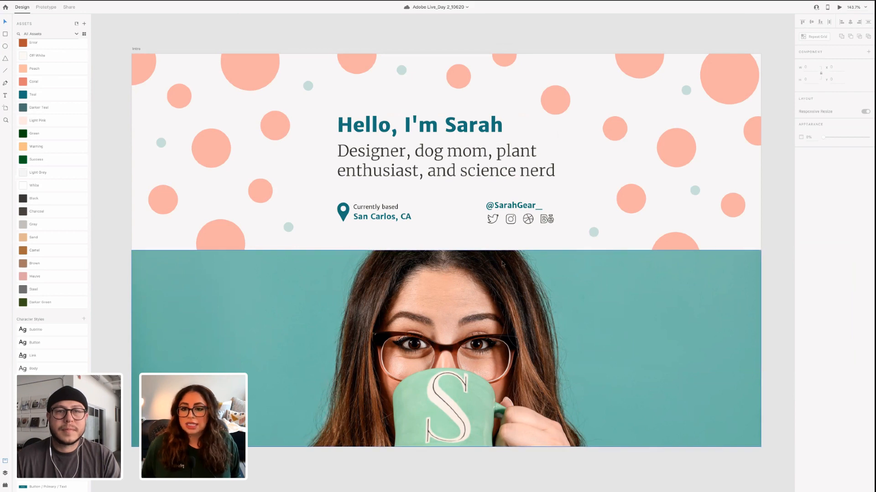
# Review the Intro, Project and Problem Statement artboards of the plant app presentation in order
pyautogui.scroll(-5, 693, 212)
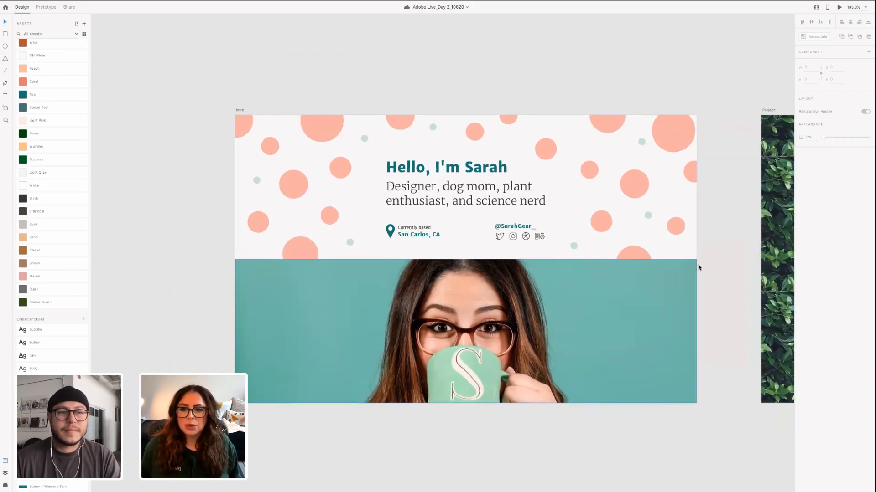
pyautogui.hscroll(2, 703, 268)
pyautogui.hscroll(-1, 702, 269)
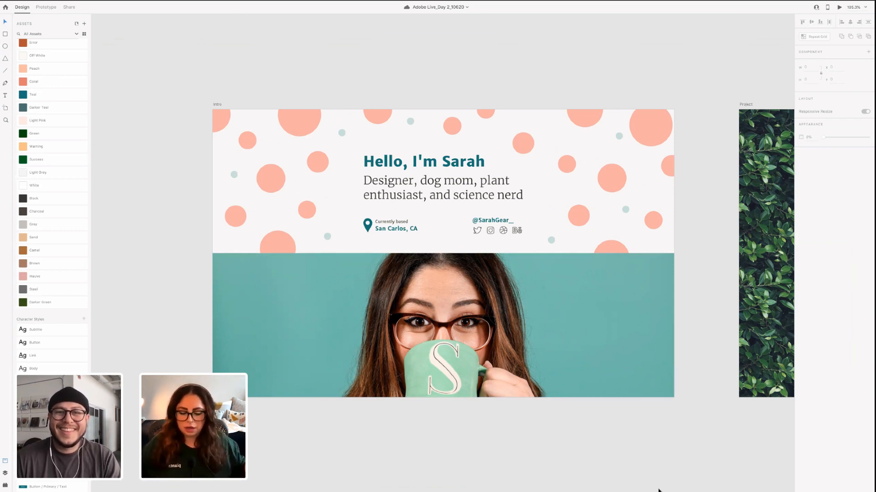
pyautogui.hscroll(5, 556, 242)
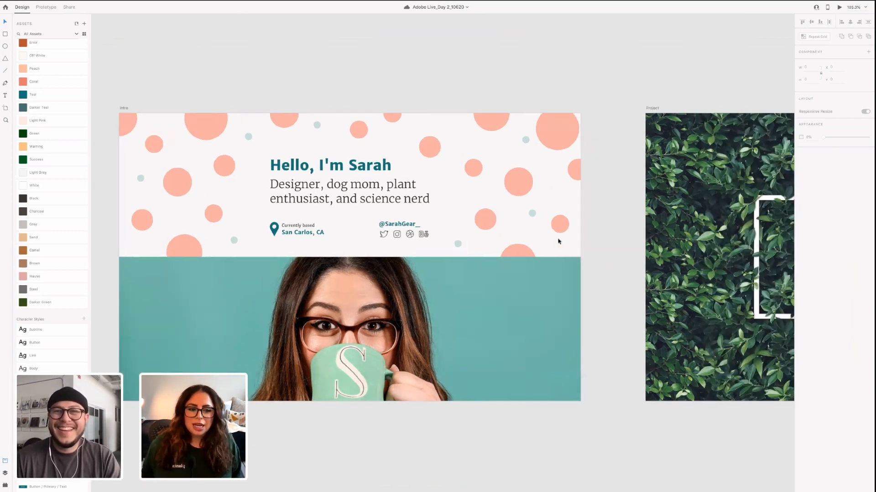
pyautogui.hscroll(12, 553, 243)
pyautogui.hscroll(19, 535, 255)
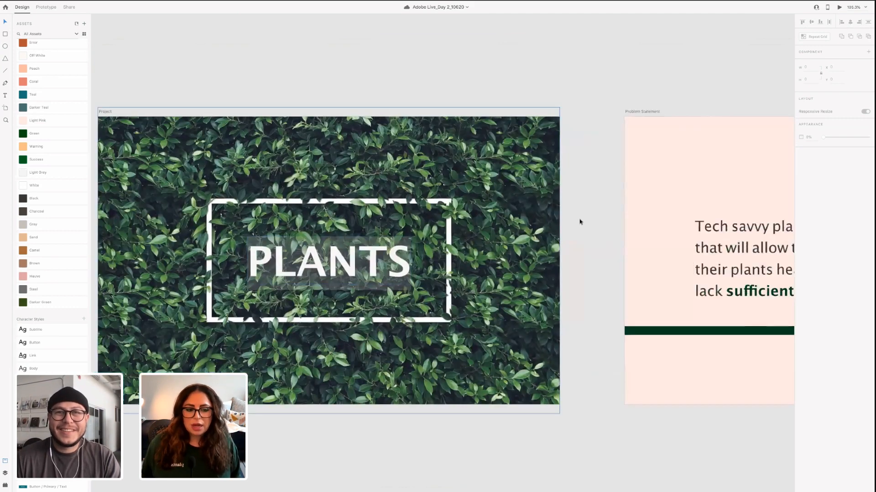
pyautogui.hscroll(6, 570, 137)
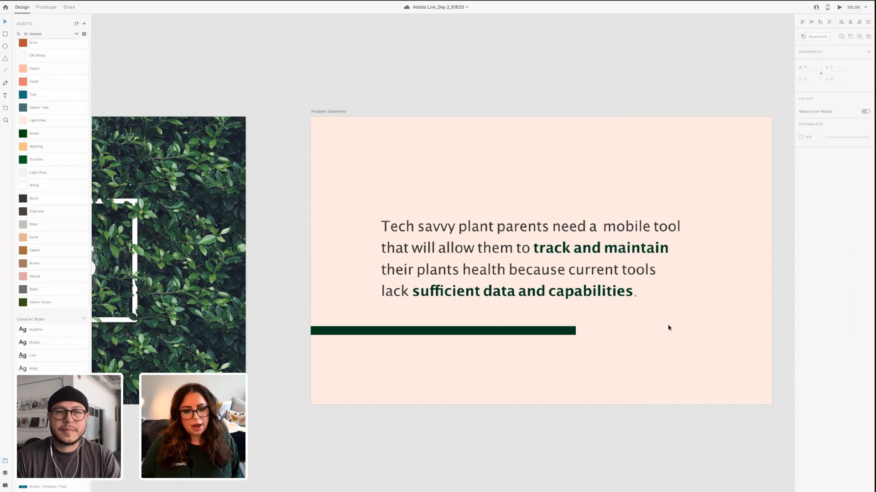
pyautogui.scroll(-3, 665, 327)
pyautogui.hscroll(3, 656, 338)
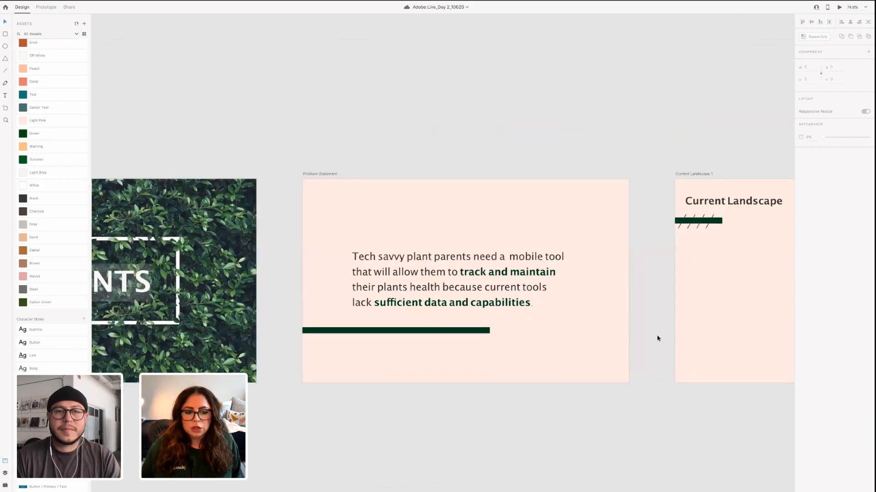
# Examine the three Current Landscape artboards showing the plant sensor and the screens of existing plant care apps
pyautogui.hscroll(5, 640, 339)
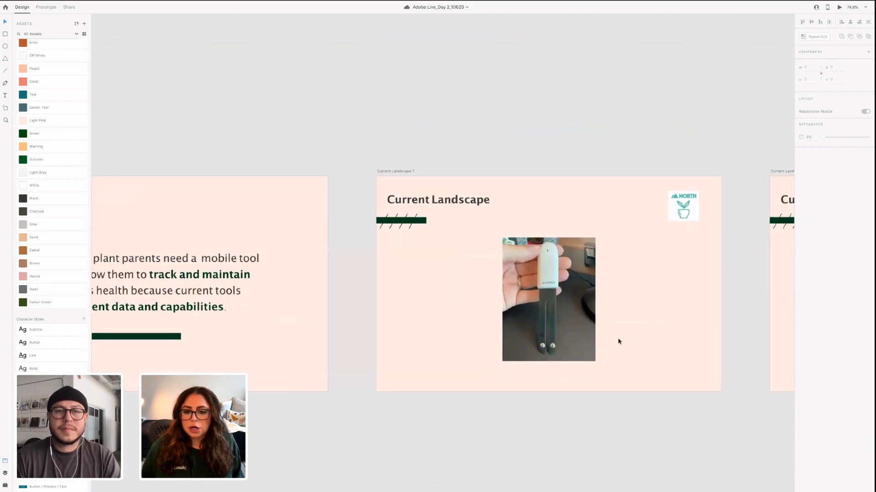
pyautogui.scroll(3, 618, 342)
pyautogui.hscroll(5, 619, 342)
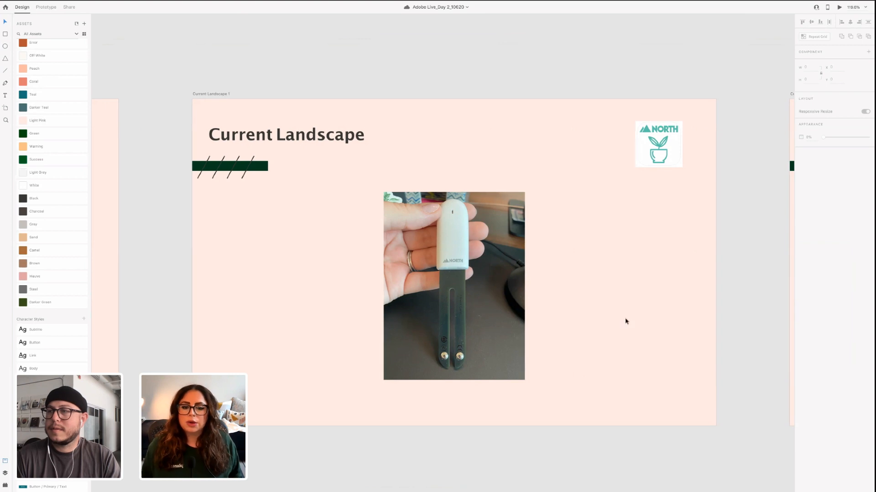
pyautogui.hscroll(10, 625, 319)
pyautogui.hscroll(3, 643, 315)
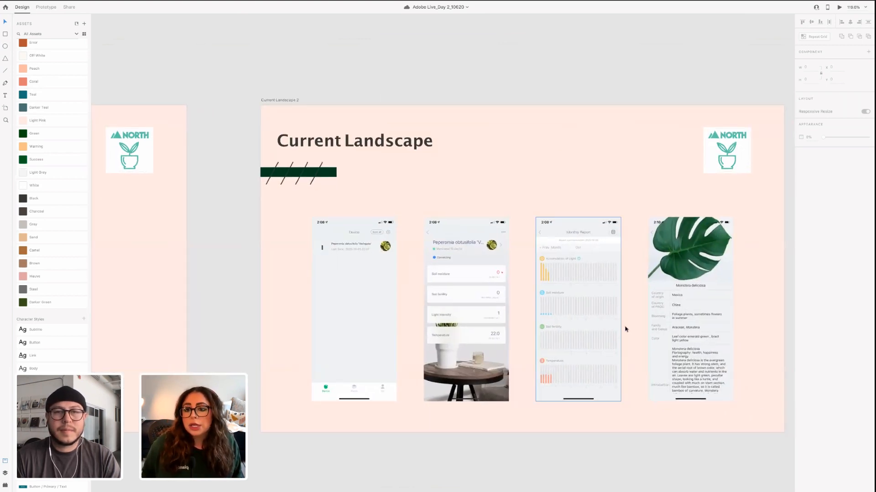
pyautogui.hscroll(1, 665, 327)
pyautogui.hscroll(2, 670, 333)
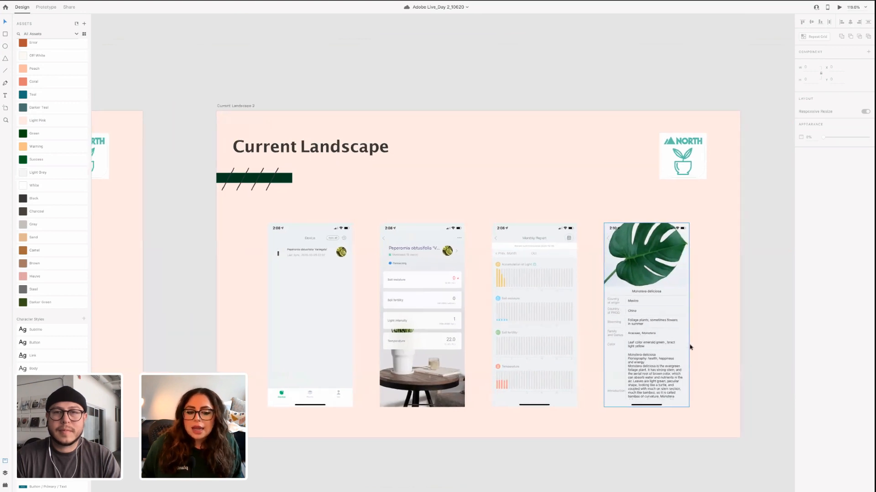
pyautogui.scroll(-2, 700, 351)
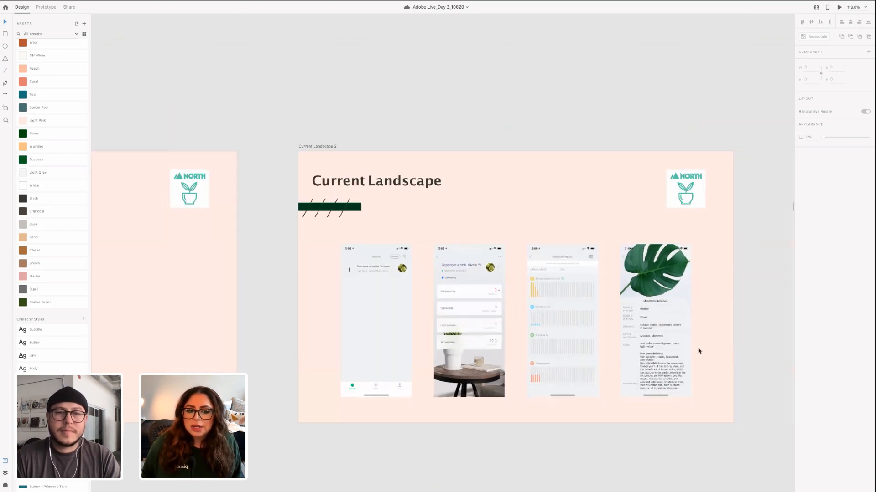
pyautogui.hscroll(4, 701, 352)
pyautogui.hscroll(10, 703, 352)
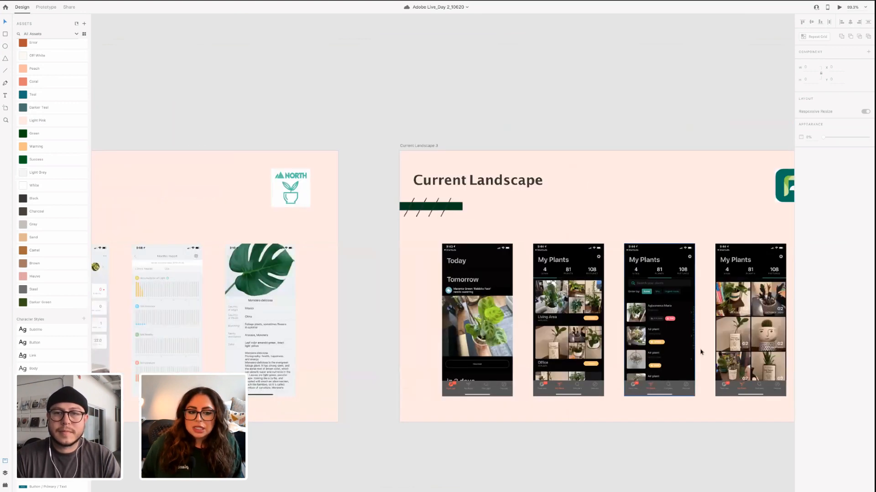
pyautogui.scroll(2, 676, 343)
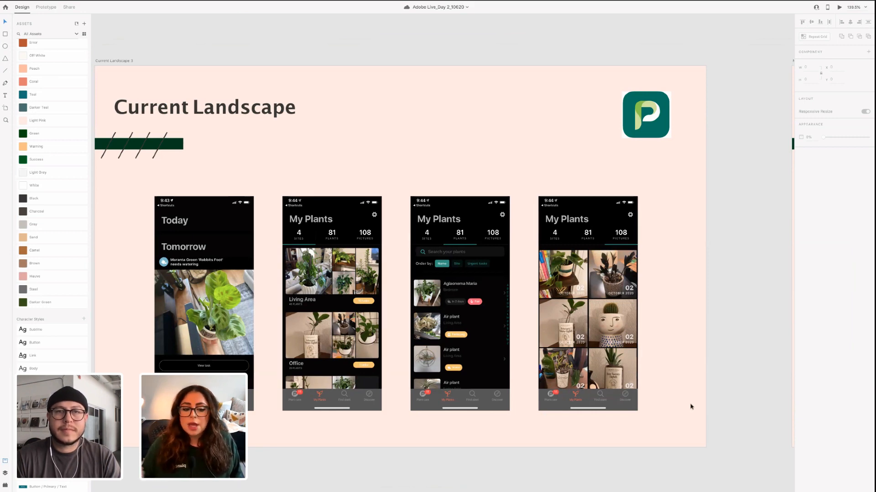
pyautogui.scroll(-5, 708, 414)
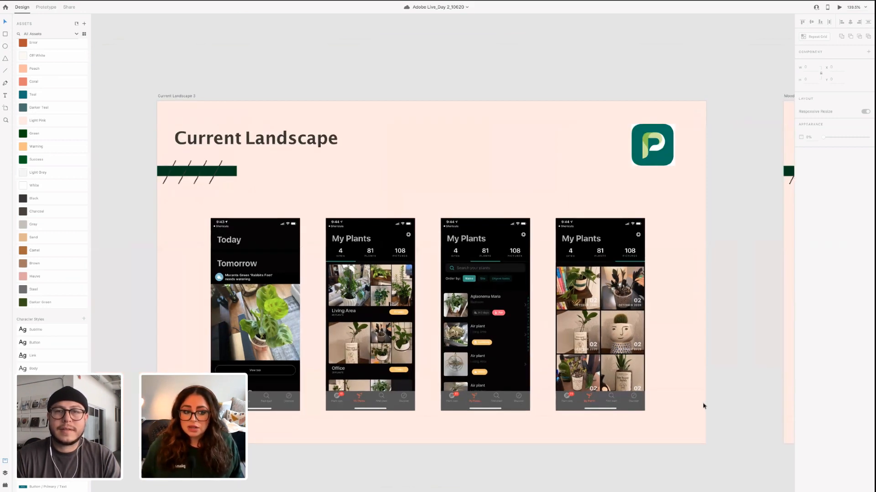
# Look over the plant photos and illustrations on the Moodboard Exploration artboard
pyautogui.hscroll(10, 704, 407)
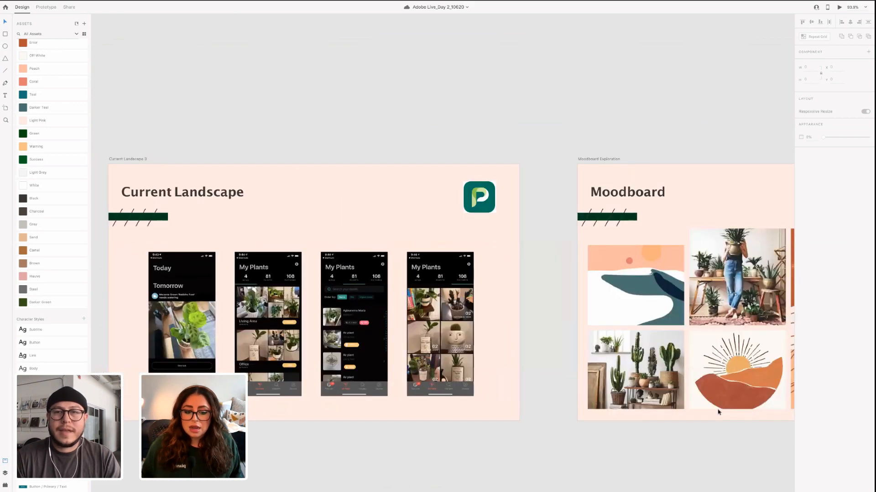
pyautogui.hscroll(7, 717, 412)
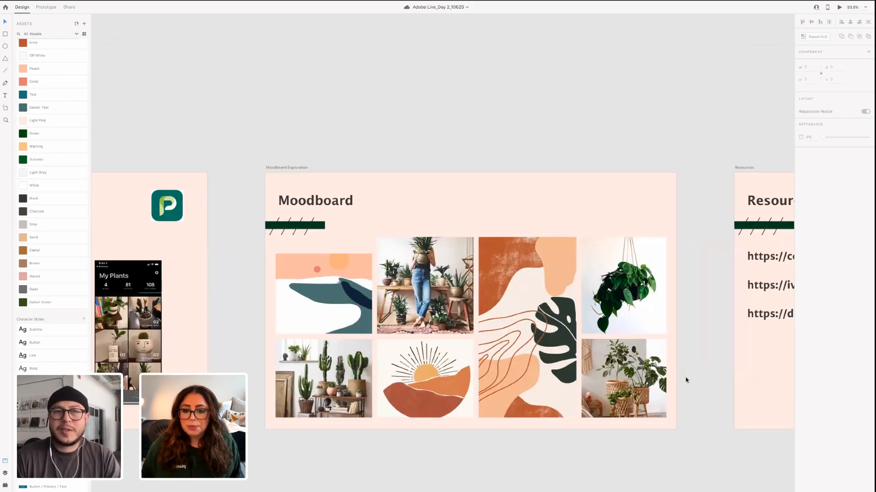
pyautogui.scroll(2, 554, 149)
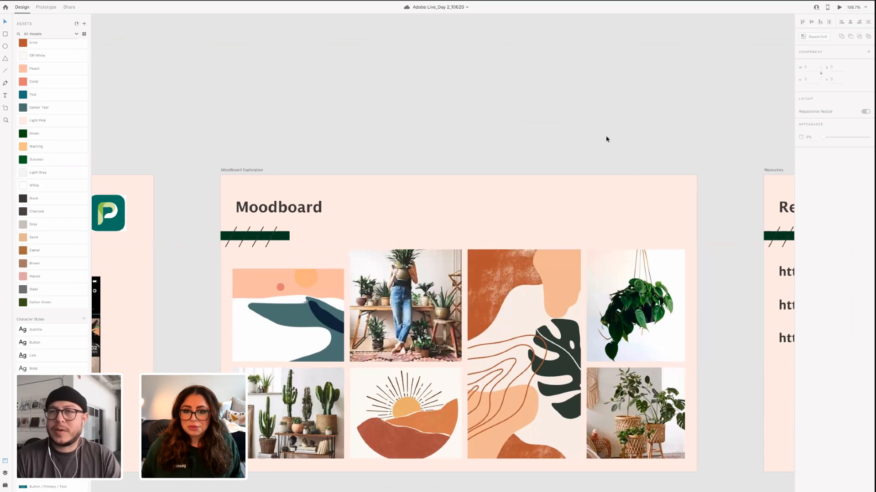
pyautogui.scroll(2, 713, 292)
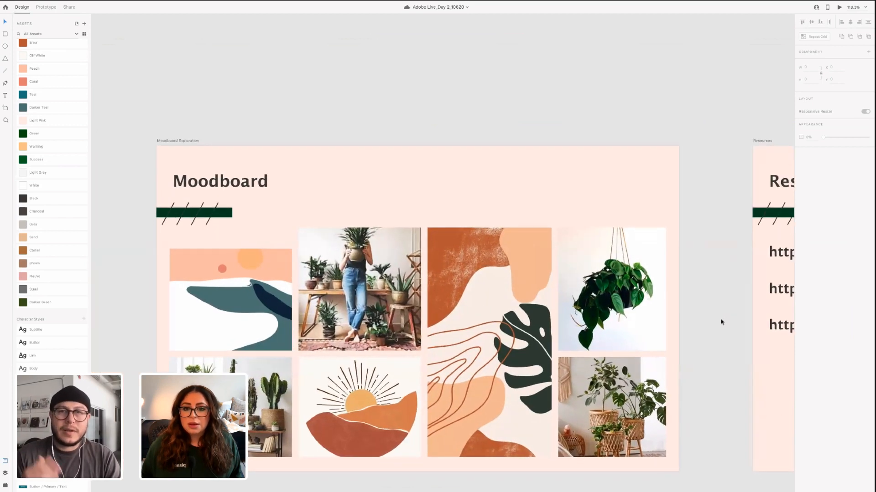
pyautogui.scroll(-1, 721, 319)
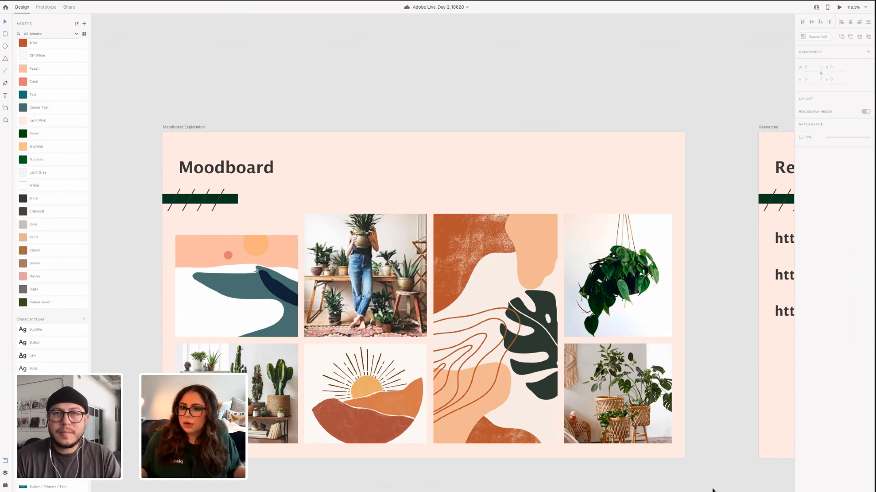
pyautogui.scroll(-2, 688, 344)
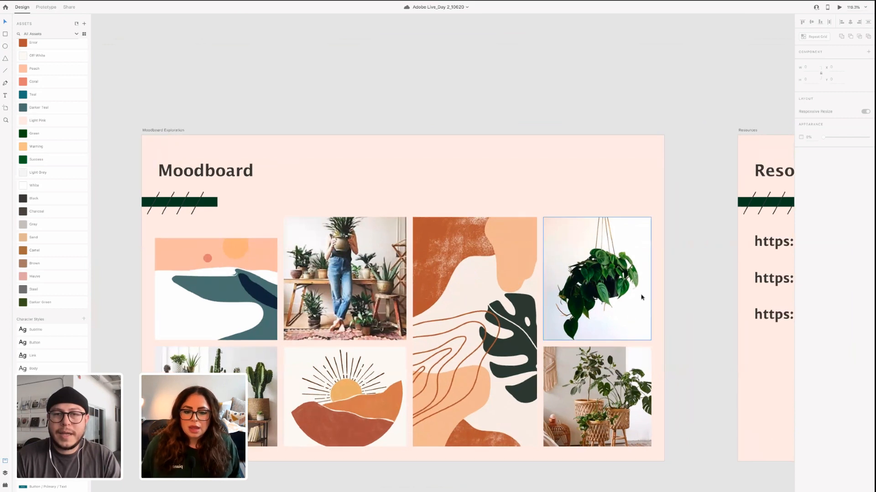
pyautogui.scroll(2, 643, 274)
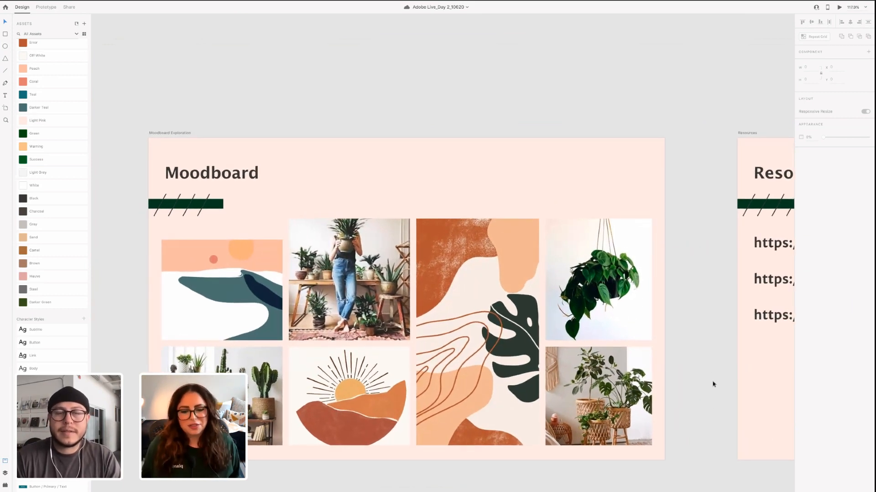
pyautogui.scroll(-1, 712, 386)
# Read the reference links for colors, iOS guidelines and design systems on the Resources artboard
pyautogui.hscroll(10, 712, 383)
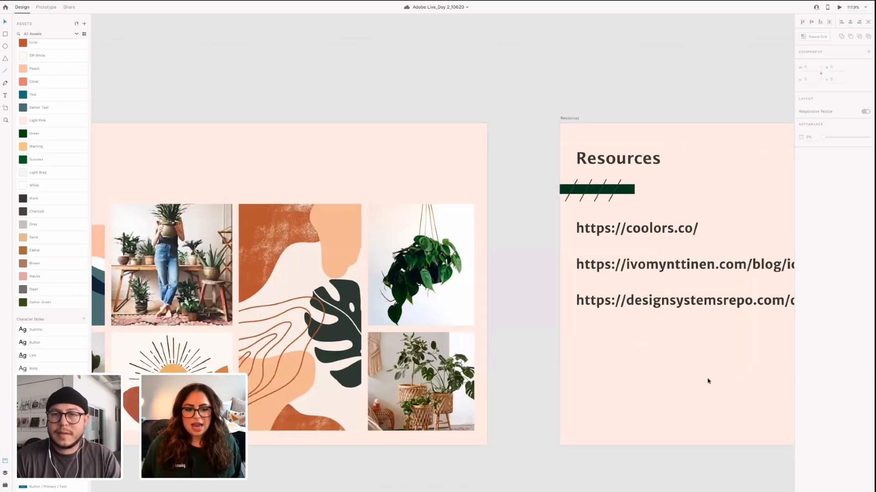
pyautogui.hscroll(7, 403, 392)
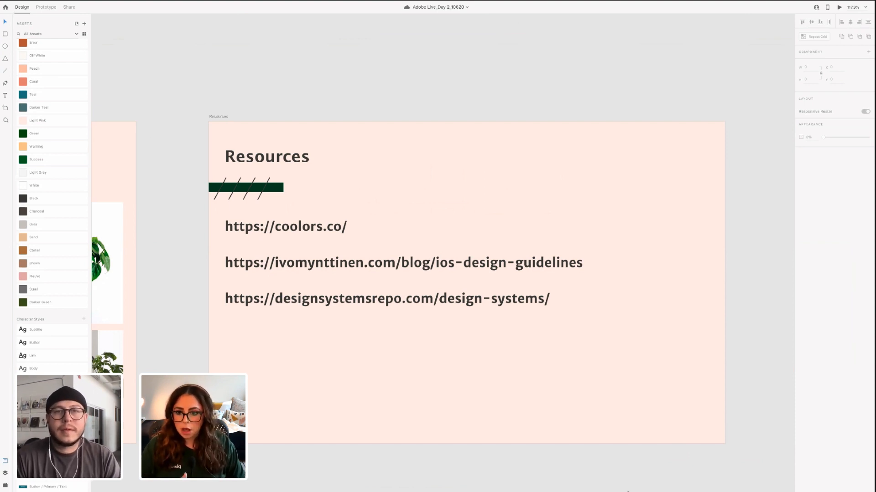
pyautogui.scroll(-1, 478, 357)
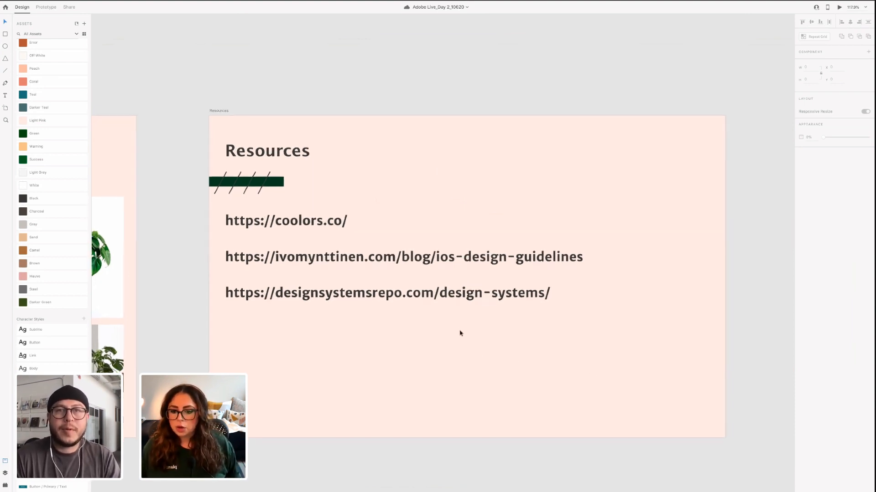
pyautogui.scroll(-1, 442, 326)
pyautogui.scroll(-3, 443, 326)
pyautogui.hscroll(-6, 475, 403)
pyautogui.scroll(-1, 475, 403)
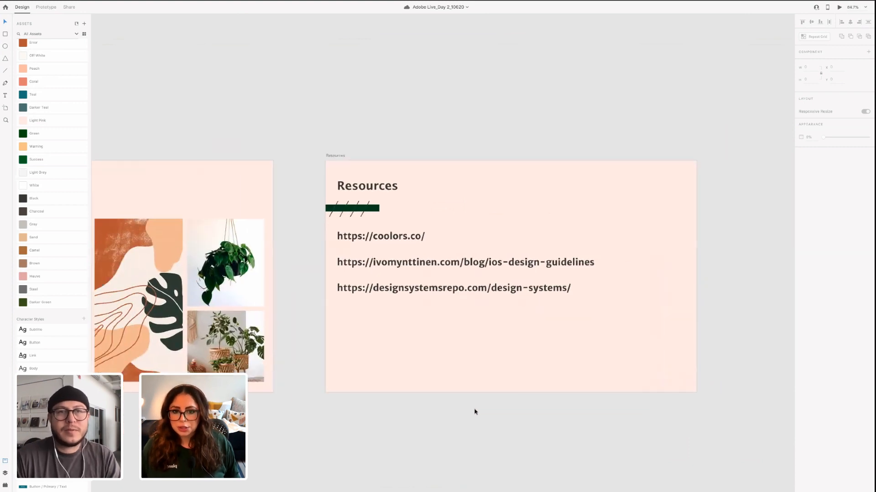
pyautogui.scroll(-3, 446, 435)
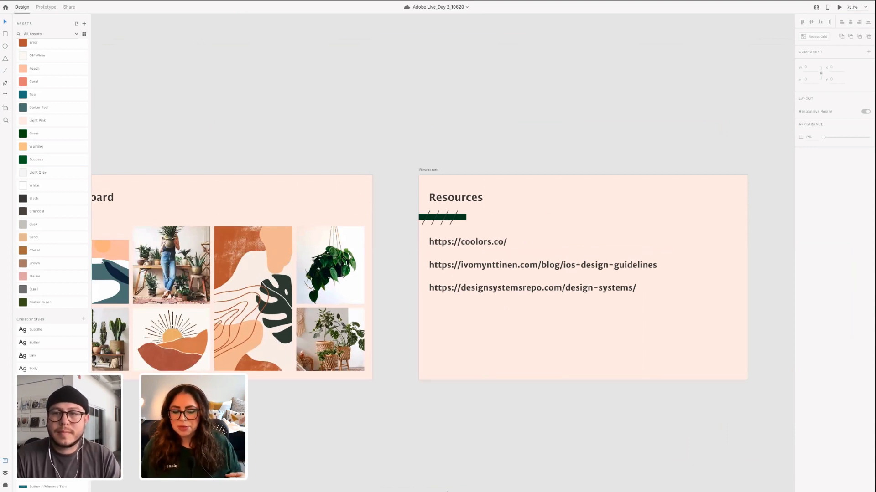
pyautogui.scroll(-1, 442, 274)
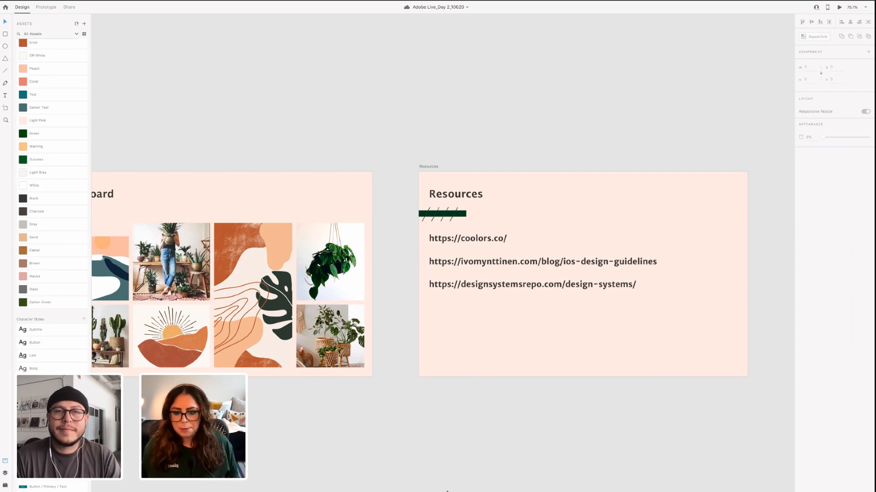
# Go back past the presentation row and examine the Logo, Colors, Iconography, Photography and Images, and Typography artboards below it
pyautogui.scroll(-3, 447, 491)
pyautogui.scroll(-3, 398, 352)
pyautogui.hscroll(-5, 397, 351)
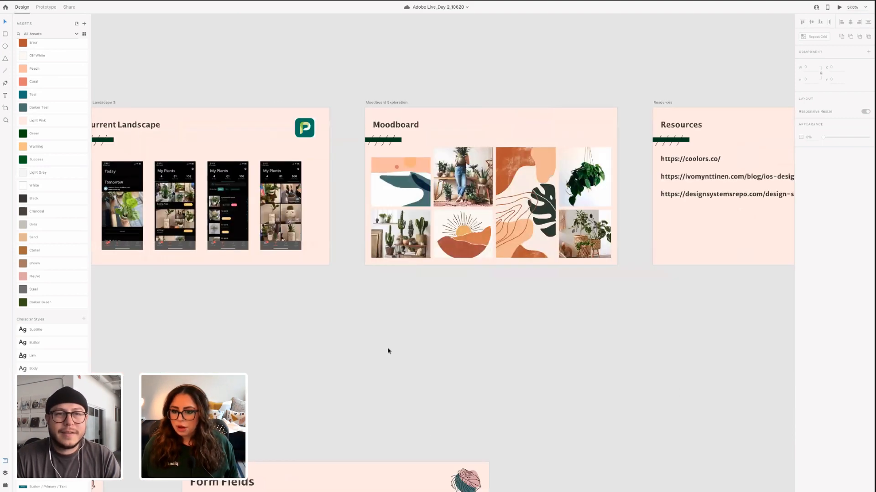
pyautogui.scroll(-3, 388, 352)
pyautogui.hscroll(-10, 387, 351)
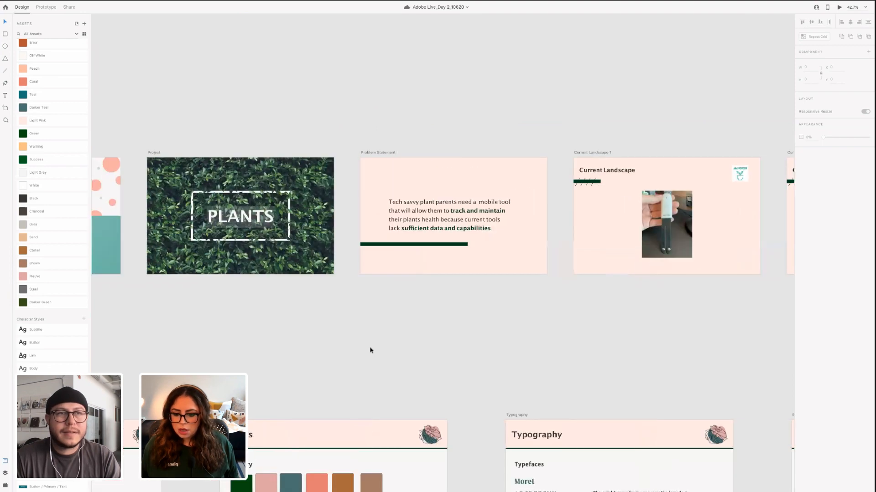
pyautogui.hscroll(-10, 370, 351)
pyautogui.scroll(-10, 369, 349)
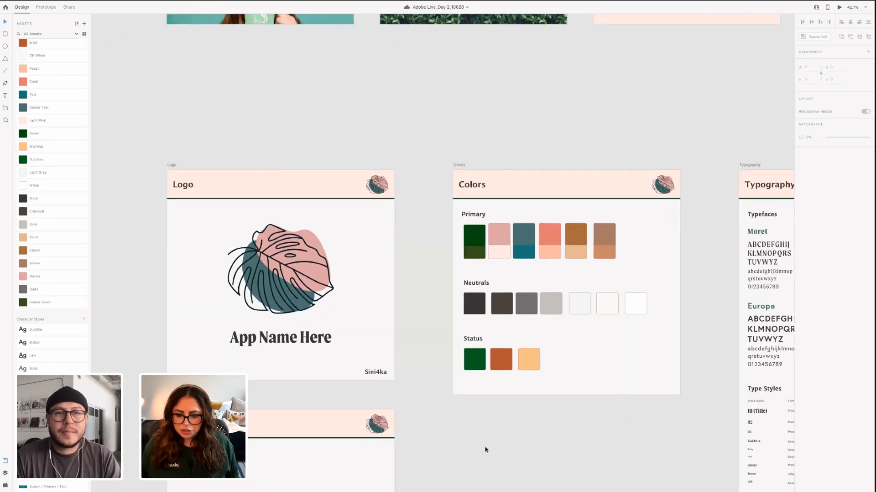
pyautogui.scroll(-2, 485, 450)
pyautogui.hscroll(1, 486, 475)
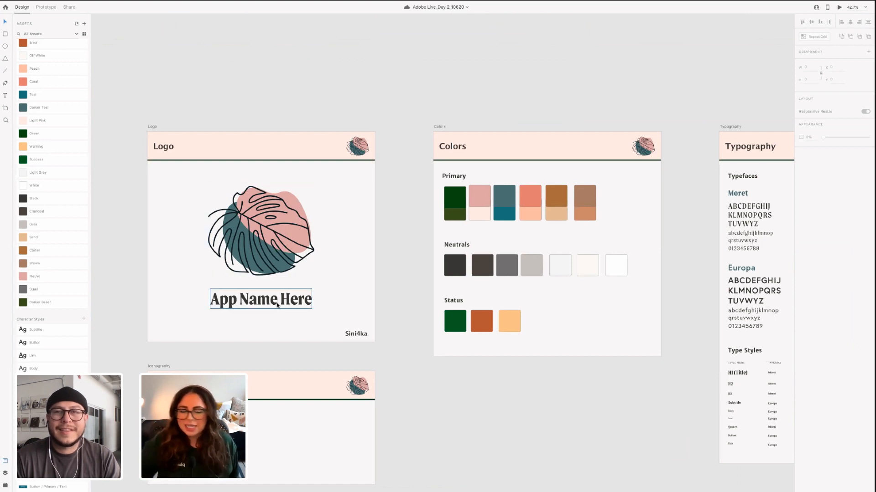
pyautogui.scroll(-2, 376, 280)
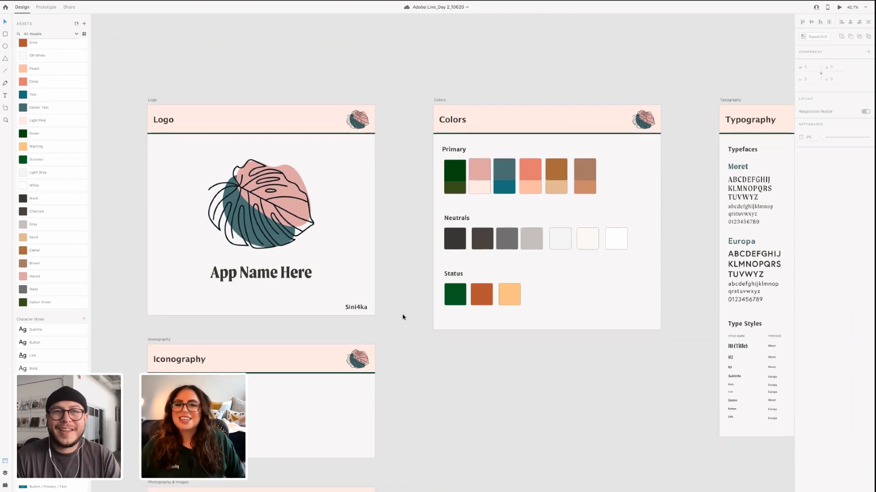
pyautogui.scroll(-2, 402, 325)
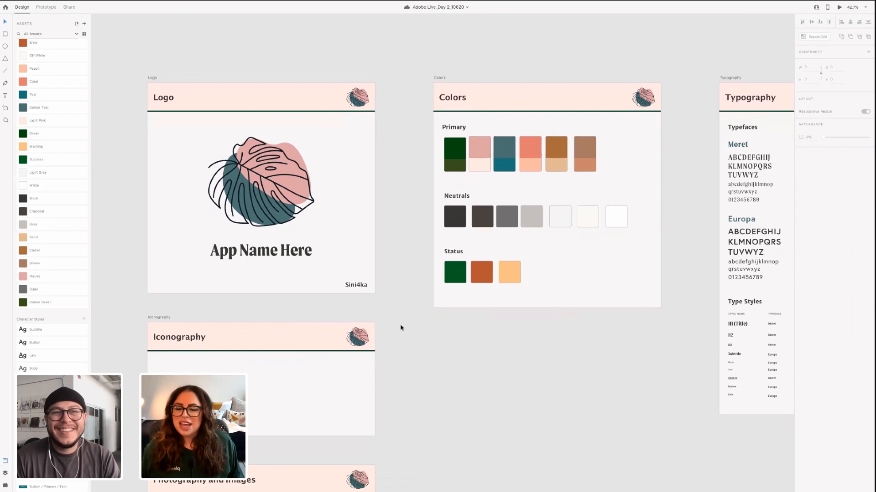
pyautogui.scroll(-10, 401, 328)
pyautogui.scroll(1, 391, 331)
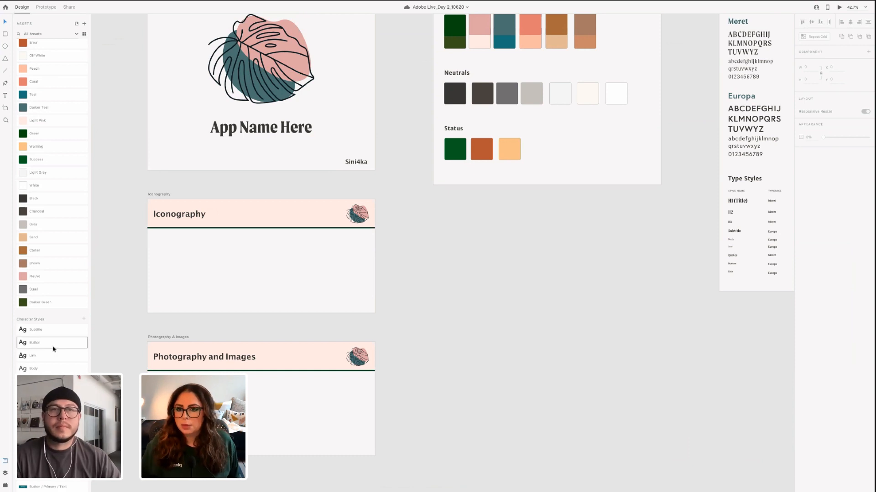
pyautogui.hscroll(5, 452, 458)
pyautogui.scroll(3, 451, 457)
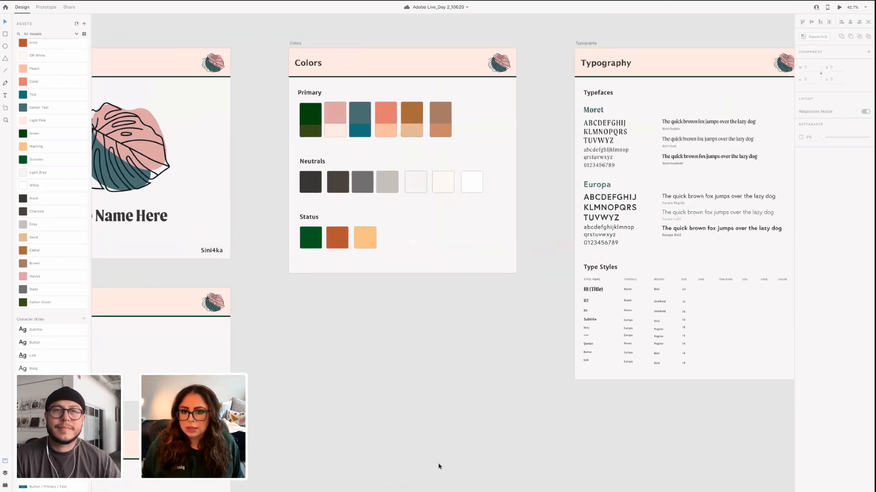
# Examine the primary, neutral and status swatches on the Colors artboard alongside the saved color assets
pyautogui.scroll(3, 430, 455)
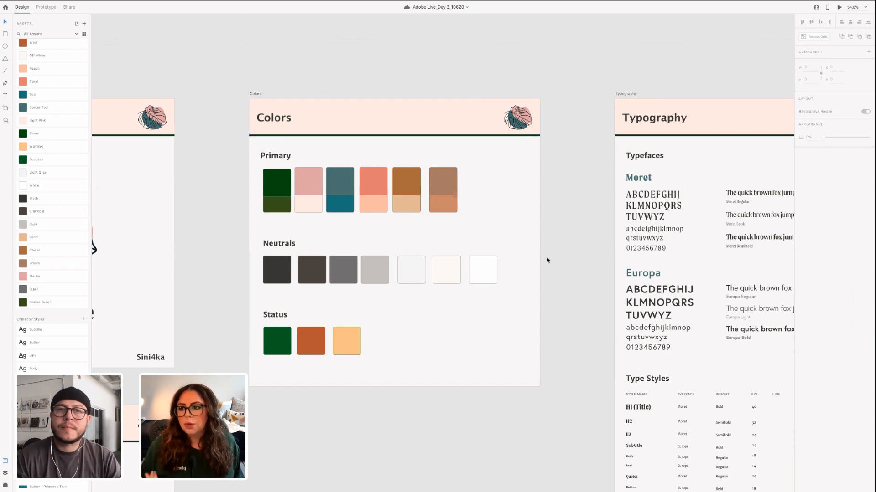
pyautogui.scroll(2, 51, 58)
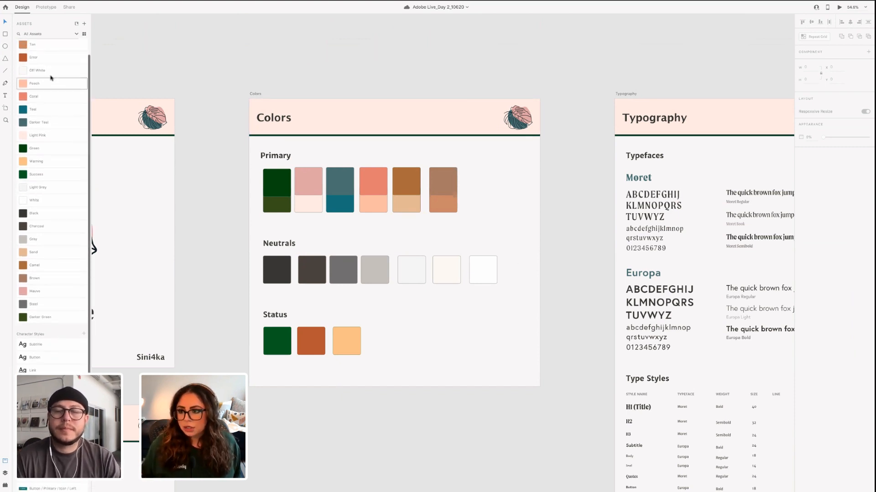
pyautogui.scroll(1, 51, 90)
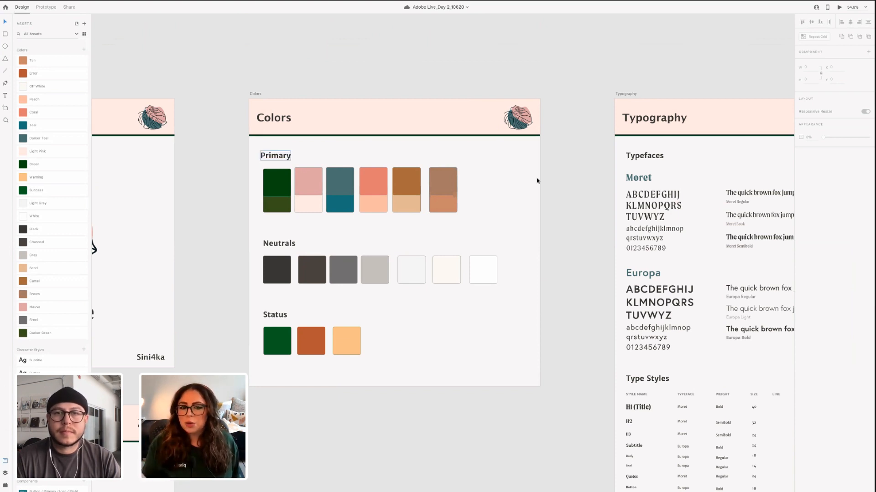
# Examine the Moret and Europa typefaces and the type styles table on the Typography artboard
pyautogui.hscroll(3, 569, 318)
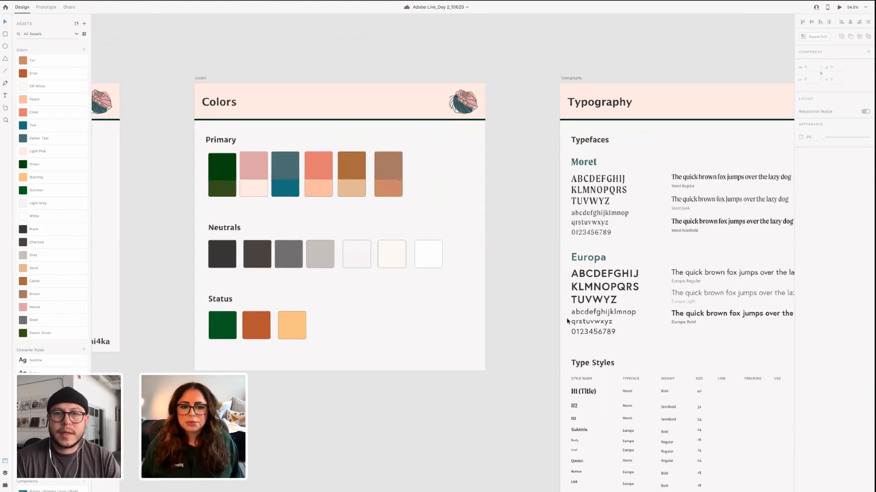
pyautogui.hscroll(10, 569, 321)
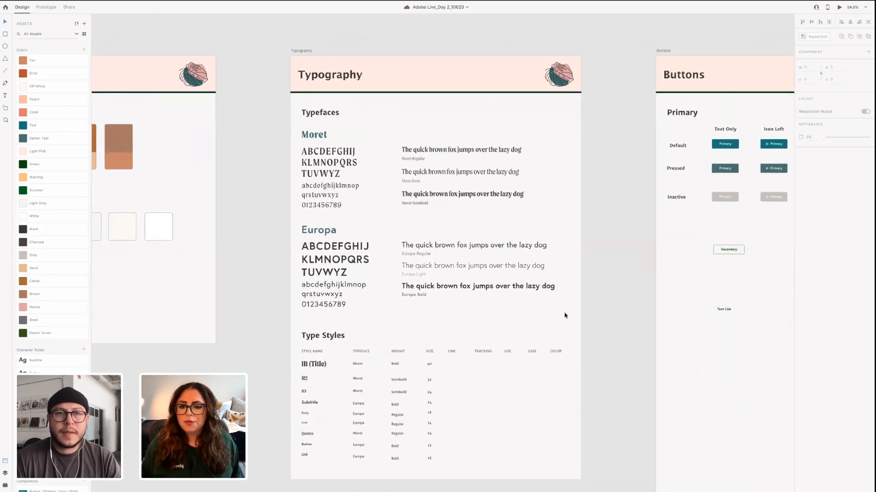
pyautogui.hscroll(1, 564, 315)
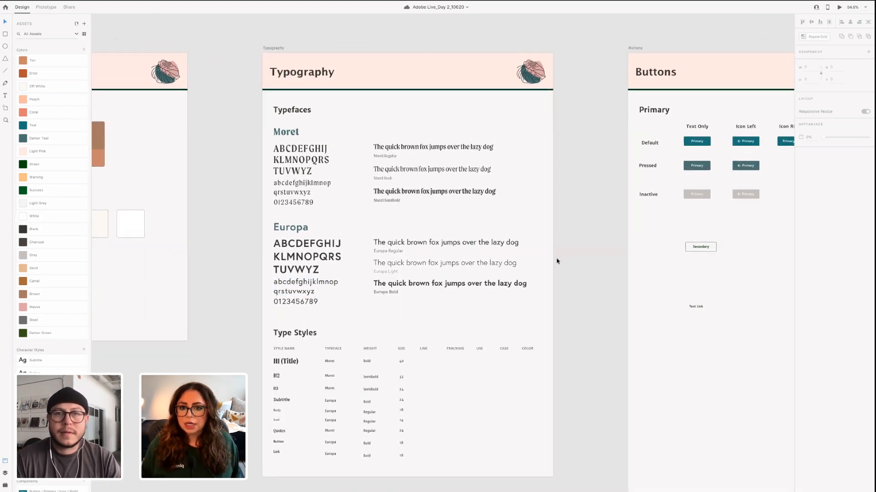
pyautogui.scroll(2, 556, 261)
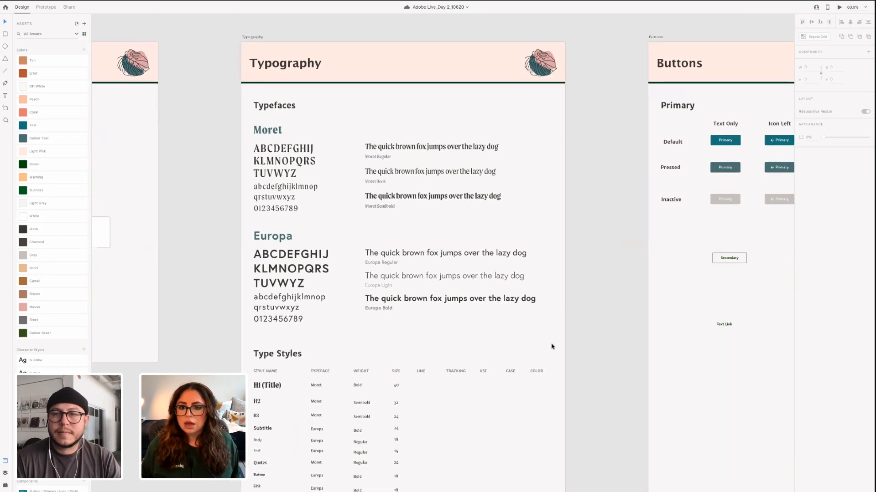
pyautogui.scroll(1, 552, 346)
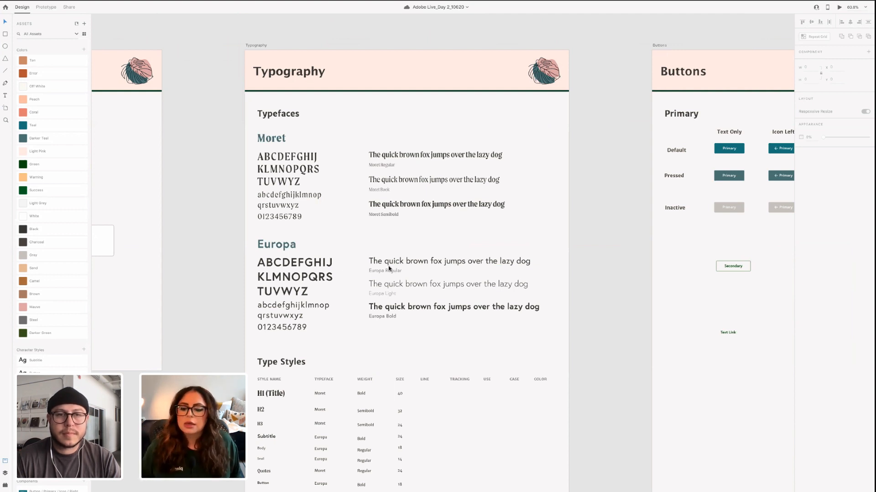
pyautogui.scroll(-3, 596, 317)
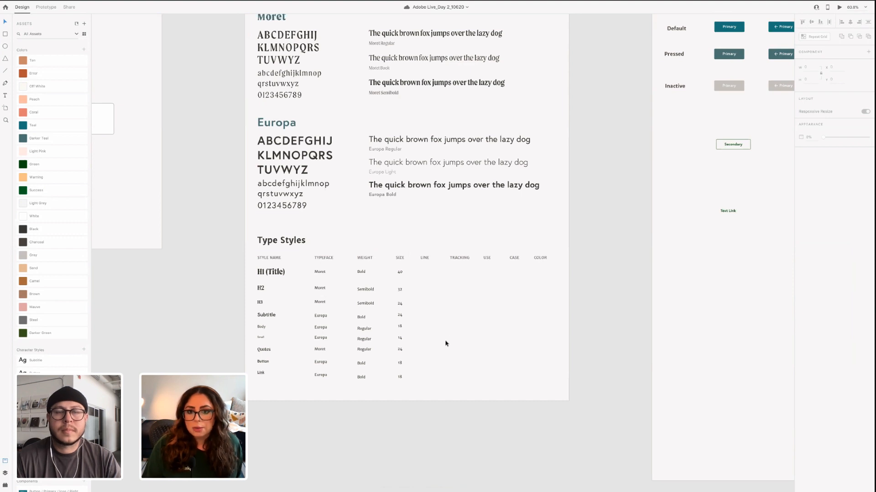
# Go on to the Buttons artboard and examine its primary, secondary and text link buttons
pyautogui.hscroll(5, 538, 335)
pyautogui.scroll(2, 538, 335)
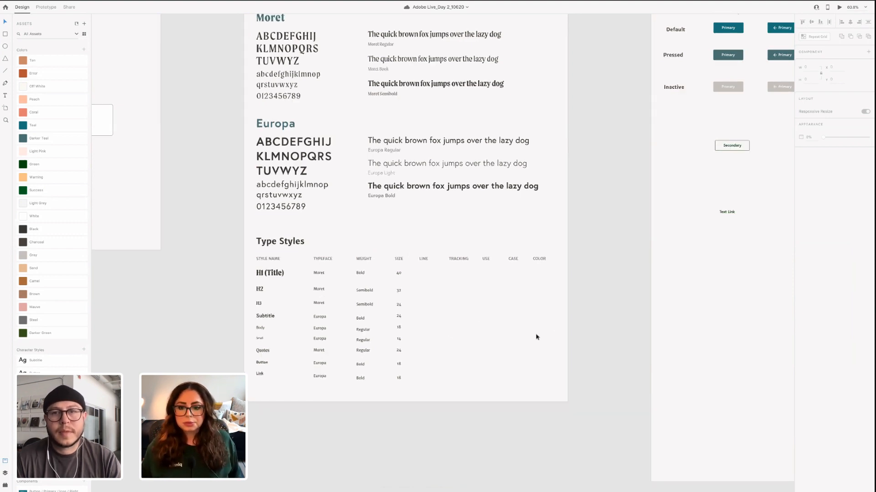
pyautogui.scroll(4, 515, 333)
pyautogui.hscroll(6, 516, 333)
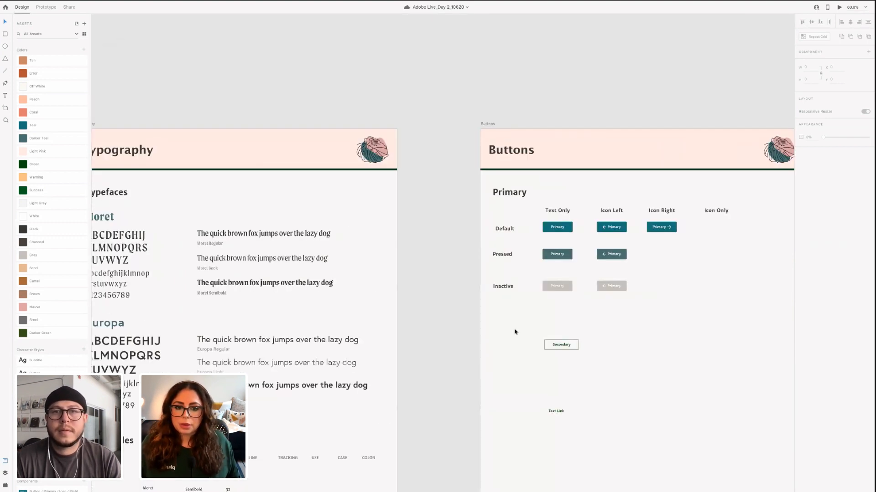
pyautogui.hscroll(1, 518, 342)
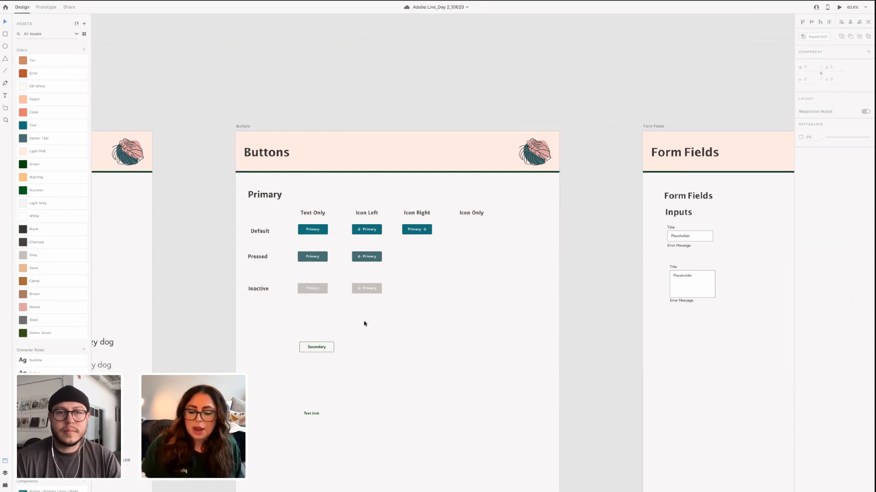
pyautogui.scroll(-2, 364, 324)
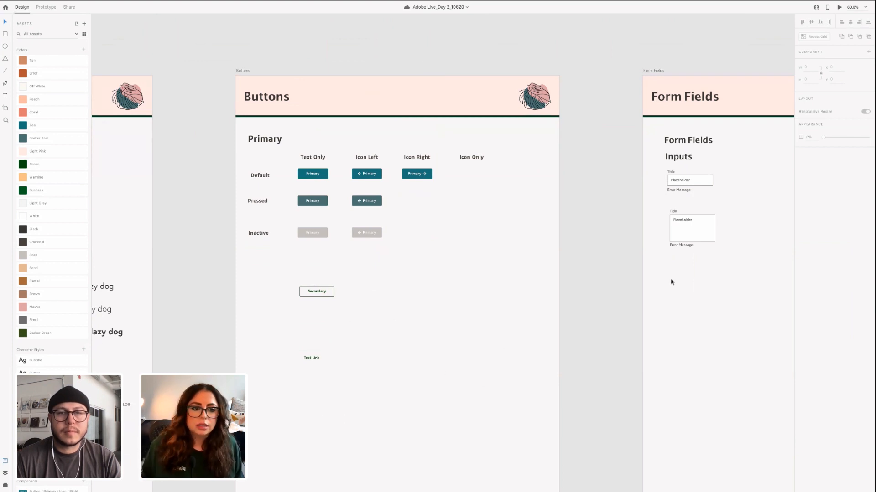
# Look over the inputs on the Form Fields artboard and return to a closer view of the primary buttons
pyautogui.hscroll(5, 622, 295)
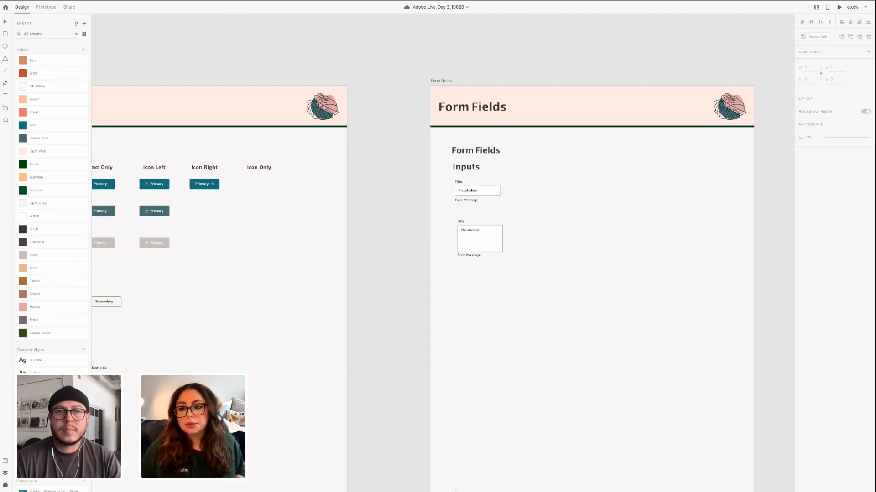
pyautogui.hscroll(-3, 424, 262)
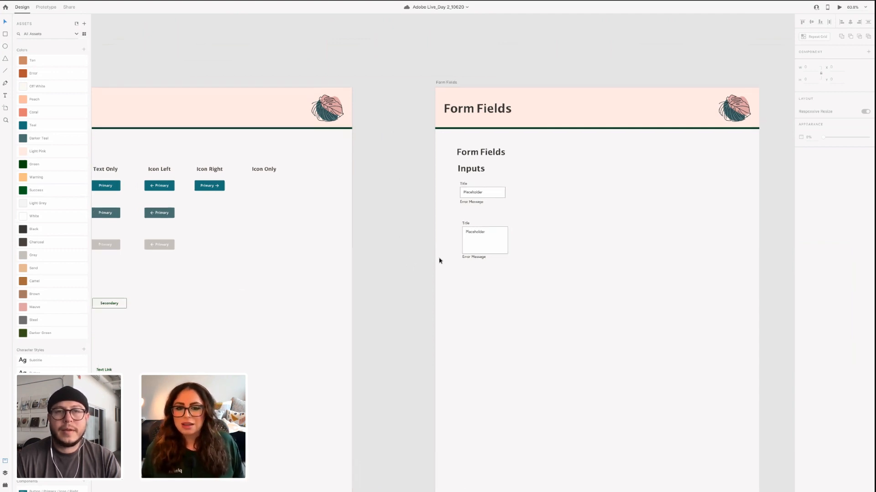
pyautogui.hscroll(-3, 491, 295)
pyautogui.scroll(-2, 492, 295)
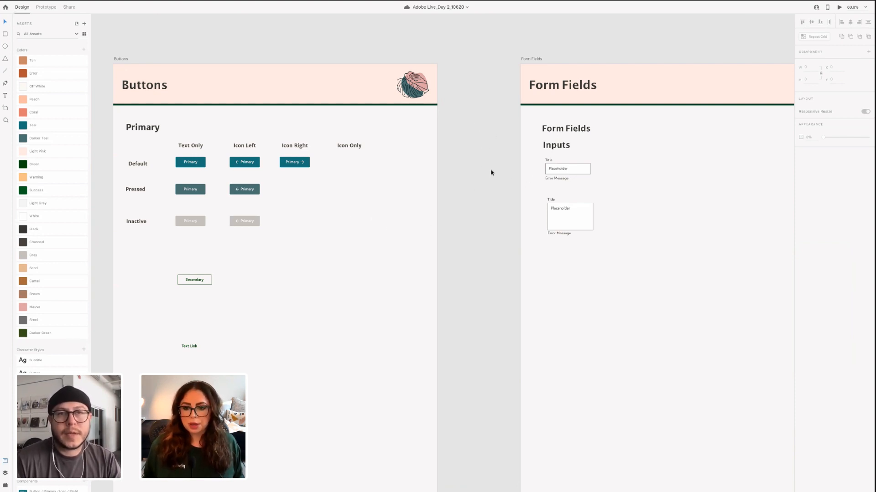
pyautogui.hscroll(-1, 423, 195)
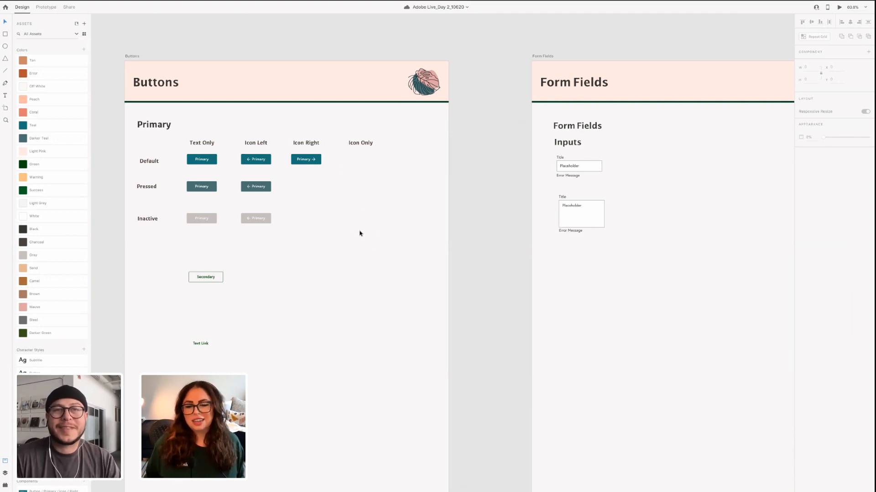
pyautogui.scroll(3, 358, 190)
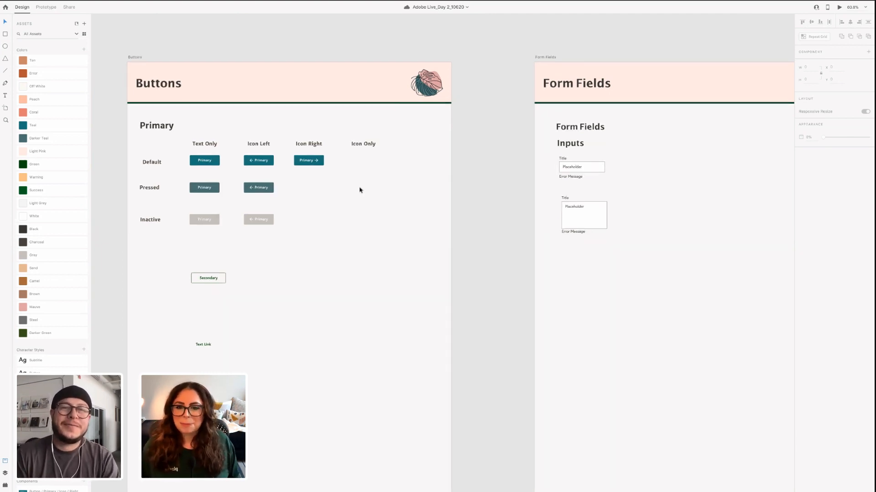
pyautogui.hscroll(-2, 354, 246)
pyautogui.scroll(1, 355, 245)
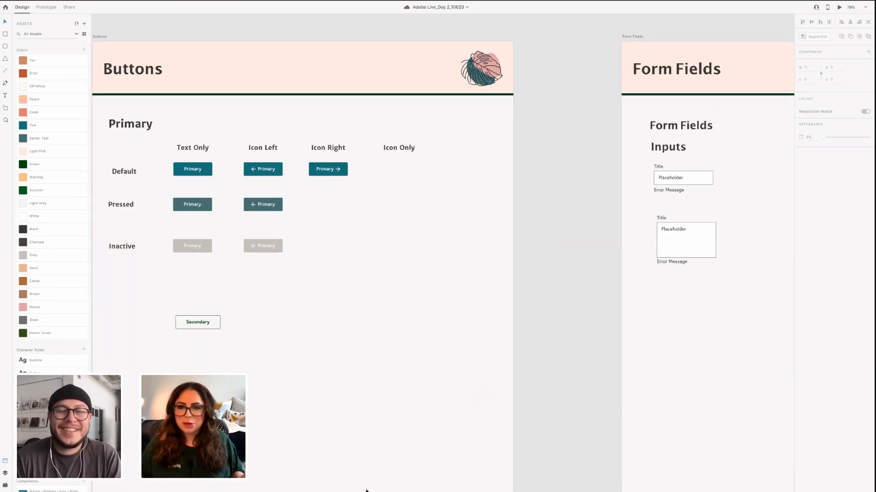
# Inspect the component states of the text-only Default and Inactive buttons and filter the assets to Components
pyautogui.click(202, 169)
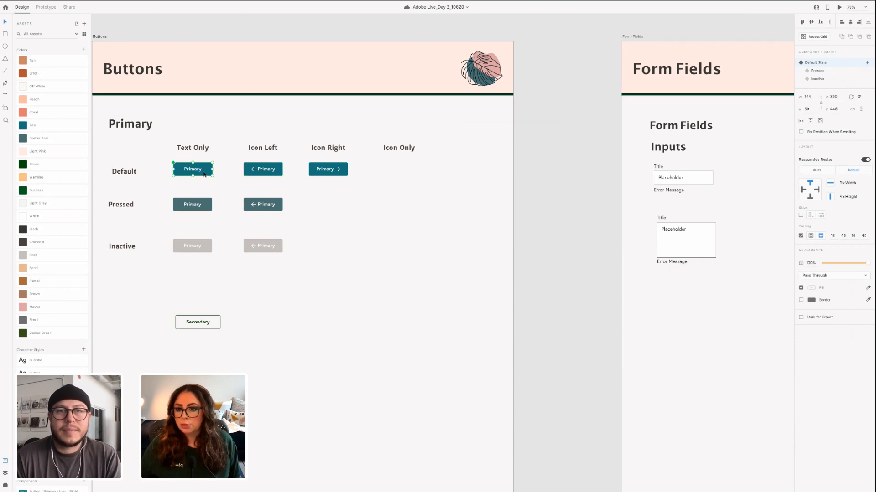
pyautogui.click(196, 255)
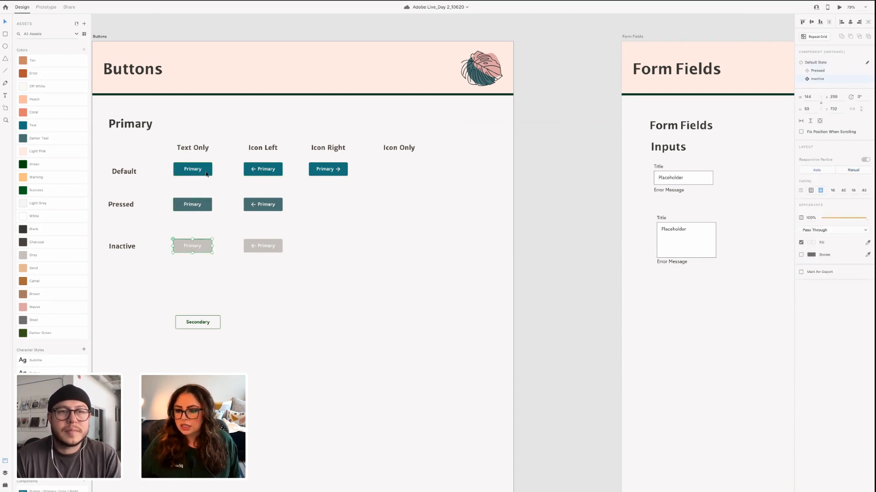
pyautogui.hotkey('shift', 'k')
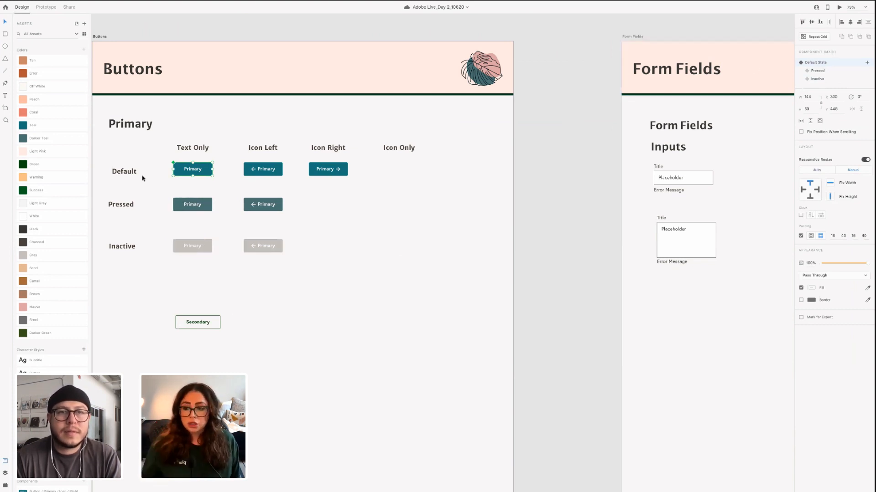
pyautogui.click(73, 34)
pyautogui.click(49, 79)
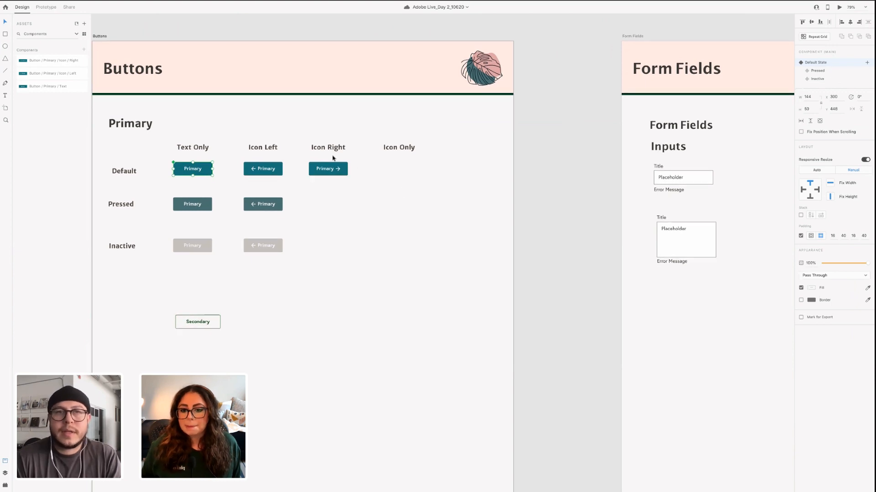
# Duplicate the default Icon Right button into the Pressed and Inactive rows, shifting the Pressed copy slightly to the right
pyautogui.hscroll(-2, 347, 164)
pyautogui.scroll(1, 347, 164)
pyautogui.click(359, 180)
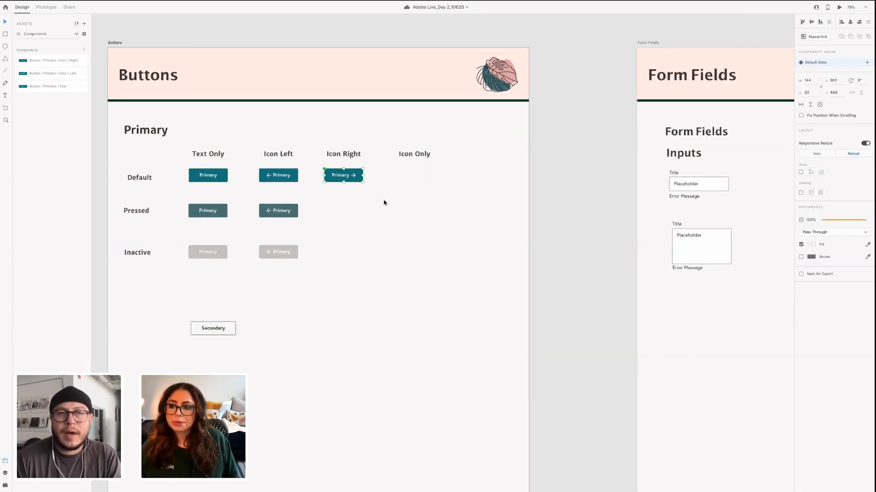
pyautogui.scroll(5, 347, 192)
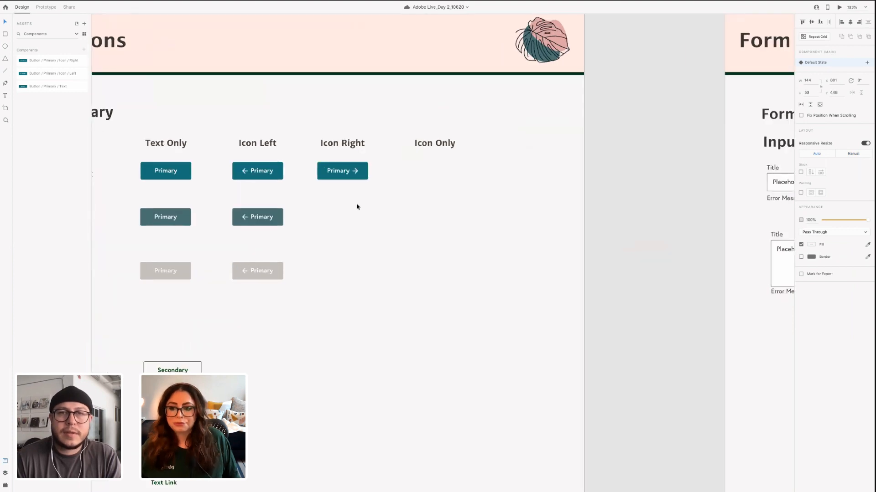
pyautogui.hscroll(-1, 387, 231)
pyautogui.scroll(1, 387, 230)
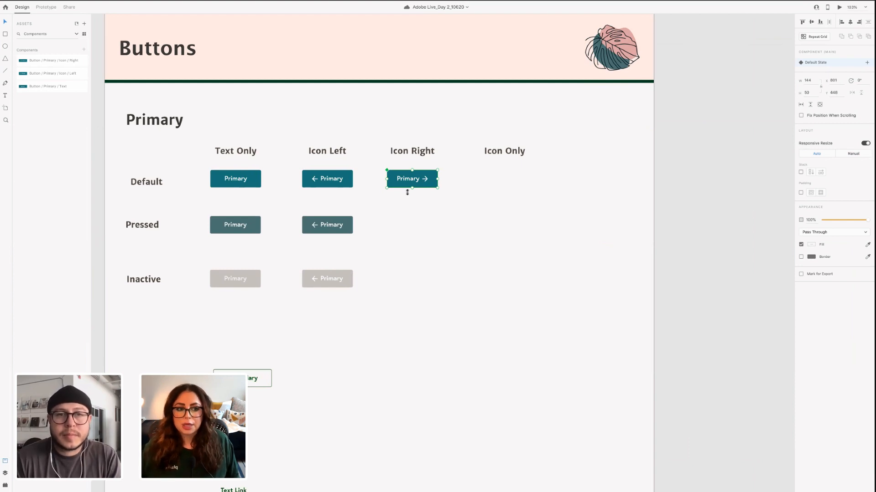
pyautogui.hscroll(-1, 407, 192)
pyautogui.scroll(1, 407, 192)
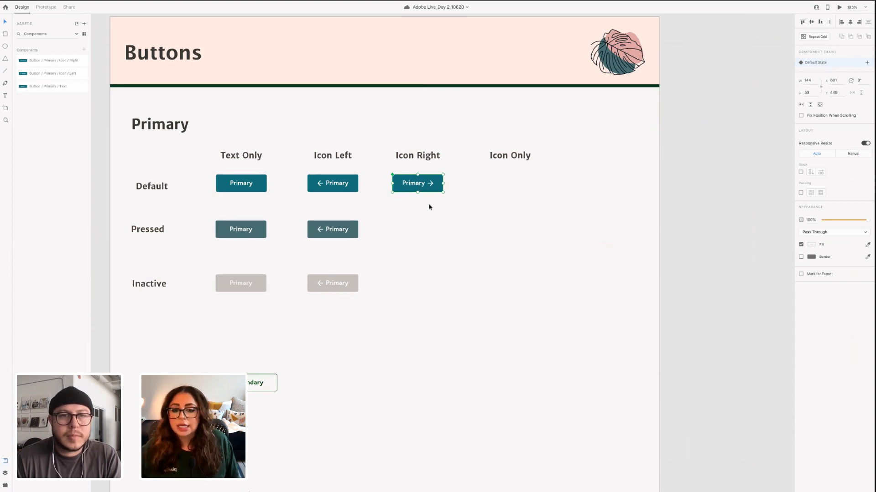
pyautogui.moveTo(429, 207); pyautogui.dragTo(425, 285)
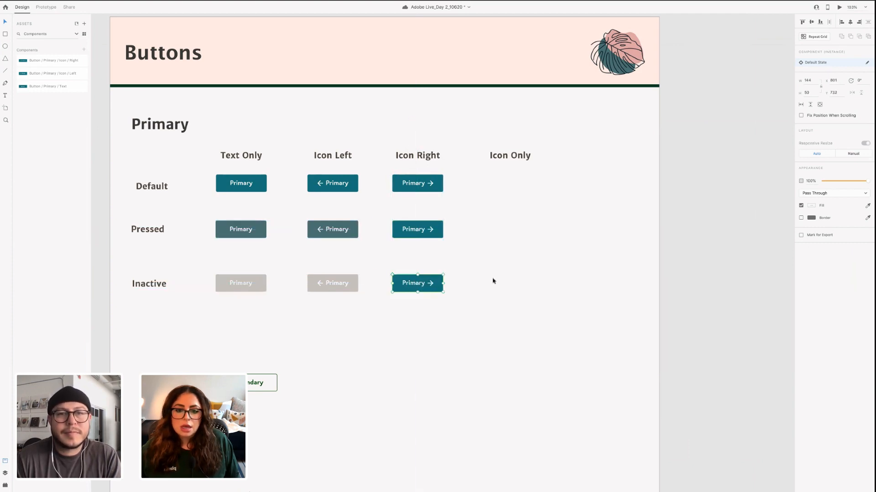
pyautogui.moveTo(425, 234); pyautogui.dragTo(417, 199)
pyautogui.moveTo(417, 244); pyautogui.dragTo(435, 230)
# Add a new state named Pressed to the main Icon Right button component
pyautogui.click(417, 183)
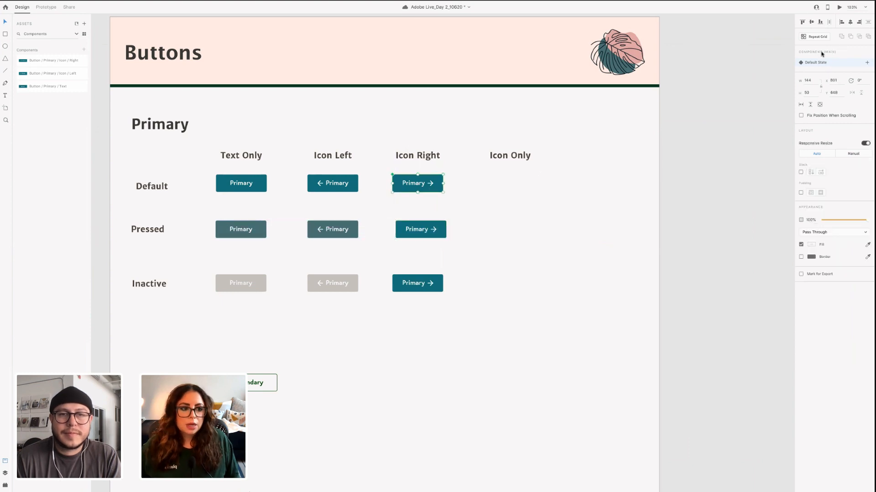
pyautogui.click(867, 63)
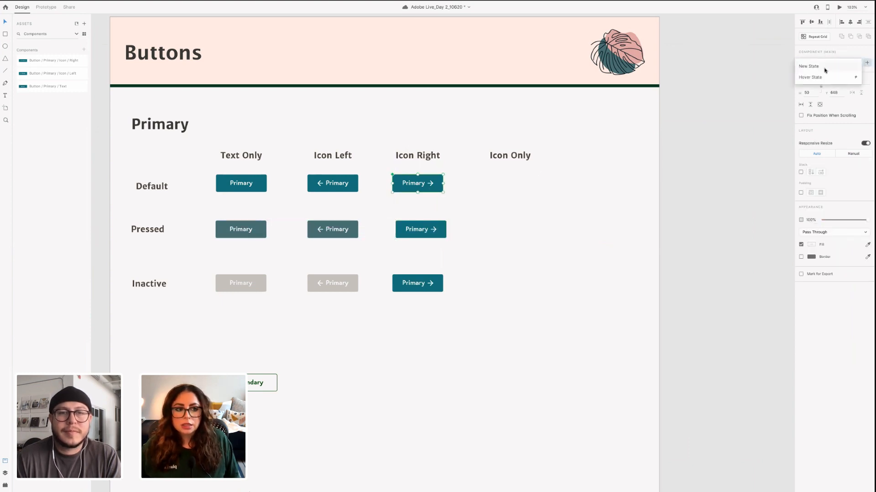
pyautogui.click(815, 67)
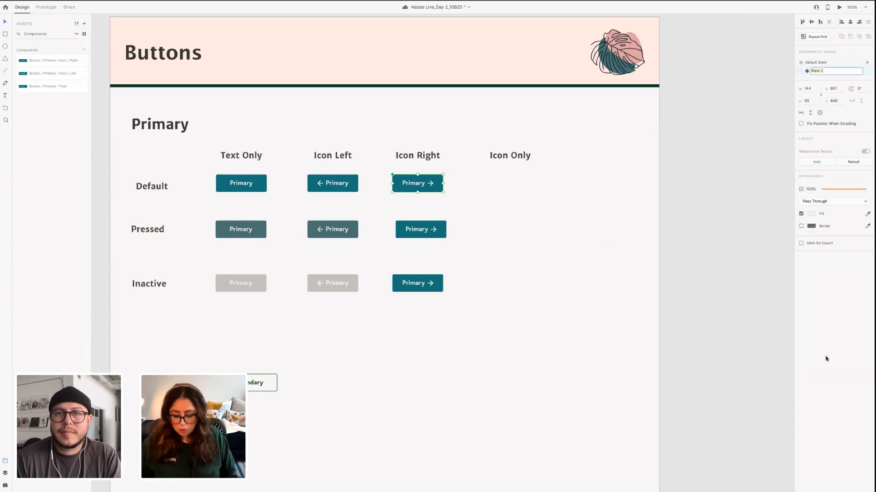
pyautogui.press('BackSpace')
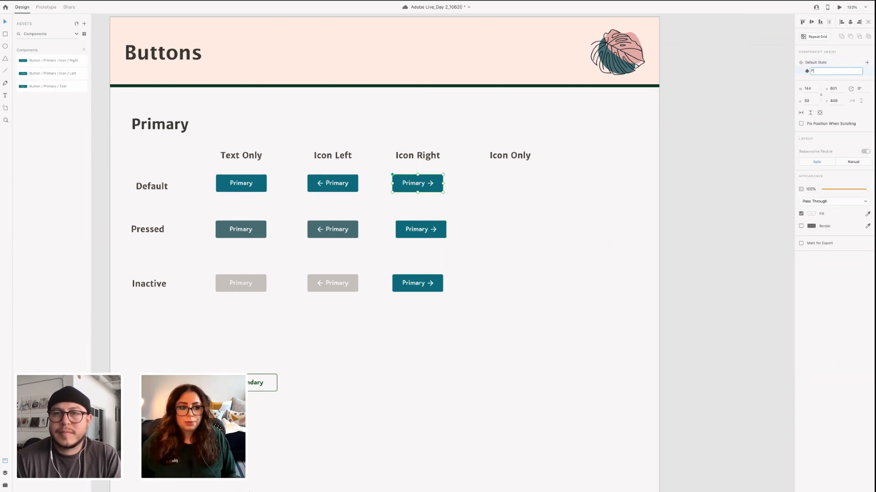
pyautogui.write('Presserssed')
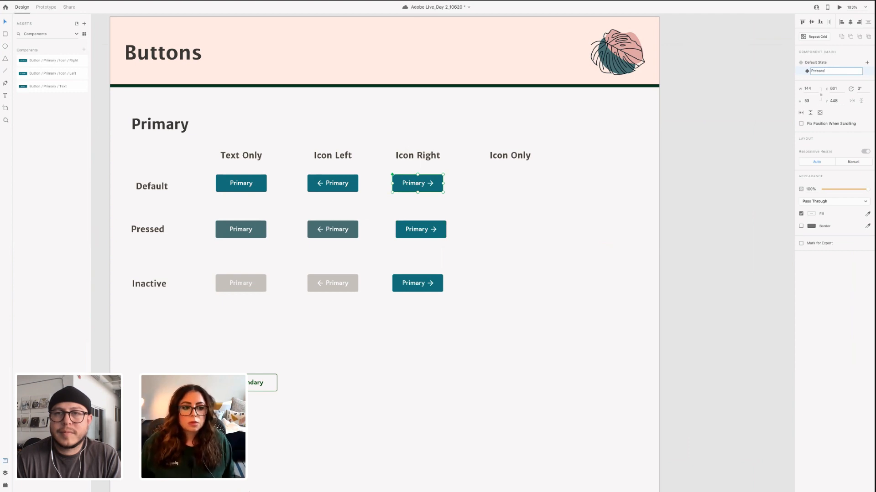
pyautogui.press('Return')
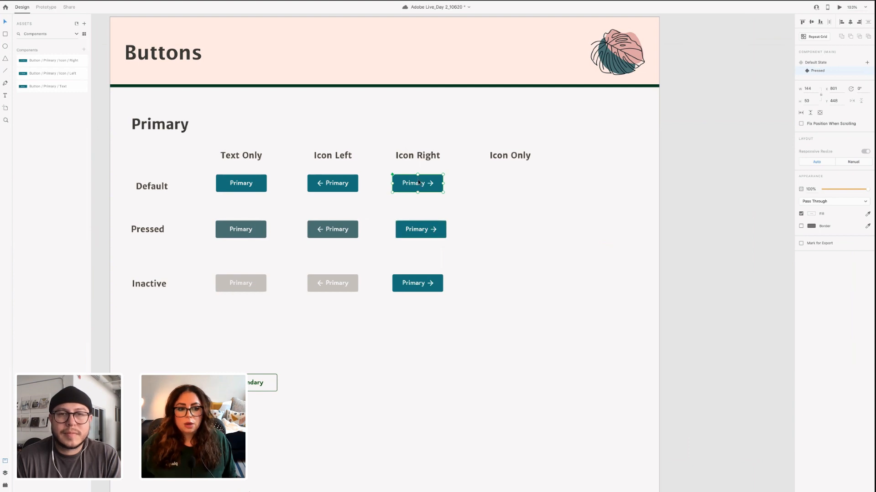
# Fill the background of the main Icon Right button's Pressed state with the Darker Teal colour asset
pyautogui.doubleClick(426, 191)
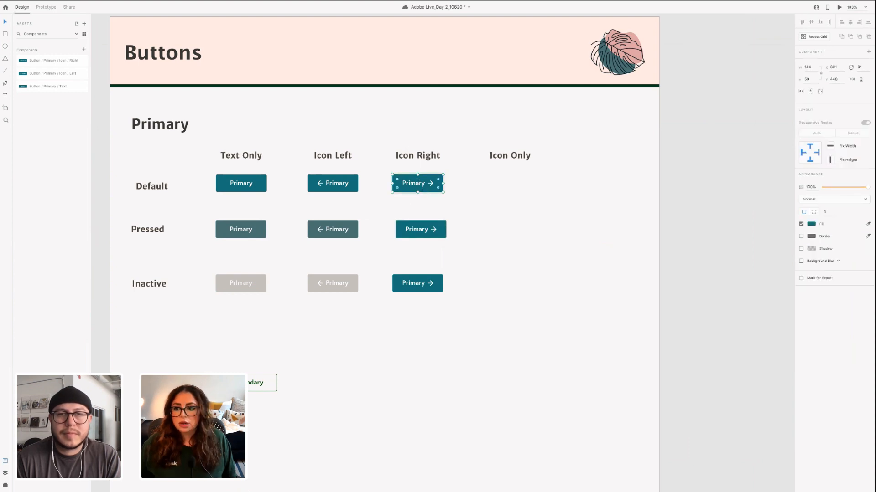
pyautogui.click(76, 35)
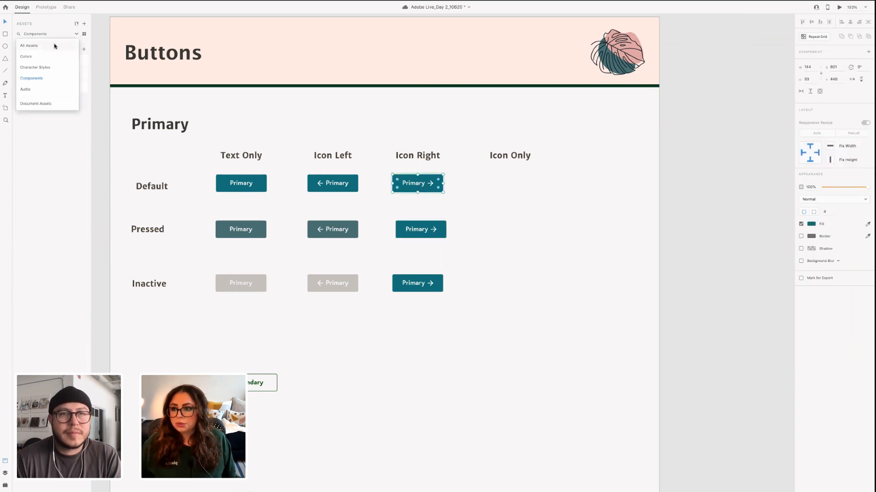
pyautogui.click(50, 42)
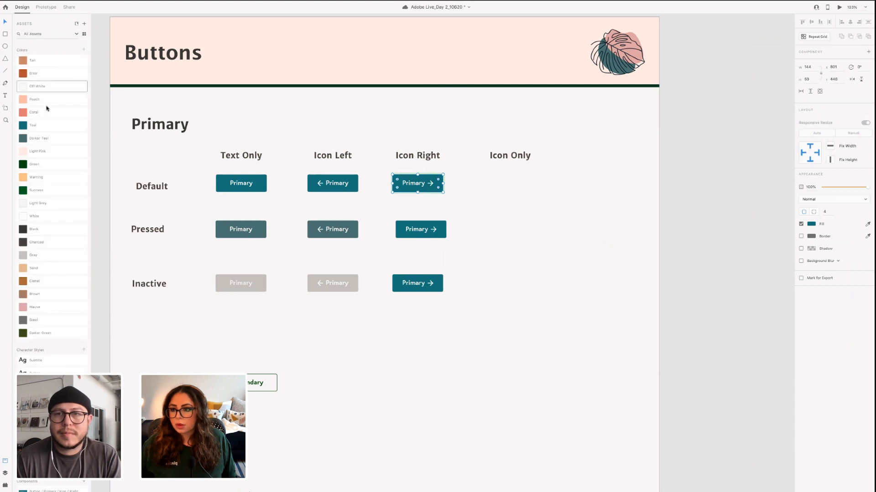
pyautogui.click(47, 142)
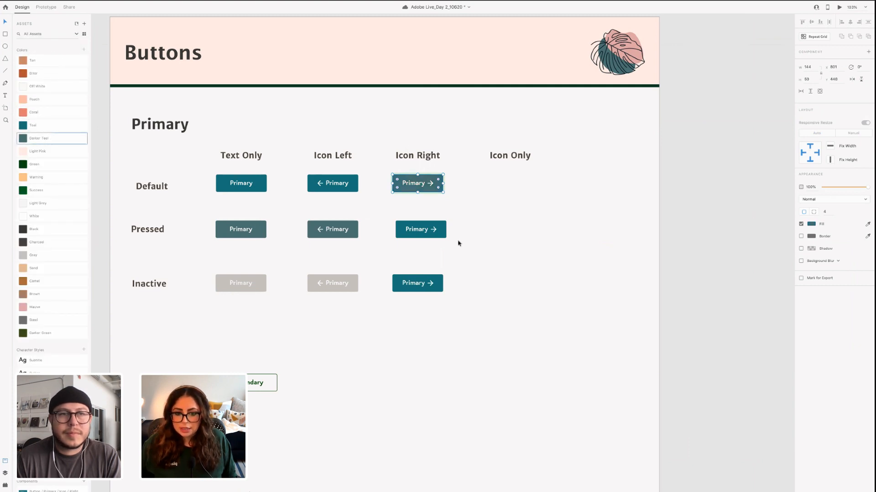
pyautogui.press('Escape')
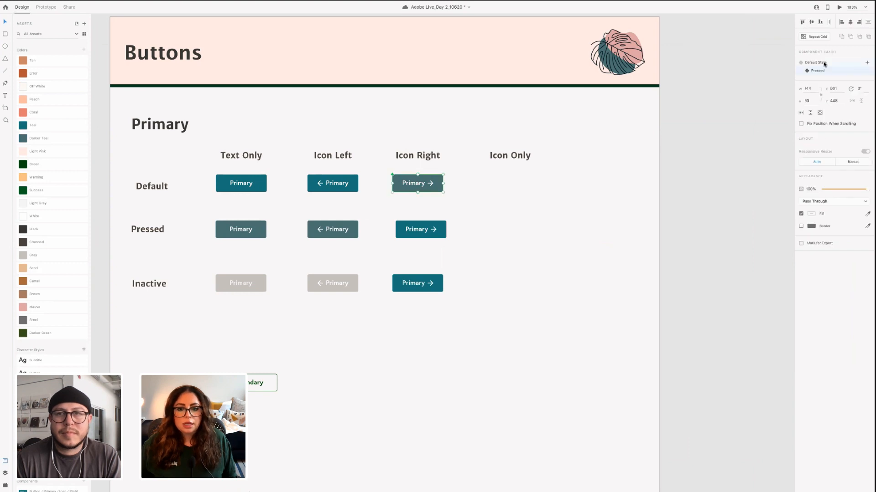
# Switch the Pressed-row Icon Right copy to its Pressed state and align it with the button above
pyautogui.click(420, 229)
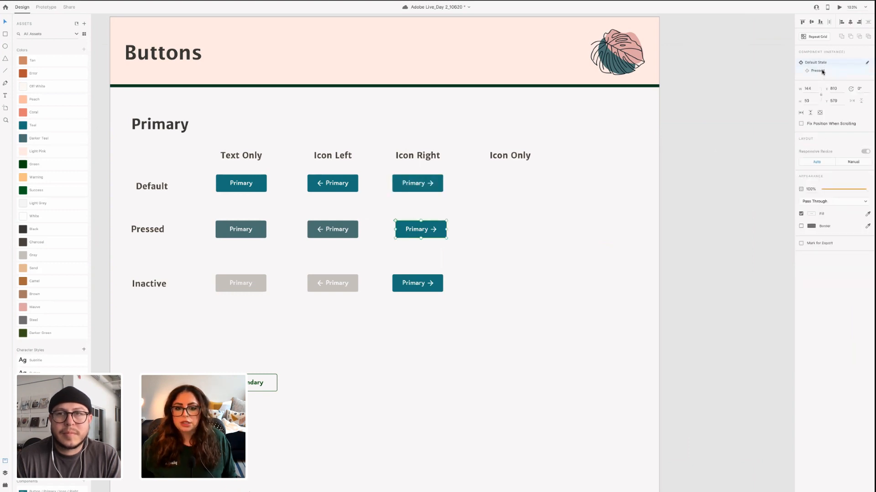
pyautogui.click(818, 71)
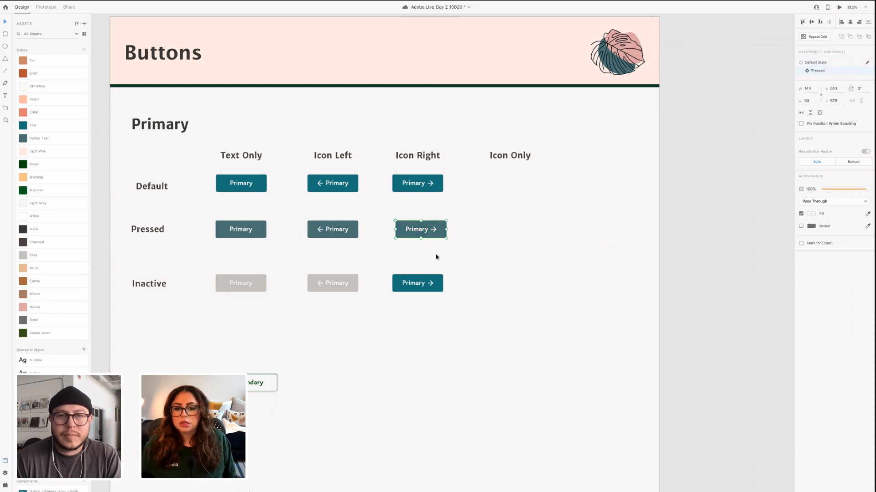
pyautogui.moveTo(424, 233); pyautogui.dragTo(420, 234)
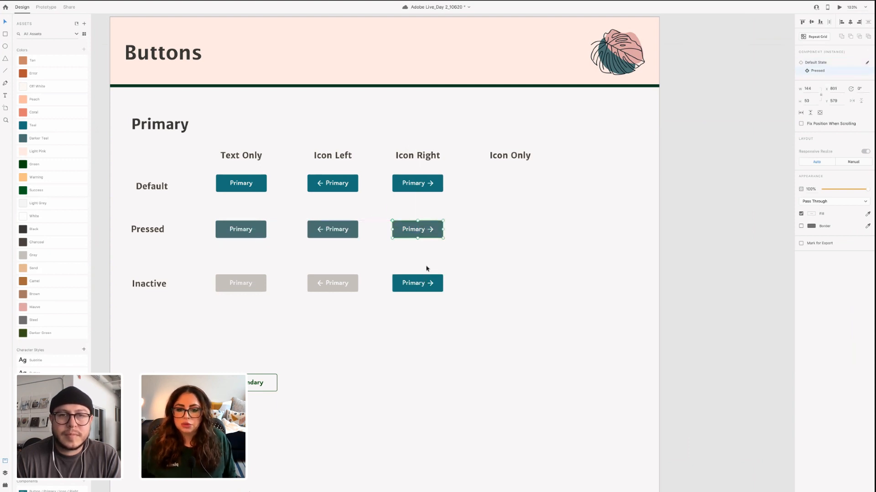
# Add a new state named Inactive to the main Icon Right button component
pyautogui.click(418, 184)
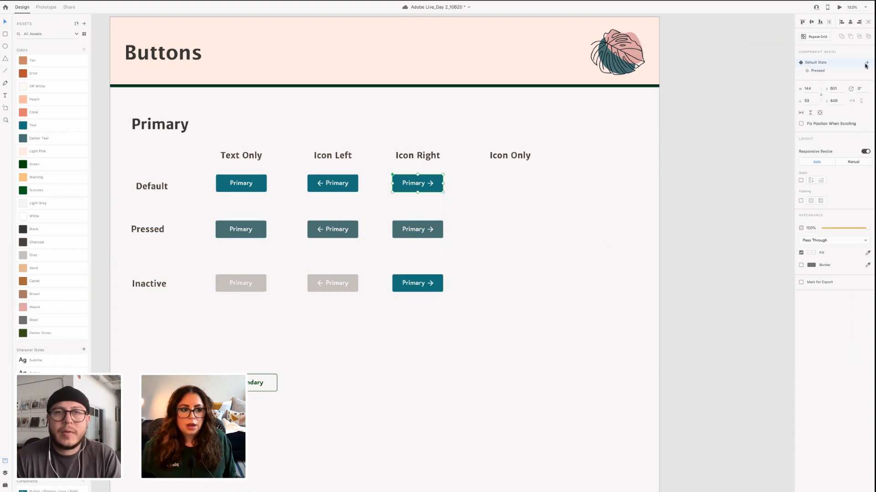
pyautogui.click(867, 63)
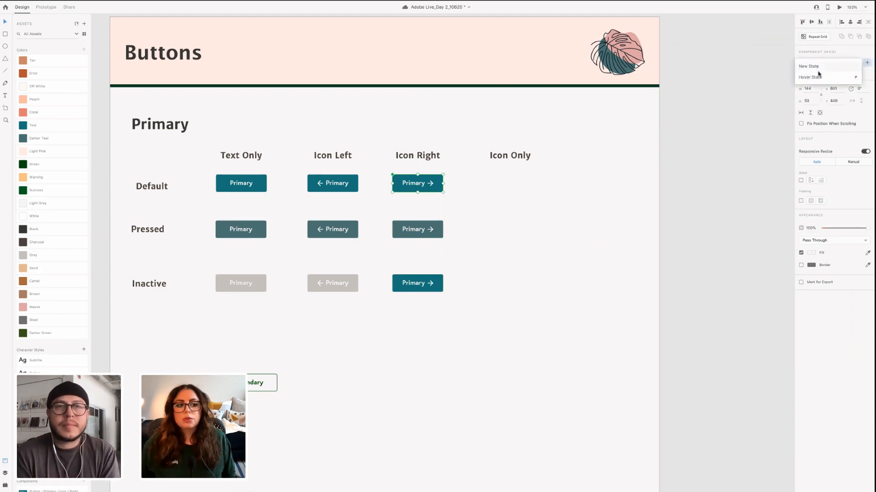
pyautogui.click(808, 66)
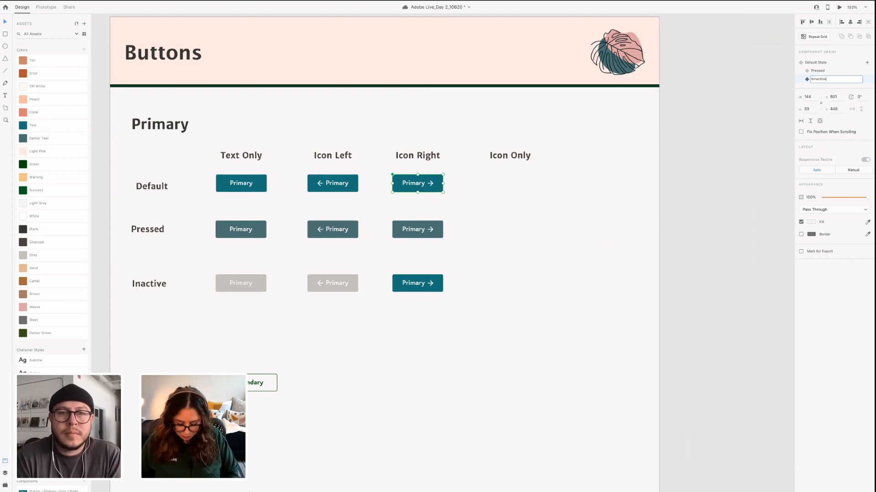
pyautogui.click(815, 80)
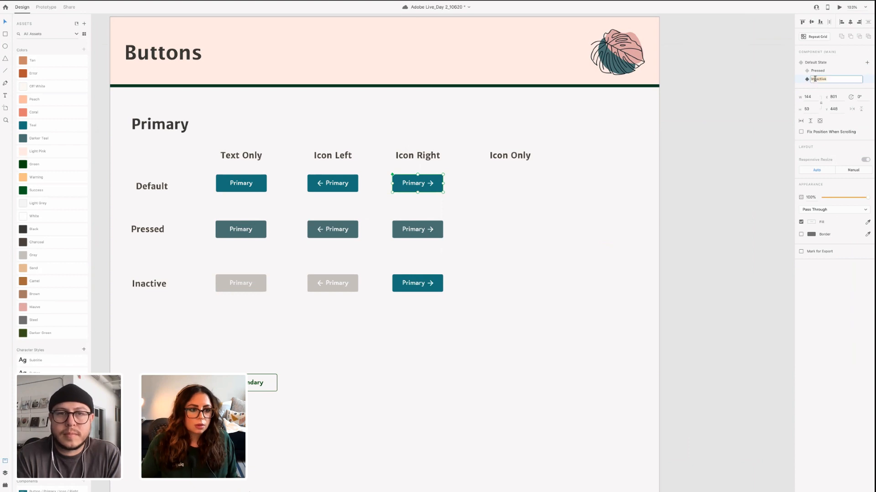
pyautogui.press('BackSpace')
pyautogui.press('Return')
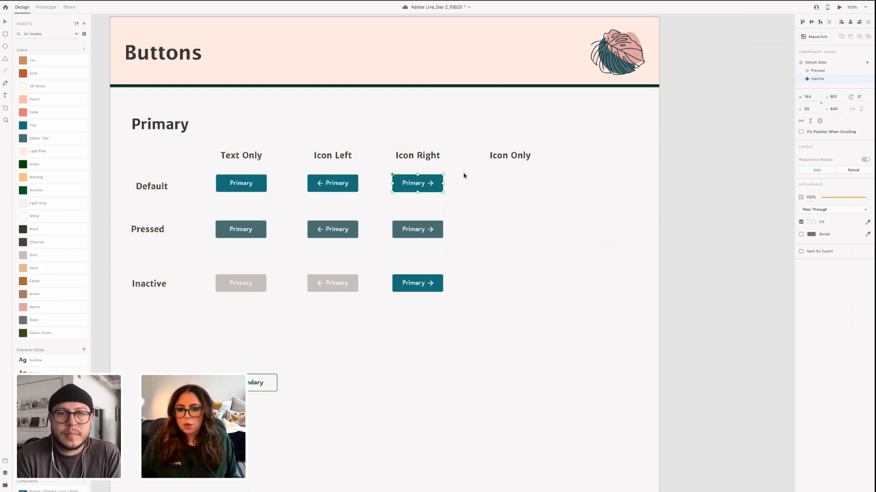
# Fill the background of the main Icon Right button's Inactive state with the Grey colour asset
pyautogui.doubleClick(437, 190)
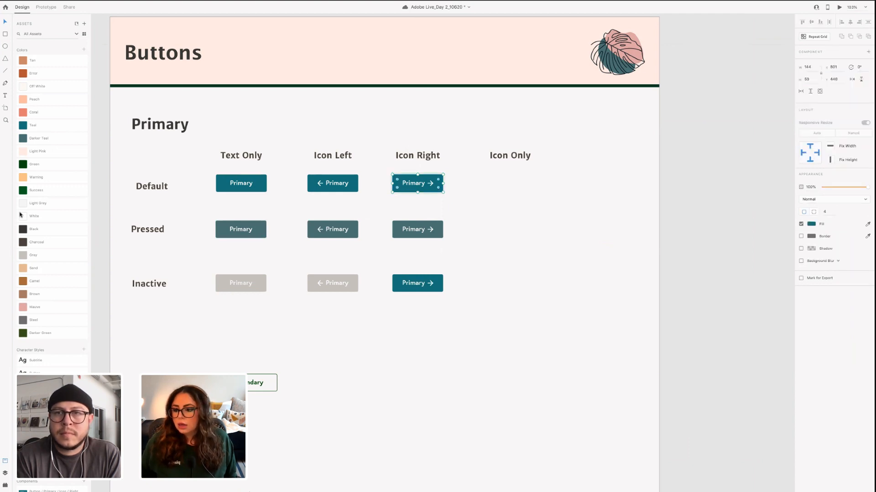
pyautogui.click(26, 257)
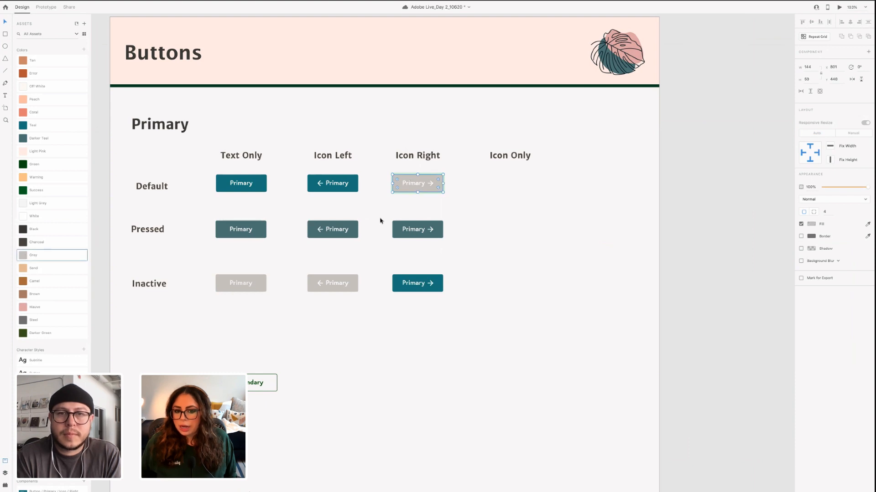
pyautogui.press('Escape')
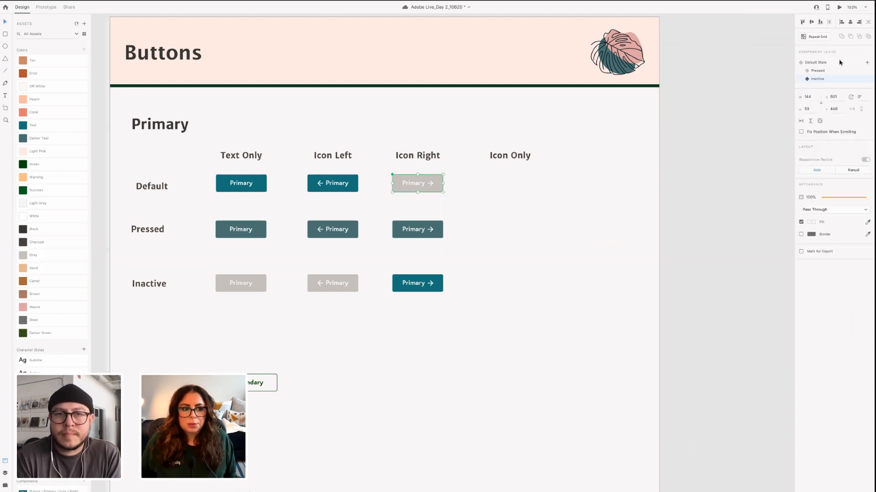
# Switch the Inactive-row Icon Right copy to its Inactive state and shift it slightly to the left
pyautogui.click(405, 288)
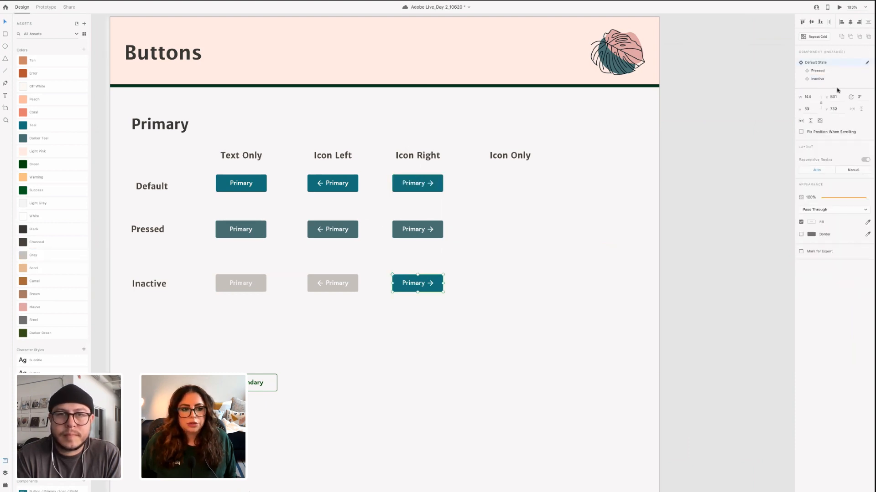
pyautogui.click(818, 79)
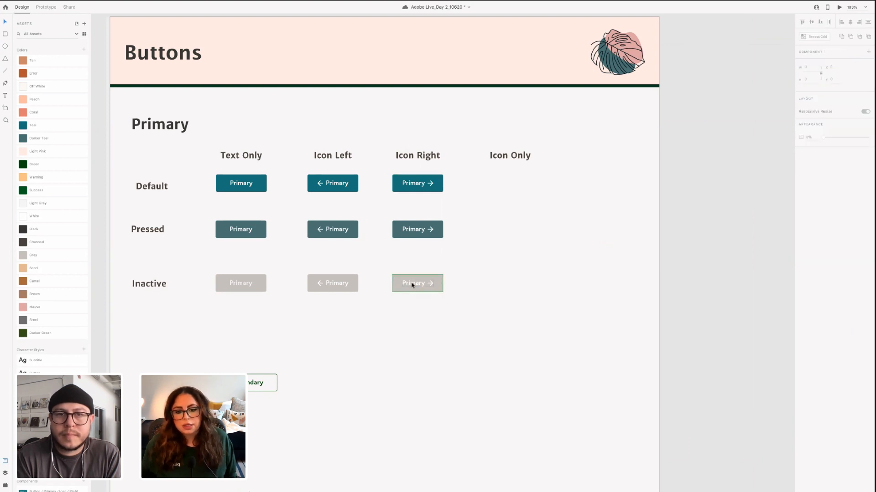
pyautogui.moveTo(419, 283); pyautogui.dragTo(417, 283)
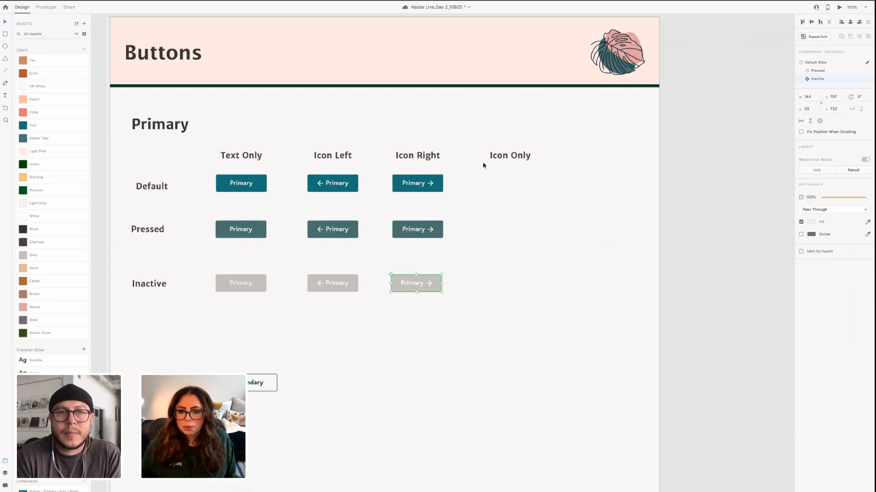
# Duplicate the default Icon Right button under the Icon Only heading and ungroup the copy's component
pyautogui.click(497, 181)
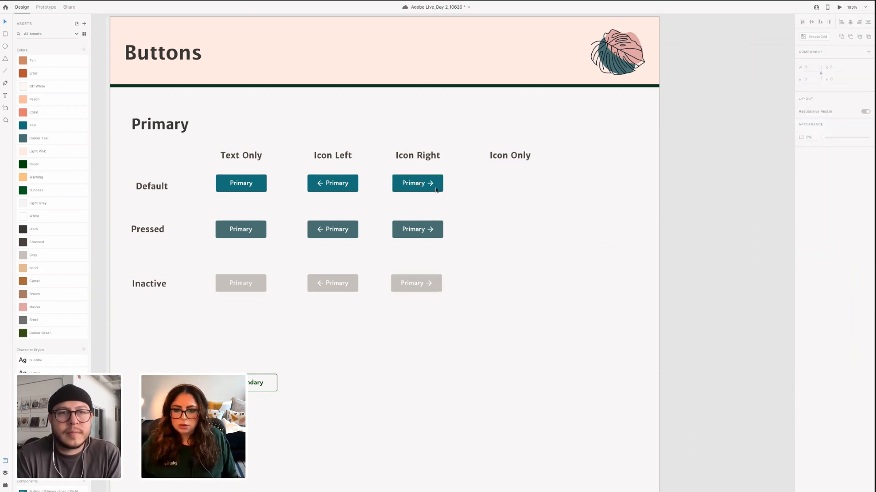
pyautogui.moveTo(435, 189); pyautogui.dragTo(522, 189)
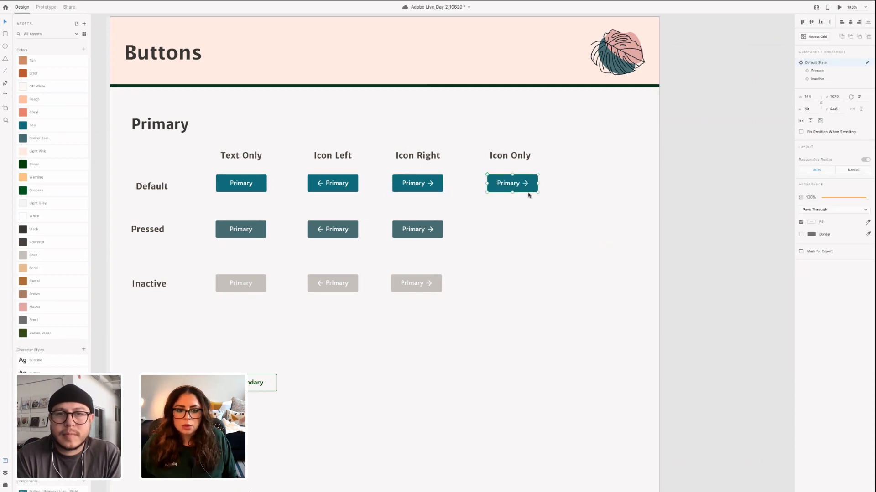
pyautogui.rightClick(528, 190)
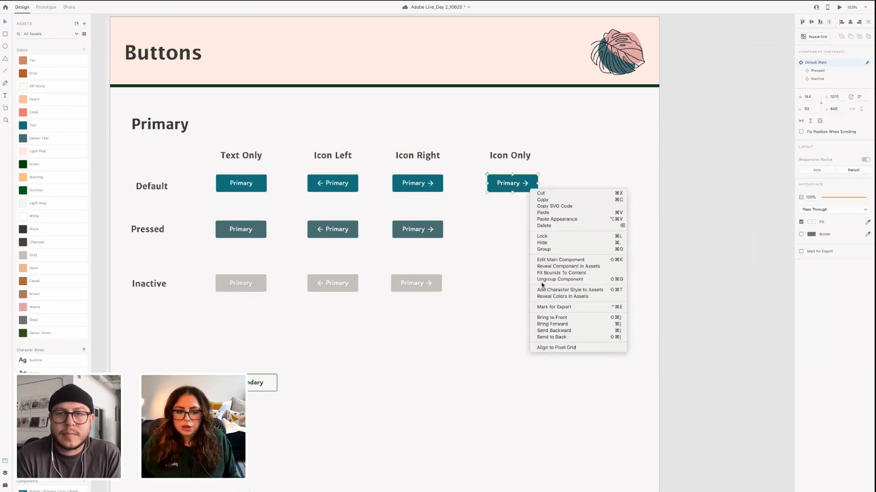
pyautogui.click(560, 279)
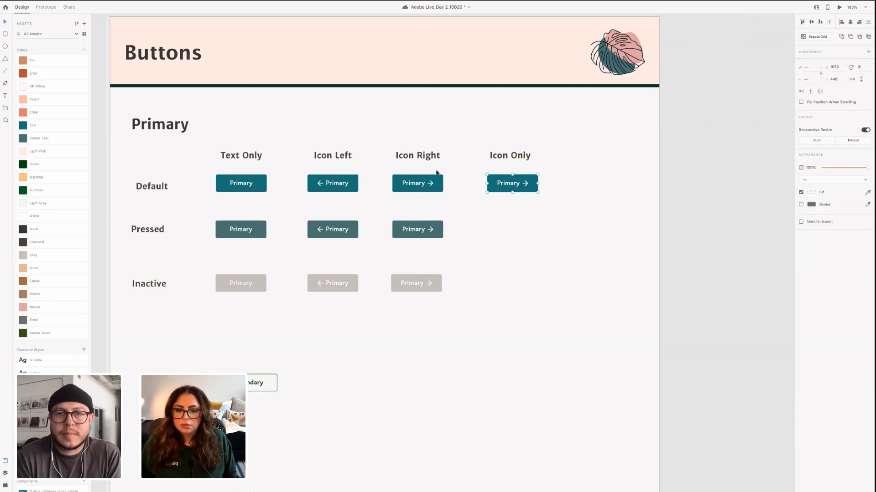
# Delete the "Primary" label text from the ungrouped button under Icon Only, keeping its arrow
pyautogui.click(530, 227)
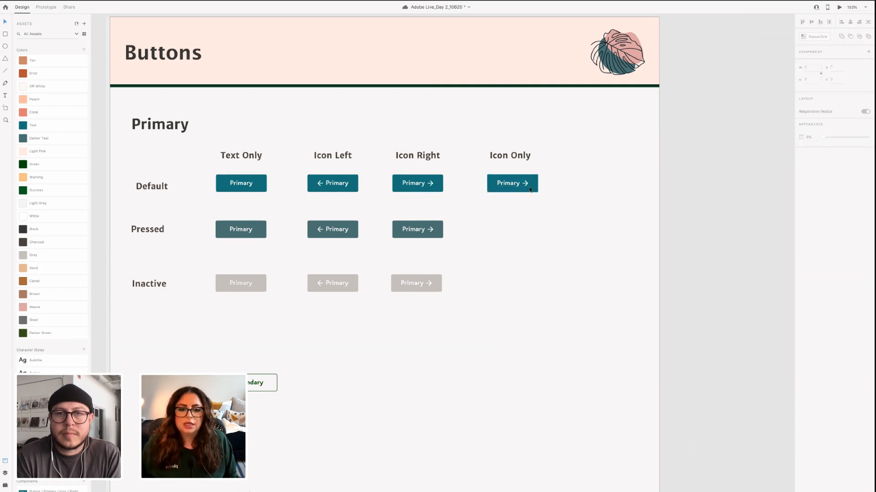
pyautogui.moveTo(529, 188); pyautogui.dragTo(505, 196)
pyautogui.doubleClick(508, 186)
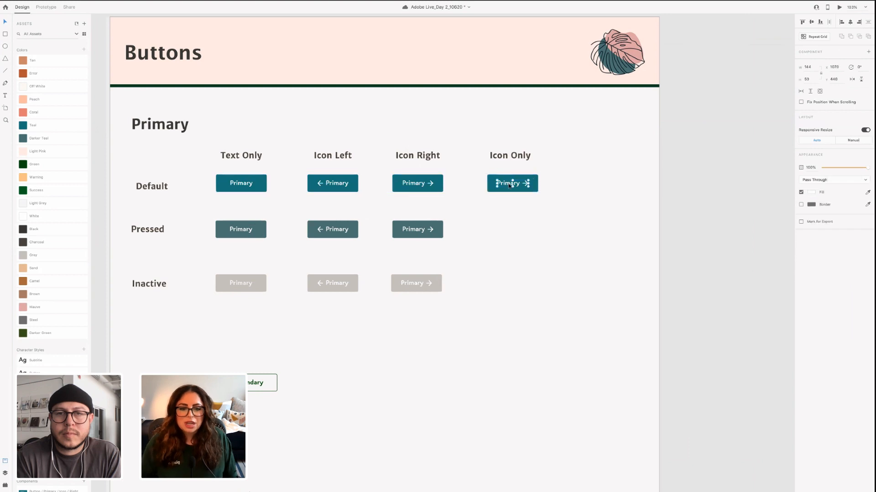
pyautogui.keyDown('shift'); pyautogui.click(526, 185); pyautogui.keyUp('shift')
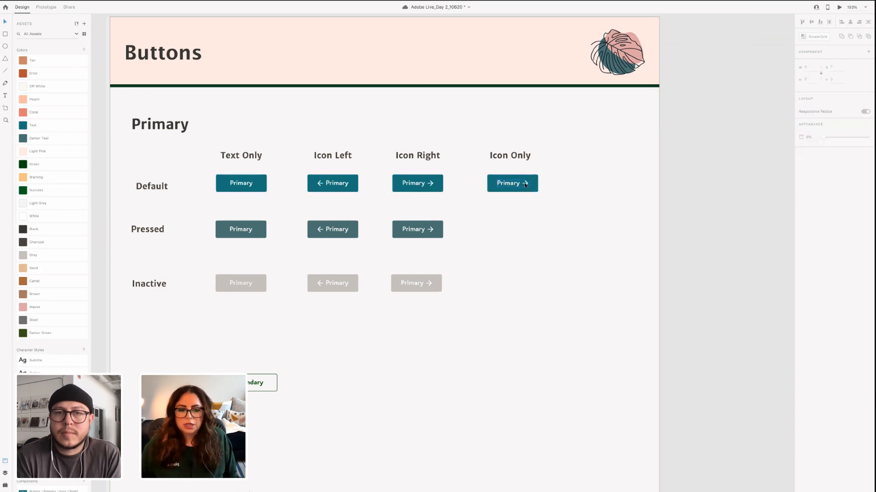
pyautogui.rightClick(525, 185)
pyautogui.click(552, 223)
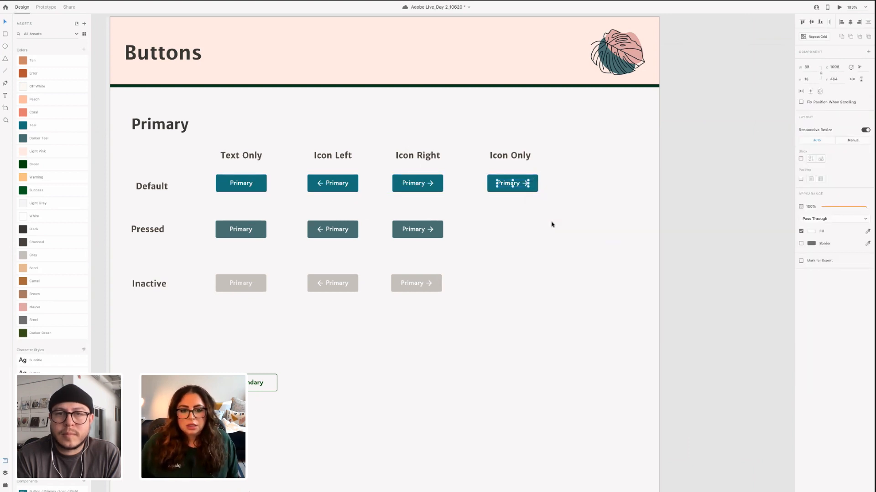
pyautogui.doubleClick(515, 183)
pyautogui.doubleClick(512, 183)
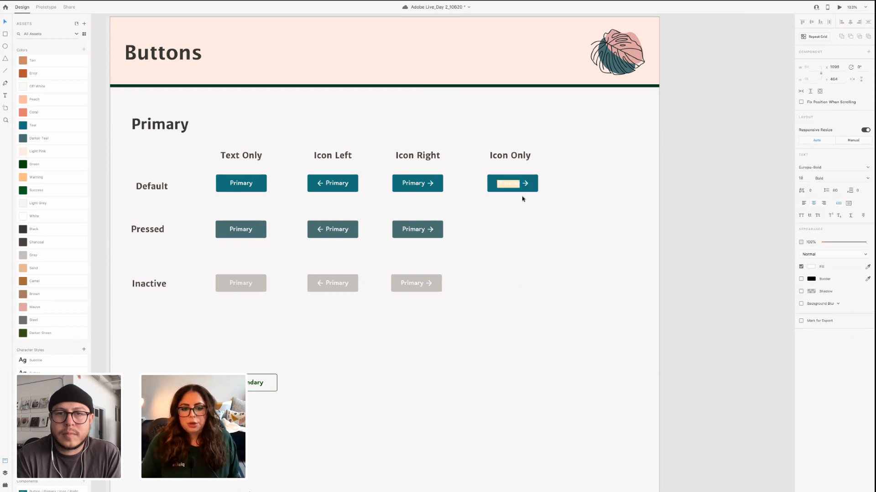
pyautogui.press('BackSpace')
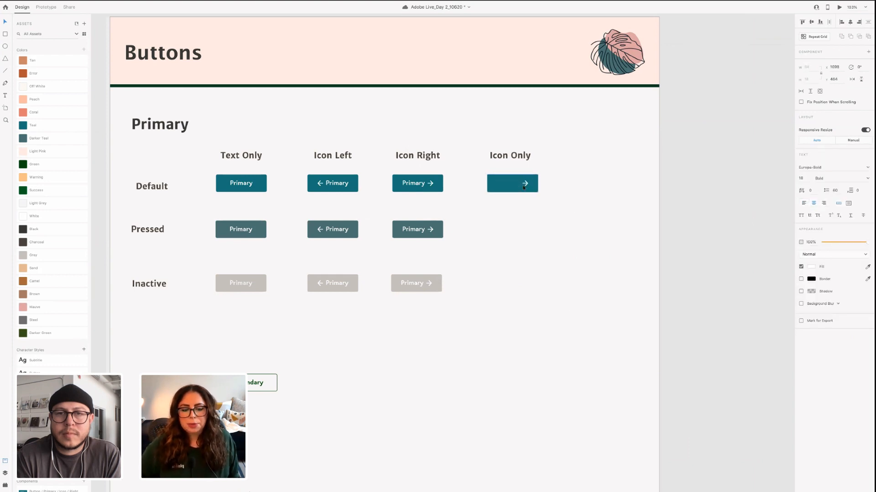
pyautogui.press('Escape')
# Move the arrow icon to the centre of the Icon Only button
pyautogui.click(525, 185)
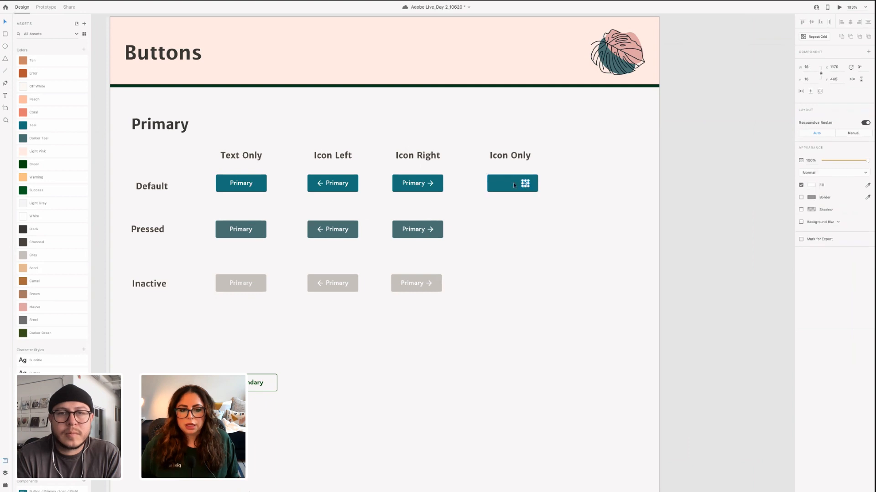
pyautogui.moveTo(524, 185); pyautogui.dragTo(511, 189)
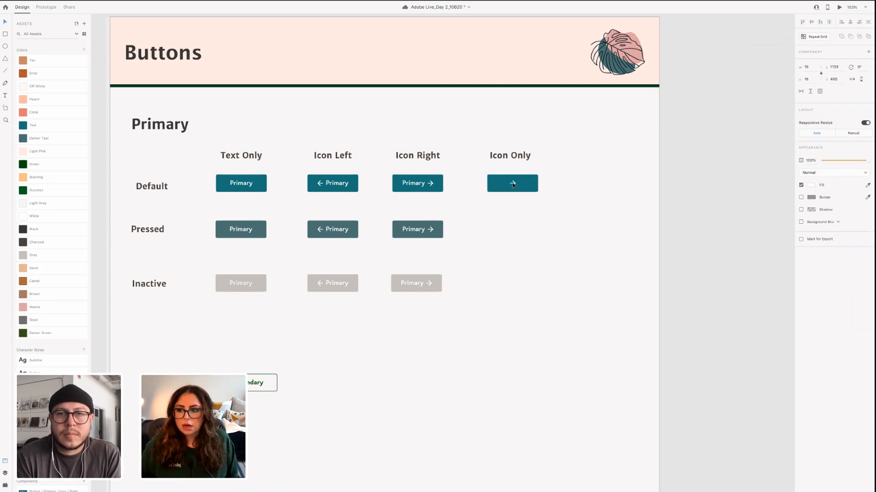
# Group the arrow icon with its teal background in the Icon Only column
pyautogui.click(527, 183)
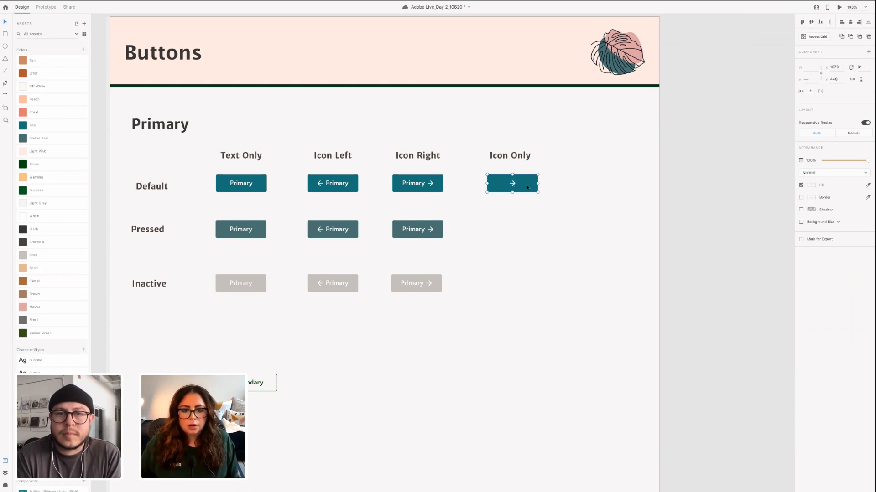
pyautogui.click(553, 204)
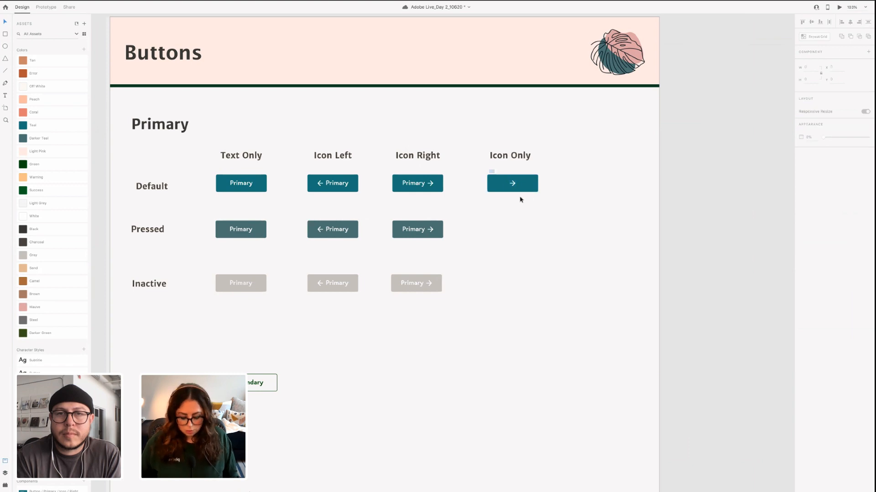
pyautogui.moveTo(489, 170); pyautogui.dragTo(520, 198)
pyautogui.press('super+g')
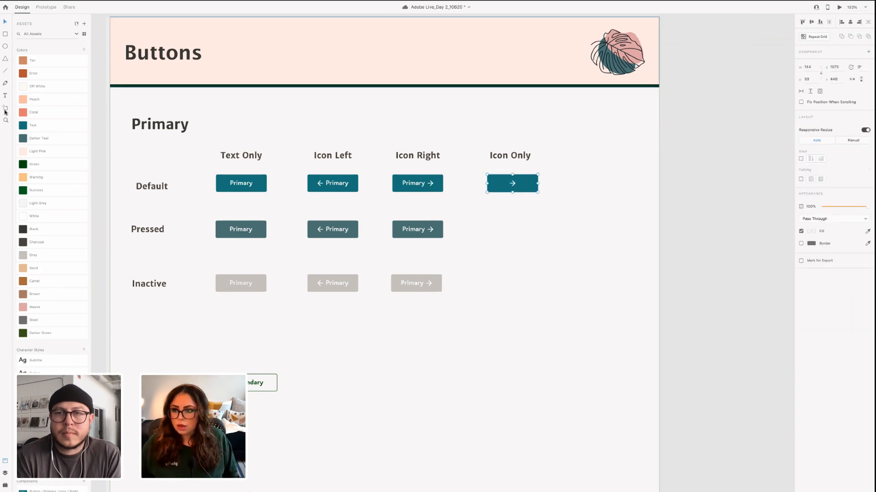
# Rename the Icon Only button's group as "Button / Primary / Icon"
pyautogui.click(26, 35)
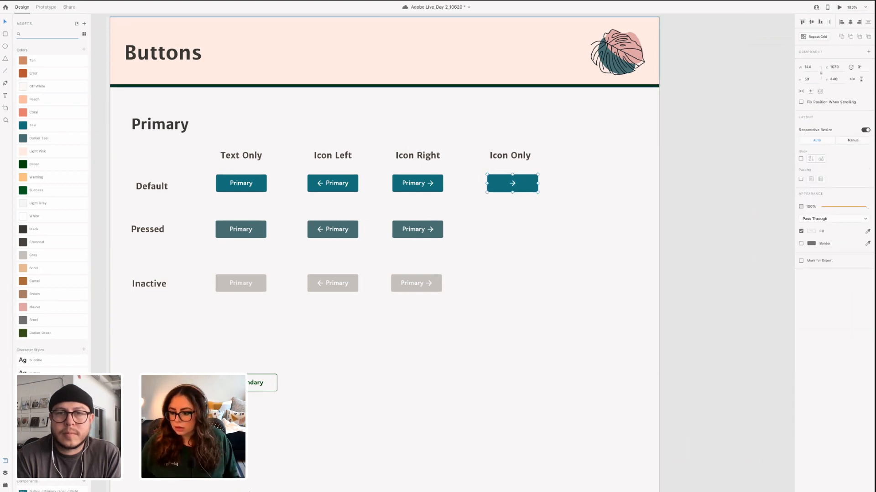
pyautogui.click(4, 473)
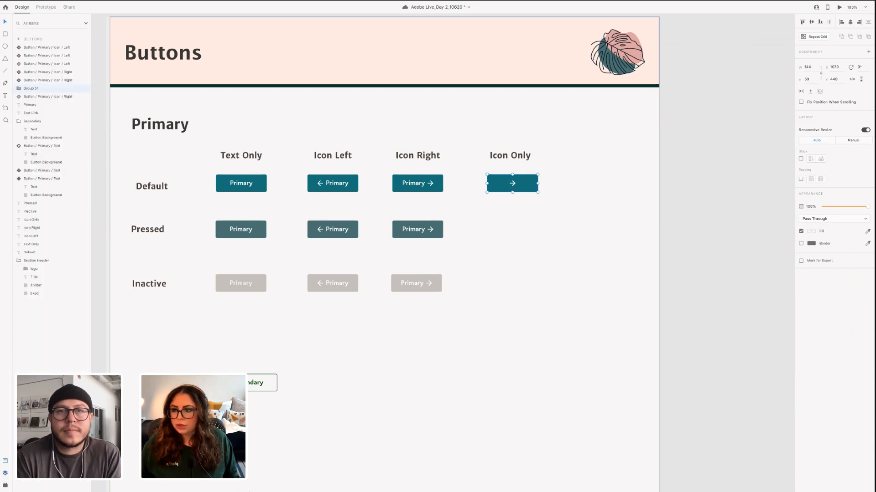
pyautogui.click(19, 89)
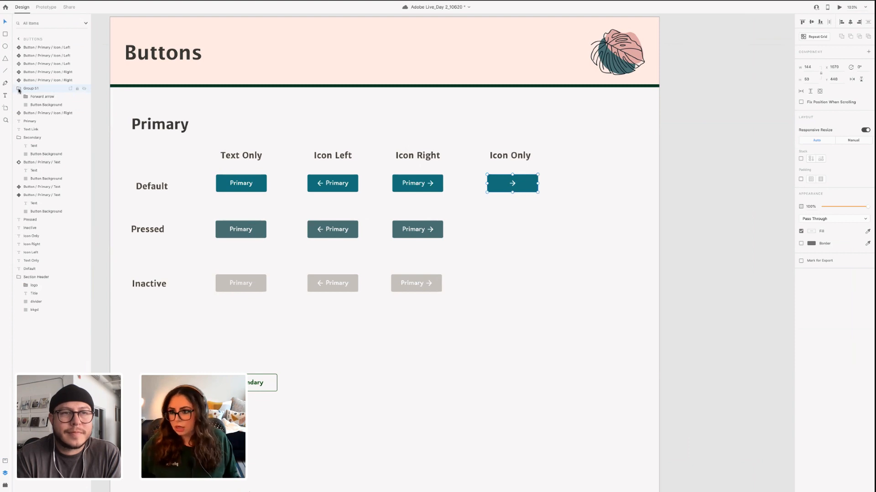
pyautogui.click(19, 89)
pyautogui.doubleClick(27, 88)
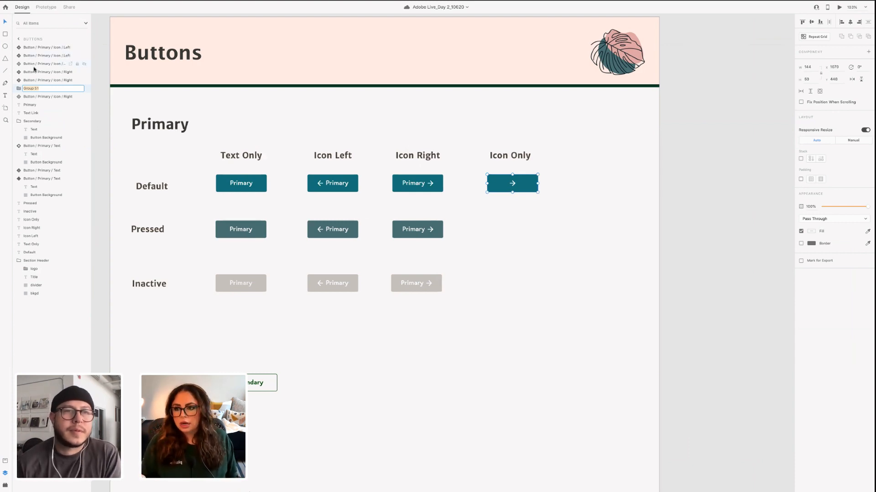
pyautogui.write('Button')
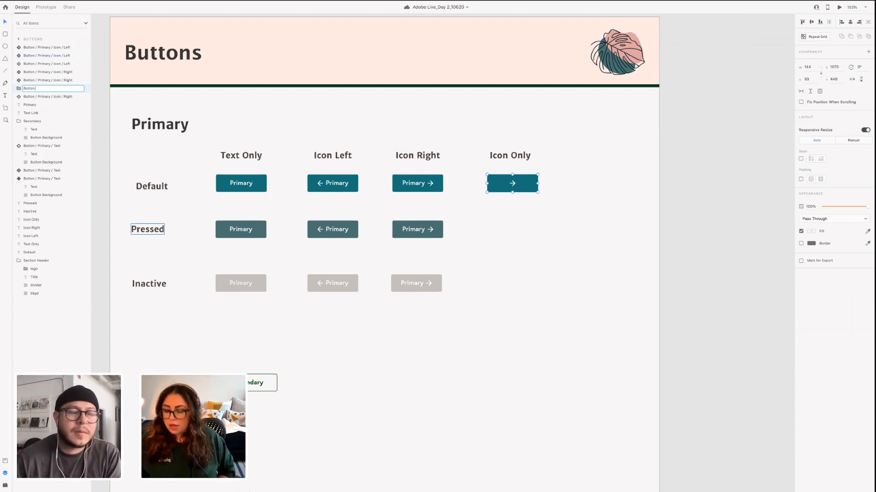
pyautogui.write(' / Primary /')
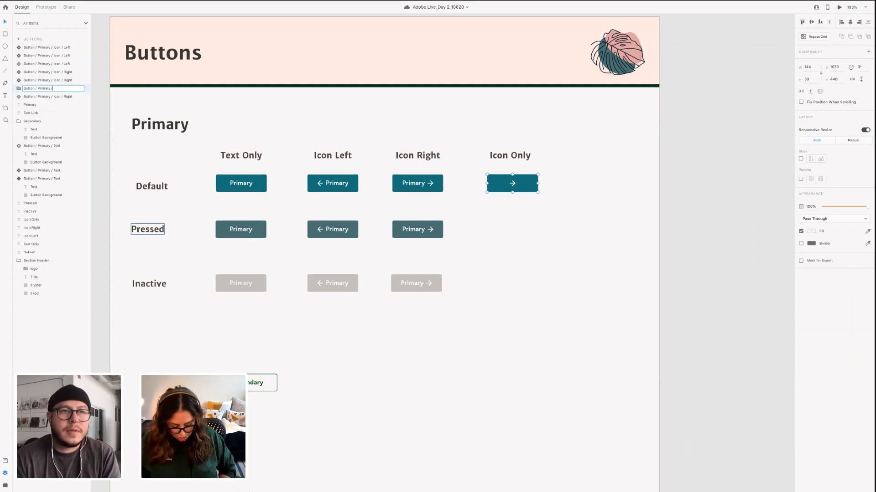
pyautogui.write(' Icon')
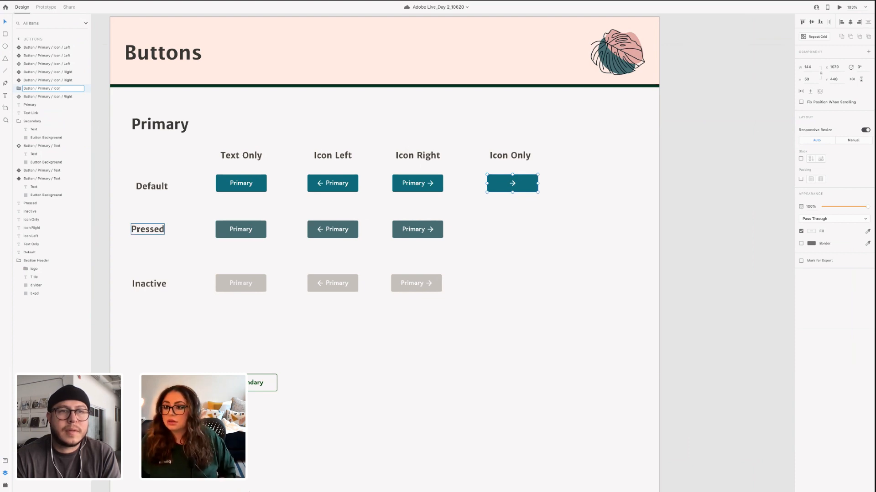
pyautogui.press('Return')
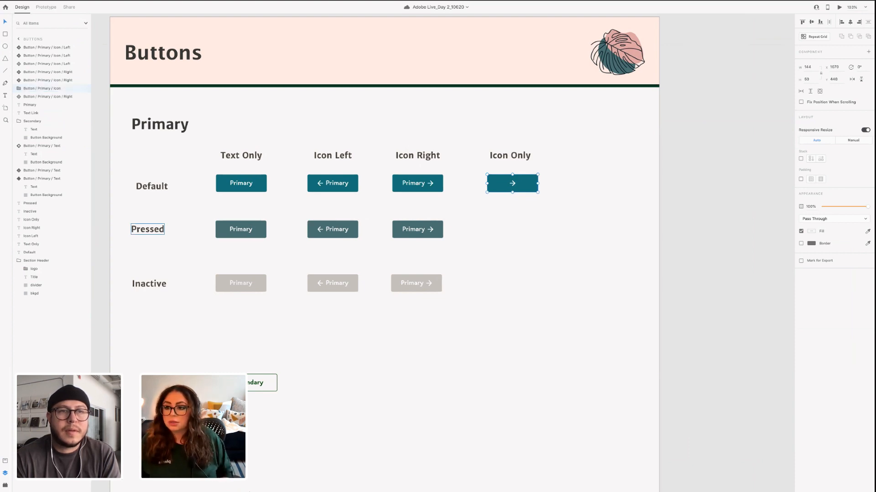
# Turn the Icon Only button into a component and place copies of it in the Pressed and Inactive rows
pyautogui.click(869, 54)
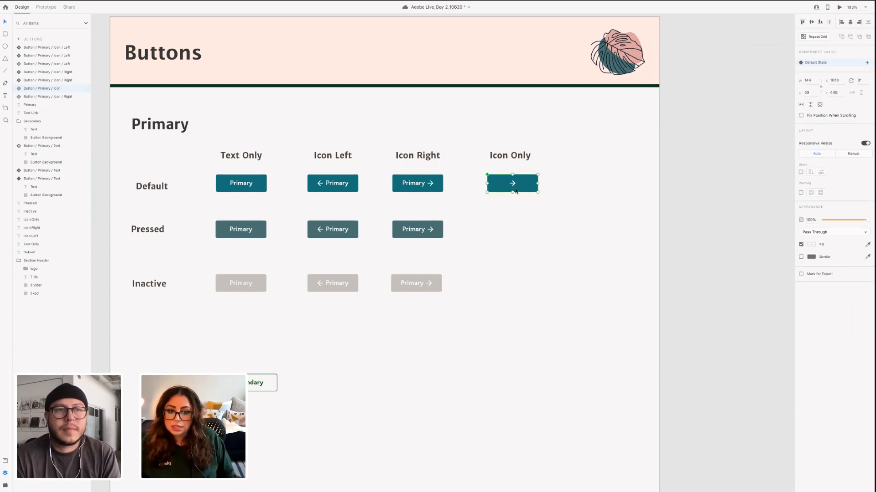
pyautogui.moveTo(533, 182); pyautogui.dragTo(533, 234)
pyautogui.moveTo(532, 272); pyautogui.dragTo(529, 285)
# Add a state named Pressed to the main Icon Only component and fill its background with Darker Teal
pyautogui.press('super+shift+k')
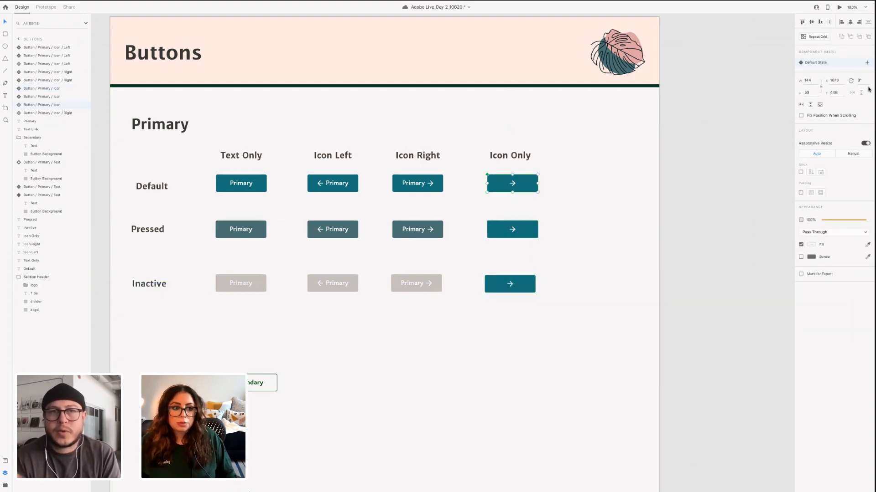
pyautogui.click(867, 63)
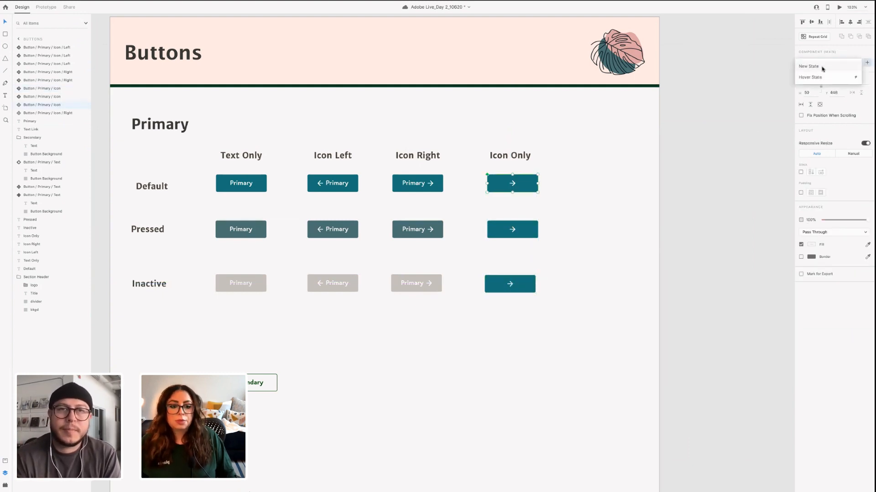
pyautogui.click(817, 66)
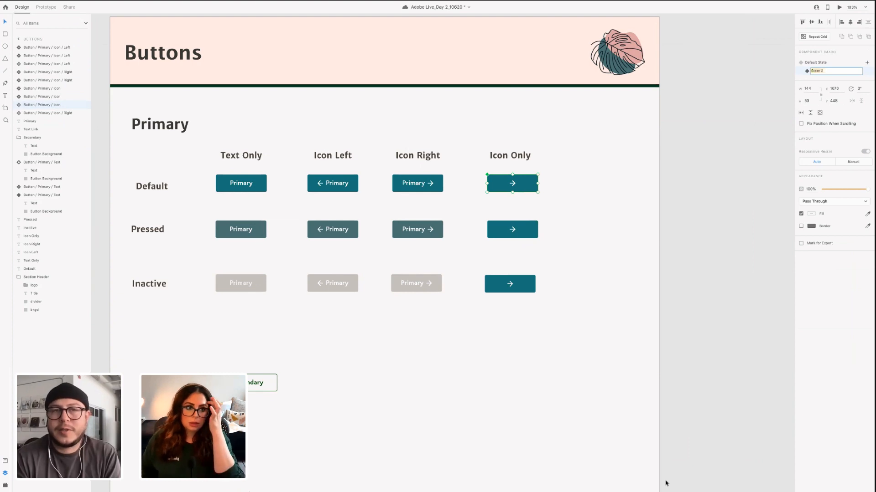
pyautogui.write('Pressed')
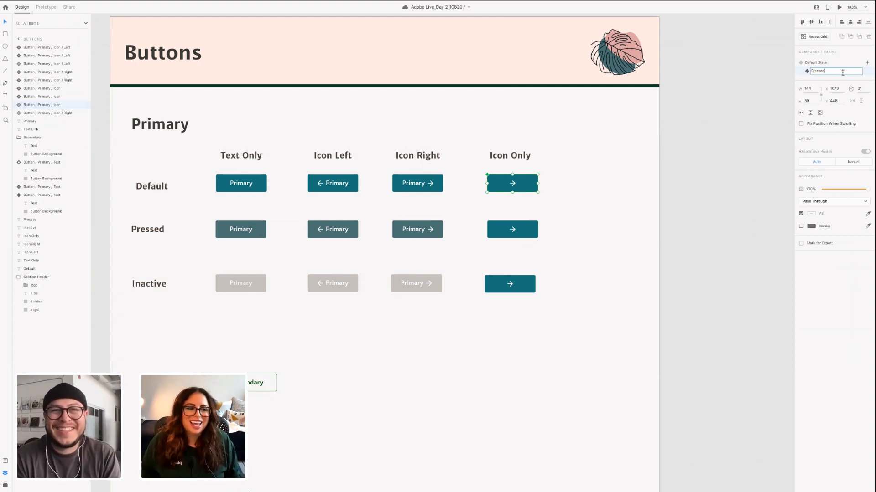
pyautogui.press('Return')
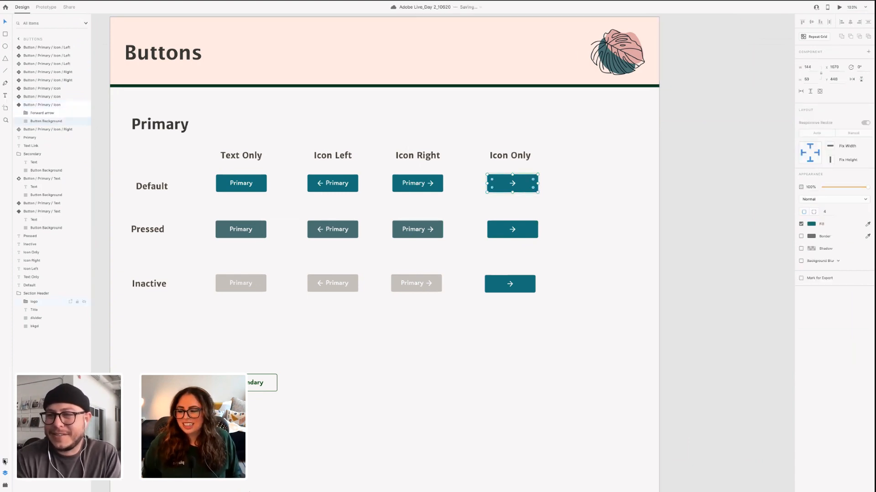
pyautogui.click(5, 461)
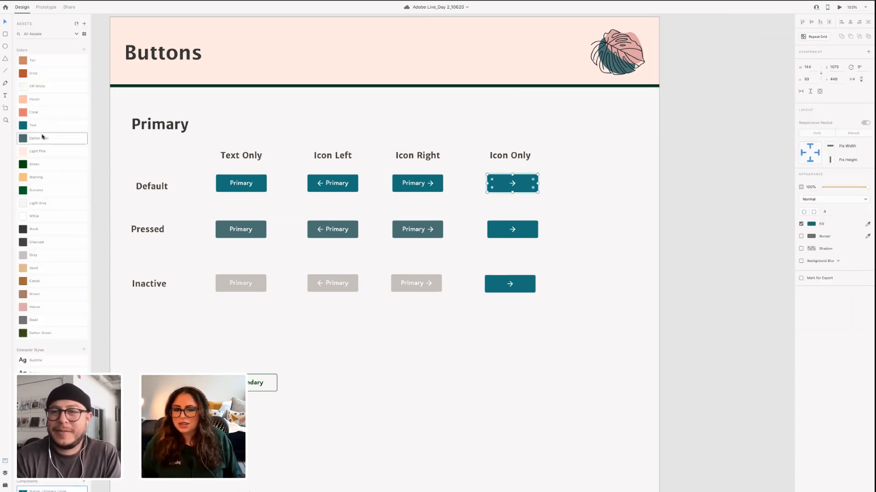
pyautogui.click(42, 138)
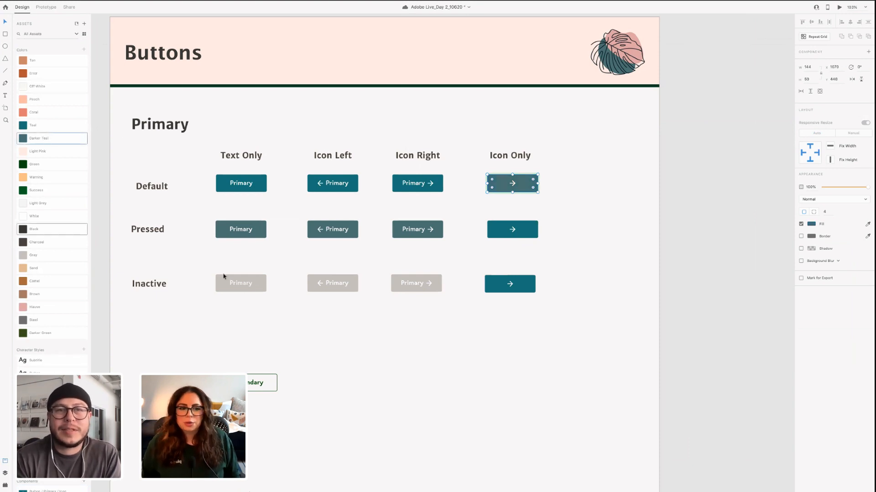
# Switch the Icon Only copy in the Pressed row to the Pressed state and return the main component to Default State
pyautogui.click(520, 229)
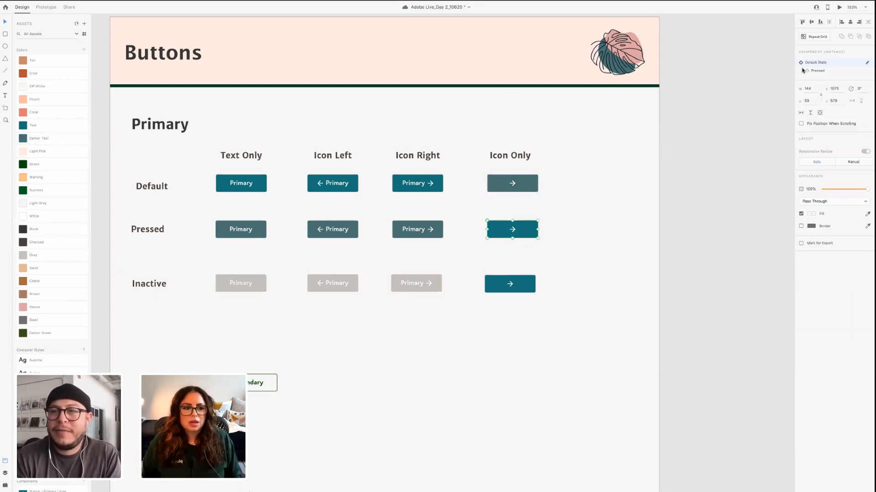
pyautogui.click(530, 182)
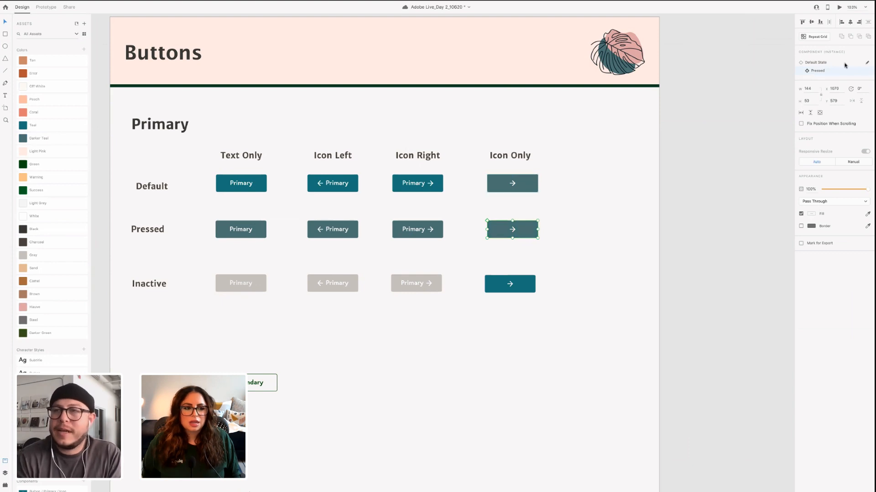
pyautogui.click(844, 69)
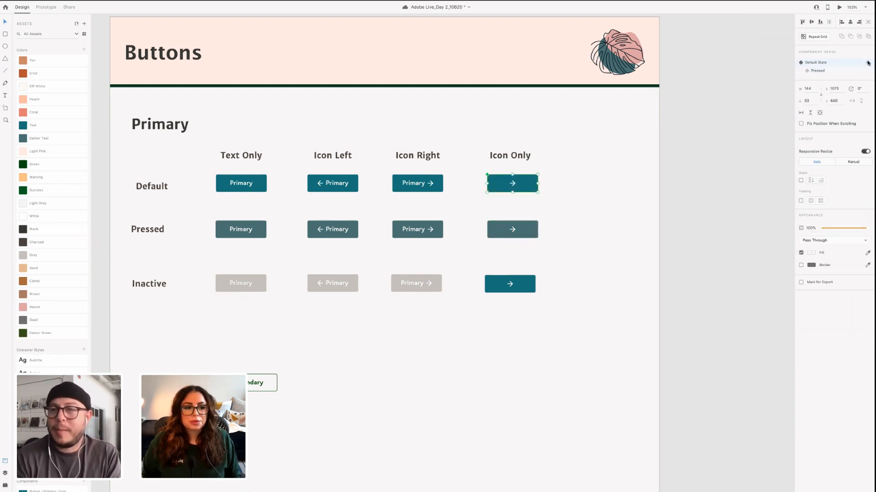
# Add a state named Inactive to the main Icon Only component and fill its background with Grey
pyautogui.click(867, 62)
pyautogui.click(848, 69)
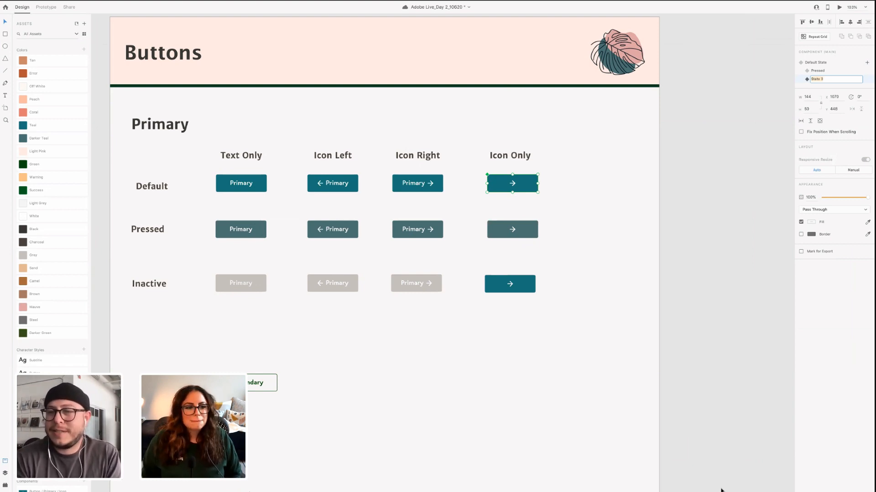
pyautogui.write('H')
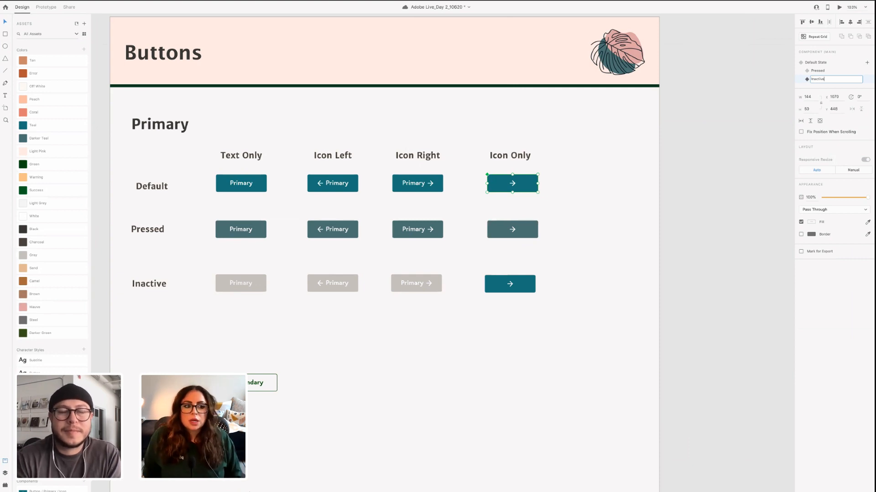
pyautogui.press('Return')
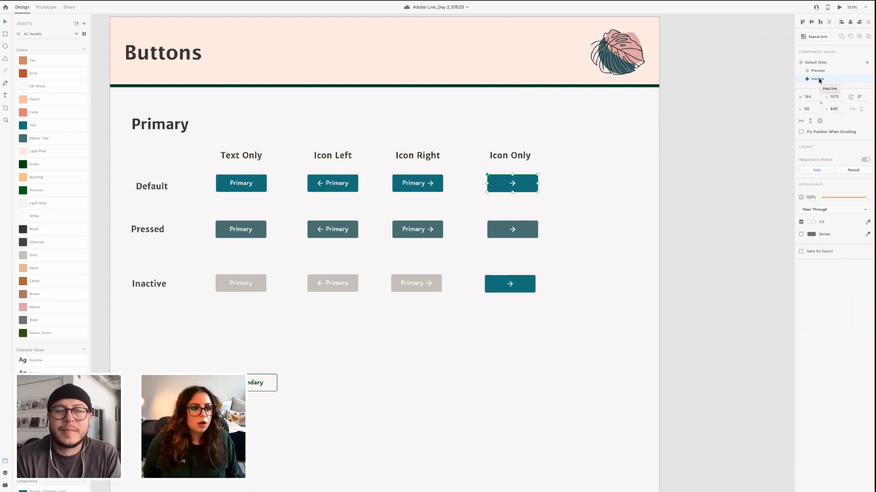
pyautogui.doubleClick(535, 183)
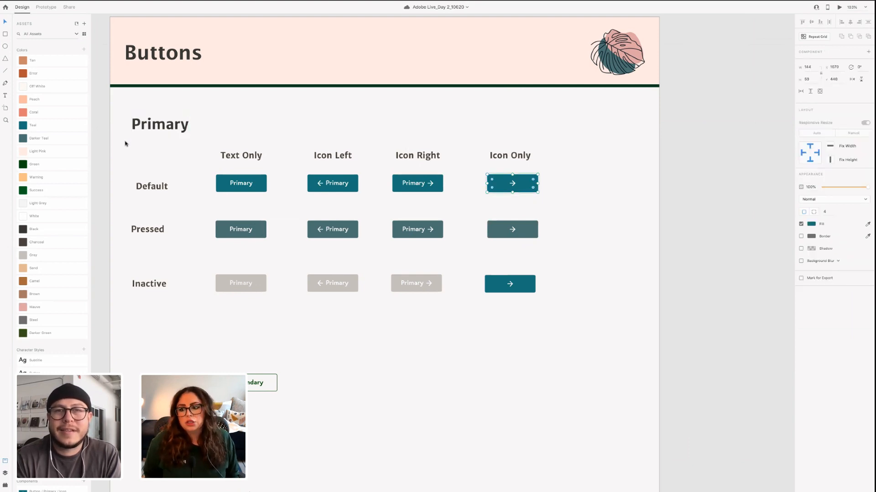
pyautogui.click(34, 255)
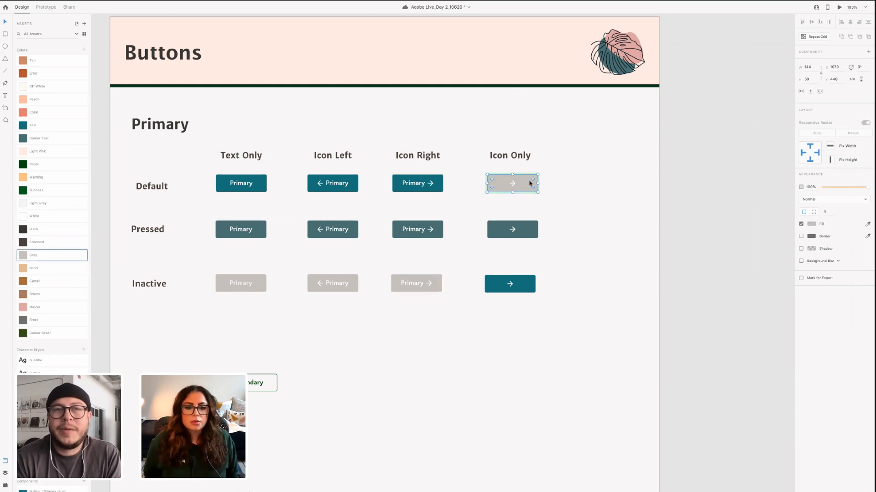
pyautogui.press('Escape')
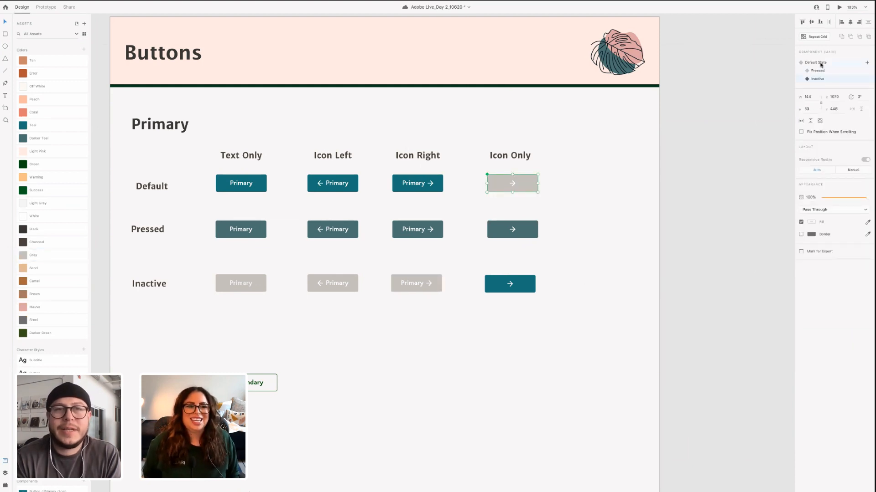
# Return the main Icon Only component to Default State and set the copy in the Inactive row to Inactive
pyautogui.click(509, 284)
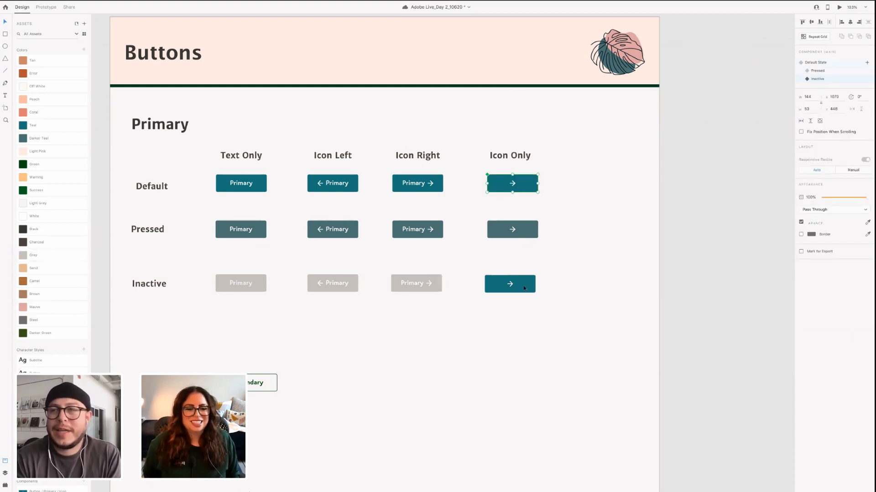
pyautogui.click(817, 78)
pyautogui.click(604, 313)
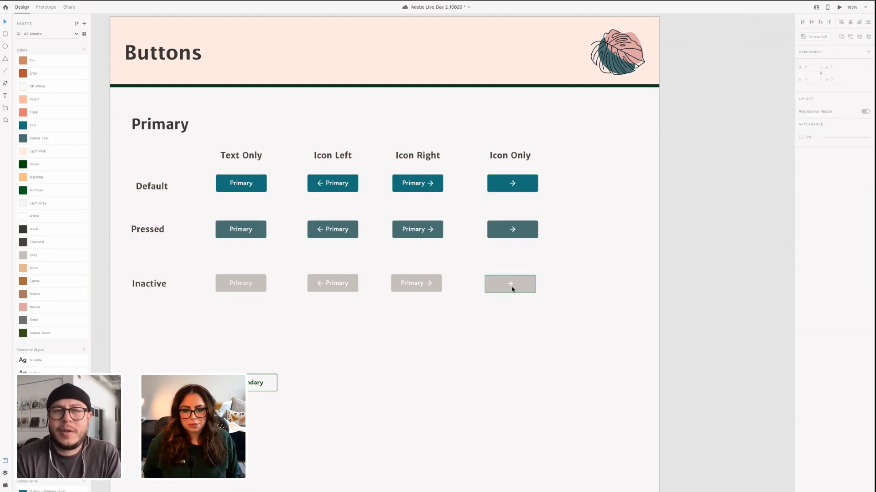
# Shift the Pressed and Default Icon Only buttons to X 1062 and 1061, in line with the Inactive one
pyautogui.click(512, 288)
pyautogui.click(505, 213)
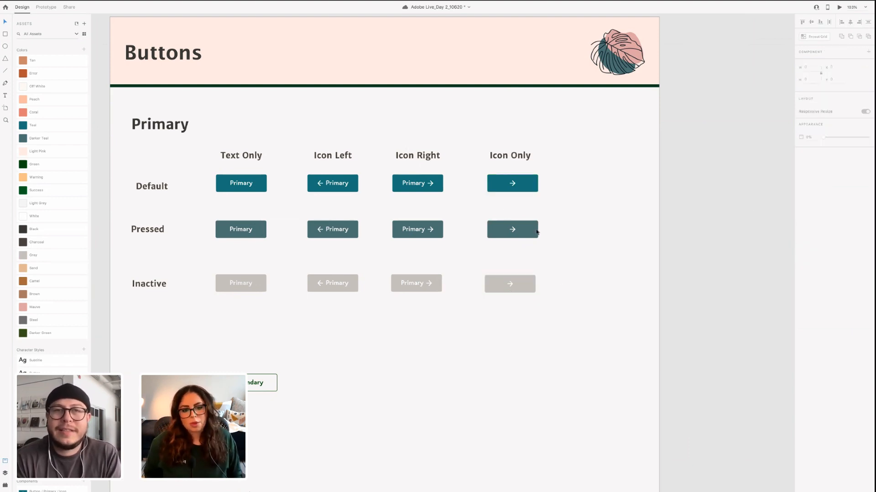
pyautogui.moveTo(532, 232); pyautogui.dragTo(529, 232)
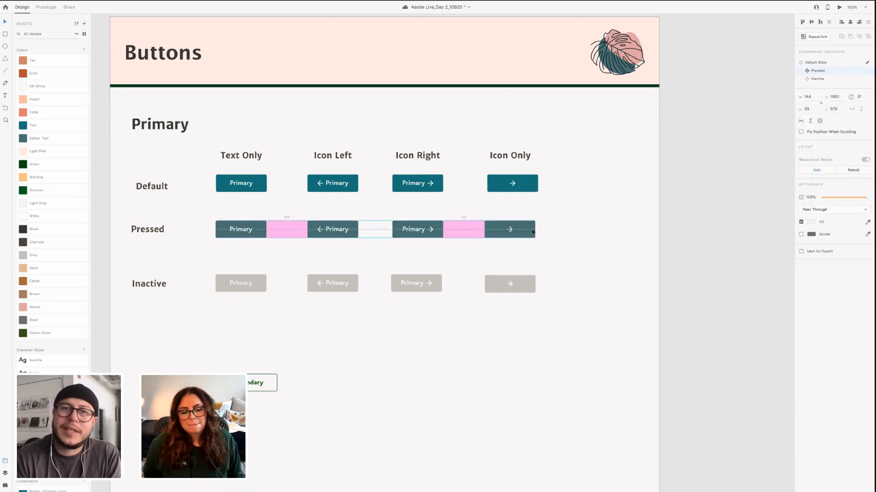
pyautogui.click(582, 283)
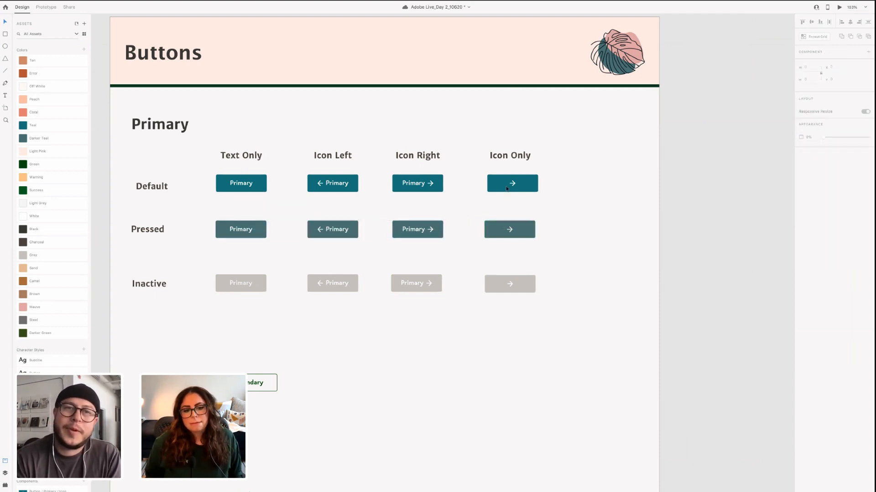
pyautogui.moveTo(527, 187); pyautogui.dragTo(528, 187)
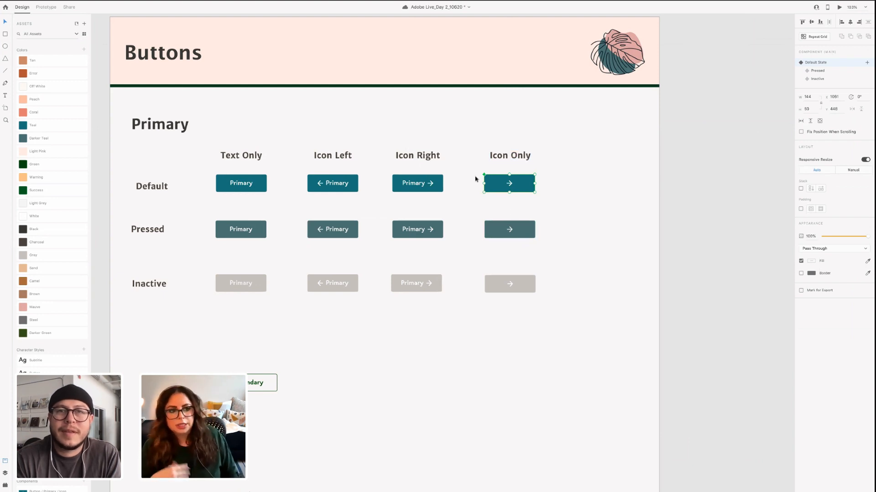
pyautogui.click(567, 242)
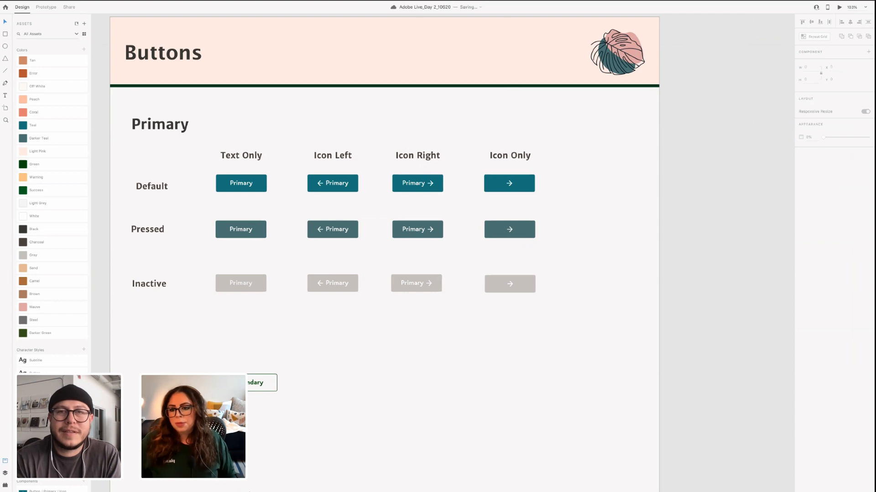
# Copy the Primary heading below the primary buttons, retitle it Secondary, and move the outlined Secondary button down under the Text Only column
pyautogui.click(153, 127)
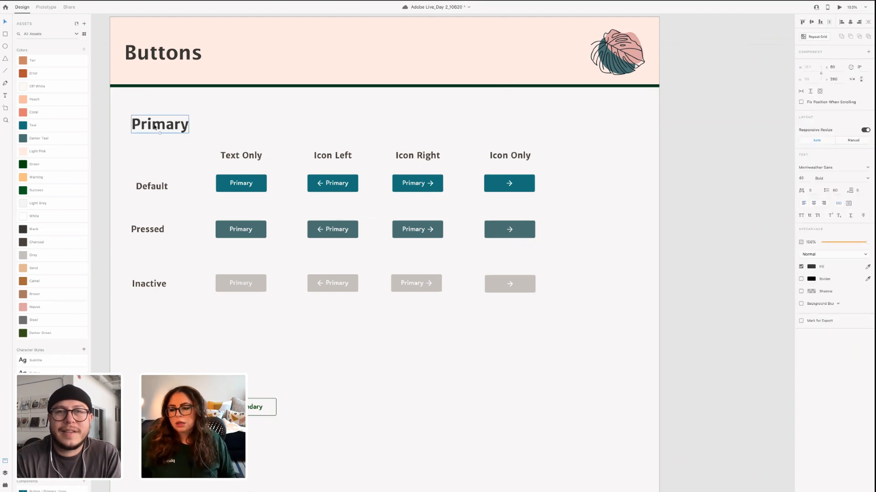
pyautogui.moveTo(156, 127); pyautogui.dragTo(157, 361)
pyautogui.doubleClick(156, 360)
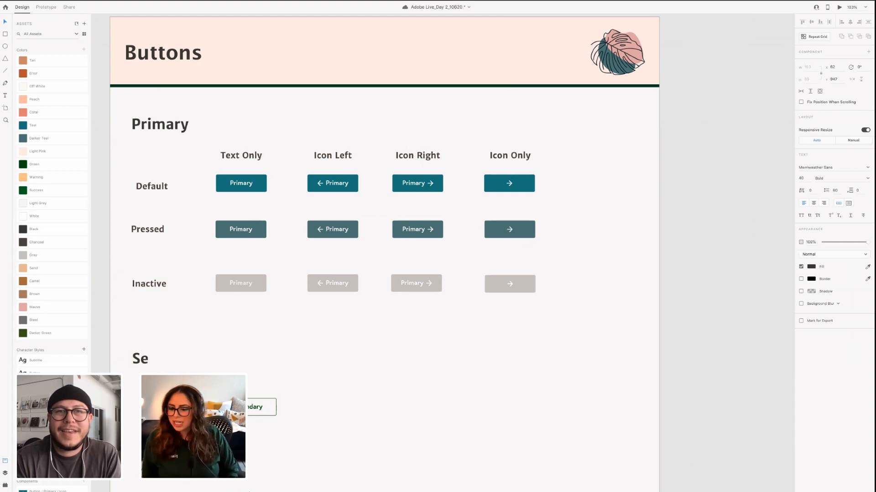
pyautogui.write('Secondar')
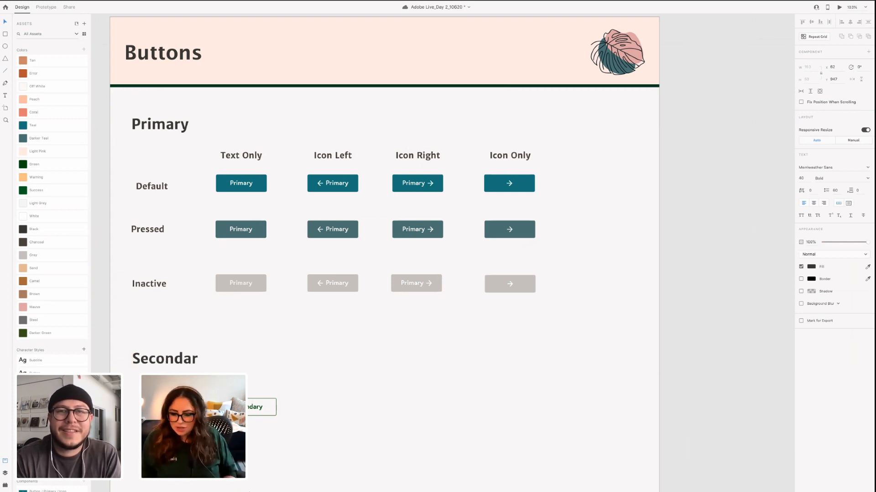
pyautogui.write('y')
pyautogui.press('Escape')
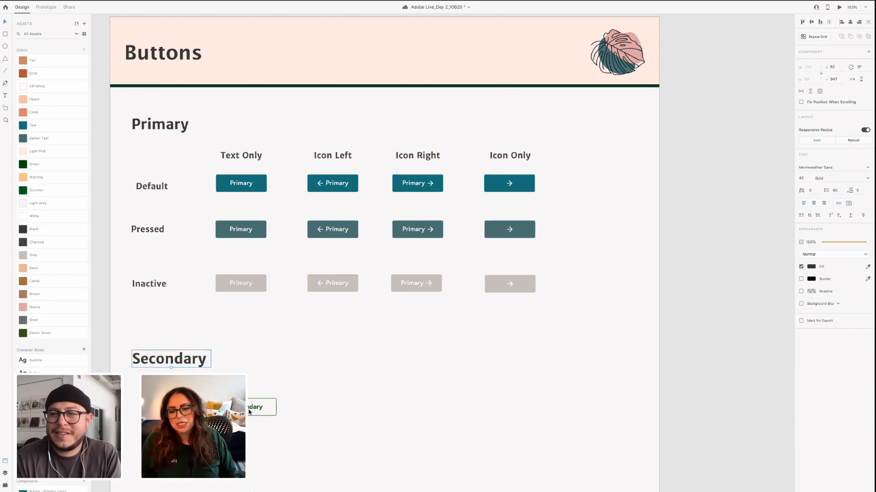
pyautogui.moveTo(246, 411); pyautogui.dragTo(239, 425)
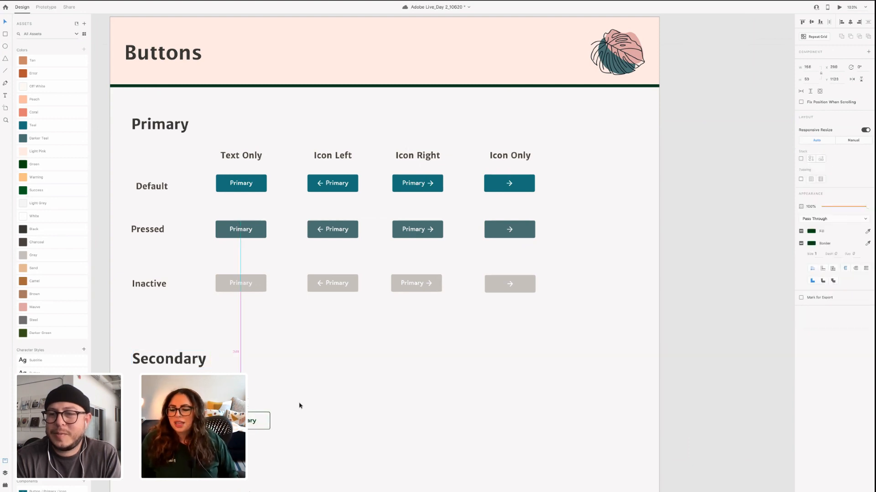
# Copy the Default, Pressed and Inactive row labels into the Secondary section, with Default level with the Secondary button
pyautogui.click(166, 194)
pyautogui.scroll(-3, 181, 242)
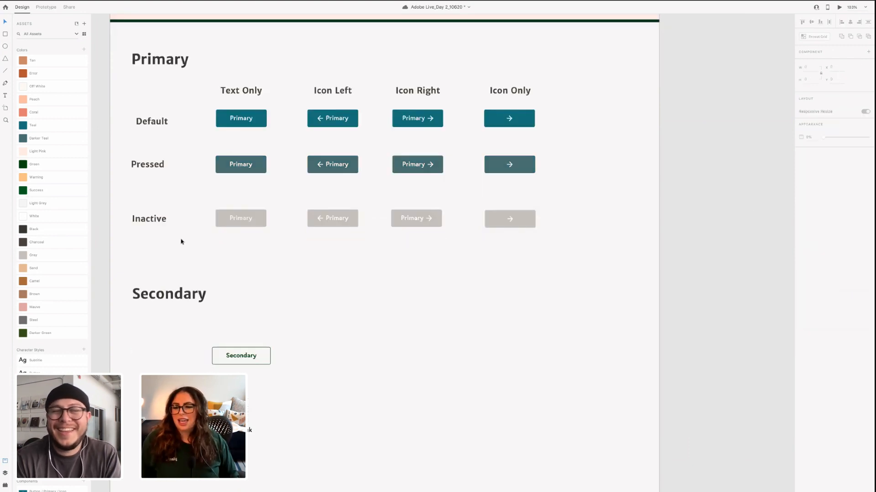
pyautogui.moveTo(181, 242); pyautogui.dragTo(131, 111)
pyautogui.scroll(-1, 155, 213)
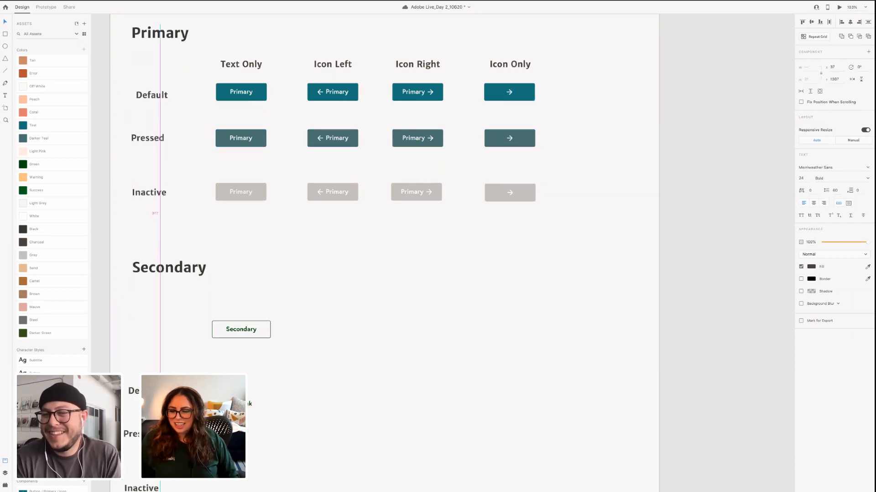
pyautogui.moveTo(145, 391); pyautogui.dragTo(161, 330)
pyautogui.click(338, 479)
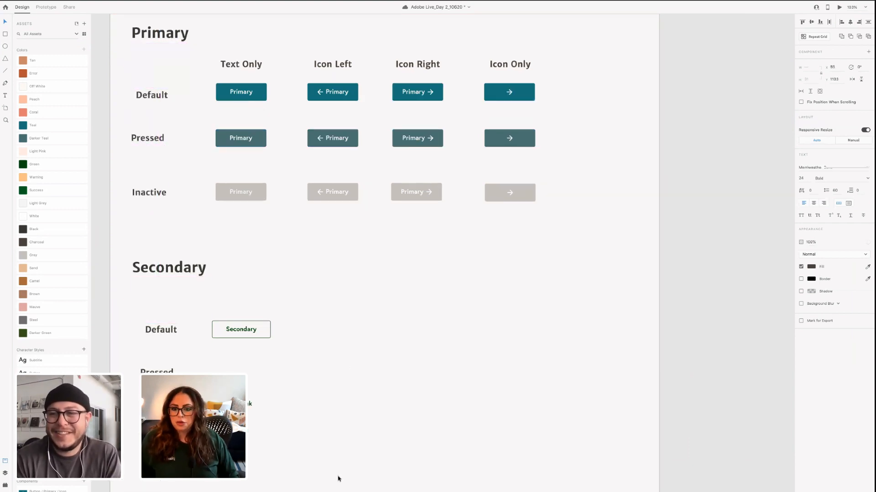
# Copy the Text Only, Icon Left, Icon Right and Icon Only column headings to just below the Secondary heading
pyautogui.scroll(15, 338, 479)
pyautogui.scroll(-4, 219, 336)
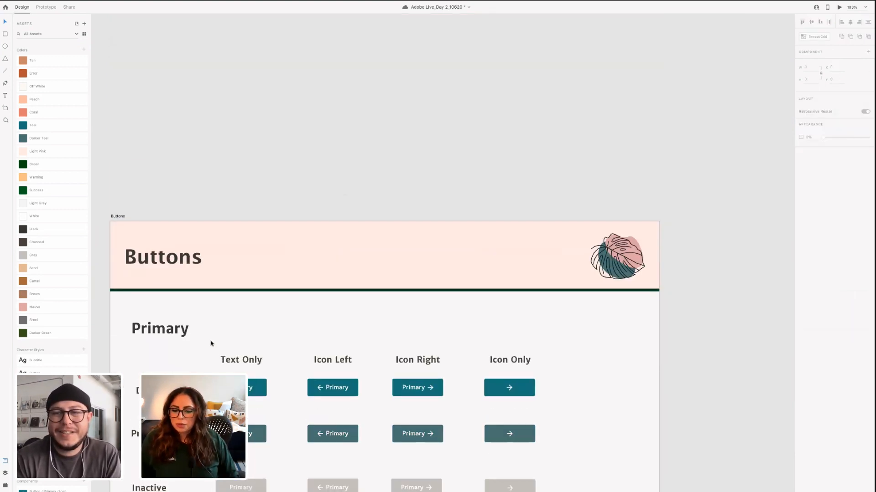
pyautogui.moveTo(211, 345); pyautogui.dragTo(532, 365)
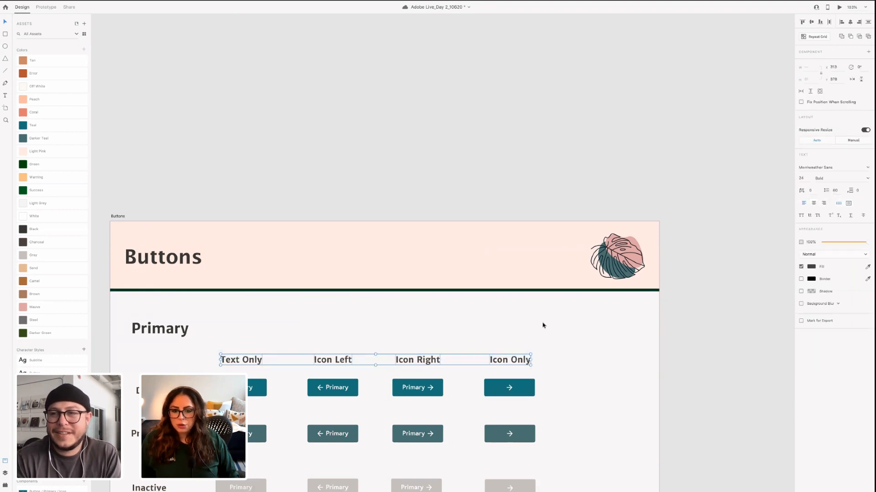
pyautogui.scroll(-8, 266, 169)
pyautogui.moveTo(258, 148); pyautogui.dragTo(256, 390)
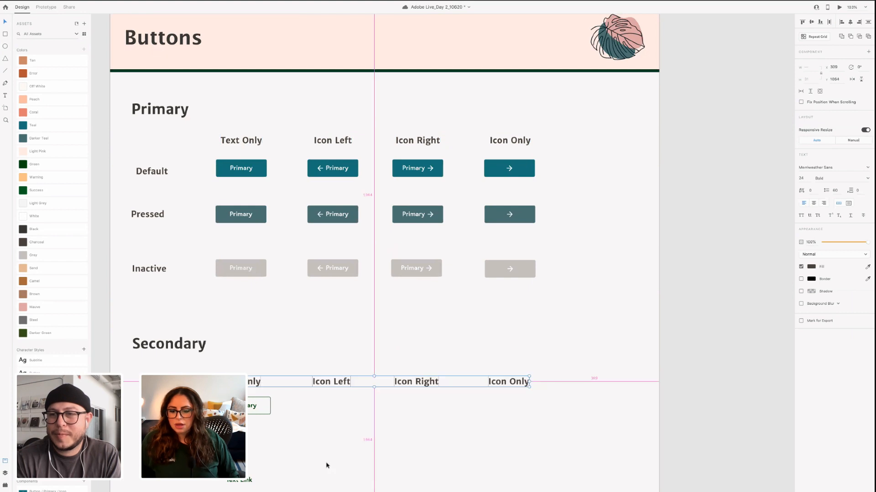
pyautogui.click(215, 339)
# Move the Text Link below the Secondary section and shift the Secondary button slightly down in the Default row
pyautogui.scroll(-3, 248, 340)
pyautogui.moveTo(239, 339); pyautogui.dragTo(239, 456)
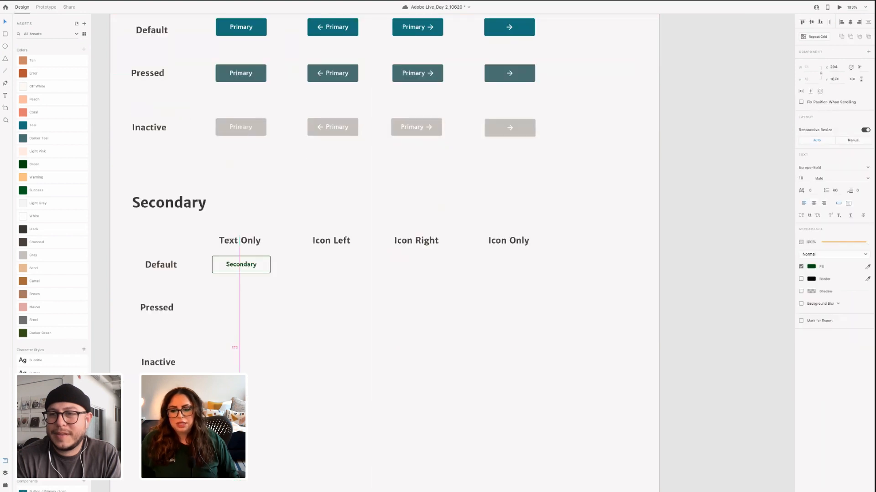
pyautogui.moveTo(238, 265); pyautogui.dragTo(243, 263)
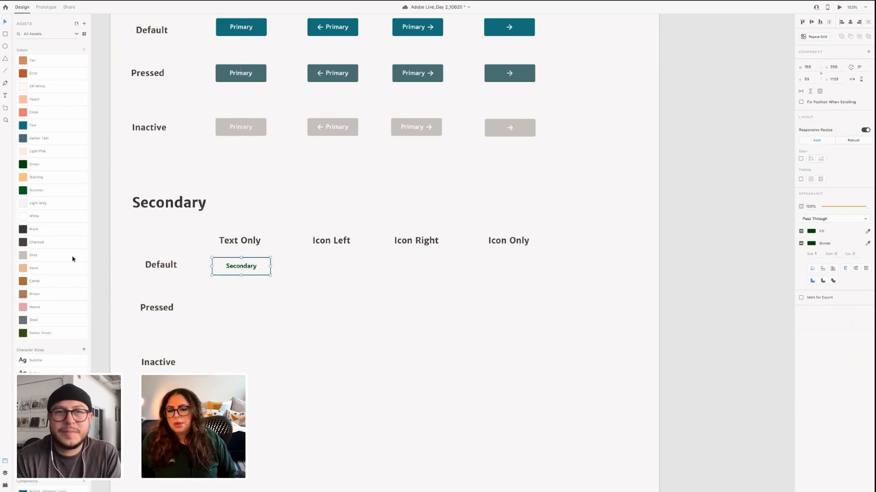
pyautogui.click(522, 276)
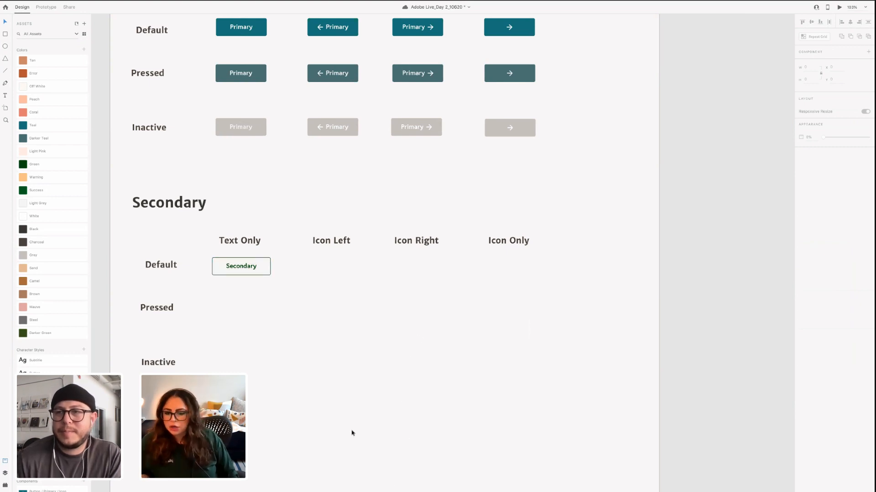
# Review the layout of the Primary and Secondary sections on the Buttons artboard
pyautogui.scroll(5, 352, 438)
pyautogui.scroll(-1, 345, 446)
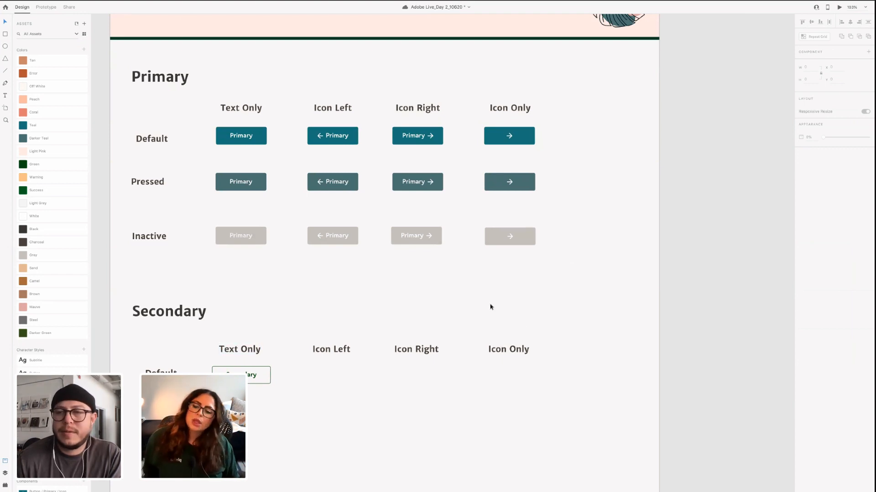
pyautogui.scroll(-3, 491, 307)
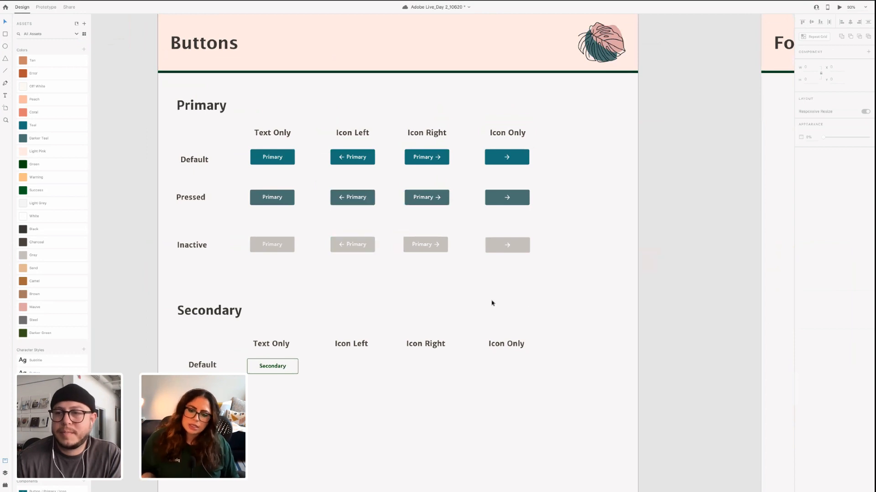
pyautogui.scroll(-3, 344, 347)
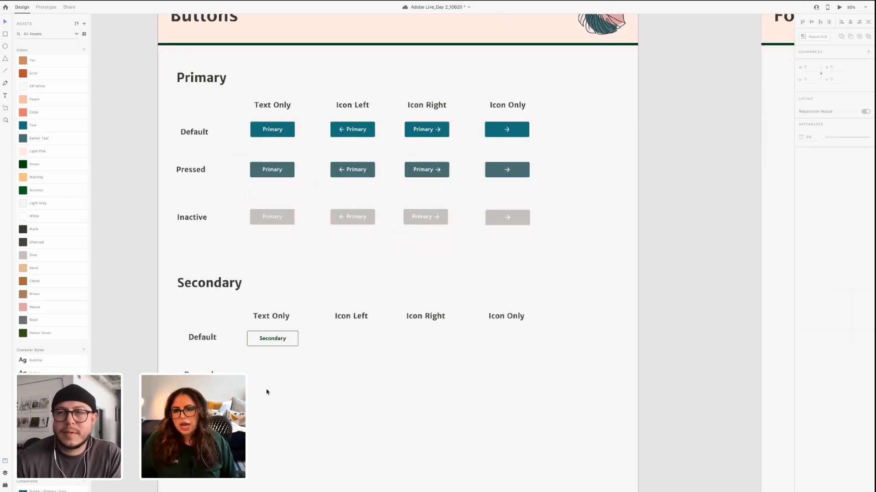
pyautogui.scroll(-3, 264, 390)
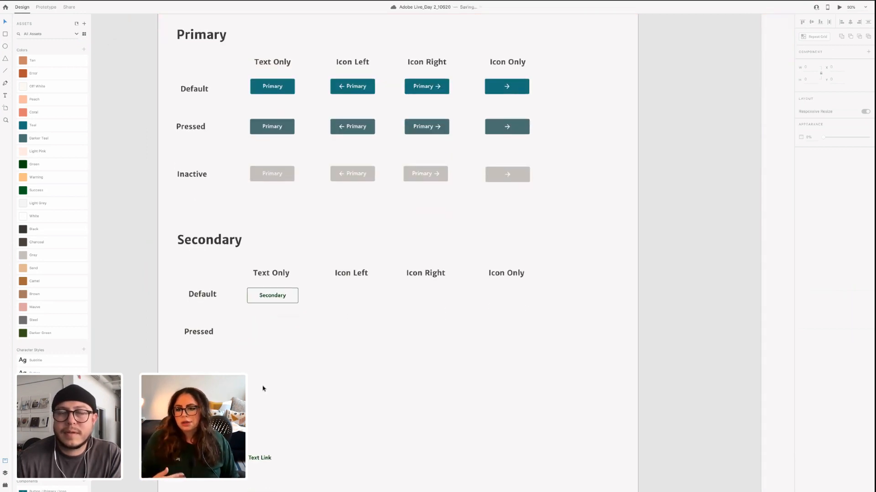
pyautogui.scroll(5, 263, 389)
pyautogui.scroll(-3, 254, 396)
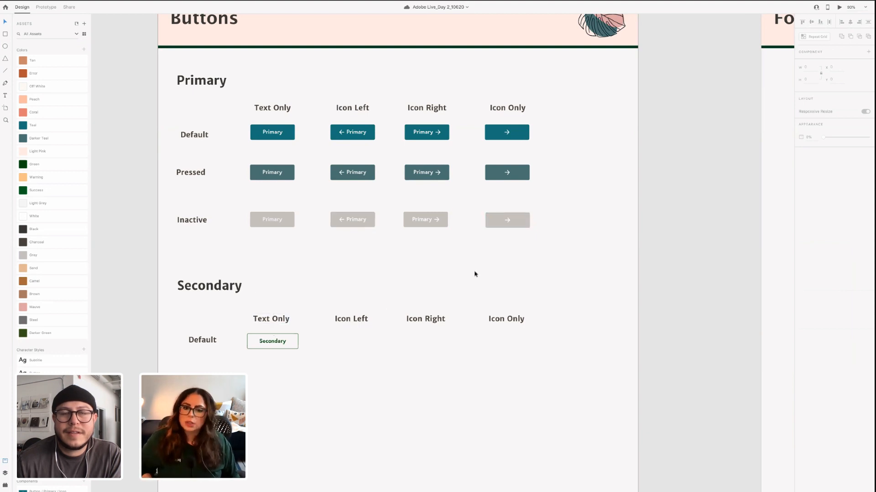
# Go to the Form Fields artboard and examine its single-line and multi-line inputs up close
pyautogui.hscroll(3, 502, 277)
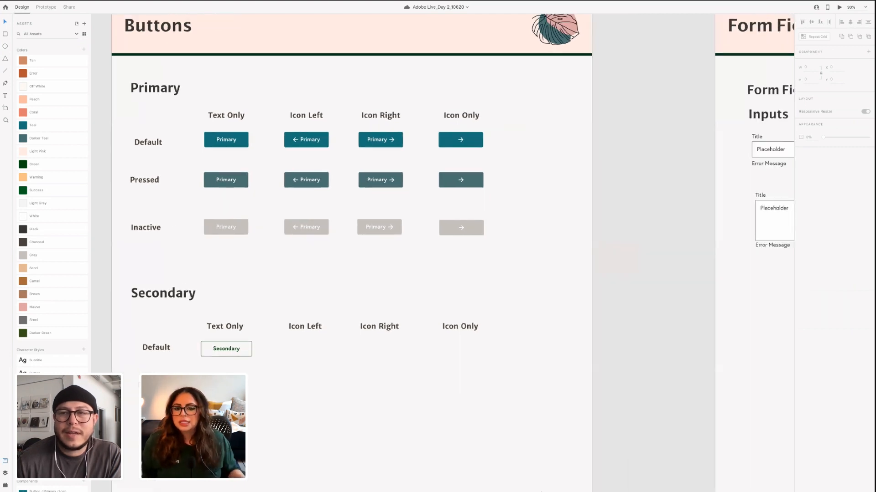
pyautogui.hscroll(3, 545, 207)
pyautogui.scroll(-3, 514, 245)
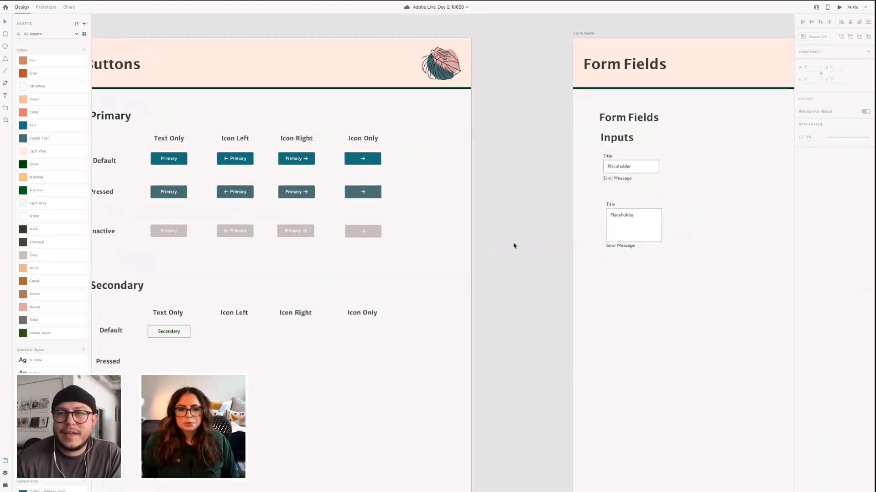
pyautogui.hscroll(5, 514, 246)
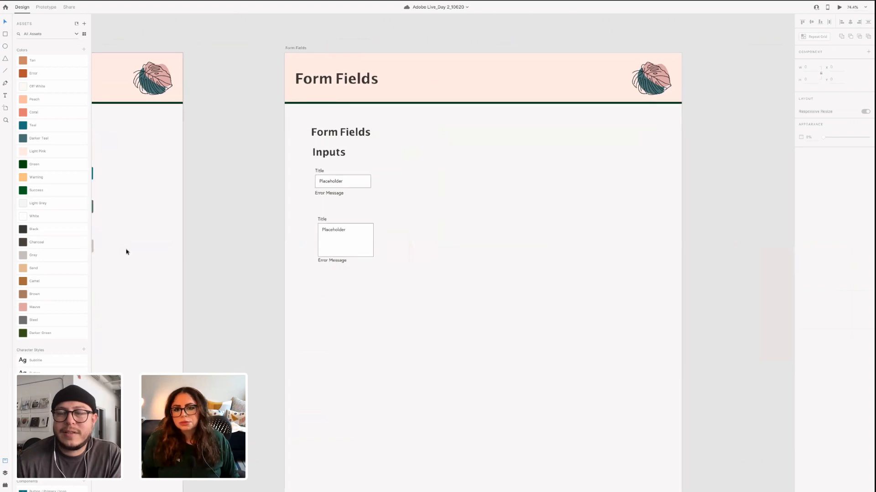
pyautogui.hscroll(2, 364, 211)
pyautogui.scroll(5, 311, 180)
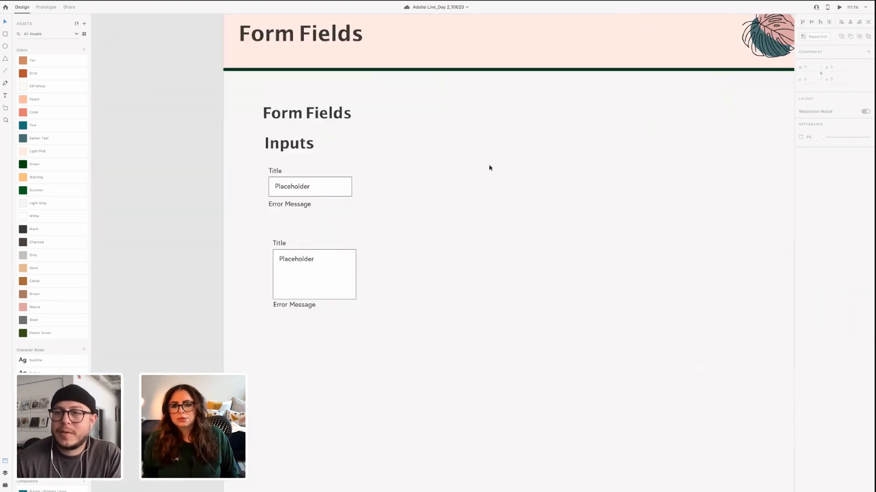
pyautogui.scroll(1, 414, 207)
pyautogui.hscroll(3, 414, 221)
pyautogui.scroll(2, 414, 213)
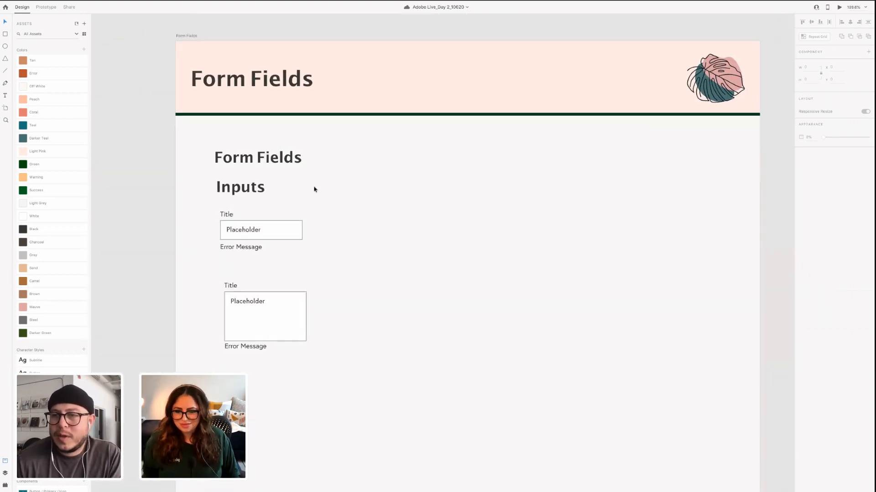
pyautogui.scroll(3, 314, 189)
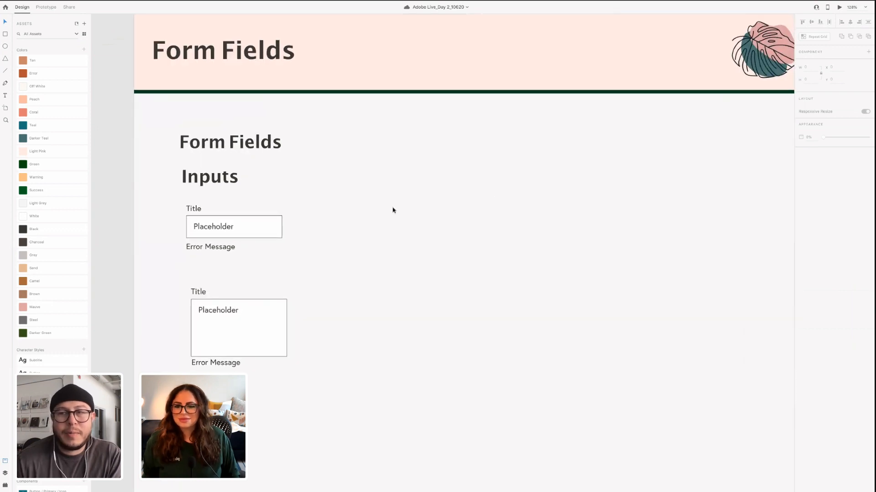
pyautogui.hscroll(2, 393, 210)
pyautogui.scroll(-1, 393, 210)
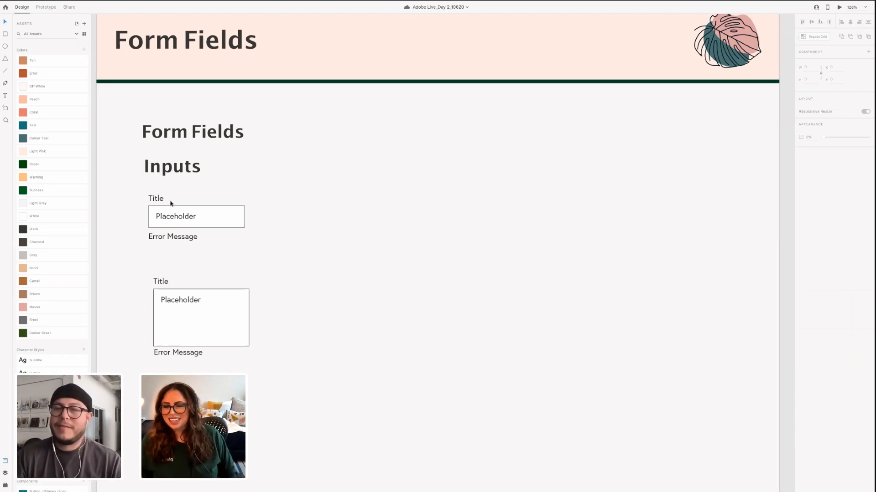
# Nudge the Title label above the single-line input slightly upward
pyautogui.click(204, 196)
pyautogui.scroll(3, 349, 240)
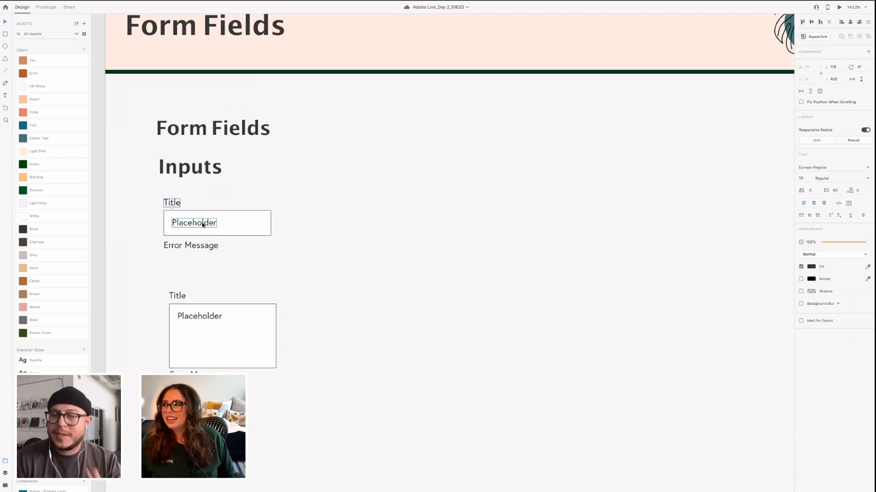
pyautogui.click(203, 225)
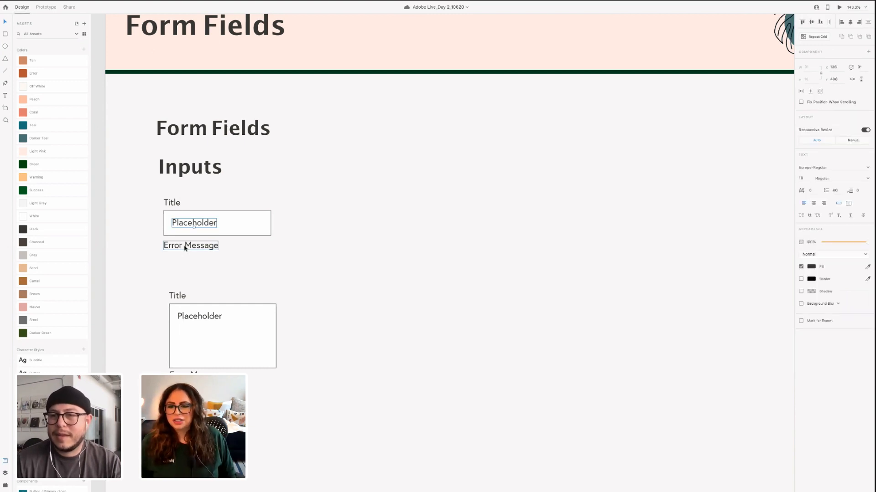
pyautogui.click(174, 203)
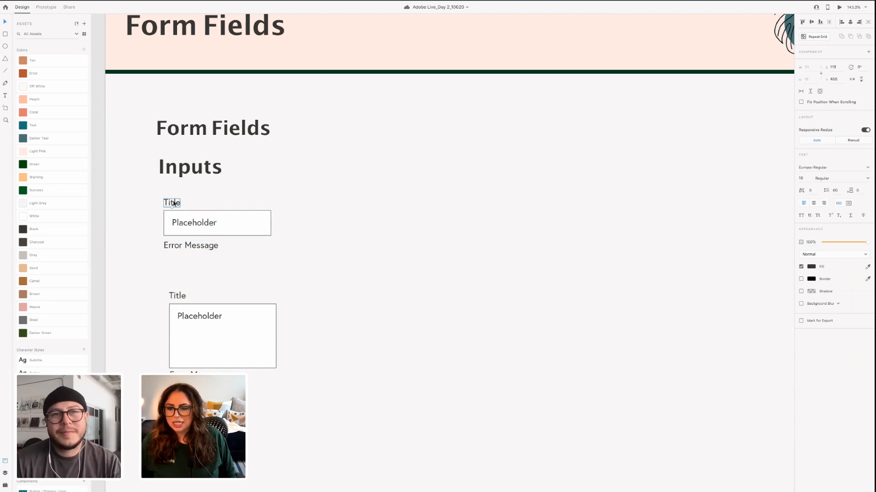
pyautogui.moveTo(175, 203); pyautogui.dragTo(175, 203)
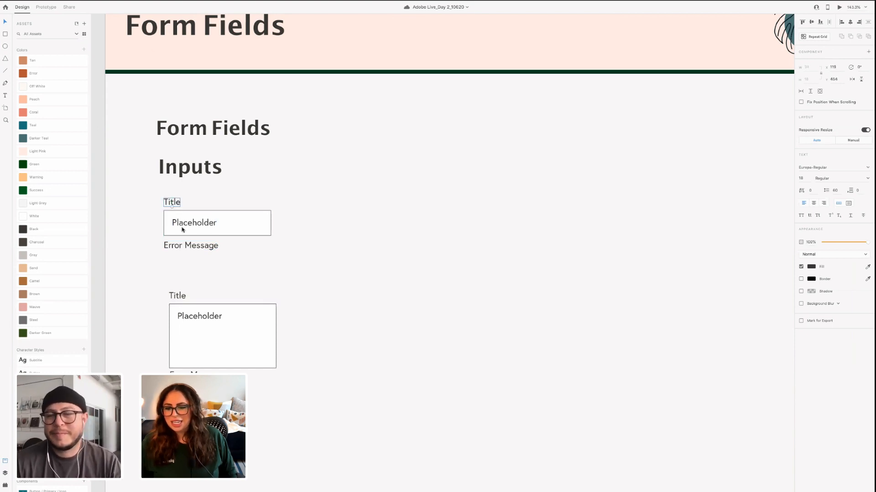
# Examine the Placeholder, Error Message and Title texts of the single-line input
pyautogui.rightClick(182, 230)
pyautogui.press('Escape')
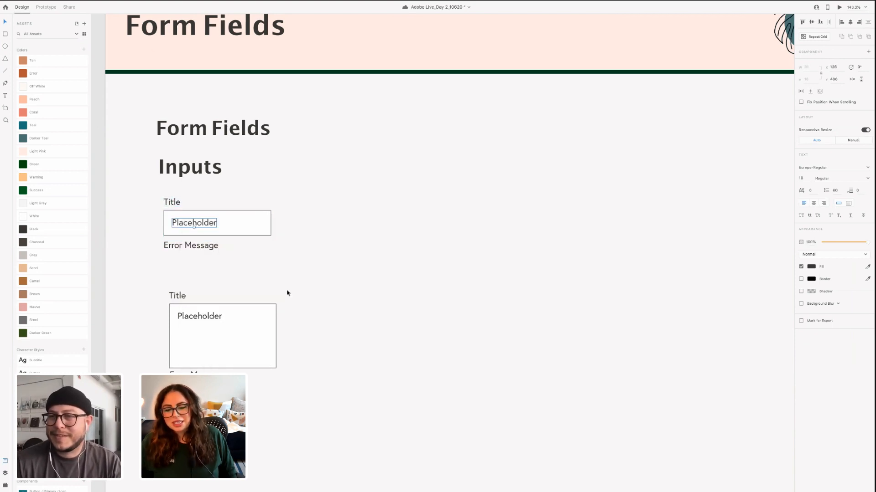
pyautogui.click(203, 246)
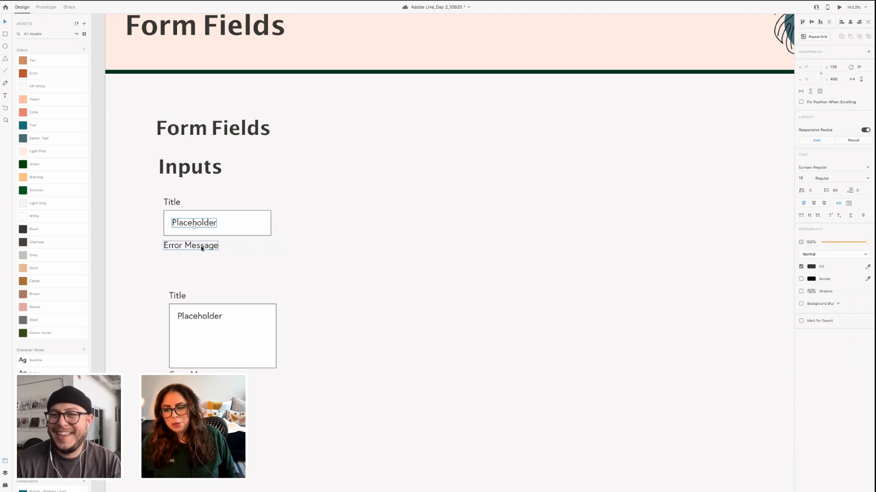
pyautogui.click(188, 223)
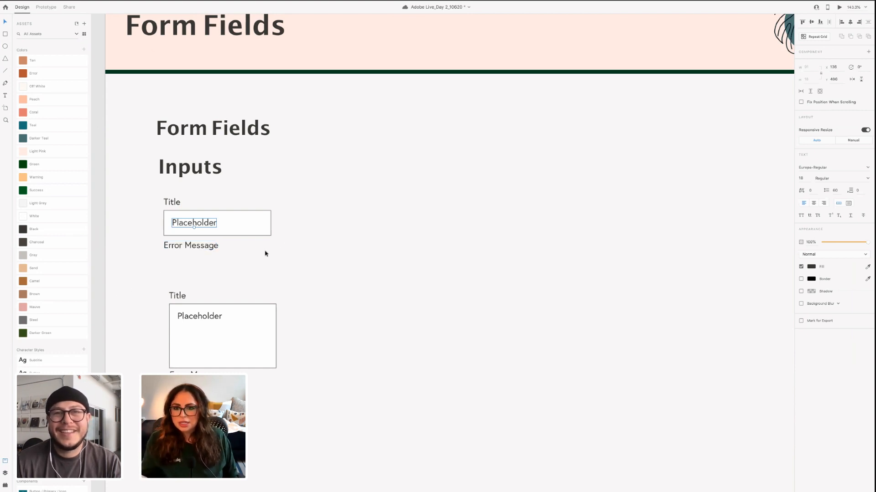
pyautogui.click(173, 204)
pyautogui.click(153, 250)
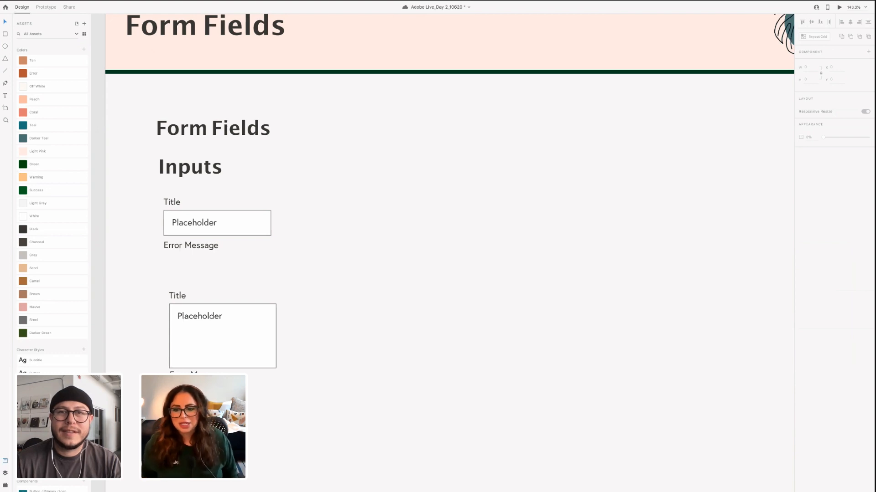
pyautogui.hscroll(-1, 199, 275)
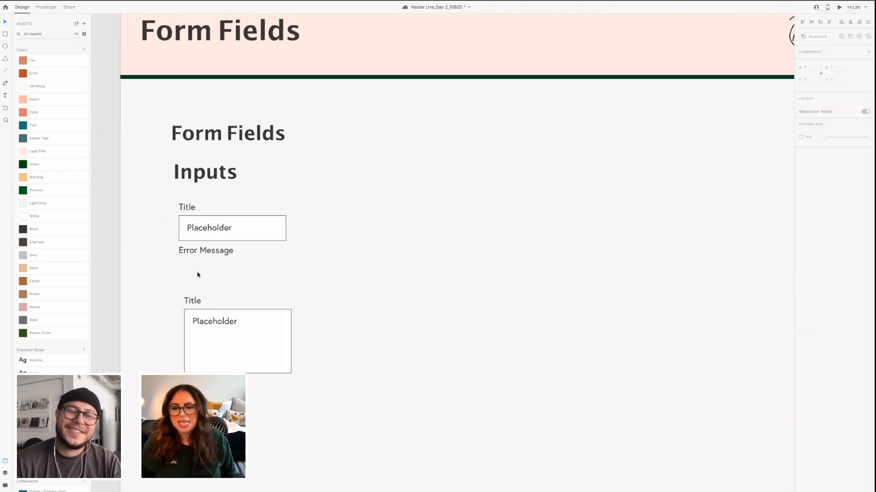
# Recolour the Error Message text below the single-line input with the Error colour
pyautogui.scroll(1, 198, 277)
pyautogui.scroll(2, 199, 320)
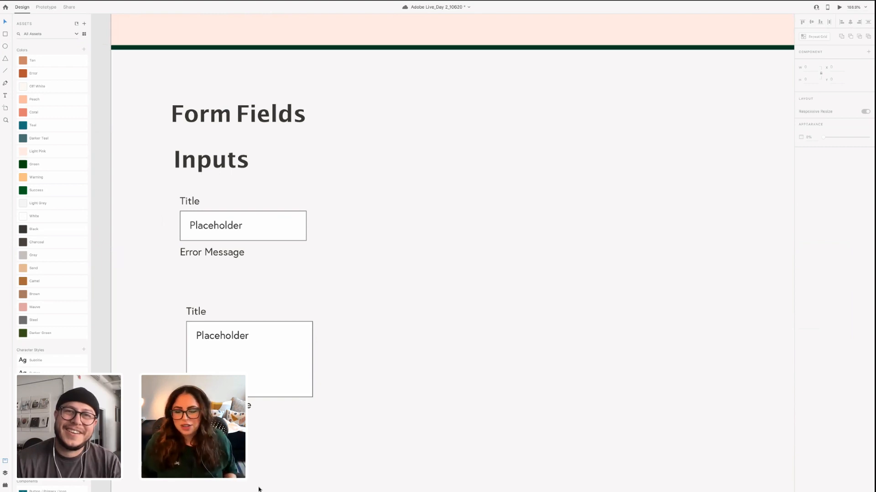
pyautogui.scroll(1, 256, 280)
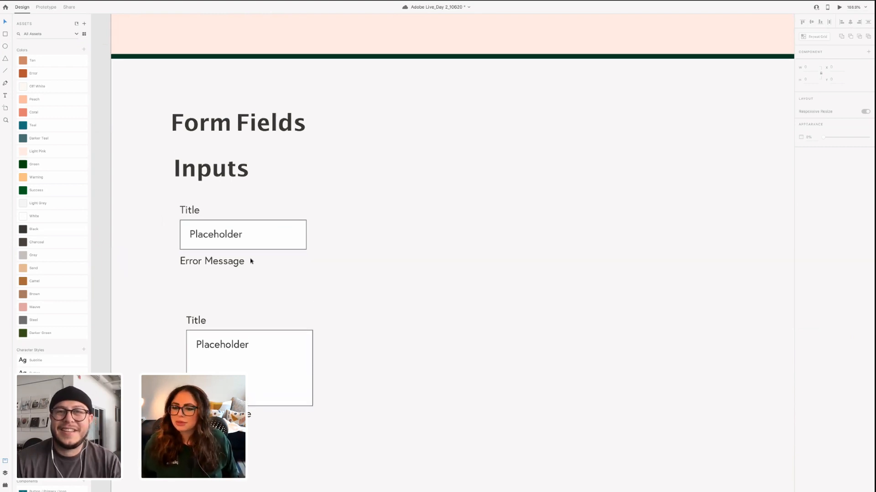
pyautogui.click(194, 209)
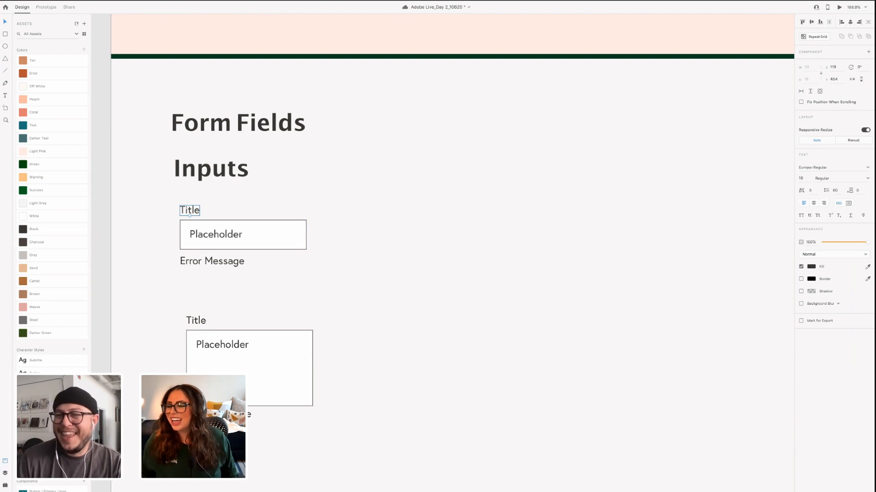
pyautogui.click(135, 263)
pyautogui.scroll(5, 238, 263)
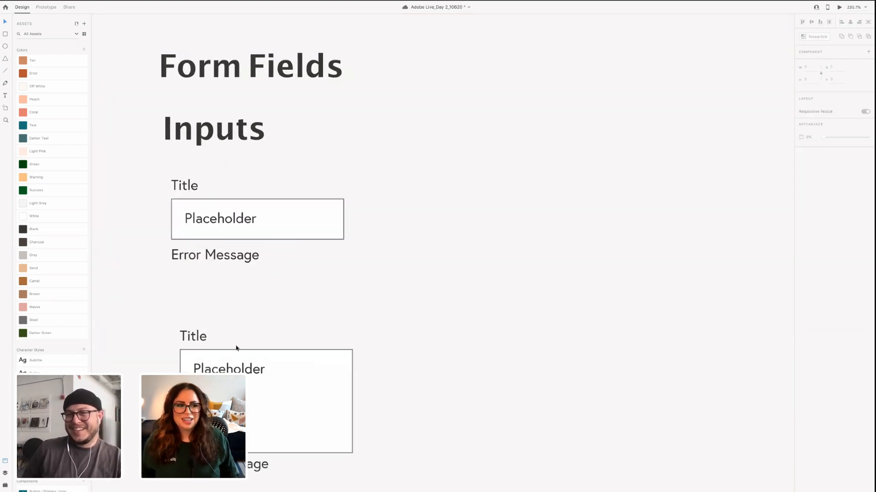
pyautogui.click(241, 257)
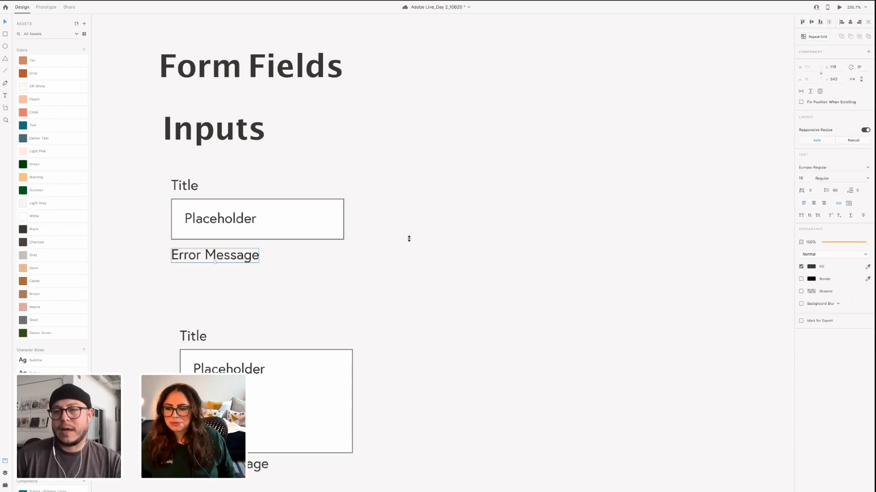
pyautogui.click(57, 75)
pyautogui.press('Escape')
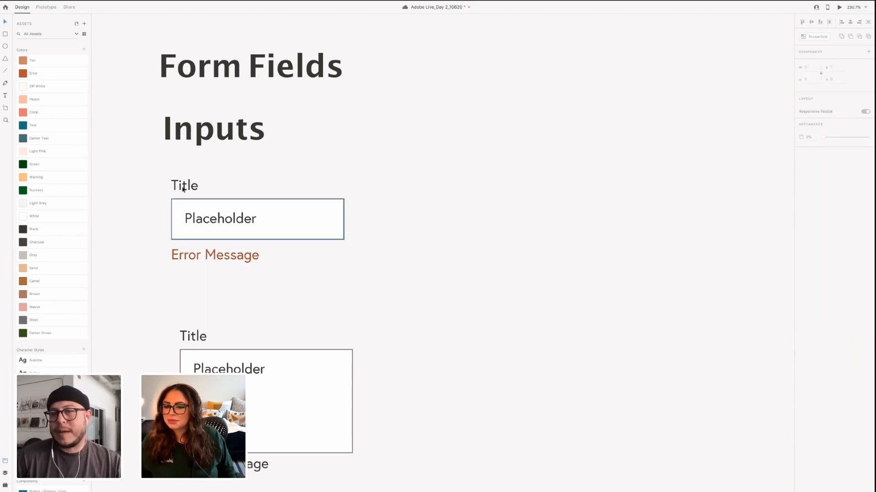
# Set the font of the Title label above the single-line input to Europa-Bold
pyautogui.click(183, 188)
pyautogui.scroll(-1, 50, 196)
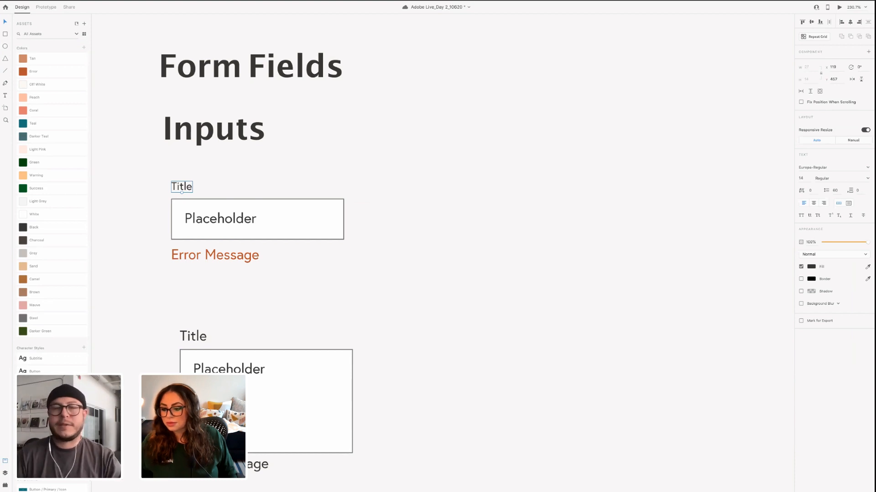
pyautogui.hotkey('ctrl', 'z')
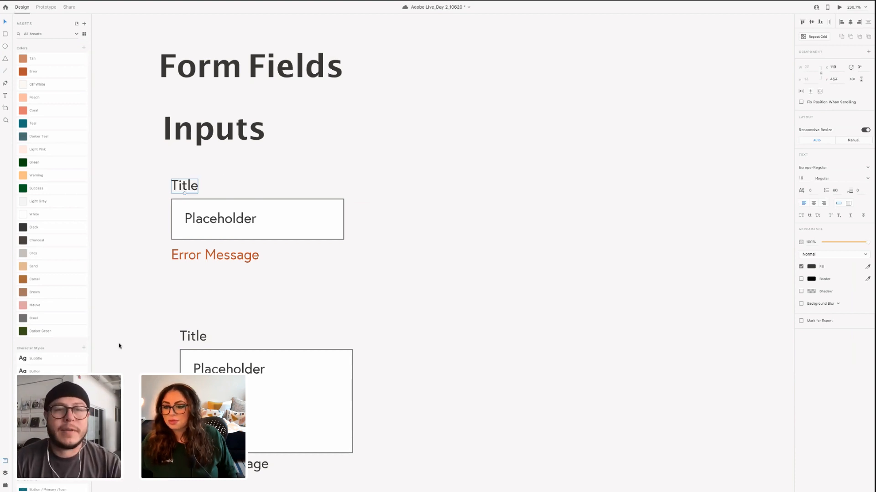
pyautogui.click(867, 178)
pyautogui.click(867, 178)
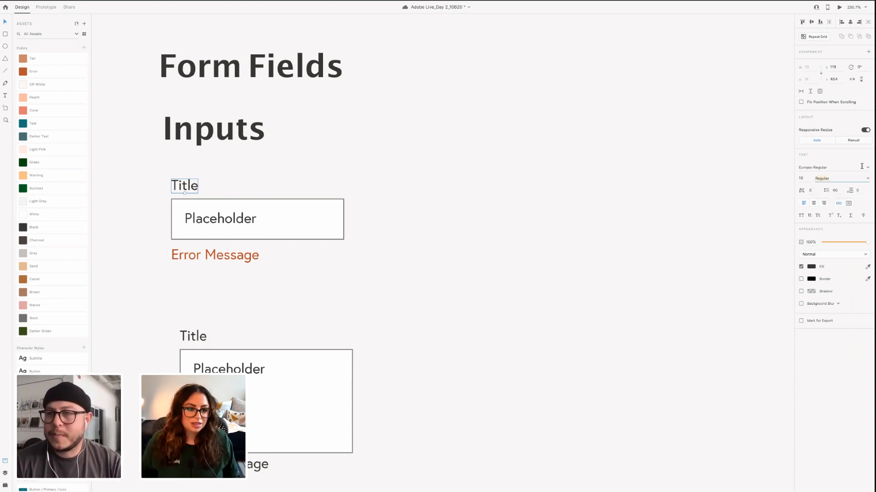
pyautogui.click(868, 167)
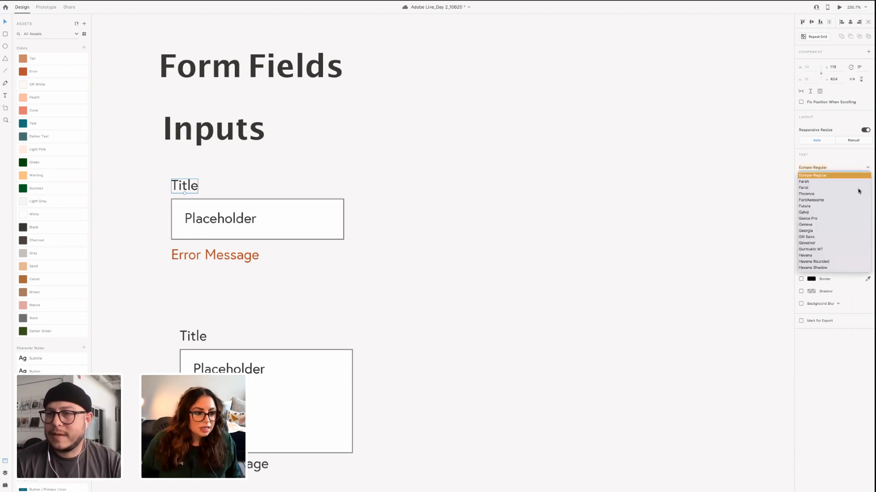
pyautogui.scroll(2, 826, 176)
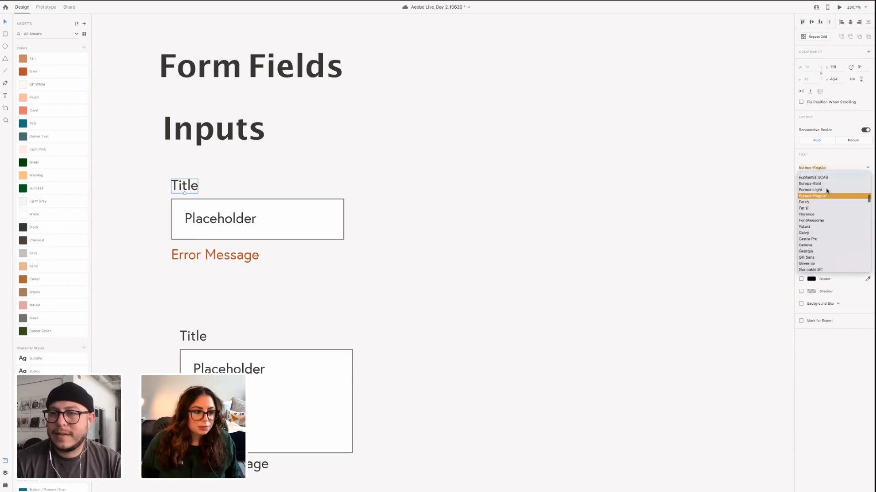
pyautogui.click(821, 184)
pyautogui.click(715, 195)
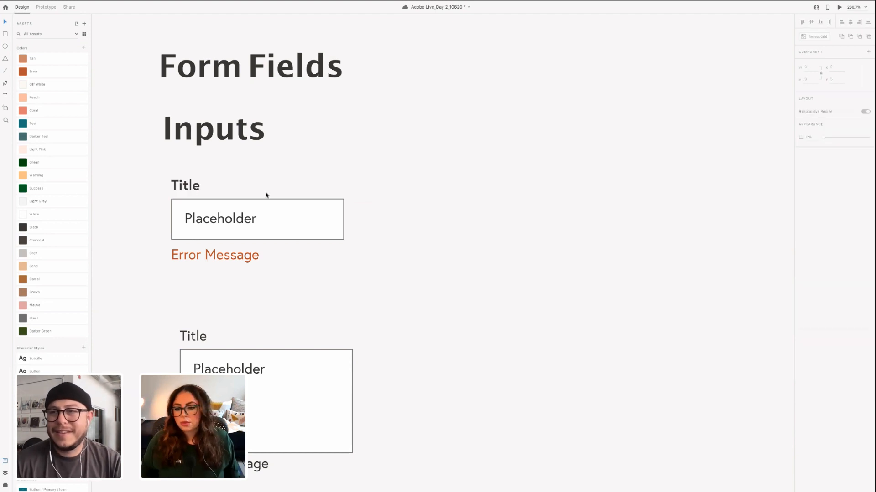
# Save the document and nudge the Placeholder text slightly left inside the single-line input
pyautogui.click(188, 185)
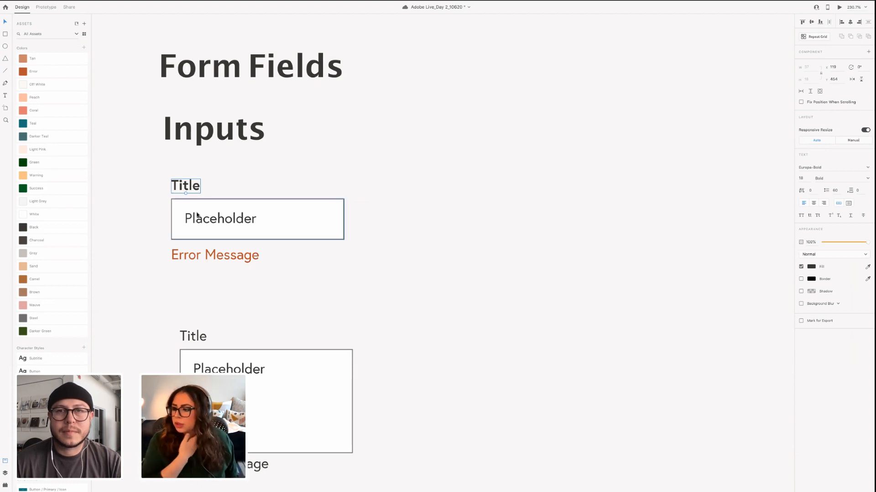
pyautogui.hotkey('ctrl', 's')
pyautogui.click(222, 226)
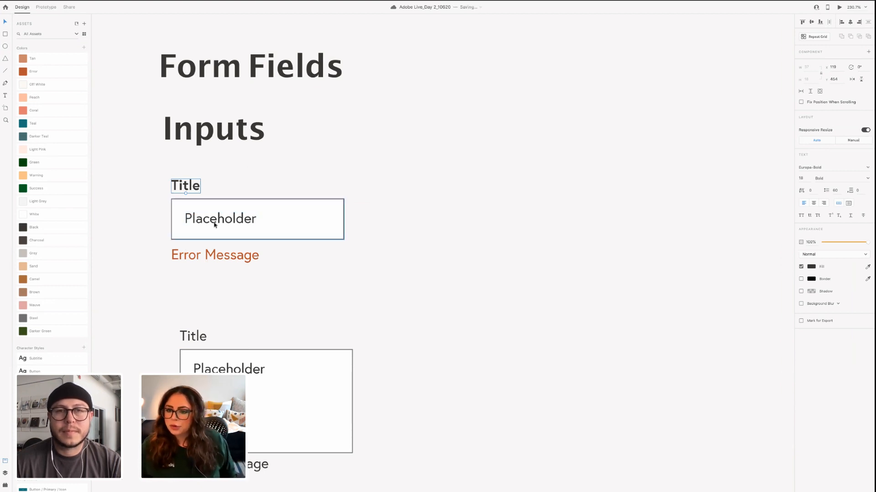
pyautogui.doubleClick(215, 222)
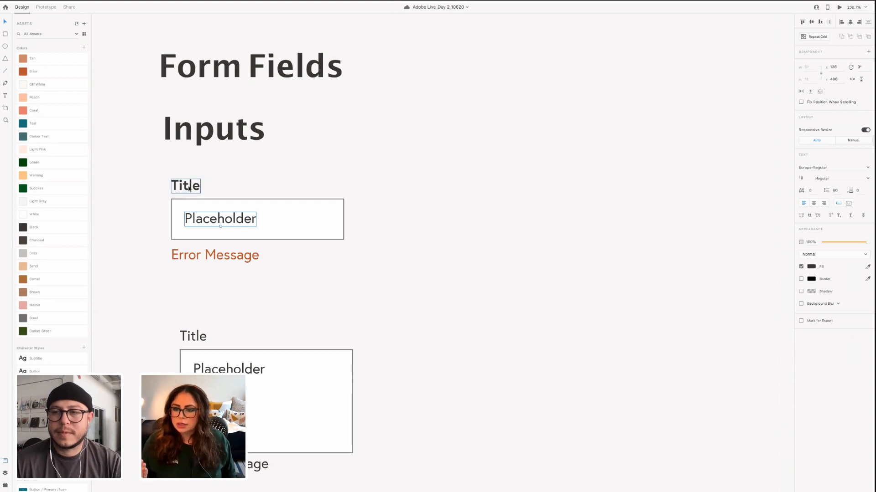
pyautogui.click(191, 187)
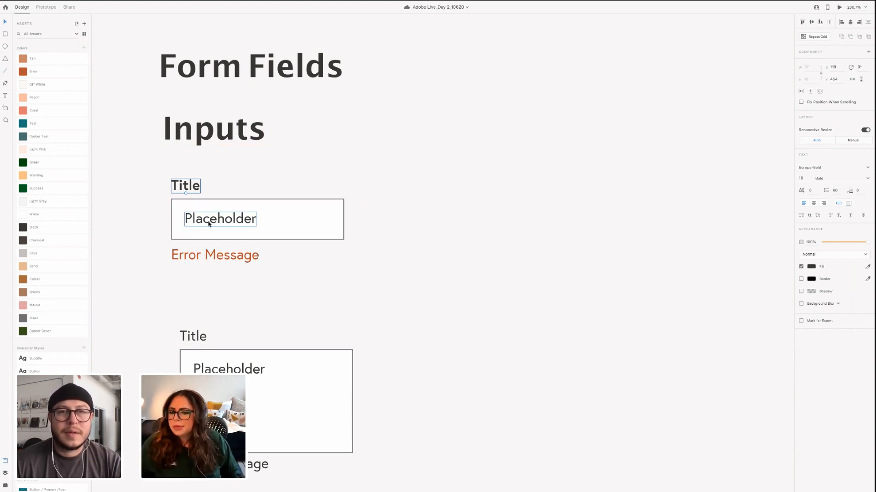
pyautogui.moveTo(182, 210); pyautogui.dragTo(180, 209)
# Duplicate the single-line input's Title label, stacking the two copies, and give the lower one the 14-size Europa-Regular text appearance
pyautogui.click(188, 187)
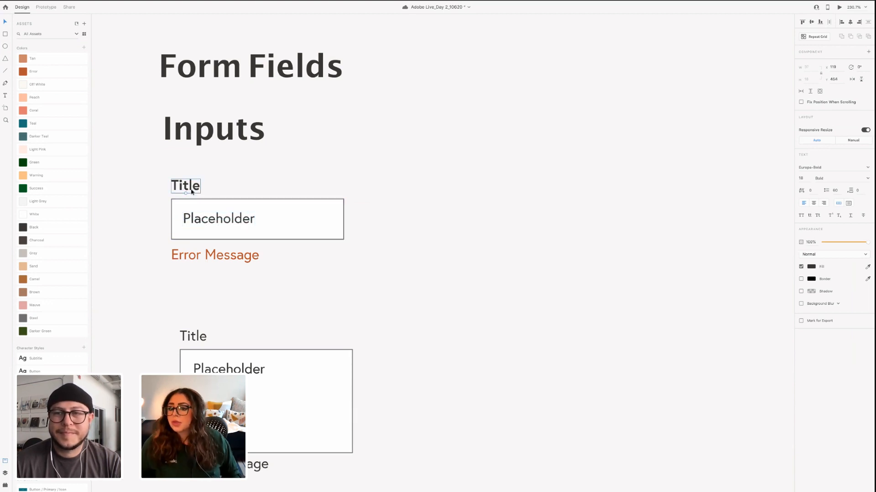
pyautogui.moveTo(190, 189)
pyautogui.mouseDown()
pyautogui.moveTo(189, 176)
pyautogui.moveTo(190, 200)
pyautogui.moveTo(190, 192)
pyautogui.mouseUp()
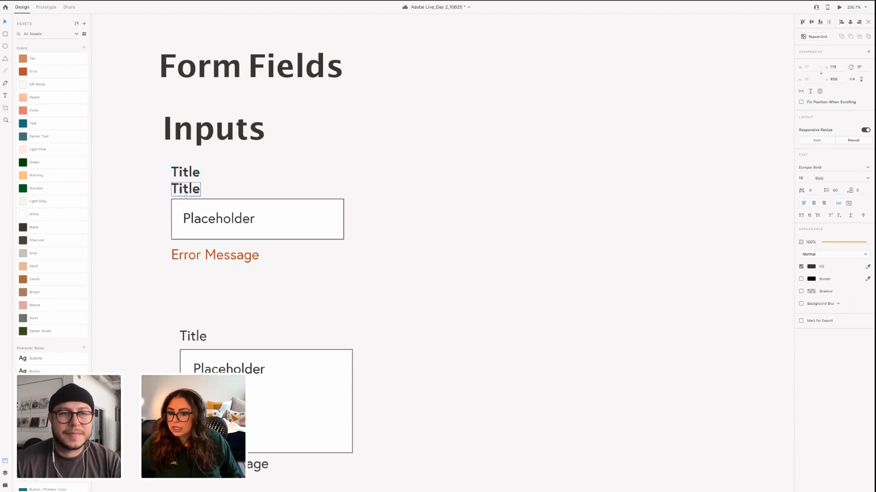
pyautogui.press('alt+super+v')
pyautogui.click(184, 174)
pyautogui.doubleClick(185, 190)
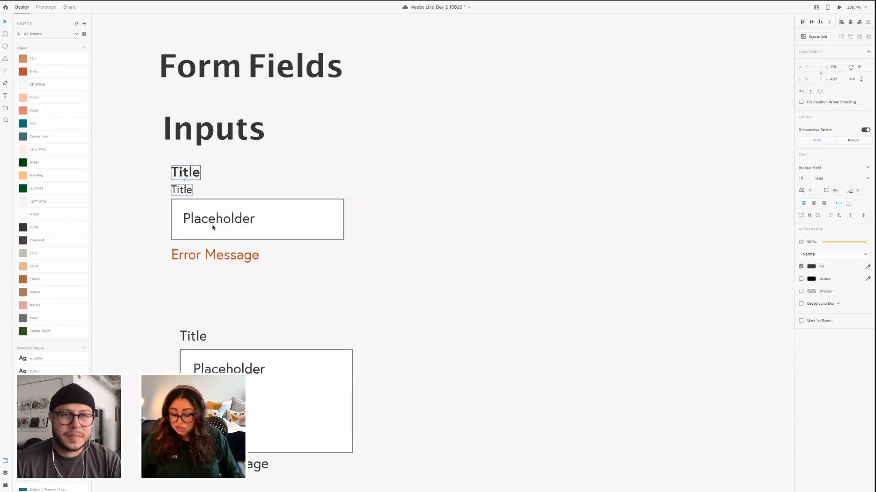
# Replace the text of the smaller lower label above the single-line input with "Instructions"
pyautogui.write('Innst')
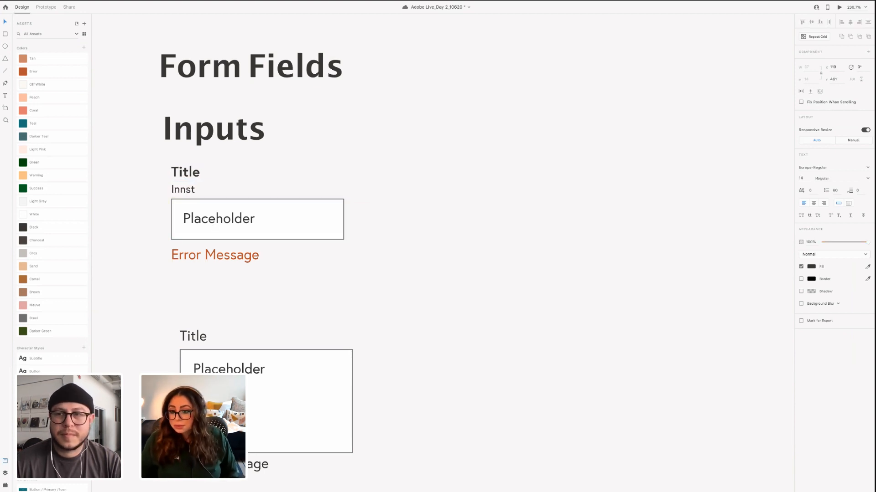
pyautogui.press('BackSpace')
pyautogui.press('BackSpace')
pyautogui.write('tu')
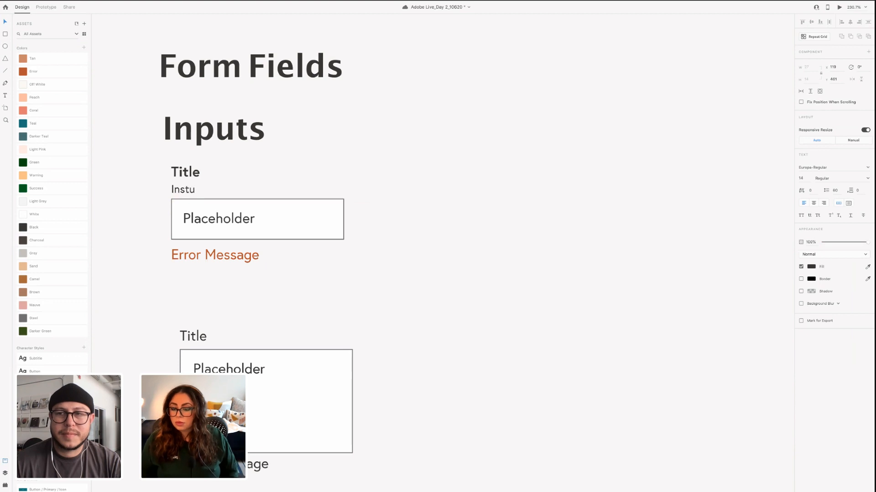
pyautogui.press('BackSpace')
pyautogui.write('ructions')
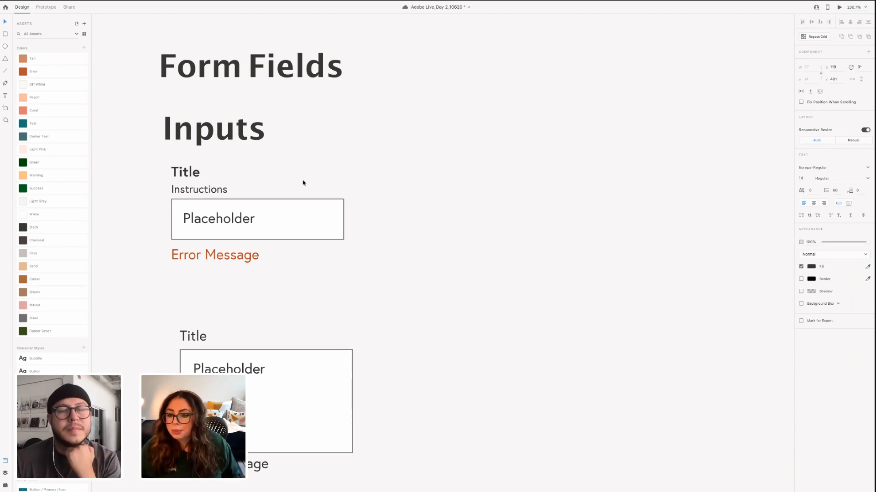
pyautogui.press('Escape')
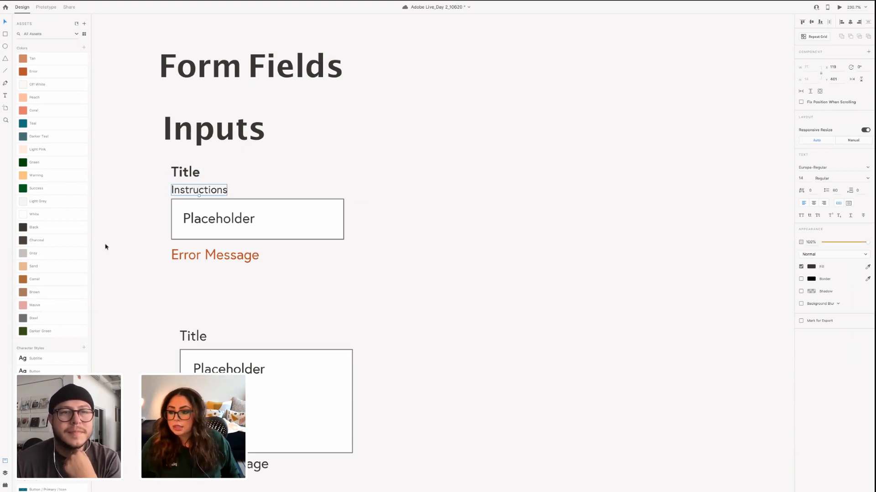
# Recolour the Instructions label and the single-line input's Placeholder text with the Steel colour
pyautogui.click(41, 253)
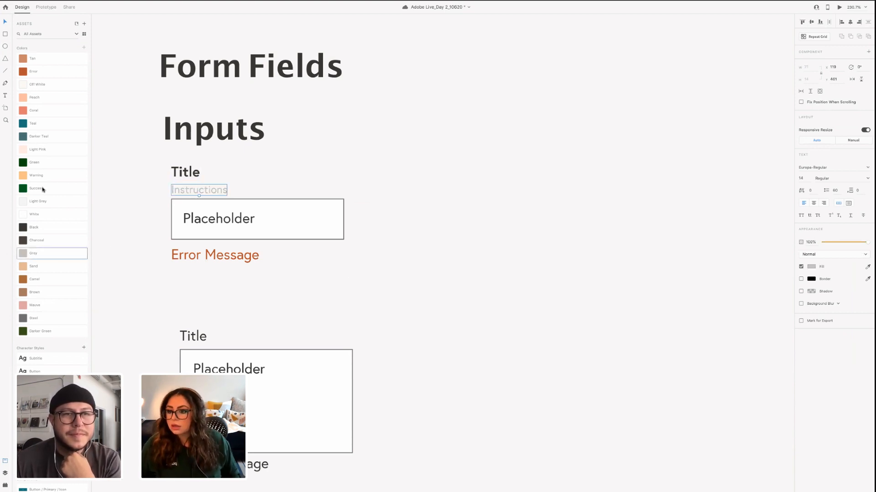
pyautogui.click(27, 322)
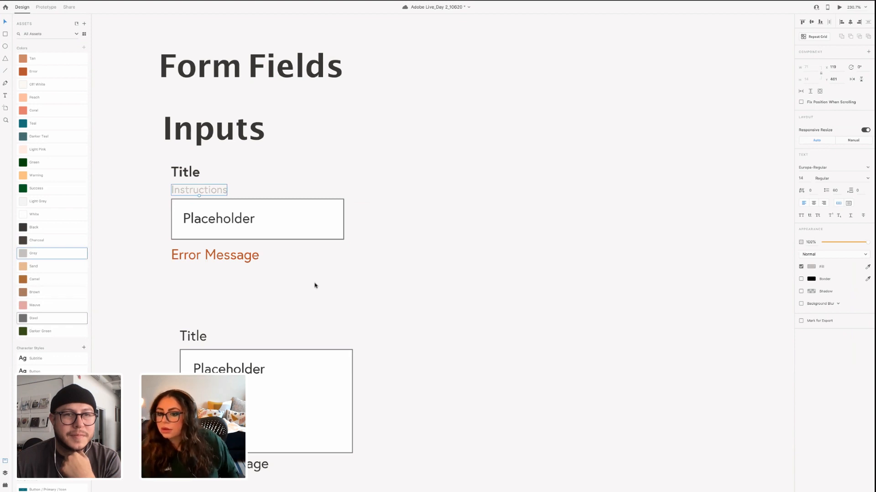
pyautogui.click(178, 172)
pyautogui.click(210, 221)
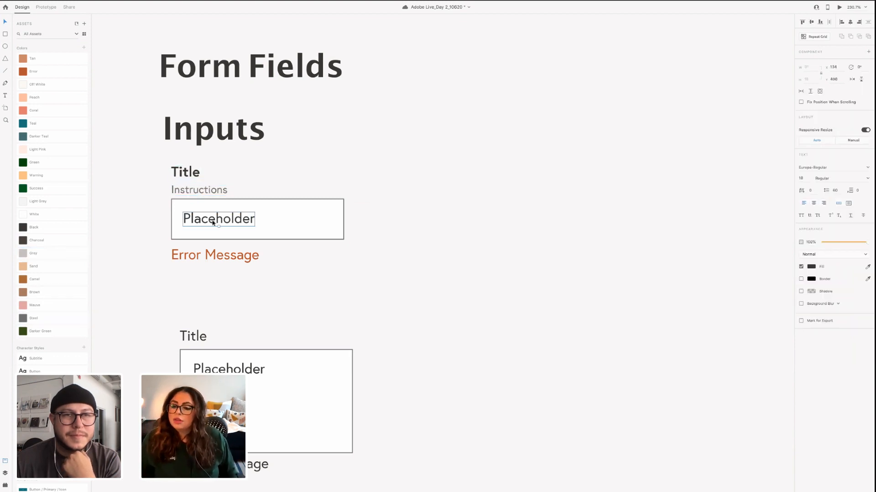
pyautogui.click(51, 321)
pyautogui.click(290, 266)
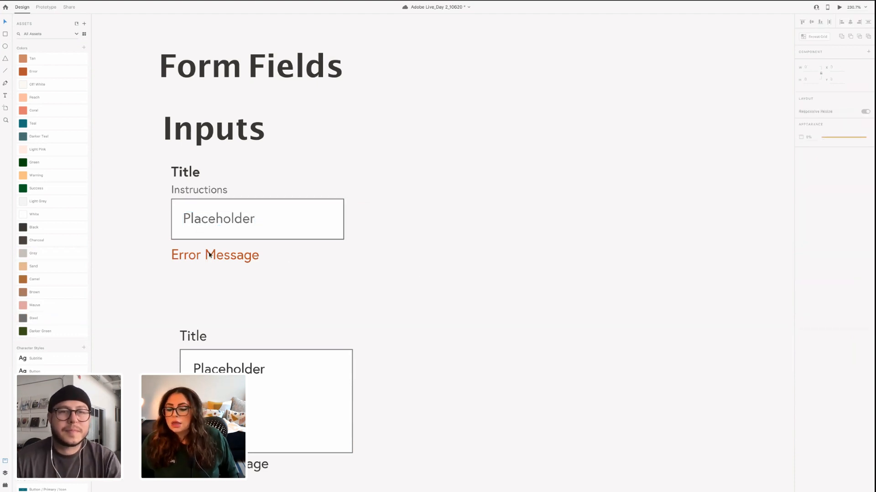
# Nudge the Placeholder text further left in the single-line input, to an X position of 131
pyautogui.click(235, 261)
pyautogui.click(190, 187)
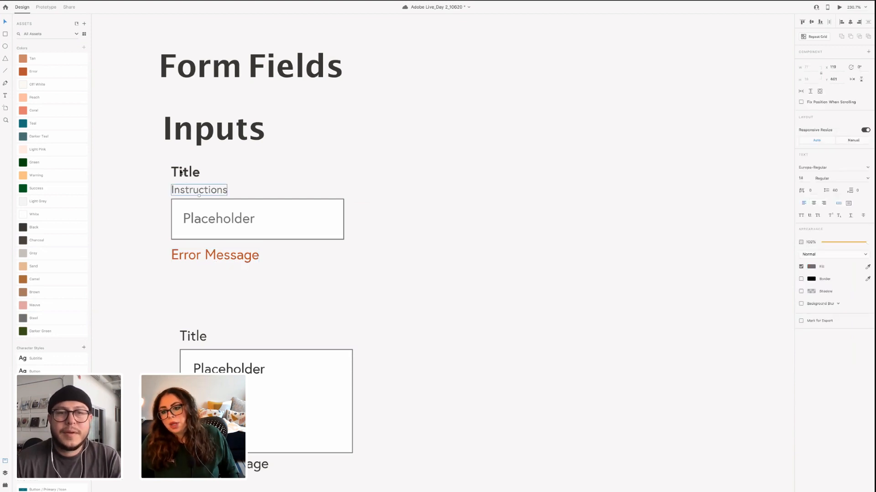
pyautogui.click(183, 175)
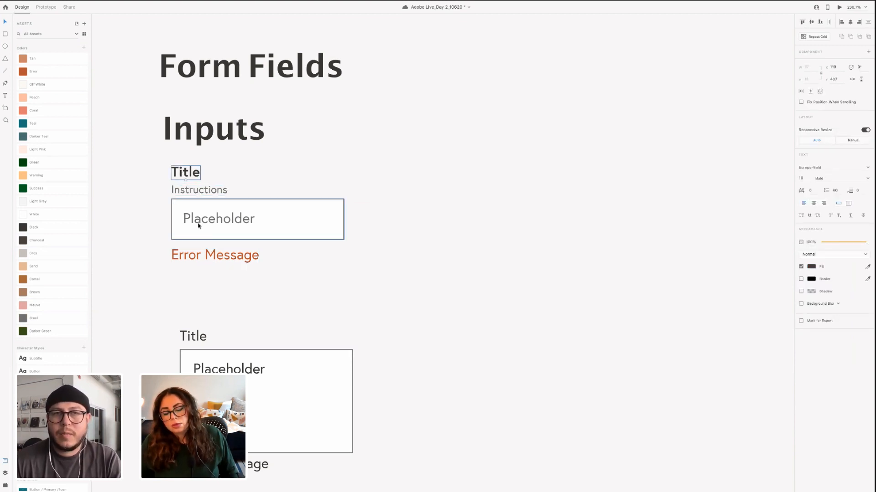
pyautogui.moveTo(197, 224); pyautogui.dragTo(195, 224)
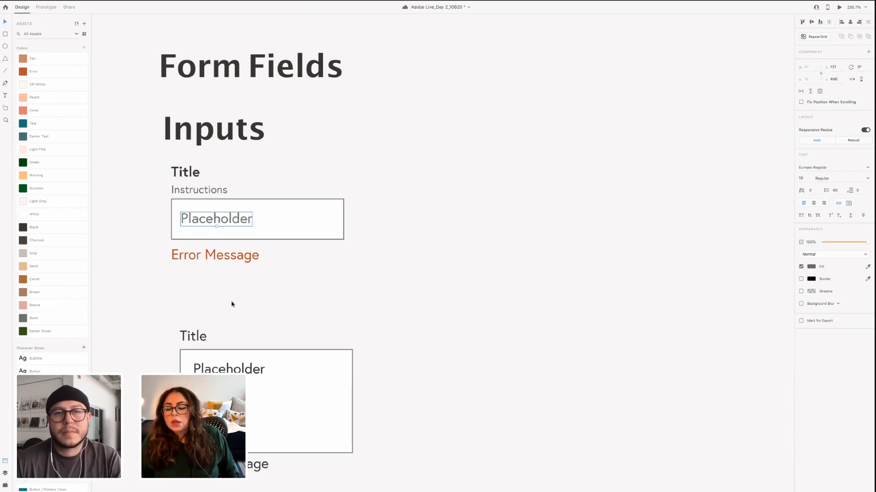
pyautogui.click(231, 304)
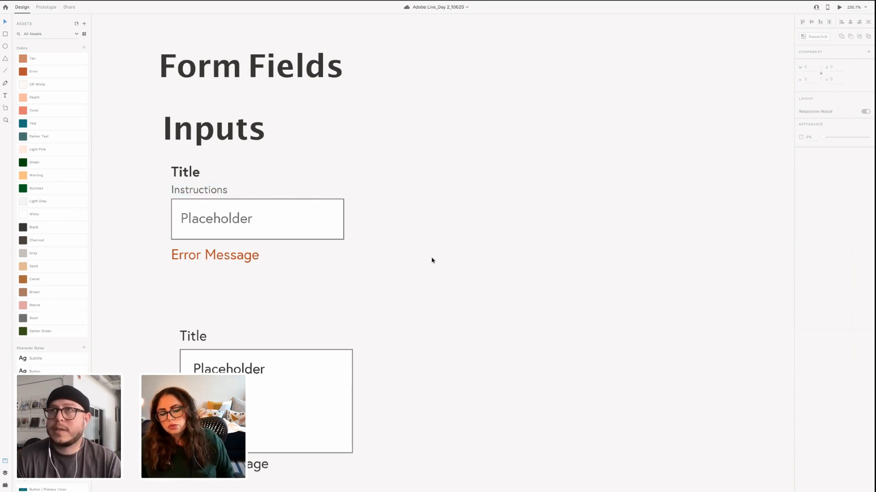
# Nudge the single-line input's Instructions label slightly up, closer to the Title
pyautogui.scroll(2, 283, 292)
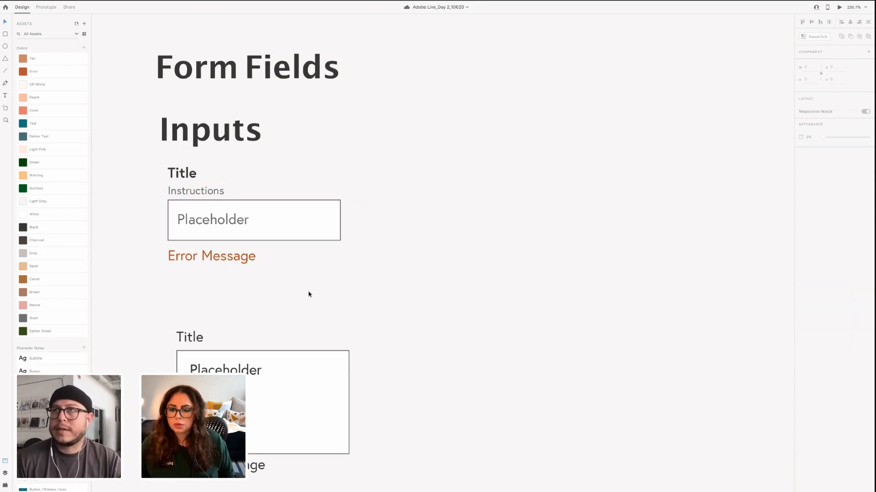
pyautogui.scroll(-1, 264, 315)
pyautogui.scroll(1, 141, 207)
pyautogui.moveTo(142, 213); pyautogui.dragTo(177, 234)
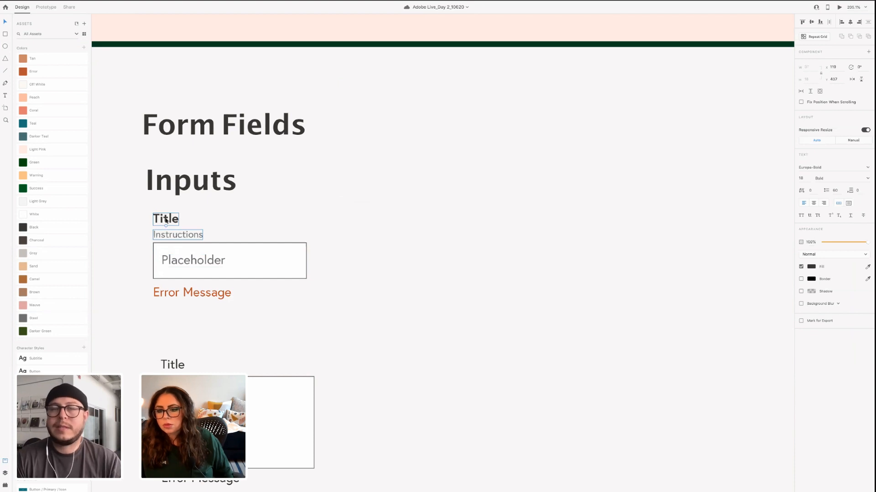
pyautogui.keyDown('shift'); pyautogui.click(153, 233); pyautogui.keyUp('shift')
pyautogui.click(153, 233)
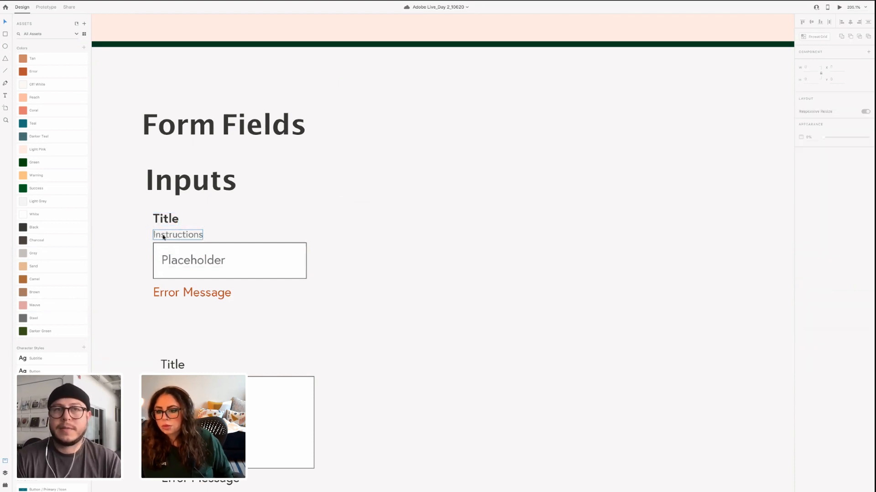
pyautogui.scroll(5, 153, 233)
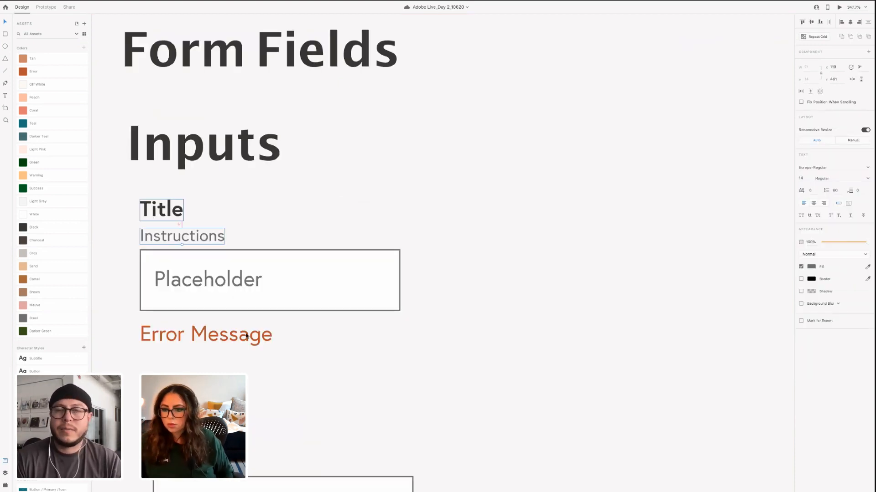
pyautogui.press('Up')
pyautogui.press('Up')
pyautogui.click(240, 255)
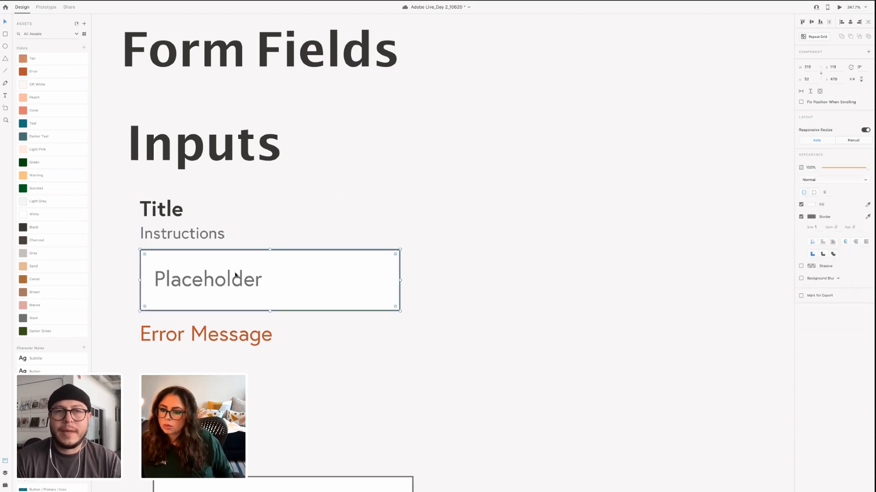
# Group the Placeholder text with its single-line input box and nudge the group up to a Y position of 477
pyautogui.doubleClick(235, 275)
pyautogui.press('alt')
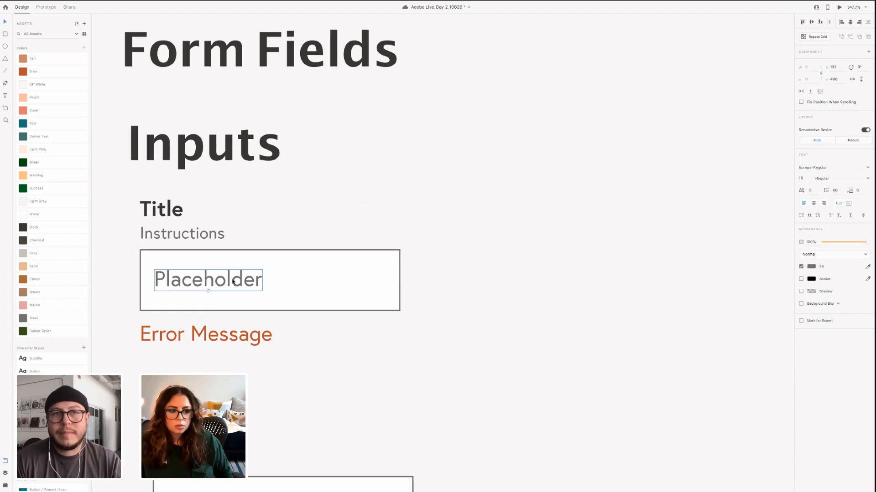
pyautogui.click(139, 262)
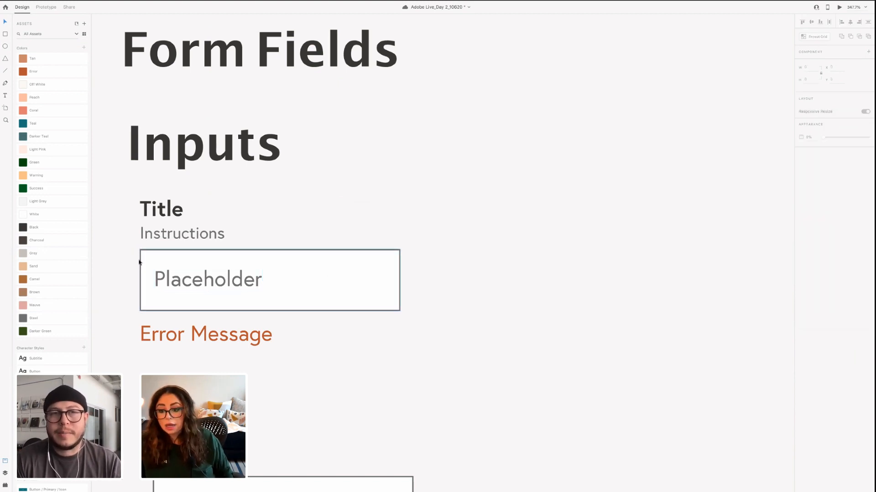
pyautogui.moveTo(139, 262); pyautogui.dragTo(209, 283)
pyautogui.hotkey('ctrl', 'z')
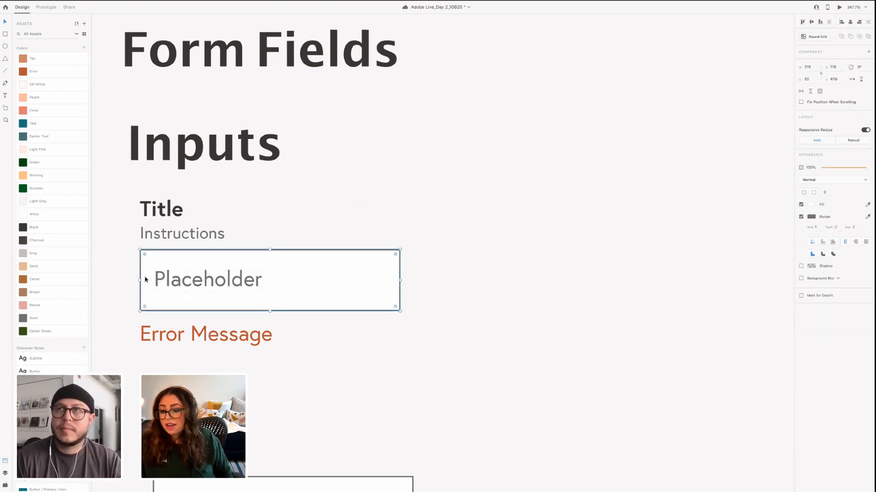
pyautogui.moveTo(124, 264); pyautogui.dragTo(226, 314)
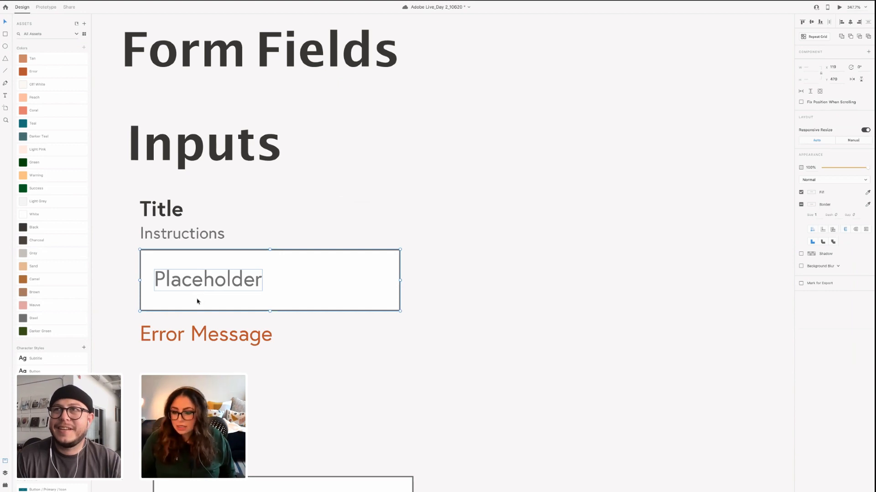
pyautogui.hotkey('ctrl', 'g')
pyautogui.click(179, 240)
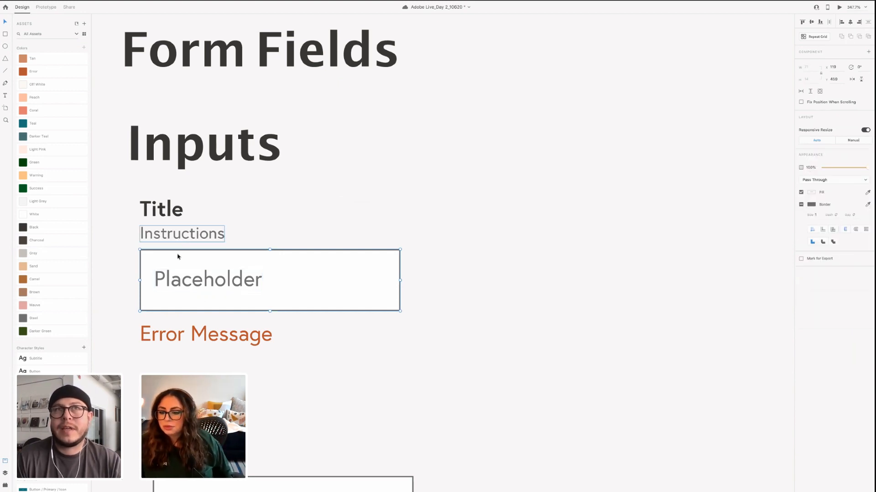
pyautogui.click(184, 290)
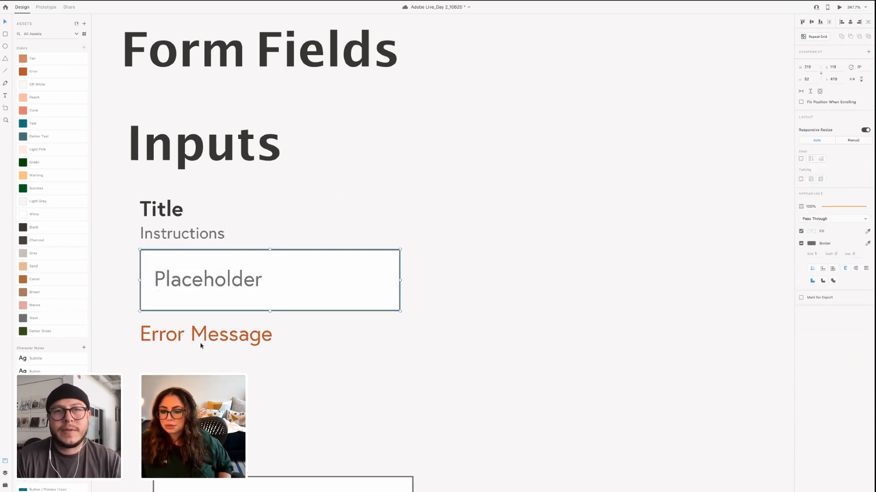
pyautogui.press('Up')
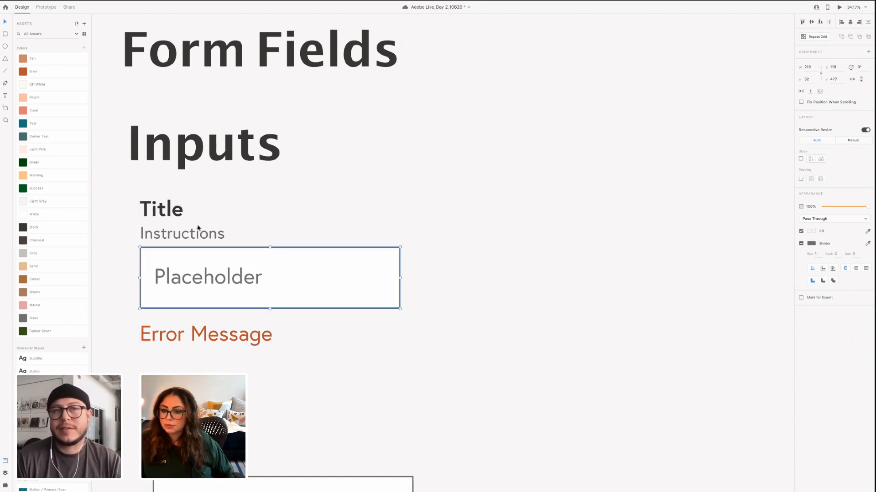
pyautogui.click(172, 221)
pyautogui.click(172, 234)
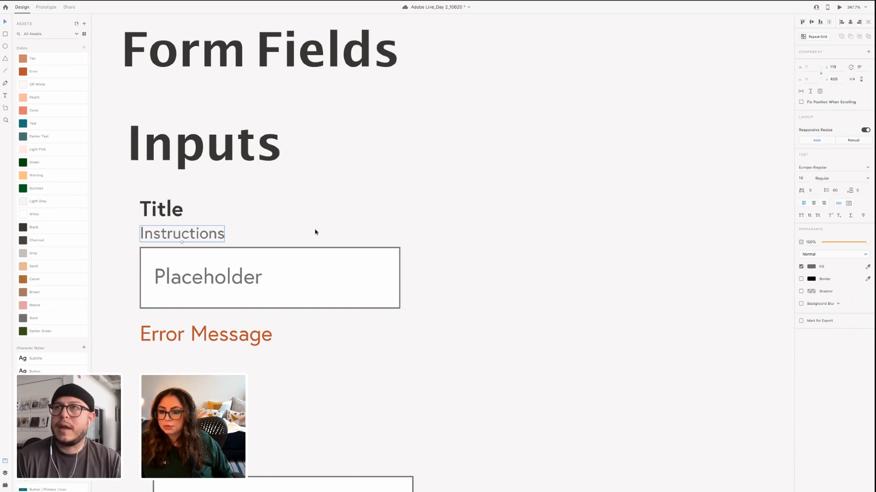
pyautogui.scroll(-2, 165, 308)
pyautogui.click(165, 309)
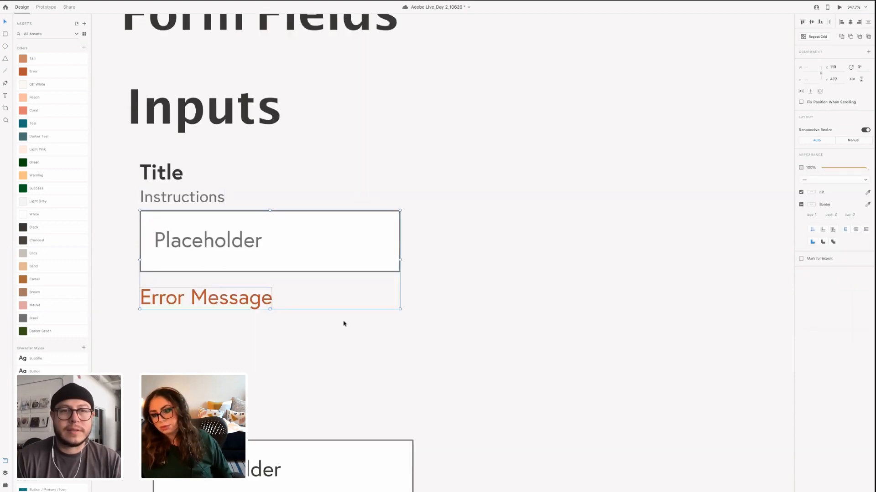
pyautogui.press('Escape')
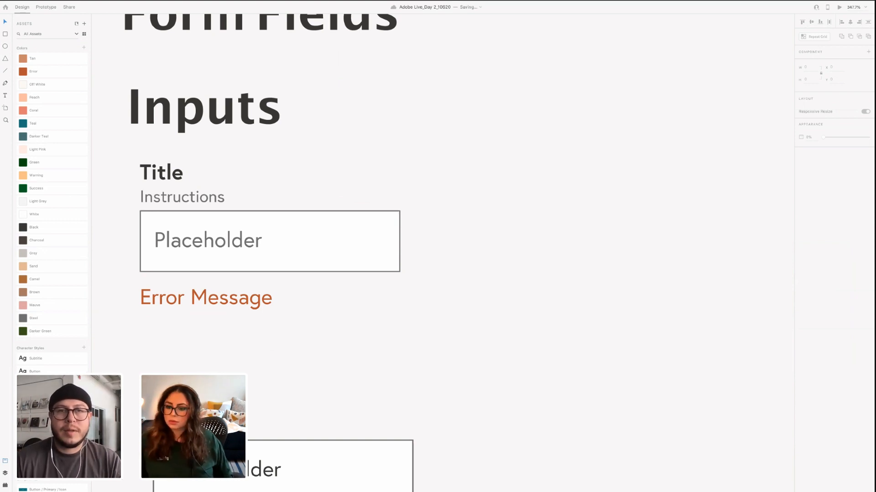
# Paste the copied blue exclamation-mark icon and place it just below the single-line input's Error Message text
pyautogui.press('super+v')
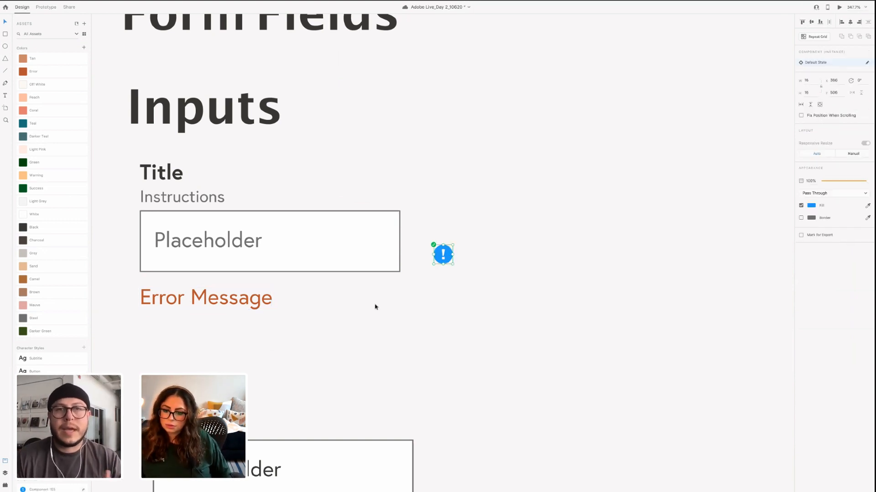
pyautogui.moveTo(449, 255); pyautogui.dragTo(205, 346)
pyautogui.press('super+z')
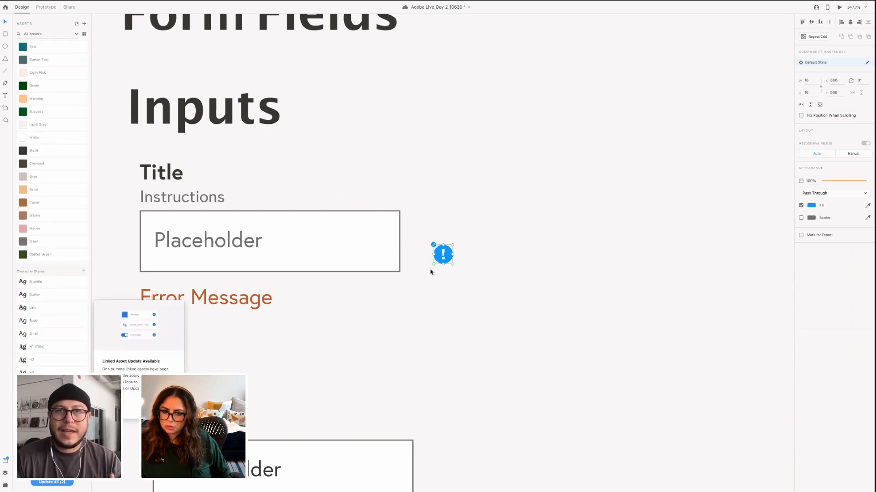
pyautogui.press('super+z')
pyautogui.press('super+shift+z')
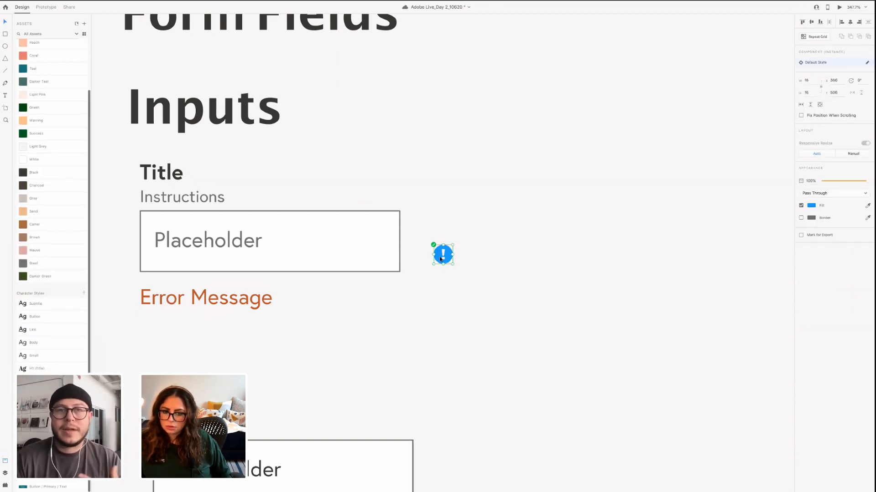
pyautogui.press('super+shift+z')
pyautogui.moveTo(197, 355); pyautogui.dragTo(197, 354)
# Ungroup the exclamation icon's component instance and fill the icon with the Error colour
pyautogui.rightClick(197, 354)
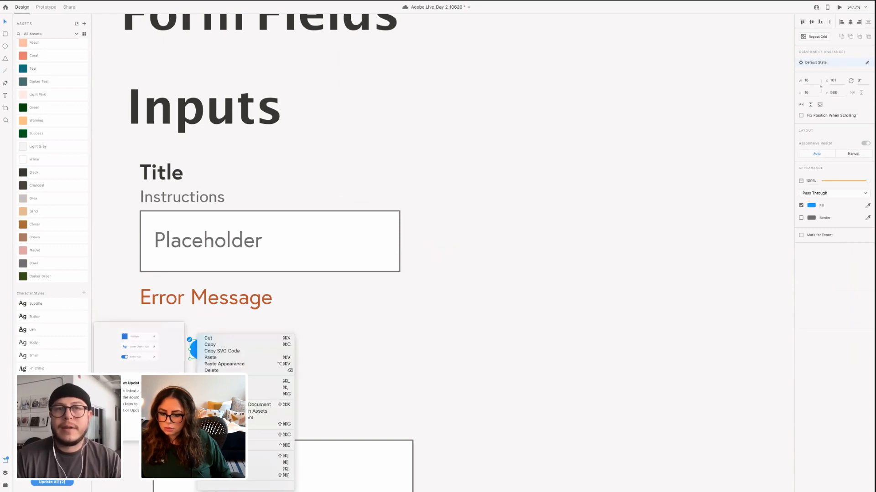
pyautogui.press('Escape')
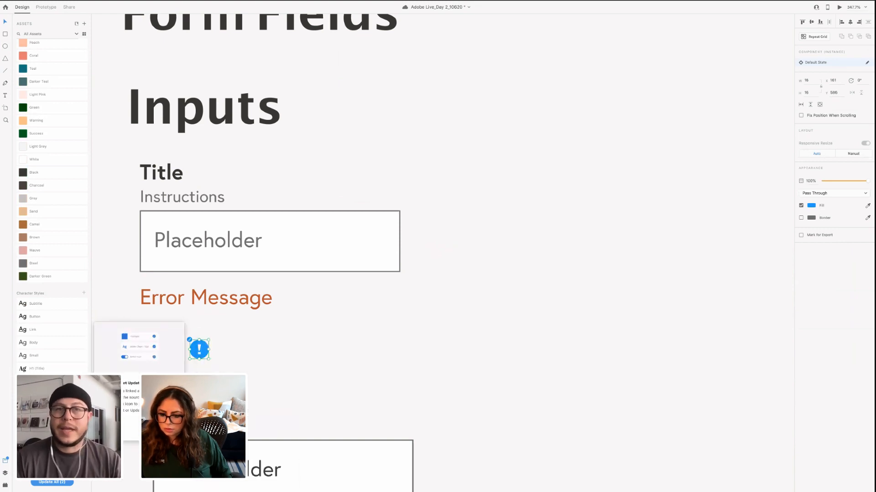
pyautogui.click(167, 429)
pyautogui.rightClick(196, 357)
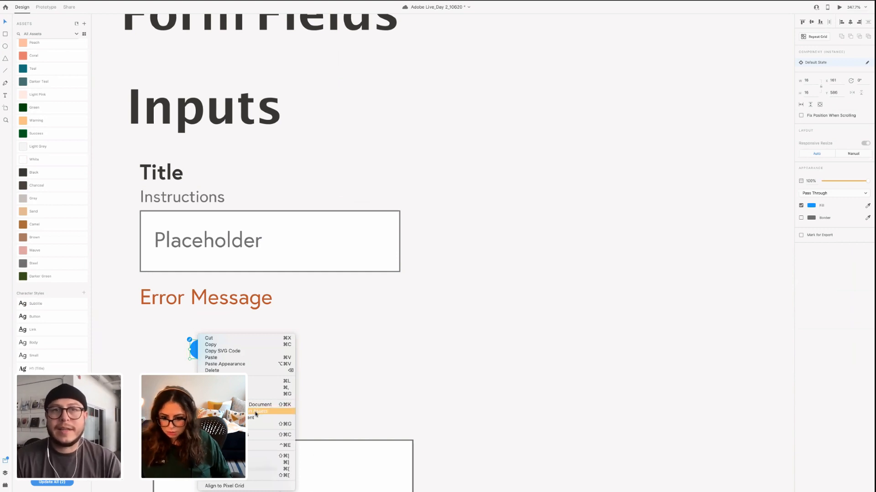
pyautogui.press('Escape')
pyautogui.hotkey('ctrl', 'shift', 'g')
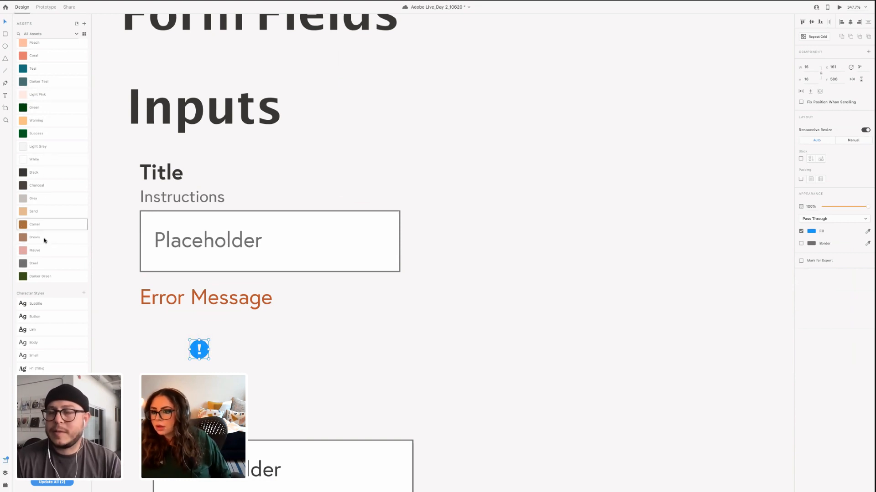
pyautogui.scroll(3, 42, 201)
pyautogui.click(40, 70)
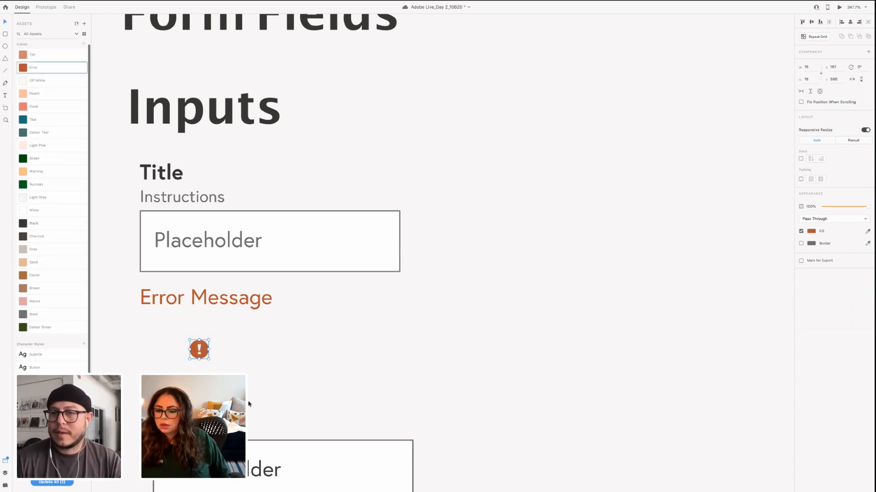
# Place the exclamation icon directly in front of the Error Message text, under the single-line input box
pyautogui.moveTo(200, 350); pyautogui.dragTo(172, 318)
pyautogui.moveTo(125, 301); pyautogui.dragTo(155, 302)
pyautogui.keyDown('shift'); pyautogui.click(144, 300); pyautogui.keyUp('shift')
pyautogui.click(150, 305)
pyautogui.click(178, 299)
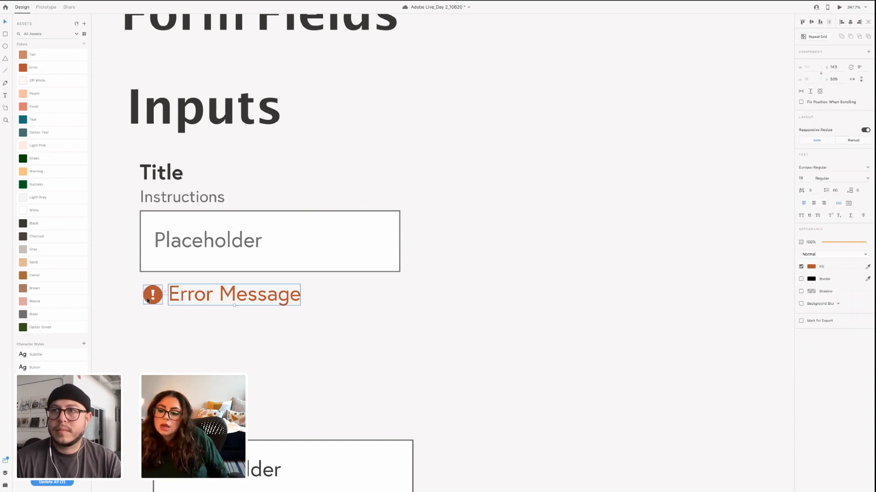
pyautogui.hotkey('ctrl', 'a')
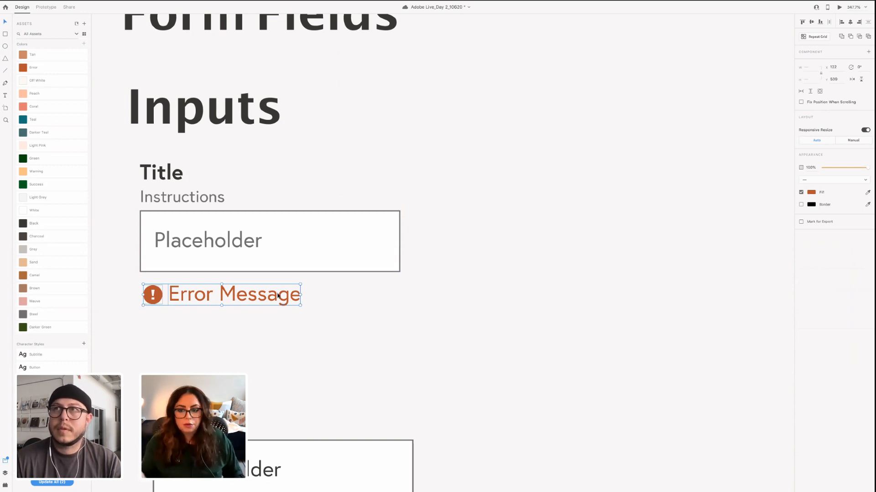
pyautogui.click(216, 323)
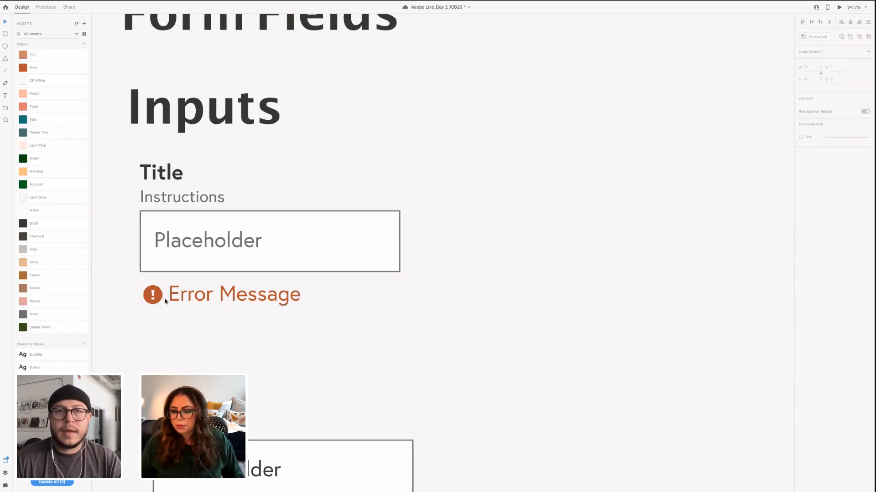
# Move the Error Message text slightly closer to the exclamation icon and group the two
pyautogui.click(157, 295)
pyautogui.keyDown('shift'); pyautogui.click(177, 297); pyautogui.keyUp('shift')
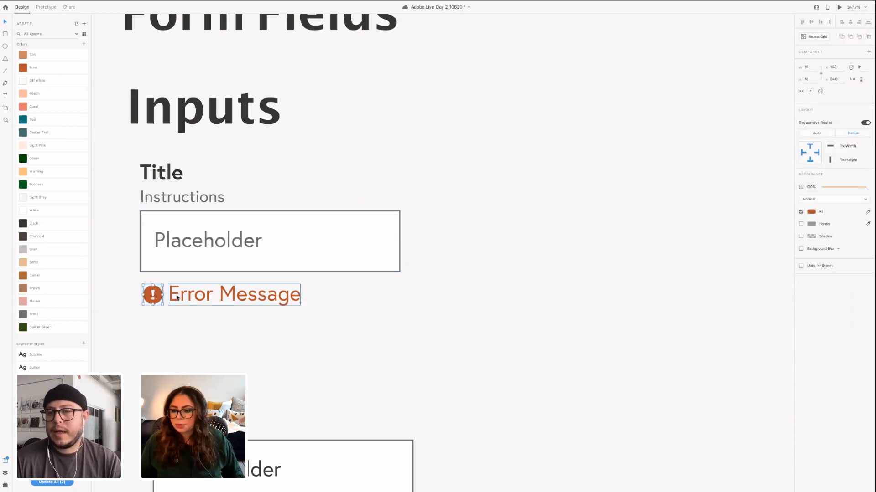
pyautogui.keyDown('shift'); pyautogui.click(156, 294); pyautogui.keyUp('shift')
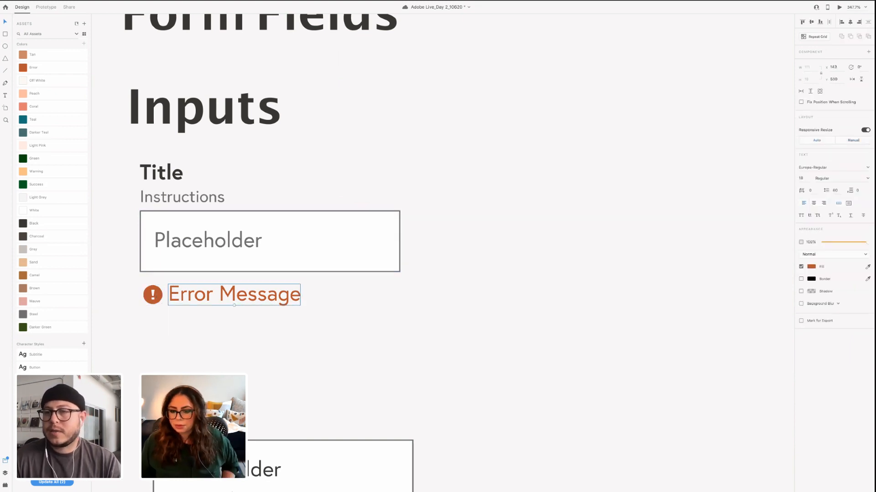
pyautogui.keyDown('shift'); pyautogui.click(157, 295); pyautogui.keyUp('shift')
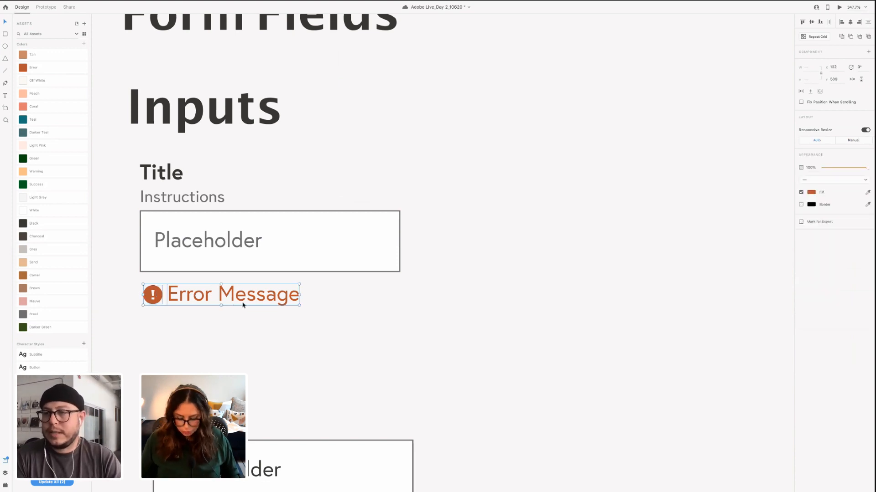
pyautogui.hotkey('ctrl', 'g')
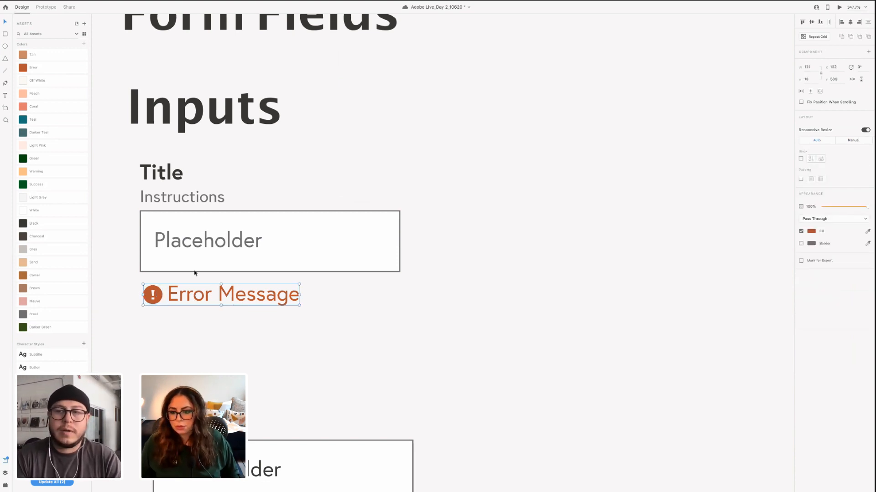
# Move the error icon and message group closer beneath the single-line input box, to X 121 and Y 537
pyautogui.click(161, 269)
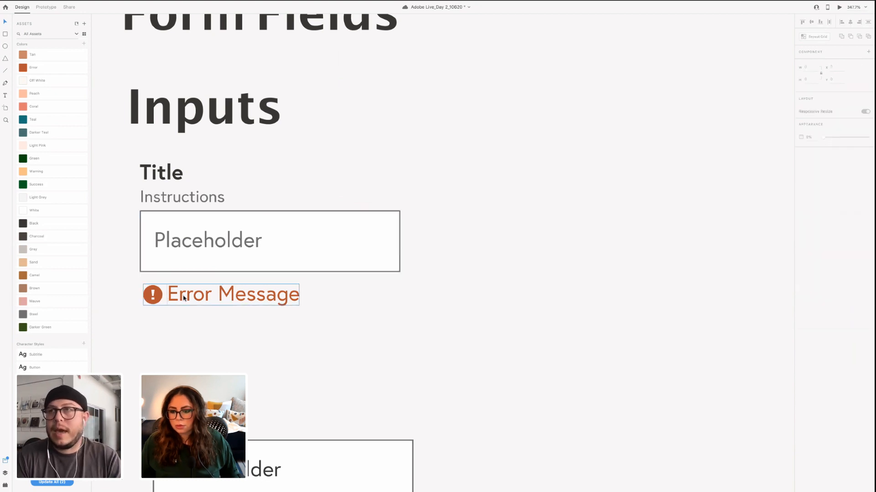
pyautogui.moveTo(176, 294); pyautogui.dragTo(185, 272)
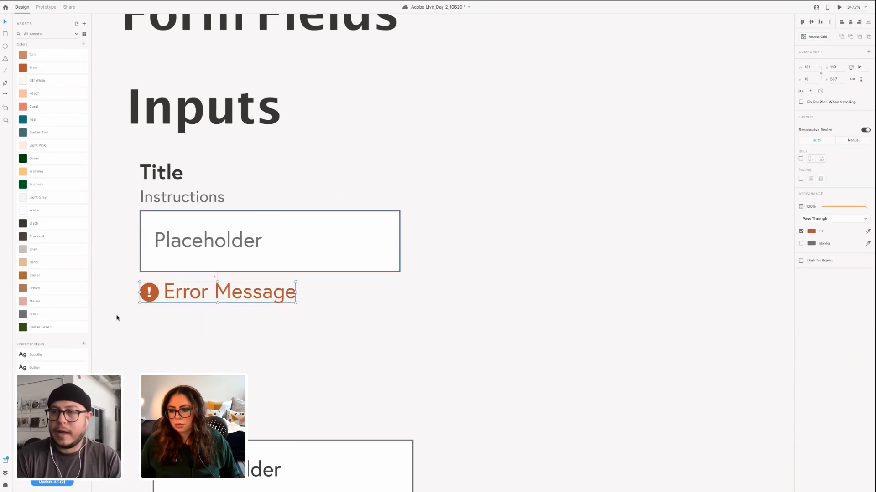
pyautogui.click(352, 327)
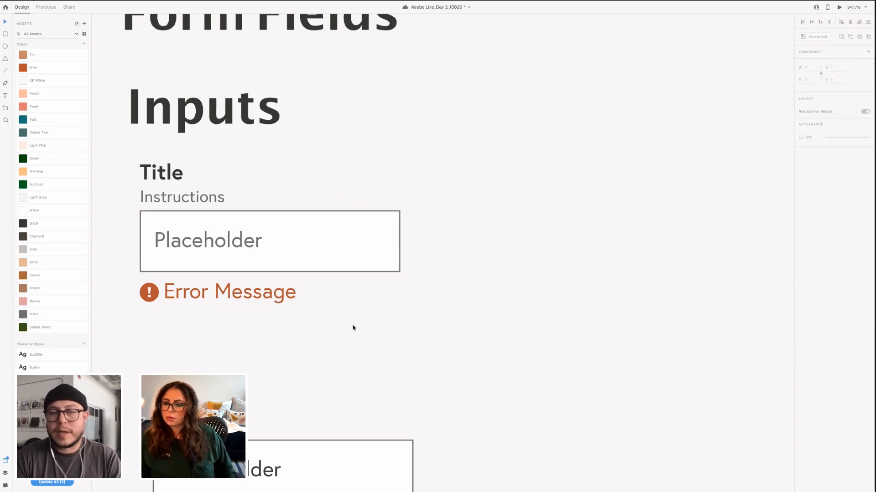
pyautogui.click(289, 293)
pyautogui.press('Right')
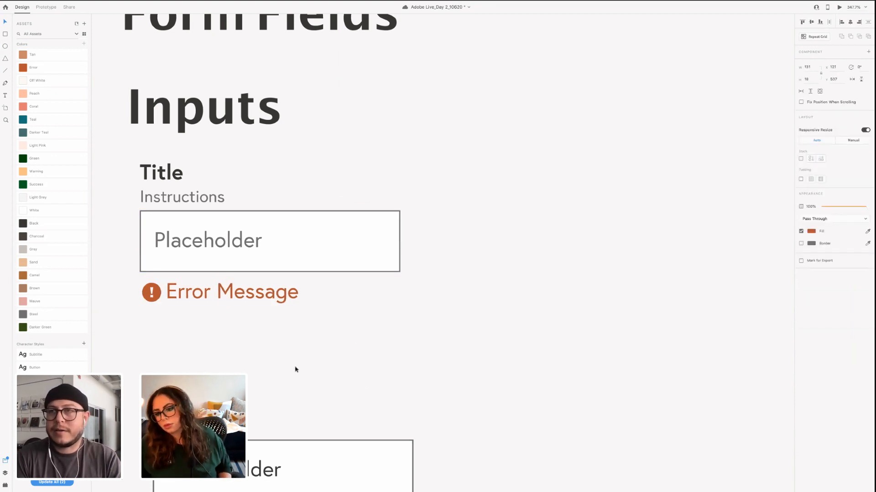
pyautogui.click(216, 280)
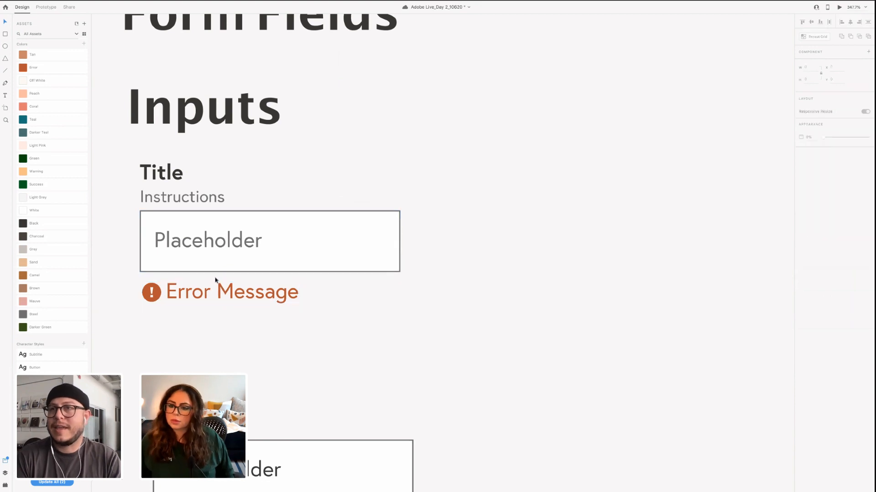
pyautogui.click(206, 299)
pyautogui.keyDown('shift'); pyautogui.click(200, 257); pyautogui.keyUp('shift')
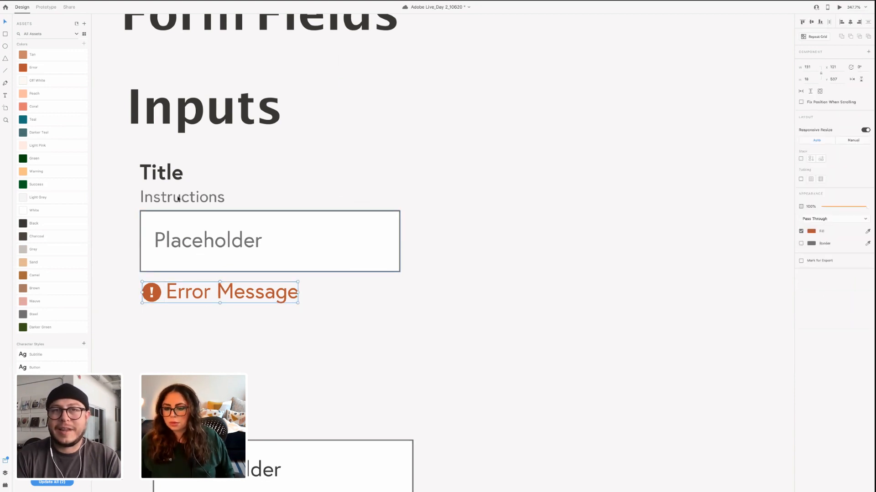
pyautogui.keyDown('shift'); pyautogui.click(177, 197); pyautogui.keyUp('shift')
pyautogui.click(128, 168)
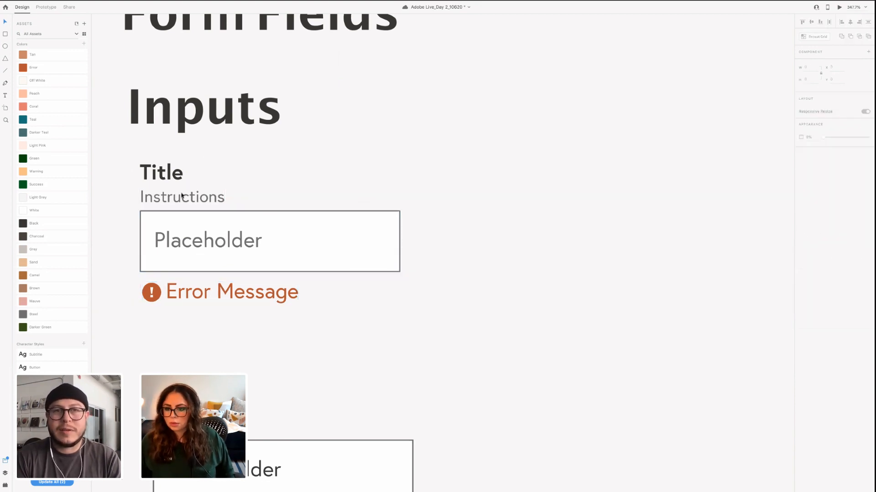
# Group the Title and Instructions texts above the single-line input box
pyautogui.click(166, 177)
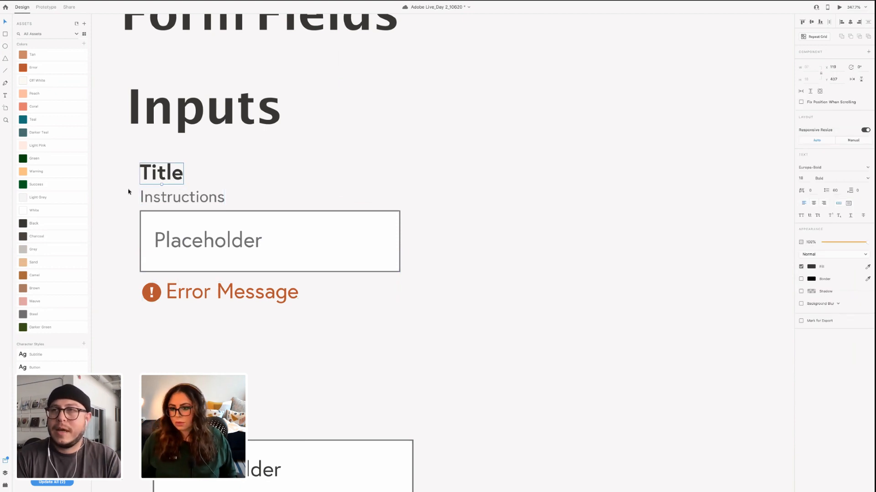
pyautogui.keyDown('shift'); pyautogui.click(172, 199); pyautogui.keyUp('shift')
pyautogui.click(138, 171)
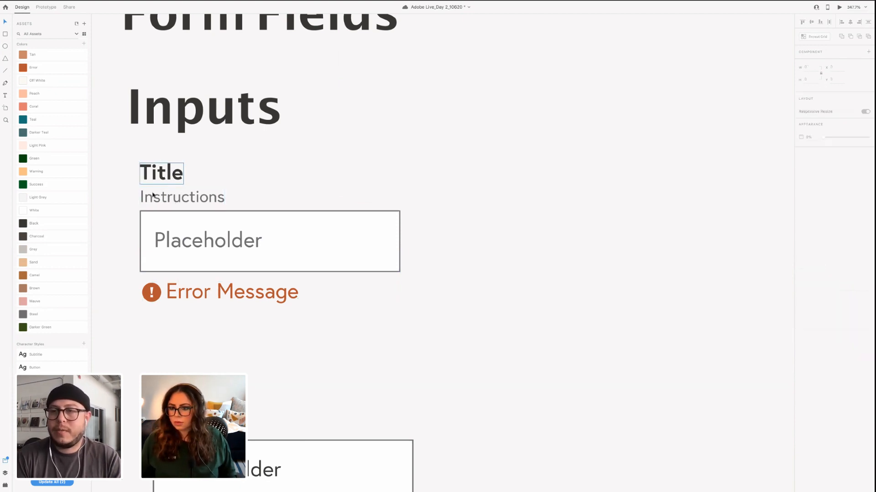
pyautogui.moveTo(125, 164); pyautogui.dragTo(174, 184)
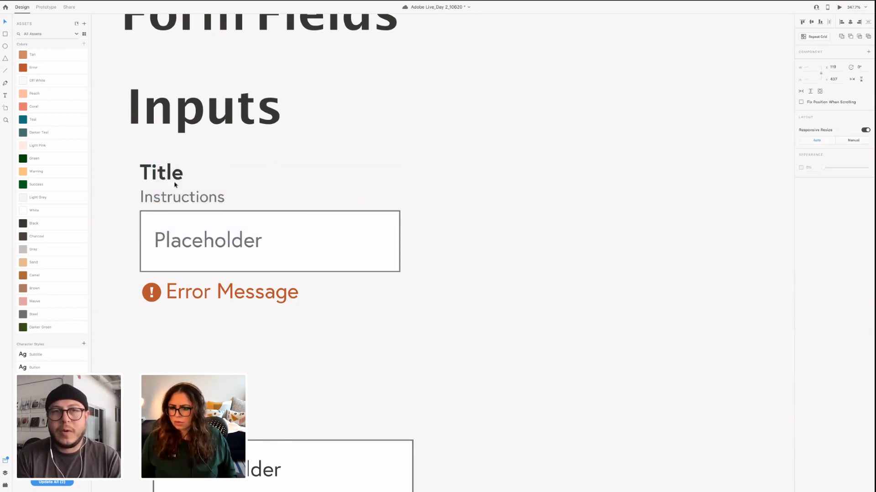
pyautogui.click(174, 180)
pyautogui.keyDown('shift'); pyautogui.click(172, 196); pyautogui.keyUp('shift')
pyautogui.click(133, 173)
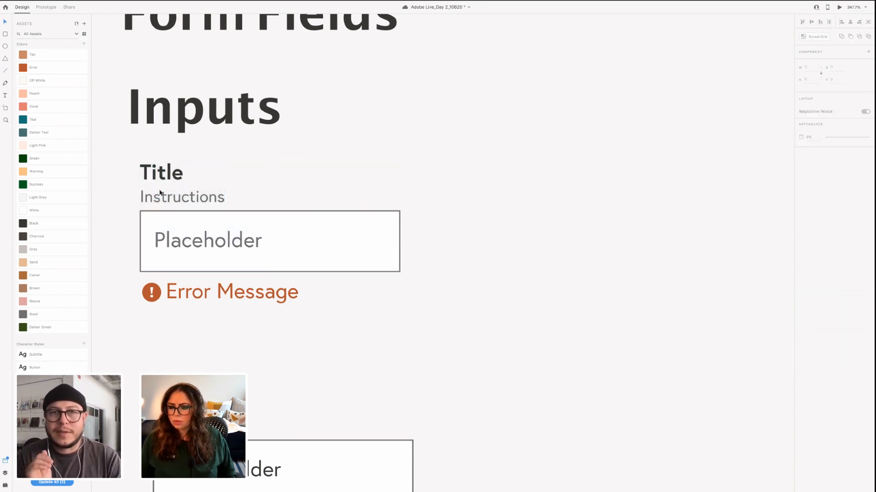
pyautogui.moveTo(125, 163); pyautogui.dragTo(194, 206)
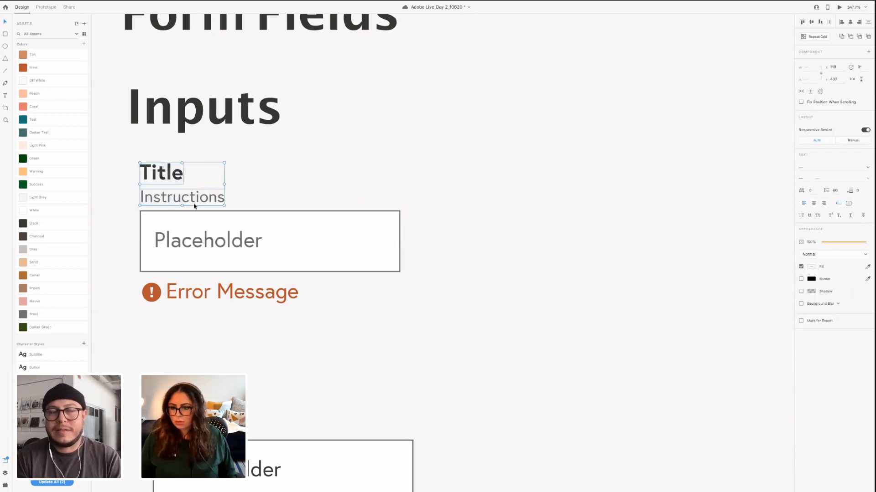
pyautogui.click(118, 231)
# Try moving and deleting the placeholder input box, and undo both changes
pyautogui.moveTo(354, 211); pyautogui.dragTo(288, 212)
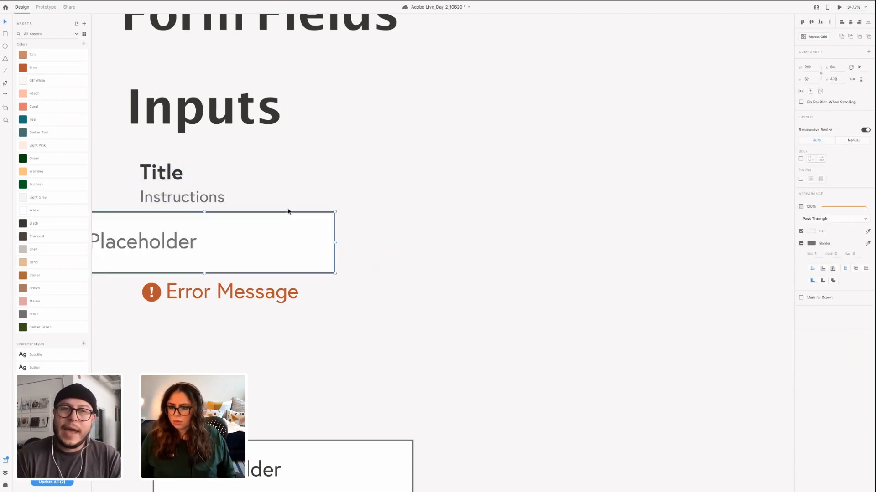
pyautogui.press('Delete')
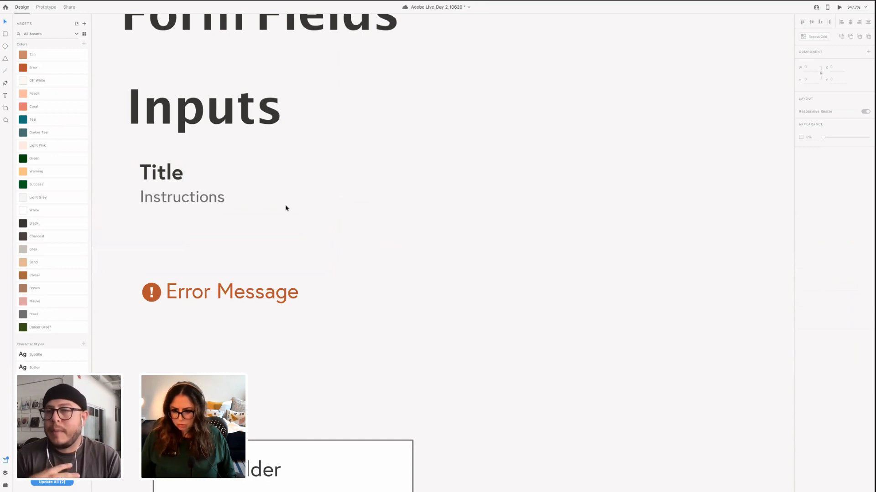
pyautogui.hotkey('ctrl', 'z')
# Group the title and instructions, input box and error message together and make the group a component
pyautogui.click(137, 166)
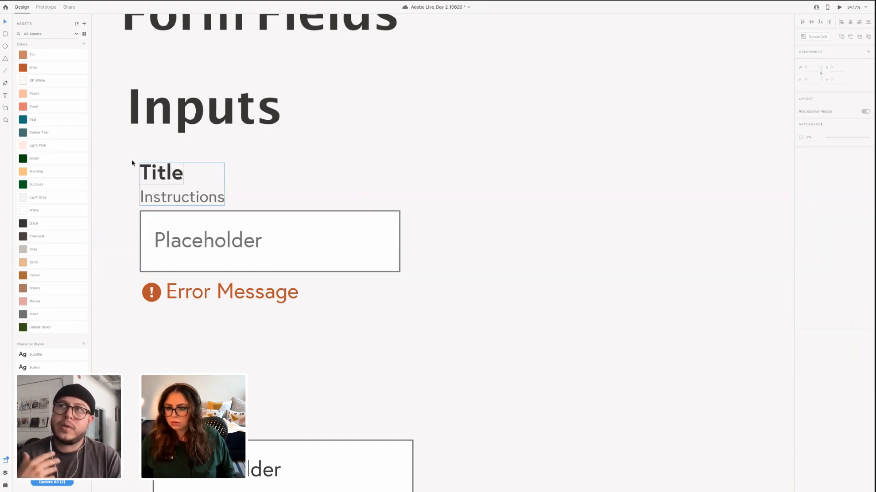
pyautogui.click(232, 300)
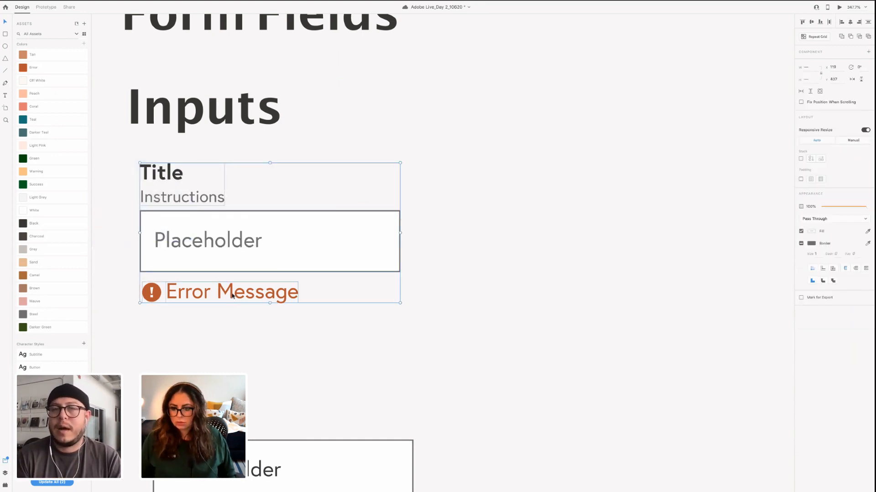
pyautogui.click(416, 225)
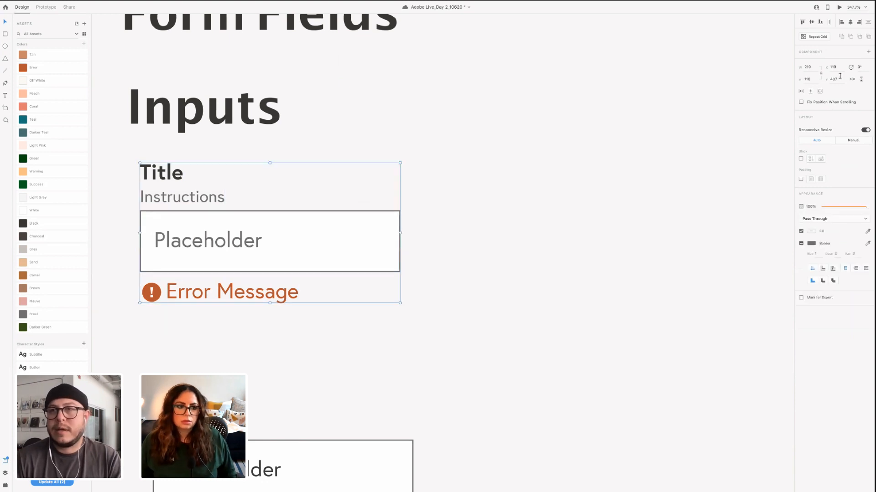
pyautogui.click(867, 52)
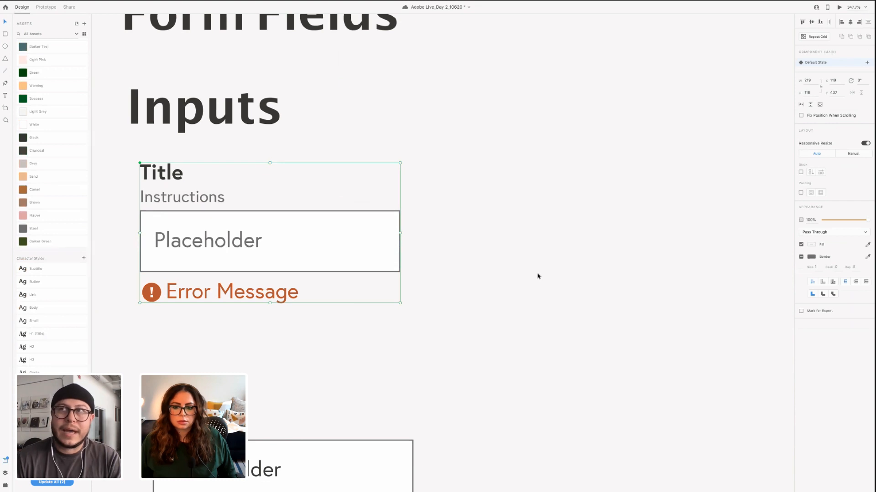
pyautogui.click(613, 261)
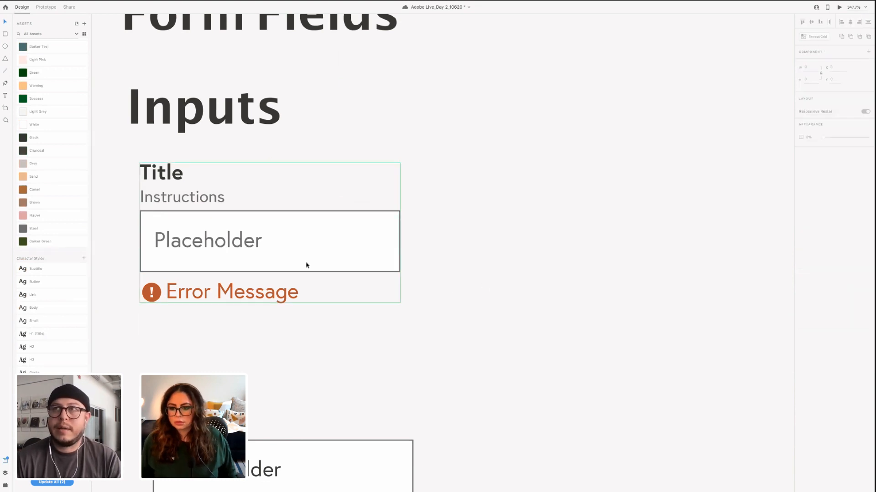
# Try deleting the error icon and message group inside the input component, and undo the deletion
pyautogui.click(219, 301)
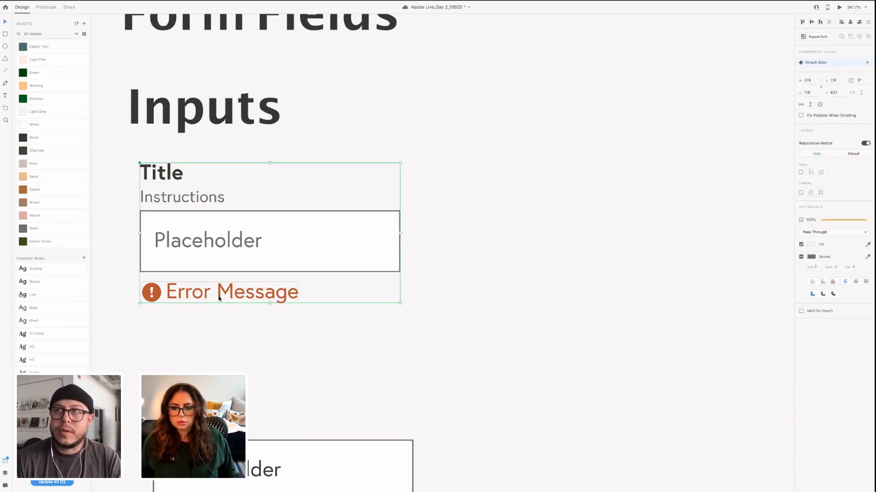
pyautogui.doubleClick(220, 298)
pyautogui.rightClick(219, 297)
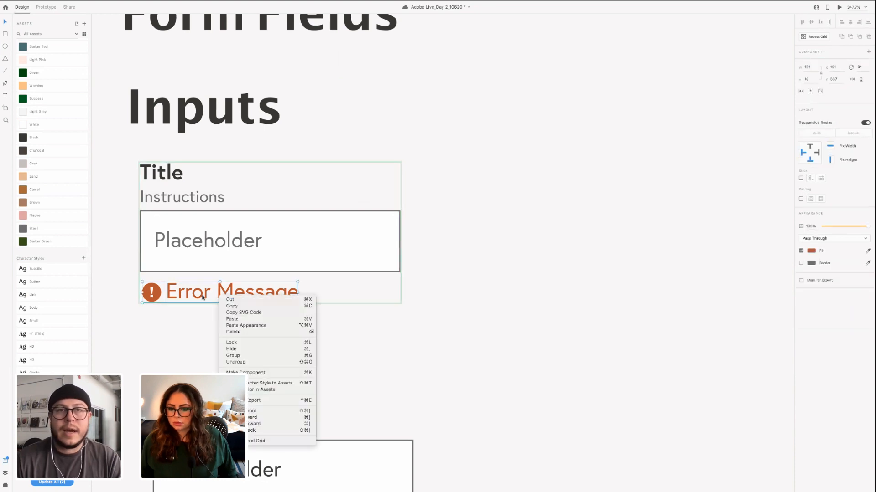
pyautogui.press('Delete')
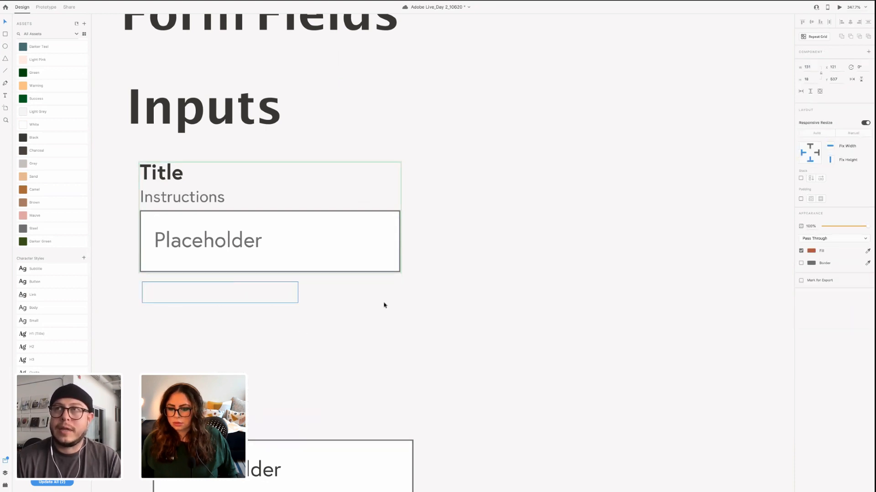
pyautogui.press('Escape')
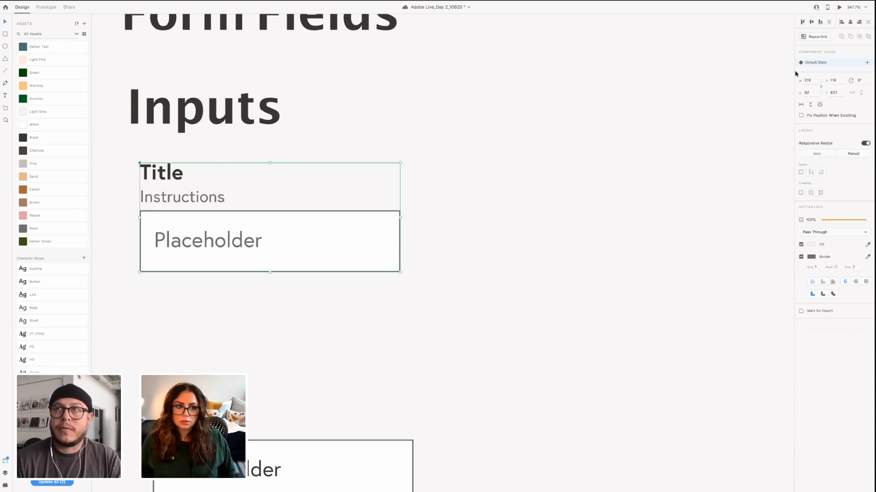
pyautogui.hotkey('ctrl', 'z')
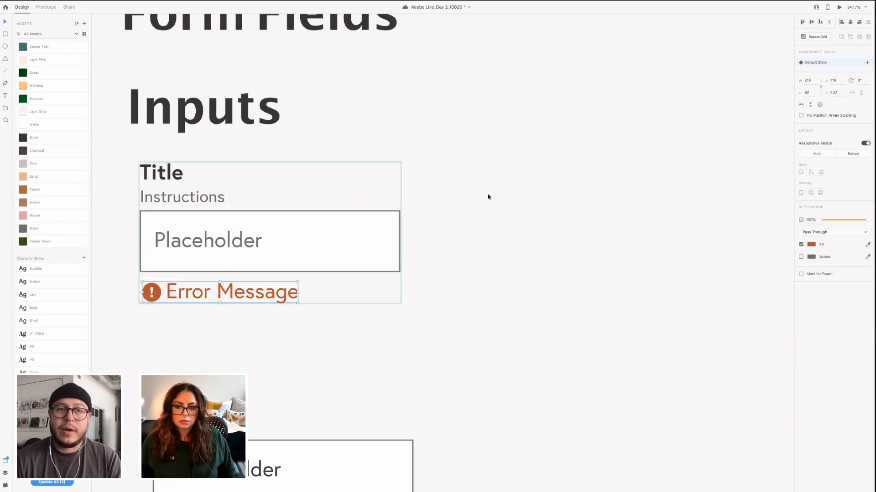
pyautogui.click(612, 197)
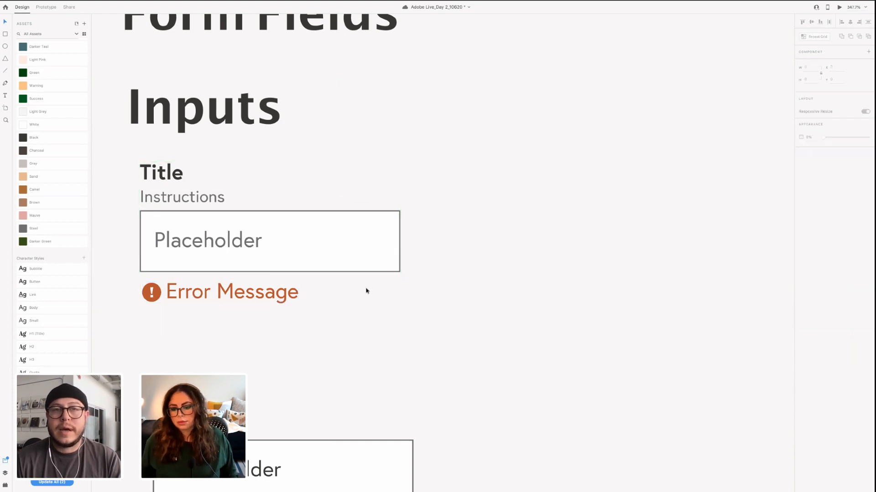
# Examine the finished input on the Form Fields artboard and the surrounding artboards as far as the blank iPhone artboard
pyautogui.scroll(-1, 366, 289)
pyautogui.hscroll(1, 160, 327)
pyautogui.hscroll(1, 160, 327)
pyautogui.scroll(-2, 142, 327)
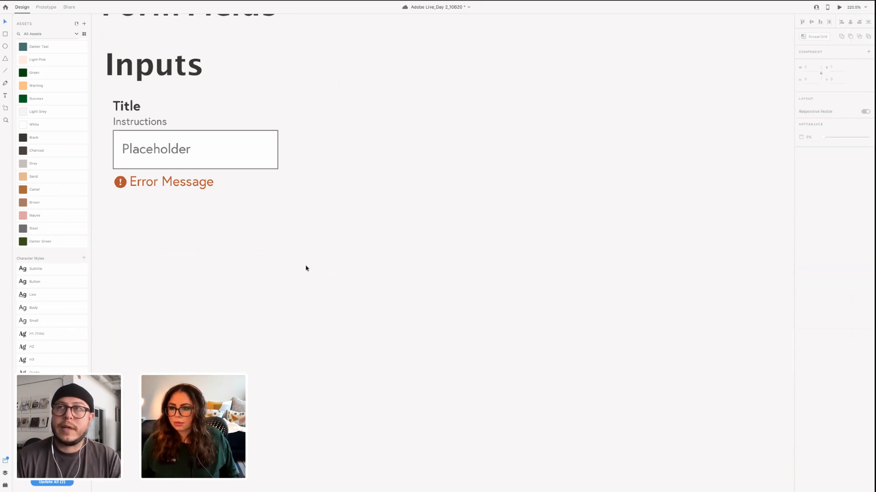
pyautogui.scroll(3, 418, 253)
pyautogui.hscroll(-2, 419, 252)
pyautogui.scroll(-1, 419, 252)
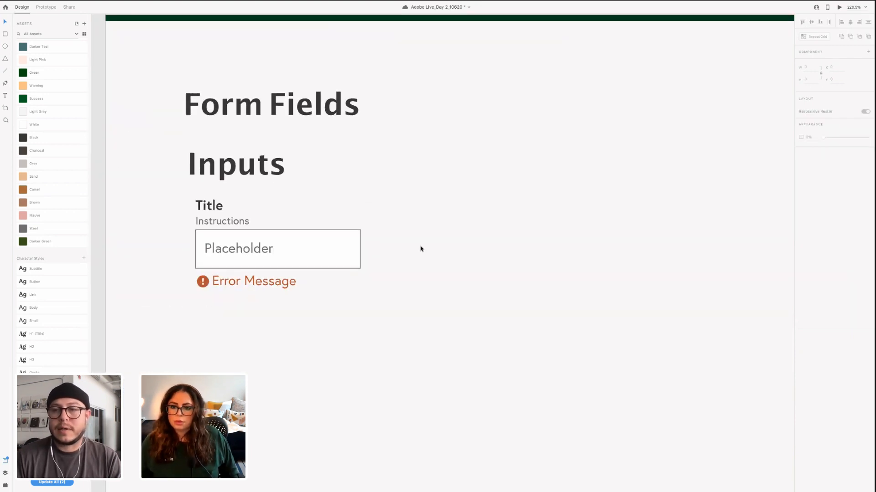
pyautogui.scroll(-1, 416, 251)
pyautogui.scroll(-5, 416, 250)
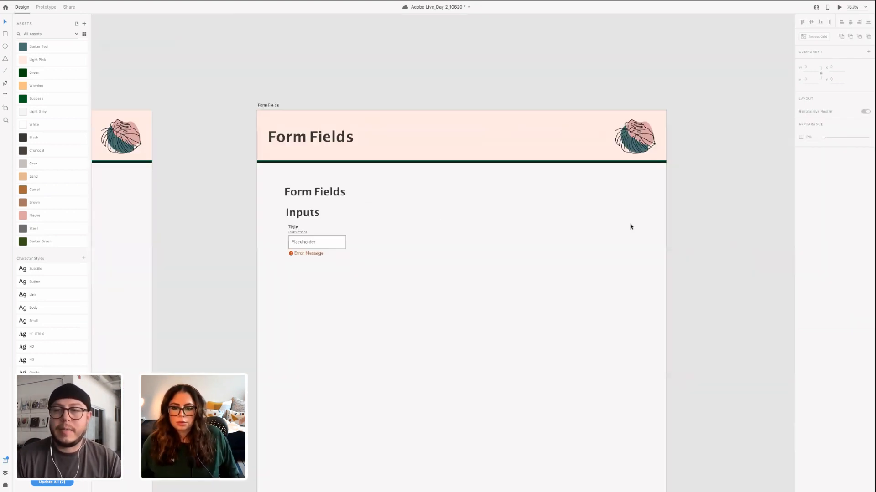
pyautogui.scroll(-6, 477, 287)
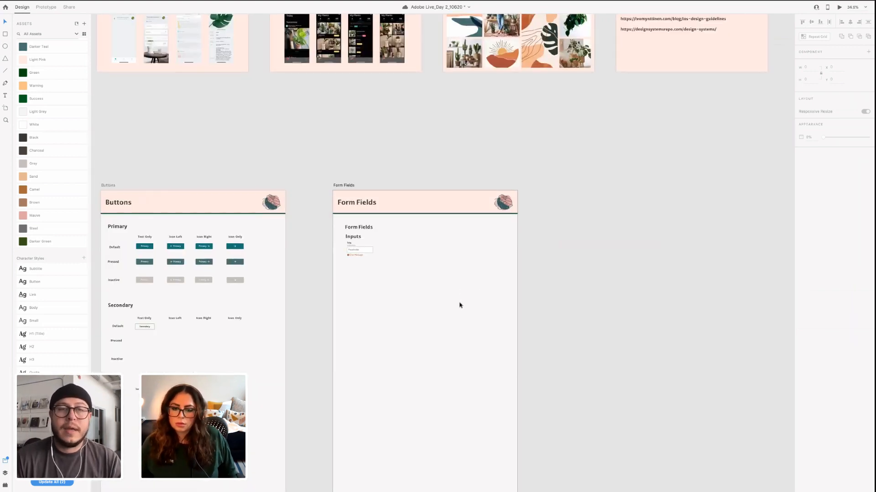
pyautogui.scroll(-1, 385, 328)
pyautogui.scroll(-10, 374, 326)
pyautogui.hscroll(-5, 374, 325)
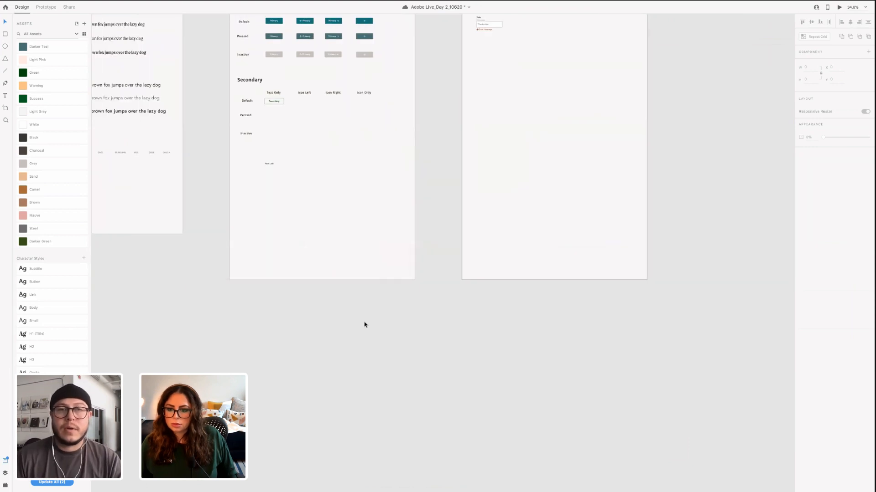
pyautogui.hscroll(-10, 224, 204)
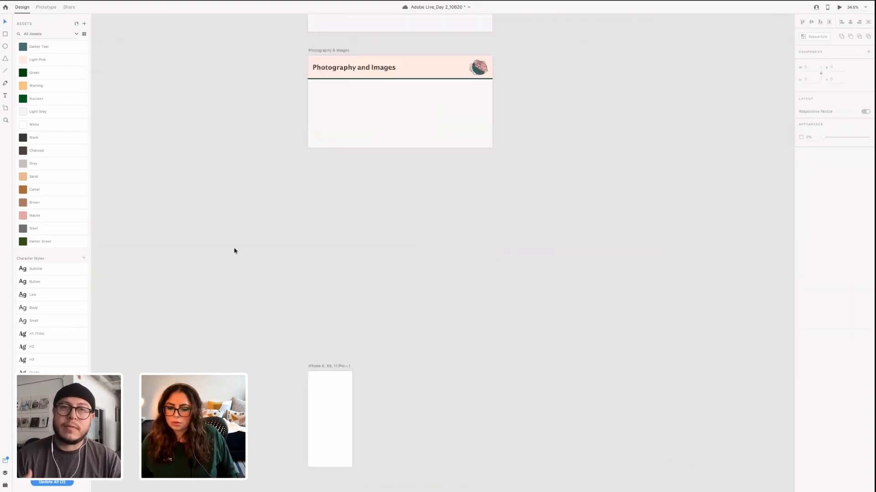
pyautogui.scroll(-5, 340, 244)
pyautogui.hscroll(2, 340, 244)
pyautogui.scroll(-3, 368, 226)
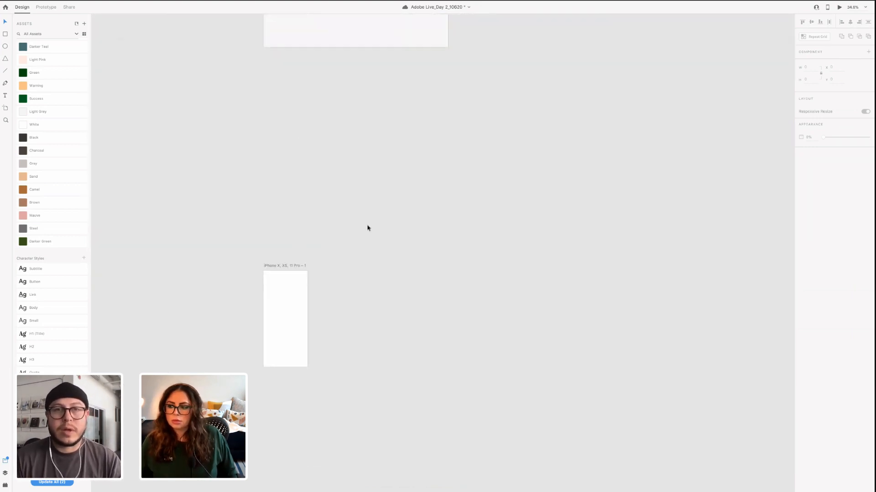
pyautogui.scroll(5, 348, 194)
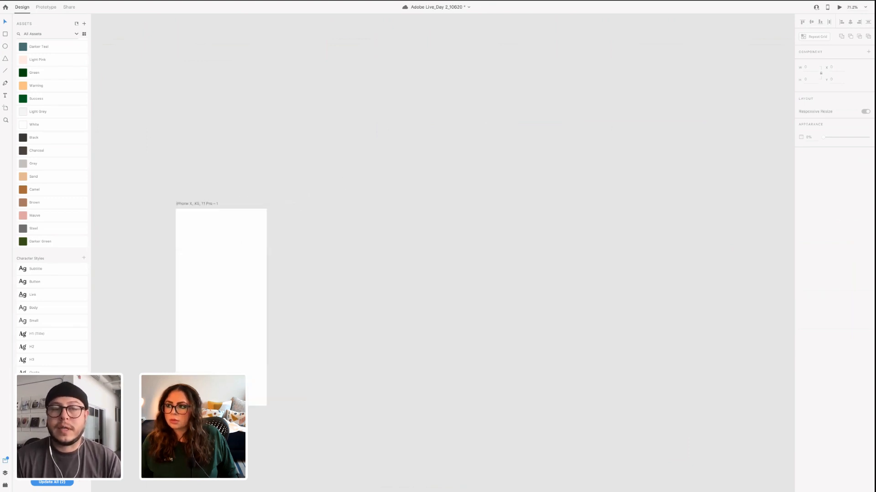
pyautogui.hscroll(-3, 309, 295)
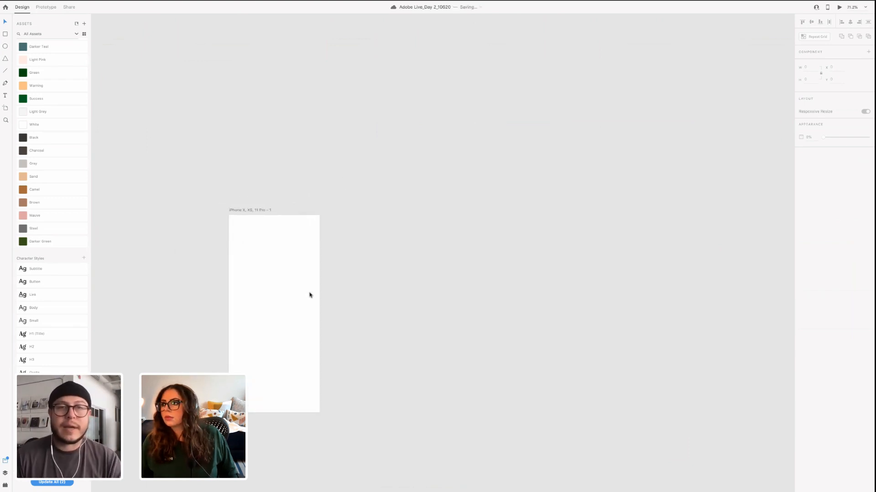
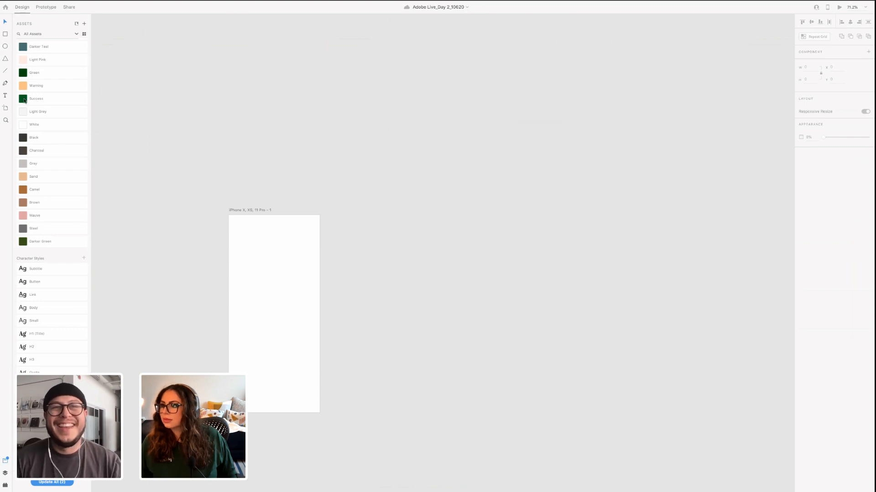
# Move the blank iPhone X, XS, 11 Pro artboard up beneath the Photography & Images artboard, aligned with its left edge
pyautogui.scroll(2, 241, 249)
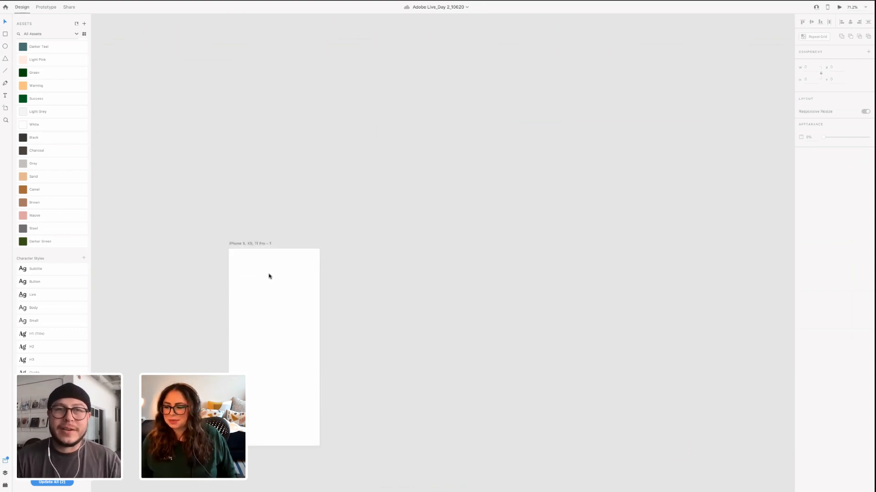
pyautogui.scroll(5, 268, 276)
pyautogui.scroll(-3, 261, 249)
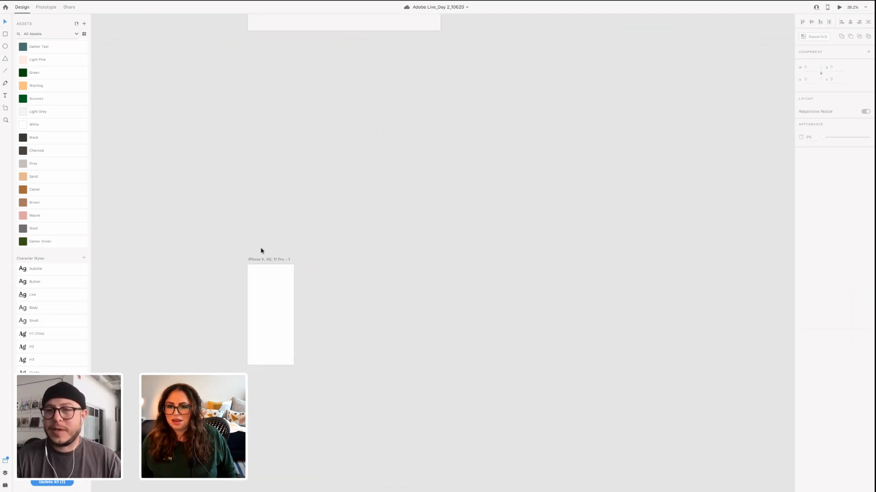
pyautogui.scroll(6, 269, 278)
pyautogui.scroll(-1, 283, 342)
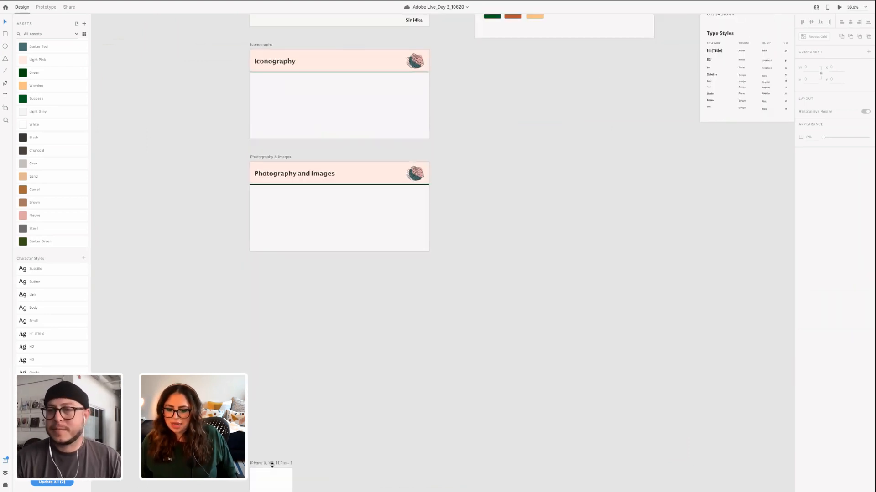
pyautogui.moveTo(271, 465); pyautogui.dragTo(270, 281)
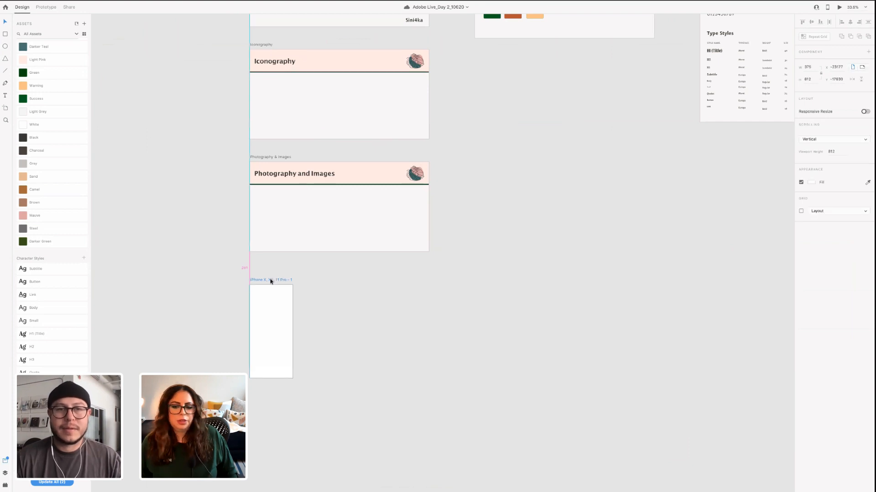
pyautogui.click(364, 324)
pyautogui.scroll(3, 361, 399)
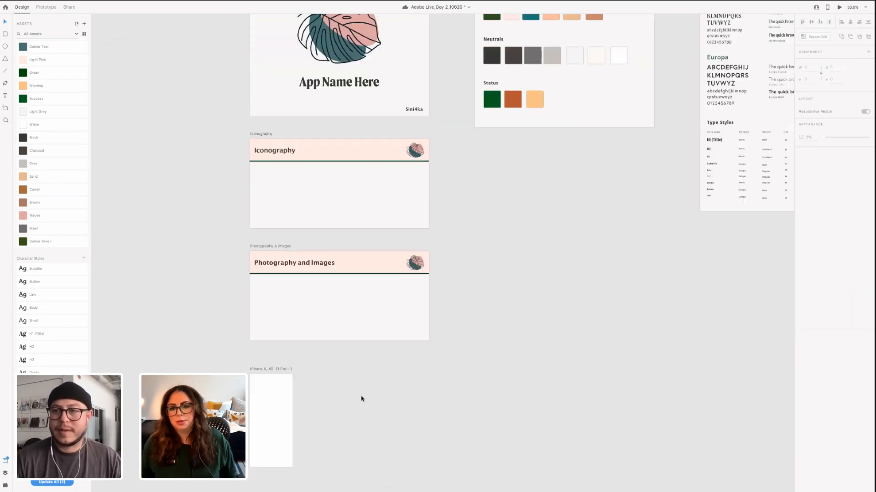
# Try relocating the Moodboard Exploration artboard, then a copy of it, below the top row, undoing each attempt
pyautogui.scroll(-3, 357, 437)
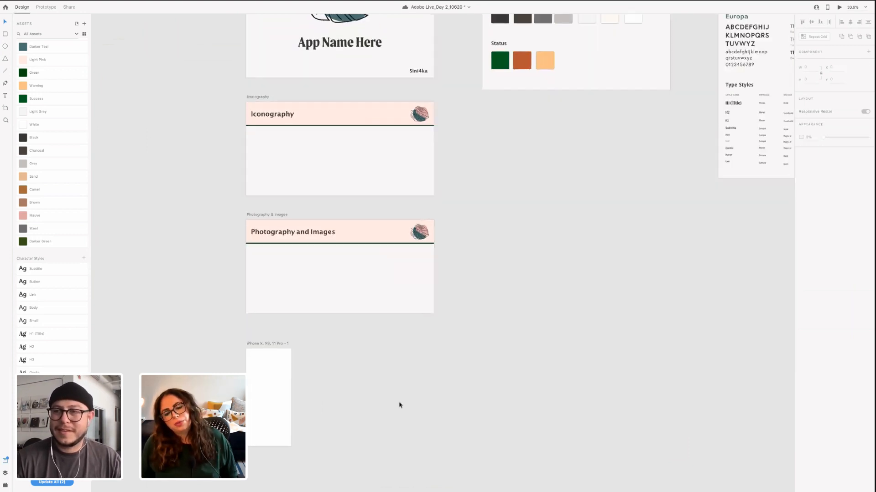
pyautogui.scroll(2, 400, 406)
pyautogui.scroll(15, 399, 406)
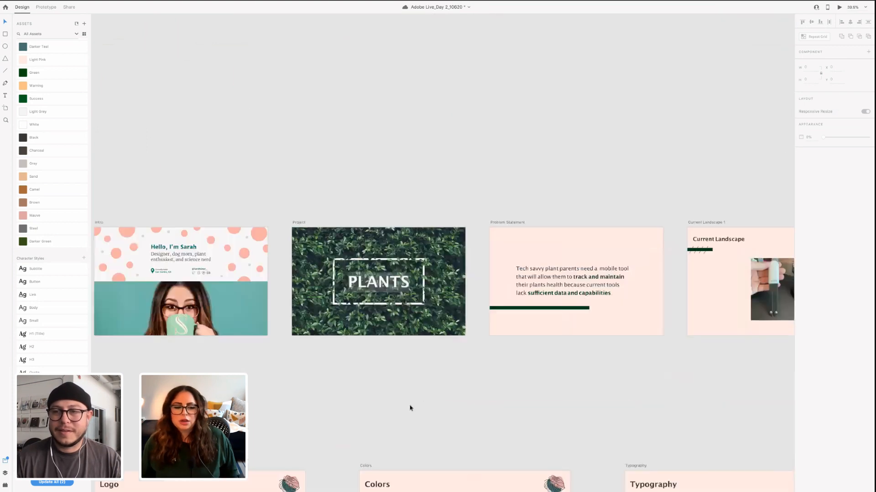
pyautogui.hscroll(10, 468, 369)
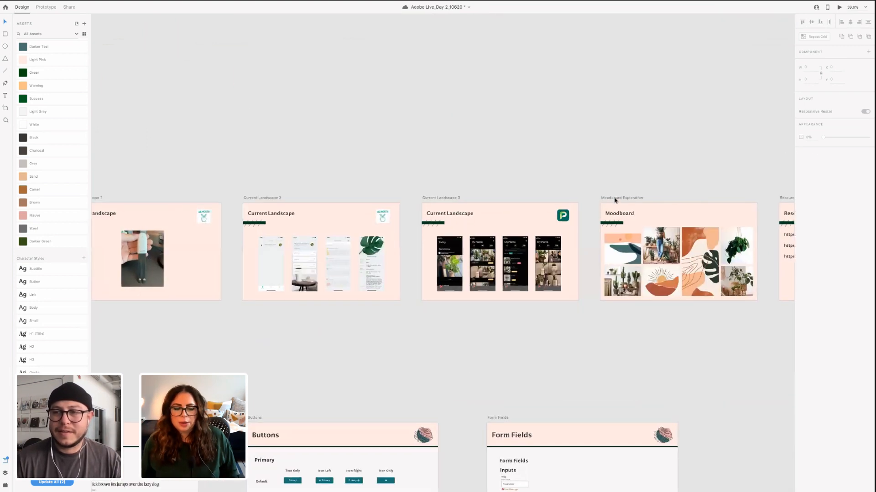
pyautogui.click(620, 237)
pyautogui.scroll(-2, 643, 123)
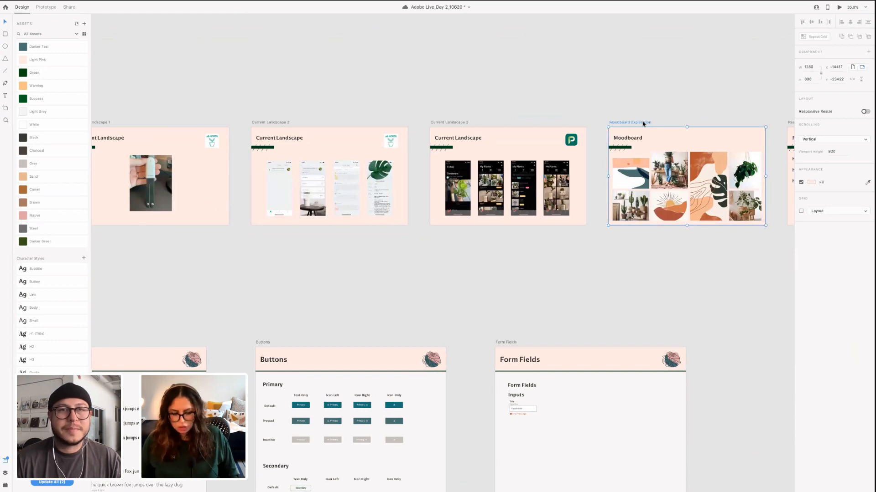
pyautogui.moveTo(642, 122); pyautogui.dragTo(619, 259)
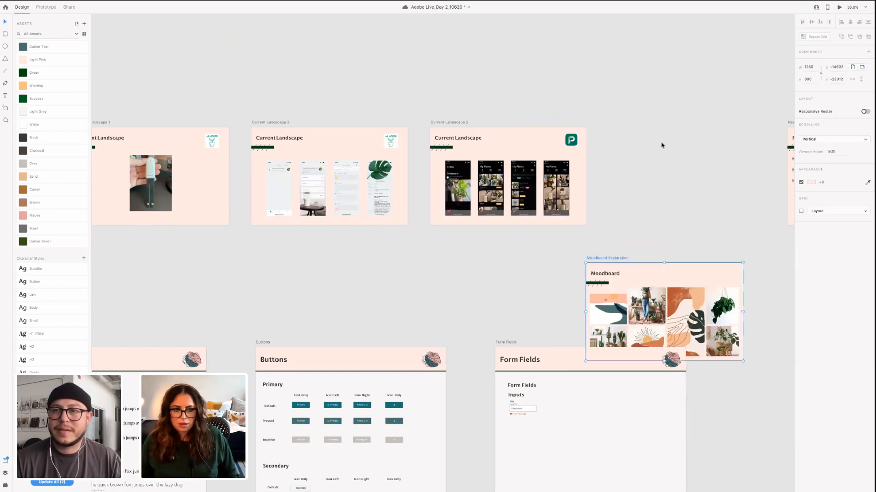
pyautogui.press('super+z')
pyautogui.moveTo(653, 333); pyautogui.dragTo(255, 264)
pyautogui.click(629, 111)
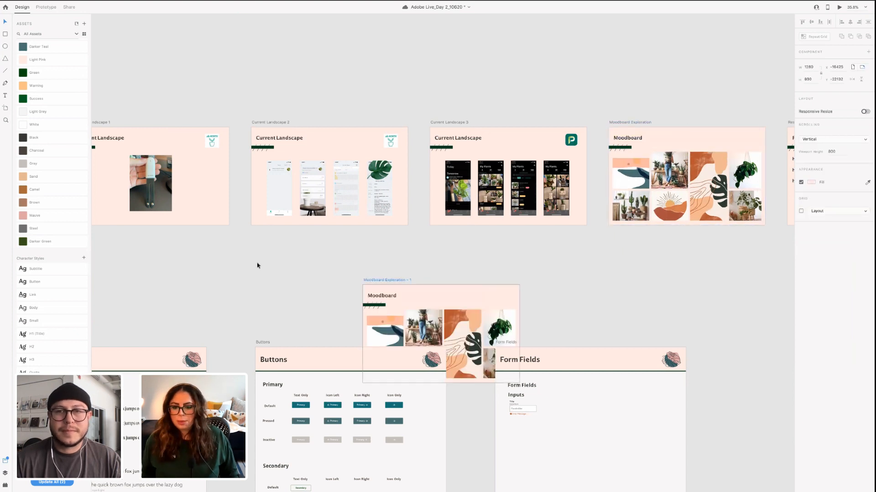
pyautogui.scroll(-5, 371, 261)
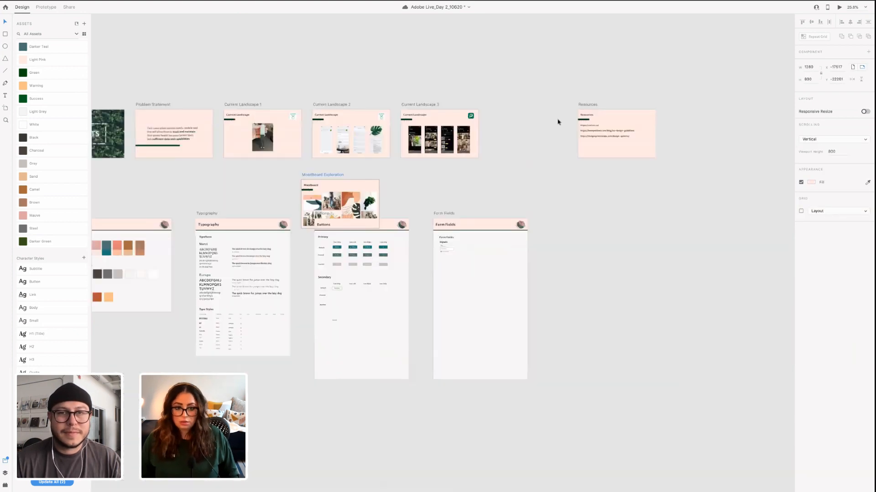
pyautogui.press('super+z')
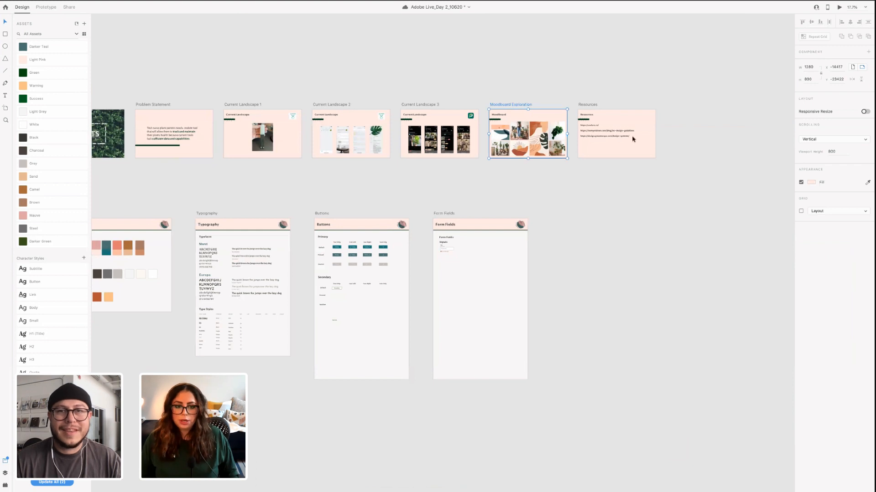
# Duplicate the Moodboard Exploration artboard, keep a single copy, and move it down beside the blank iPhone artboard
pyautogui.press('super+d')
pyautogui.press('super+d')
pyautogui.hscroll(5, 631, 137)
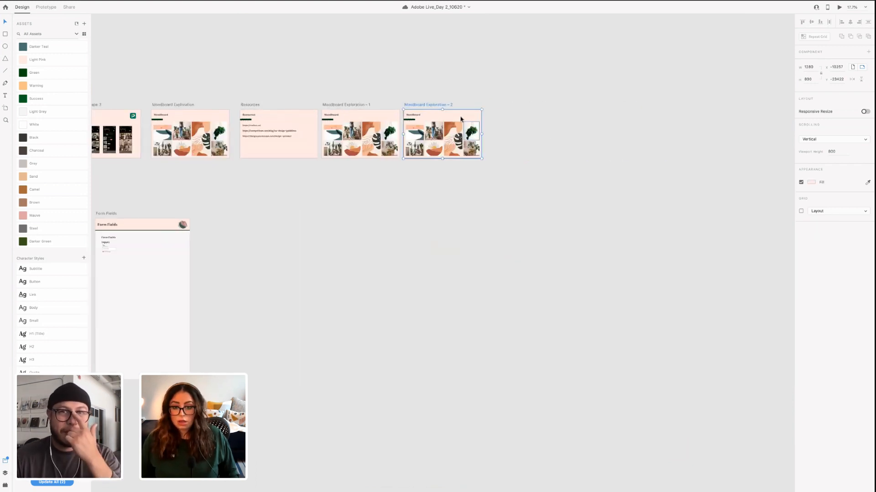
pyautogui.press('Delete')
pyautogui.moveTo(368, 104); pyautogui.dragTo(183, 234)
pyautogui.scroll(-5, 229, 243)
pyautogui.hscroll(-3, 228, 243)
pyautogui.click(175, 163)
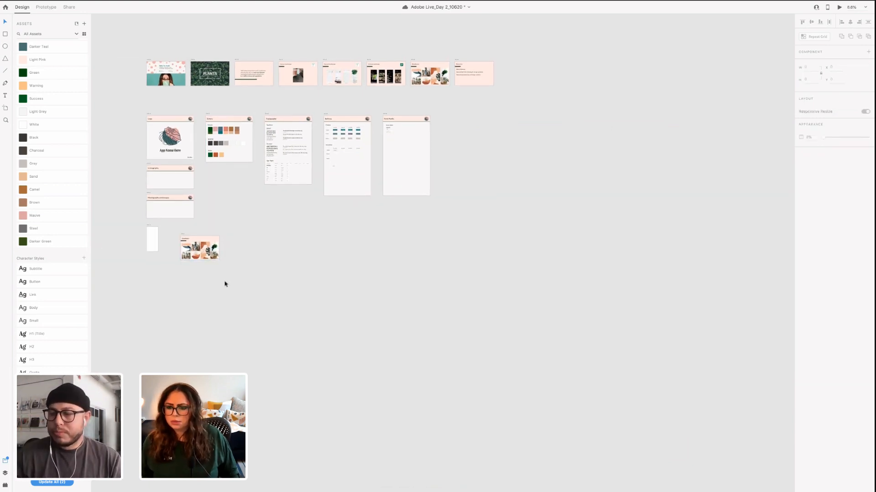
# Move the moodboard copy to the left of the blank iPhone artboard, with their top edges aligned
pyautogui.scroll(-1, 210, 221)
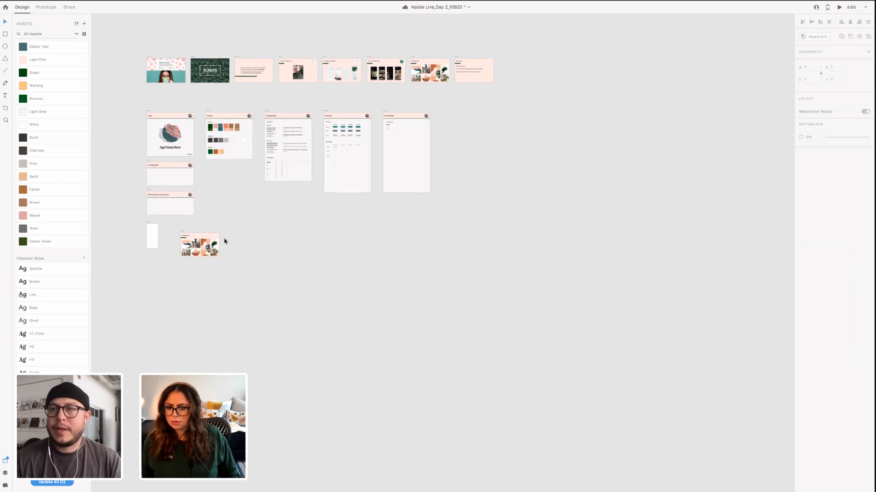
pyautogui.scroll(5, 251, 248)
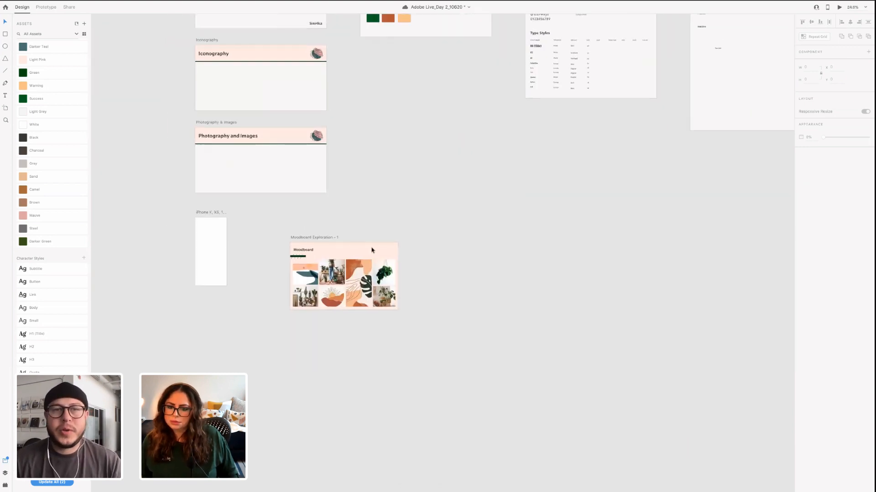
pyautogui.hscroll(-3, 372, 249)
pyautogui.moveTo(342, 256); pyautogui.dragTo(147, 234)
pyautogui.click(330, 278)
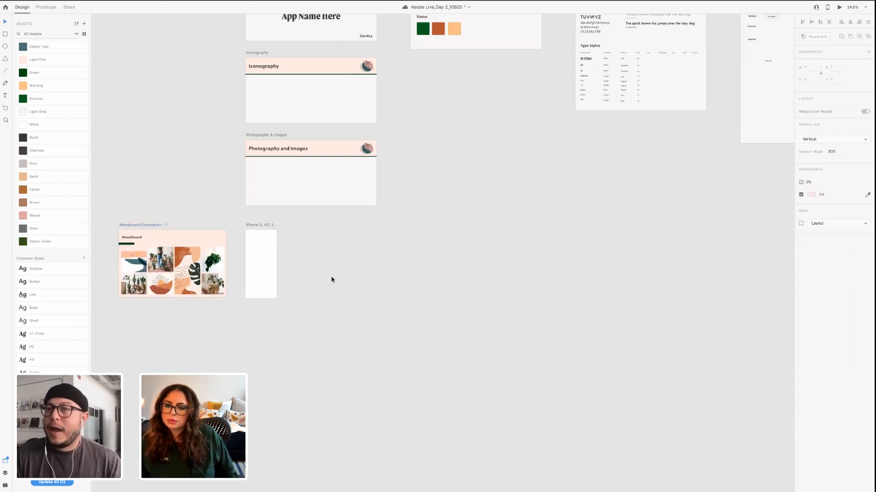
# Examine the moodboard copy alongside the blank iPhone artboard
pyautogui.scroll(2, 299, 250)
pyautogui.scroll(2, 319, 351)
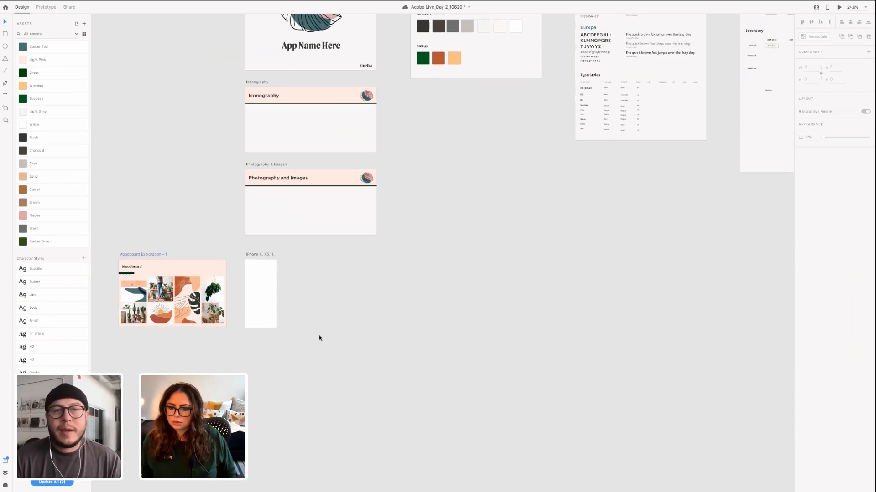
pyautogui.scroll(3, 265, 285)
pyautogui.scroll(5, 266, 285)
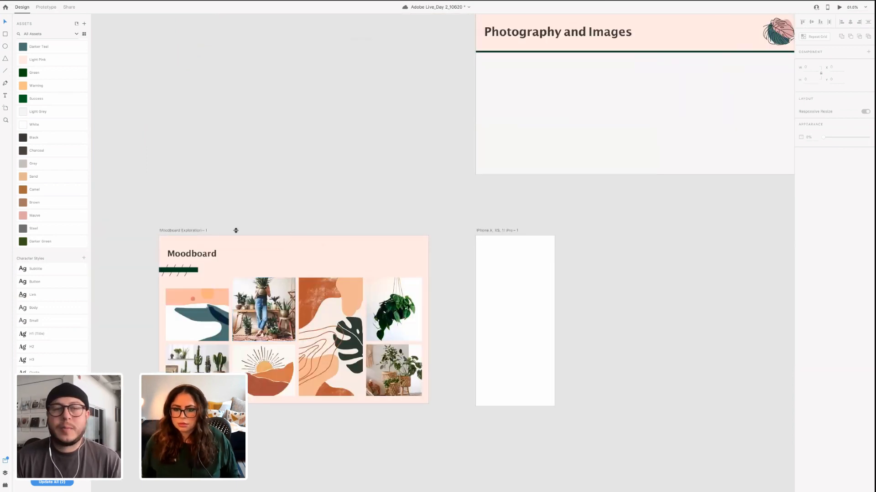
pyautogui.hscroll(3, 554, 310)
pyautogui.scroll(2, 553, 309)
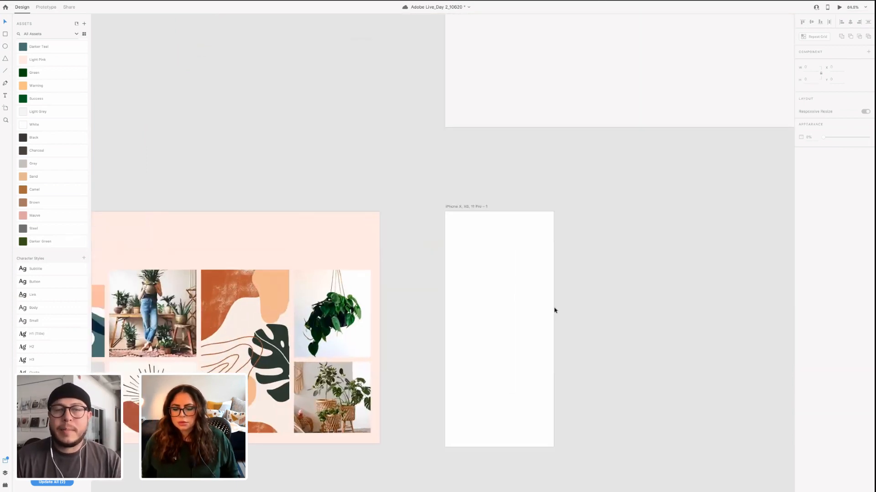
pyautogui.scroll(-1, 608, 313)
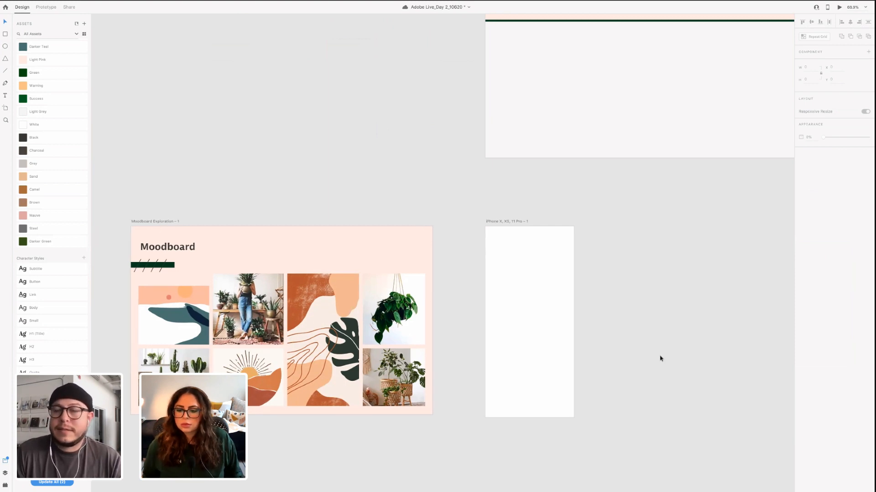
pyautogui.scroll(-3, 660, 358)
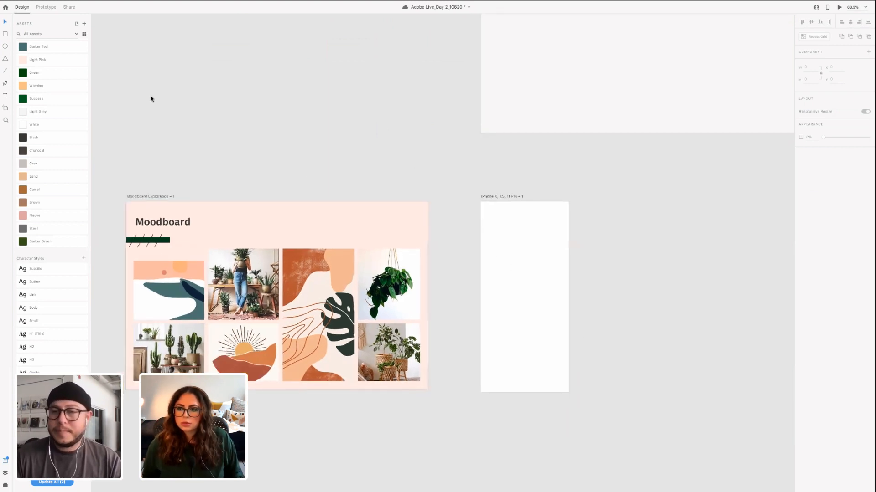
# Save the document and fill the blank iPhone X, XS, 11 Pro artboard with the Off White color asset
pyautogui.click(5, 473)
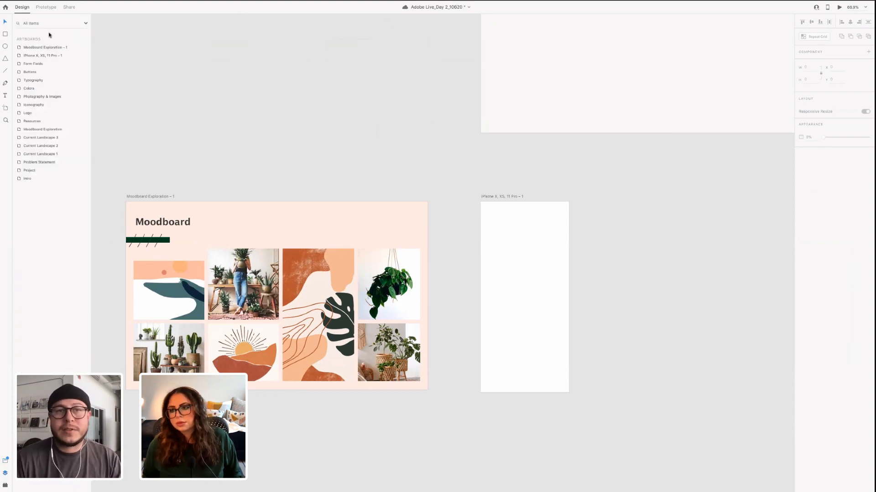
pyautogui.click(513, 197)
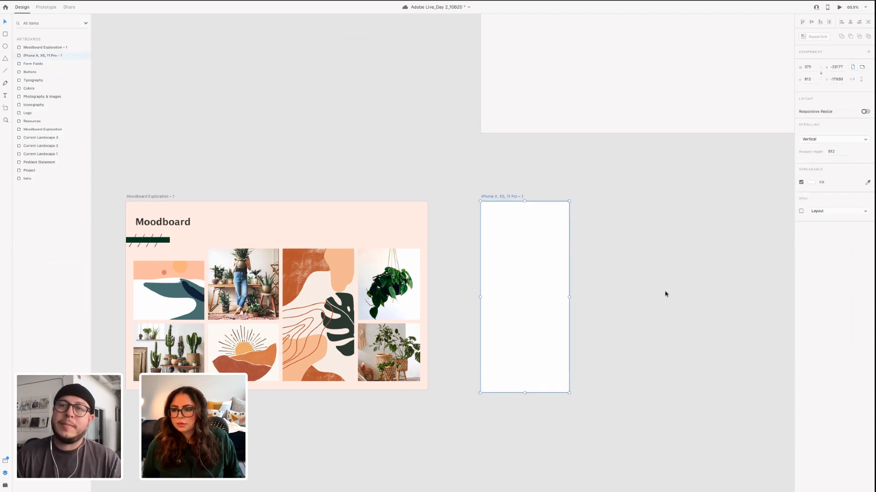
pyautogui.scroll(1, 690, 356)
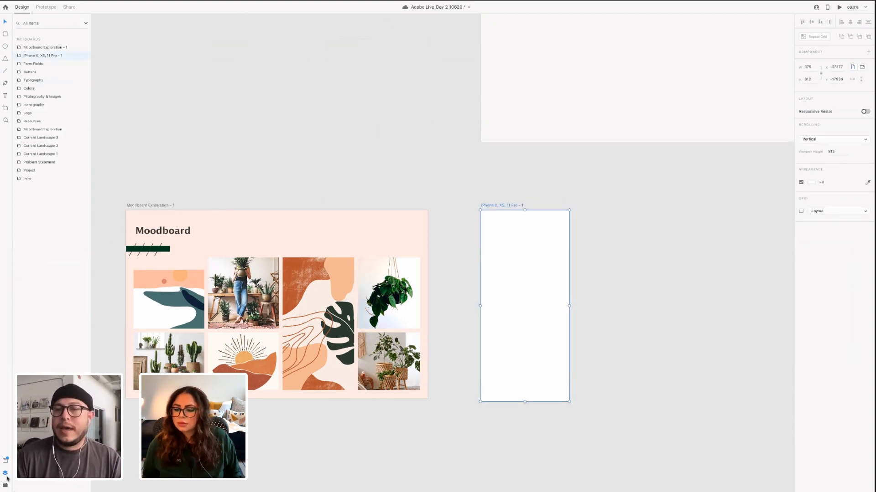
pyautogui.click(7, 459)
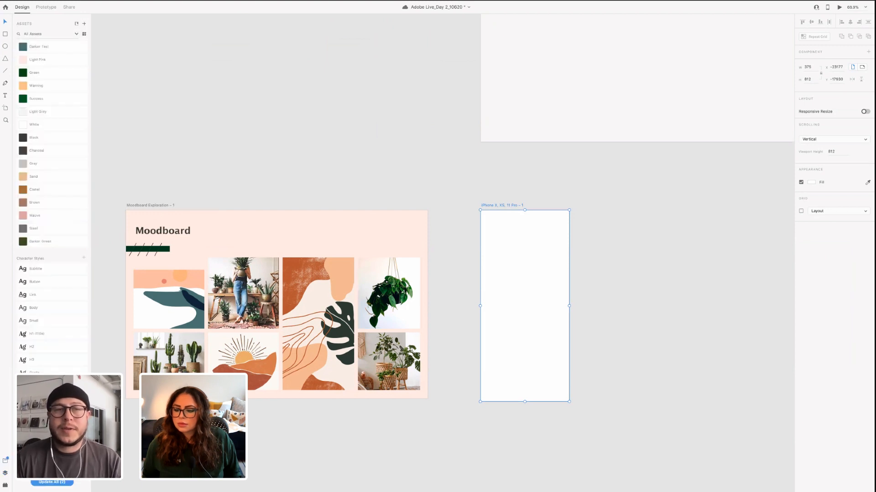
pyautogui.scroll(3, 78, 215)
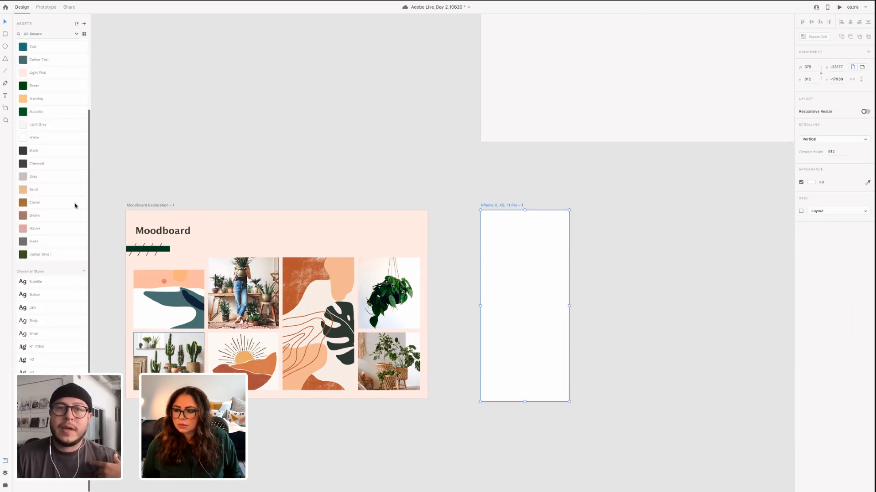
pyautogui.scroll(3, 47, 224)
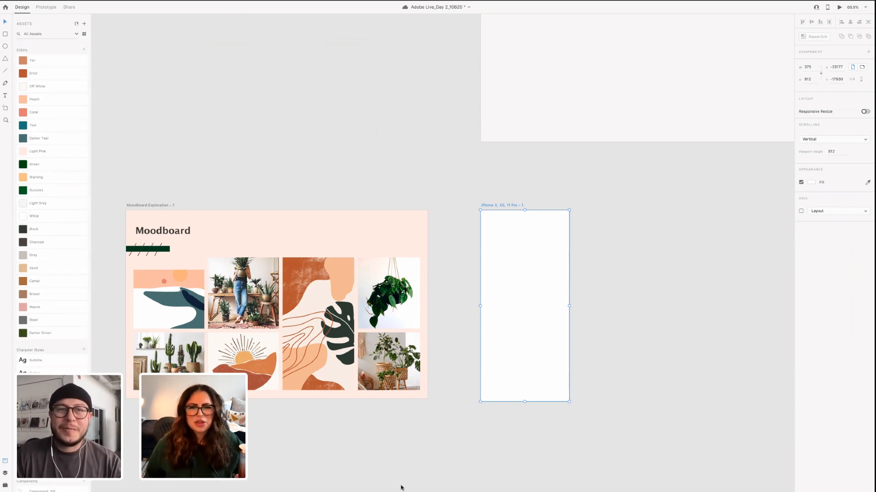
pyautogui.hotkey('ctrl', 's')
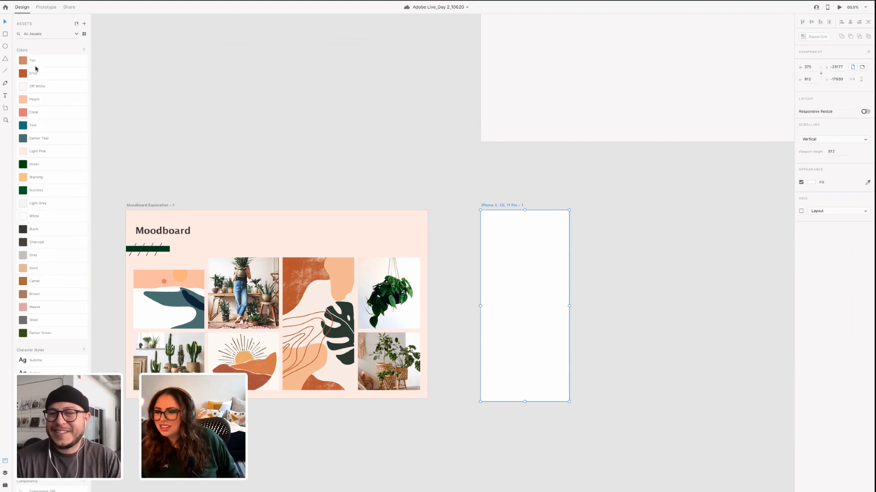
pyautogui.click(47, 87)
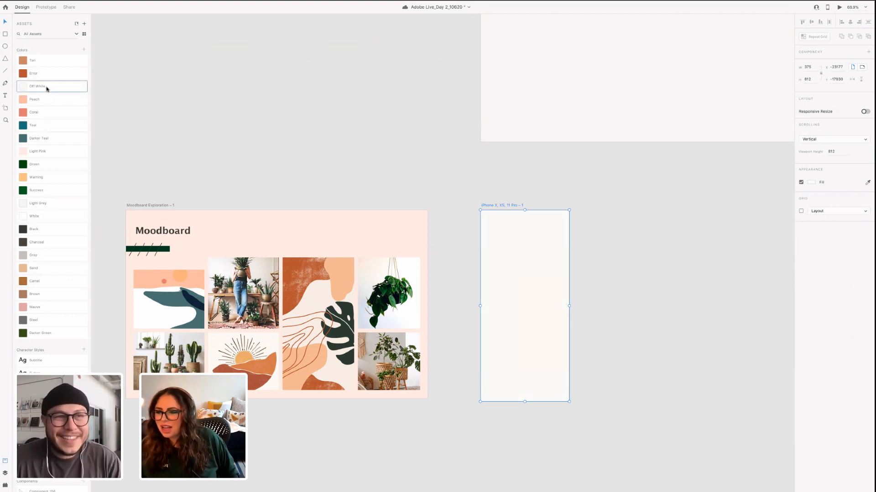
pyautogui.click(608, 300)
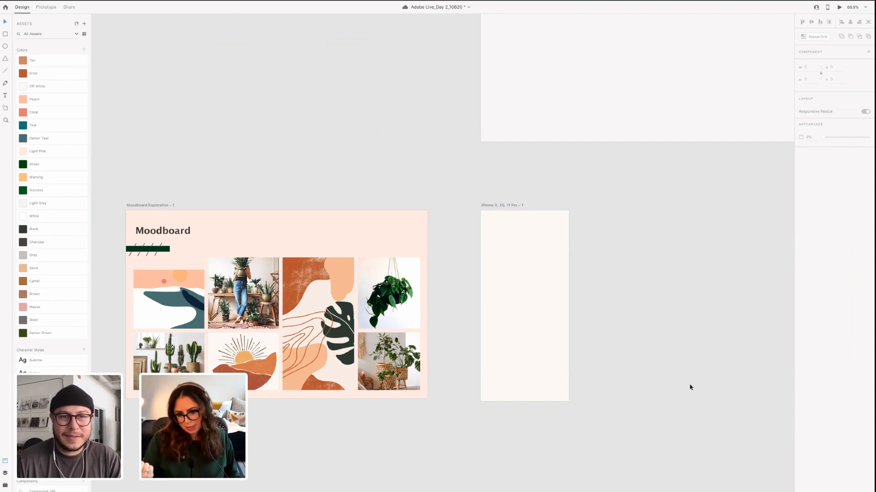
pyautogui.click(515, 207)
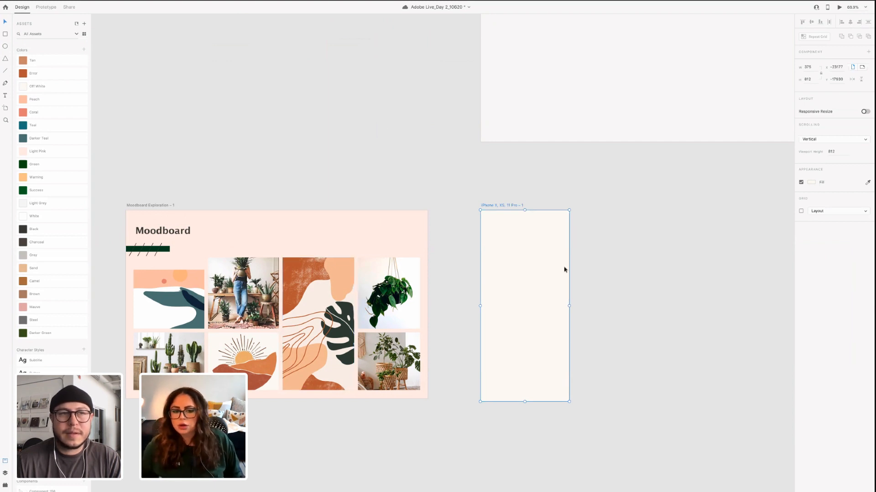
pyautogui.click(640, 411)
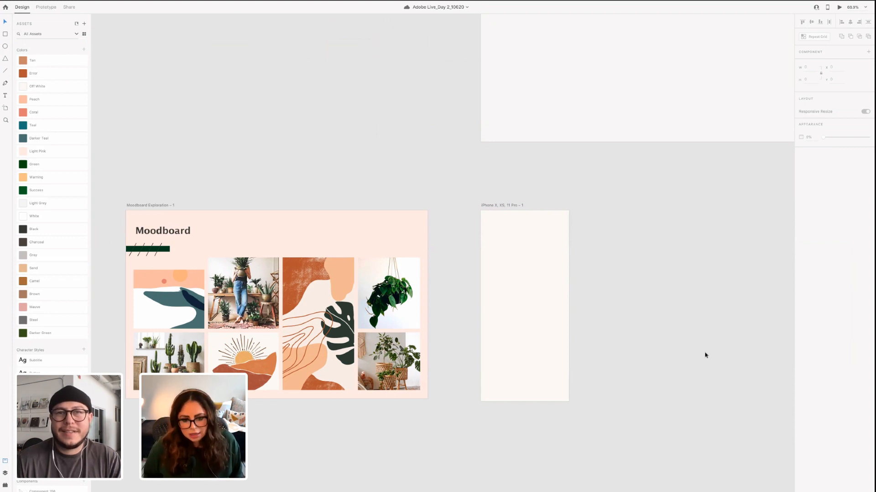
pyautogui.hscroll(-2, 703, 369)
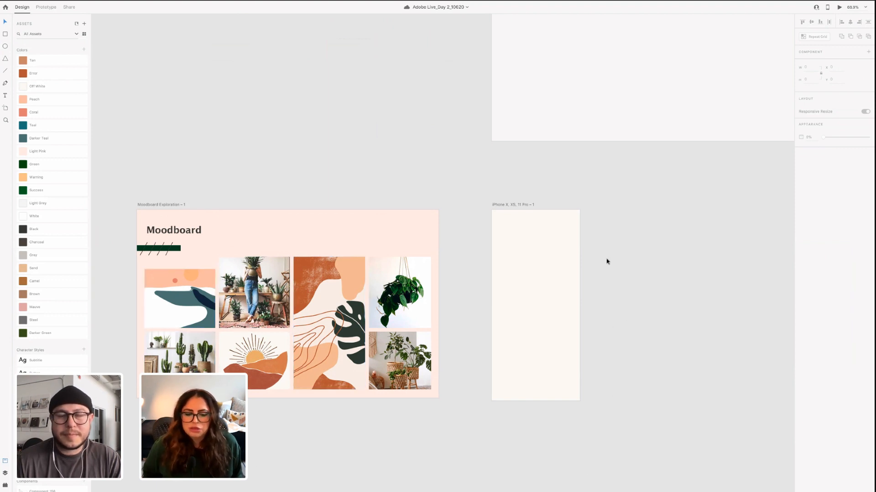
pyautogui.hscroll(2, 600, 290)
pyautogui.scroll(1, 601, 290)
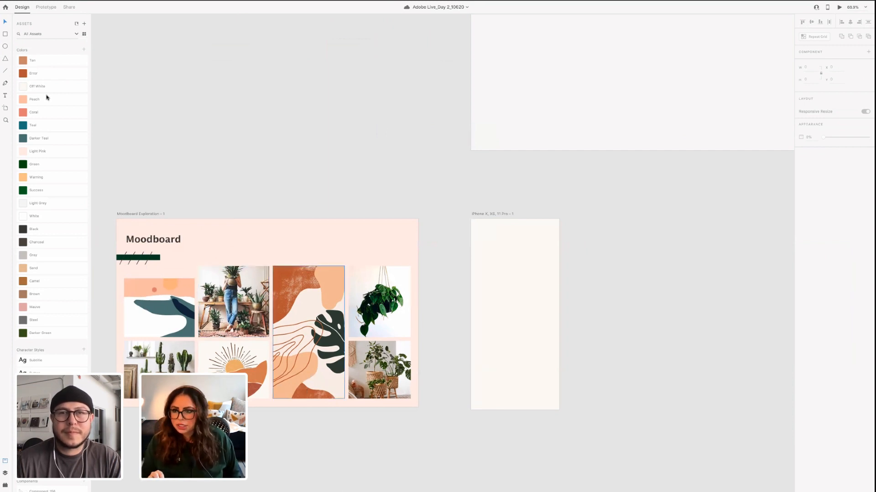
# Draw an open curved path with the Pen tool across the upper part of the iPhone artboard, ending at its top edge
pyautogui.click(9, 84)
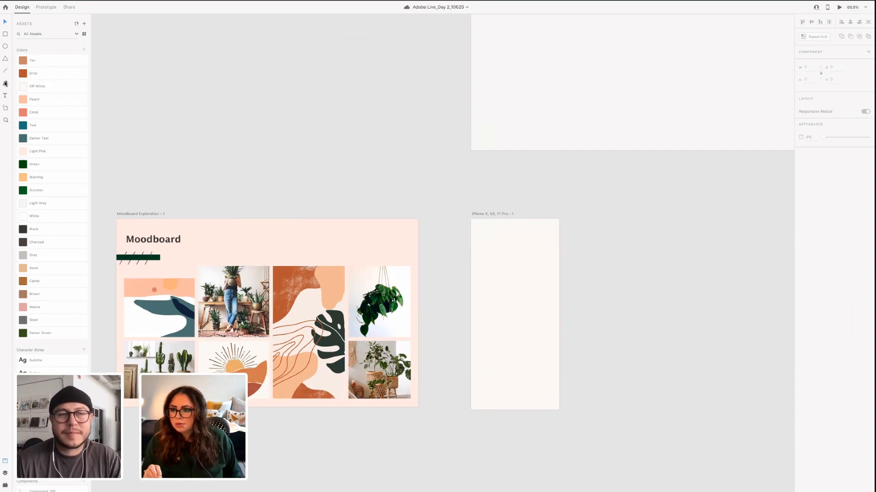
pyautogui.click(477, 278)
pyautogui.click(510, 261)
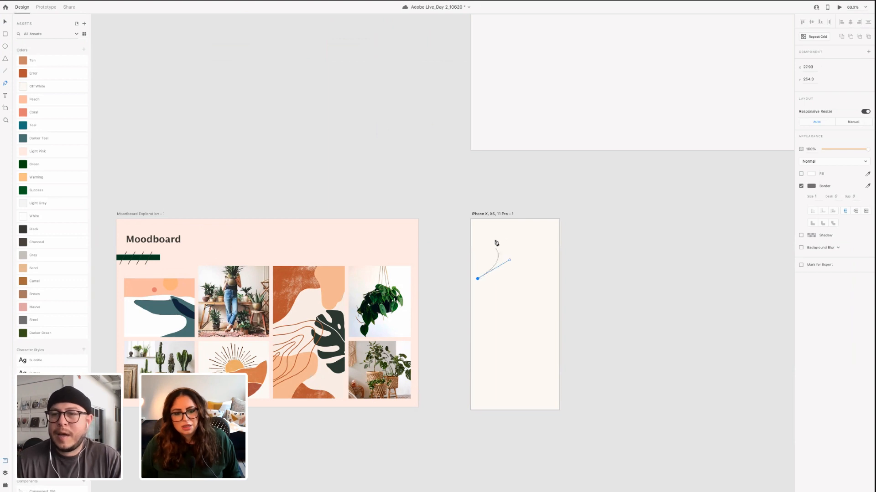
pyautogui.moveTo(495, 238)
pyautogui.mouseDown()
pyautogui.moveTo(511, 237)
pyautogui.moveTo(494, 231)
pyautogui.mouseUp()
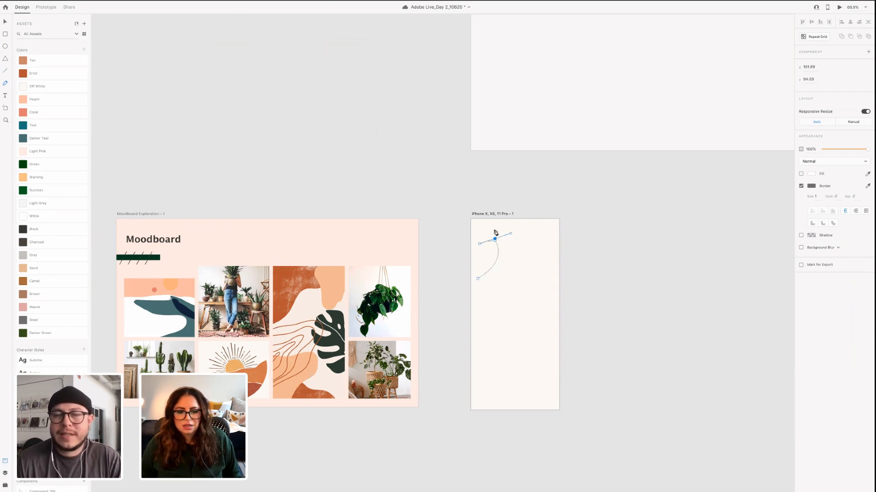
pyautogui.moveTo(463, 257); pyautogui.dragTo(462, 232)
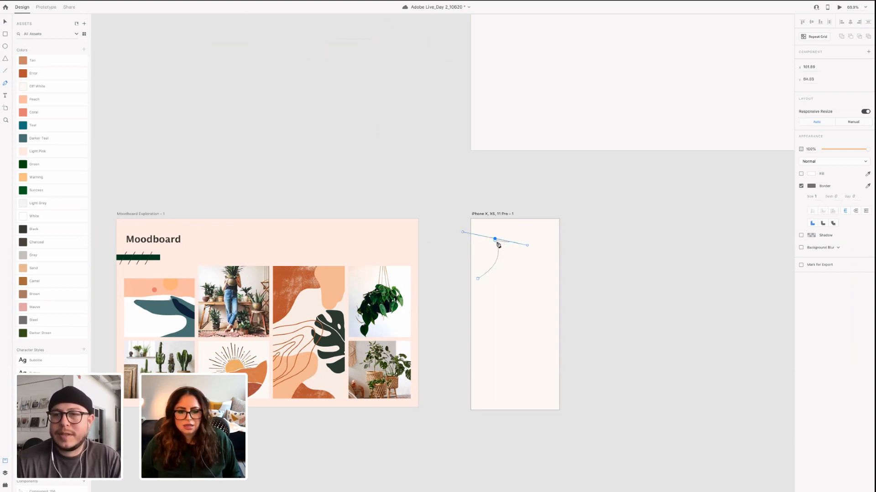
pyautogui.click(494, 239)
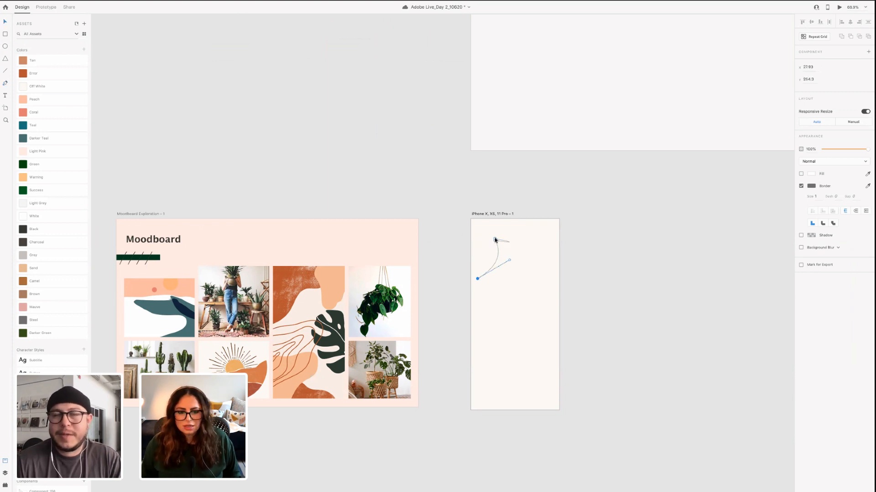
pyautogui.moveTo(540, 227); pyautogui.dragTo(509, 282)
pyautogui.moveTo(540, 226); pyautogui.dragTo(536, 220)
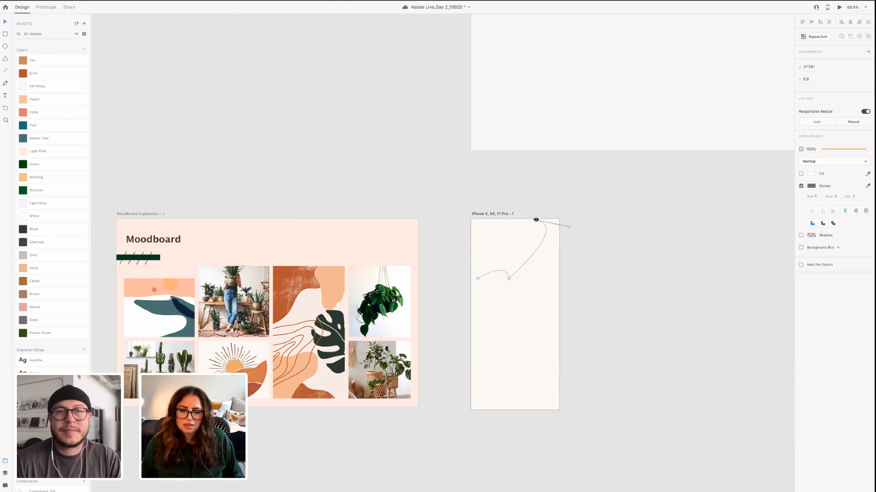
# Move the path's starting anchor slightly down and inward, and convert it to a corner point
pyautogui.click(524, 276)
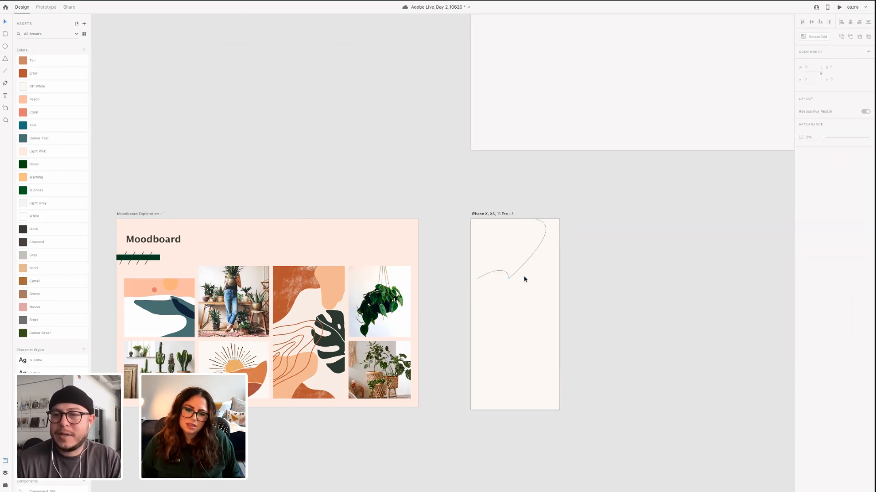
pyautogui.click(494, 274)
pyautogui.click(502, 272)
pyautogui.doubleClick(503, 272)
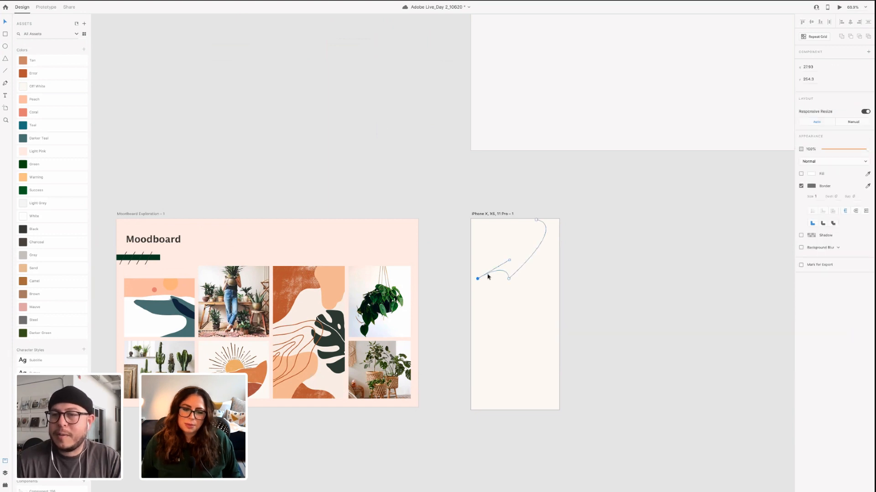
pyautogui.moveTo(477, 278)
pyautogui.mouseDown()
pyautogui.moveTo(472, 315)
pyautogui.moveTo(483, 287)
pyautogui.mouseUp()
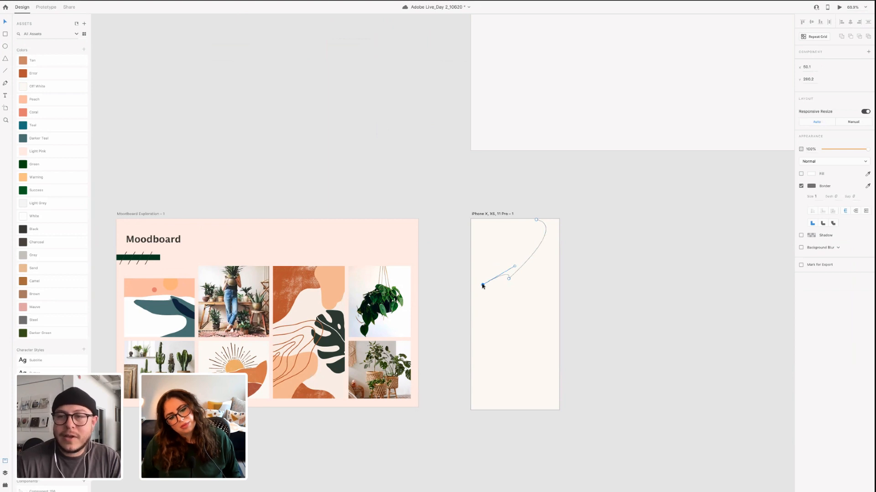
pyautogui.doubleClick(483, 285)
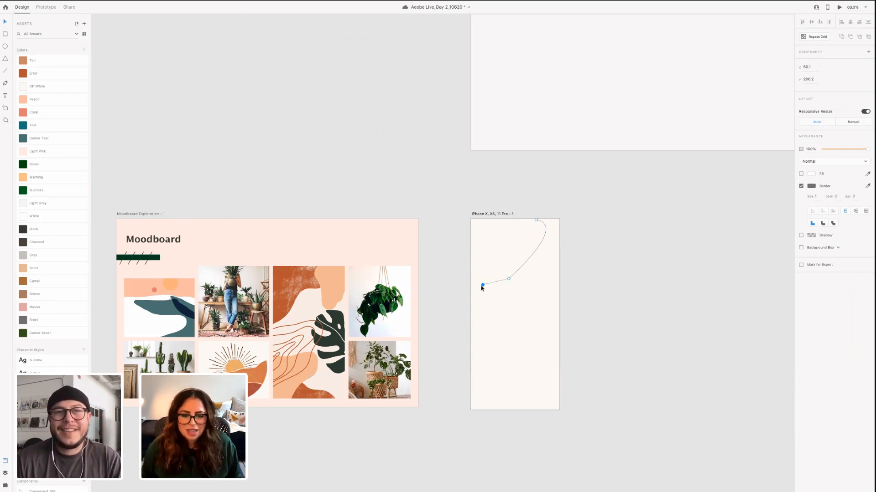
# Reshape the path into a smooth arch by repositioning its middle anchor and bringing its end anchor down from the artboard's top edge
pyautogui.click(504, 280)
pyautogui.moveTo(504, 280); pyautogui.dragTo(518, 268)
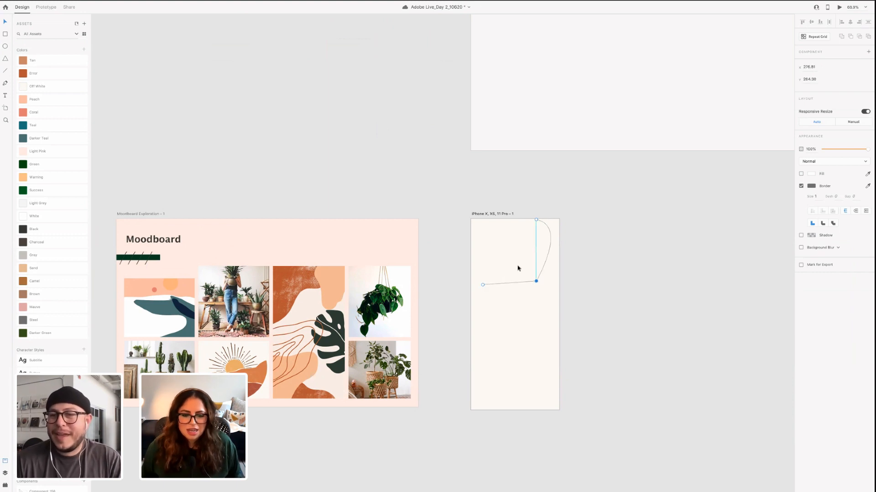
pyautogui.doubleClick(518, 267)
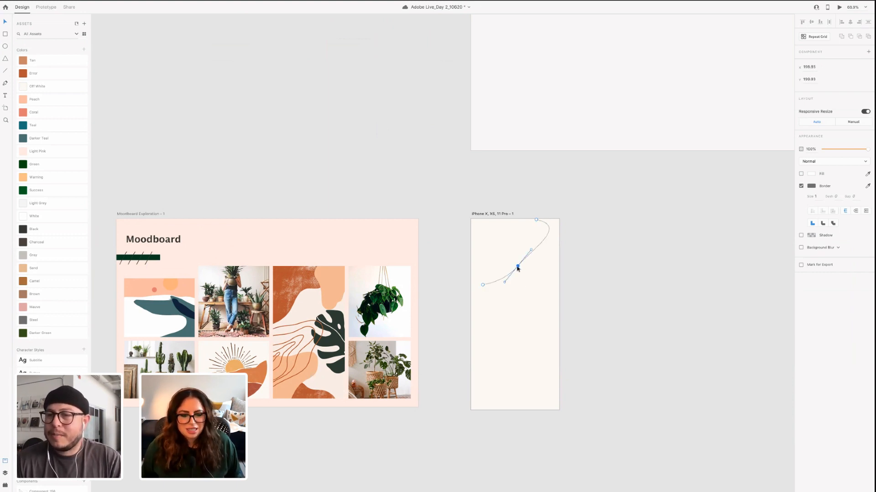
pyautogui.moveTo(518, 267); pyautogui.dragTo(532, 255)
pyautogui.click(544, 223)
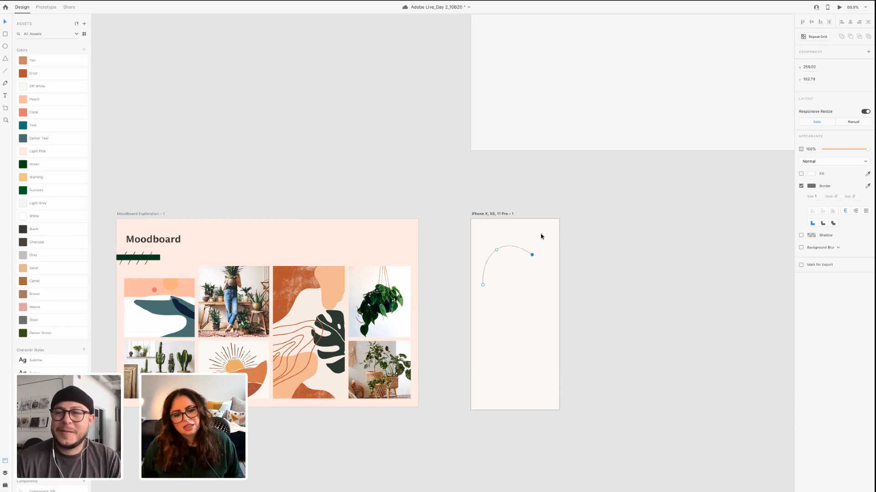
# Convert the arch's end anchor to a smooth point and raise it slightly
pyautogui.doubleClick(532, 256)
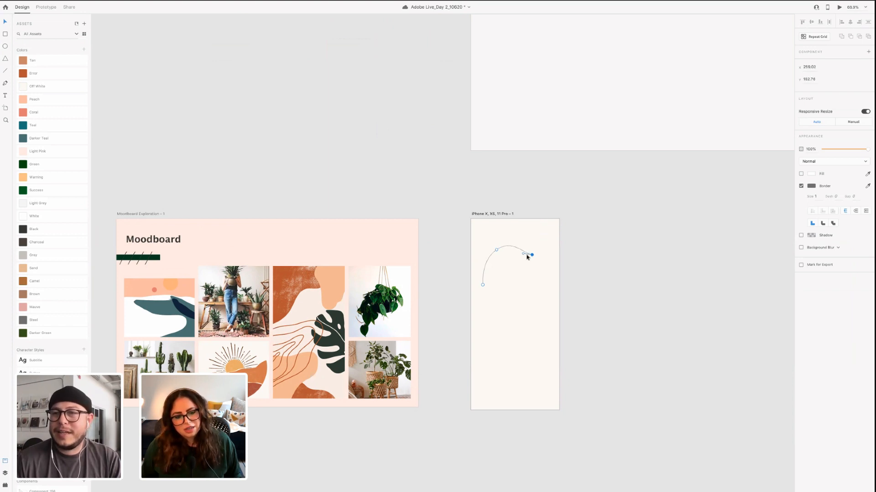
pyautogui.moveTo(523, 253); pyautogui.dragTo(530, 245)
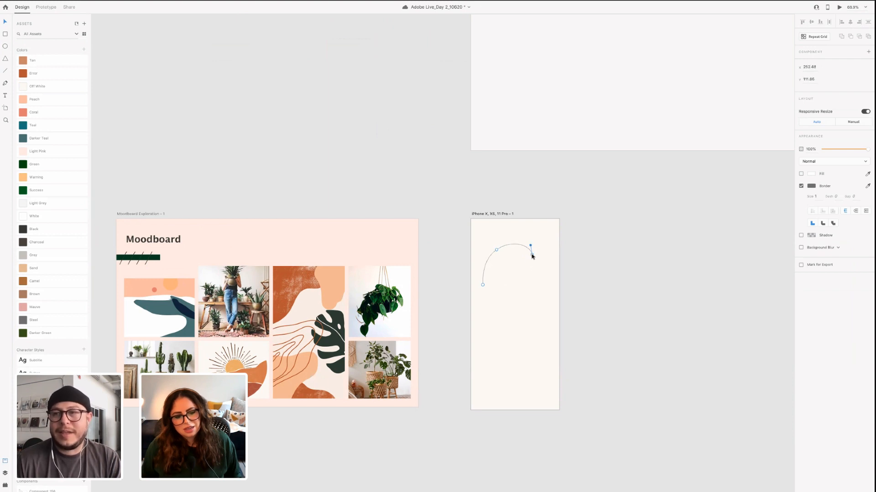
pyautogui.press('super+z')
pyautogui.press('super+z')
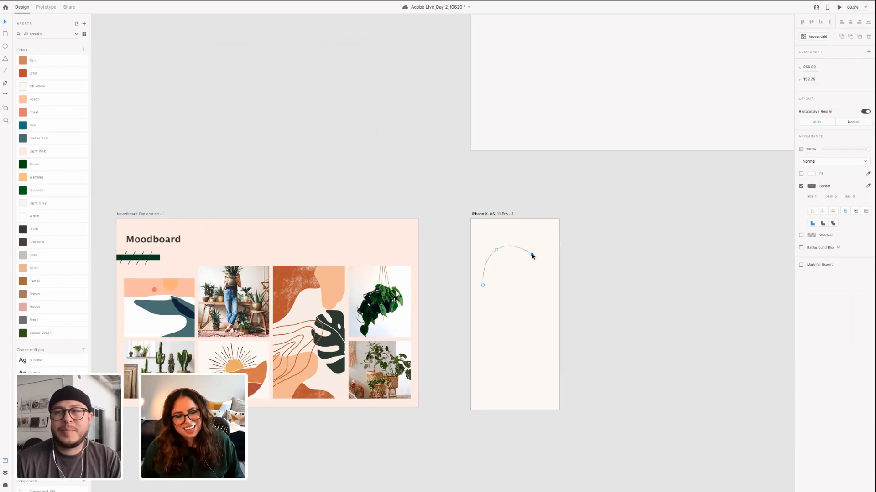
pyautogui.press('super+shift+z')
pyautogui.moveTo(532, 255); pyautogui.dragTo(532, 249)
pyautogui.doubleClick(532, 249)
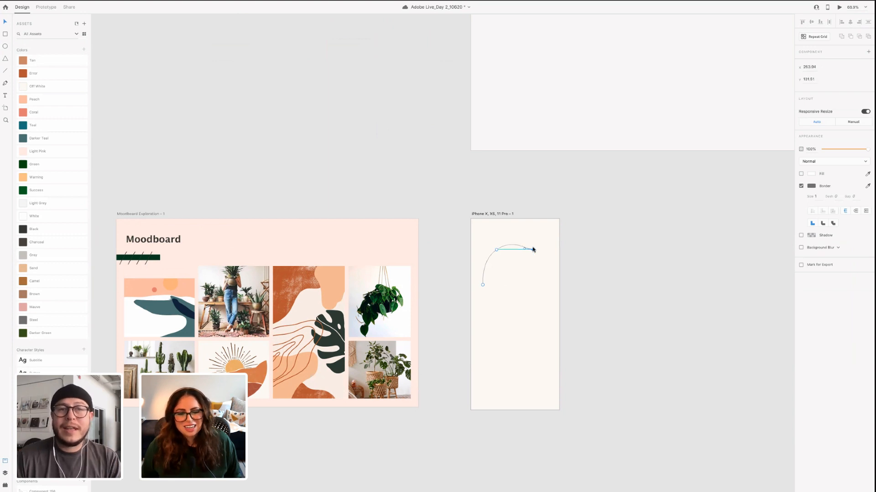
pyautogui.doubleClick(533, 249)
pyautogui.rightClick(533, 249)
pyautogui.click(532, 249)
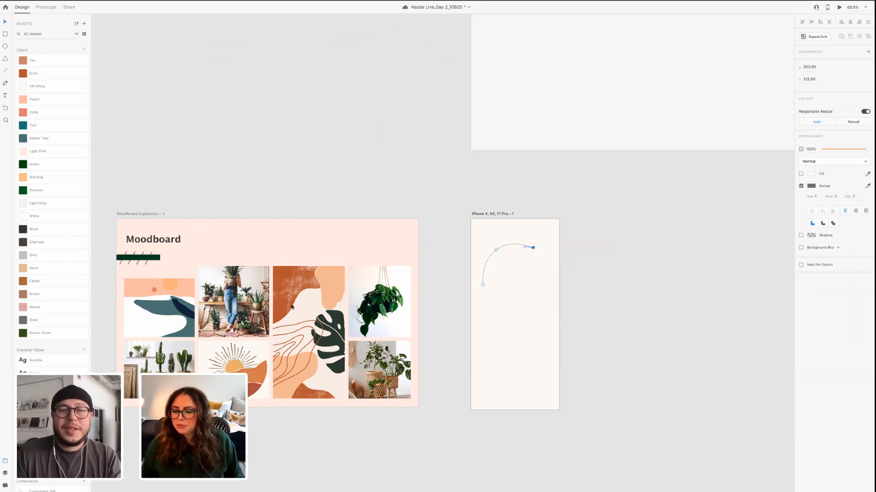
# Extend the arch with the Pen tool to the artboard's top edge, upper-left corner and left edge, and close the path at the arch's start
pyautogui.click(7, 82)
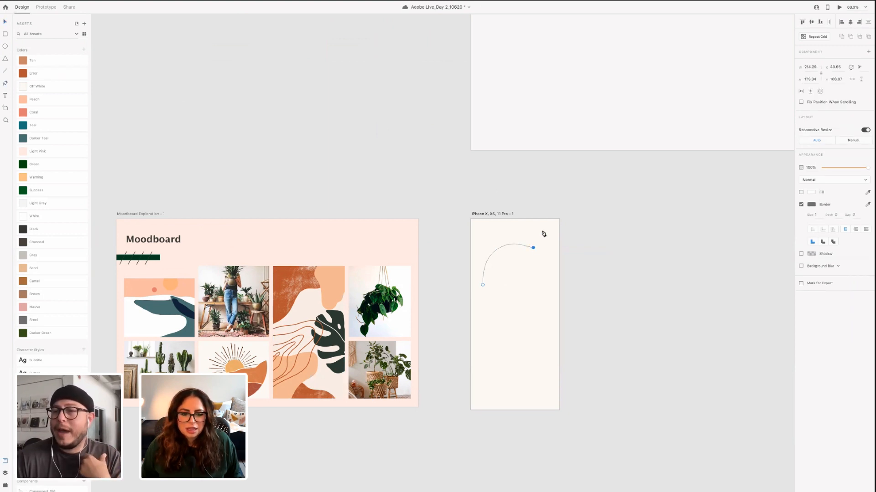
pyautogui.click(533, 248)
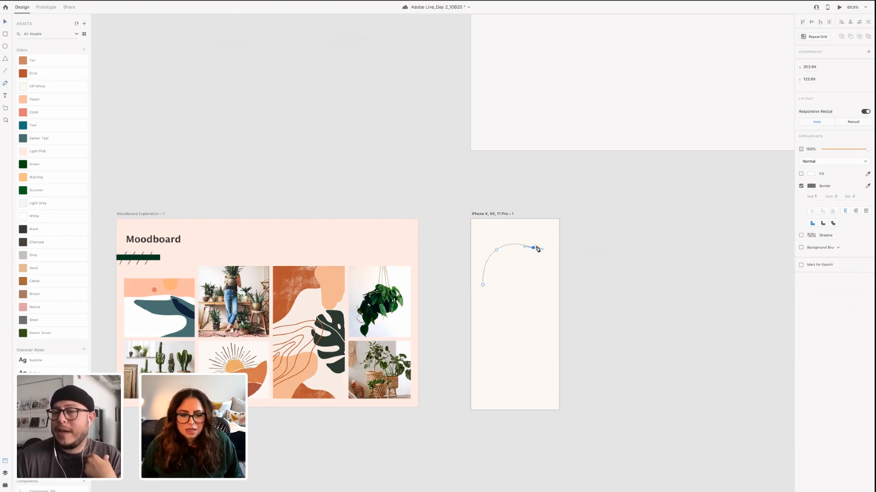
pyautogui.click(551, 220)
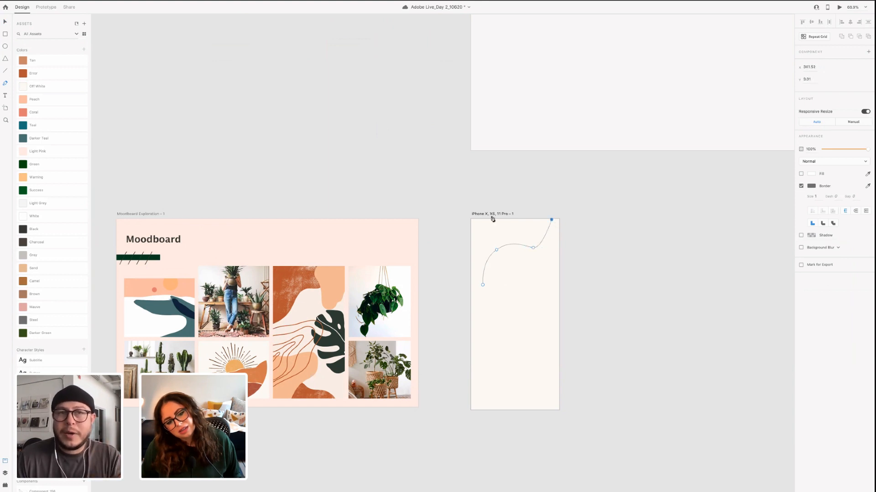
pyautogui.click(472, 221)
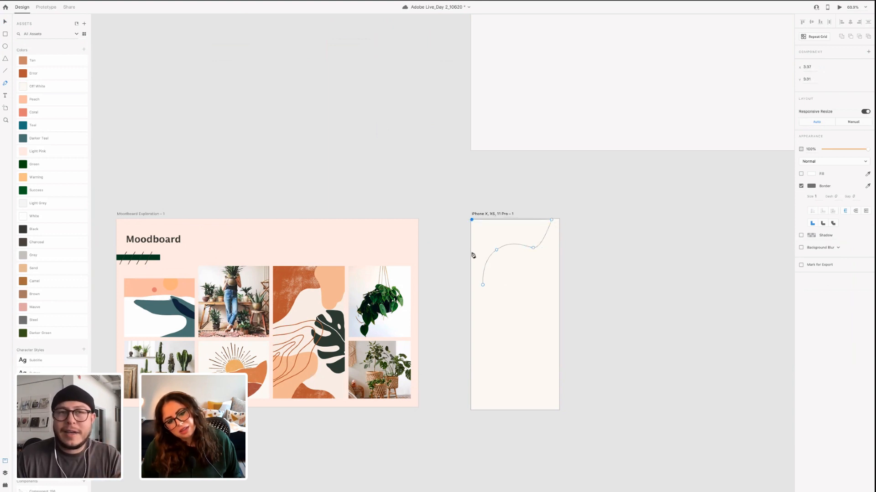
pyautogui.click(470, 285)
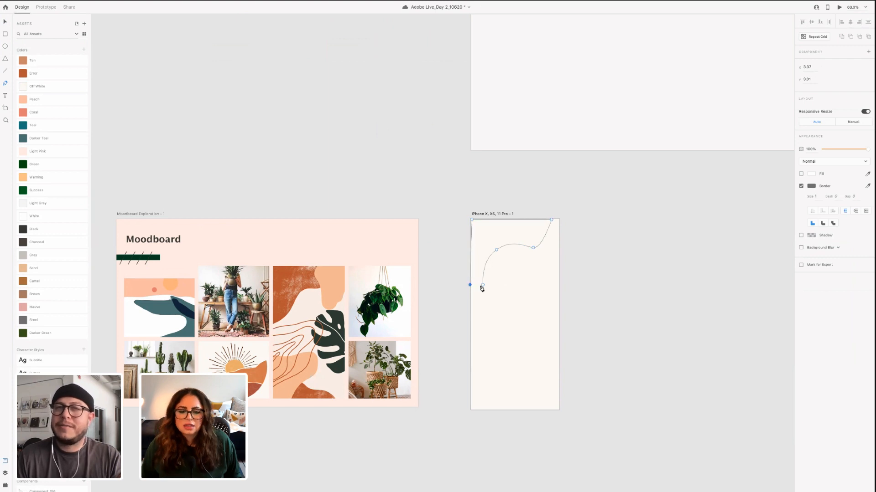
pyautogui.click(482, 285)
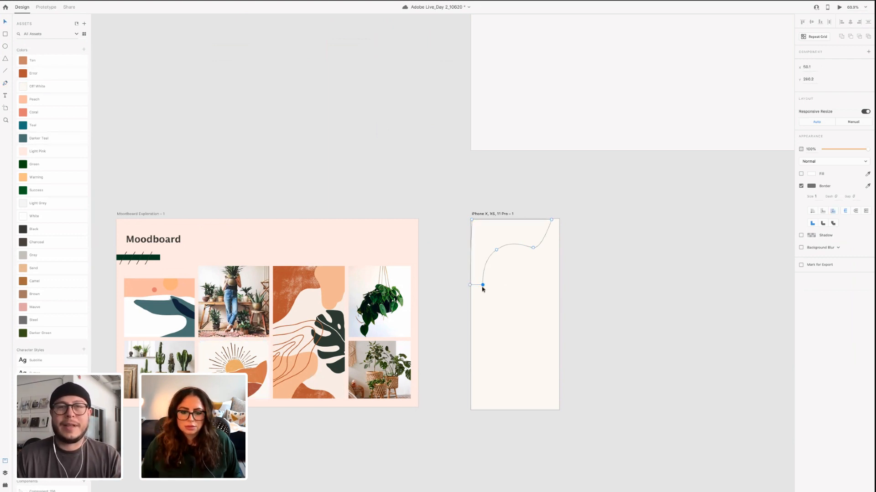
# Adjust the closed shape's lower inner anchor and move the whole shape slightly inward from the artboard's top and left edges
pyautogui.moveTo(483, 285); pyautogui.dragTo(485, 296)
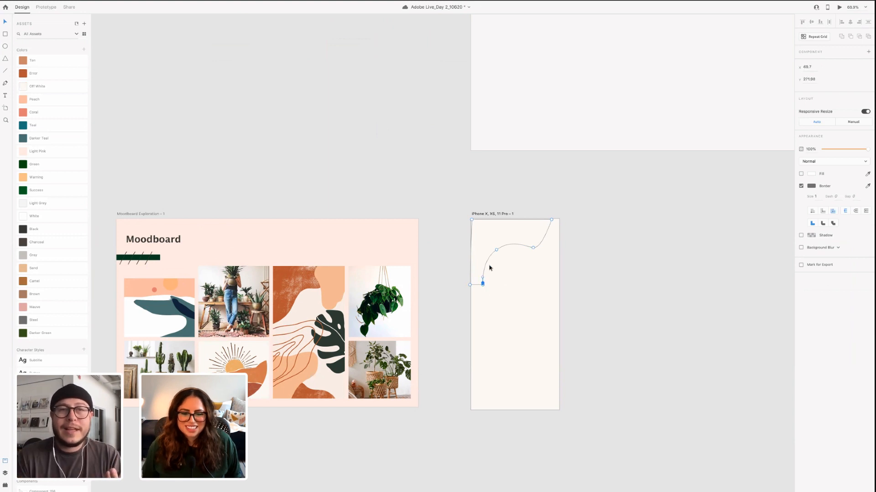
pyautogui.scroll(5, 487, 275)
pyautogui.scroll(-3, 454, 189)
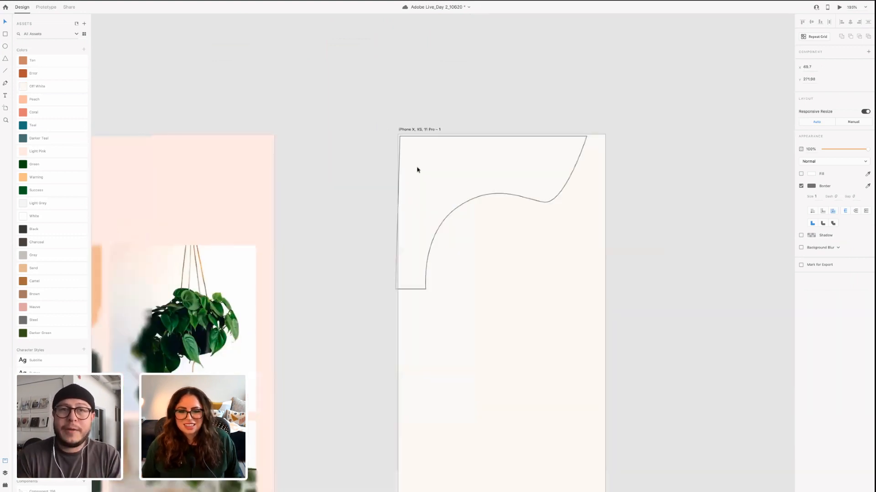
pyautogui.moveTo(430, 250); pyautogui.dragTo(439, 259)
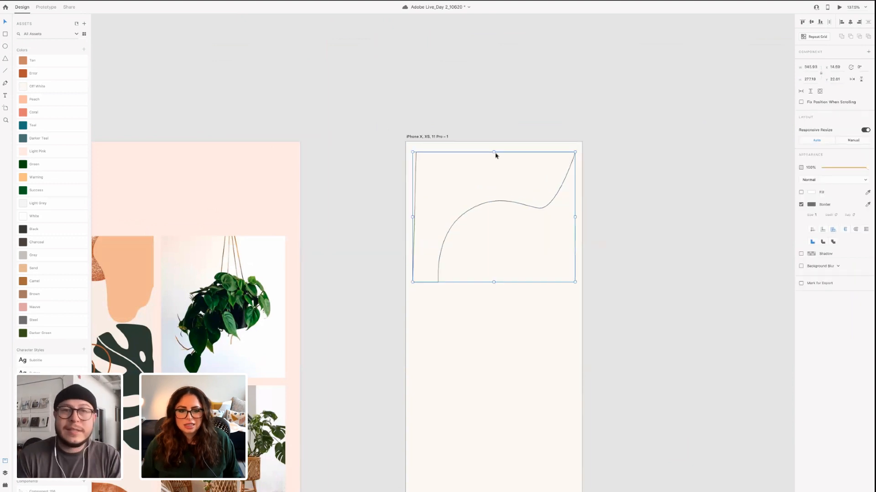
# Turn on the white fill for the closed organic shape on the iPhone artboard
pyautogui.click(420, 153)
pyautogui.click(419, 152)
pyautogui.click(418, 153)
pyautogui.click(418, 152)
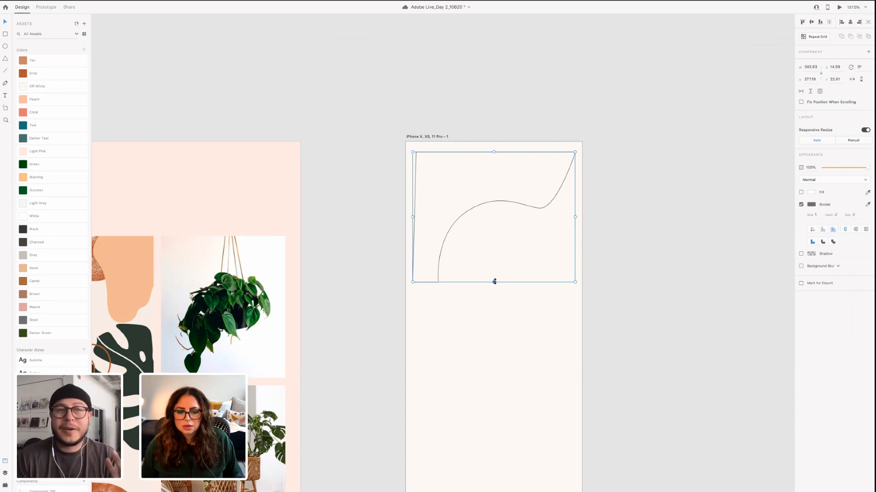
pyautogui.doubleClick(453, 217)
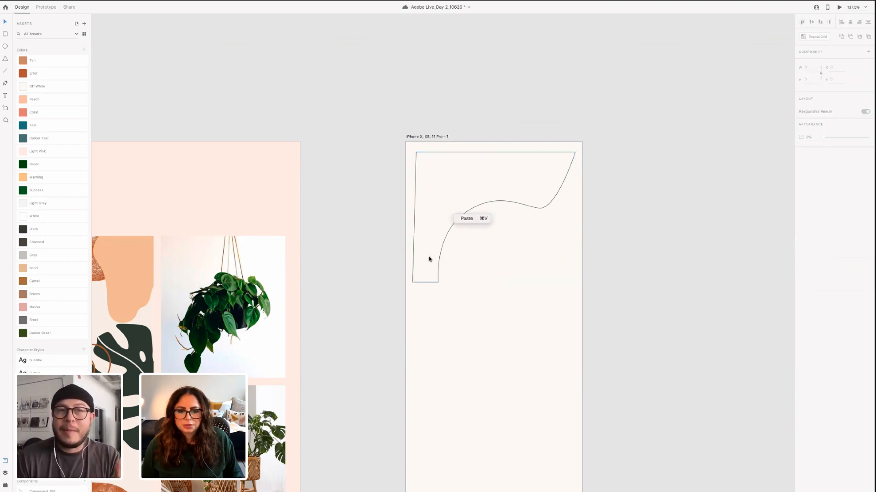
pyautogui.press('Escape')
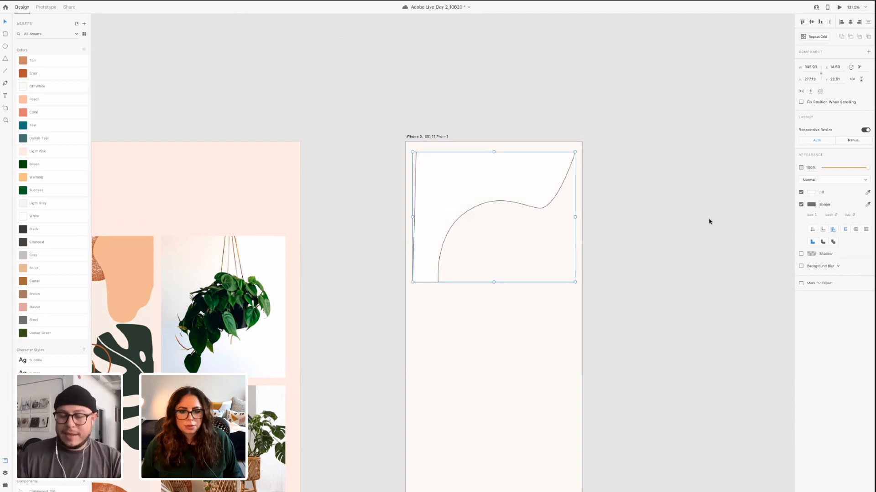
# Raise the shape's right curve anchor and stretch its outer corner anchors just past the artboard's top, left and right edges
pyautogui.doubleClick(467, 212)
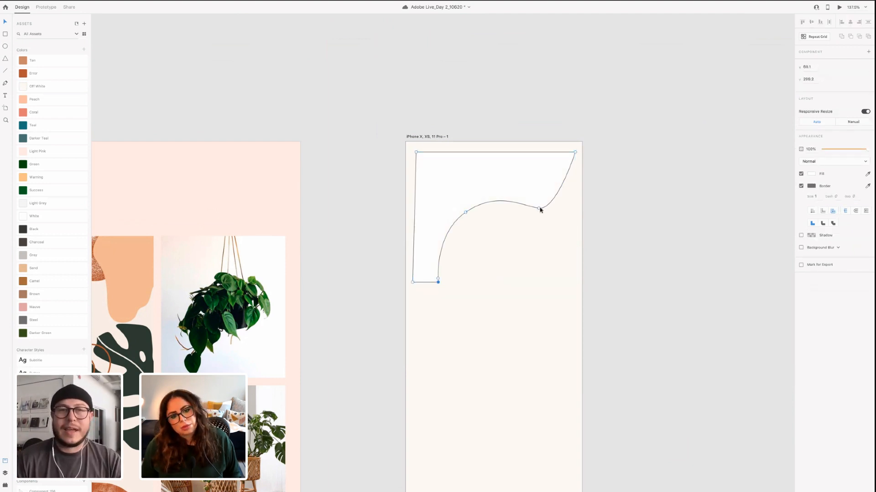
pyautogui.moveTo(539, 208); pyautogui.dragTo(544, 197)
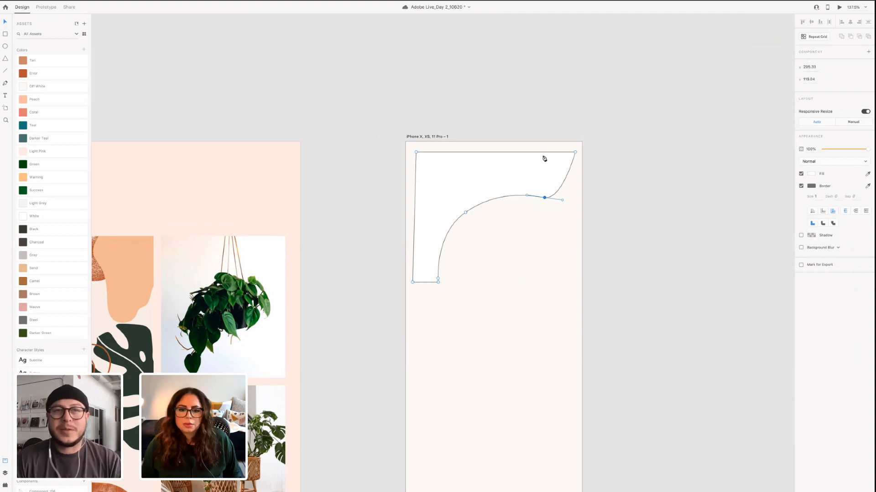
pyautogui.moveTo(416, 152)
pyautogui.mouseDown()
pyautogui.moveTo(390, 141)
pyautogui.moveTo(403, 142)
pyautogui.mouseUp()
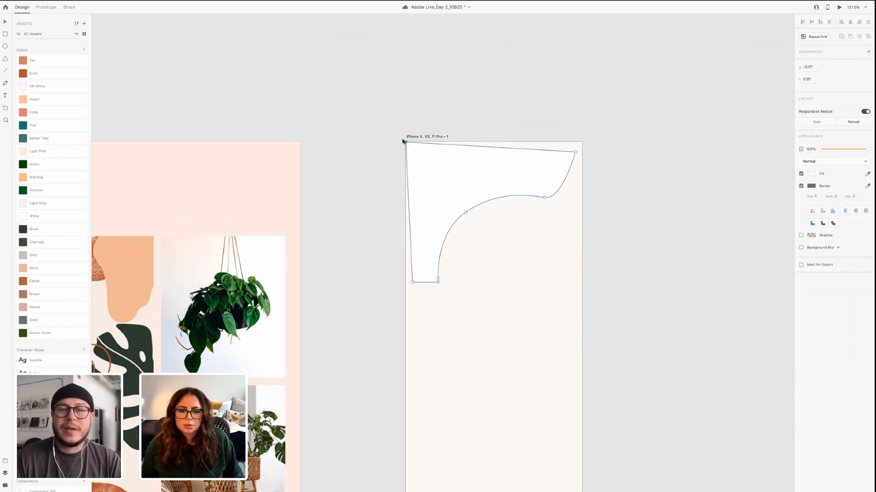
pyautogui.moveTo(576, 152); pyautogui.dragTo(585, 141)
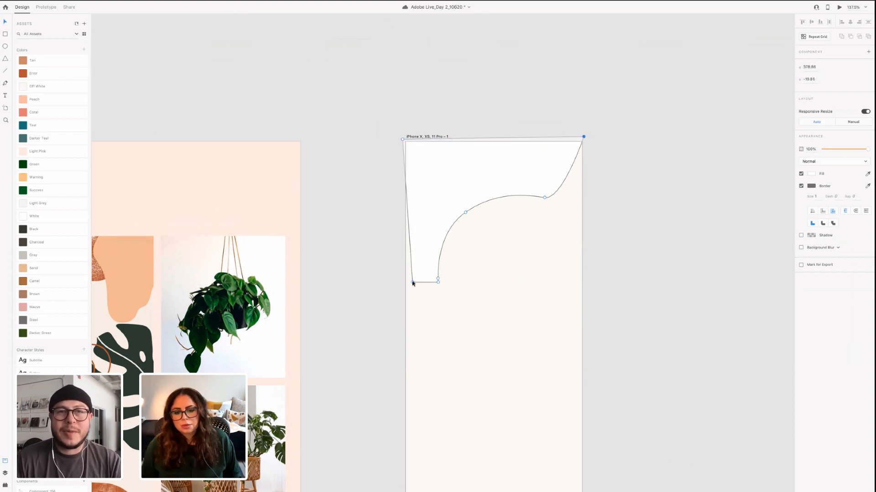
pyautogui.moveTo(412, 282); pyautogui.dragTo(400, 285)
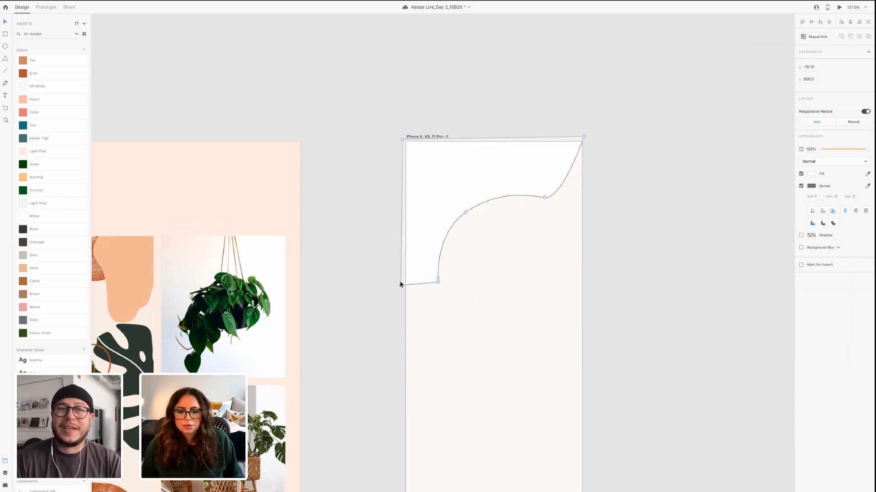
# Reposition the white shape's two lower inner anchors and add a rounded anchor on its bottom edge so the lower end bulges downward
pyautogui.click(439, 283)
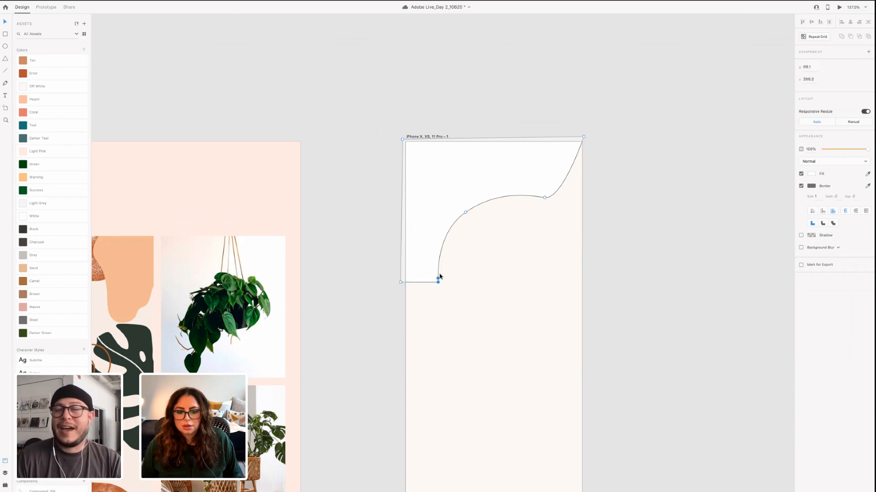
pyautogui.click(438, 270)
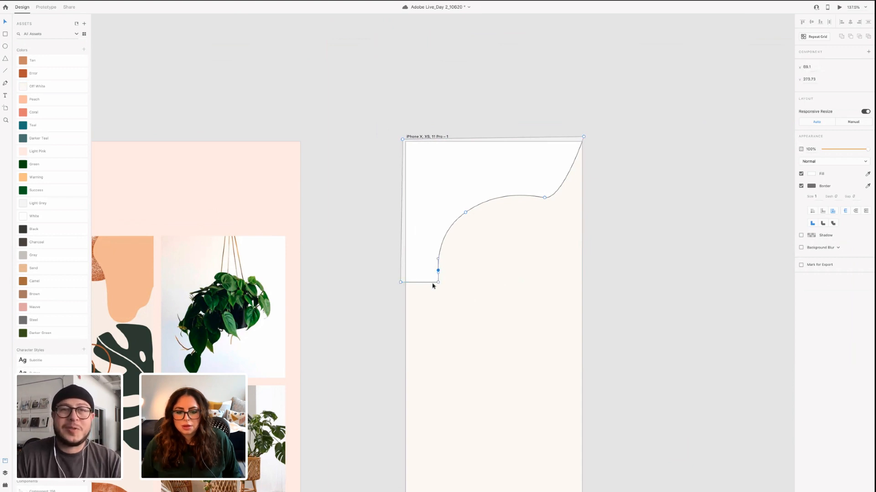
pyautogui.moveTo(433, 286); pyautogui.dragTo(443, 260)
pyautogui.doubleClick(430, 283)
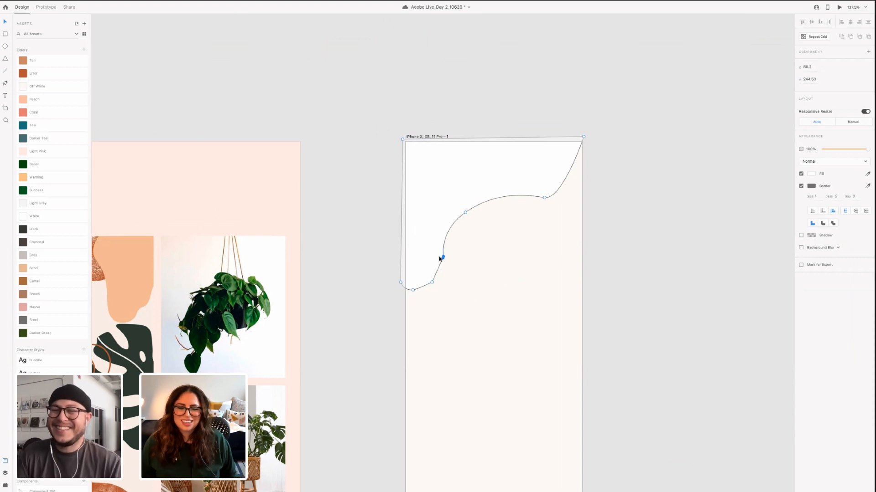
# Convert the shape's inner side anchor to a smooth point, shorten its handles, and raise the lower inner anchor slightly
pyautogui.click(455, 222)
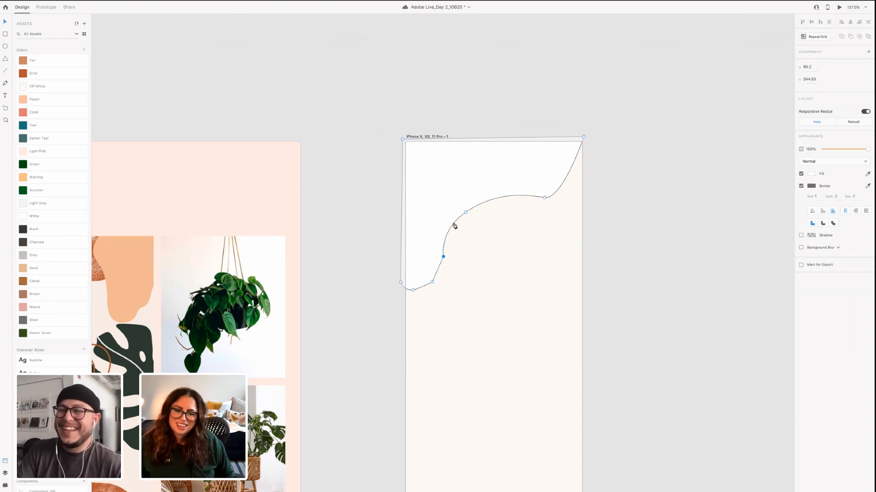
pyautogui.click(441, 256)
pyautogui.doubleClick(441, 255)
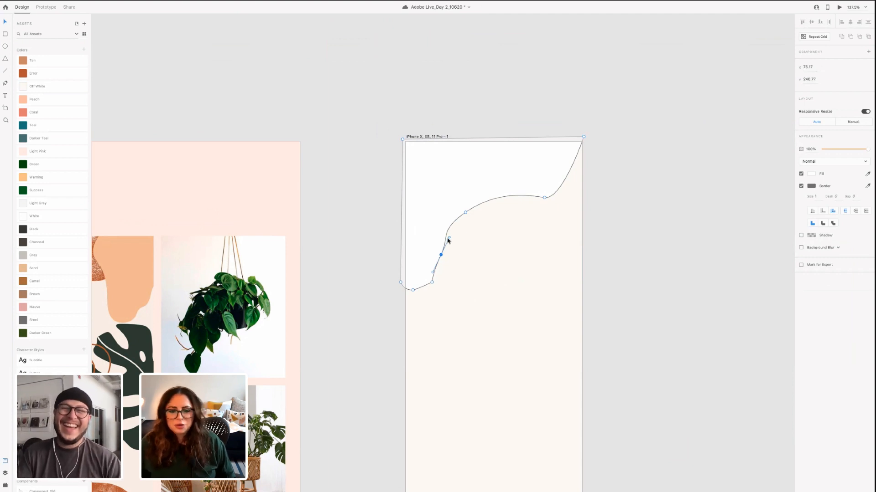
pyautogui.press('Escape')
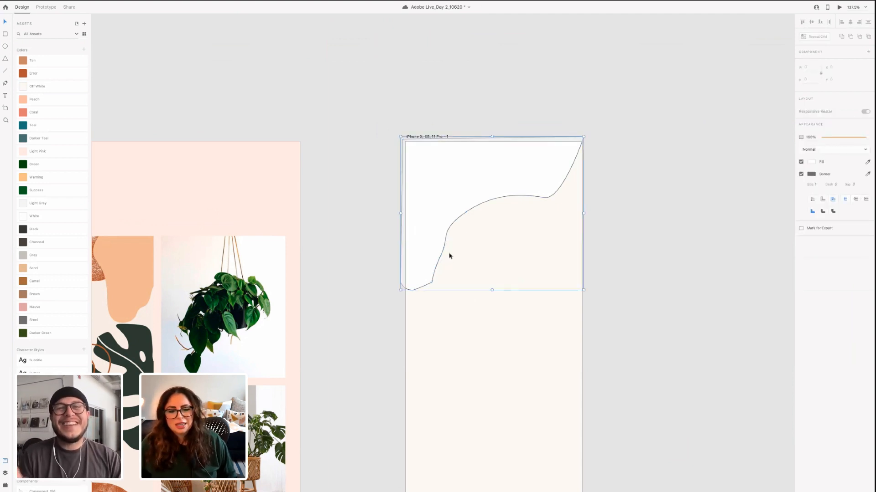
pyautogui.doubleClick(440, 257)
pyautogui.click(440, 256)
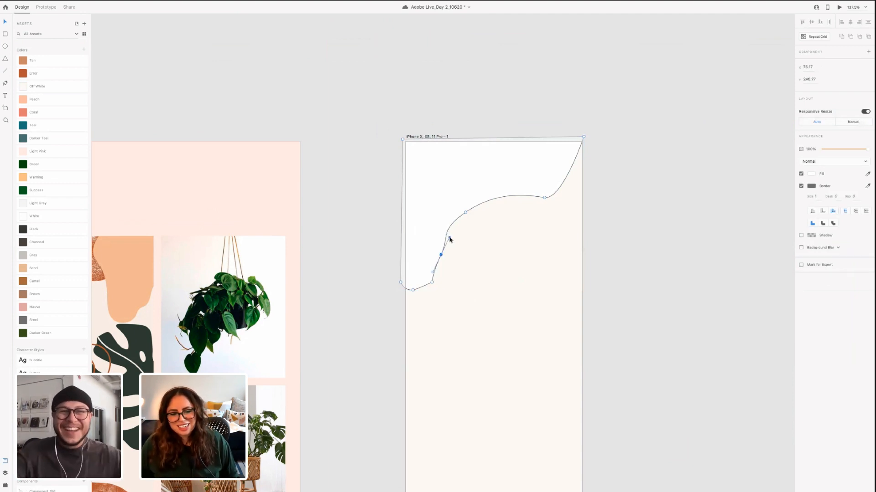
pyautogui.moveTo(446, 245); pyautogui.dragTo(445, 245)
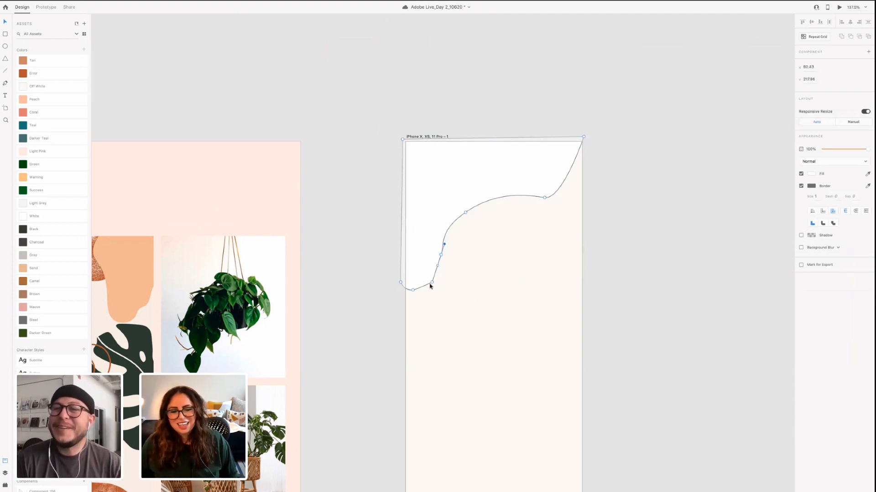
pyautogui.moveTo(433, 280); pyautogui.dragTo(436, 272)
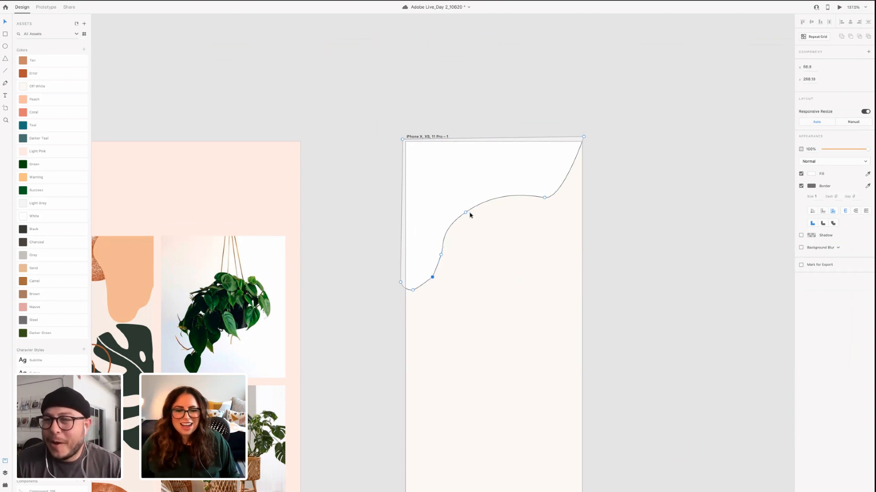
# Move the arch's upper anchor up and outward to the left, and smooth the right curve anchor with gently sloped handles
pyautogui.moveTo(467, 214); pyautogui.dragTo(470, 203)
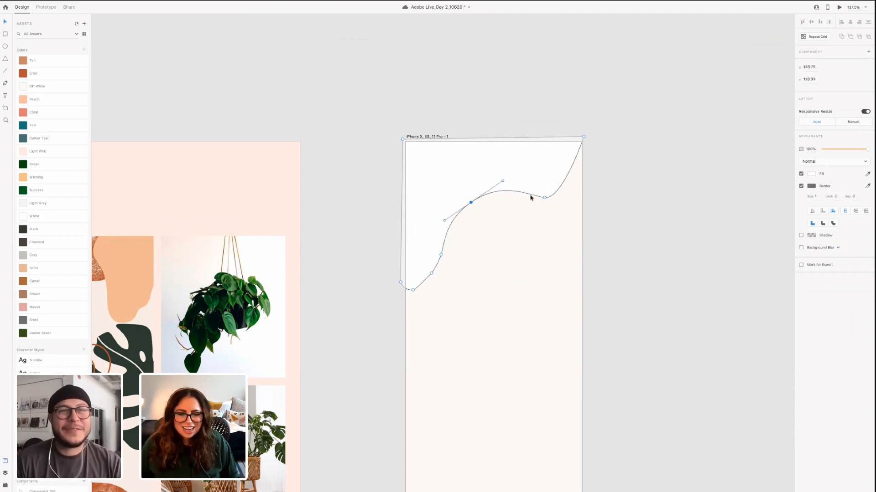
pyautogui.click(545, 198)
pyautogui.doubleClick(544, 198)
pyautogui.doubleClick(544, 199)
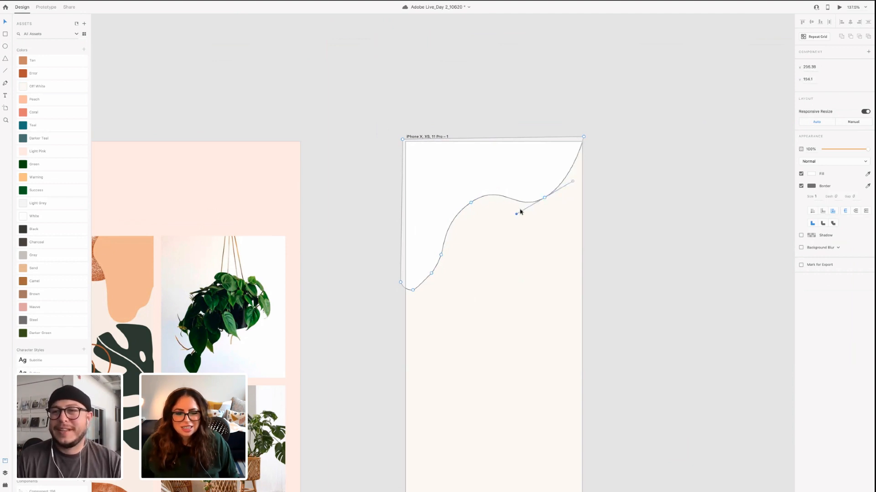
pyautogui.moveTo(520, 211); pyautogui.dragTo(522, 206)
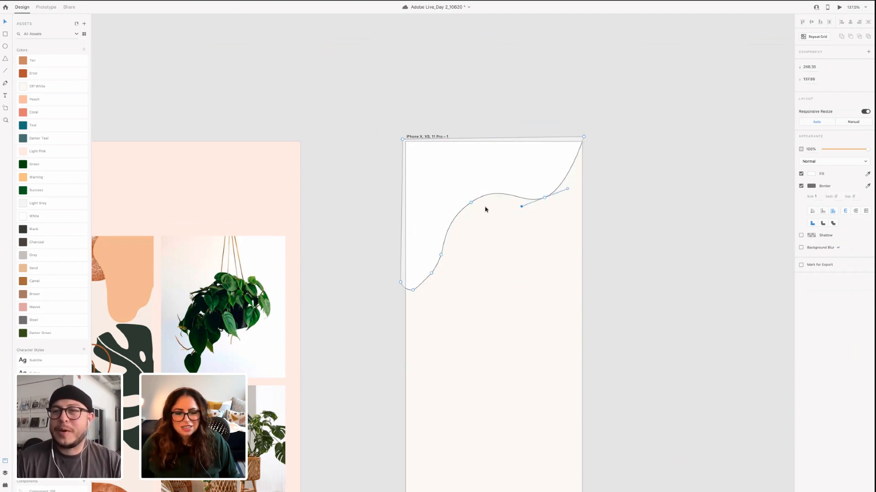
pyautogui.doubleClick(459, 202)
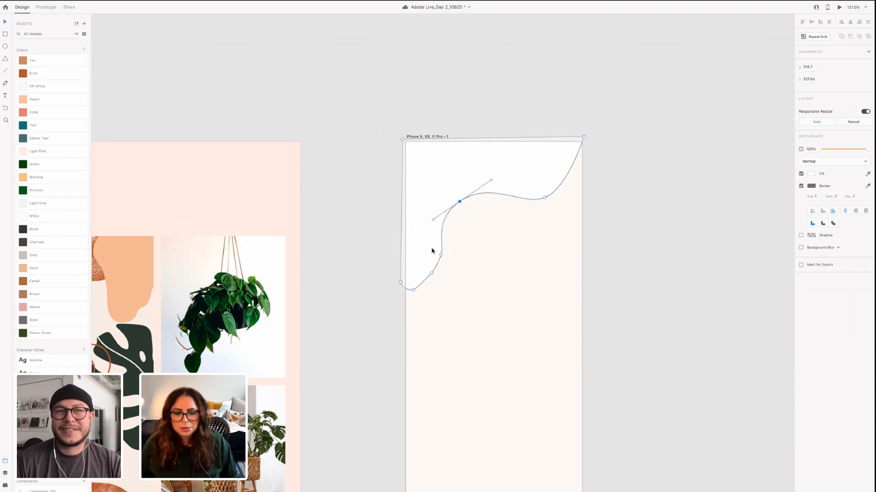
# Reshape the lower section of the white wave shape by repositioning its anchor points into a wider lobe near the artboard's left edge
pyautogui.moveTo(441, 255); pyautogui.dragTo(431, 243)
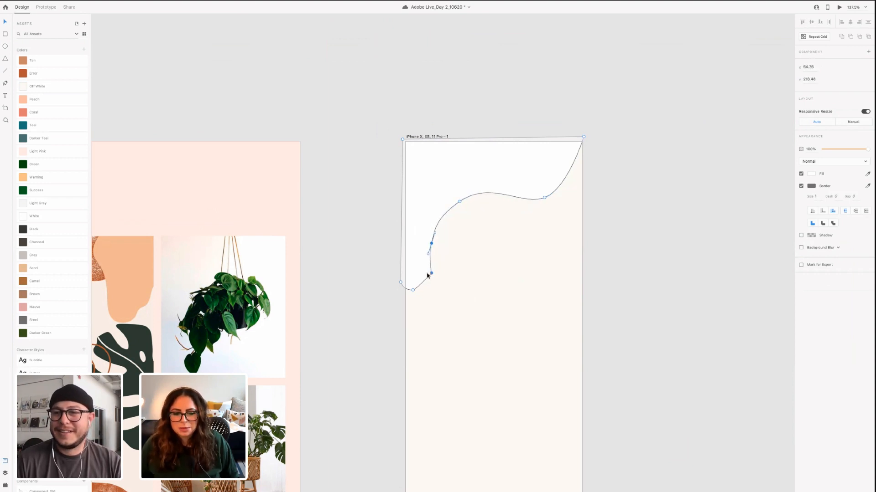
pyautogui.moveTo(428, 275); pyautogui.dragTo(422, 272)
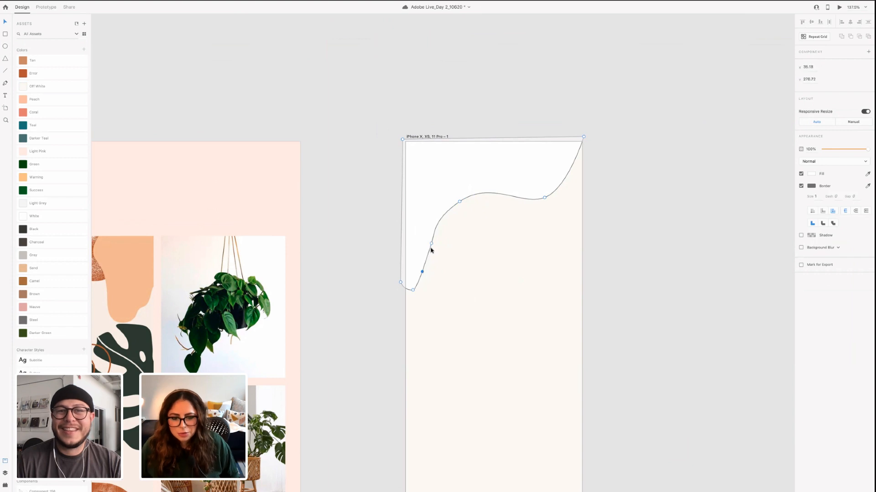
pyautogui.moveTo(431, 236); pyautogui.dragTo(436, 234)
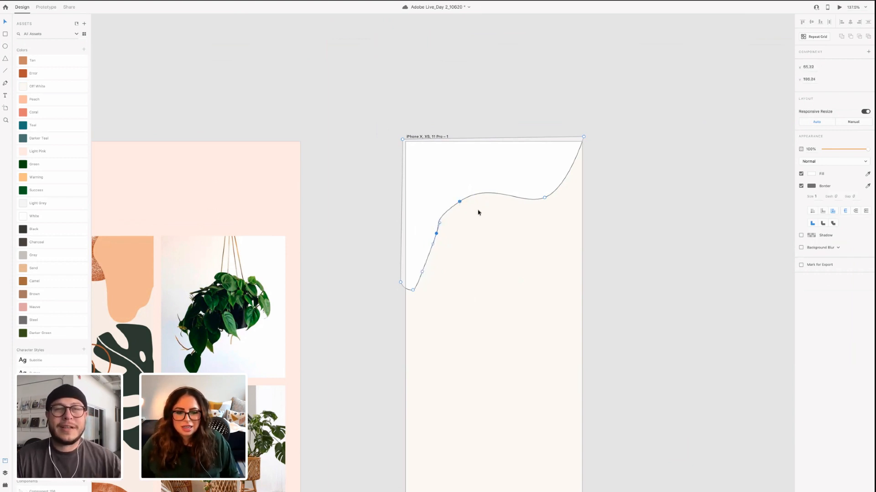
pyautogui.moveTo(459, 202); pyautogui.dragTo(477, 210)
pyautogui.moveTo(436, 234); pyautogui.dragTo(413, 299)
pyautogui.doubleClick(413, 299)
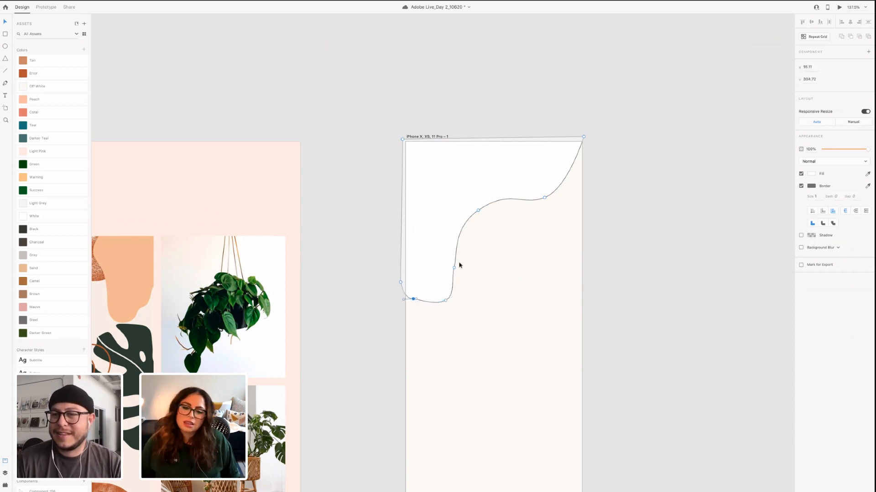
# Move the wave's middle anchor point up to form a crest, and smooth both that point and the inner bend below it
pyautogui.moveTo(454, 268); pyautogui.dragTo(486, 191)
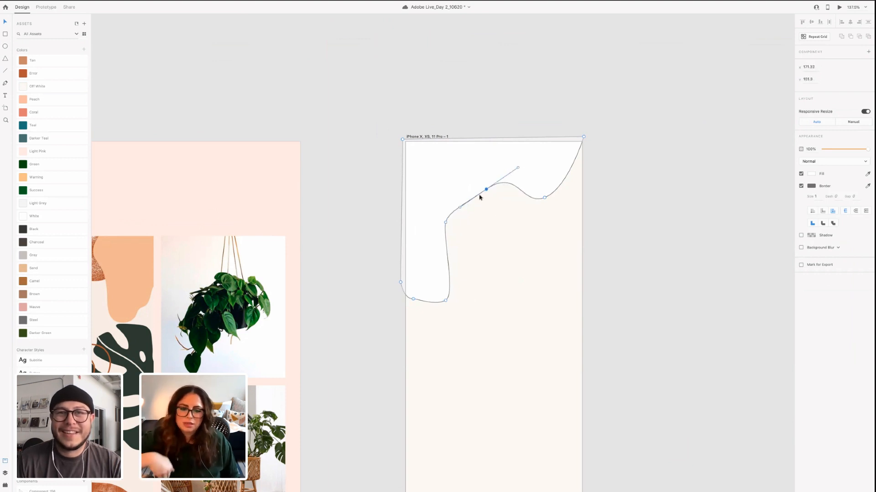
pyautogui.doubleClick(486, 191)
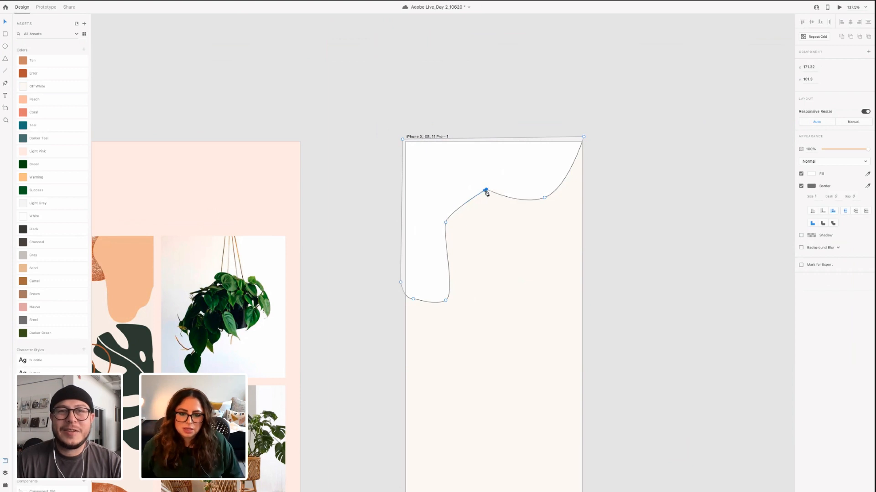
pyautogui.doubleClick(489, 193)
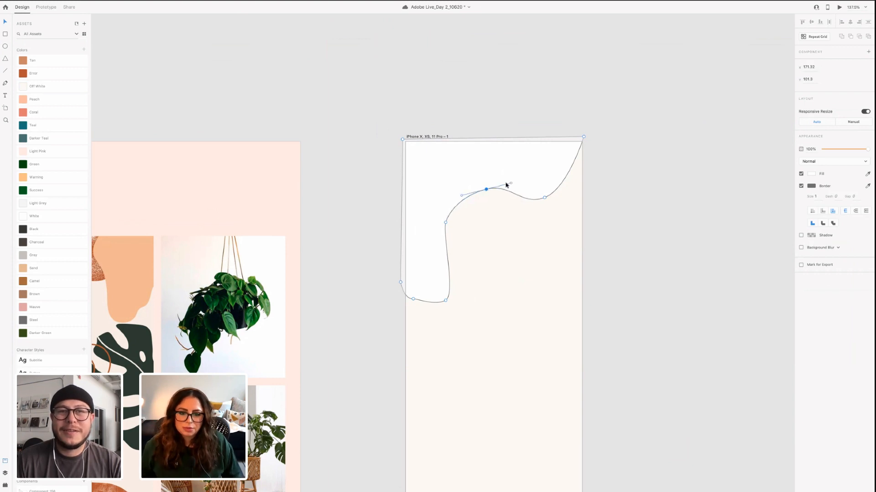
pyautogui.click(446, 223)
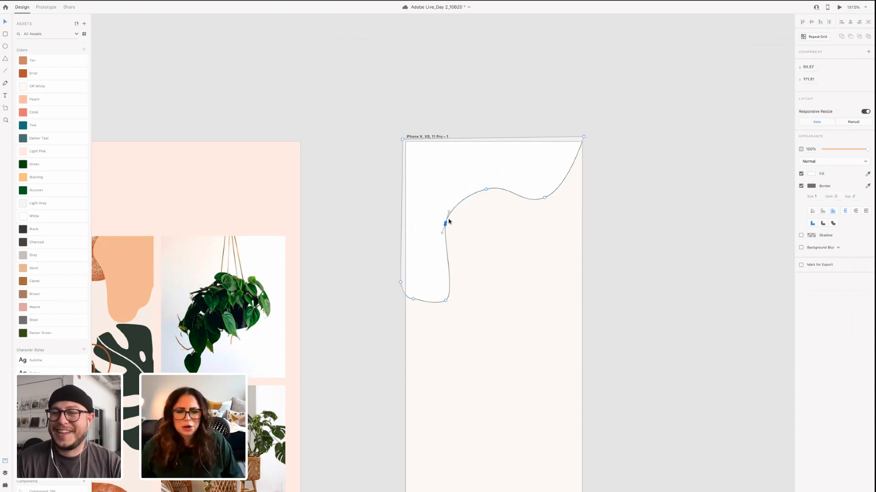
pyautogui.doubleClick(446, 224)
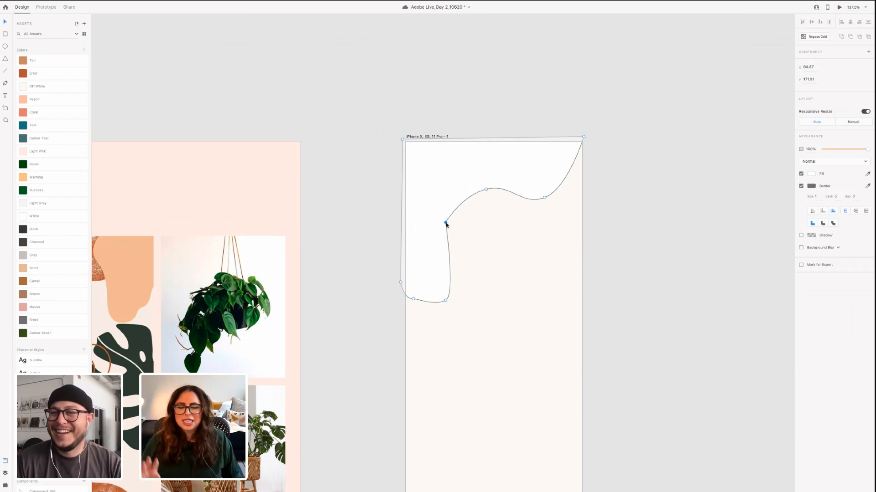
pyautogui.doubleClick(446, 223)
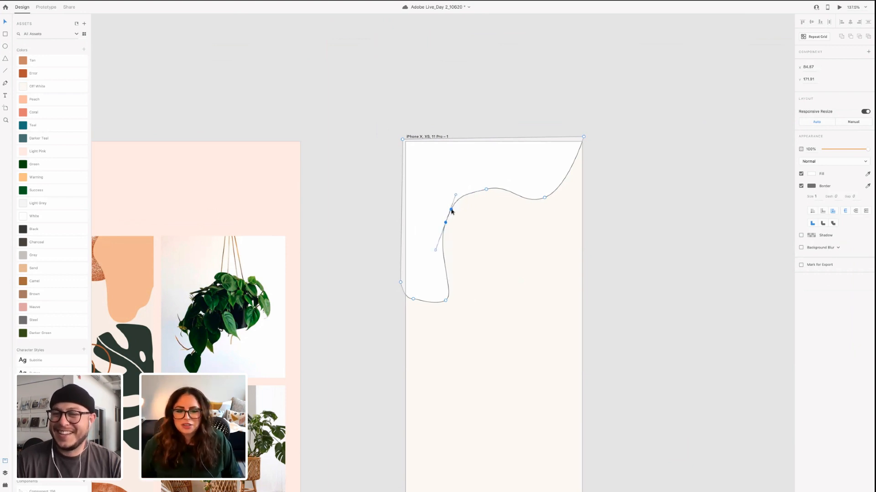
pyautogui.moveTo(455, 196); pyautogui.dragTo(453, 209)
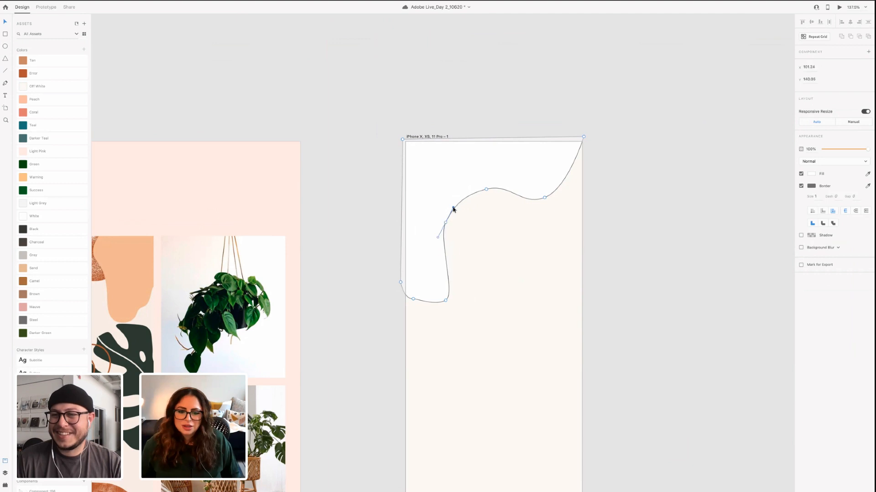
# Adjust the anchor points along the bottom of the lower lobe to round its curve, and finish editing the path
pyautogui.click(446, 301)
pyautogui.click(446, 301)
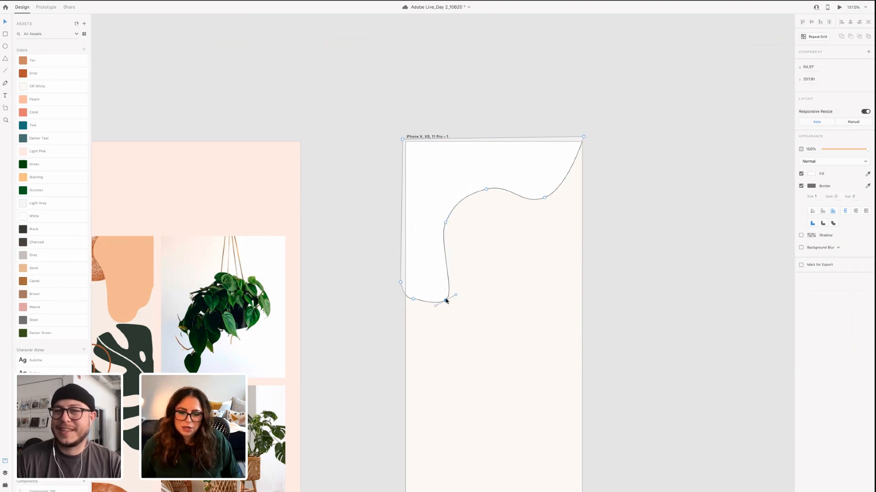
pyautogui.moveTo(447, 286); pyautogui.dragTo(446, 300)
pyautogui.click(447, 300)
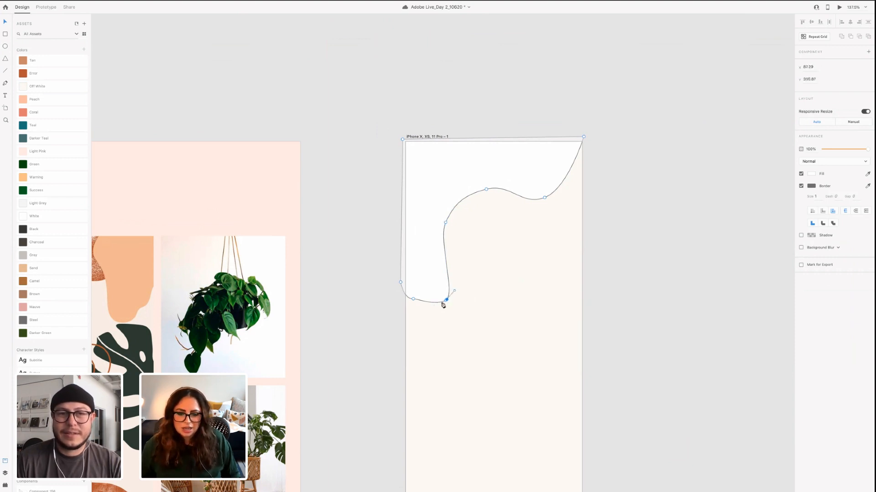
pyautogui.click(441, 301)
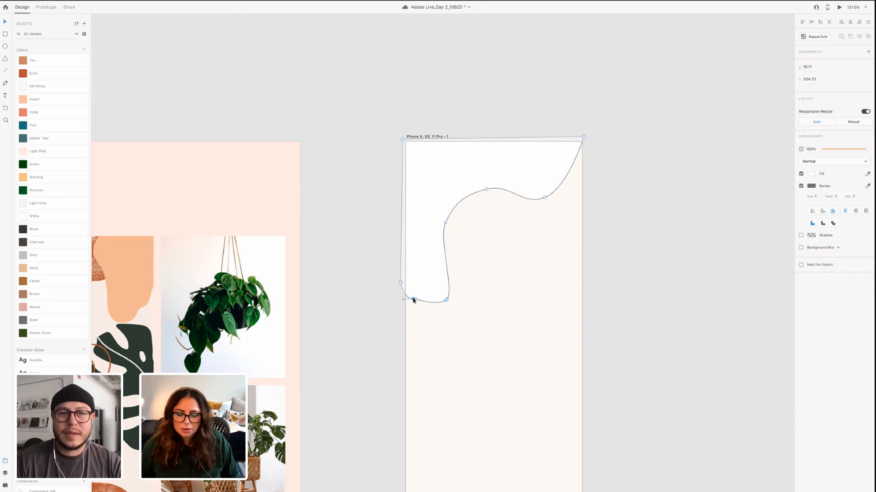
pyautogui.doubleClick(413, 300)
pyautogui.click(584, 291)
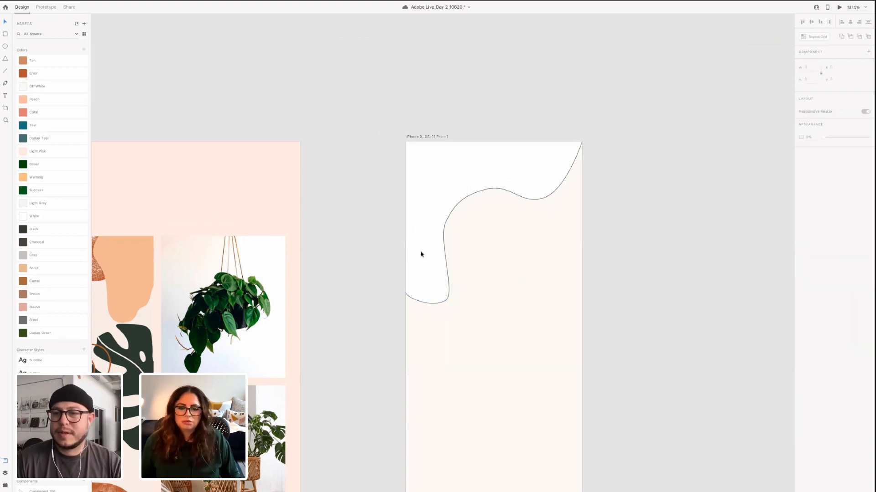
# Reopen the white shape's path and shift the inner bend's anchor point slightly outward, toward the artboard's center
pyautogui.doubleClick(434, 253)
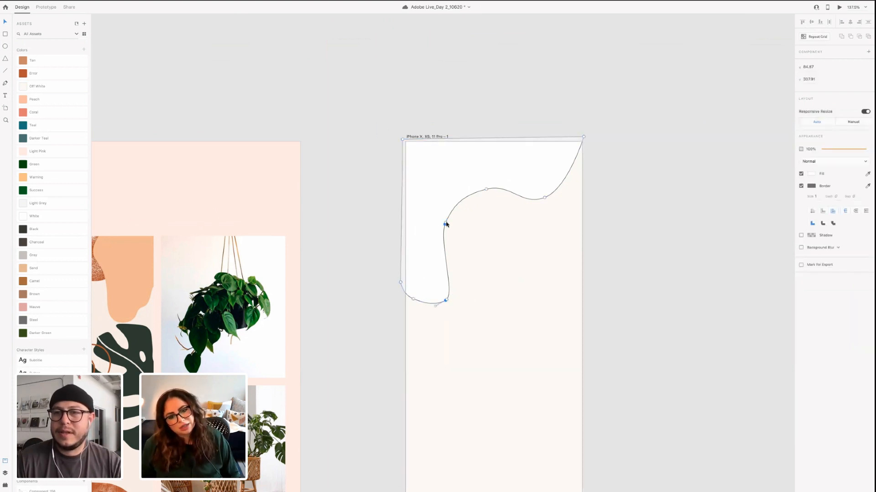
pyautogui.click(452, 226)
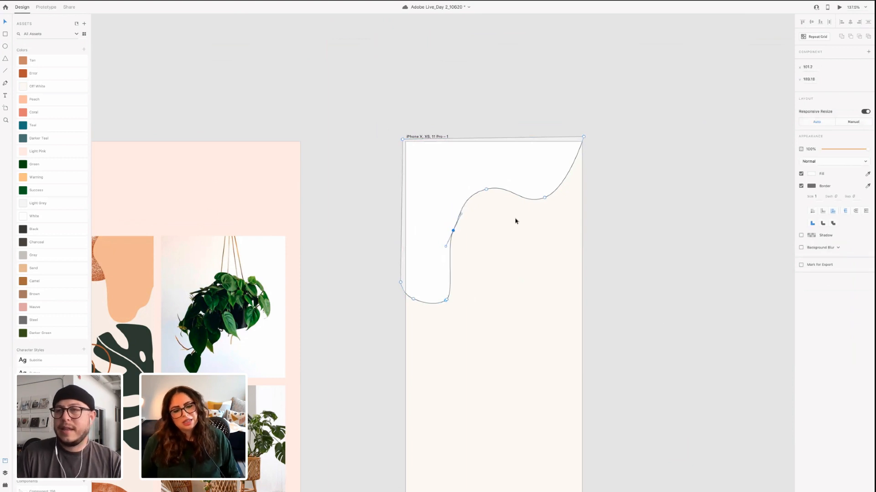
pyautogui.click(515, 221)
pyautogui.doubleClick(451, 224)
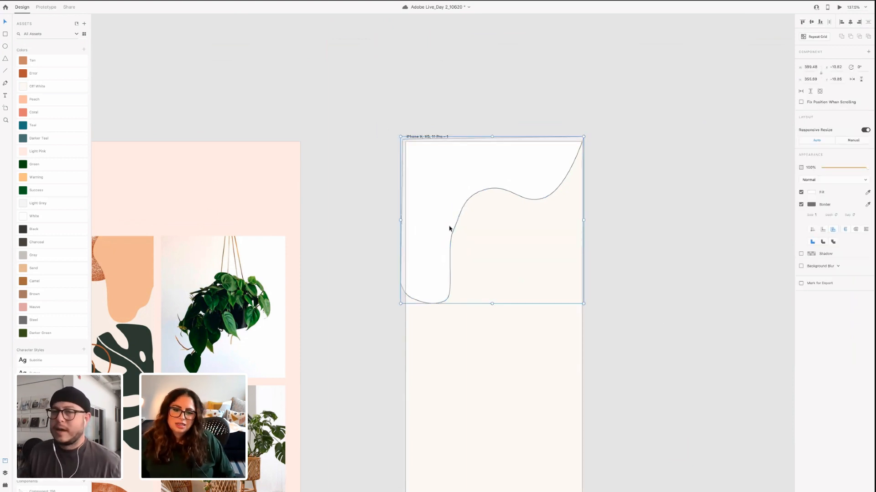
pyautogui.click(452, 226)
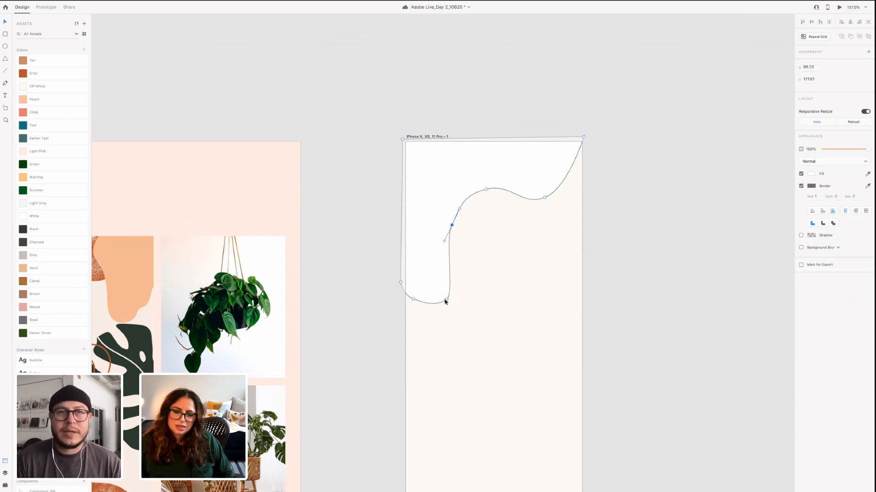
# Rework the lower lobe into a rounded bulge toward the artboard's center, with its tail anchor extended past the left artboard edge
pyautogui.moveTo(449, 289); pyautogui.dragTo(424, 254)
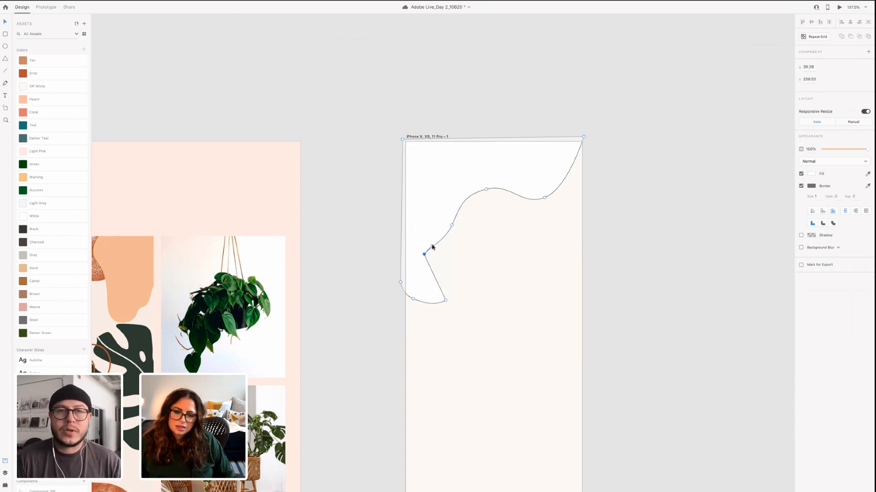
pyautogui.doubleClick(435, 247)
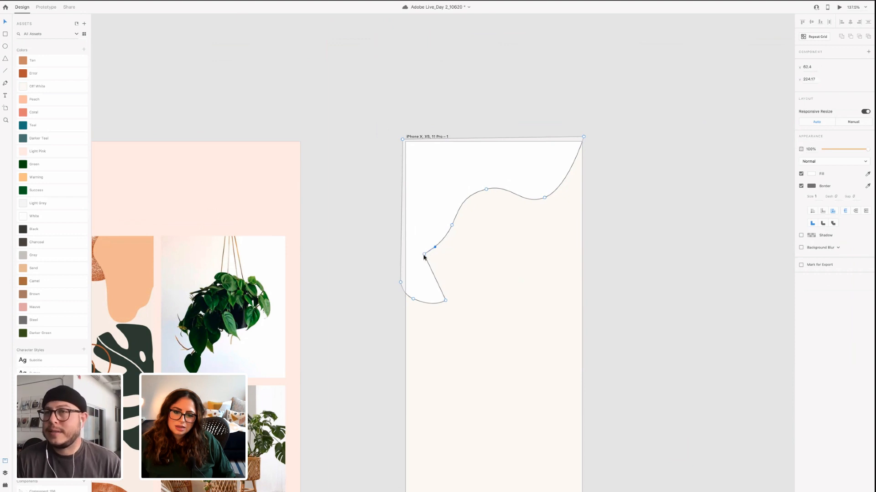
pyautogui.moveTo(445, 301); pyautogui.dragTo(428, 284)
pyautogui.doubleClick(428, 283)
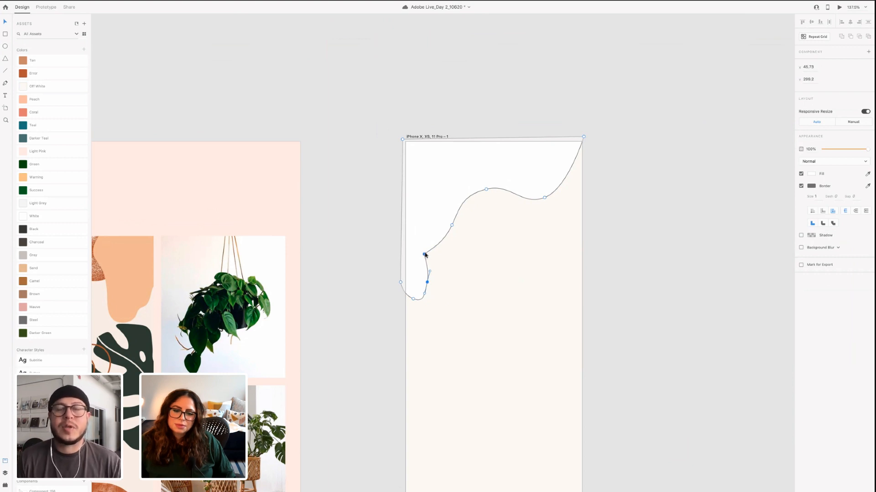
pyautogui.moveTo(427, 256); pyautogui.dragTo(474, 273)
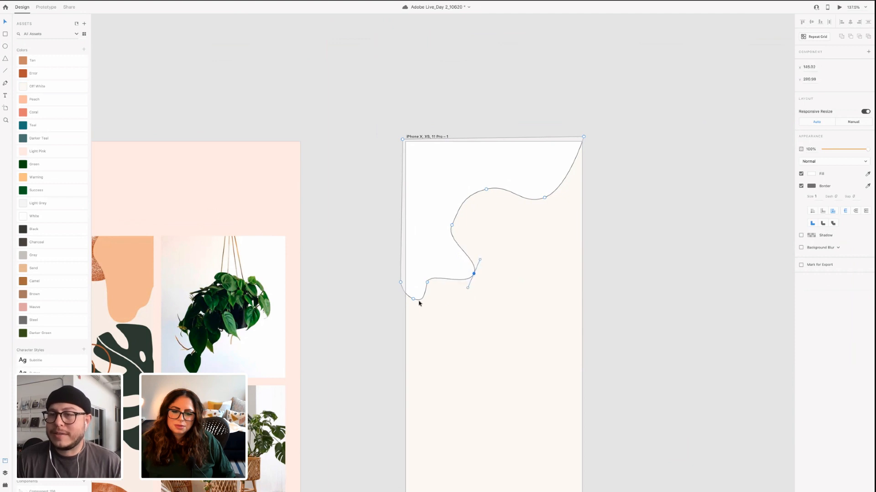
pyautogui.moveTo(414, 299); pyautogui.dragTo(389, 313)
pyautogui.click(691, 313)
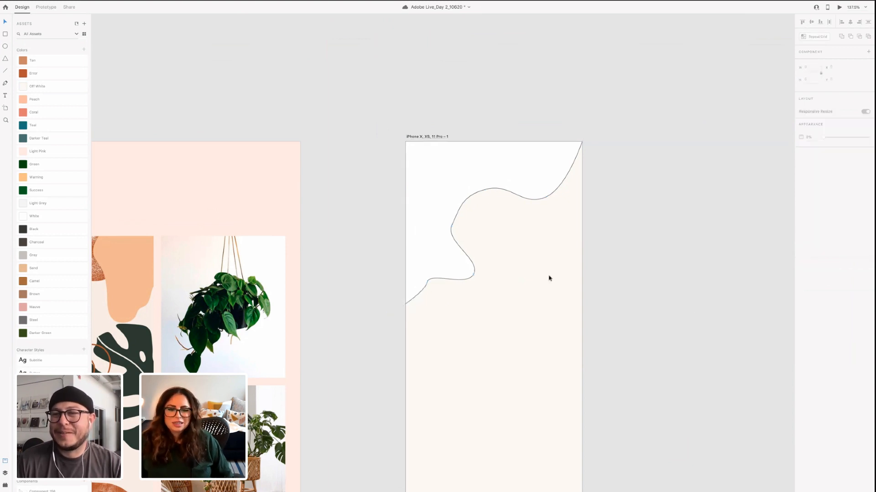
# Fine-tune the wave by raising the inner bend, lowering the notch beside the bulge and shifting the crest anchor slightly right
pyautogui.click(451, 184)
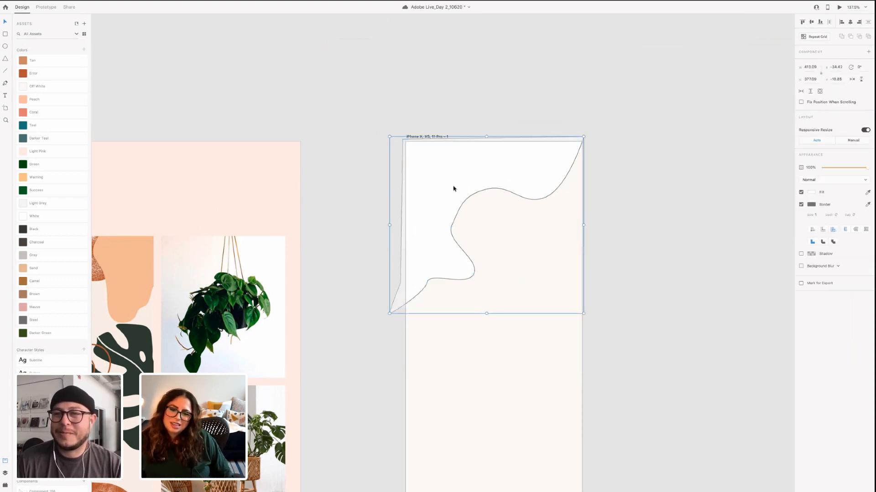
pyautogui.doubleClick(453, 225)
pyautogui.click(453, 225)
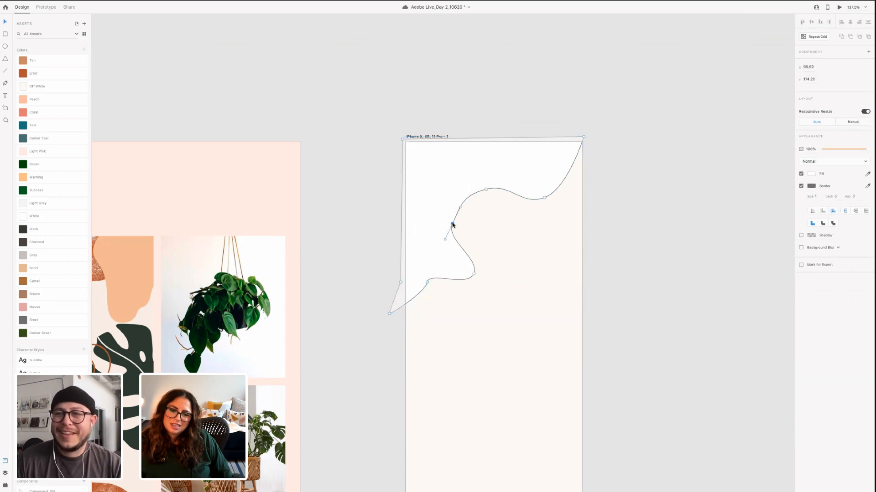
pyautogui.moveTo(453, 218); pyautogui.dragTo(453, 215)
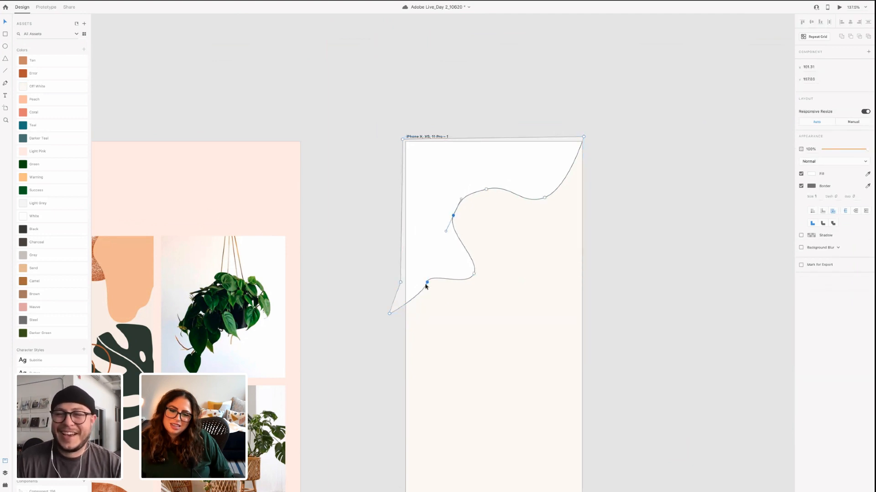
pyautogui.click(425, 285)
pyautogui.moveTo(487, 189); pyautogui.dragTo(498, 191)
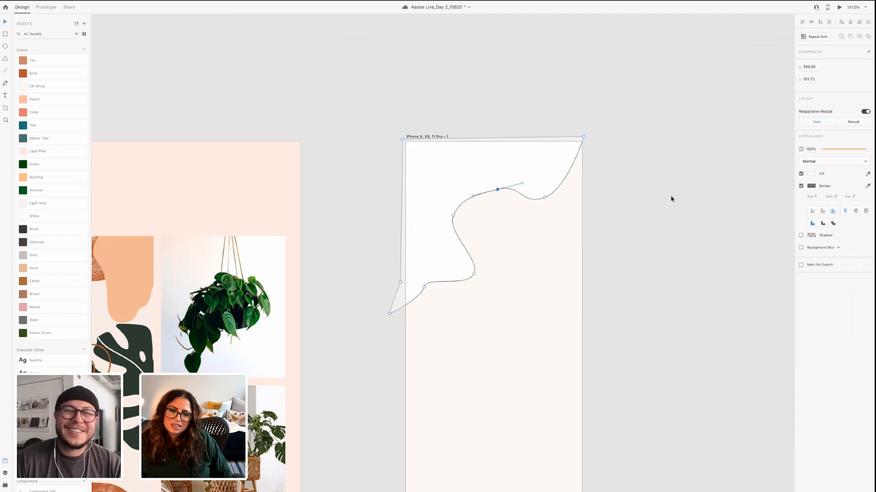
pyautogui.click(617, 304)
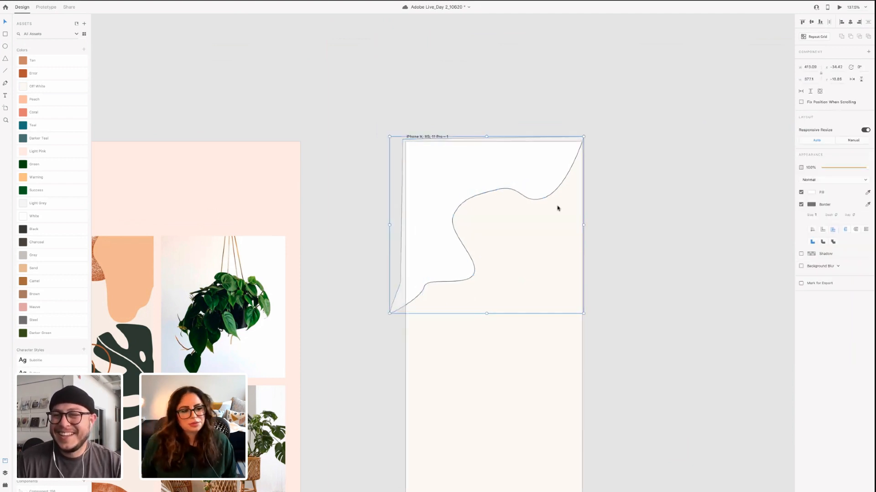
# Remove the wave shape's border and fill it with the Light Pink color asset
pyautogui.click(802, 206)
pyautogui.scroll(-3, 295, 275)
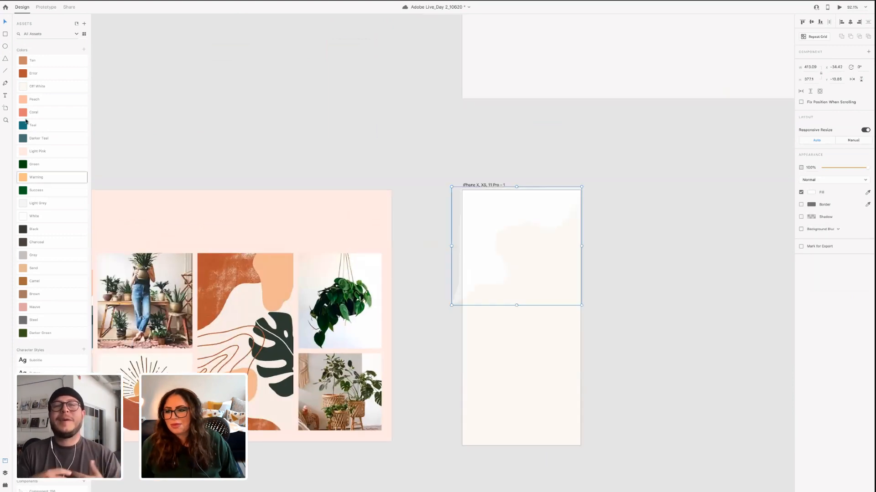
pyautogui.click(20, 150)
pyautogui.click(607, 331)
# Examine the pink wave on the phone artboard beside the mood board, and view the Logo and Colors artboards
pyautogui.hscroll(3, 542, 322)
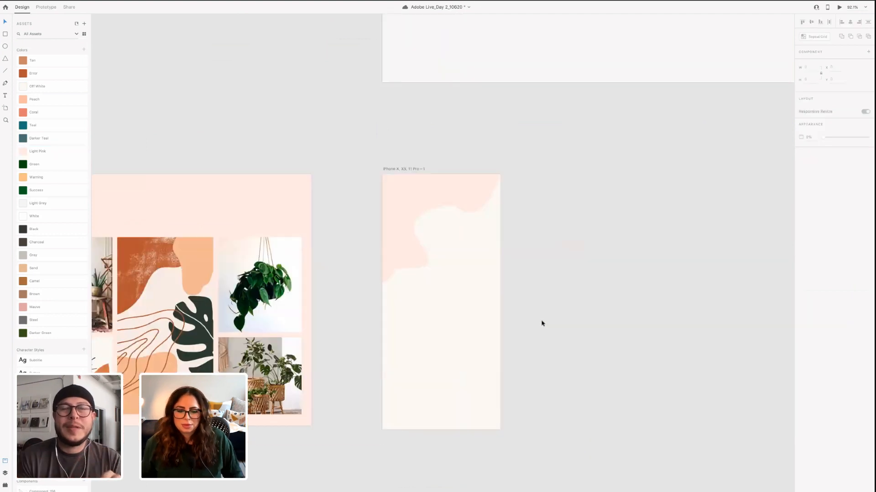
pyautogui.scroll(5, 541, 319)
pyautogui.scroll(-3, 515, 329)
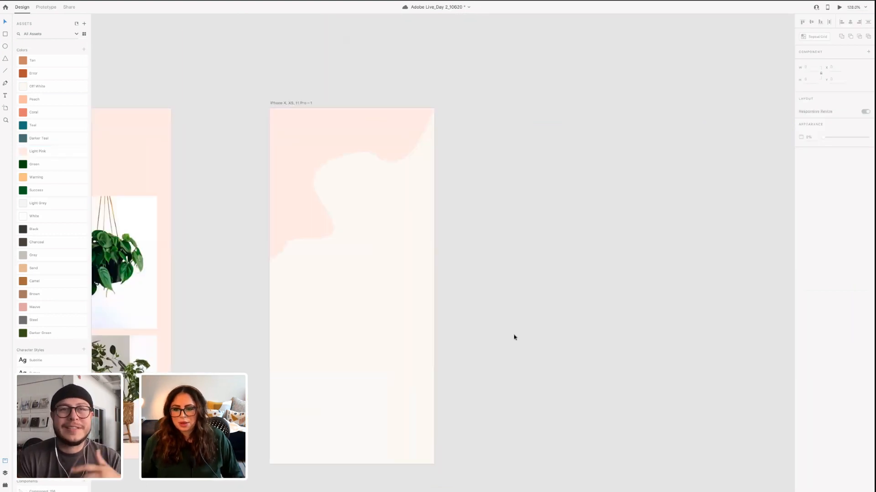
pyautogui.hscroll(-6, 627, 319)
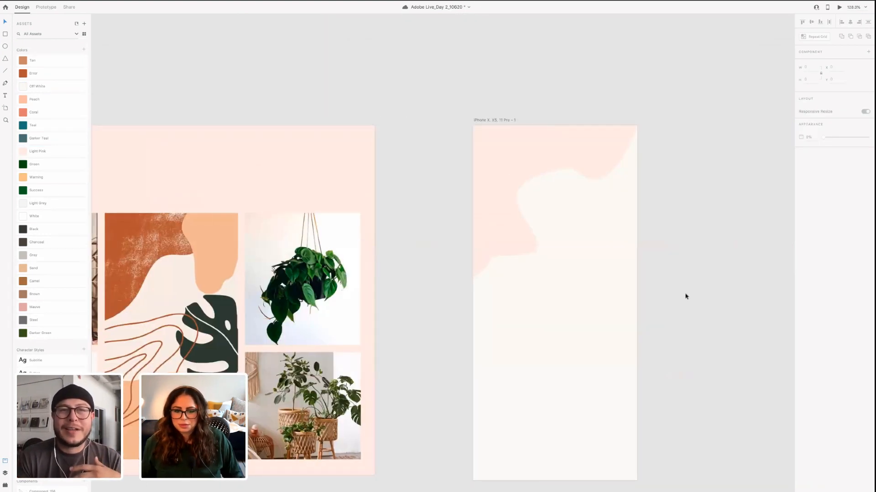
pyautogui.scroll(-2, 684, 297)
pyautogui.scroll(4, 676, 303)
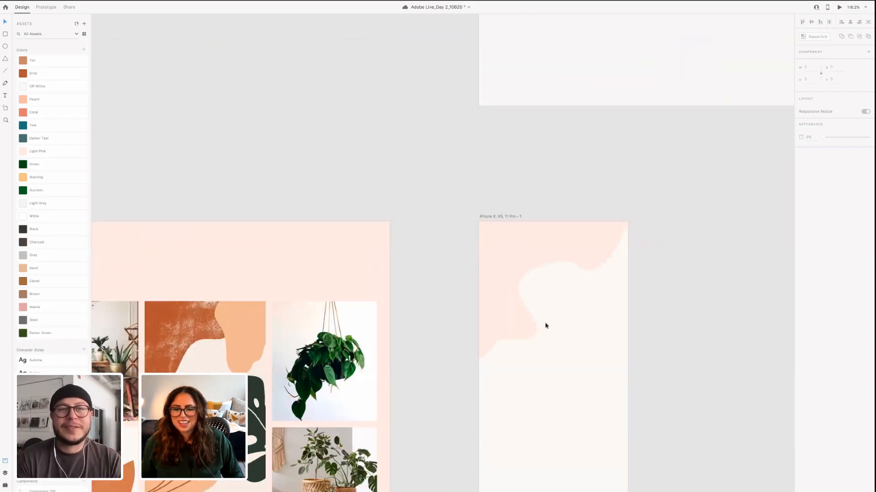
pyautogui.scroll(-8, 324, 366)
pyautogui.scroll(5, 324, 366)
pyautogui.scroll(6, 573, 252)
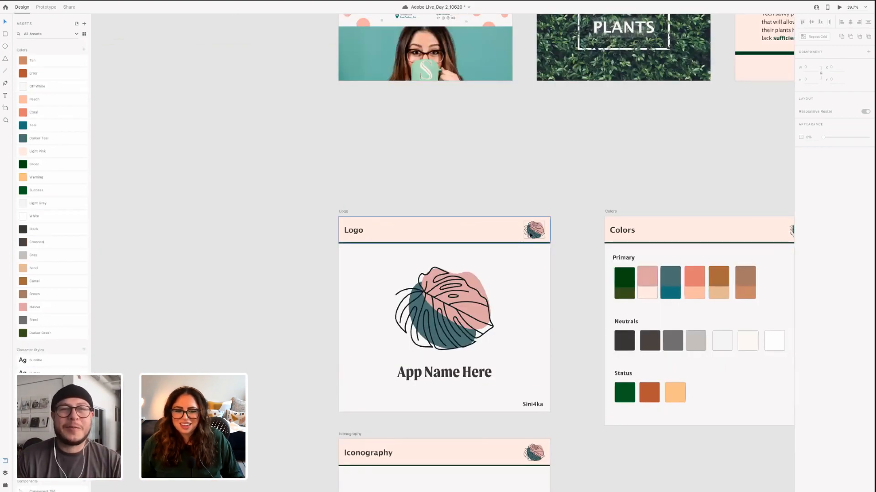
# Copy the small leaf logo from the Logo artboard's header and paste it onto the iPhone artboard
pyautogui.click(534, 230)
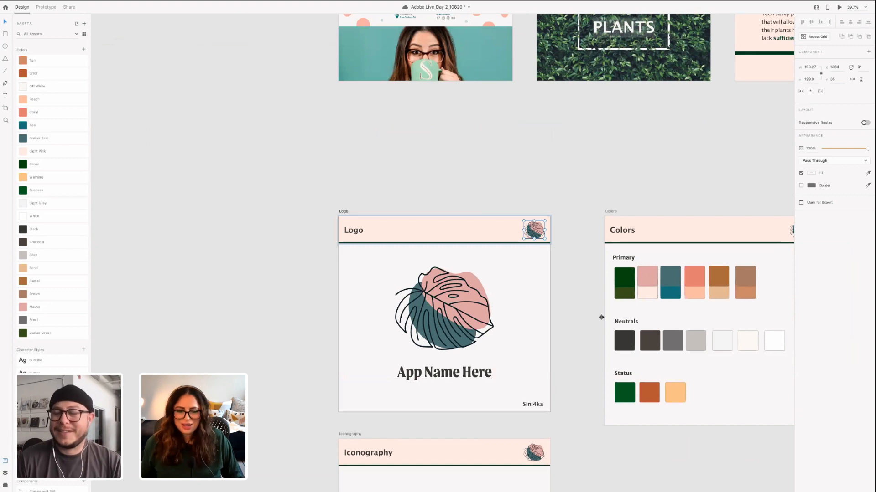
pyautogui.scroll(-10, 431, 281)
pyautogui.scroll(8, 371, 264)
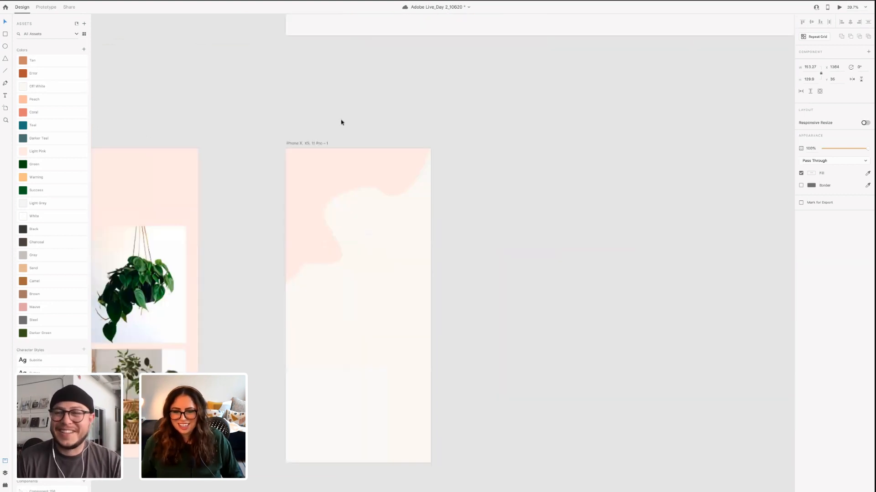
pyautogui.hscroll(-2, 342, 121)
pyautogui.click(338, 316)
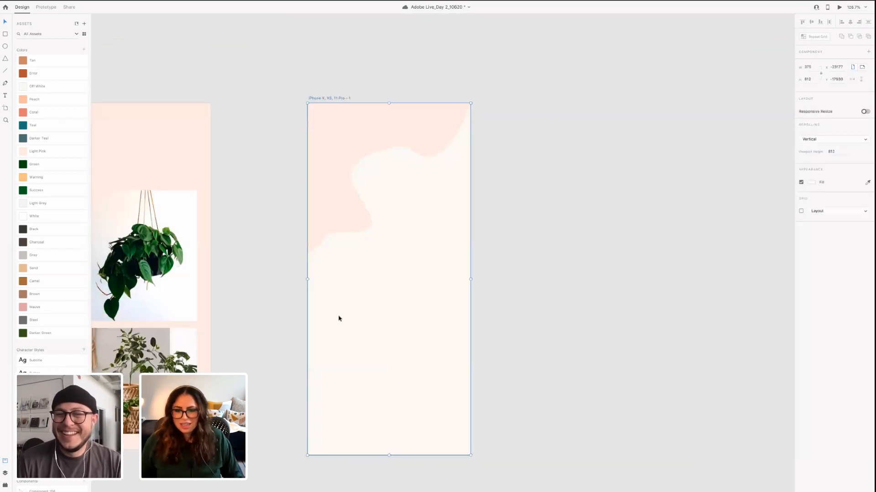
pyautogui.hotkey('ctrl', 'v')
pyautogui.click(524, 301)
pyautogui.hscroll(-1, 397, 301)
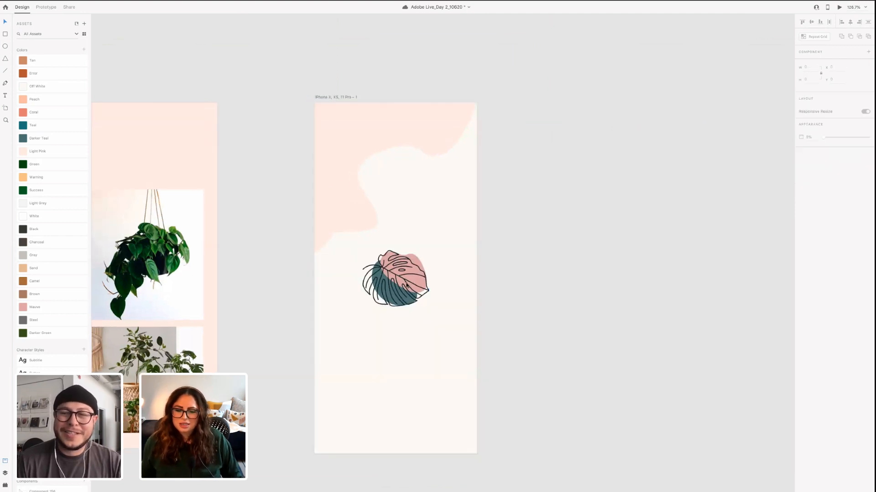
# Enlarge the leaf logo proportionally to about 242 px wide and center it horizontally on the phone artboard, overlapping the wave's lower lobe
pyautogui.scroll(1, 398, 301)
pyautogui.scroll(1, 401, 302)
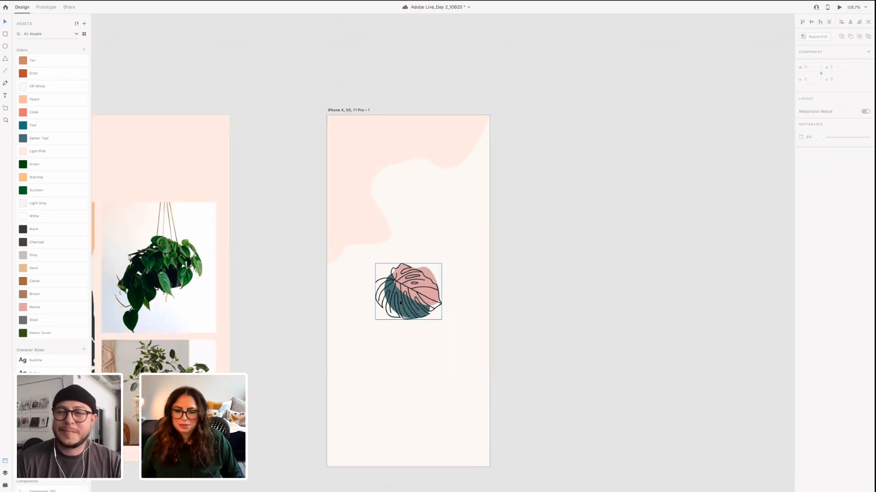
pyautogui.click(439, 264)
pyautogui.moveTo(454, 254); pyautogui.dragTo(473, 233)
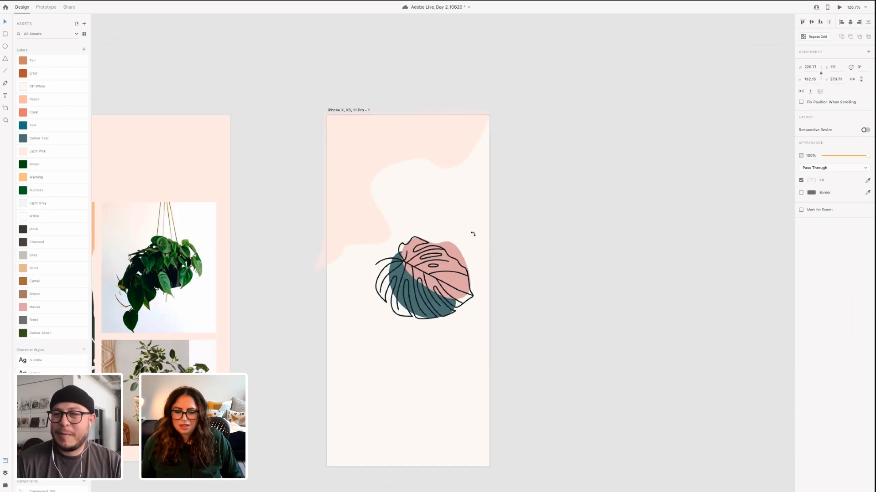
pyautogui.moveTo(441, 297); pyautogui.dragTo(424, 282)
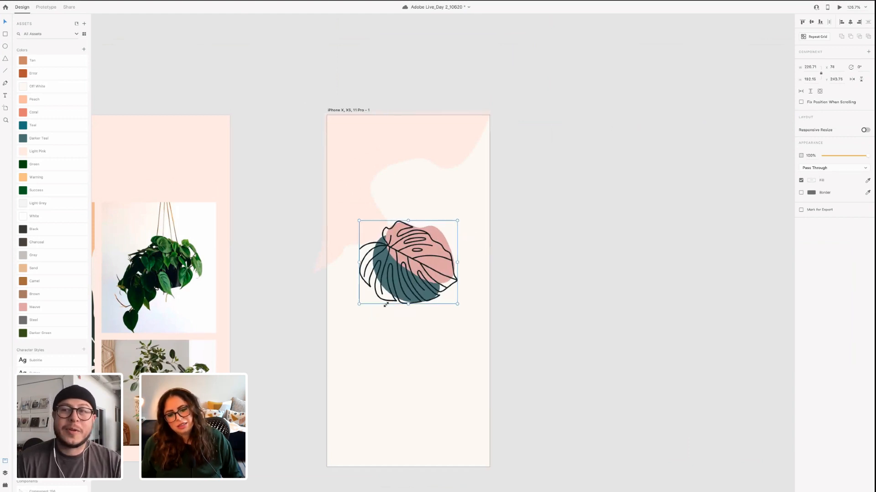
pyautogui.moveTo(357, 315); pyautogui.dragTo(352, 326)
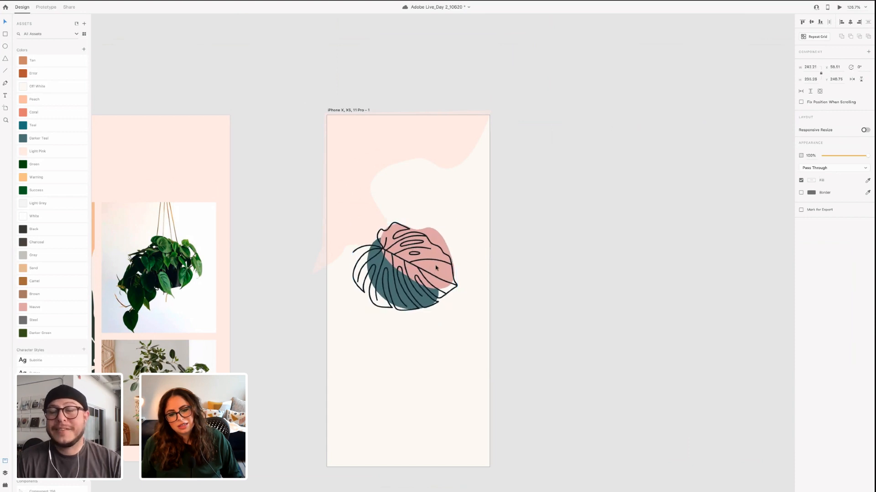
pyautogui.moveTo(436, 268); pyautogui.dragTo(437, 266)
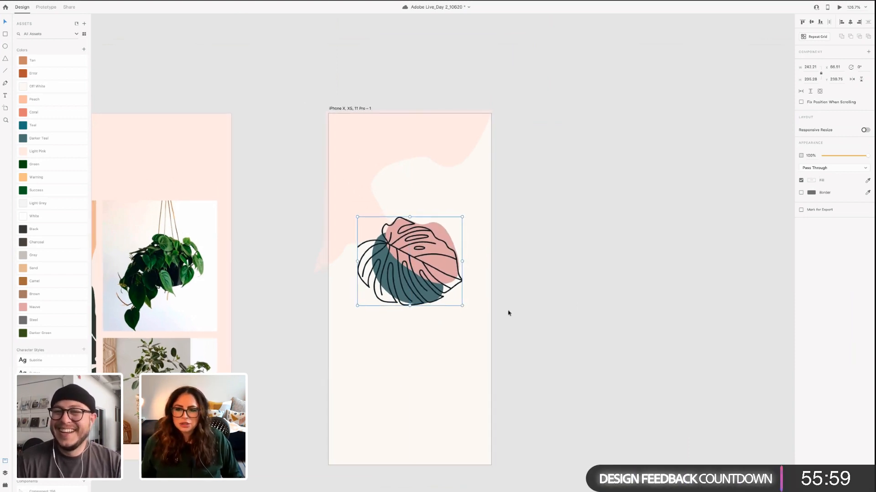
# Move the leaf logo slightly lower on the phone artboard, keeping it horizontally centered
pyautogui.scroll(1, 531, 326)
pyautogui.scroll(3, 539, 339)
pyautogui.scroll(-3, 538, 339)
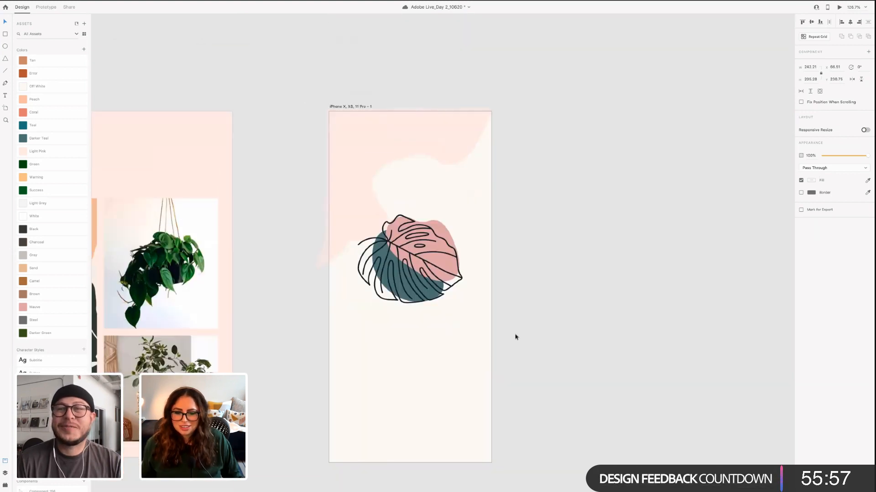
pyautogui.scroll(-3, 585, 326)
pyautogui.hscroll(3, 449, 354)
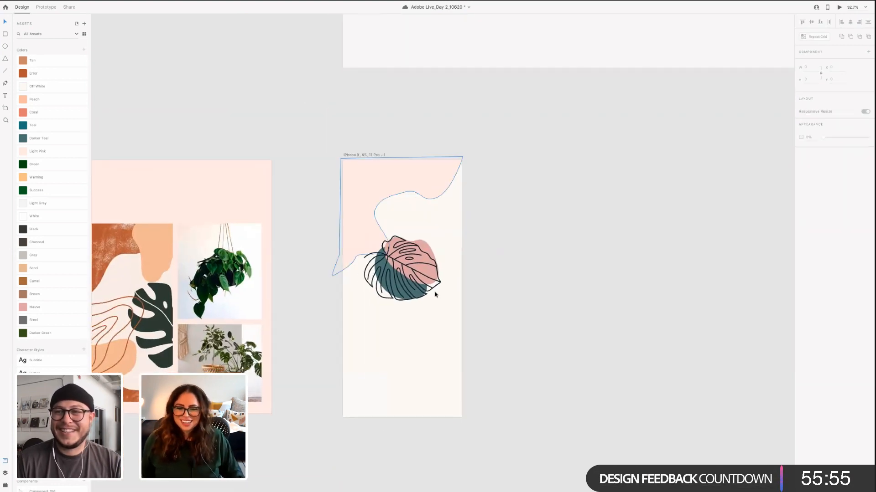
pyautogui.scroll(2, 457, 342)
pyautogui.scroll(3, 457, 342)
pyautogui.click(406, 302)
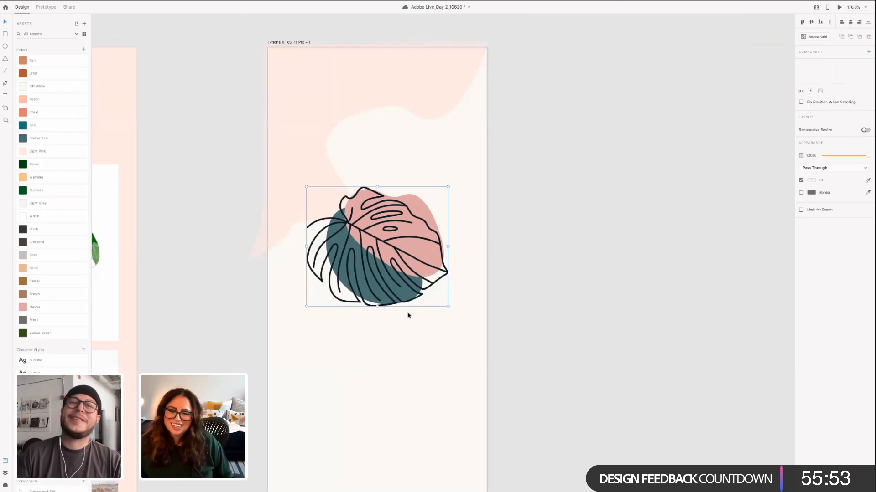
pyautogui.scroll(-3, 380, 286)
pyautogui.moveTo(386, 288); pyautogui.dragTo(377, 298)
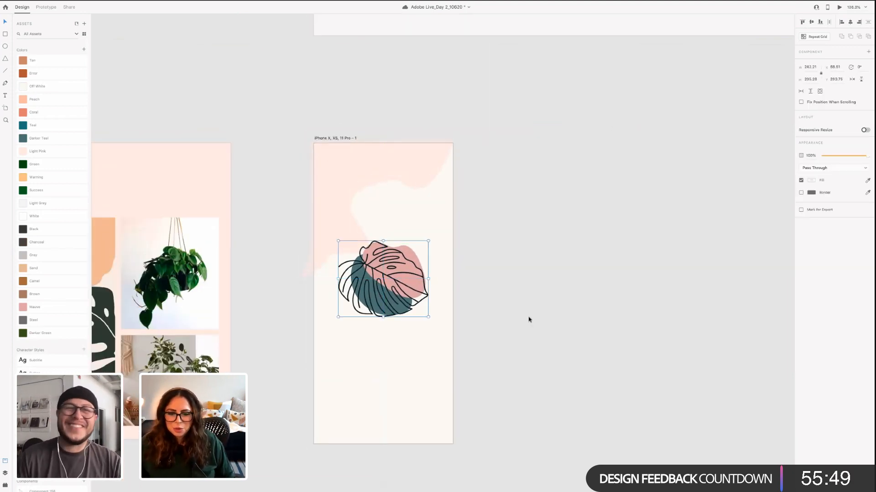
pyautogui.click(555, 365)
# Nudge the centered leaf logo slightly up against the pink wave and deselect it
pyautogui.scroll(3, 434, 379)
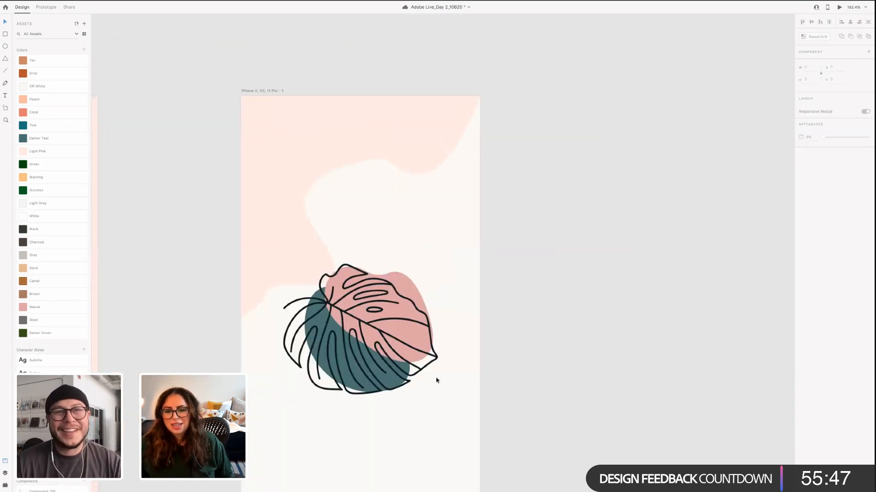
pyautogui.scroll(-3, 497, 398)
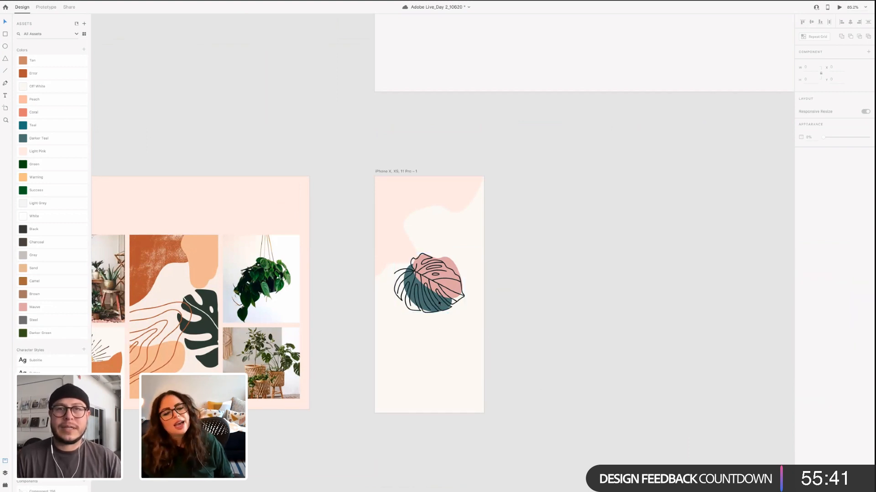
pyautogui.moveTo(436, 290); pyautogui.dragTo(437, 288)
pyautogui.click(526, 287)
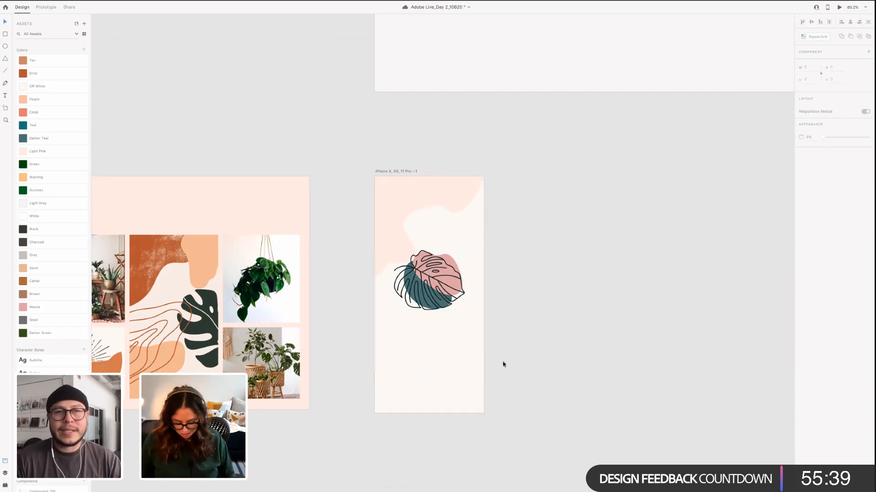
# Add the text "App Name" centered beneath the leaf logo and apply the Moret Bold 40 character style
pyautogui.click(419, 333)
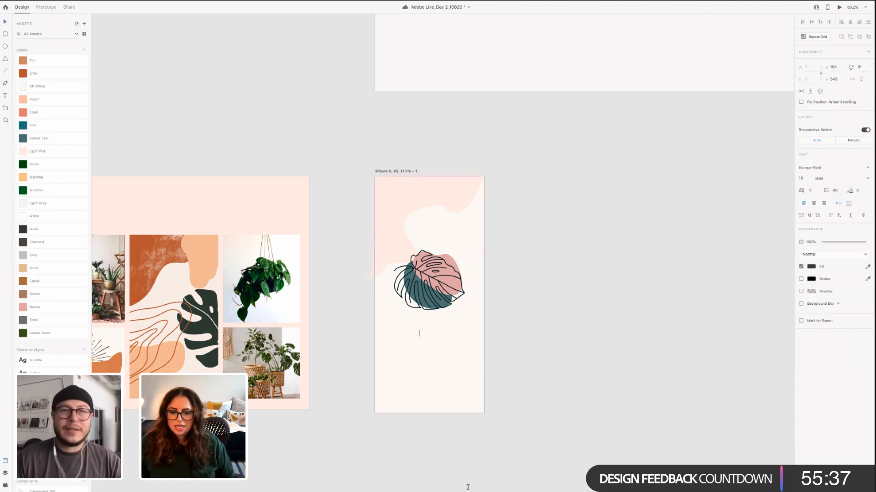
pyautogui.write('Ap')
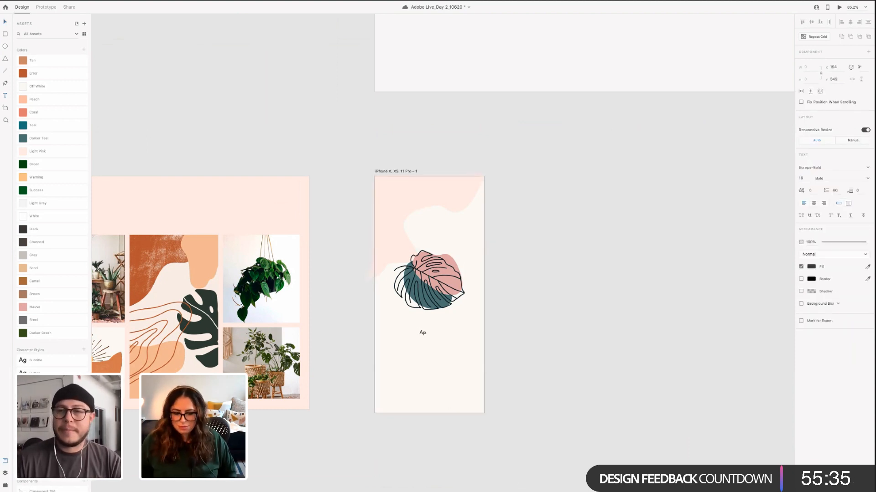
pyautogui.write('p Name')
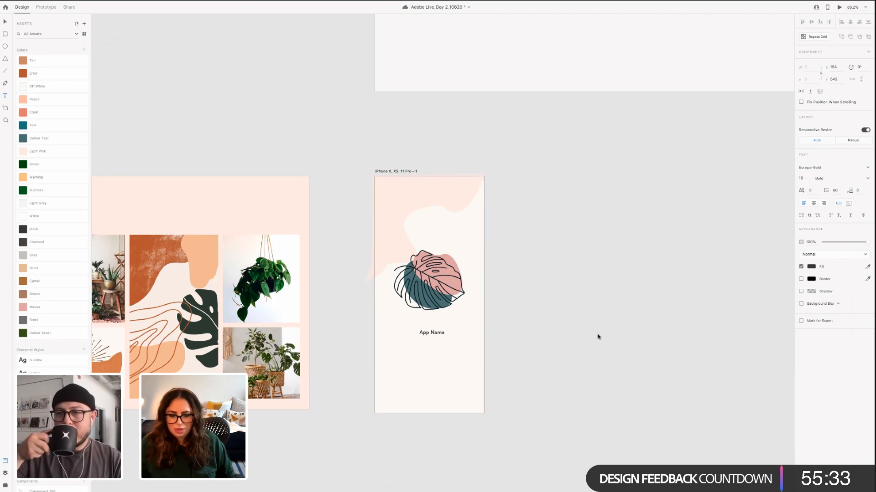
pyautogui.press('Escape')
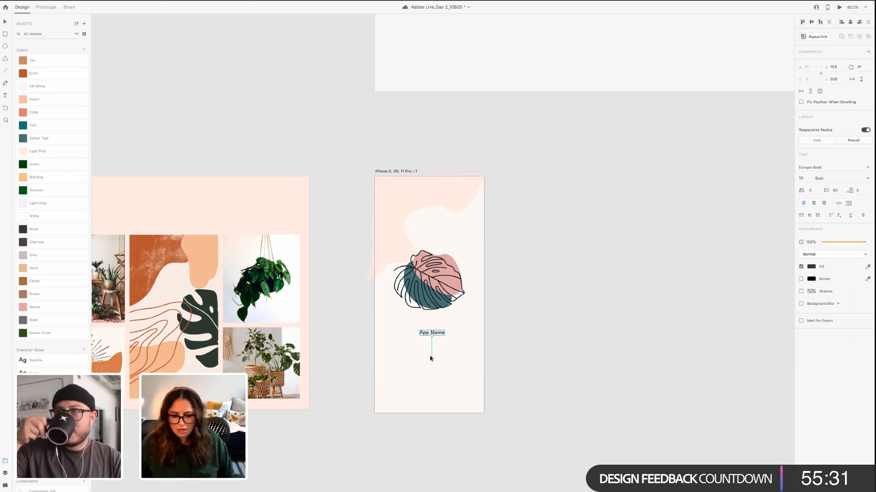
pyautogui.moveTo(439, 333)
pyautogui.mouseDown()
pyautogui.moveTo(429, 334)
pyautogui.moveTo(441, 337)
pyautogui.mouseUp()
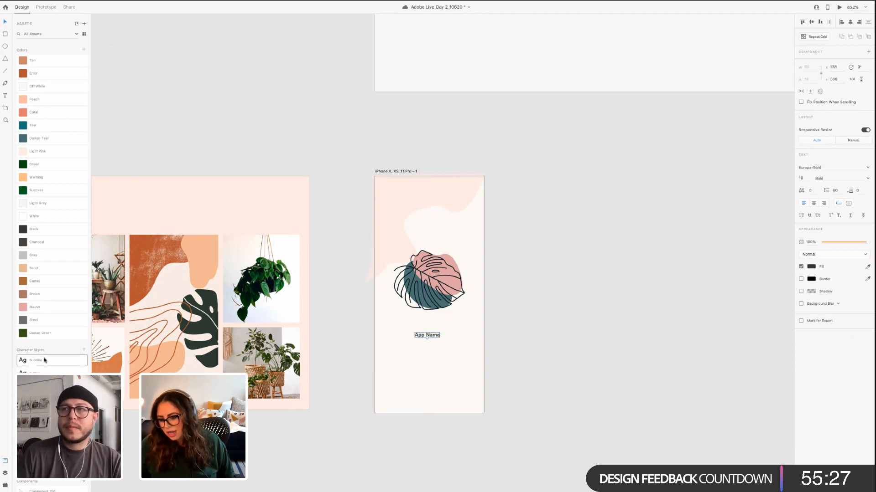
pyautogui.scroll(-1, 52, 361)
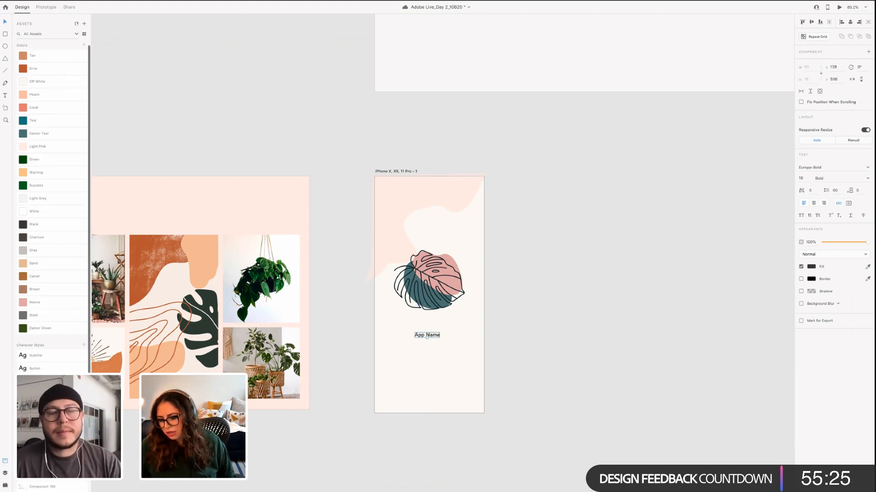
pyautogui.click(52, 394)
# Duplicate the "App Name" text directly below itself and change the copy's wording to "Welcome Plant Parent"
pyautogui.moveTo(430, 335); pyautogui.dragTo(418, 355)
pyautogui.press('Escape')
pyautogui.doubleClick(419, 353)
pyautogui.write('W')
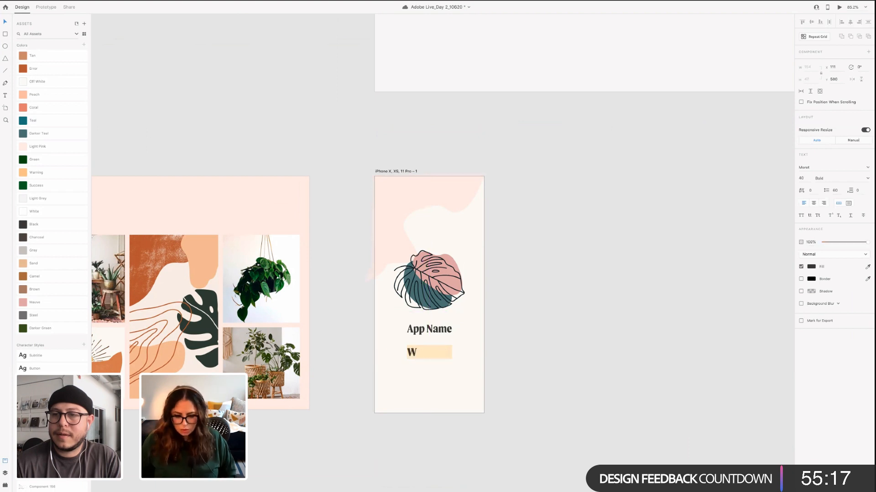
pyautogui.write('elce')
pyautogui.press('BackSpace')
pyautogui.press('BackSpace')
pyautogui.write('ecom')
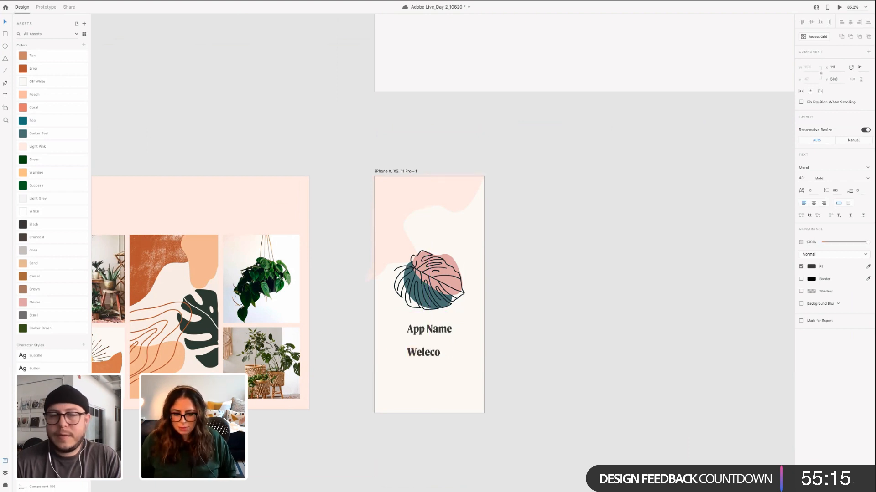
pyautogui.press('BackSpace')
pyautogui.press('BackSpace')
pyautogui.press('BackSpace')
pyautogui.press('BackSpace')
pyautogui.write('co')
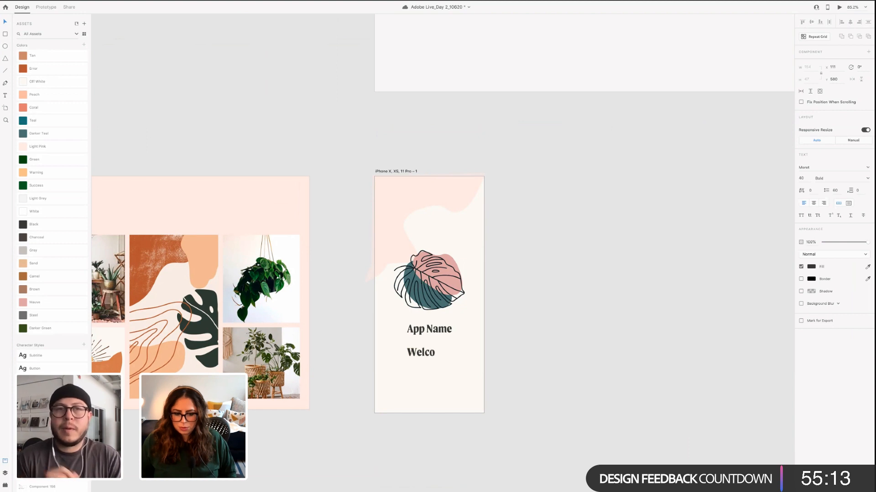
pyautogui.write('me Plann')
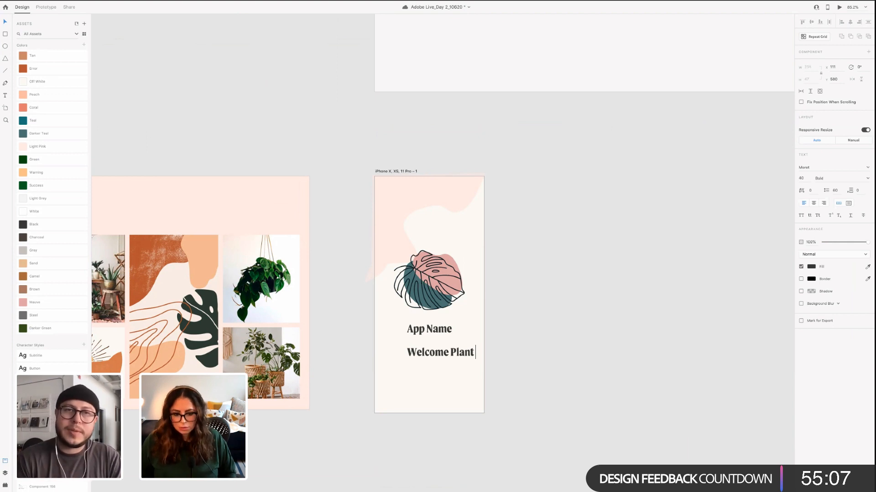
pyautogui.write('P')
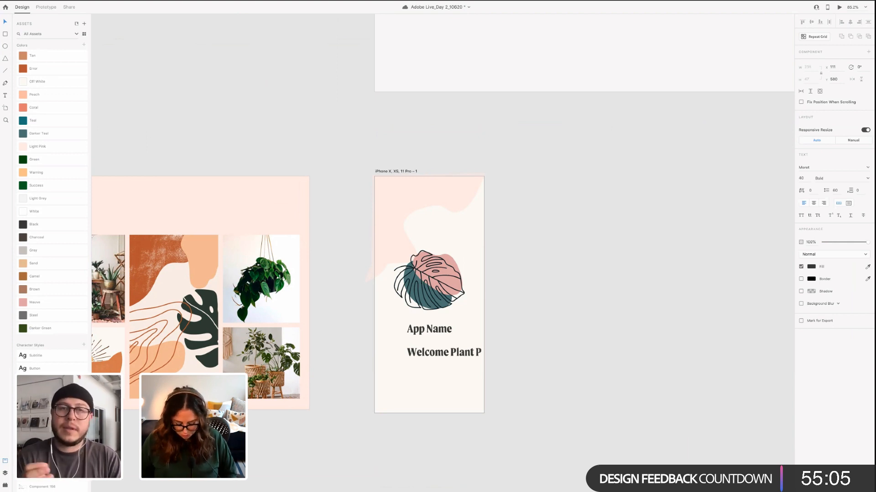
pyautogui.write('arent')
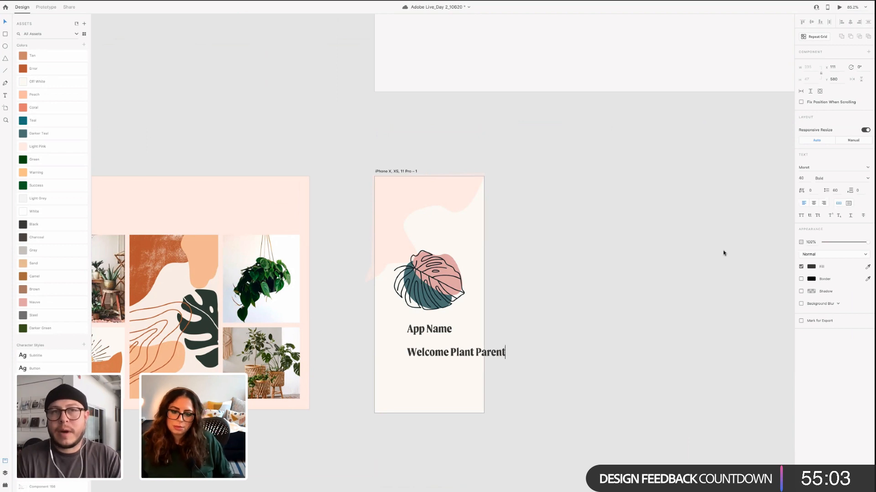
pyautogui.press('Escape')
# Apply the Subtitle character style to the "Welcome Plant Parent" line and center it closely beneath "App Name"
pyautogui.moveTo(465, 358); pyautogui.dragTo(444, 357)
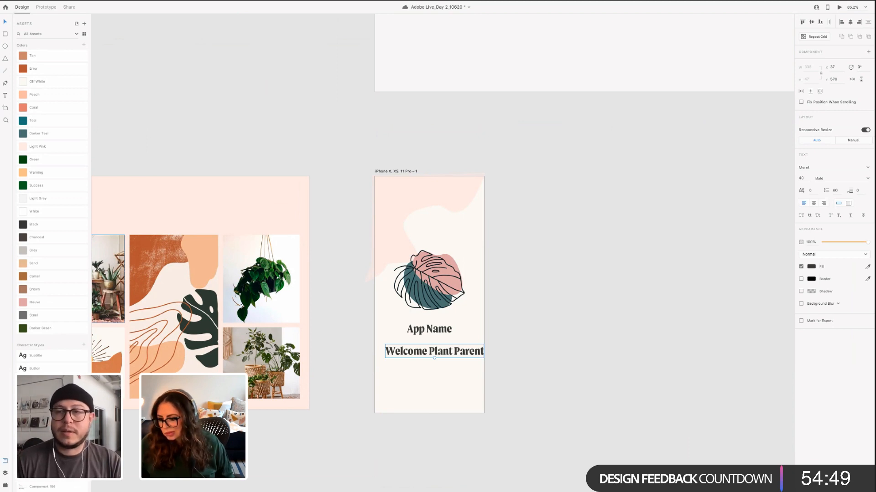
pyautogui.click(37, 356)
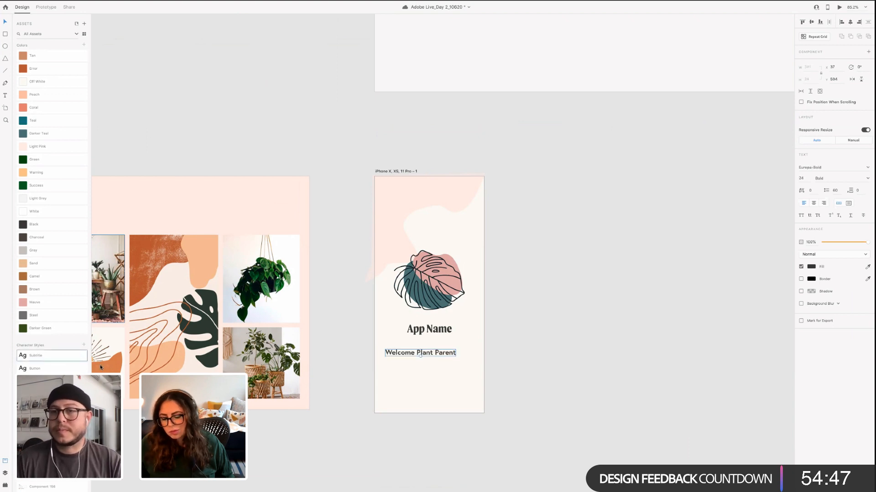
pyautogui.moveTo(440, 353); pyautogui.dragTo(449, 345)
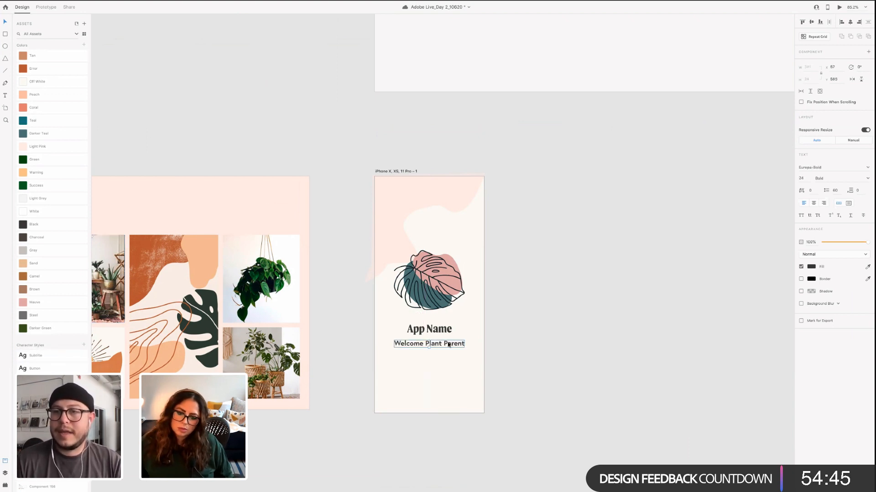
# Reword the subtitle to "All Plant Parents Welcome" and center it closely beneath "App Name"
pyautogui.doubleClick(447, 342)
pyautogui.click(421, 343)
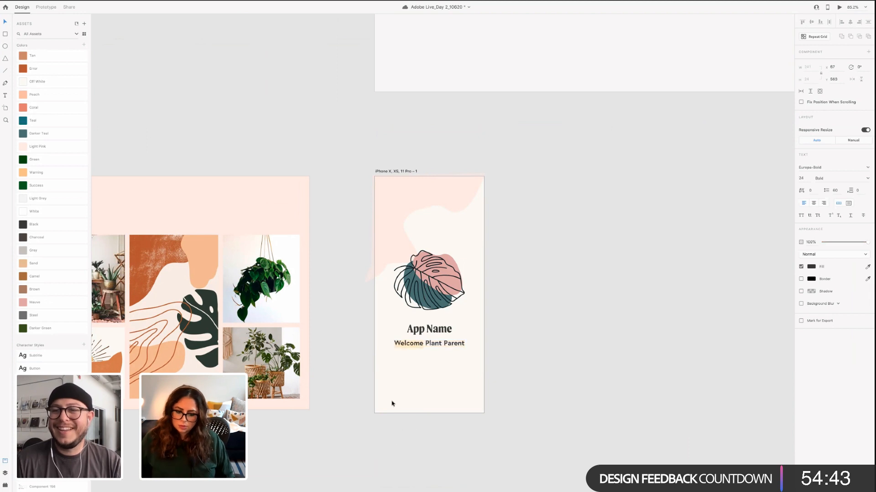
pyautogui.click(395, 343)
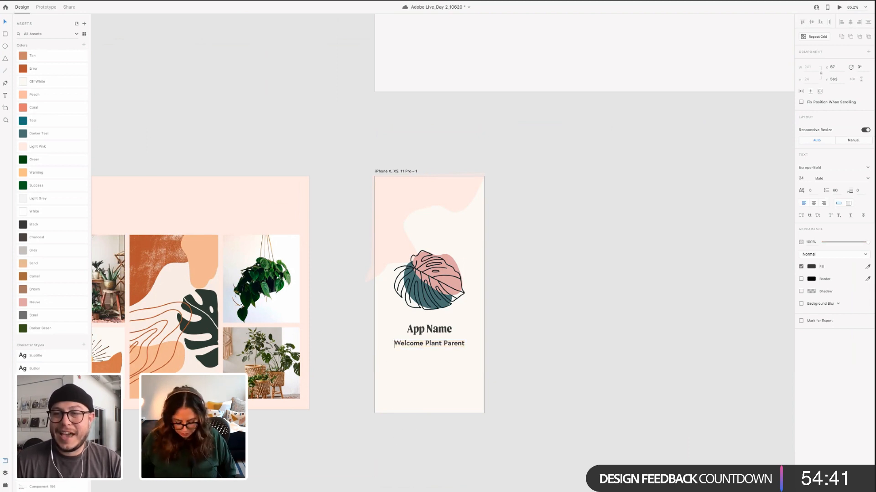
pyautogui.write('All')
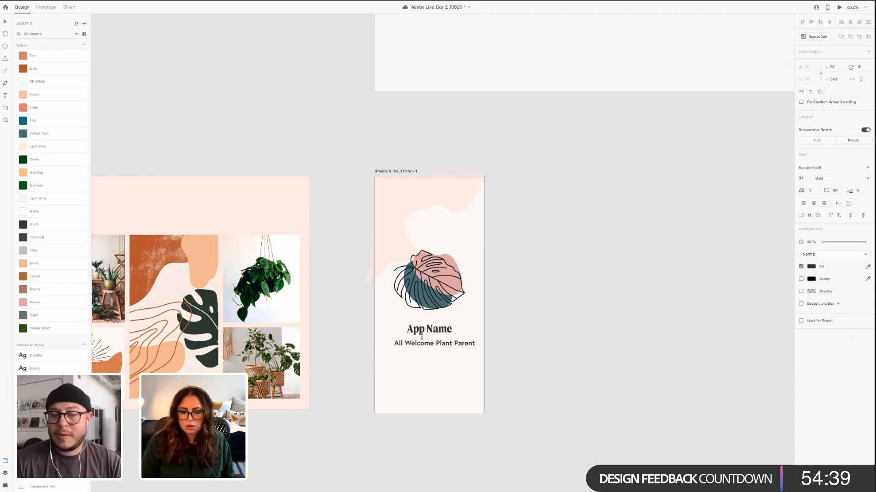
pyautogui.doubleClick(421, 344)
pyautogui.press('BackSpace')
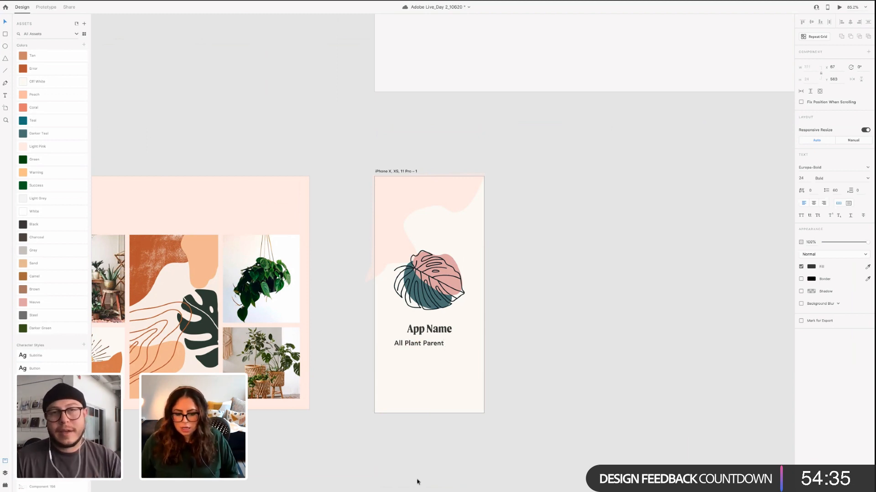
pyautogui.write('s We;')
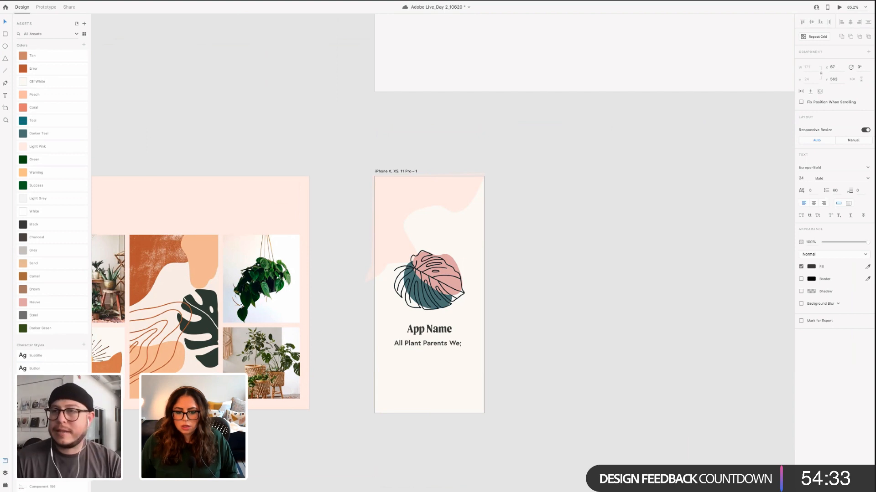
pyautogui.write('co')
pyautogui.press('BackSpace')
pyautogui.press('BackSpace')
pyautogui.press('BackSpace')
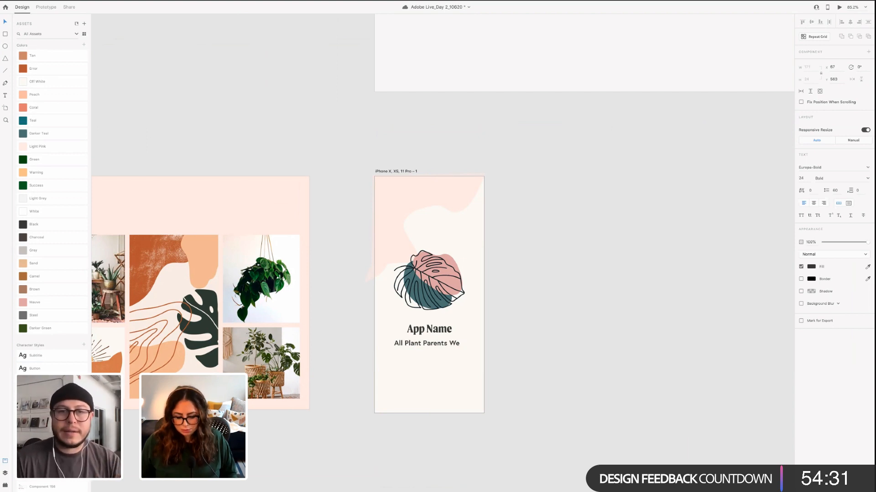
pyautogui.write('lcome')
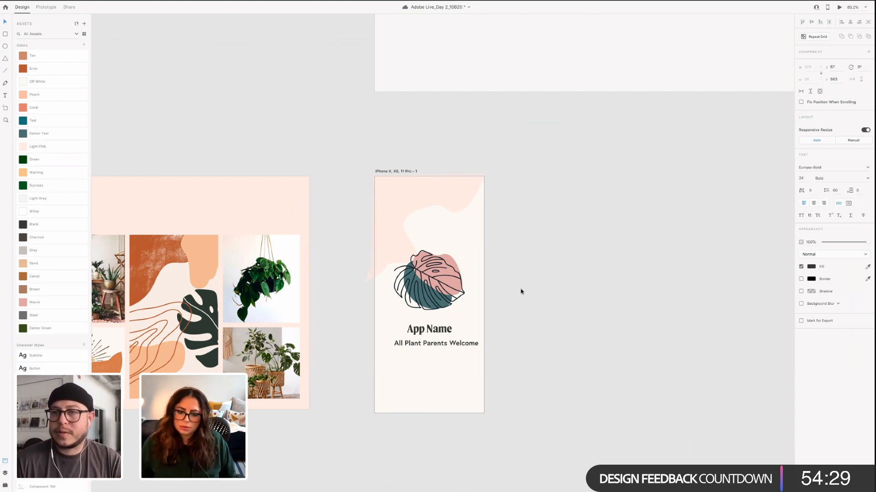
pyautogui.press('Escape')
pyautogui.moveTo(448, 345); pyautogui.dragTo(443, 343)
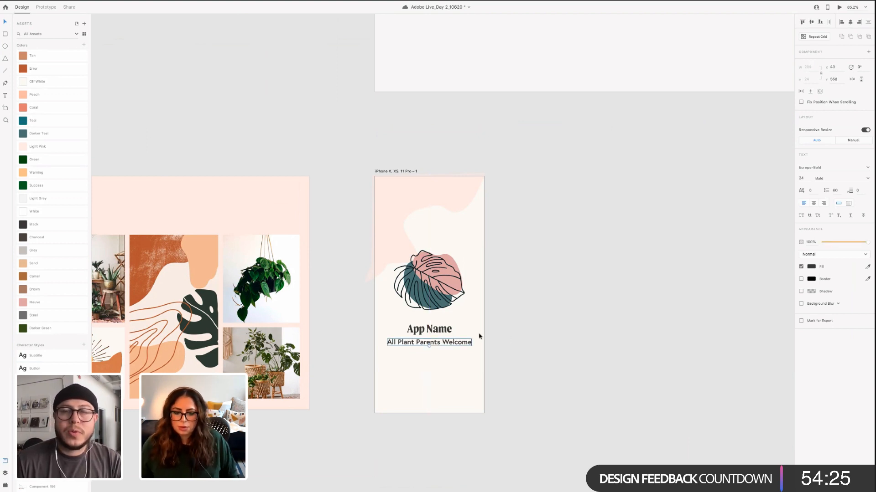
pyautogui.click(479, 336)
# Draw a circle about 168 px in diameter near the lower-right corner of the iPhone artboard
pyautogui.scroll(-1, 508, 310)
pyautogui.hscroll(2, 508, 308)
pyautogui.scroll(1, 509, 286)
pyautogui.hscroll(1, 506, 283)
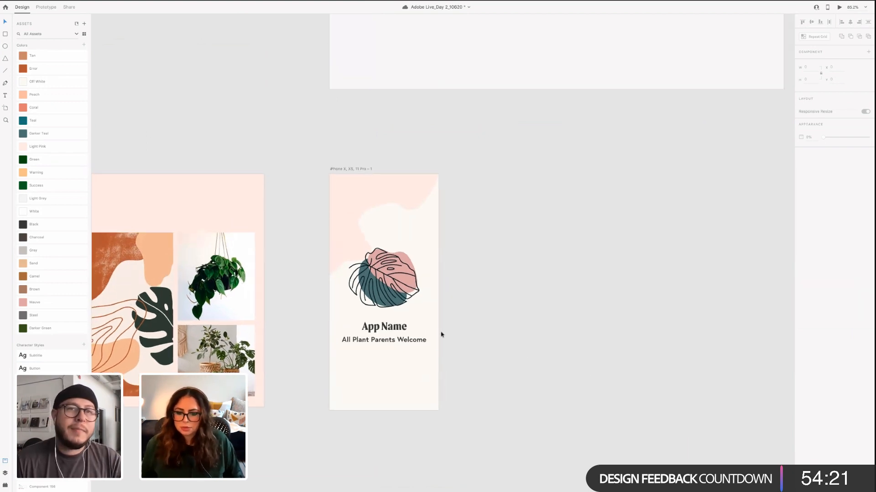
pyautogui.scroll(-2, 442, 251)
pyautogui.click(407, 225)
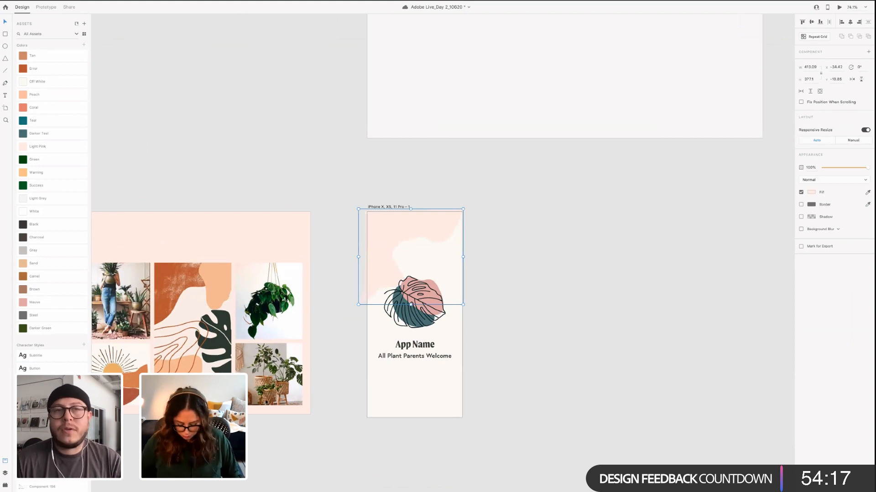
pyautogui.click(524, 450)
pyautogui.press('r')
pyautogui.scroll(5, 445, 379)
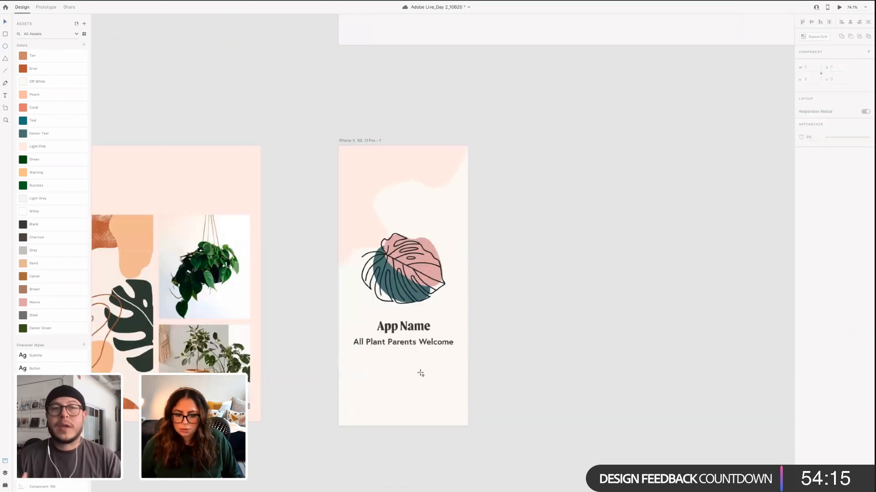
pyautogui.moveTo(398, 361); pyautogui.dragTo(474, 439)
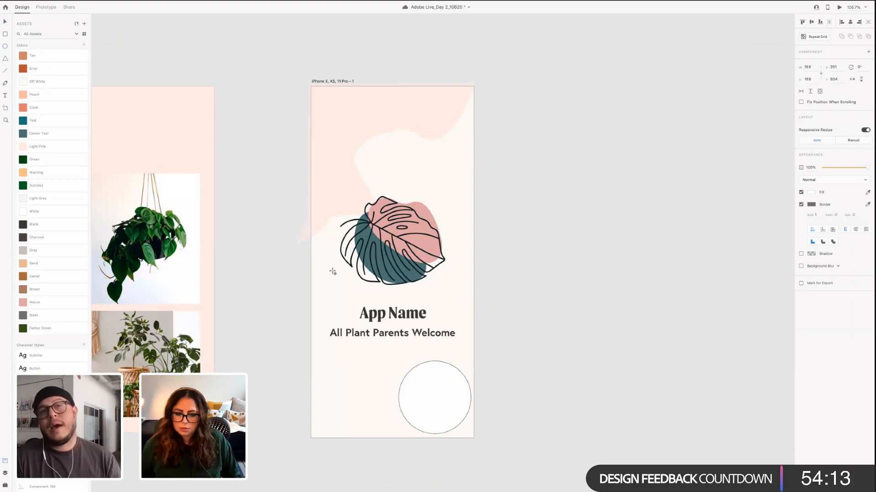
pyautogui.scroll(-3, 302, 315)
pyautogui.hscroll(-5, 451, 352)
pyautogui.scroll(2, 451, 352)
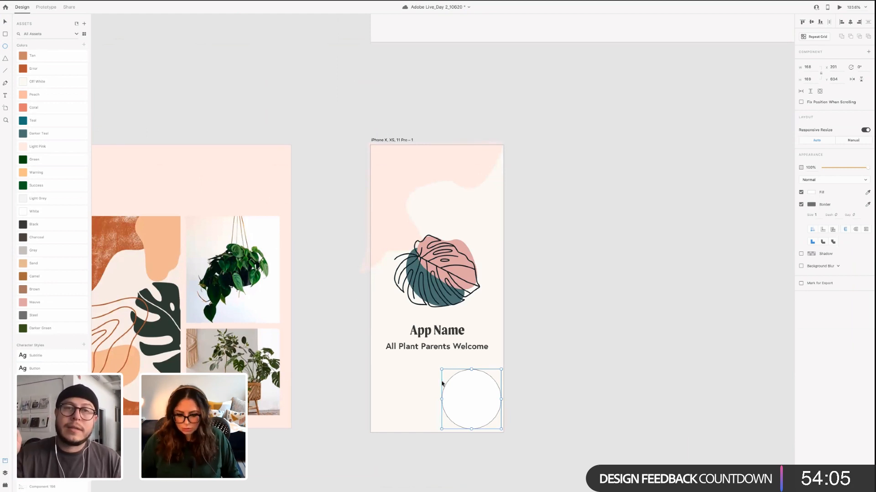
# Move the circle slightly up and inward, and reshape its anchor points into a slanted organic blob about 201 by 125 px
pyautogui.moveTo(478, 408); pyautogui.dragTo(464, 401)
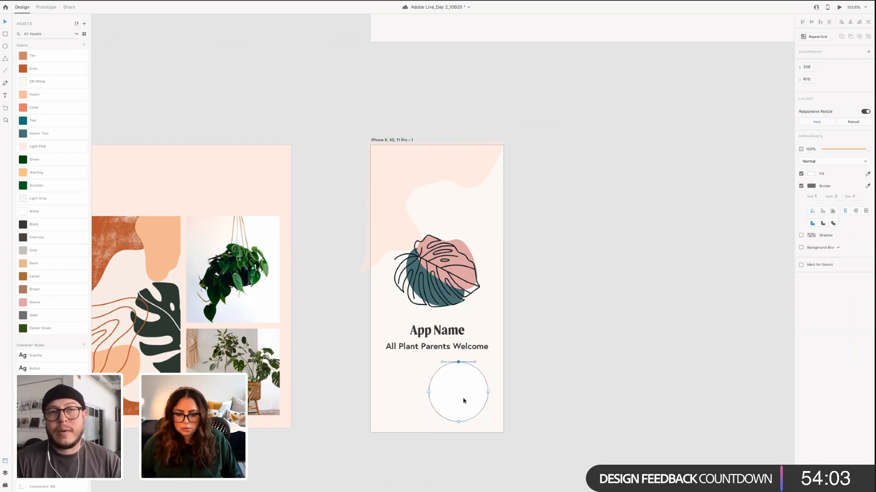
pyautogui.click(471, 366)
pyautogui.moveTo(462, 364); pyautogui.dragTo(458, 380)
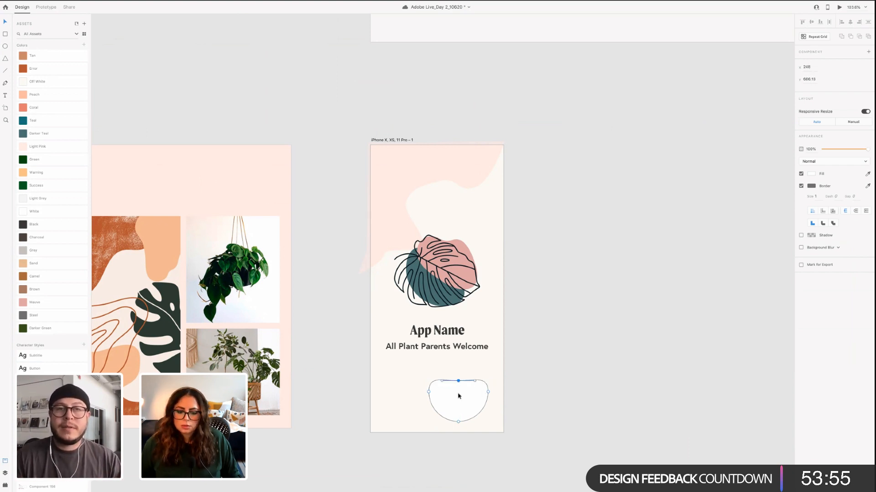
pyautogui.moveTo(429, 395); pyautogui.dragTo(449, 398)
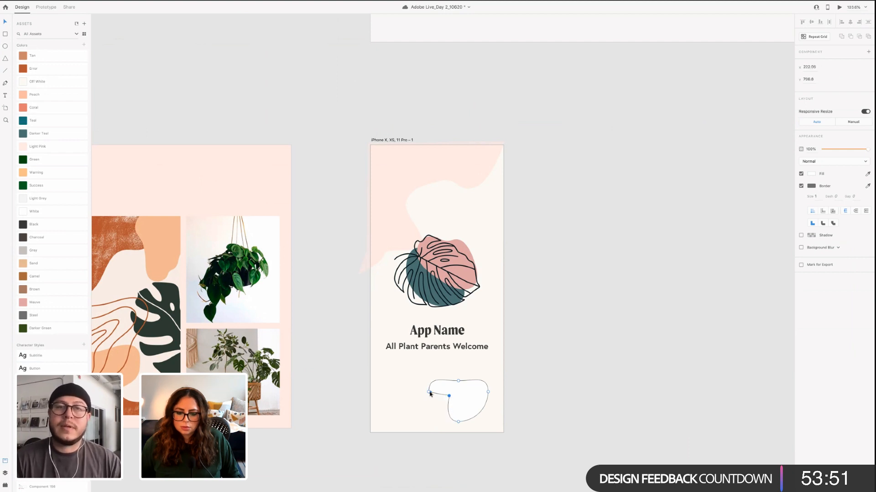
pyautogui.click(429, 392)
pyautogui.doubleClick(430, 393)
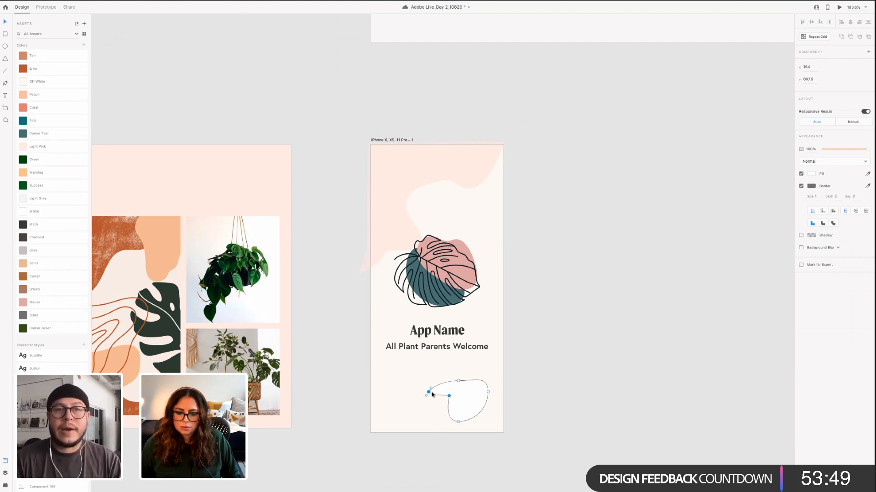
pyautogui.moveTo(429, 391); pyautogui.dragTo(431, 385)
pyautogui.moveTo(427, 417)
pyautogui.mouseDown()
pyautogui.moveTo(413, 416)
pyautogui.moveTo(419, 419)
pyautogui.mouseUp()
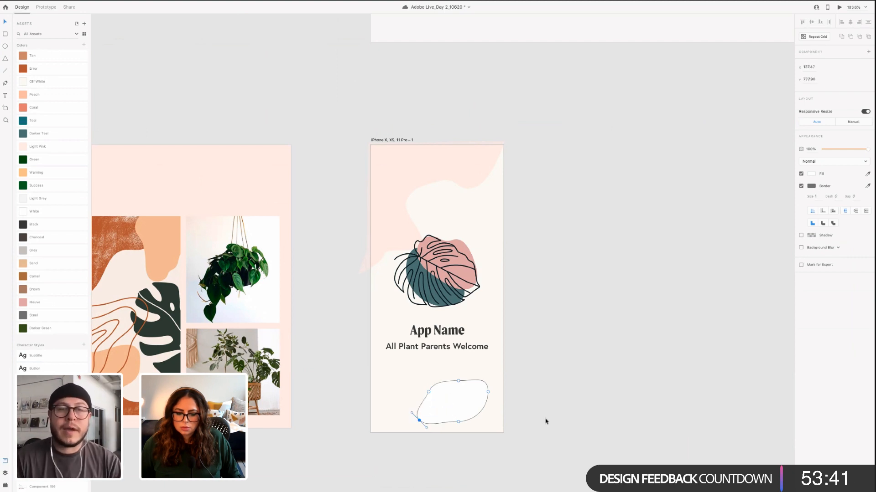
pyautogui.click(565, 409)
# Remove the blob's border and fill it with the Teal color
pyautogui.click(452, 402)
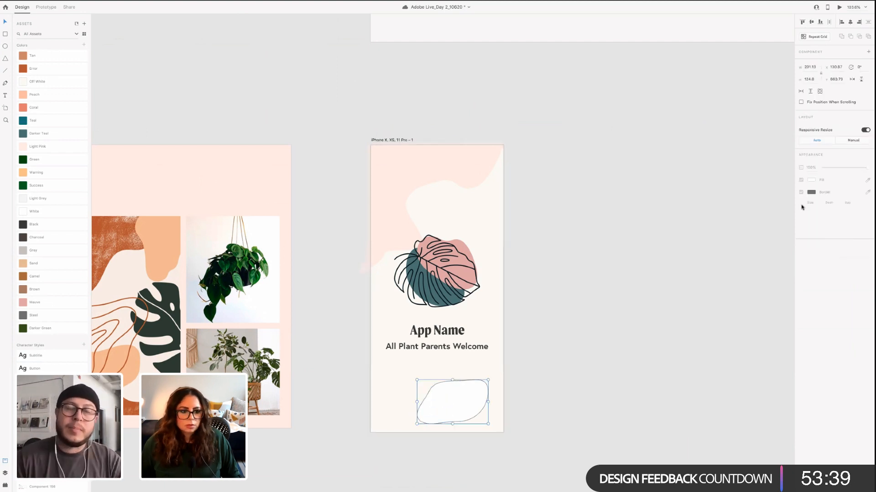
pyautogui.click(801, 205)
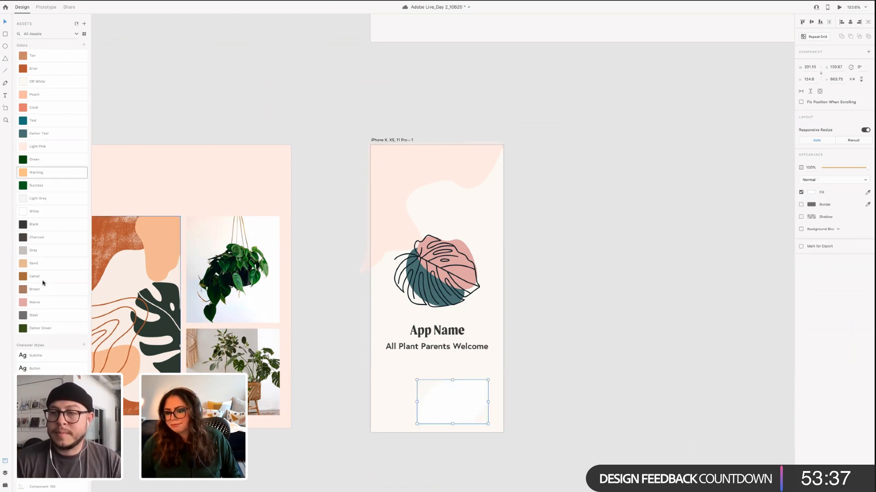
pyautogui.click(50, 122)
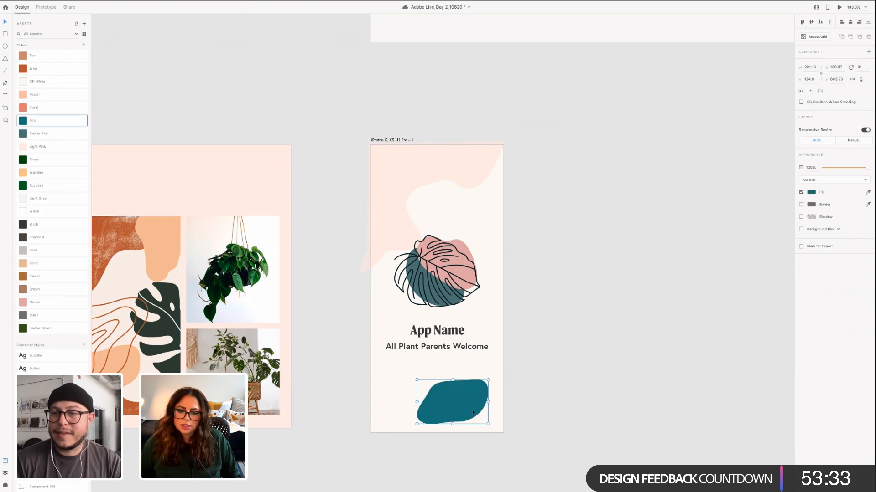
pyautogui.click(547, 416)
# Try the teal blob centered under the subtitle and overlapping the artboard's lower-right corner
pyautogui.moveTo(458, 410); pyautogui.dragTo(437, 394)
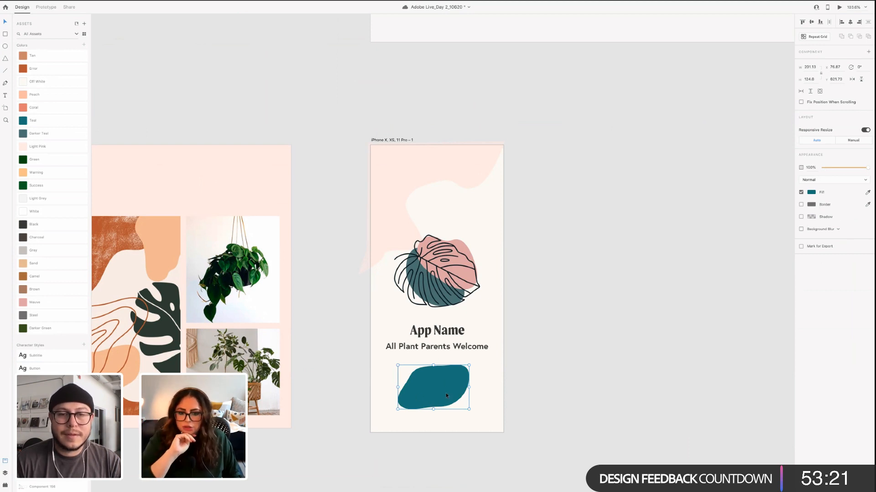
pyautogui.moveTo(445, 393); pyautogui.dragTo(497, 428)
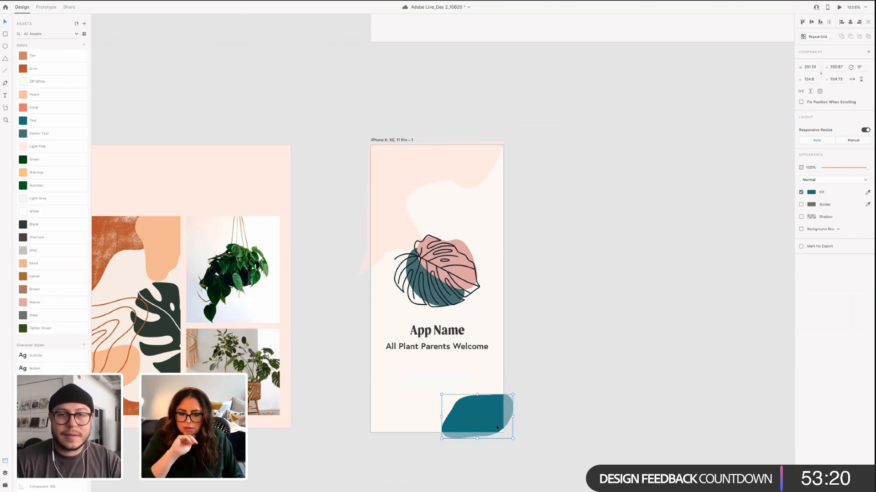
pyautogui.click(557, 418)
pyautogui.click(461, 410)
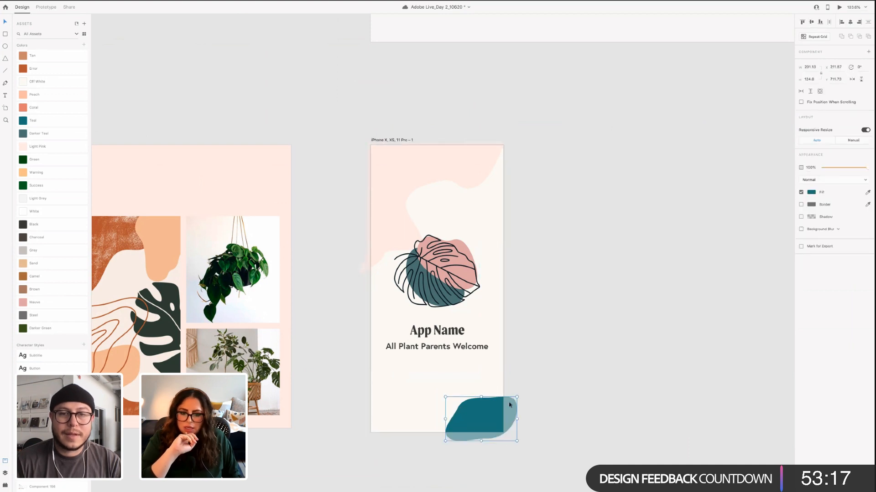
pyautogui.click(498, 371)
# Move the teal blob over the artboard's lower-left corner and rotate it clockwise so it bleeds off both edges
pyautogui.moveTo(497, 406); pyautogui.dragTo(400, 393)
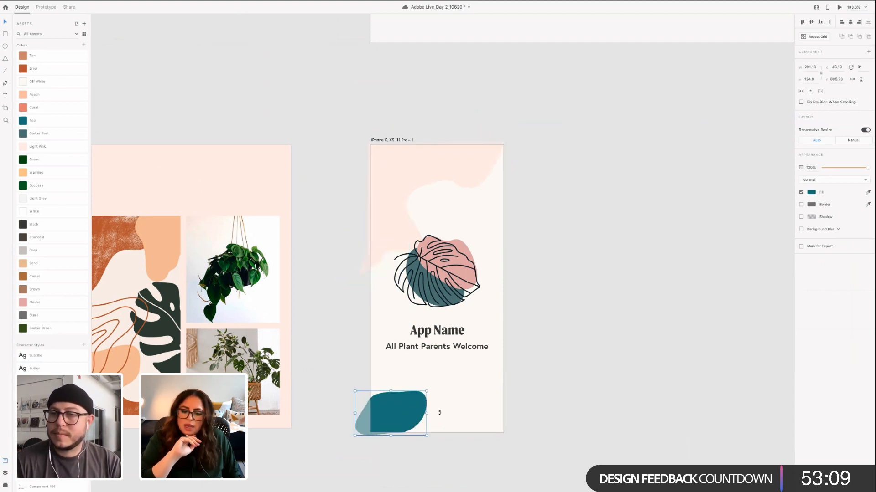
pyautogui.moveTo(439, 413); pyautogui.dragTo(432, 441)
pyautogui.moveTo(398, 412); pyautogui.dragTo(393, 417)
pyautogui.click(683, 277)
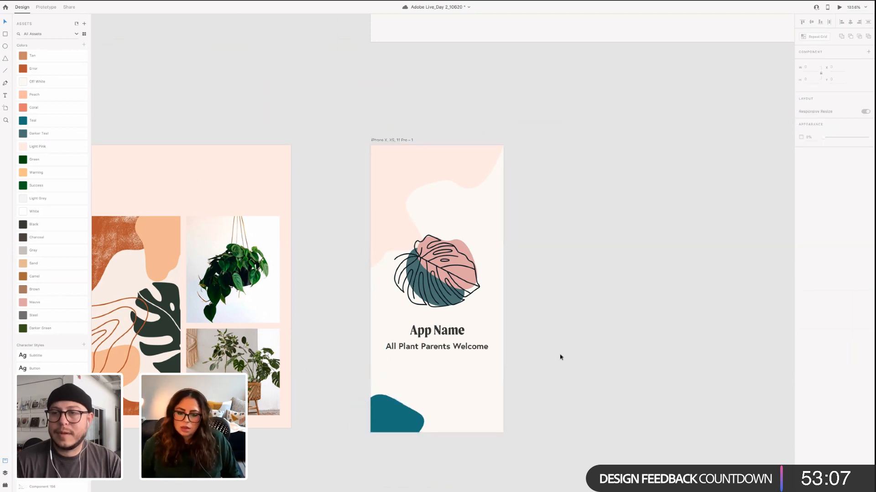
# Duplicate the light pink wave, flip the copy vertically and horizontally, and place it in the artboard's lower-right corner
pyautogui.scroll(2, 602, 294)
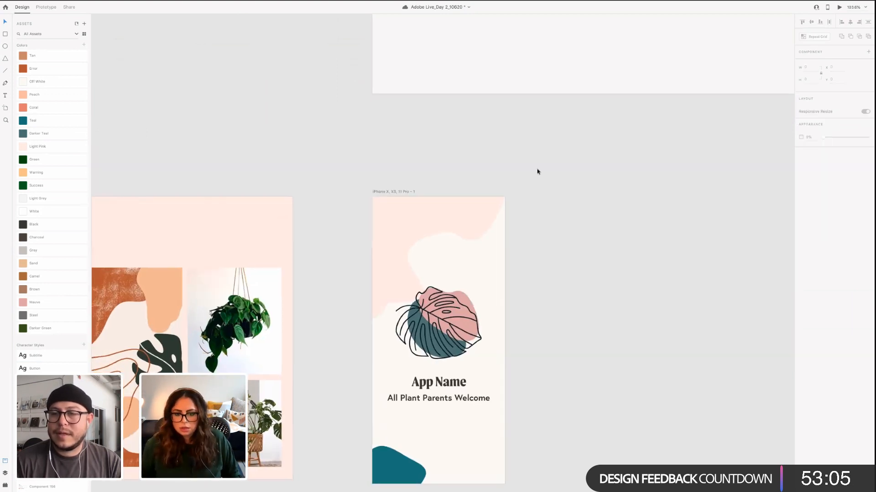
pyautogui.scroll(-1, 524, 175)
pyautogui.hscroll(-1, 525, 174)
pyautogui.click(494, 182)
pyautogui.moveTo(561, 339); pyautogui.dragTo(564, 336)
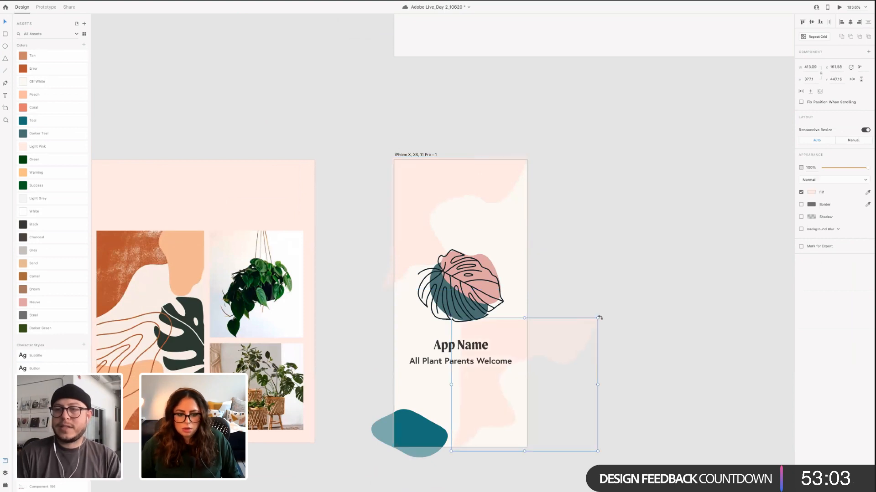
pyautogui.click(862, 82)
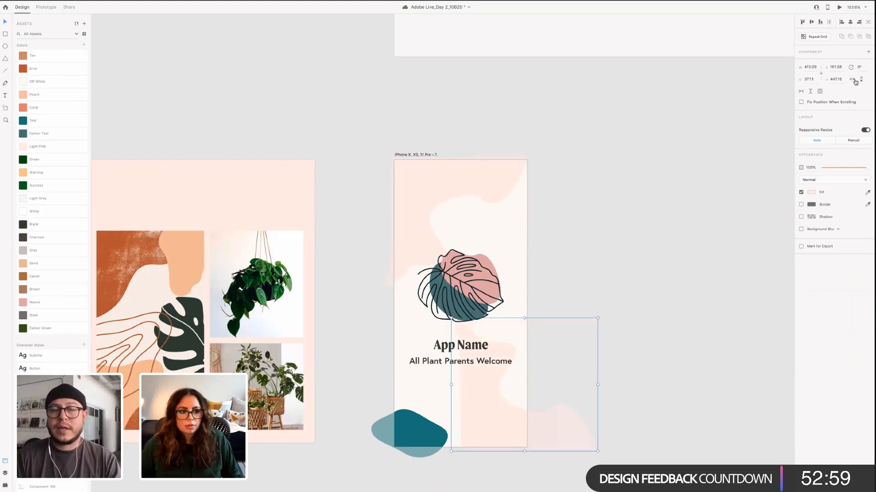
pyautogui.click(852, 80)
pyautogui.moveTo(570, 434); pyautogui.dragTo(518, 435)
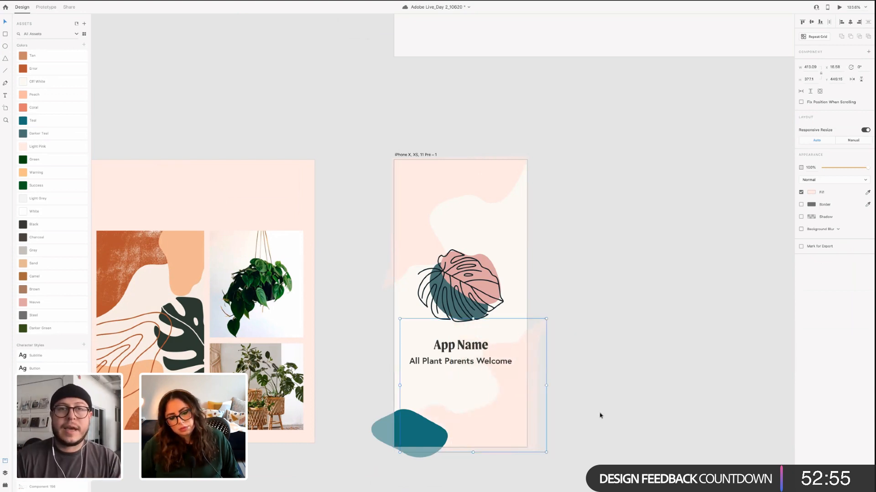
pyautogui.click(573, 455)
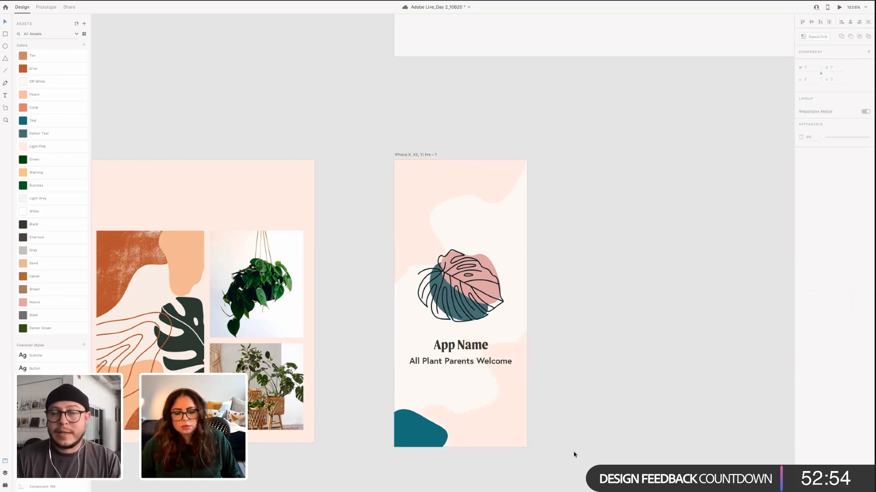
# Try the Mauve color on the lower wave copy and change its fill to Coral
pyautogui.click(512, 420)
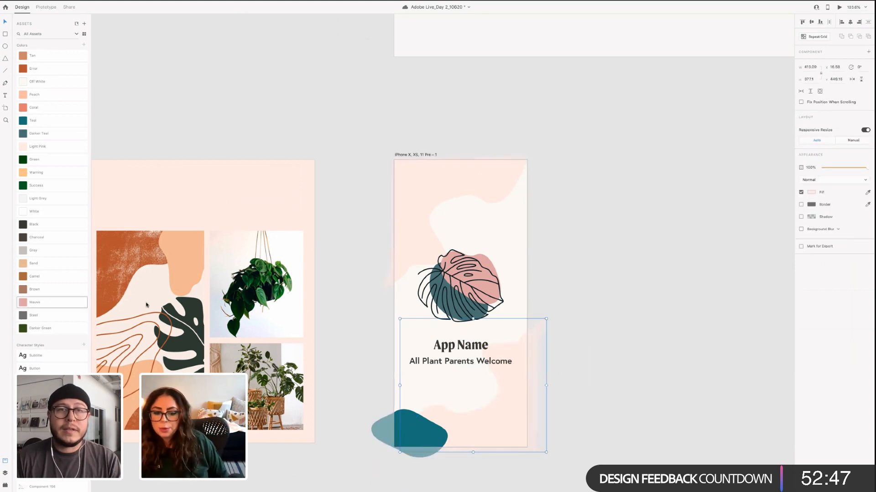
pyautogui.click(35, 302)
pyautogui.press('Escape')
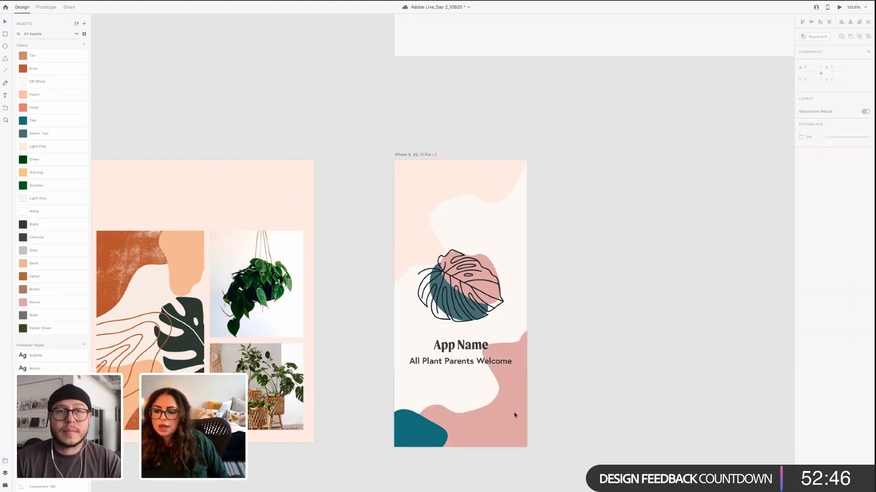
pyautogui.click(473, 412)
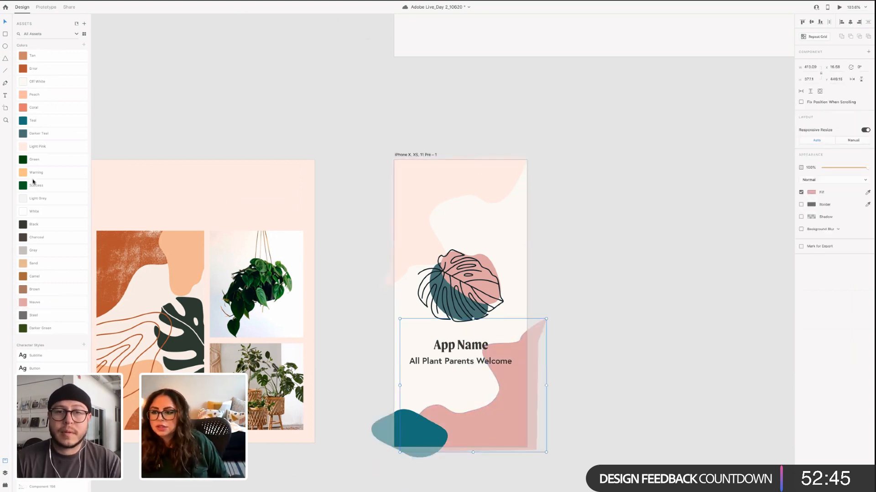
pyautogui.click(33, 108)
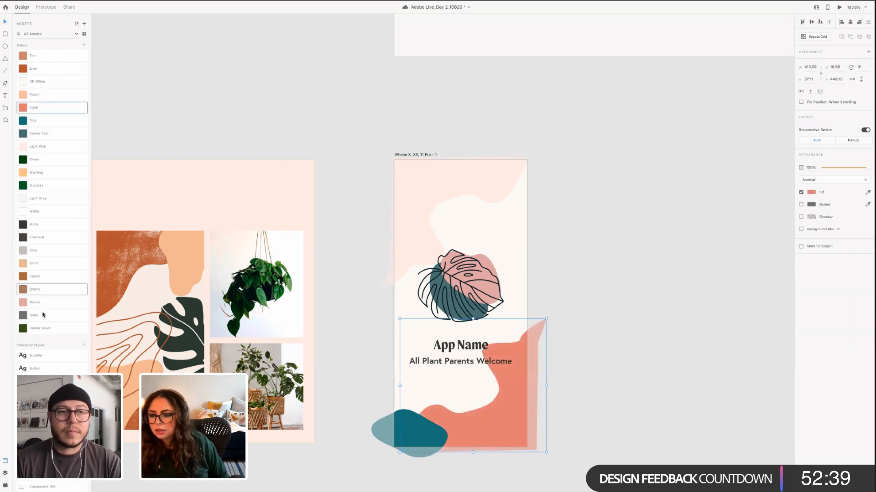
# Compare Brown, Sand, Camel, Darker Teal, Peach and Light Pink on the lower wave, and set its fill to Mauve
pyautogui.click(46, 294)
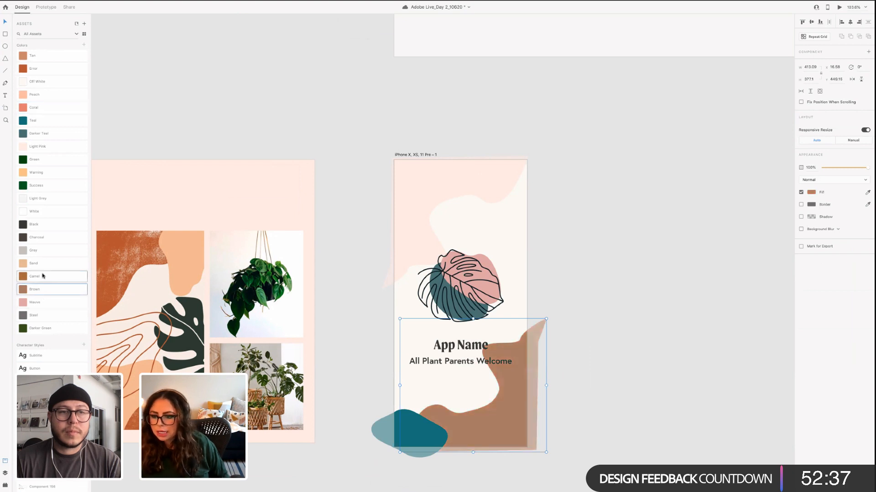
pyautogui.click(43, 266)
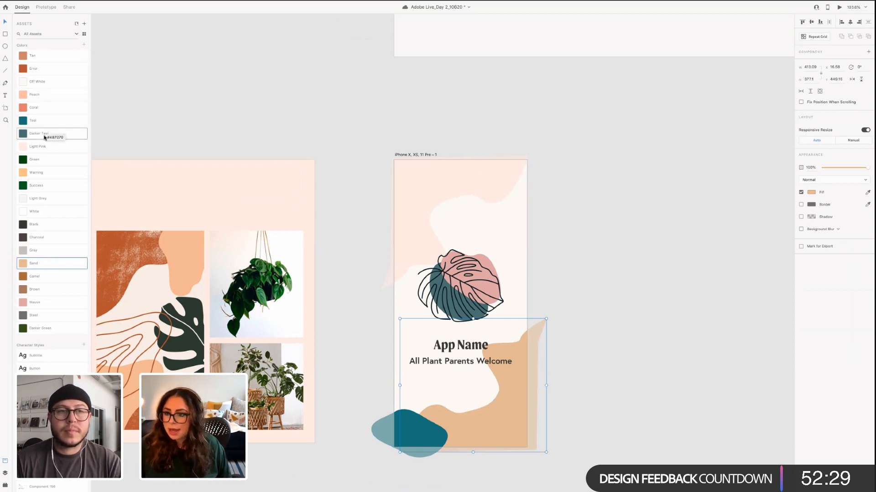
pyautogui.click(42, 279)
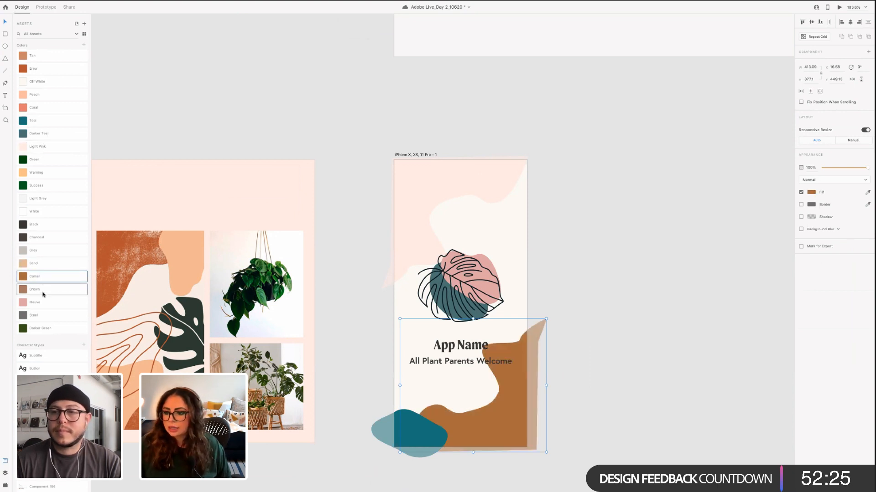
pyautogui.click(43, 293)
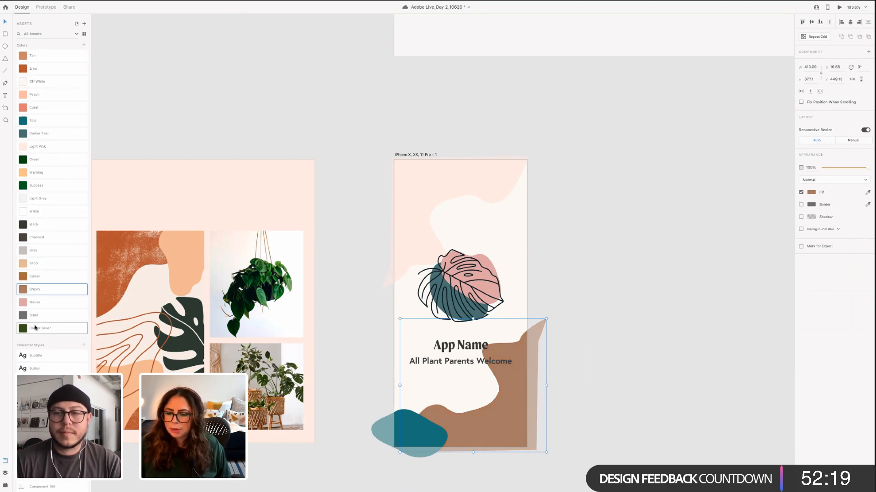
pyautogui.click(39, 133)
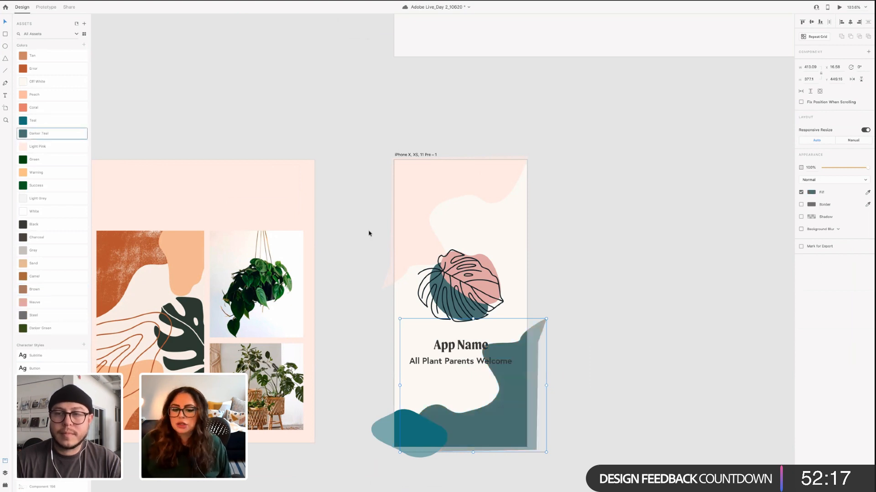
pyautogui.click(58, 94)
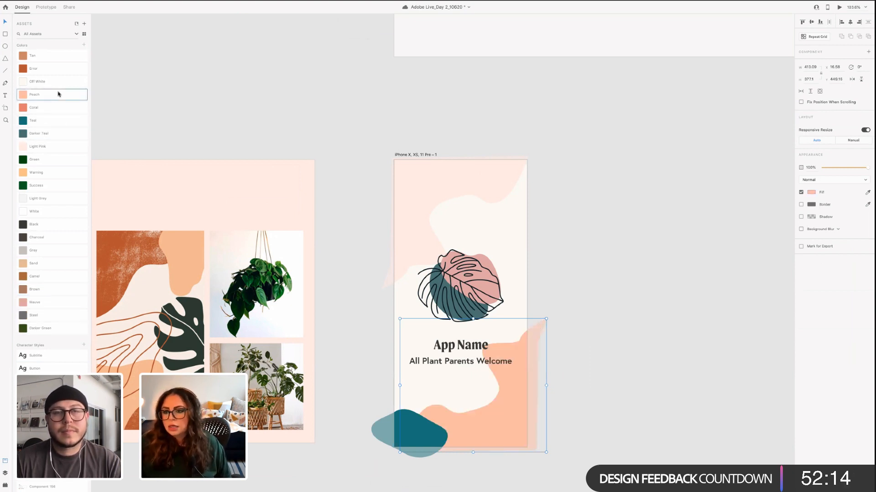
pyautogui.click(60, 148)
pyautogui.click(60, 304)
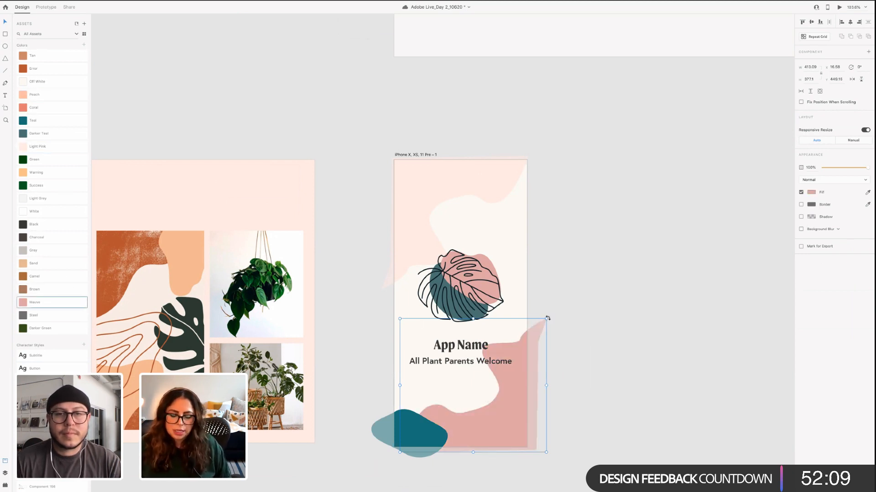
# Rotate the mauve wave about 26° clockwise, shift it so it bleeds off the artboard's lower-right corner, and save the document
pyautogui.moveTo(547, 321); pyautogui.dragTo(559, 350)
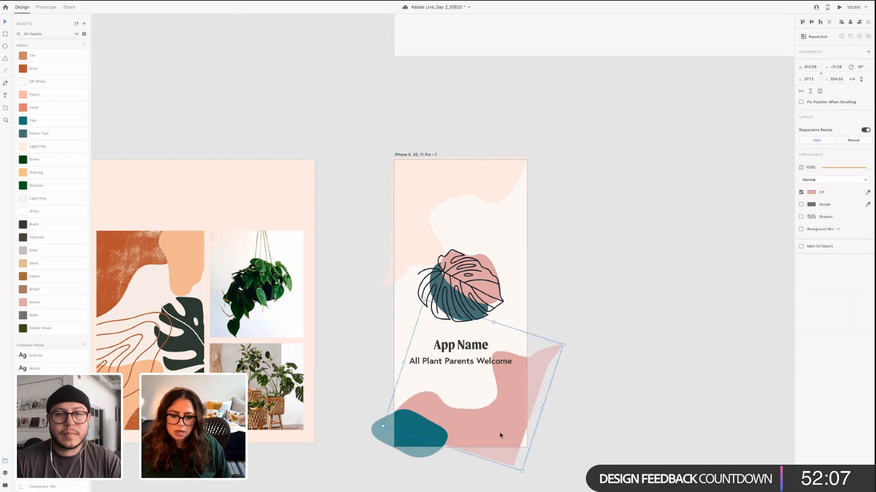
pyautogui.moveTo(501, 438); pyautogui.dragTo(513, 453)
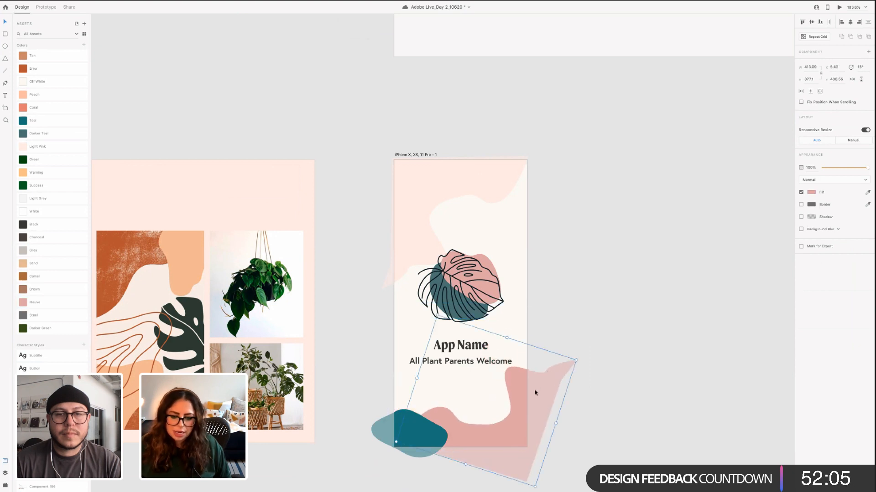
pyautogui.moveTo(517, 390); pyautogui.dragTo(519, 389)
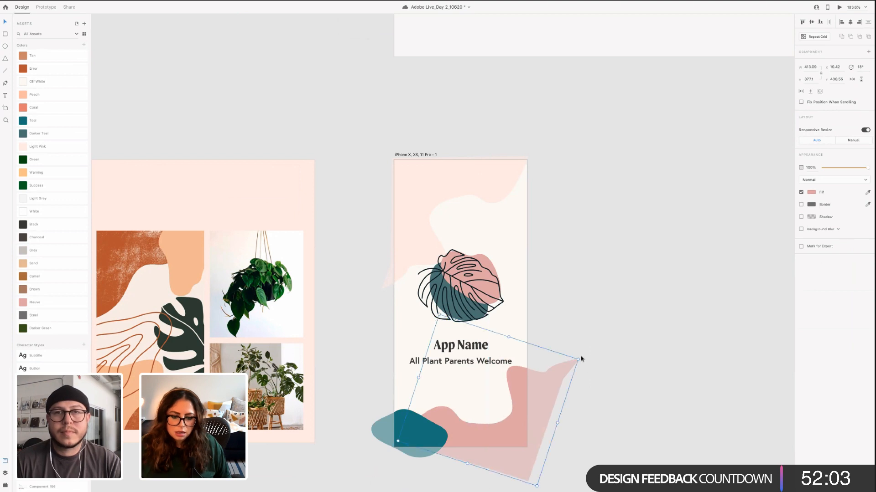
pyautogui.moveTo(580, 360); pyautogui.dragTo(582, 377)
pyautogui.moveTo(481, 438); pyautogui.dragTo(493, 434)
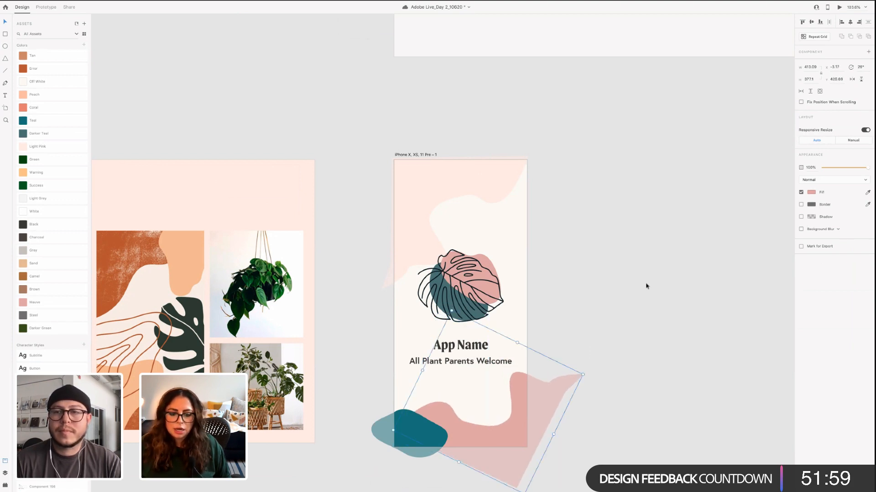
pyautogui.click(420, 334)
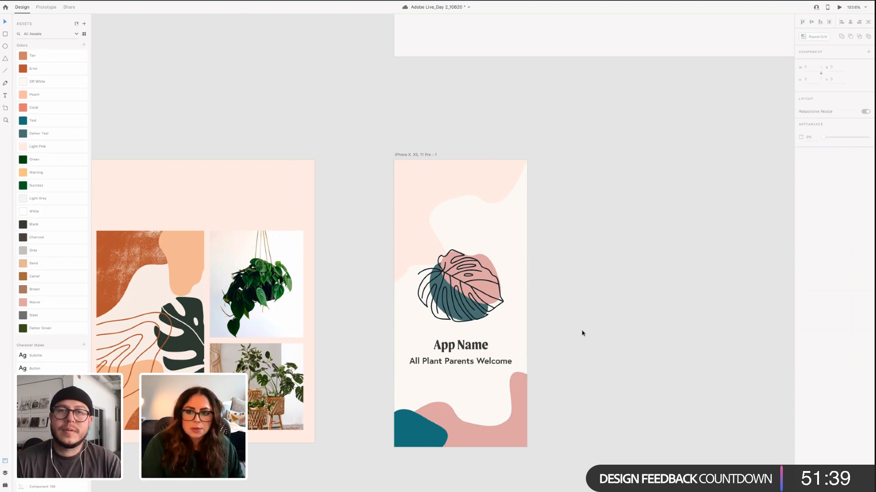
pyautogui.hotkey('ctrl', 's')
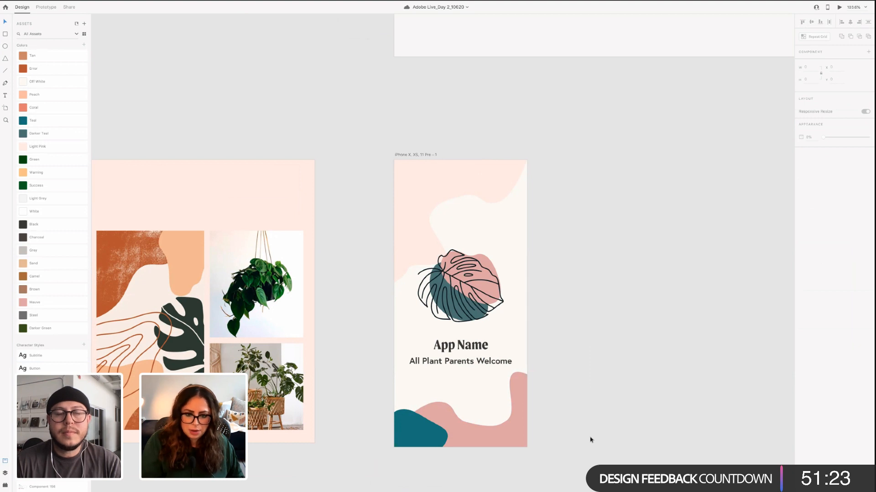
# Try rotating the light pink upper wave clockwise by about 8°
pyautogui.click(474, 172)
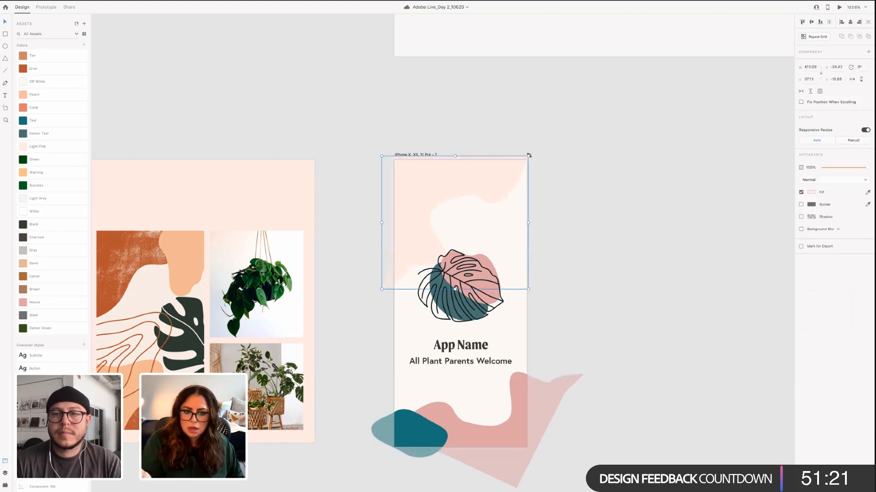
pyautogui.moveTo(534, 158); pyautogui.dragTo(542, 170)
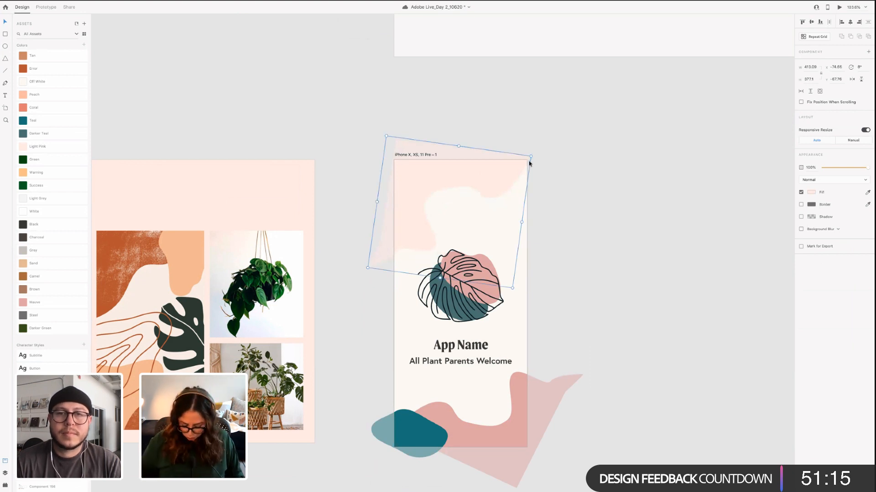
pyautogui.moveTo(528, 163); pyautogui.dragTo(534, 173)
pyautogui.click(539, 214)
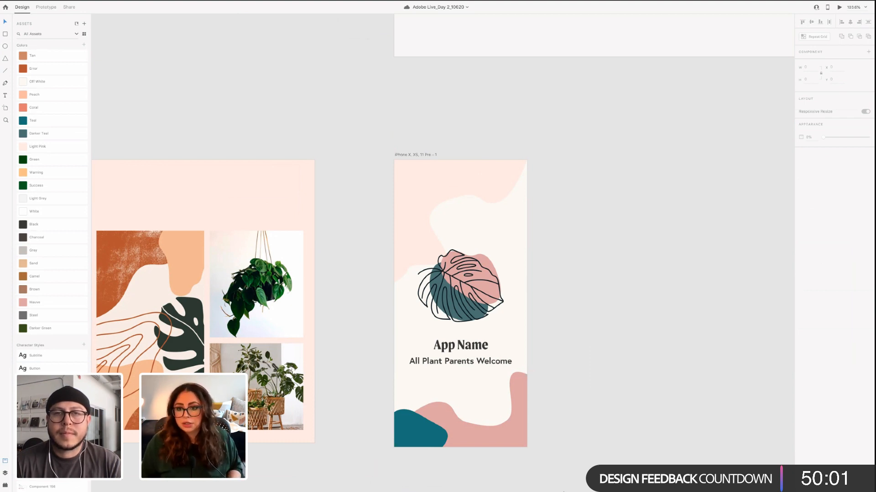
pyautogui.hscroll(3, 573, 331)
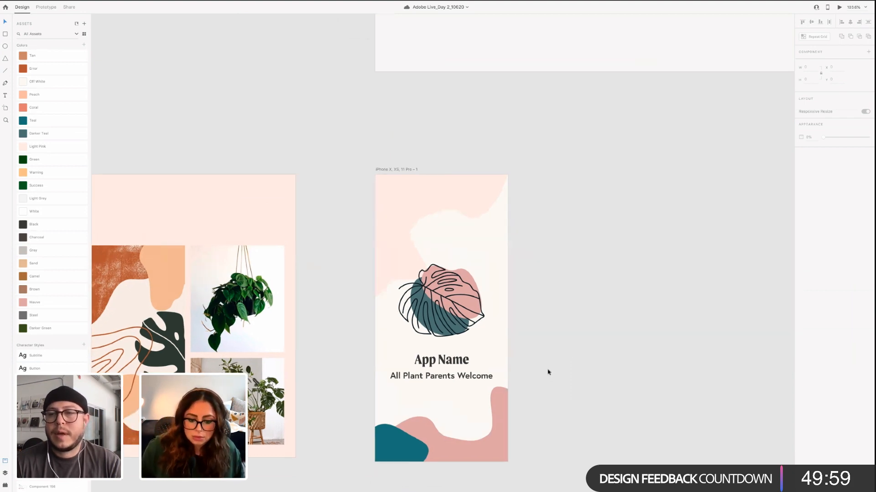
pyautogui.hscroll(2, 525, 274)
pyautogui.hscroll(3, 525, 304)
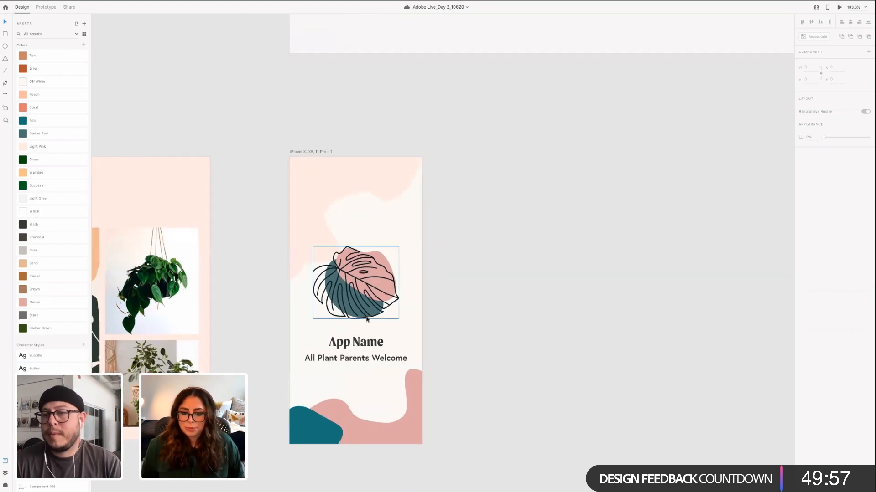
pyautogui.scroll(-1, 516, 333)
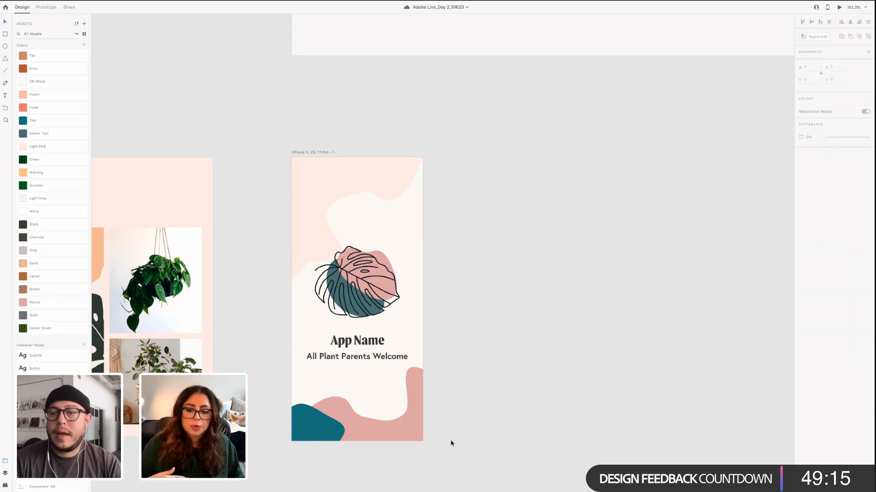
pyautogui.scroll(-2, 491, 376)
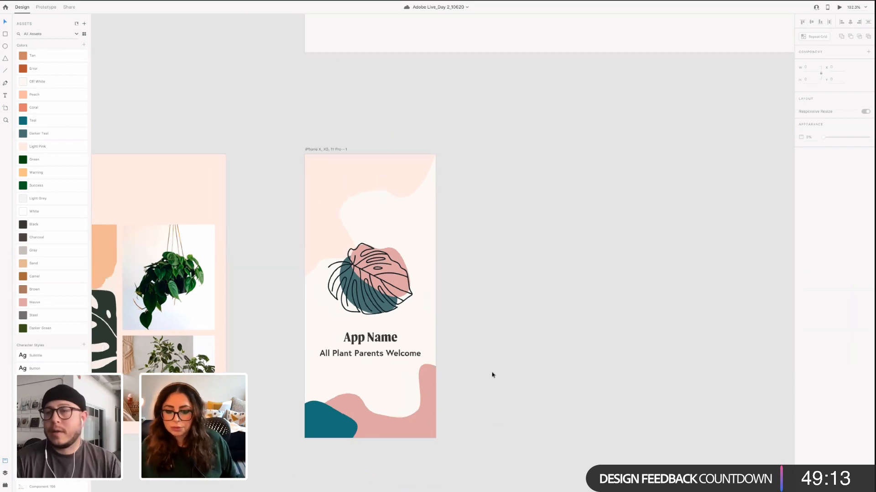
pyautogui.scroll(-5, 491, 376)
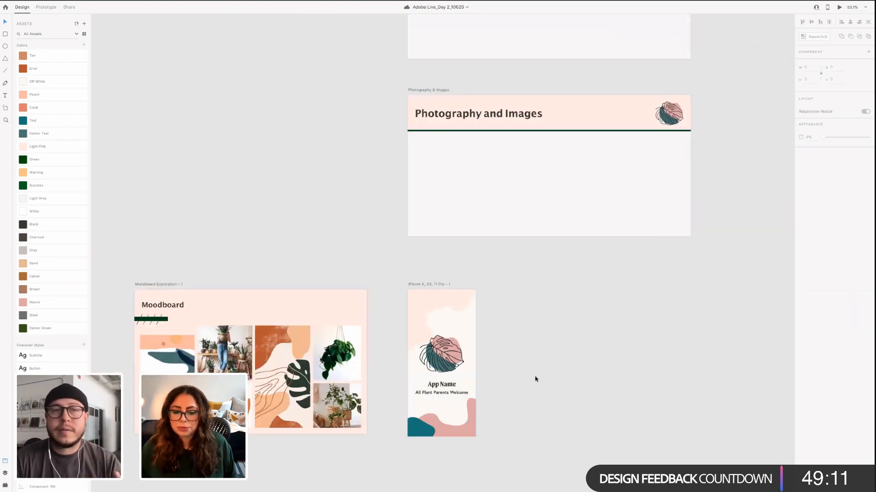
pyautogui.scroll(1, 470, 418)
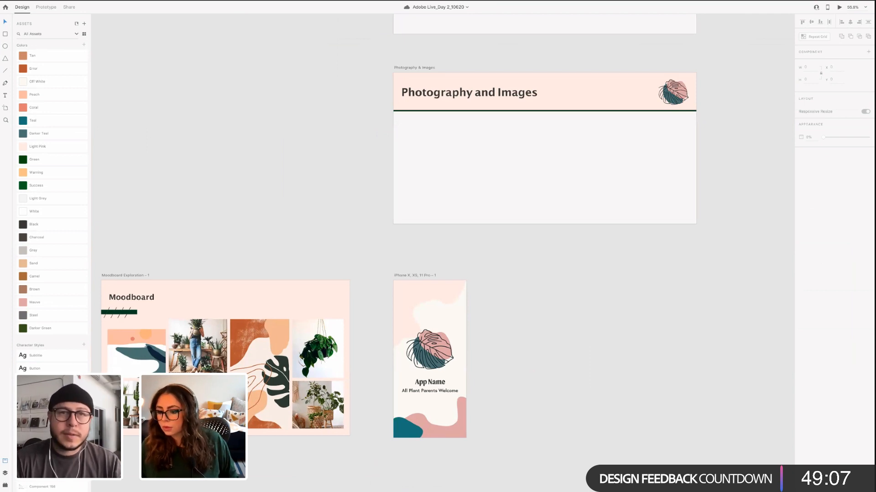
# Add the teal primary button component to the iPhone artboard and center it below the "All Plant Parents Welcome" tagline
pyautogui.scroll(-3, 80, 343)
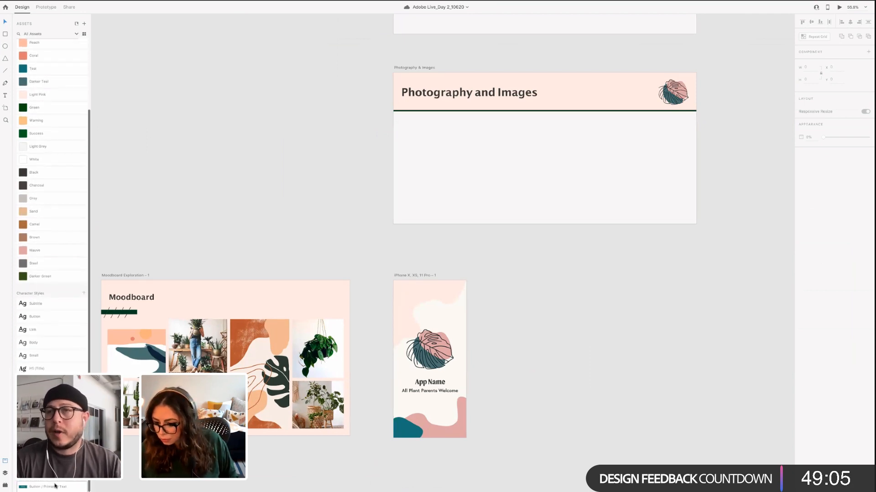
pyautogui.moveTo(43, 487); pyautogui.dragTo(449, 403)
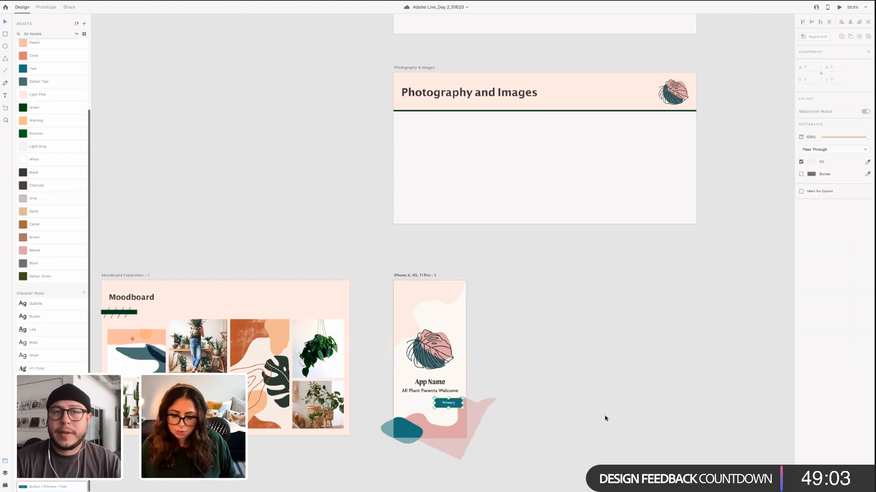
pyautogui.scroll(5, 513, 411)
pyautogui.click(285, 392)
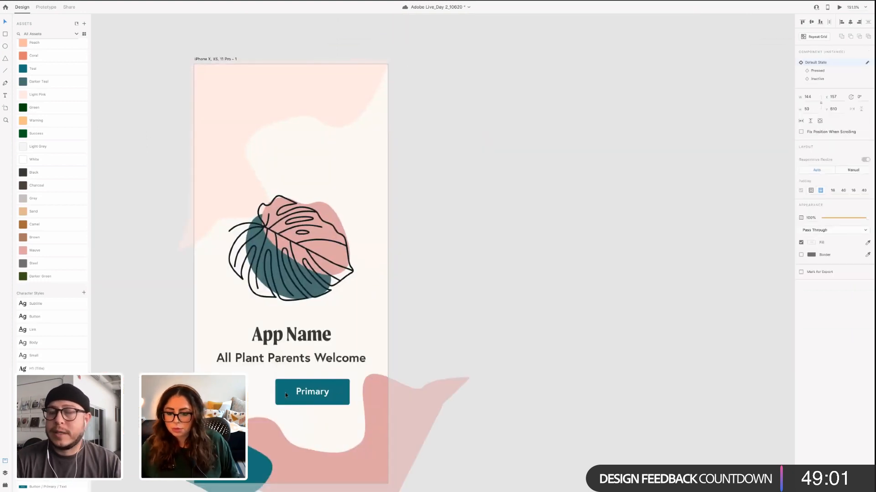
pyautogui.moveTo(295, 394); pyautogui.dragTo(293, 394)
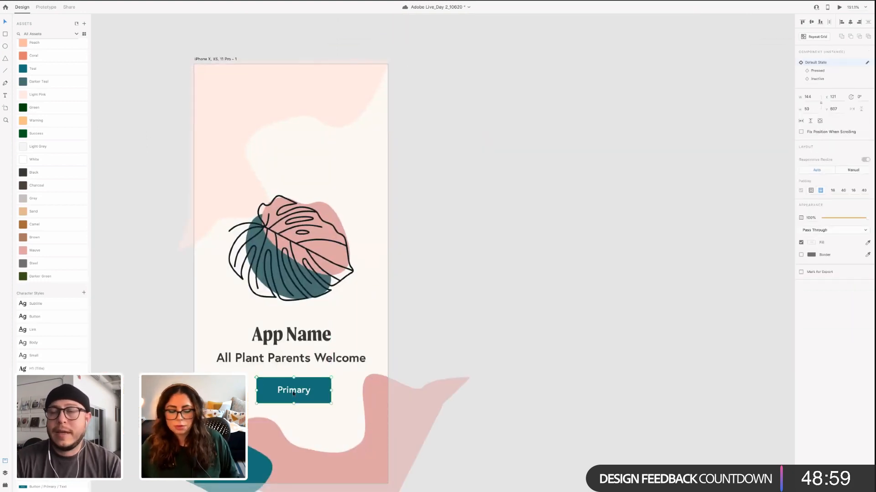
# Change the teal button's label to "Sign Up"
pyautogui.doubleClick(294, 390)
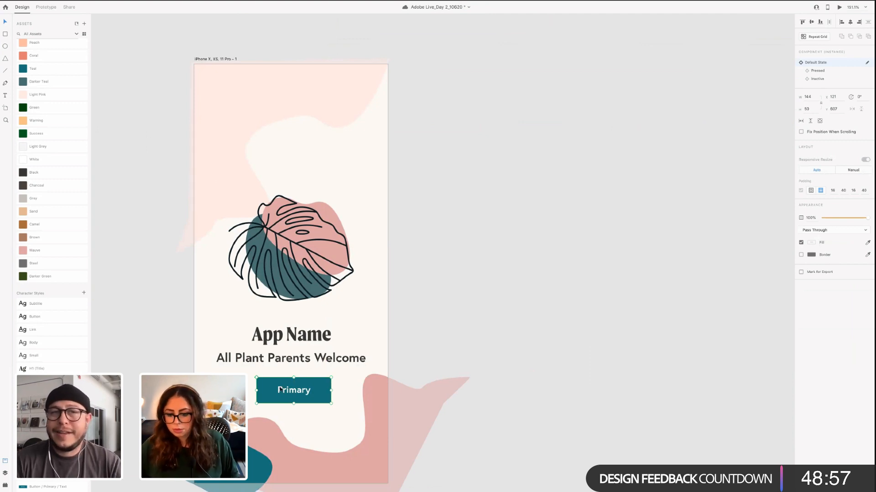
pyautogui.press('super+a')
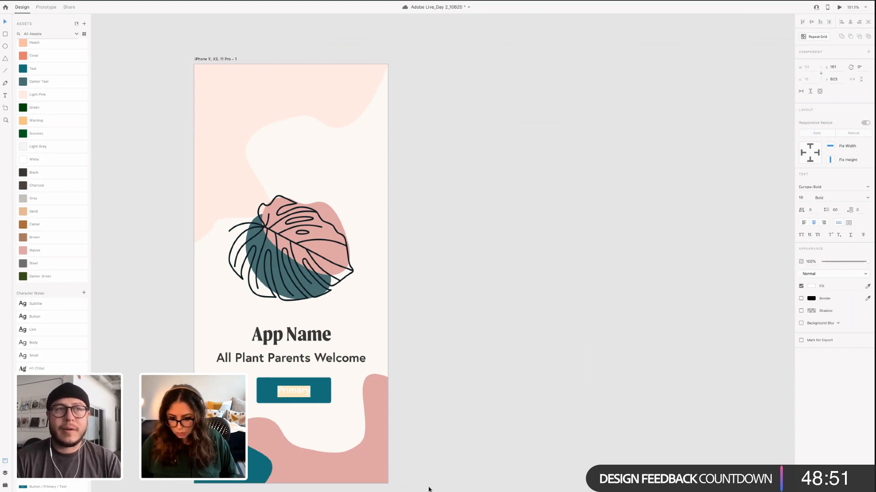
pyautogui.write('Sign')
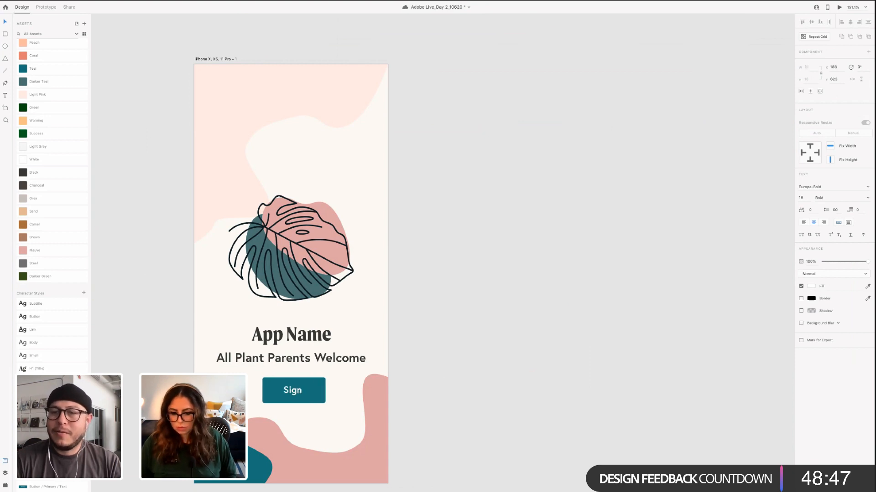
pyautogui.write(' Upp')
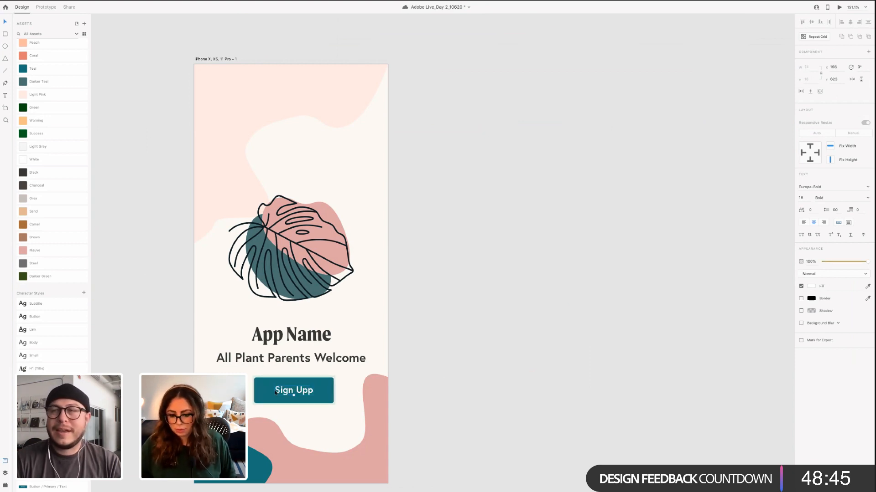
pyautogui.doubleClick(305, 388)
pyautogui.write('Sign Up')
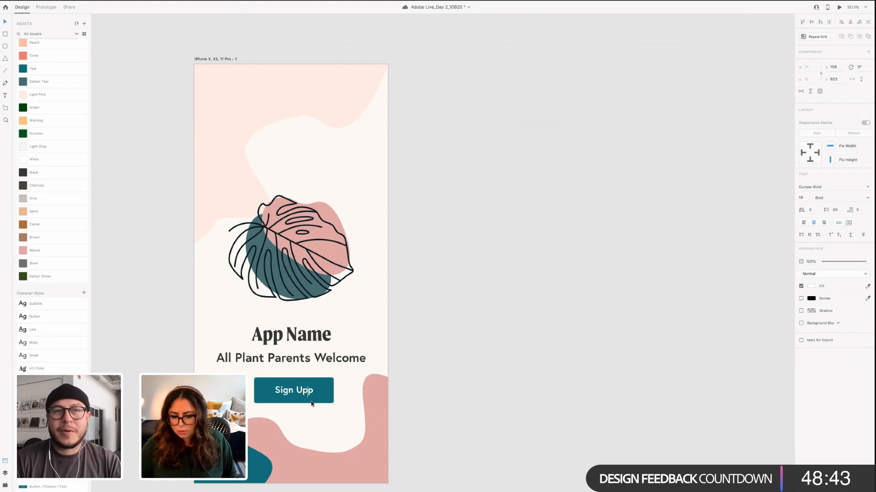
pyautogui.press('Escape')
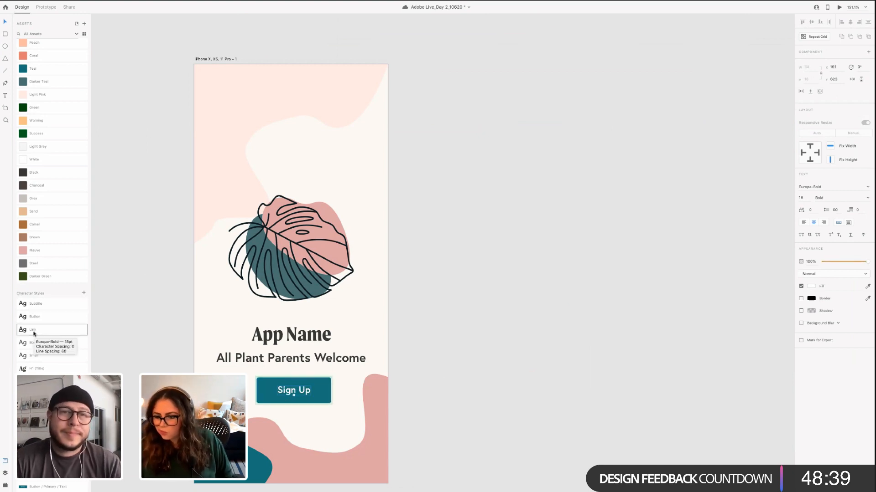
# Add the text "Log In" below the Sign Up button on the iPhone artboard
pyautogui.moveTo(34, 334)
pyautogui.mouseDown()
pyautogui.moveTo(75, 342)
pyautogui.moveTo(254, 427)
pyautogui.moveTo(309, 424)
pyautogui.moveTo(25, 331)
pyautogui.mouseUp()
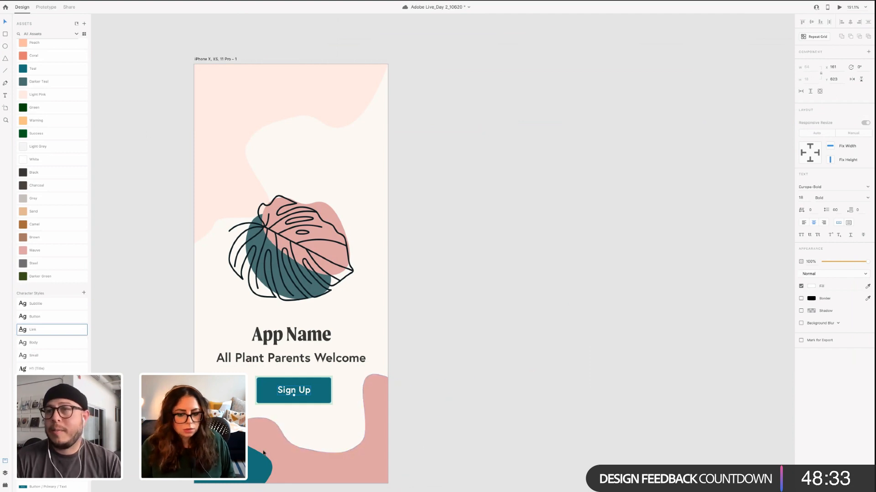
pyautogui.click(513, 358)
pyautogui.press('t')
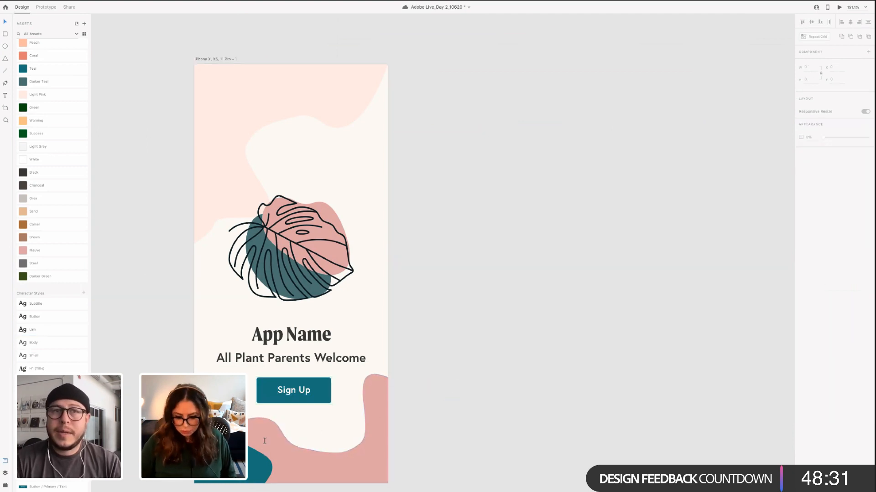
pyautogui.click(294, 421)
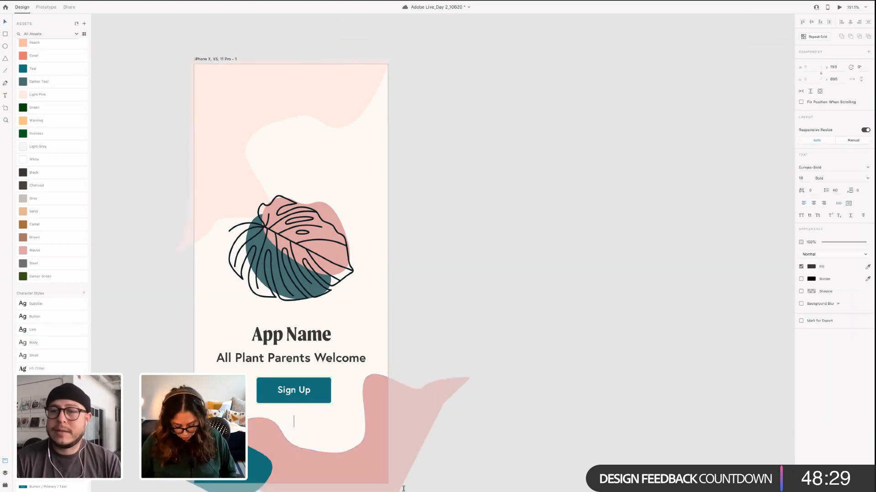
pyautogui.write('Lii')
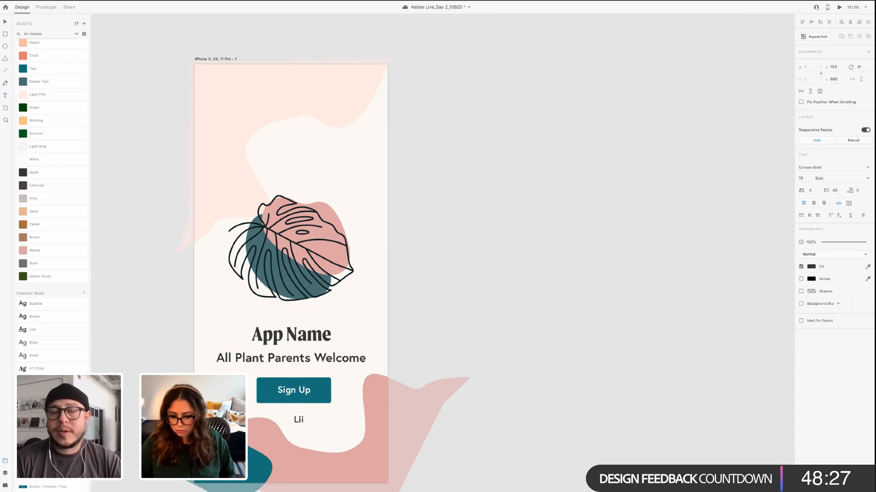
pyautogui.press('BackSpace')
pyautogui.write('og In')
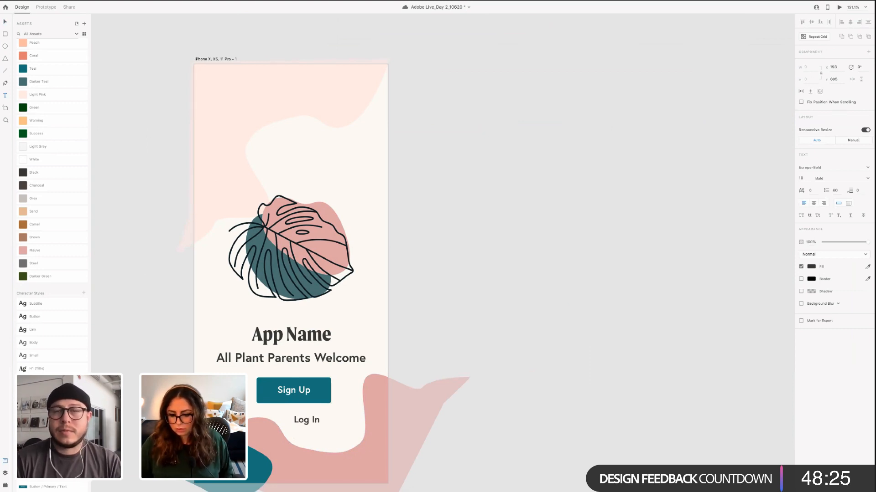
pyautogui.write('n')
pyautogui.press('Escape')
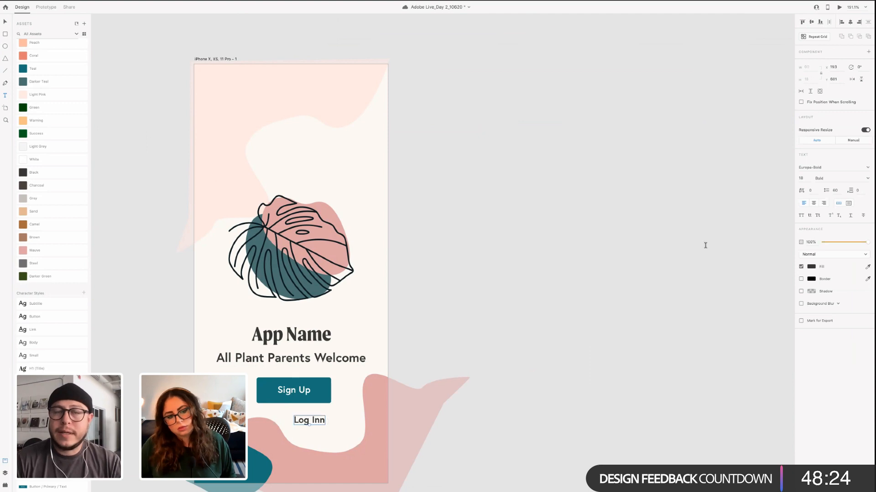
pyautogui.click(322, 422)
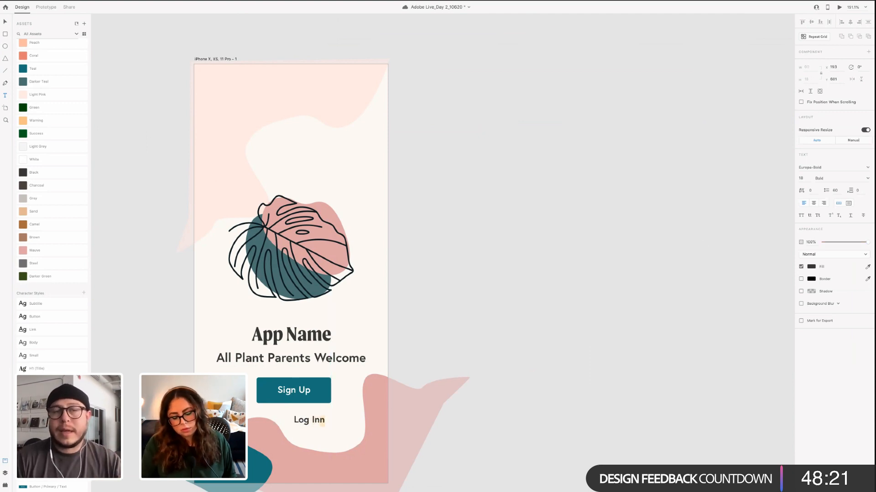
pyautogui.press('BackSpace')
pyautogui.press('Escape')
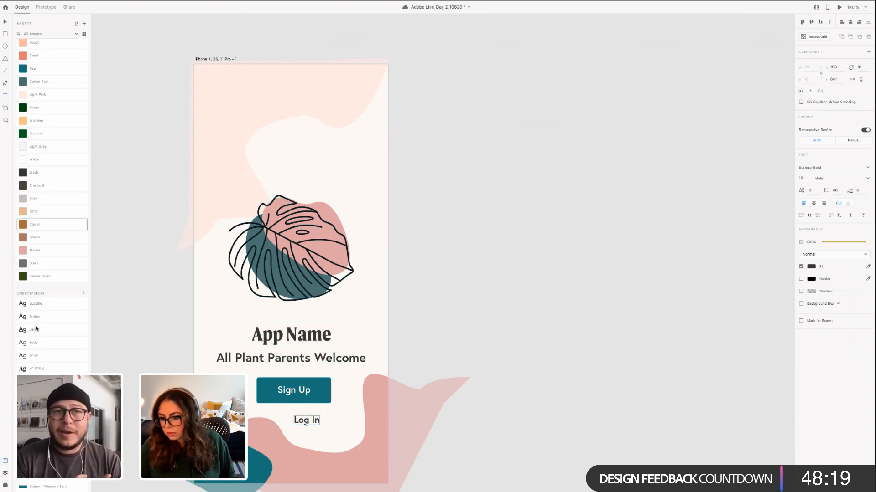
# Apply the Link character style to the "Log In" text and center it directly beneath the Sign Up button
pyautogui.click(34, 330)
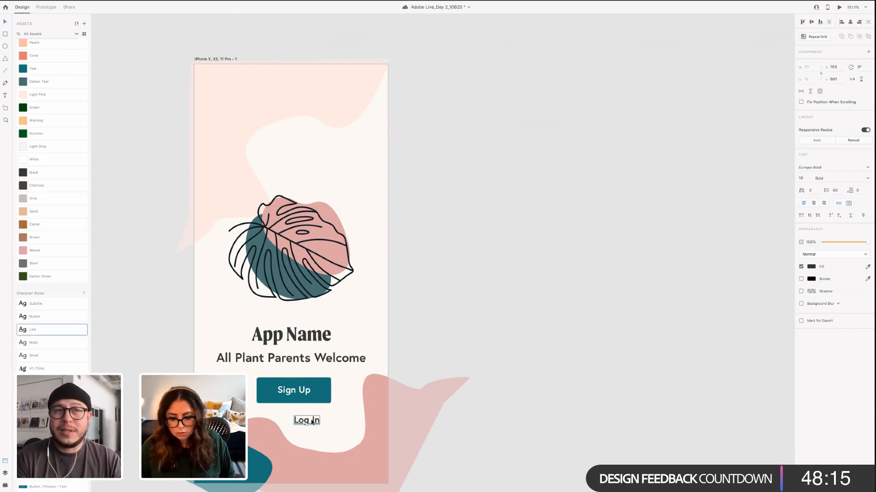
pyautogui.moveTo(312, 419); pyautogui.dragTo(299, 414)
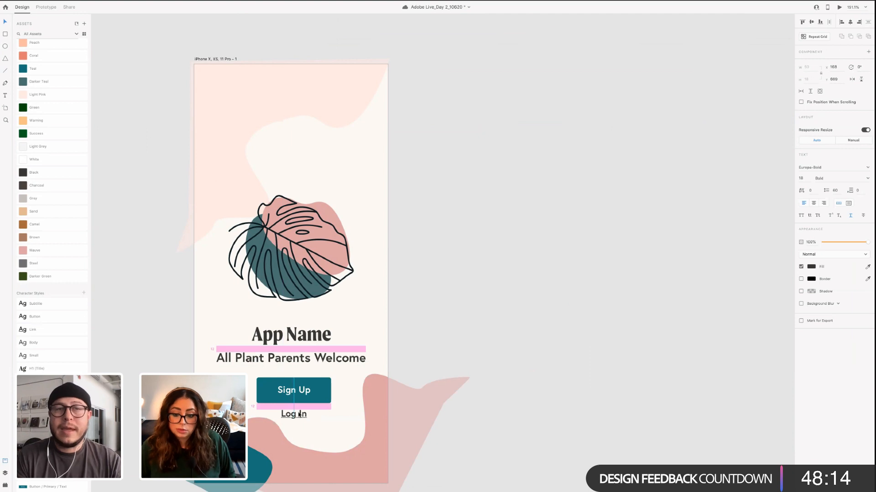
pyautogui.click(532, 383)
# Move the leaf logo higher on the artboard and shift the app name, tagline, Sign Up button and Log In link up beneath it
pyautogui.moveTo(285, 200); pyautogui.dragTo(285, 169)
pyautogui.moveTo(290, 219); pyautogui.dragTo(293, 221)
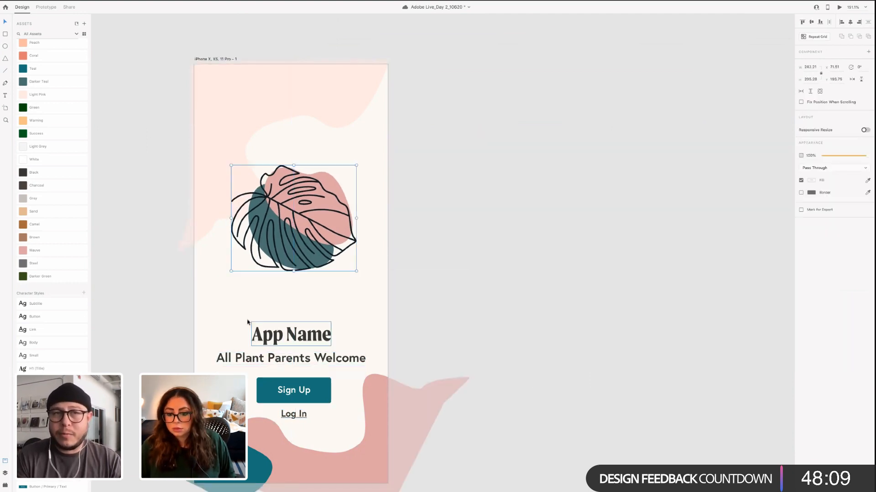
pyautogui.moveTo(233, 315); pyautogui.dragTo(308, 422)
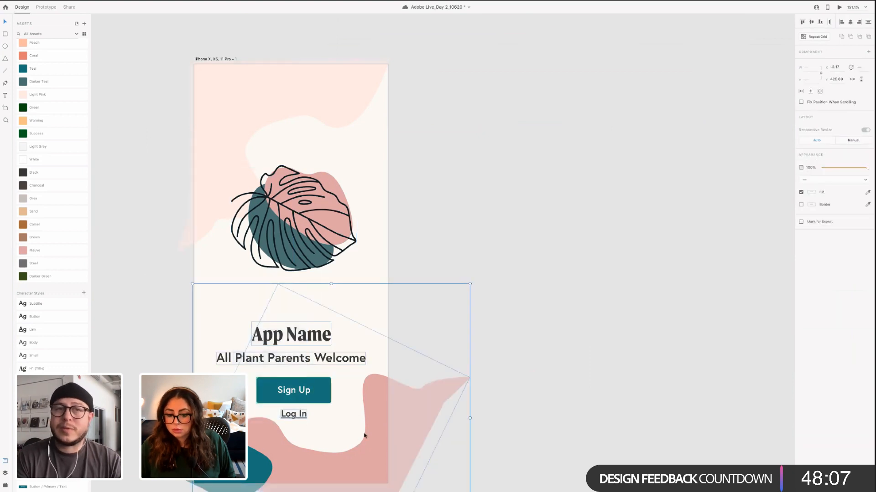
pyautogui.keyDown('shift'); pyautogui.click(375, 425); pyautogui.keyUp('shift')
pyautogui.moveTo(294, 359); pyautogui.dragTo(295, 316)
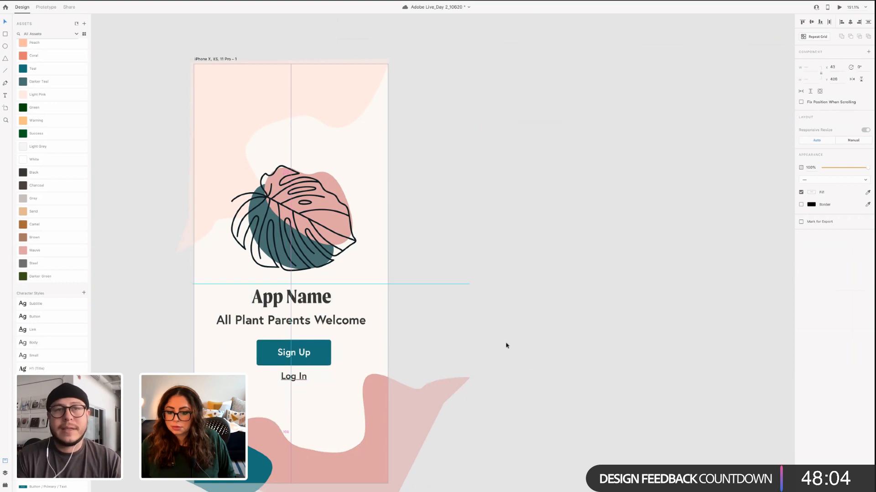
pyautogui.click(598, 359)
# Try the Peach swatch as the fill of the mauve wave in the artboard's lower-right corner
pyautogui.scroll(-5, 569, 325)
pyautogui.hscroll(3, 467, 350)
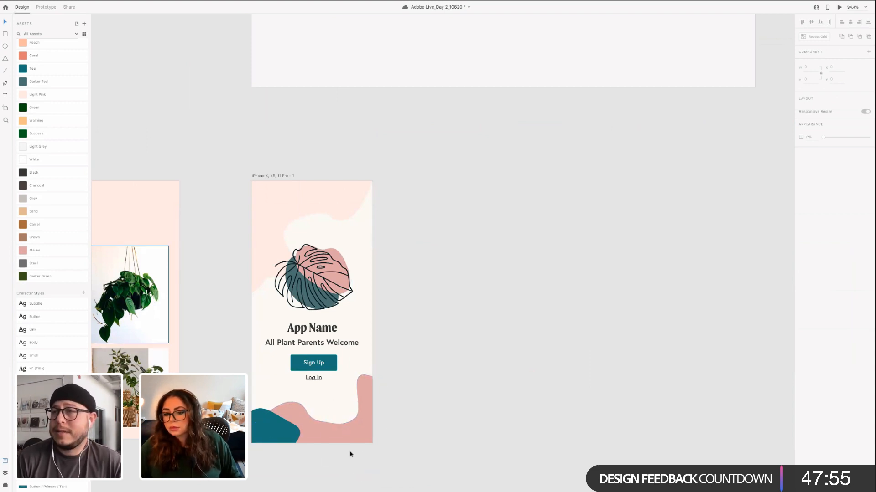
pyautogui.scroll(1, 37, 72)
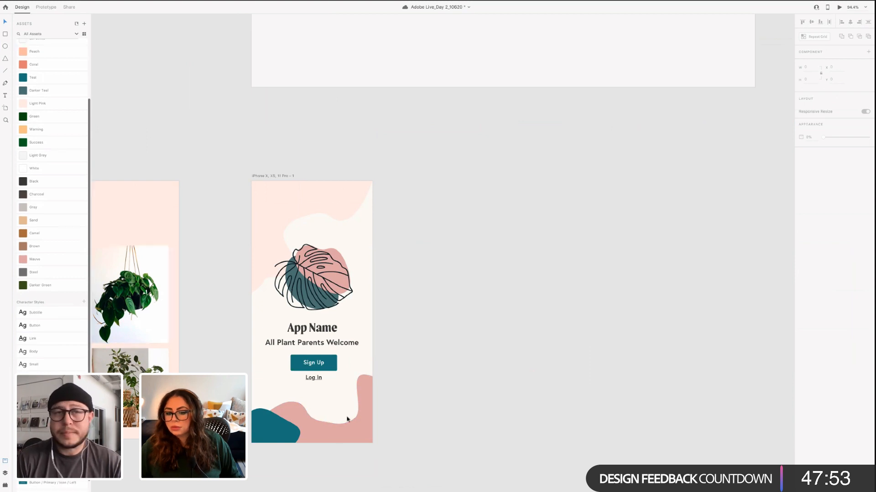
pyautogui.click(352, 425)
pyautogui.click(49, 53)
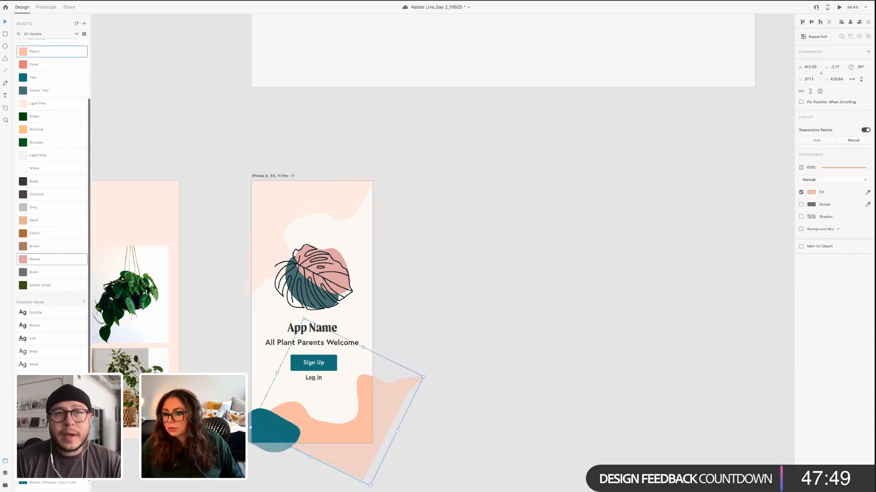
# Try the Sand, Warning, Brown and Tan swatches as fills for the teal blob in the artboard's lower-left corner
pyautogui.click(273, 429)
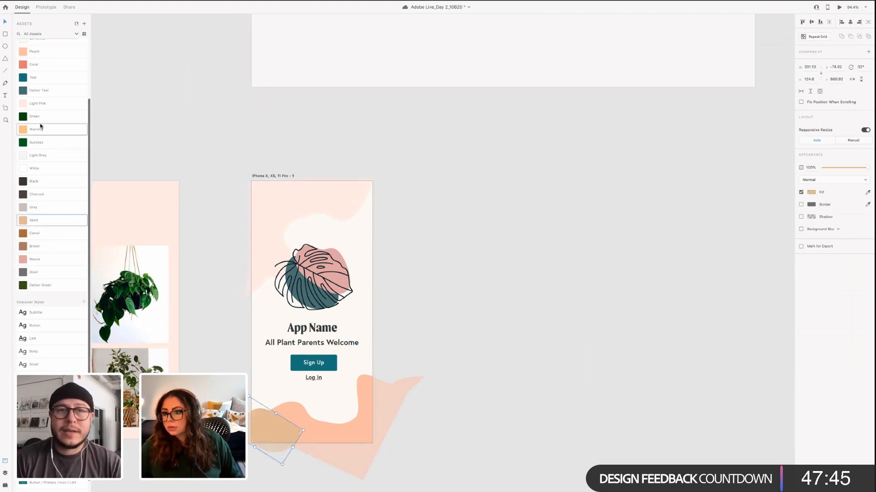
pyautogui.click(39, 130)
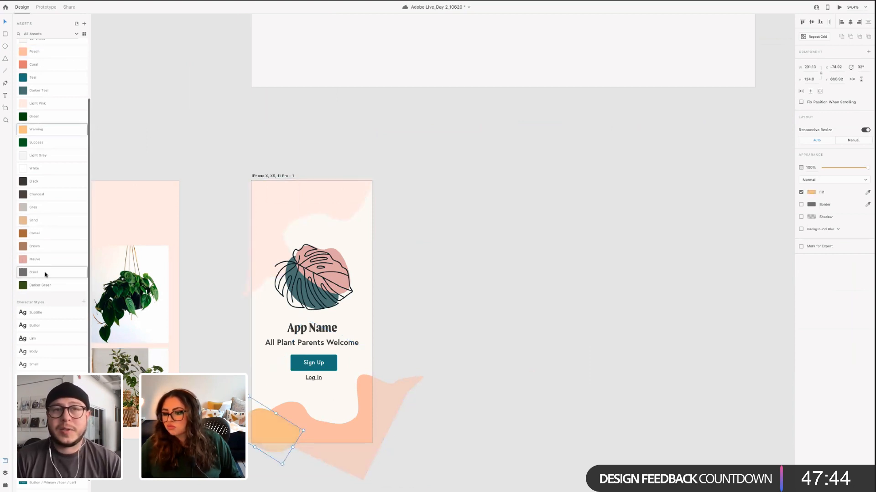
pyautogui.click(47, 241)
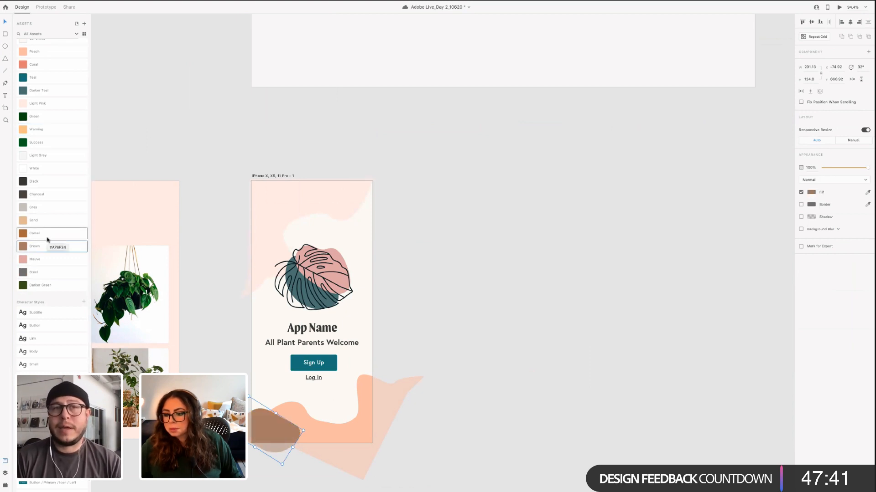
pyautogui.scroll(3, 35, 114)
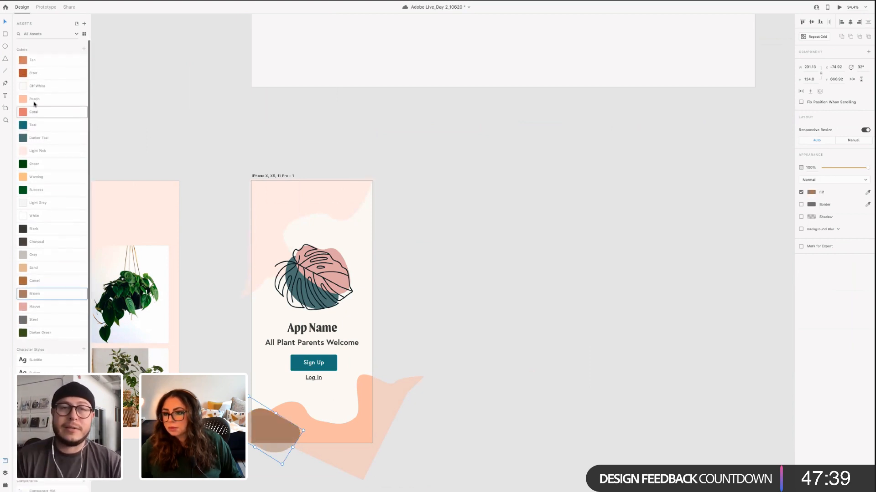
pyautogui.click(39, 64)
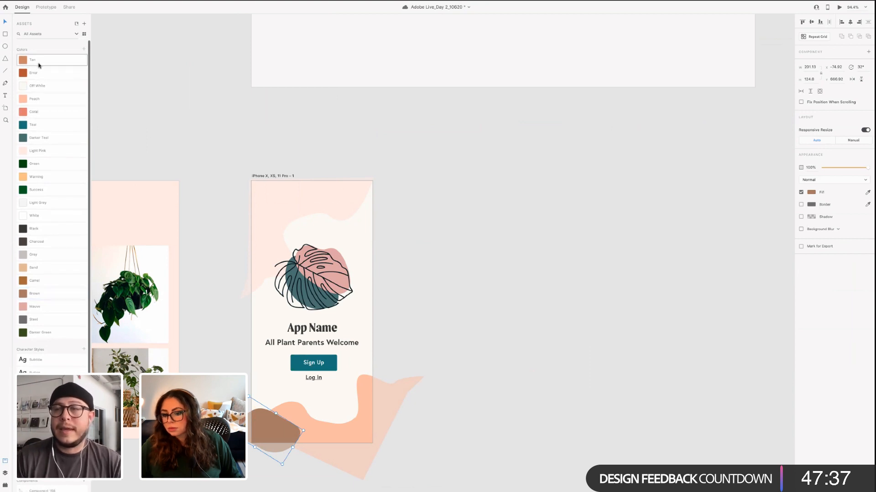
# Set the lower wave's fill back to Mauve and the lower-left blob's fill back to Teal
pyautogui.click(318, 420)
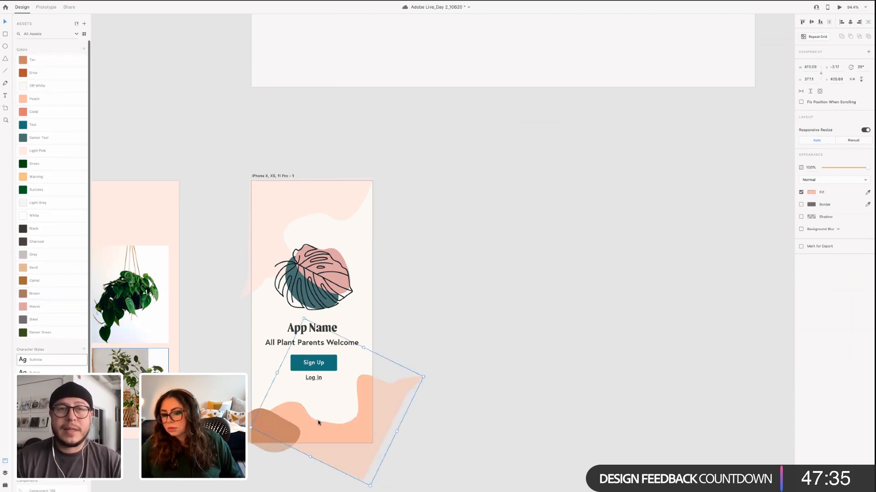
pyautogui.click(45, 311)
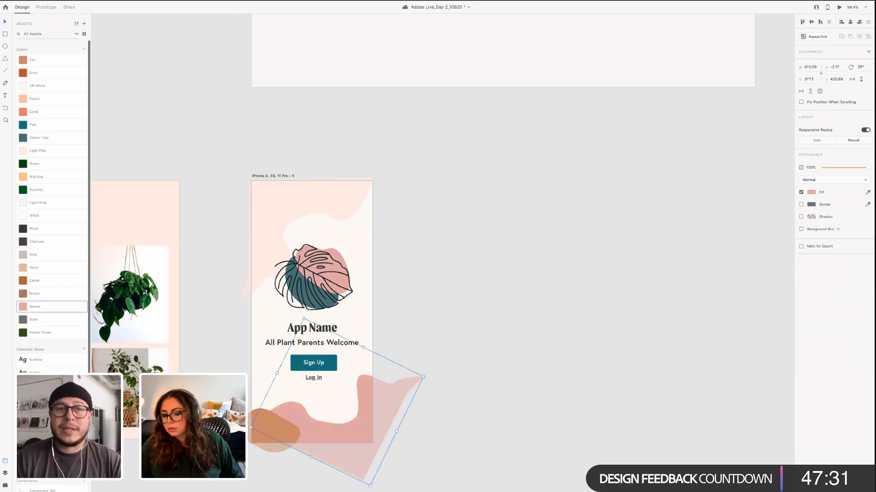
pyautogui.click(265, 407)
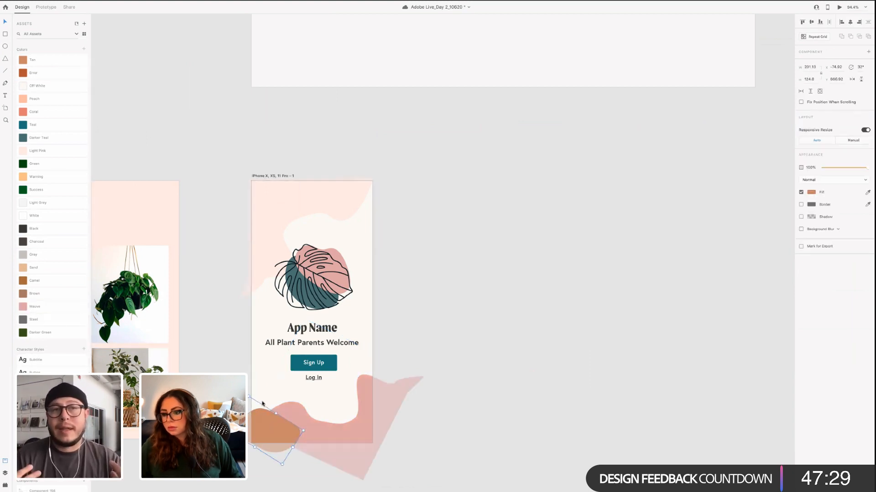
pyautogui.click(60, 129)
pyautogui.click(409, 422)
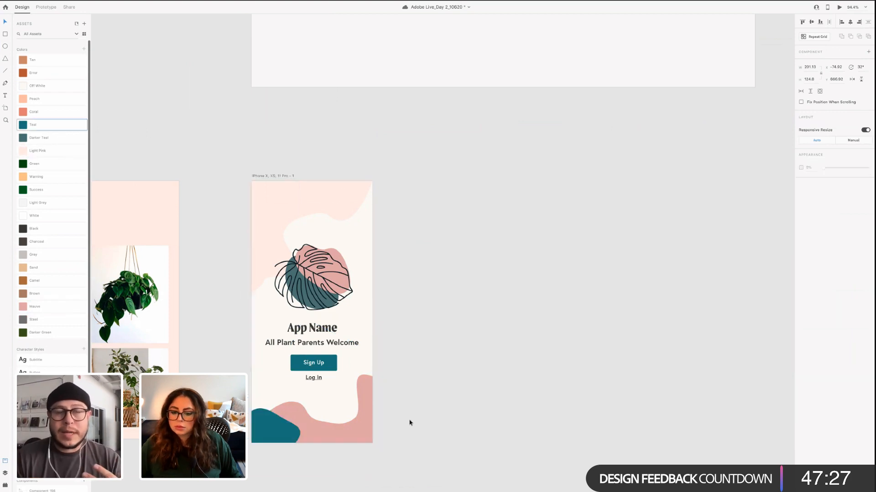
# Duplicate the iPhone welcome artboard and place the copy to the right of the original, aligned with its top edge
pyautogui.hscroll(7, 325, 371)
pyautogui.scroll(-5, 324, 371)
pyautogui.hscroll(-3, 325, 371)
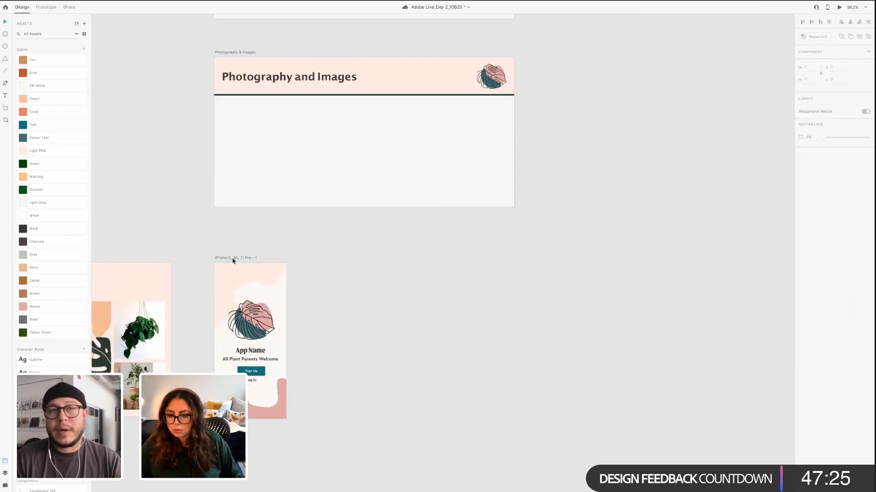
pyautogui.click(235, 258)
pyautogui.hotkey('ctrl', 'd')
pyautogui.moveTo(352, 254); pyautogui.dragTo(349, 259)
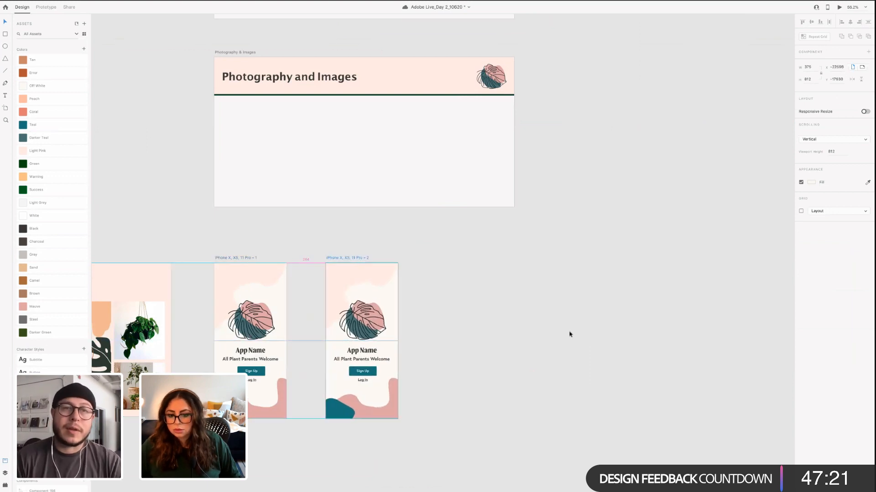
pyautogui.click(459, 377)
# Delete the leaf logo, app name, tagline, Sign Up button, Log In link and both lower shapes from the duplicated artboard
pyautogui.scroll(-1, 510, 310)
pyautogui.hscroll(-1, 509, 311)
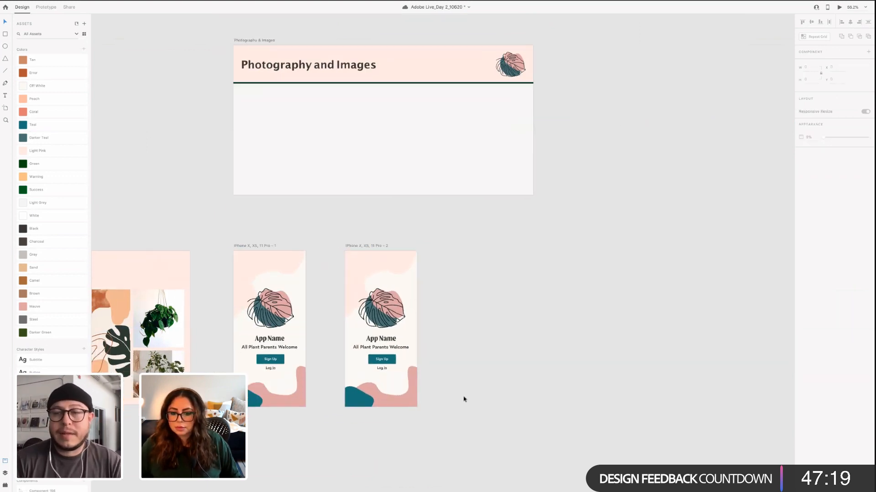
pyautogui.scroll(3, 463, 399)
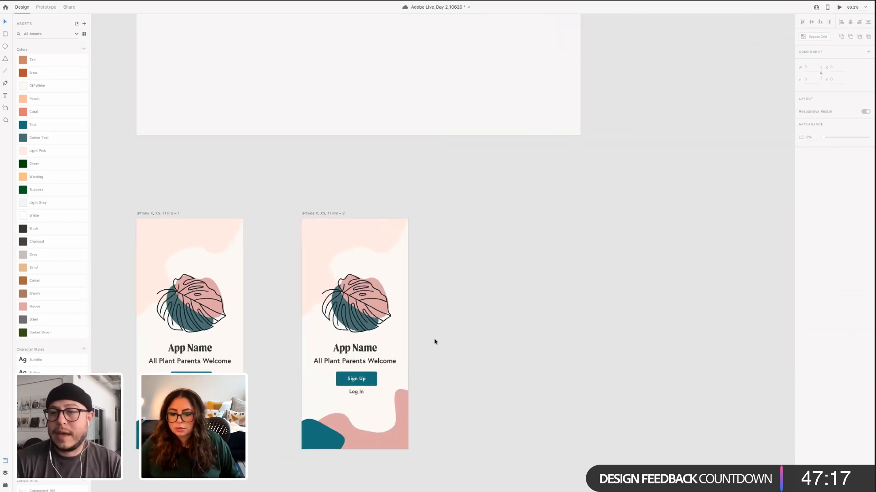
pyautogui.scroll(-1, 434, 342)
pyautogui.click(300, 387)
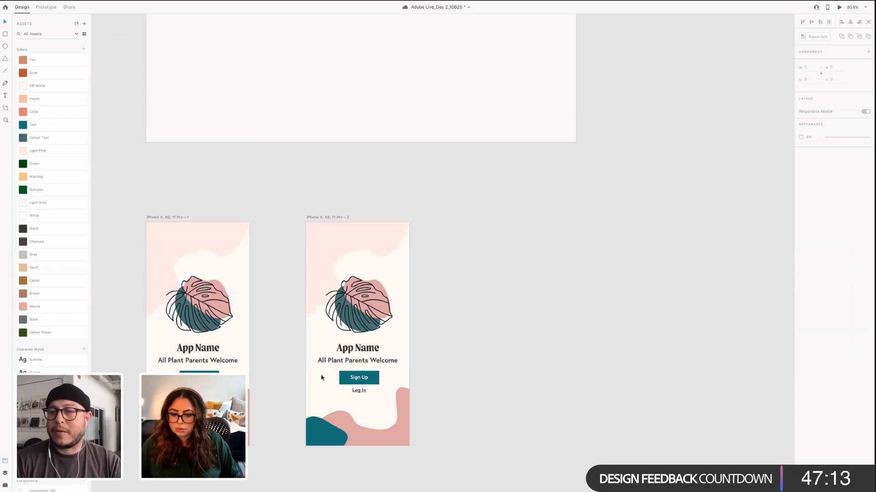
pyautogui.click(373, 391)
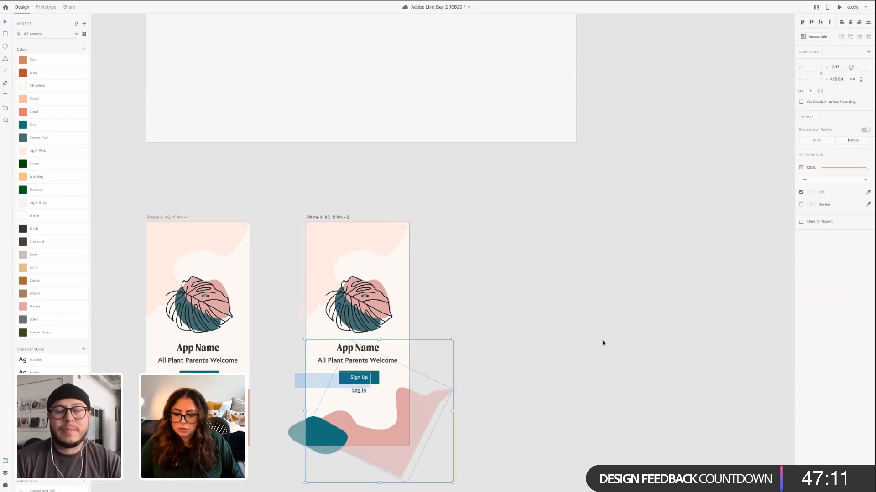
pyautogui.click(297, 332)
pyautogui.click(421, 465)
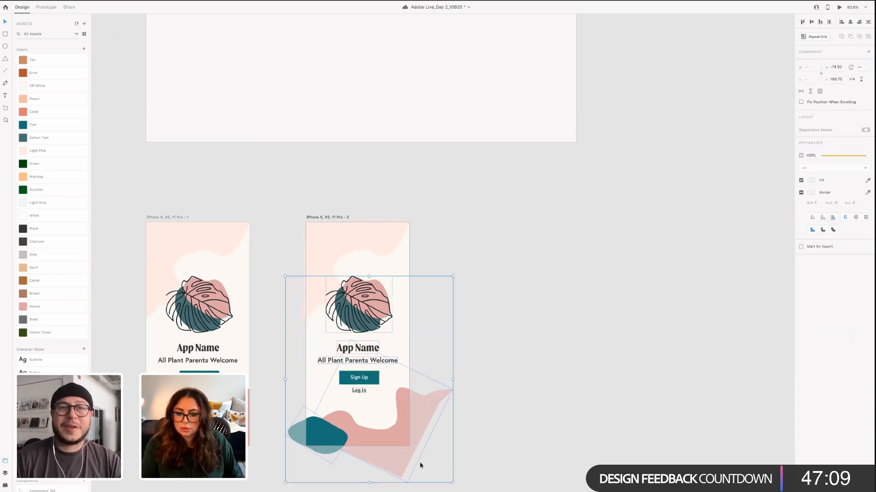
pyautogui.press('Delete')
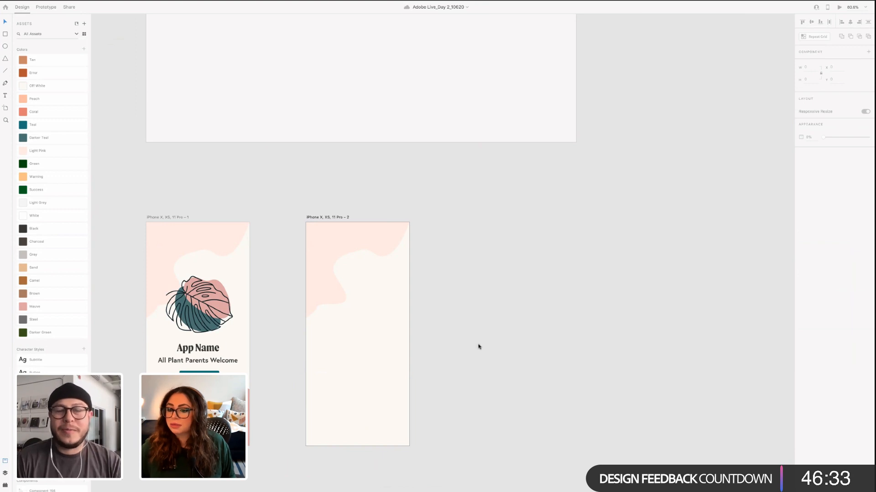
# Delete the light pink upper wave from the duplicated artboard
pyautogui.scroll(-3, 475, 346)
pyautogui.click(314, 170)
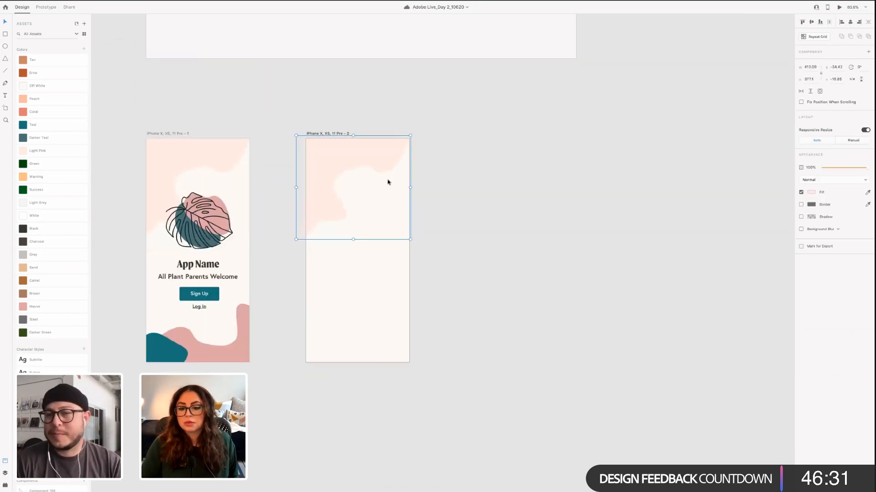
pyautogui.press('Delete')
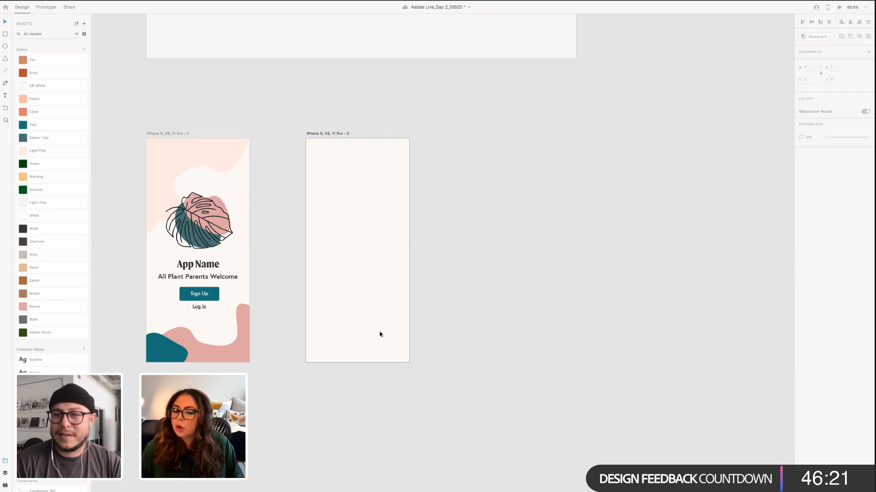
# Draw a full-width rectangle along the second artboard's bottom edge, set its height to 80, and remove its border
pyautogui.click(320, 133)
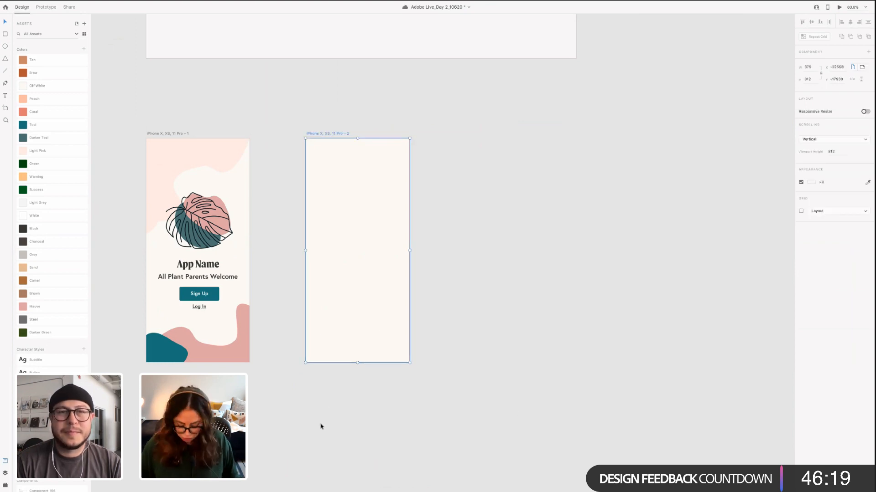
pyautogui.moveTo(305, 331)
pyautogui.mouseDown()
pyautogui.moveTo(373, 362)
pyautogui.moveTo(407, 361)
pyautogui.mouseUp()
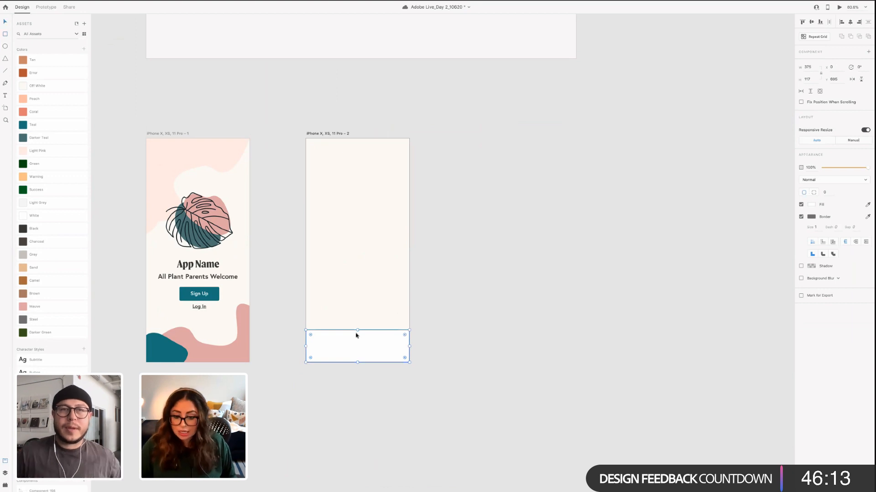
pyautogui.moveTo(357, 331); pyautogui.dragTo(358, 337)
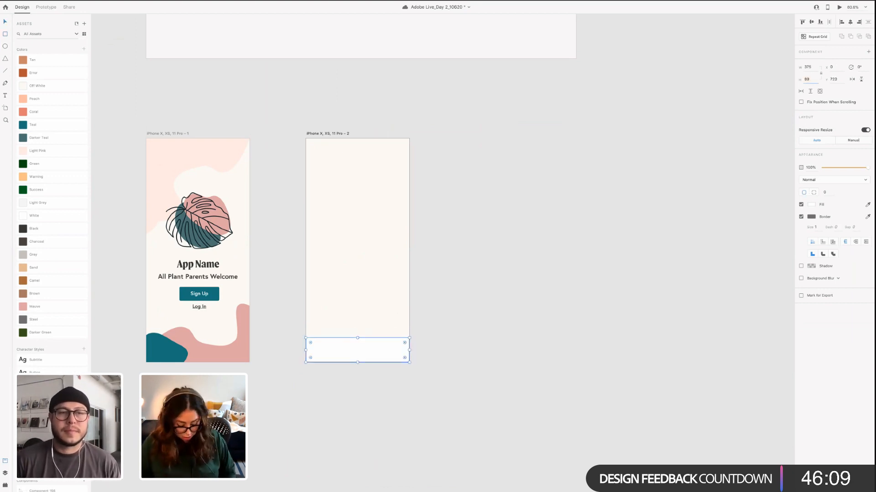
pyautogui.write('80')
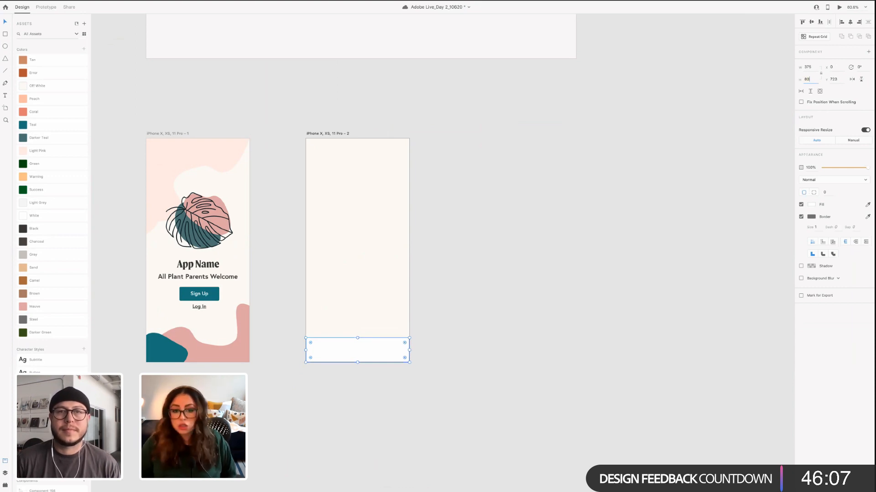
pyautogui.press('Return')
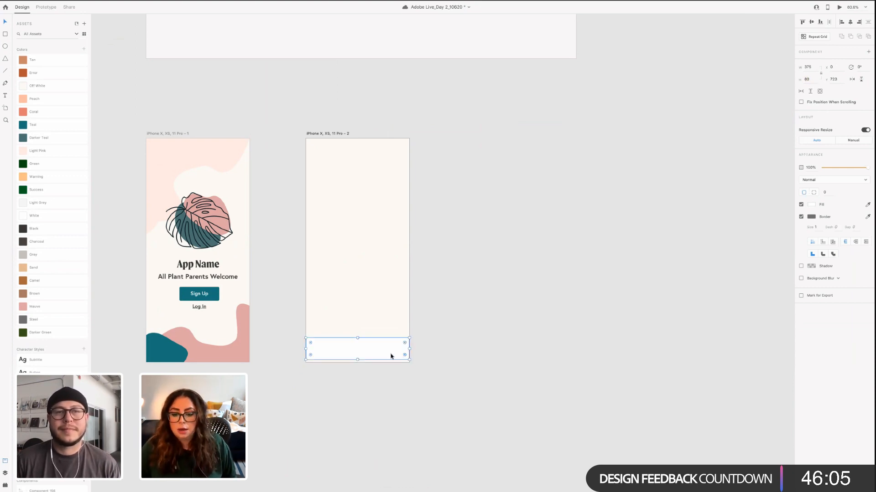
pyautogui.moveTo(393, 355); pyautogui.dragTo(392, 358)
pyautogui.click(801, 217)
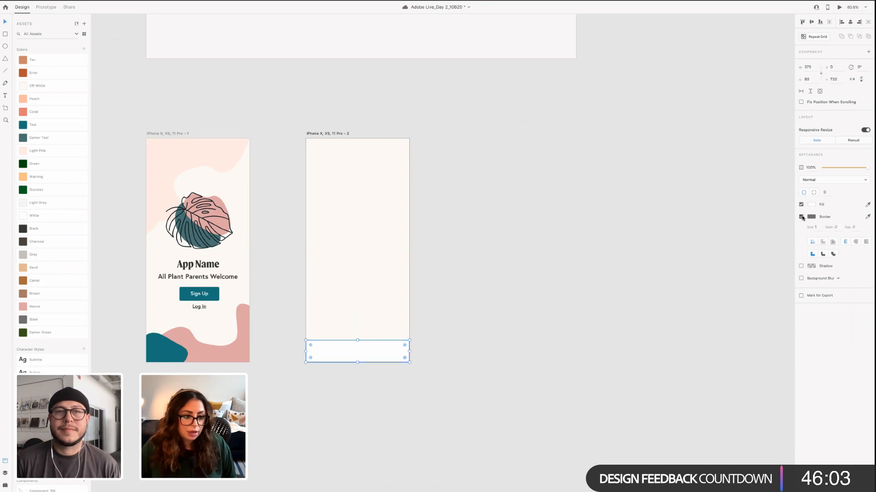
# Try Light Pink and Peach as the fill of the second artboard's bottom bar
pyautogui.hscroll(-2, 358, 350)
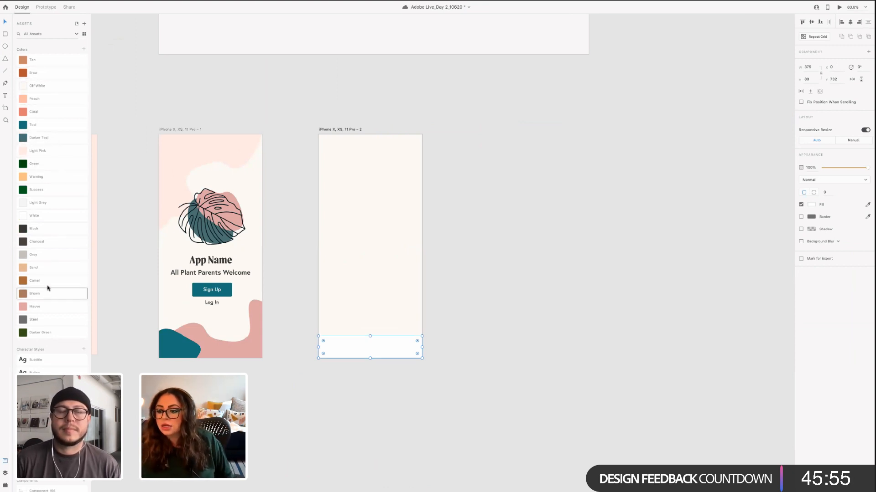
pyautogui.click(46, 309)
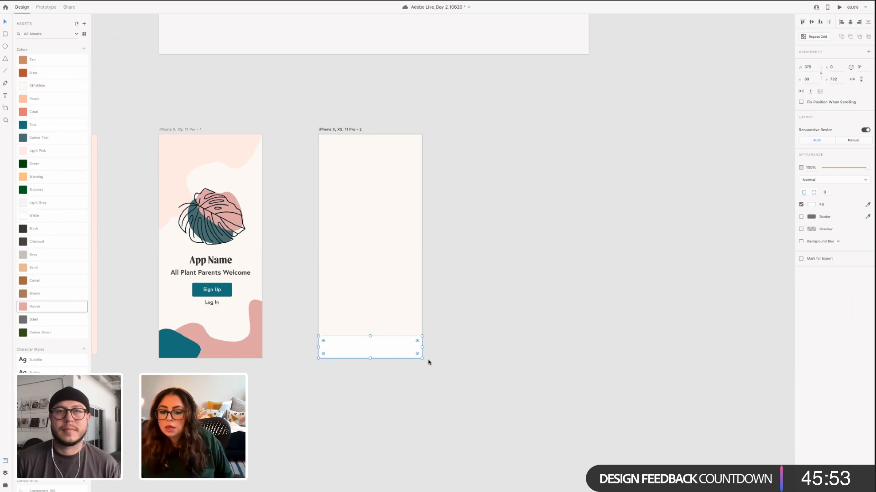
pyautogui.click(40, 154)
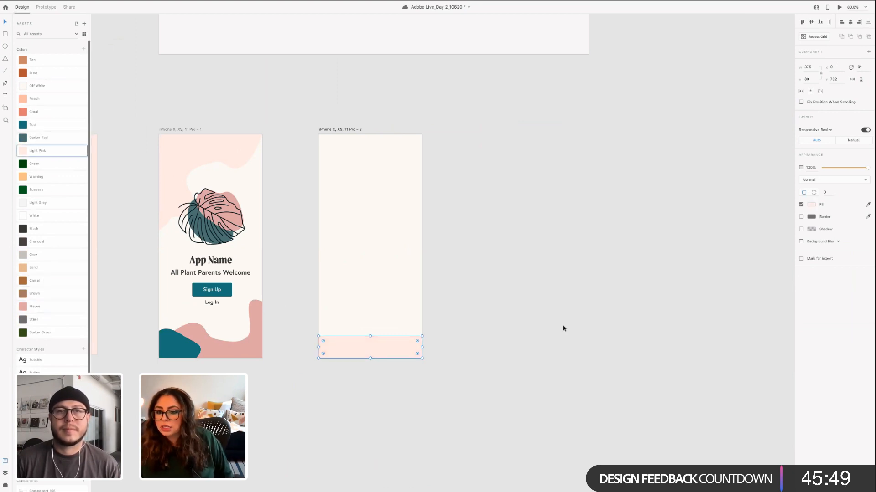
pyautogui.scroll(1, 562, 327)
pyautogui.hscroll(-2, 423, 343)
pyautogui.scroll(3, 434, 409)
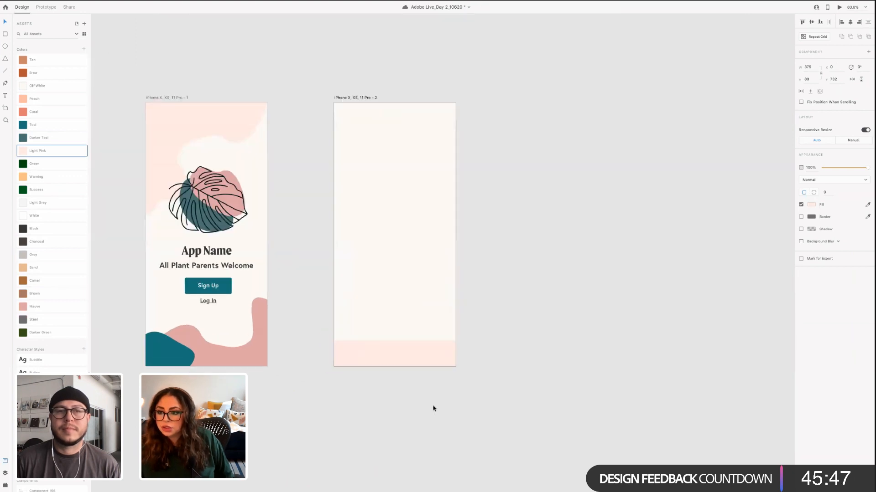
pyautogui.scroll(2, 432, 408)
pyautogui.scroll(1, 328, 297)
pyautogui.hscroll(-1, 328, 297)
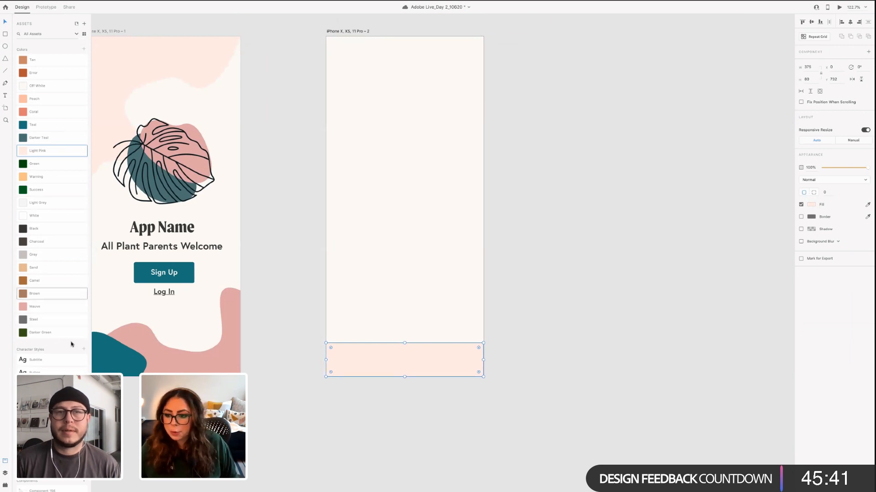
pyautogui.scroll(1, 352, 420)
pyautogui.hscroll(-1, 351, 420)
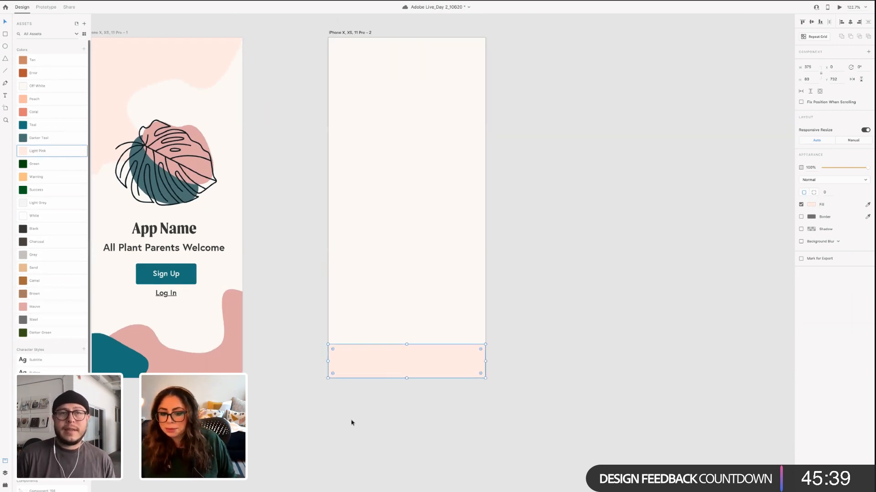
pyautogui.click(57, 102)
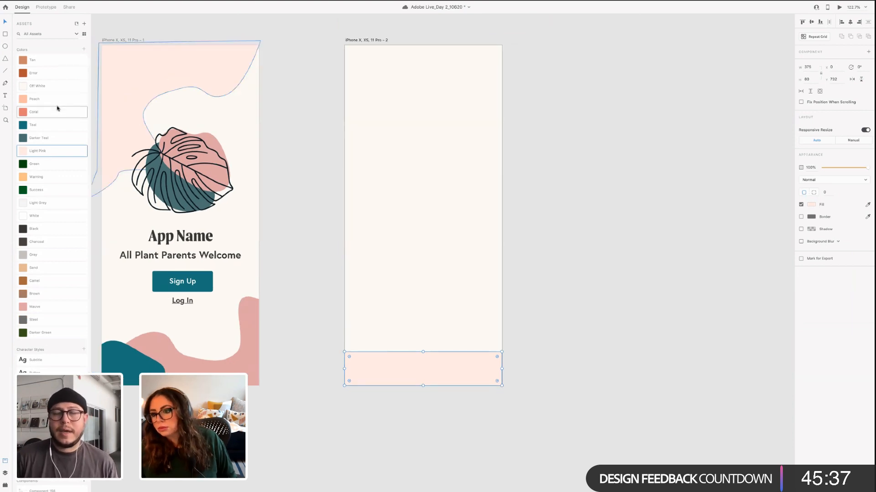
pyautogui.click(57, 101)
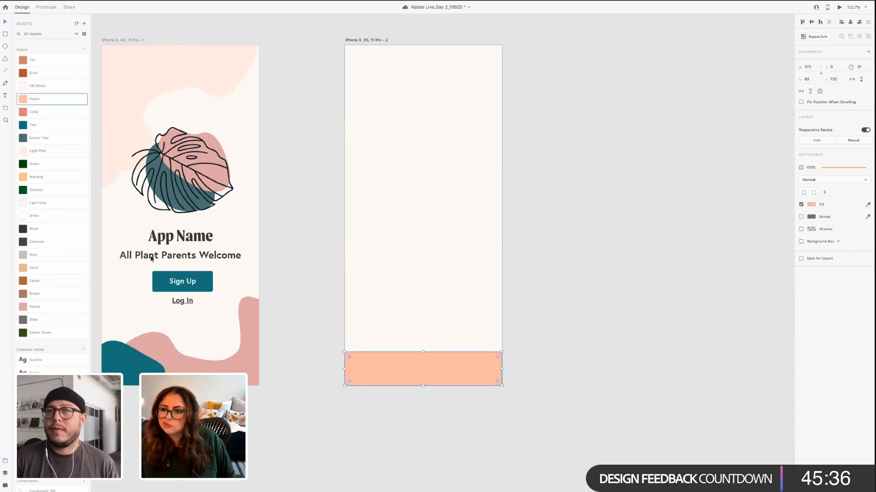
# Fill the bottom bar with Darker Teal and deselect it
pyautogui.click(39, 138)
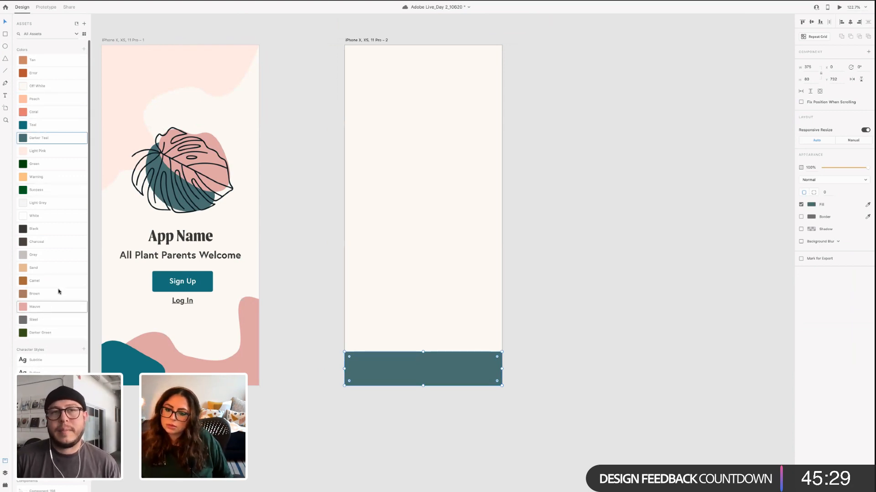
pyautogui.scroll(-5, 361, 280)
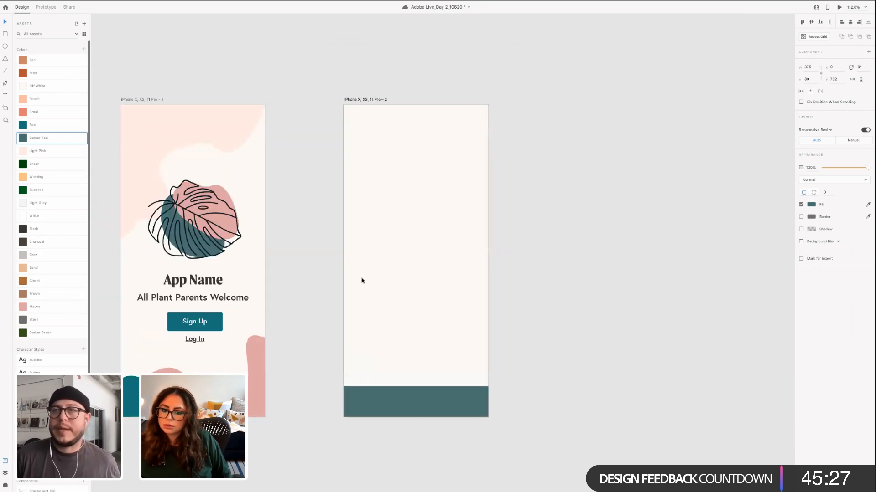
pyautogui.click(513, 313)
pyautogui.hscroll(-2, 507, 310)
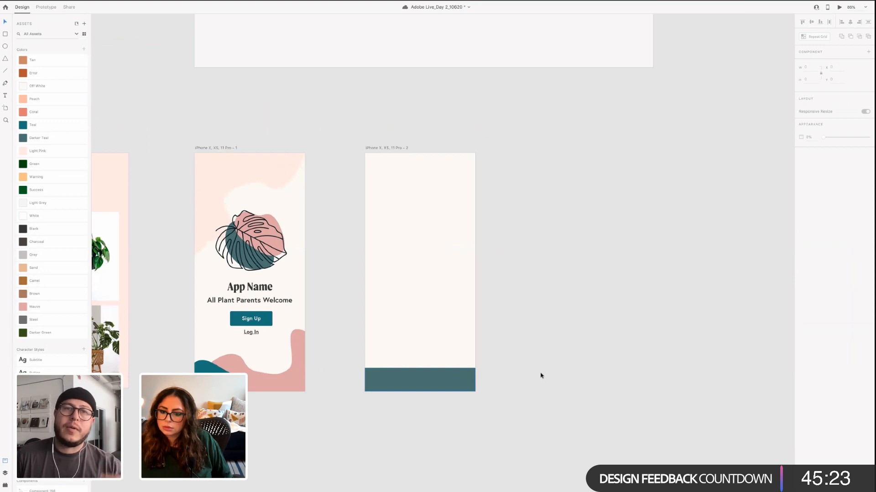
pyautogui.click(417, 383)
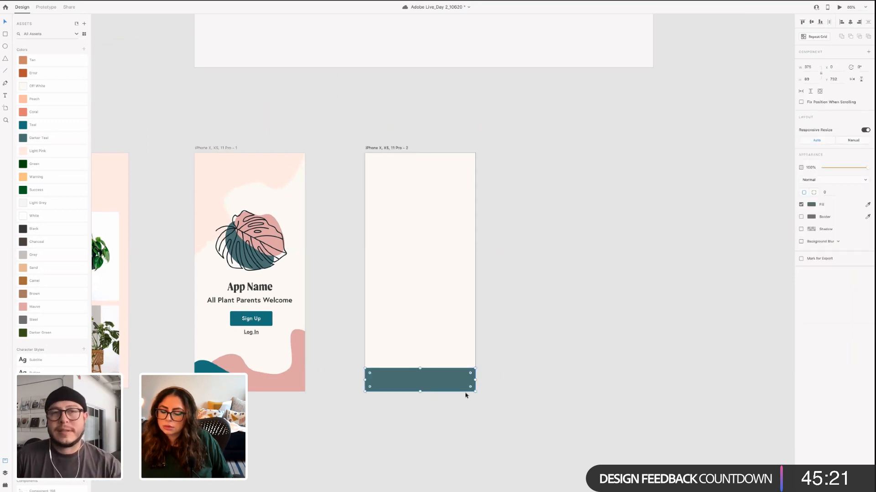
pyautogui.scroll(3, 465, 393)
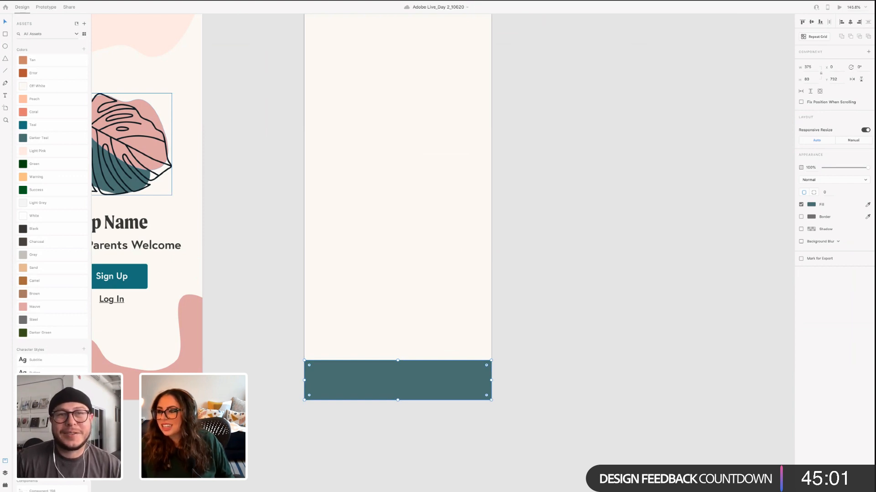
pyautogui.hscroll(-5, 245, 215)
pyautogui.scroll(3, 337, 228)
pyautogui.hscroll(-2, 338, 228)
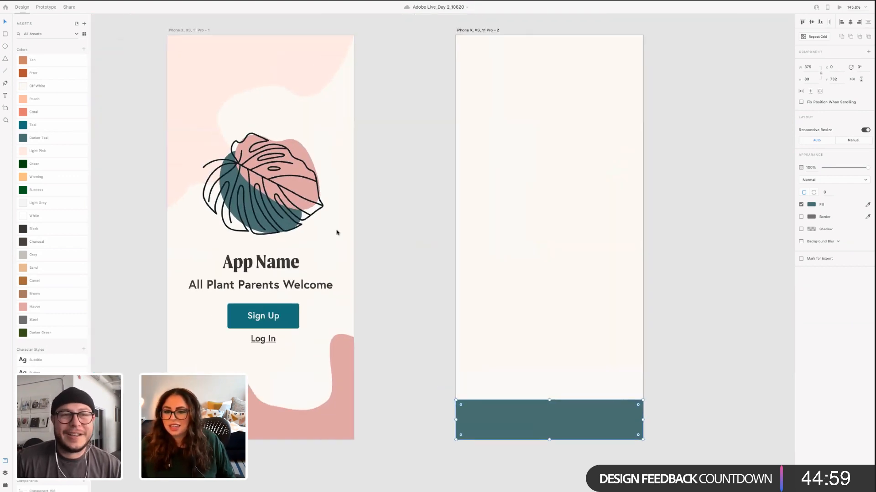
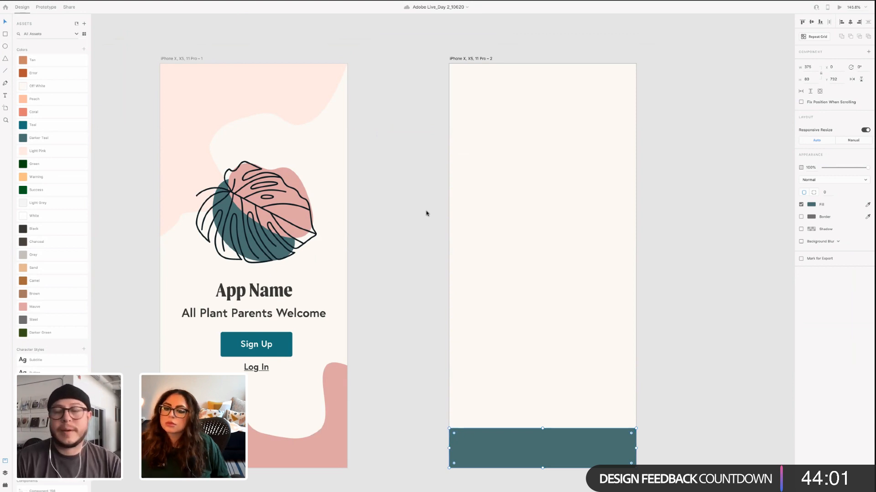
# Paste the leaf outline icon into the second artboard and place it just above the left part of the bottom bar
pyautogui.hscroll(2, 500, 229)
pyautogui.click(501, 232)
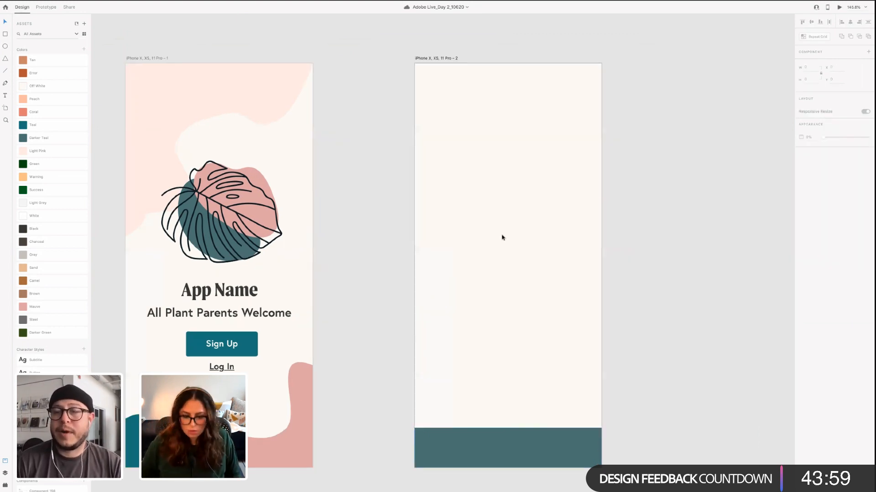
pyautogui.press('super+v')
pyautogui.moveTo(508, 264)
pyautogui.mouseDown()
pyautogui.moveTo(482, 305)
pyautogui.moveTo(507, 264)
pyautogui.mouseUp()
pyautogui.click(420, 381)
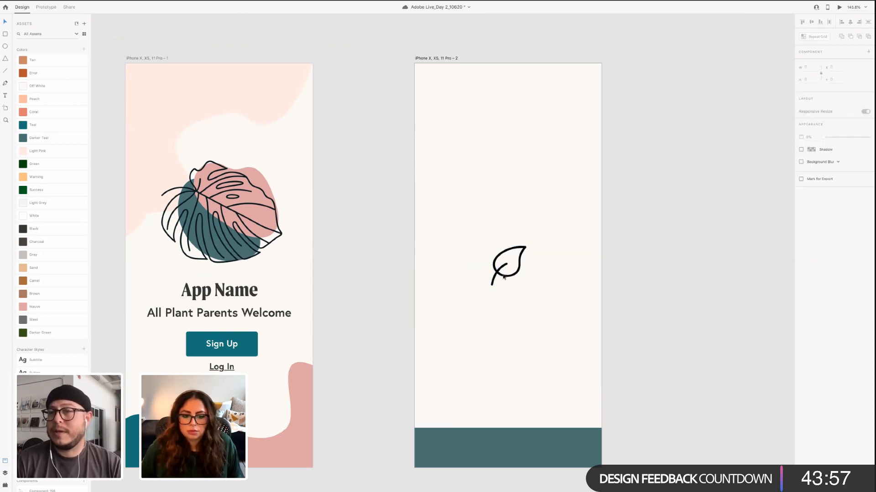
pyautogui.moveTo(421, 380); pyautogui.dragTo(447, 370)
pyautogui.click(506, 264)
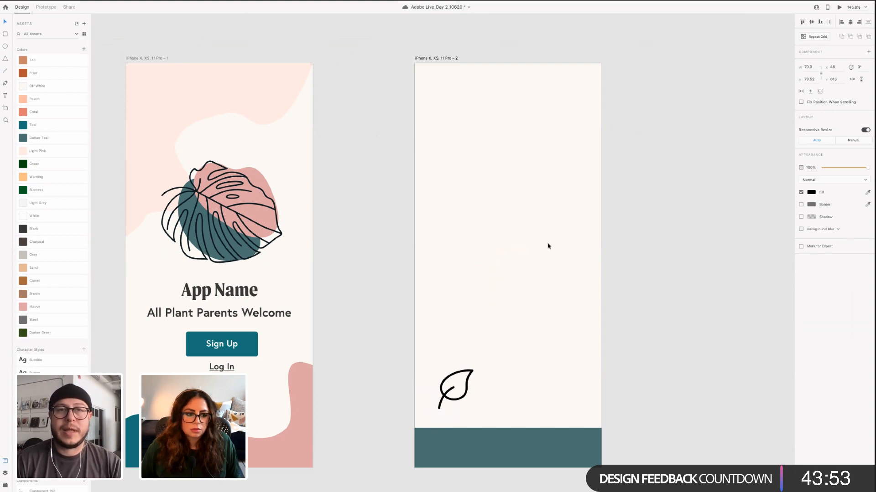
# Try to shrink the leaf icon freehand, toggling Responsive Resize between attempts, and undo each resize
pyautogui.hscroll(2, 426, 318)
pyautogui.scroll(-1, 425, 319)
pyautogui.scroll(3, 439, 308)
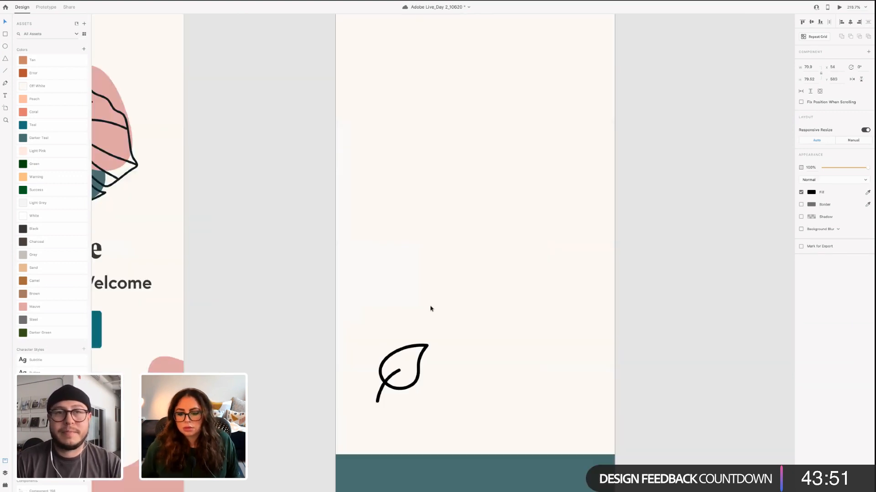
pyautogui.scroll(-2, 407, 299)
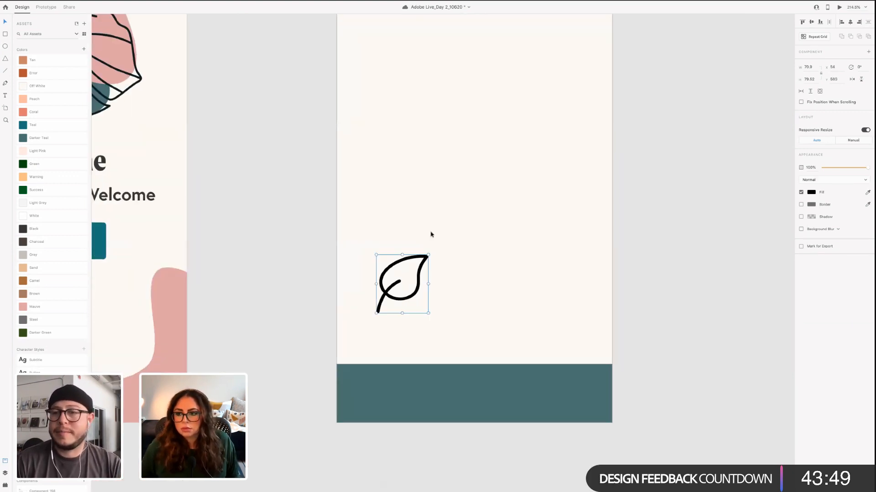
pyautogui.click(427, 255)
pyautogui.moveTo(428, 256); pyautogui.dragTo(415, 278)
pyautogui.press('super+z')
pyautogui.click(866, 130)
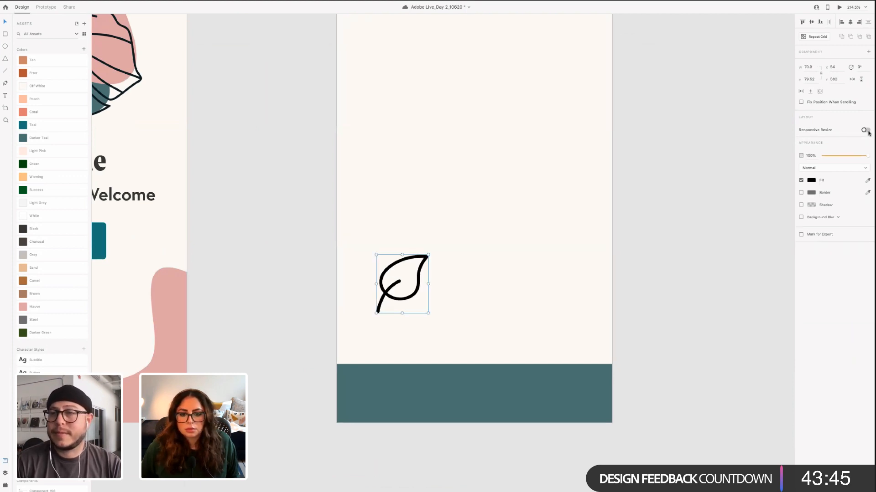
pyautogui.click(869, 130)
pyautogui.moveTo(396, 289); pyautogui.dragTo(393, 288)
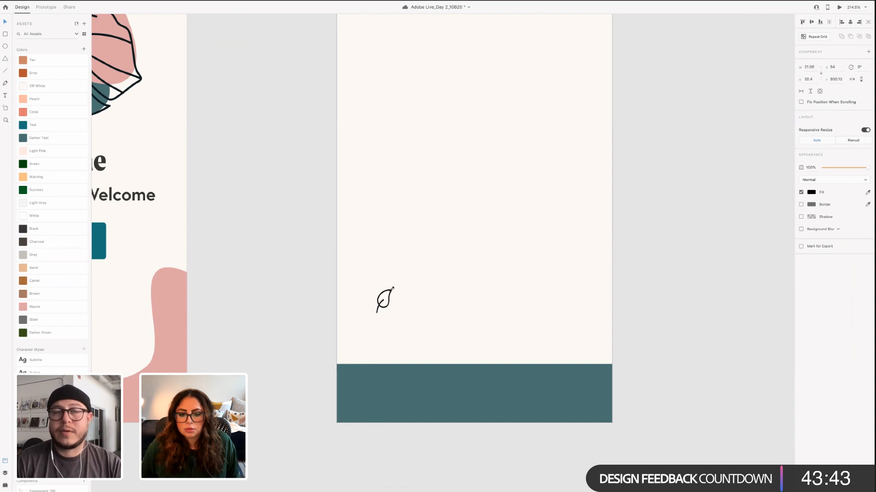
pyautogui.hotkey('ctrl', 'z')
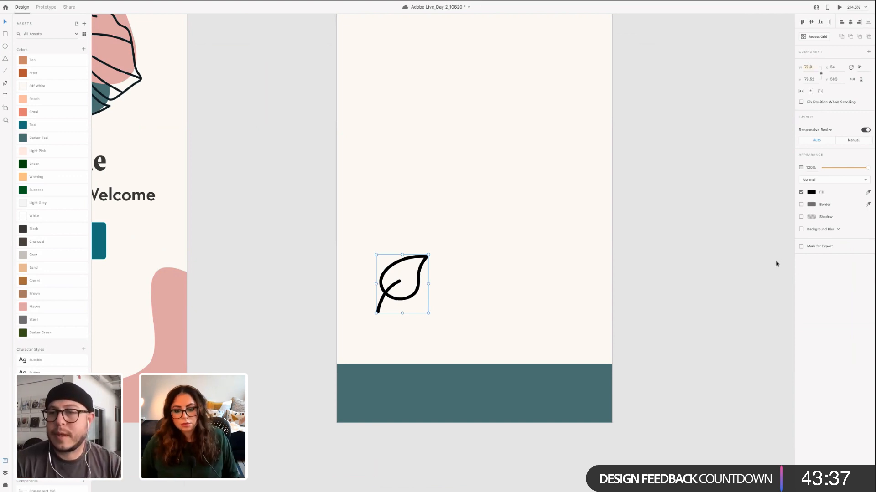
# Set the leaf icon's width to 24 with proportions locked and move it onto the left end of the bottom bar
pyautogui.write('24')
pyautogui.press('Return')
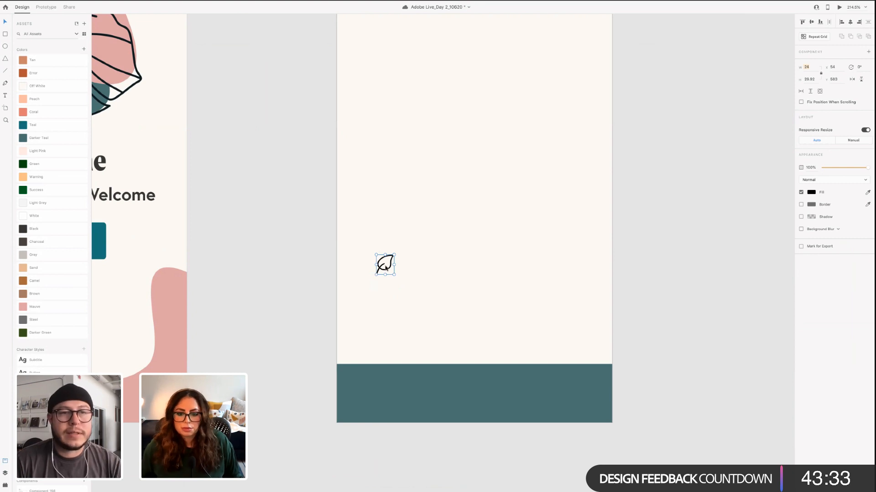
pyautogui.moveTo(386, 269); pyautogui.dragTo(371, 397)
# Change the leaf icon's fill to White and deselect it
pyautogui.click(810, 193)
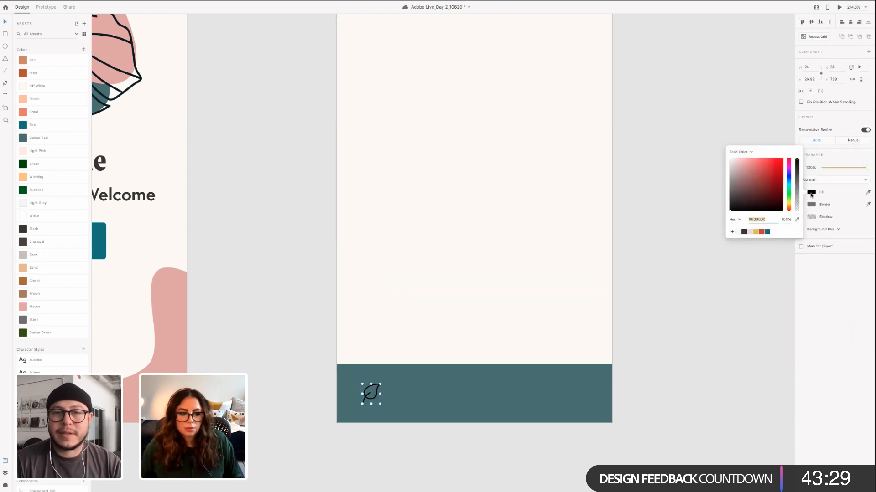
pyautogui.click(811, 193)
pyautogui.click(44, 216)
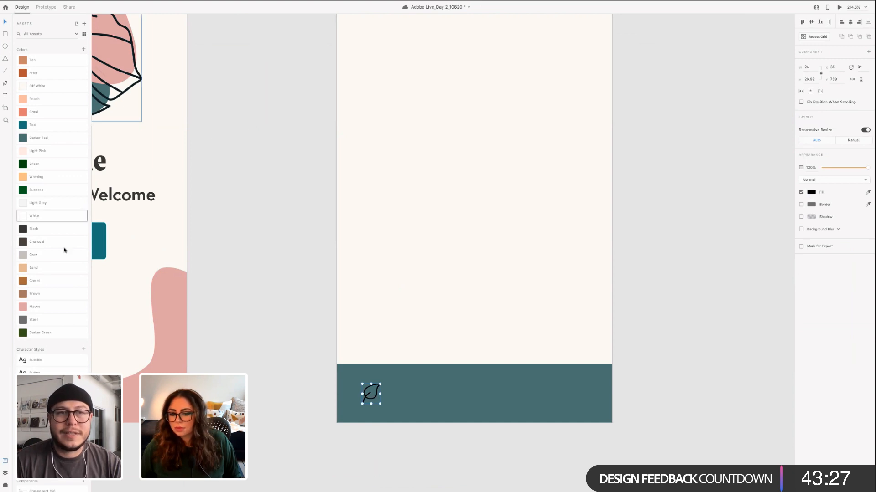
pyautogui.click(662, 367)
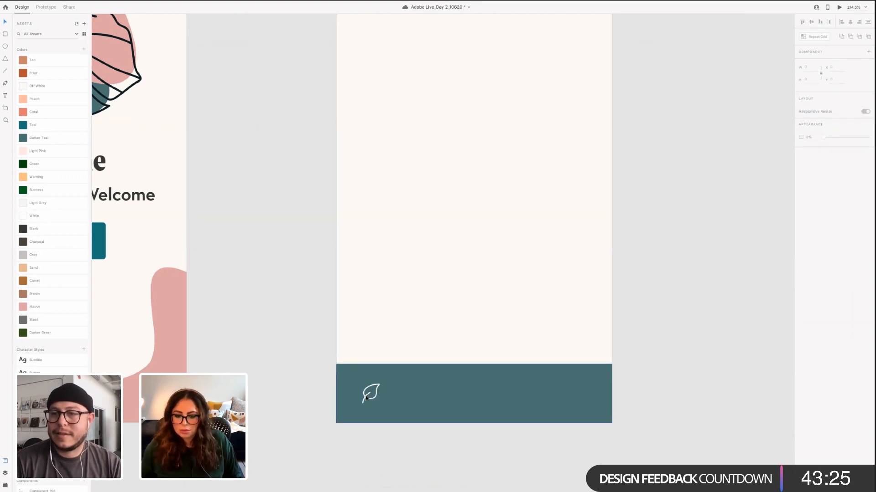
# Move the leaf icon slightly up within the bottom bar, to about Y 753
pyautogui.hscroll(1, 360, 403)
pyautogui.click(359, 404)
pyautogui.click(358, 402)
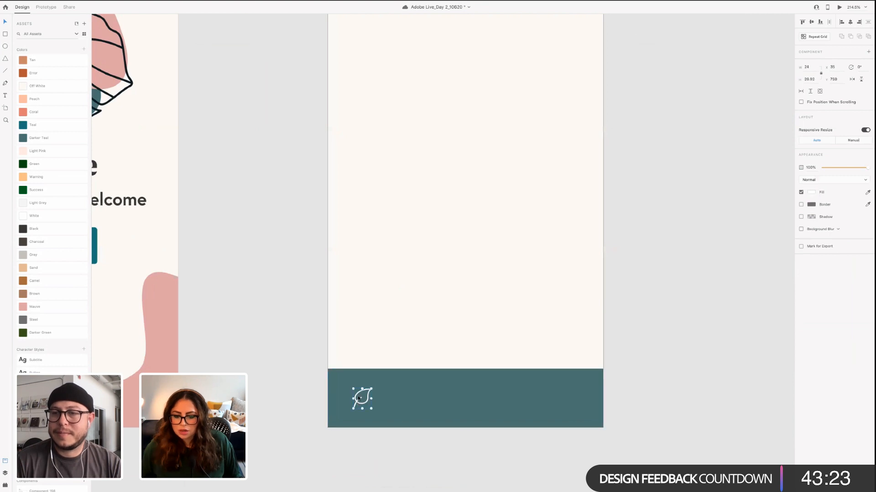
pyautogui.doubleClick(359, 401)
pyautogui.click(423, 393)
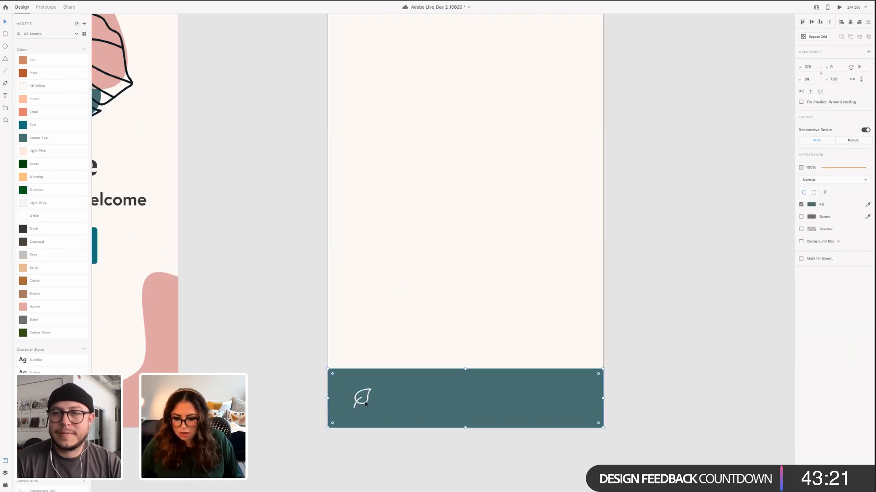
pyautogui.click(359, 400)
pyautogui.moveTo(359, 400); pyautogui.dragTo(358, 392)
pyautogui.press('Down')
pyautogui.press('Down')
pyautogui.press('Down')
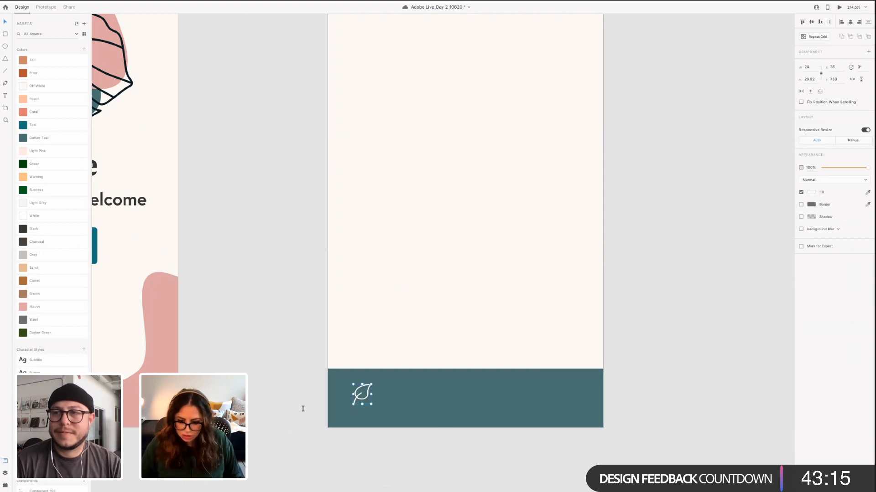
# Add a text label reading "Home" directly under the leaf icon in the bottom bar
pyautogui.click(347, 415)
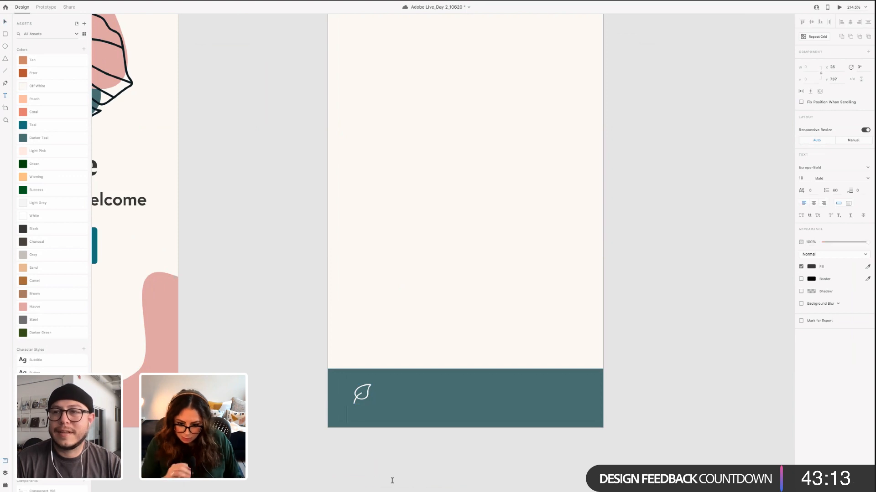
pyautogui.write('H')
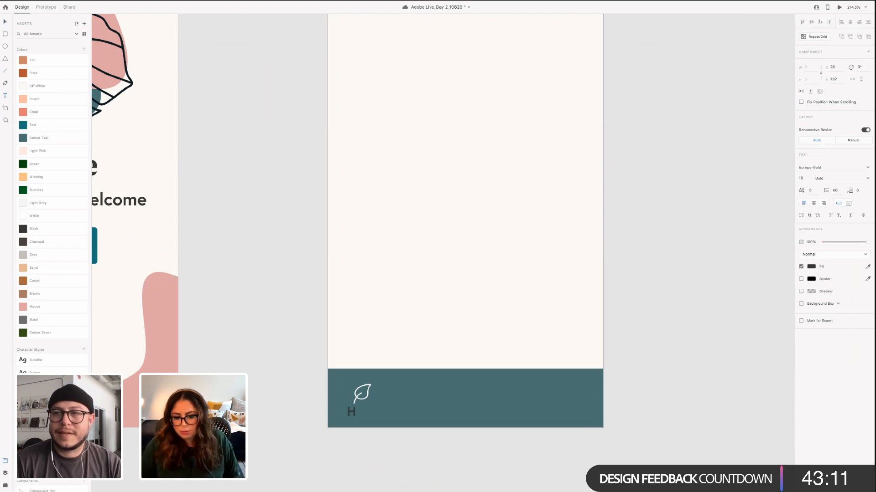
pyautogui.write('omeom')
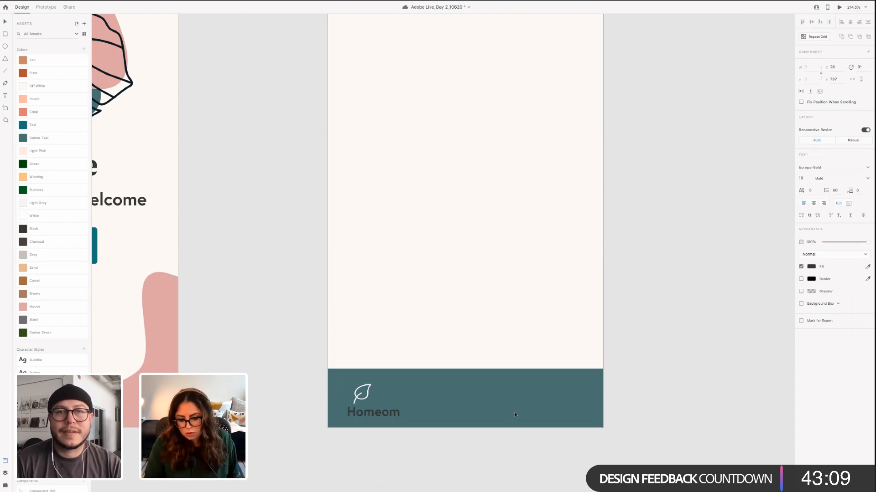
pyautogui.press('BackSpace')
pyautogui.press('BackSpace')
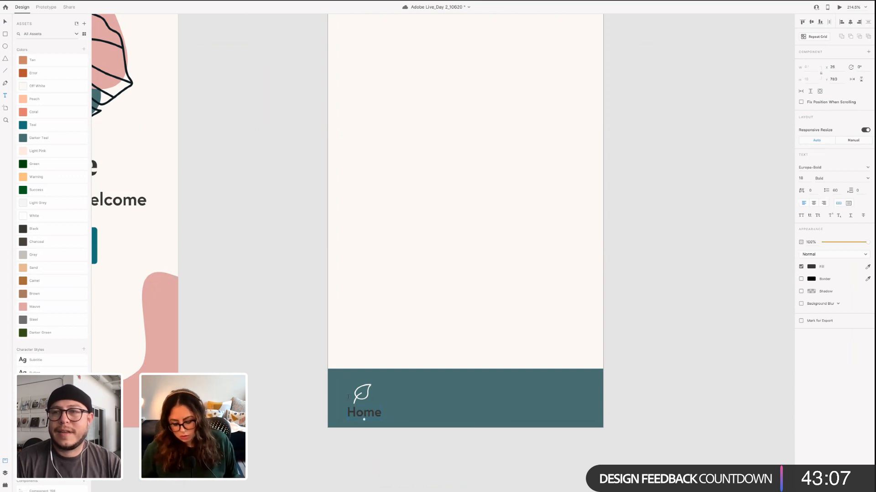
pyautogui.press('Escape')
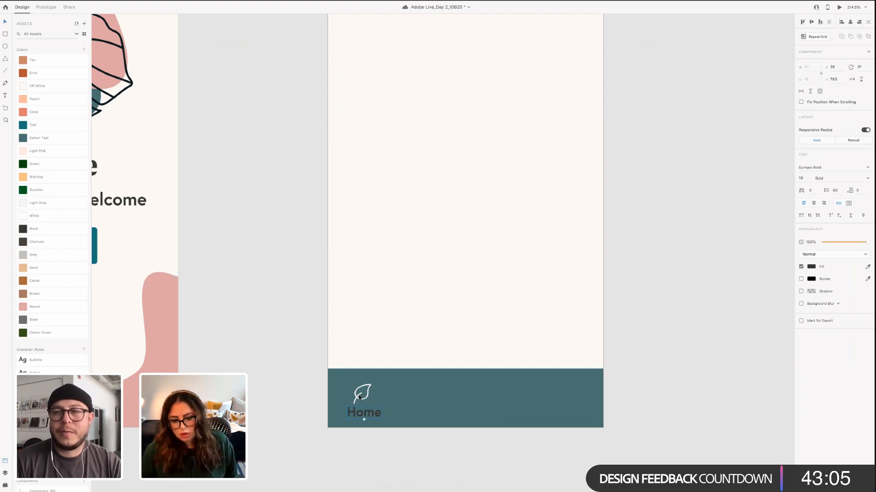
# Style the Home label as Europa-Regular at size 14 with a White fill, and shift the leaf icon slightly right
pyautogui.click(359, 397)
pyautogui.click(360, 413)
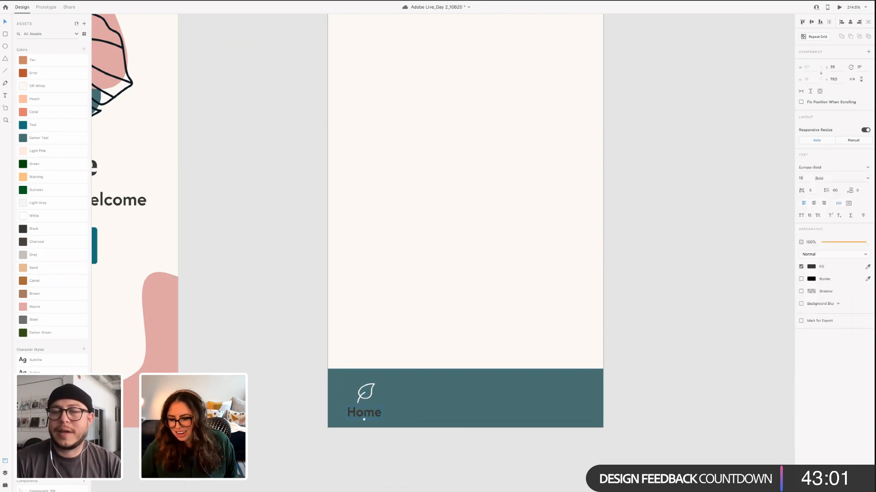
pyautogui.click(41, 411)
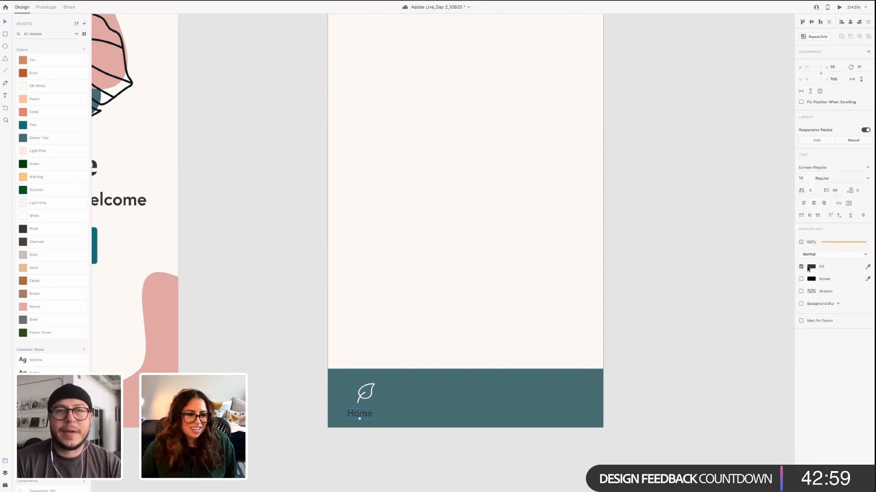
pyautogui.click(34, 215)
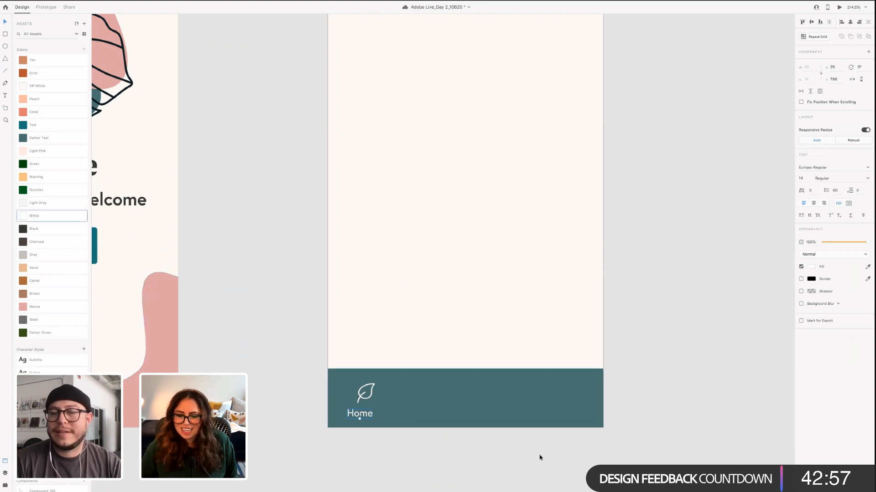
pyautogui.press('Escape')
# Realign the leaf icon above the Home label and bring the label slightly closer to it
pyautogui.click(361, 398)
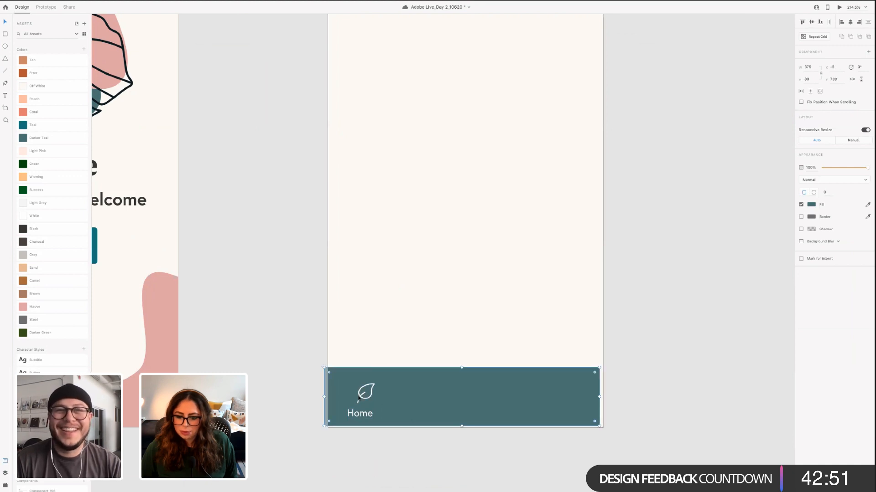
pyautogui.moveTo(360, 399); pyautogui.dragTo(366, 400)
pyautogui.click(367, 398)
pyautogui.click(367, 397)
pyautogui.click(407, 409)
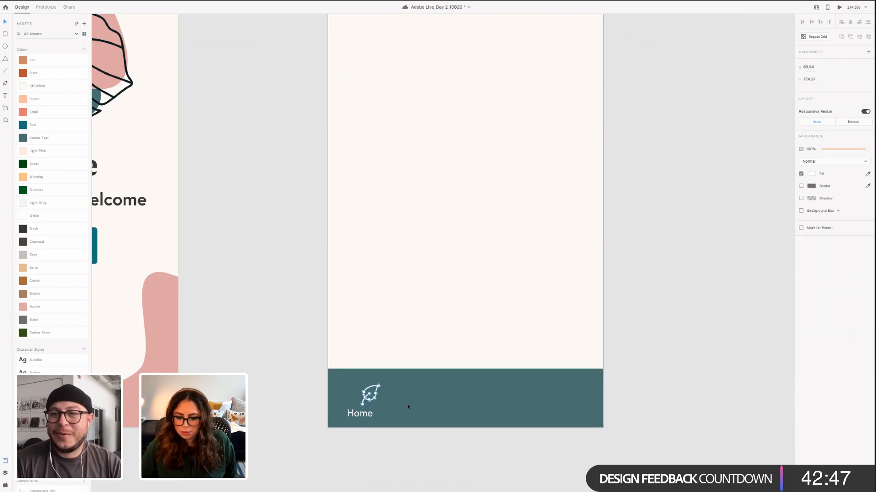
pyautogui.click(395, 448)
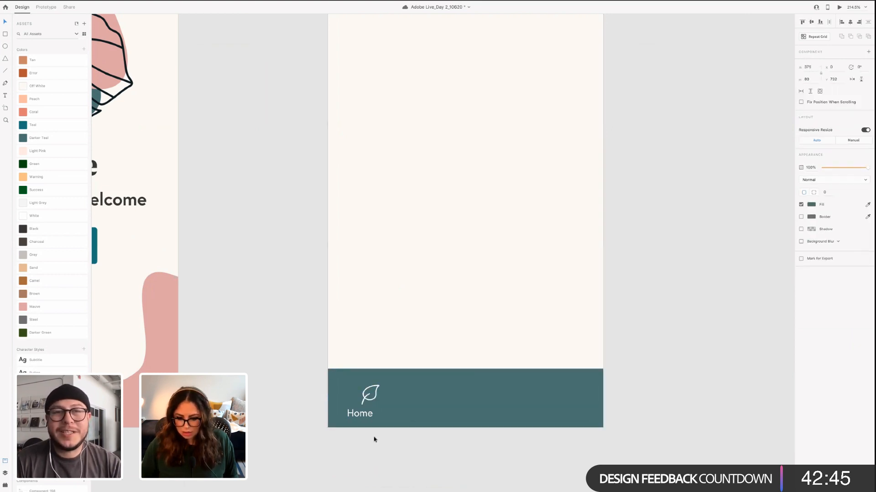
pyautogui.moveTo(364, 405)
pyautogui.mouseDown()
pyautogui.moveTo(354, 403)
pyautogui.moveTo(371, 416)
pyautogui.mouseUp()
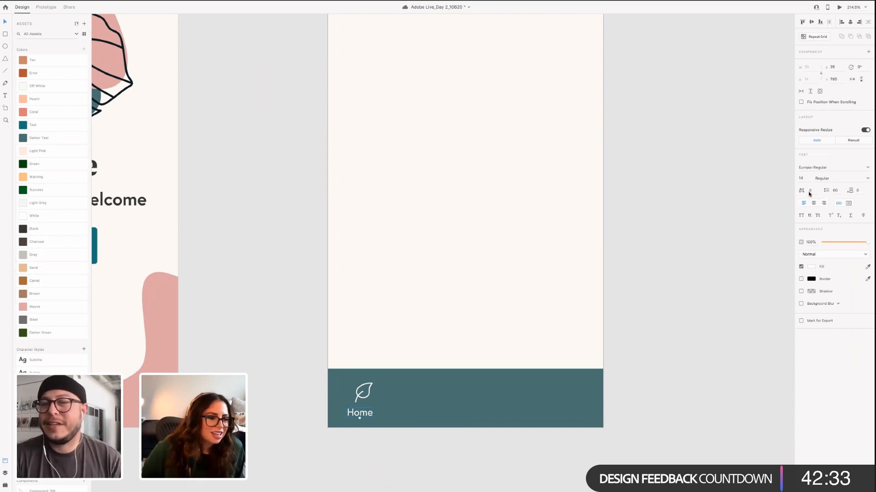
# Change the Home label's font to Europa-Bold
pyautogui.click(868, 168)
pyautogui.scroll(3, 828, 221)
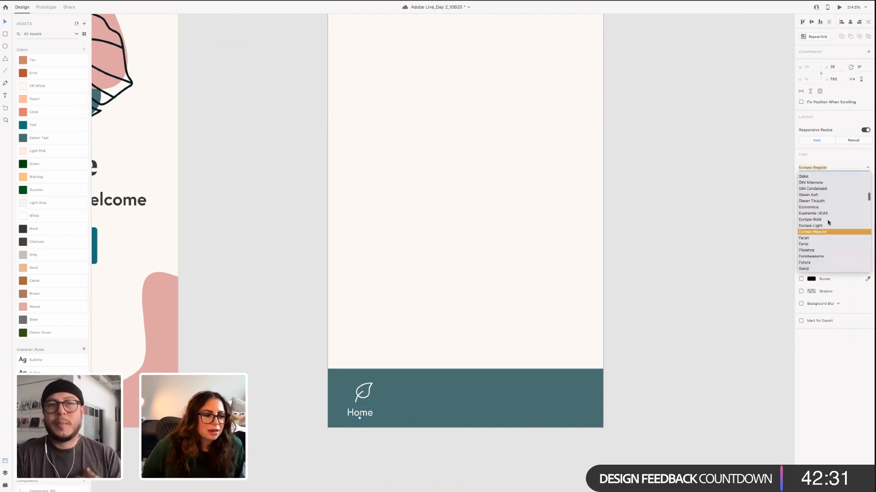
pyautogui.click(823, 219)
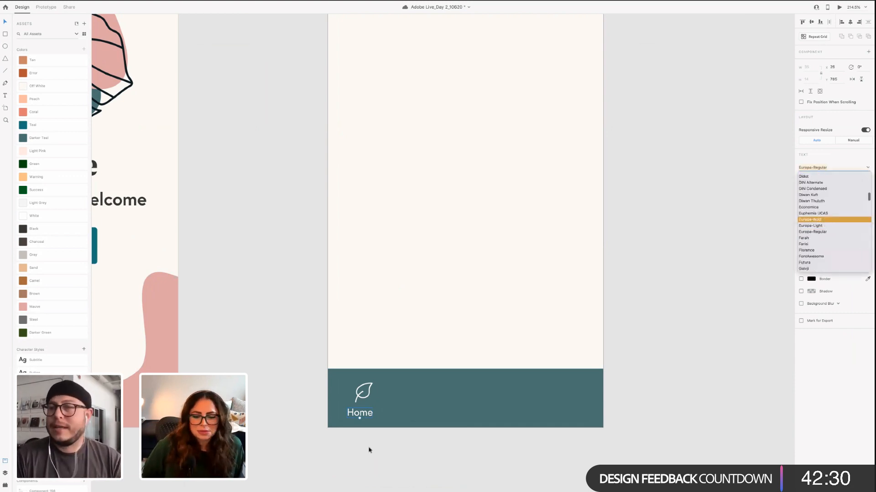
# Shift the leaf icon slightly right so its right edge lines up with the end of the Home label
pyautogui.click(364, 400)
pyautogui.doubleClick(364, 399)
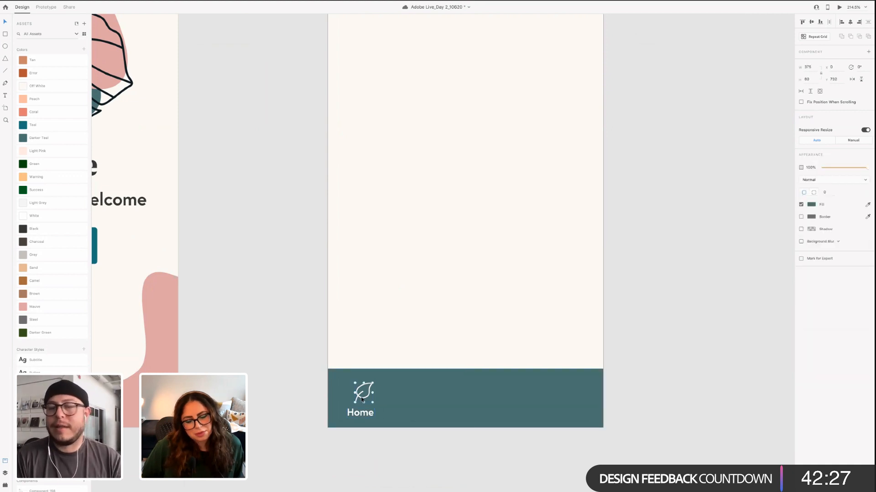
pyautogui.moveTo(363, 399); pyautogui.dragTo(364, 400)
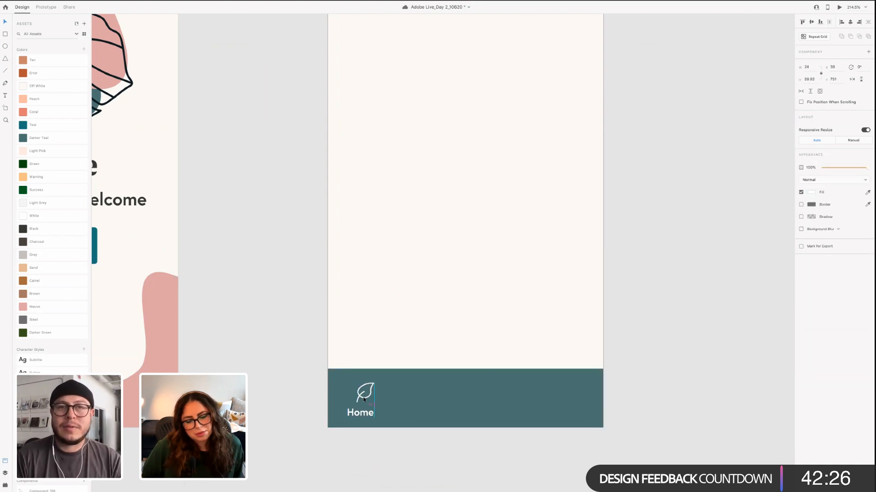
pyautogui.click(480, 395)
# Review the welcome screen's artwork and text, and compare it with the second screen's bottom bar
pyautogui.scroll(-1, 669, 422)
pyautogui.scroll(2, 446, 324)
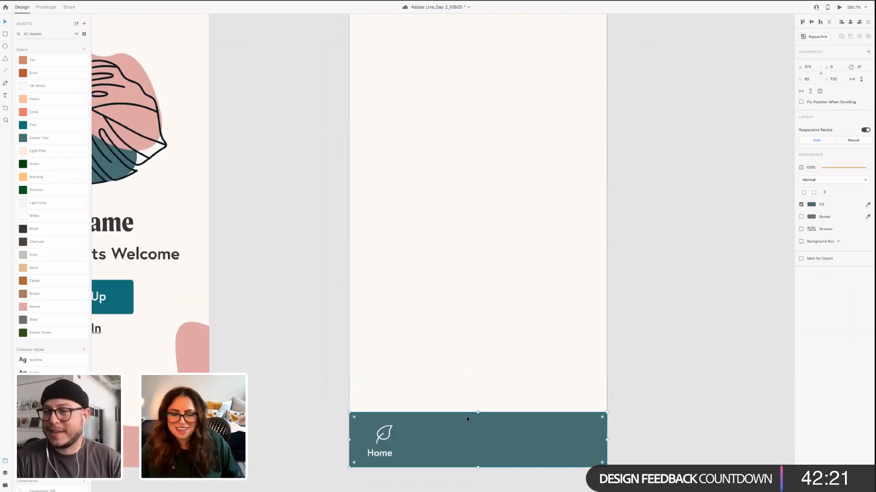
pyautogui.scroll(3, 434, 422)
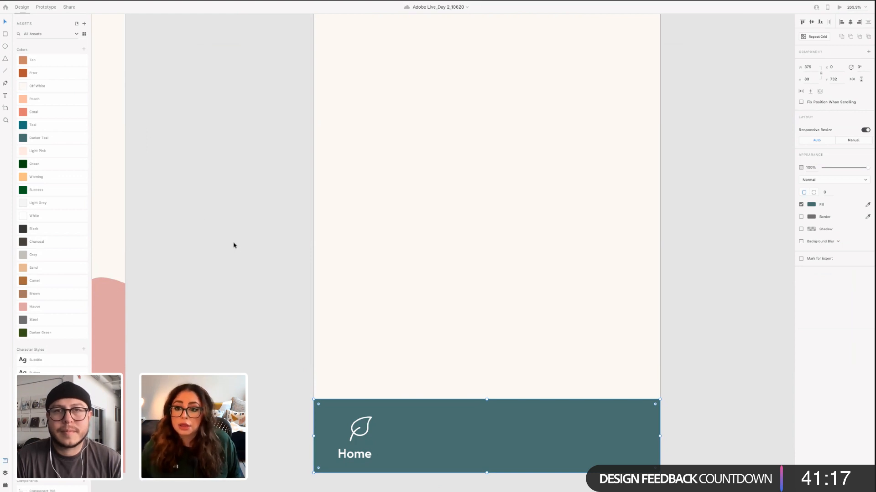
pyautogui.hscroll(-10, 218, 200)
pyautogui.scroll(5, 218, 199)
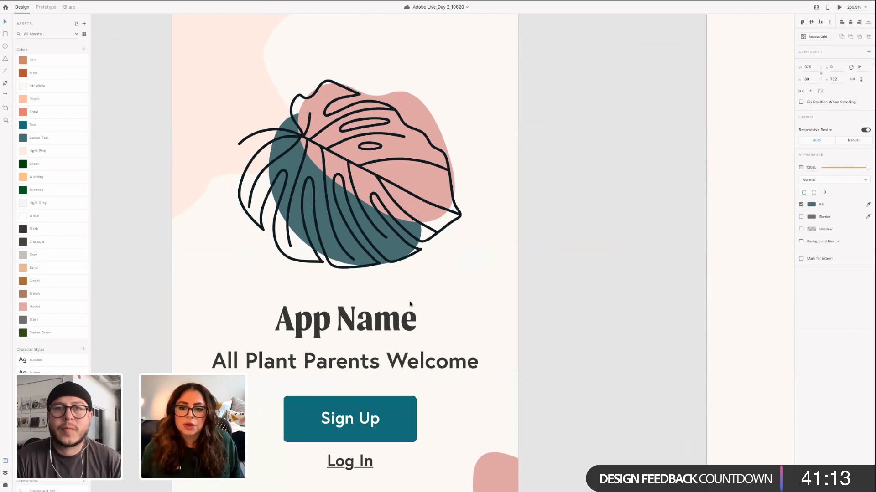
pyautogui.hscroll(5, 557, 293)
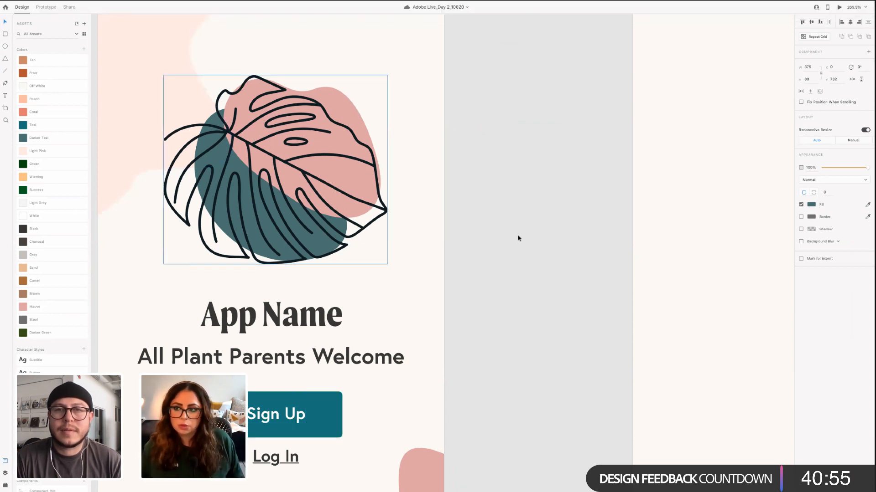
pyautogui.click(547, 253)
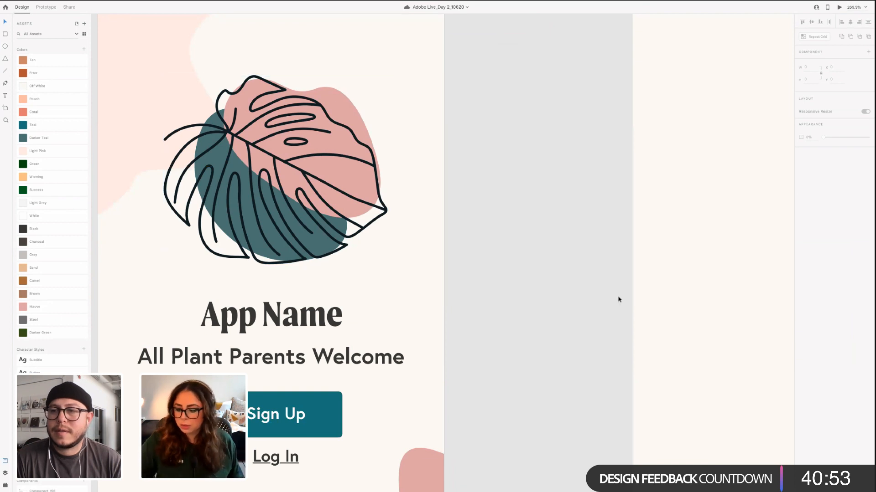
pyautogui.hscroll(1, 578, 291)
pyautogui.hscroll(10, 576, 303)
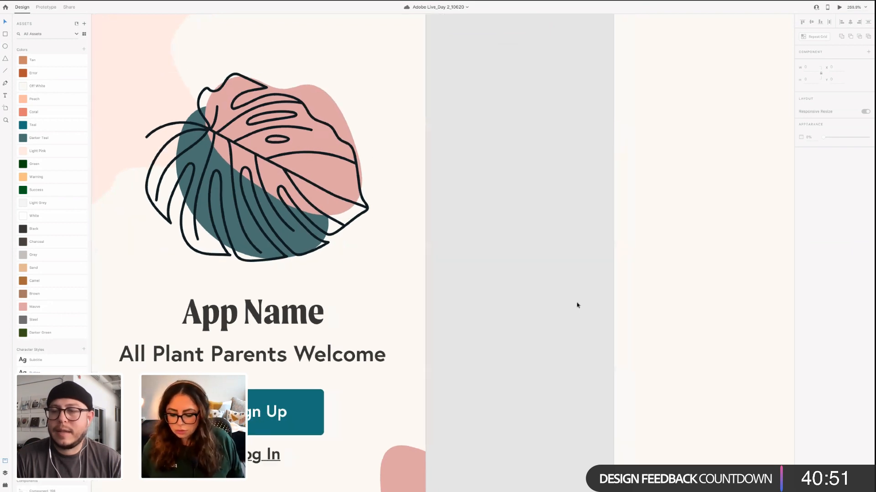
pyautogui.scroll(-2, 385, 239)
pyautogui.scroll(-2, 382, 283)
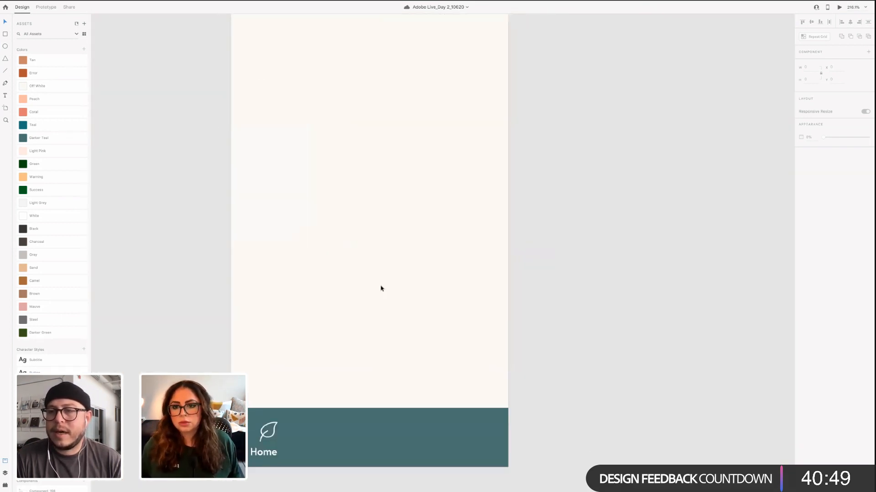
# Try a map pin icon with a reading figure by pasting it into the second artboard, and delete it
pyautogui.scroll(3, 370, 305)
pyautogui.scroll(3, 370, 305)
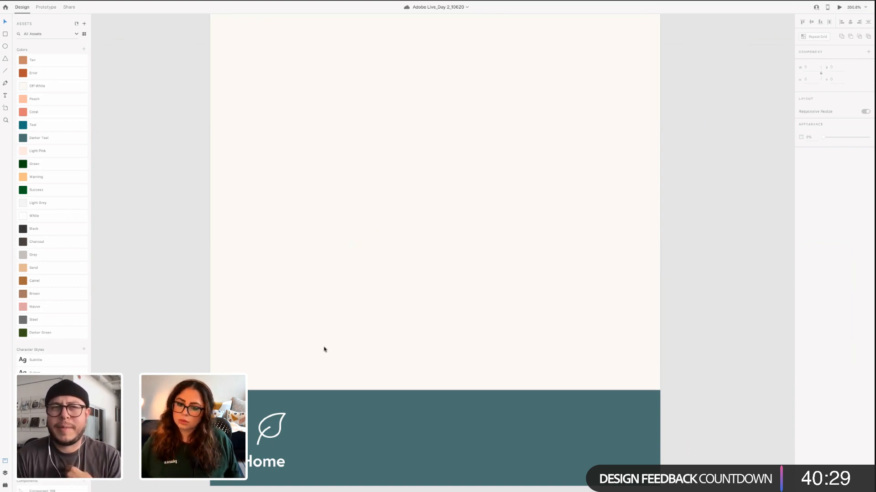
pyautogui.hotkey('ctrl', 'v')
pyautogui.doubleClick(442, 260)
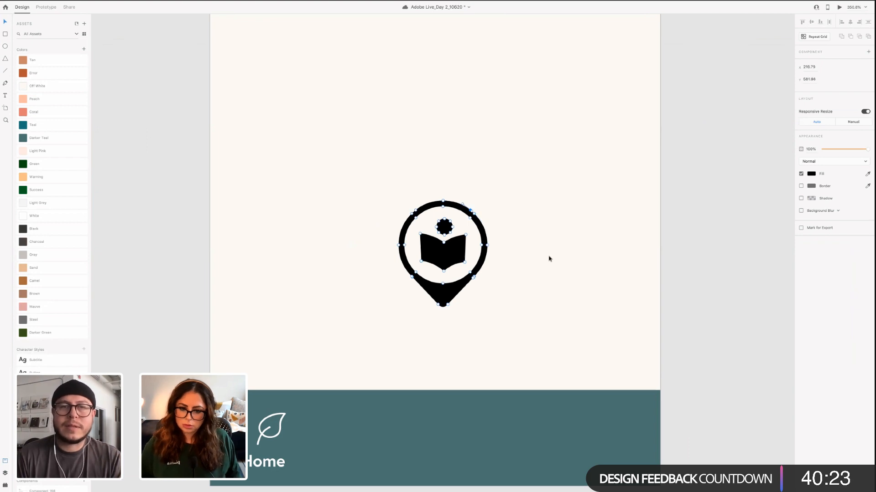
pyautogui.click(439, 257)
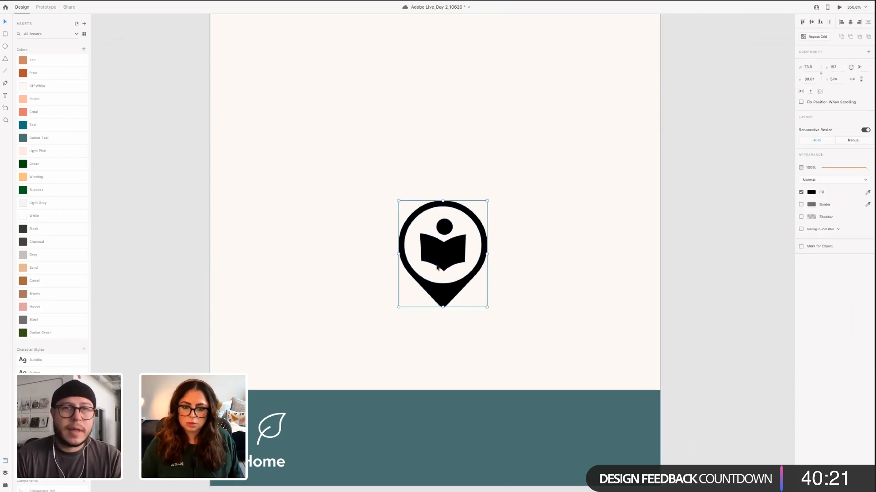
pyautogui.press('Delete')
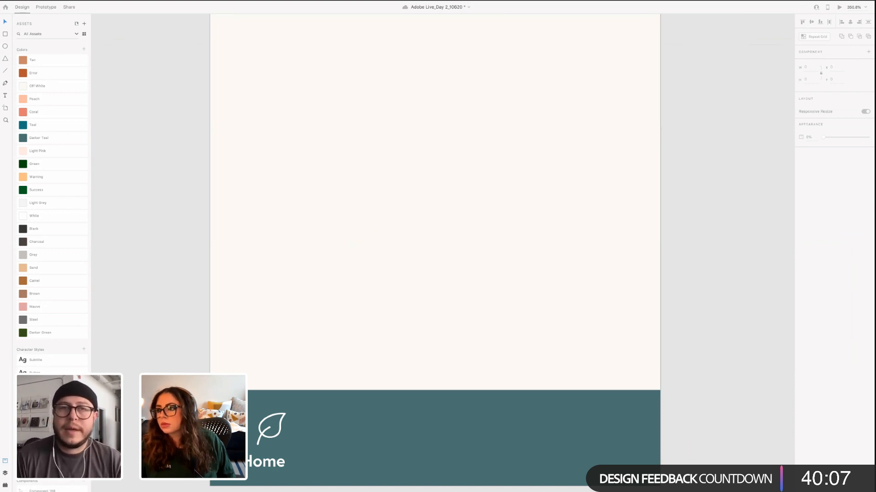
# Save the document, paste the magnifying glass icon into the second artboard and place it above the bottom bar at about X 105, Y 588
pyautogui.hotkey('ctrl', 's')
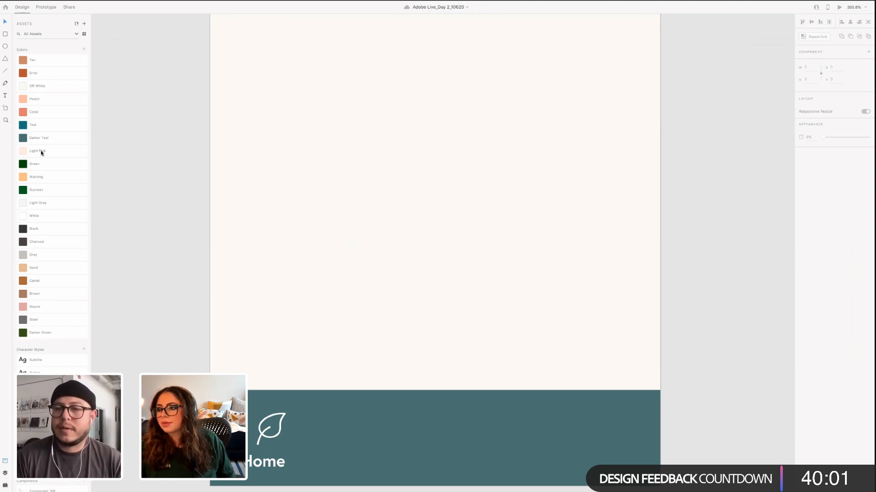
pyautogui.hotkey('ctrl', 'v')
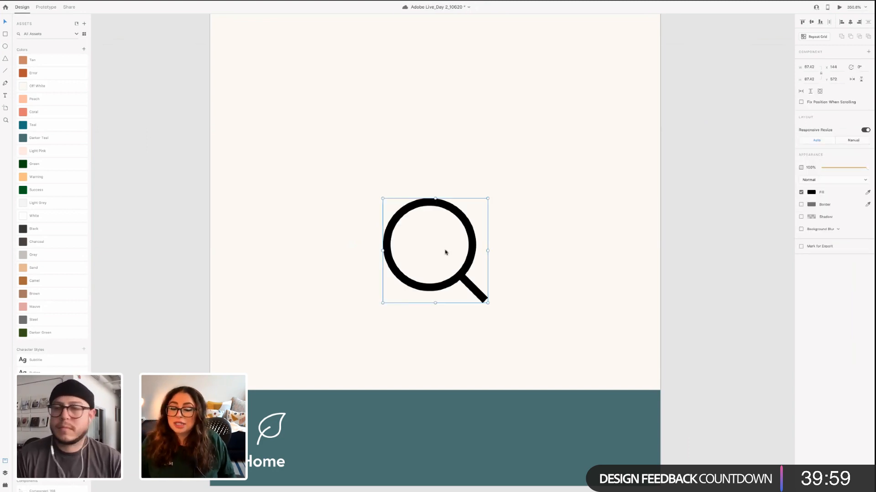
pyautogui.moveTo(415, 247); pyautogui.dragTo(368, 266)
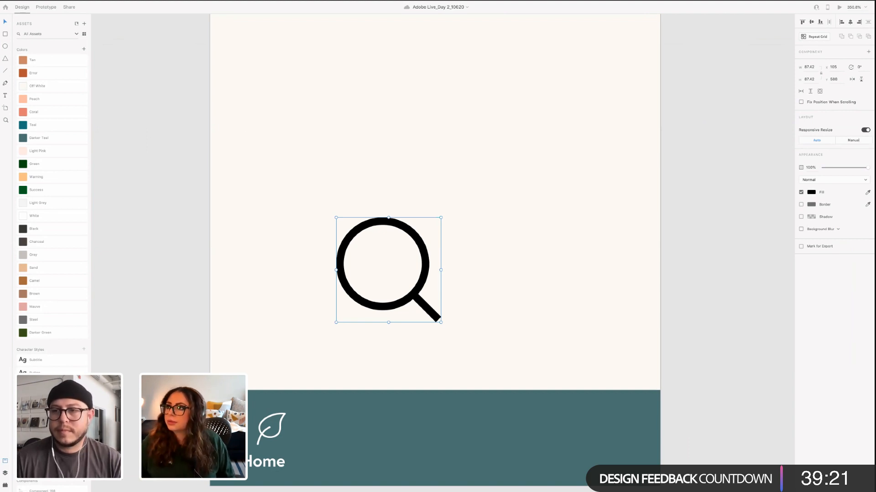
# Arrange the Noun Project icon browser and the Adobe XD document side by side in one full-screen space
pyautogui.hotkey('ctrl', 'Up')
pyautogui.moveTo(0, 14); pyautogui.dragTo(429, 30)
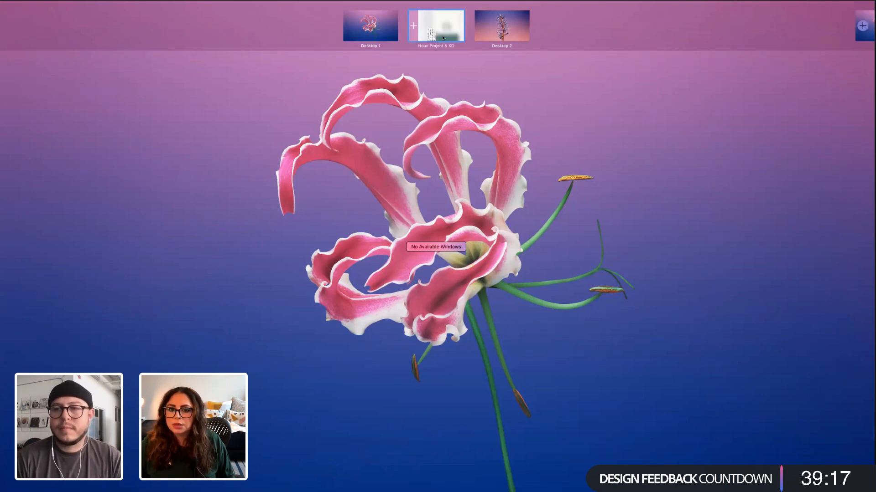
pyautogui.click(435, 32)
pyautogui.click(81, 10)
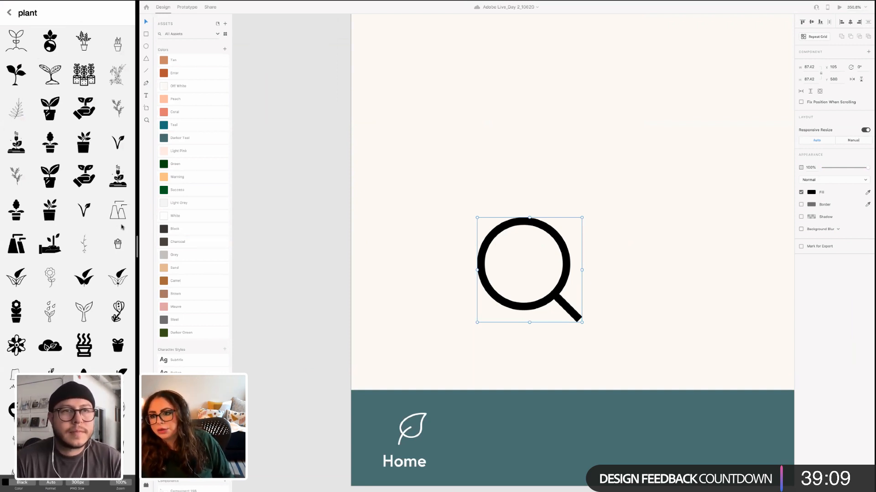
# Look through the plant icon results for a simple potted plant that fits inside the magnifying glass
pyautogui.click(115, 246)
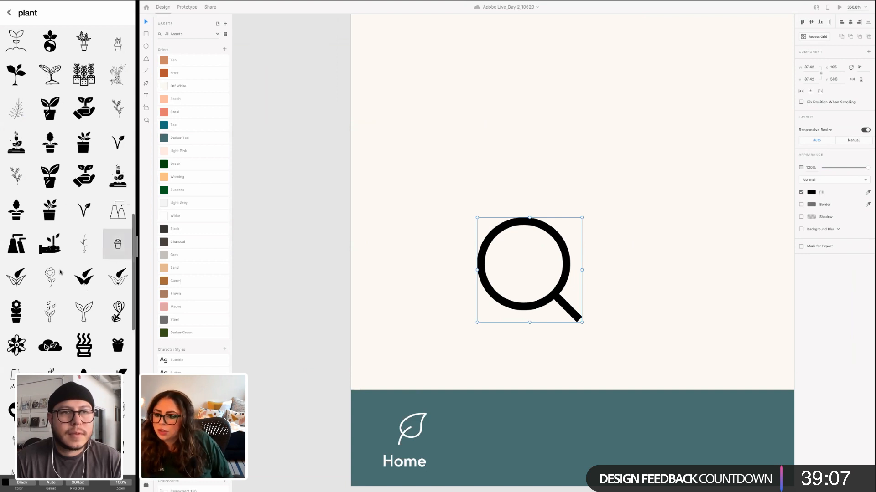
pyautogui.scroll(-2, 62, 273)
pyautogui.scroll(-10, 60, 222)
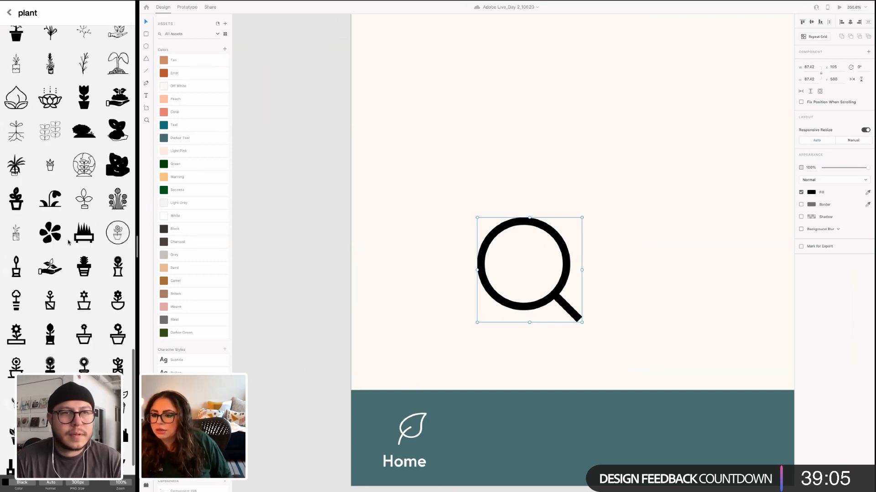
pyautogui.scroll(-10, 76, 250)
pyautogui.scroll(-8, 71, 258)
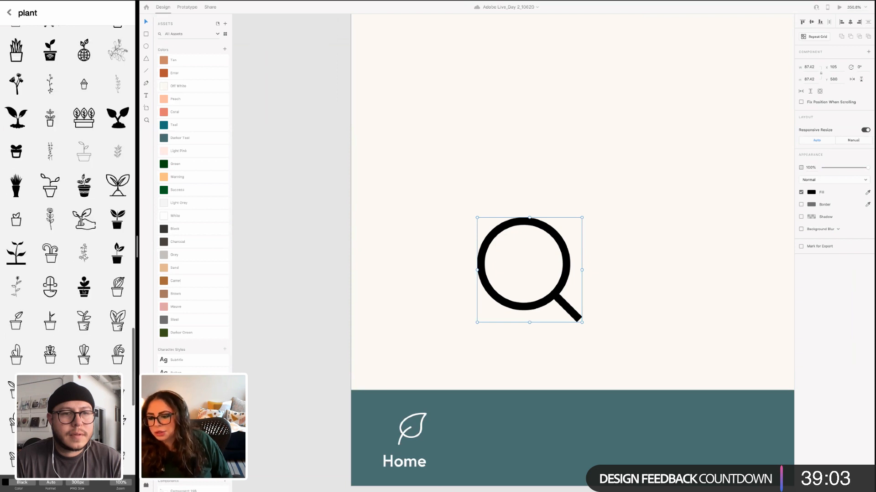
pyautogui.scroll(-5, 81, 287)
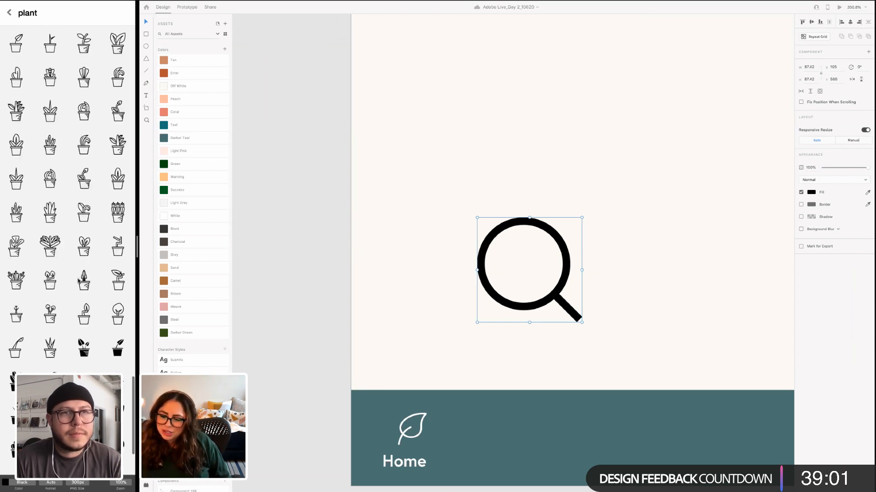
pyautogui.scroll(-15, 80, 257)
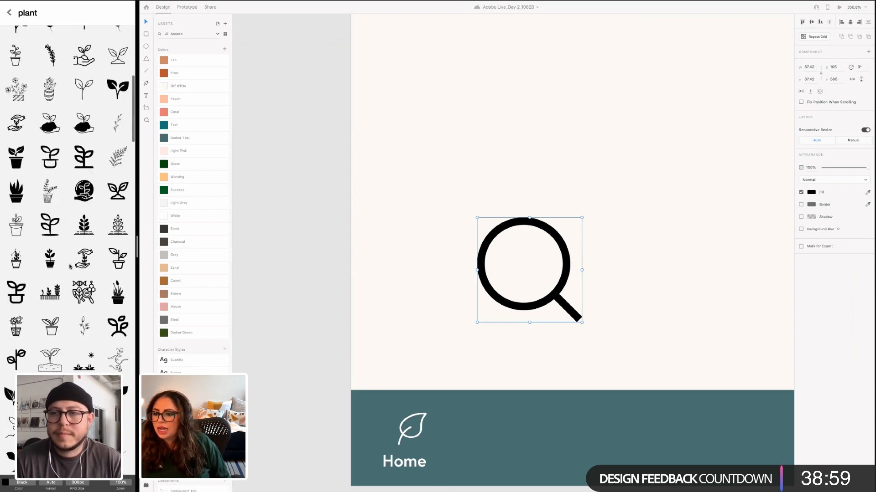
pyautogui.scroll(1, 70, 267)
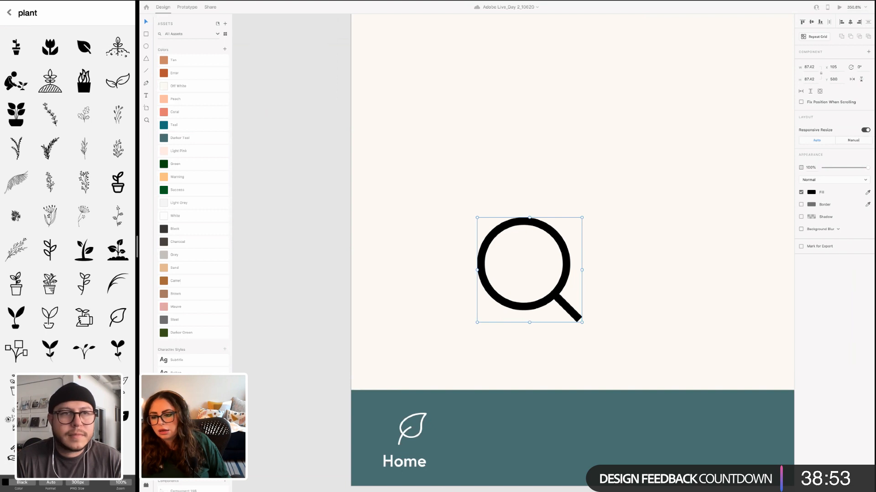
pyautogui.scroll(-5, 98, 296)
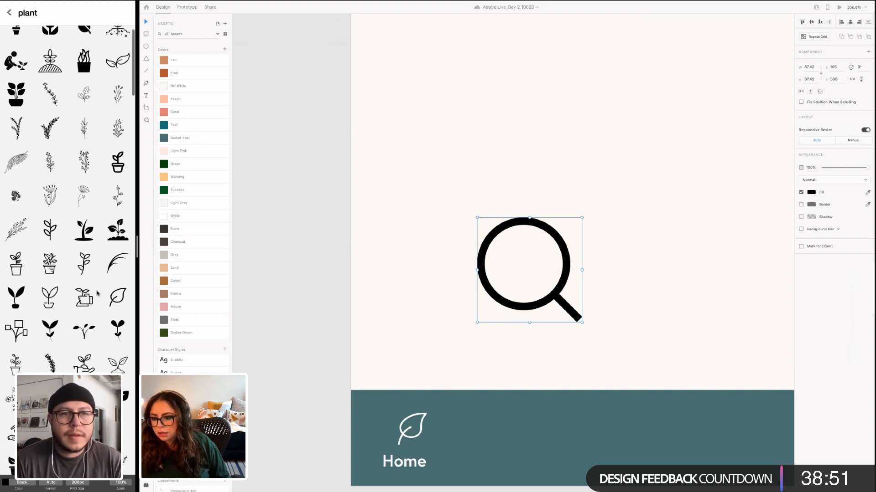
pyautogui.scroll(-5, 98, 296)
pyautogui.scroll(-10, 68, 205)
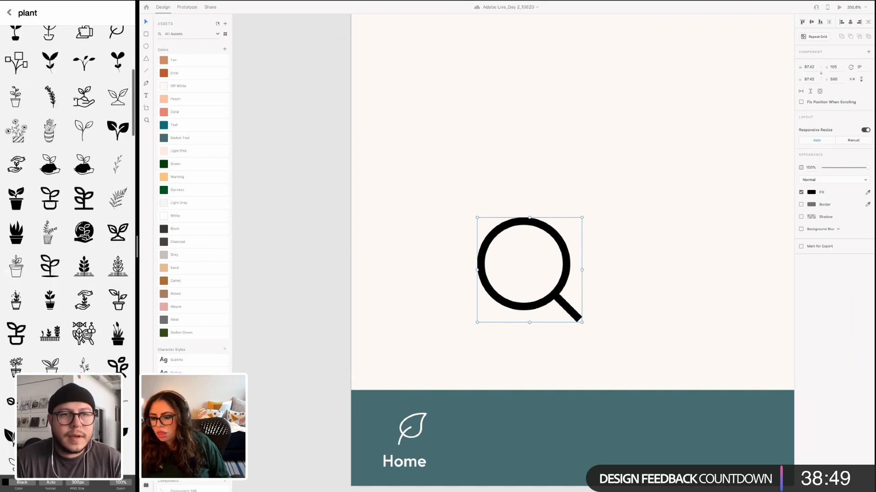
pyautogui.scroll(-11, 118, 299)
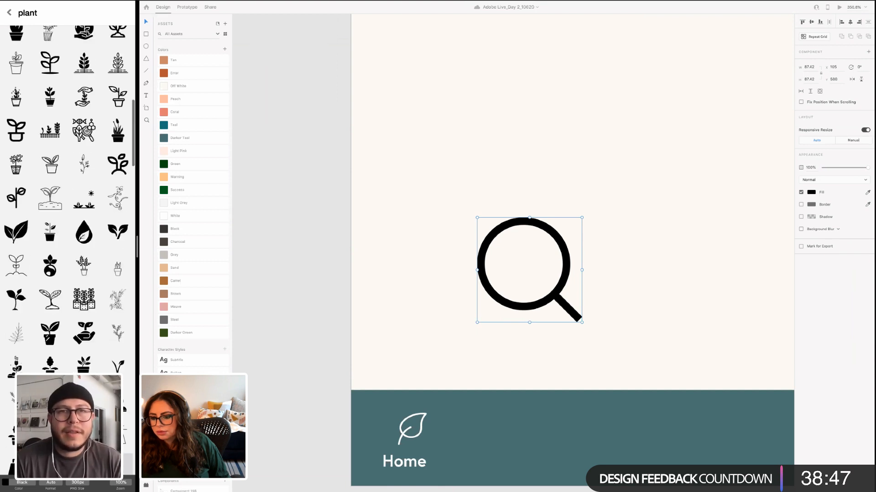
pyautogui.scroll(-12, 117, 299)
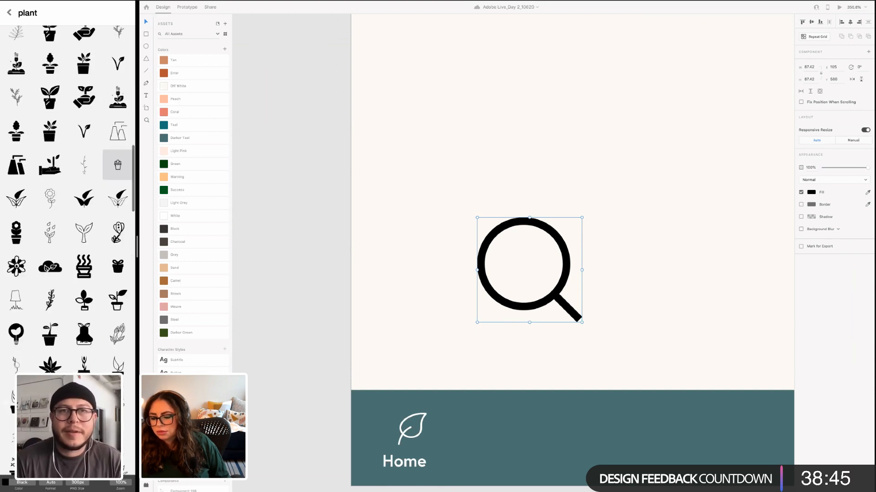
pyautogui.scroll(-6, 36, 28)
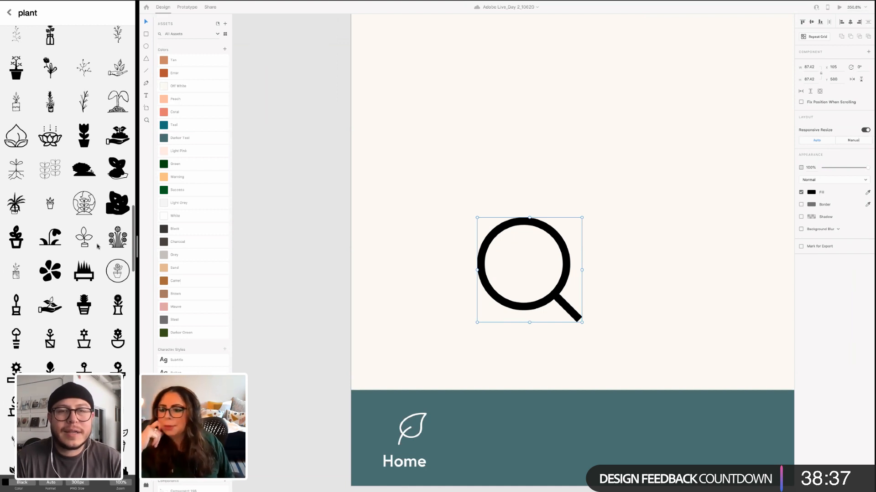
pyautogui.scroll(-3, 76, 340)
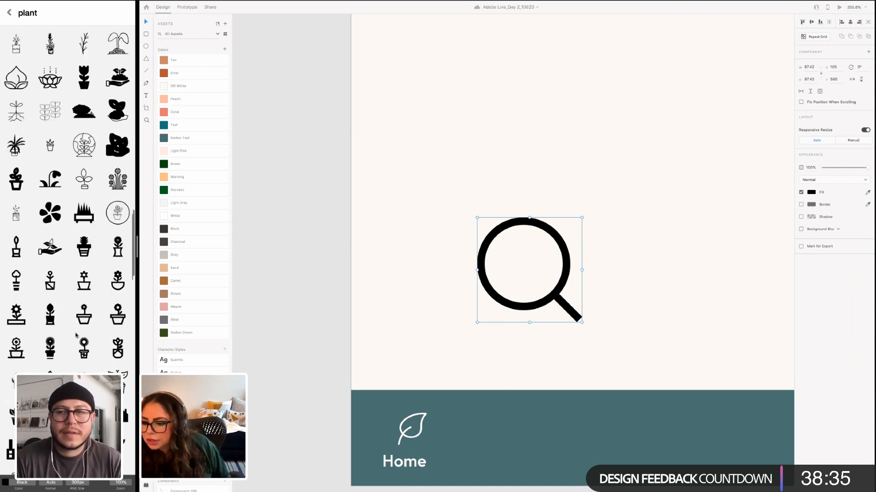
pyautogui.scroll(-4, 73, 338)
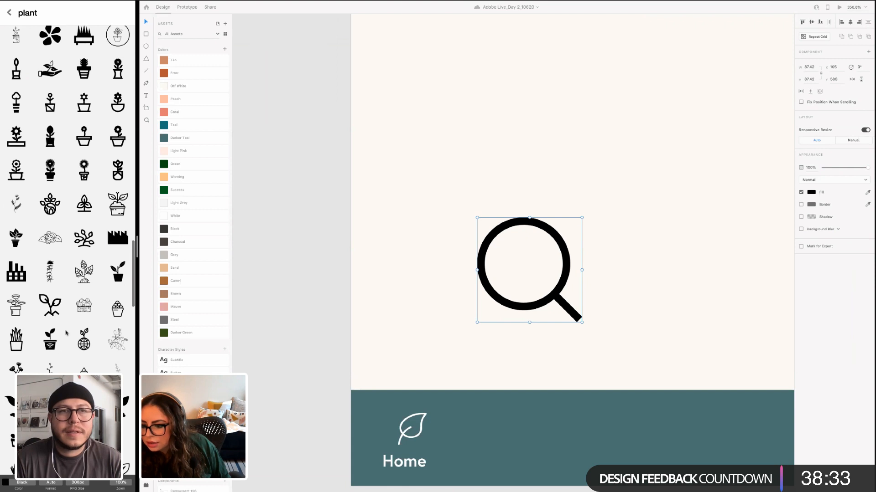
pyautogui.scroll(-5, 70, 365)
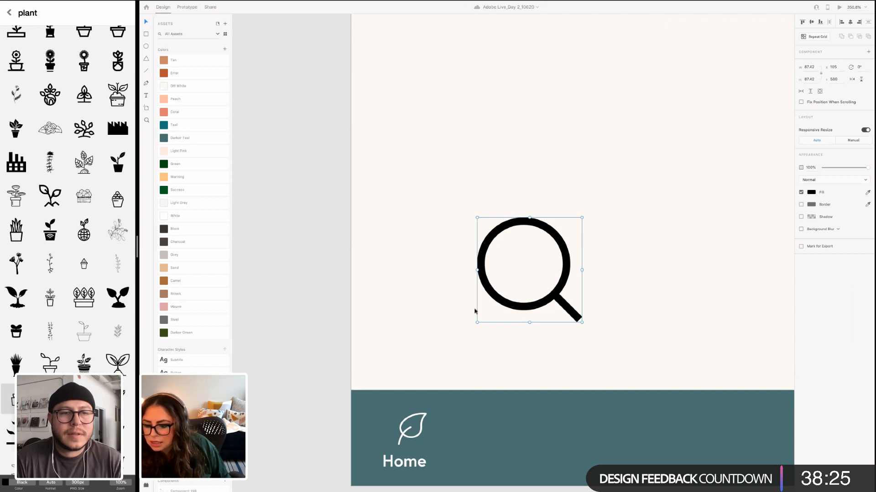
# Paste the outlined potted plant icon into the second artboard and move it over the magnifying glass's lens
pyautogui.press('super+v')
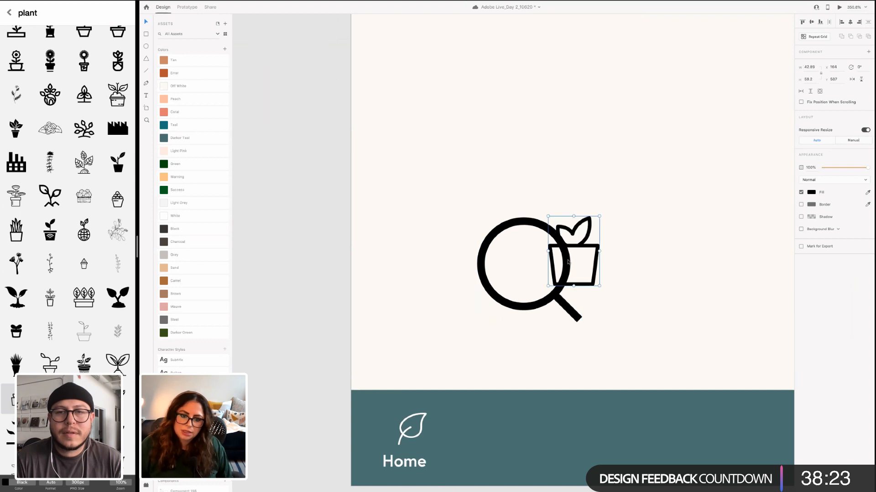
pyautogui.moveTo(580, 226); pyautogui.dragTo(502, 268)
pyautogui.click(627, 256)
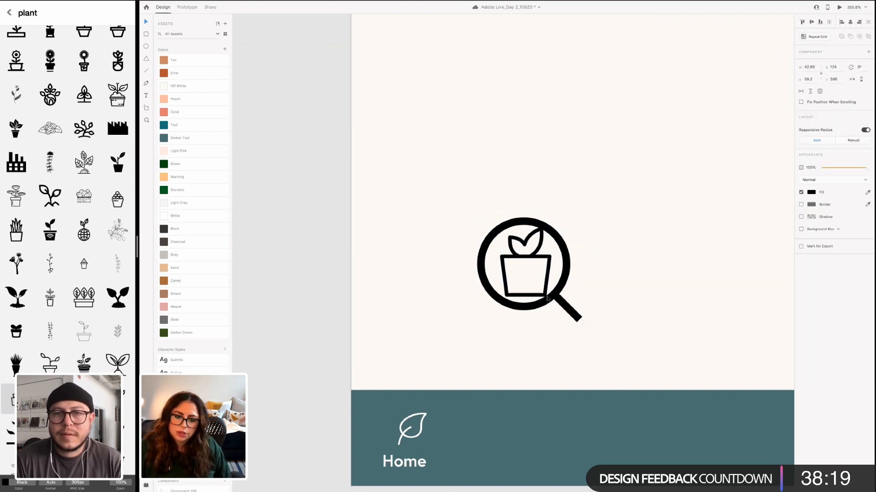
# Turn off Responsive Resize for the potted plant, scale it to about 24.7 by 33.5 and centre it in the lens
pyautogui.click(865, 130)
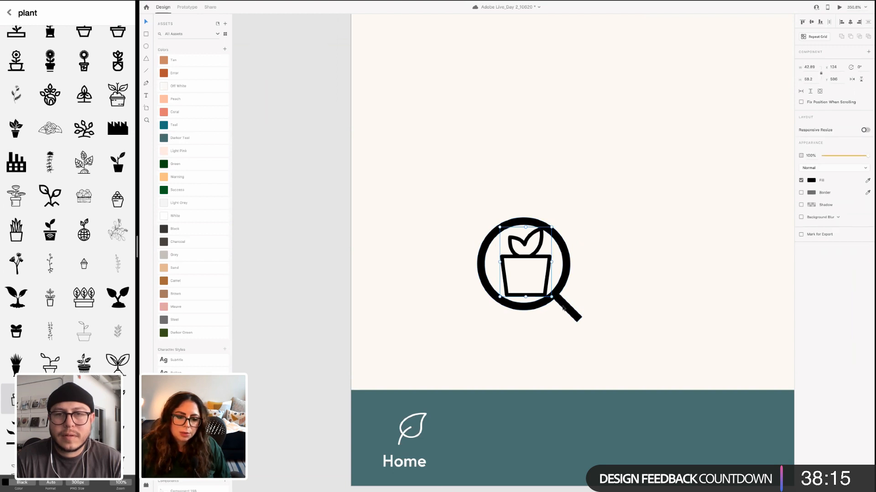
pyautogui.moveTo(551, 296); pyautogui.dragTo(529, 267)
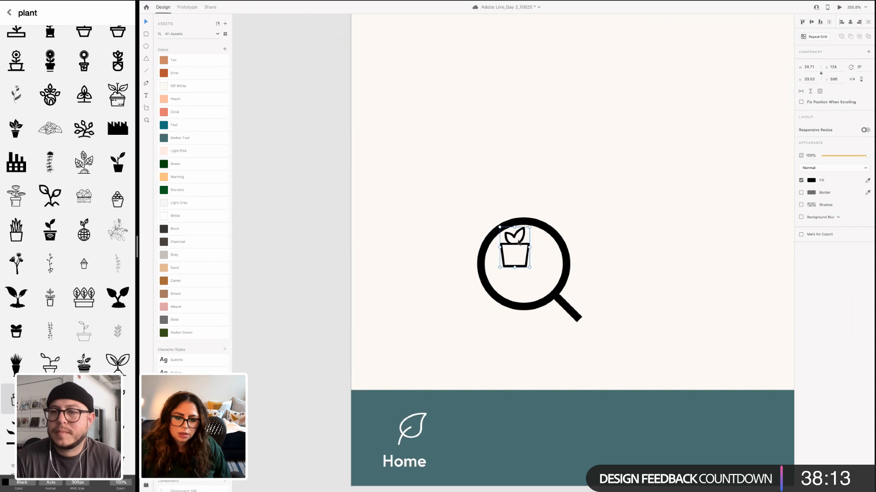
pyautogui.click(551, 230)
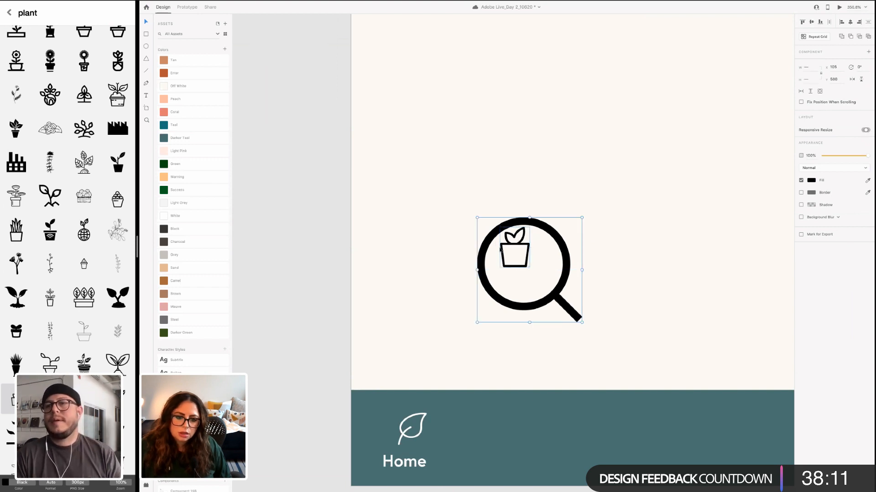
pyautogui.click(513, 236)
pyautogui.moveTo(513, 237)
pyautogui.mouseDown()
pyautogui.moveTo(521, 255)
pyautogui.moveTo(521, 244)
pyautogui.mouseUp()
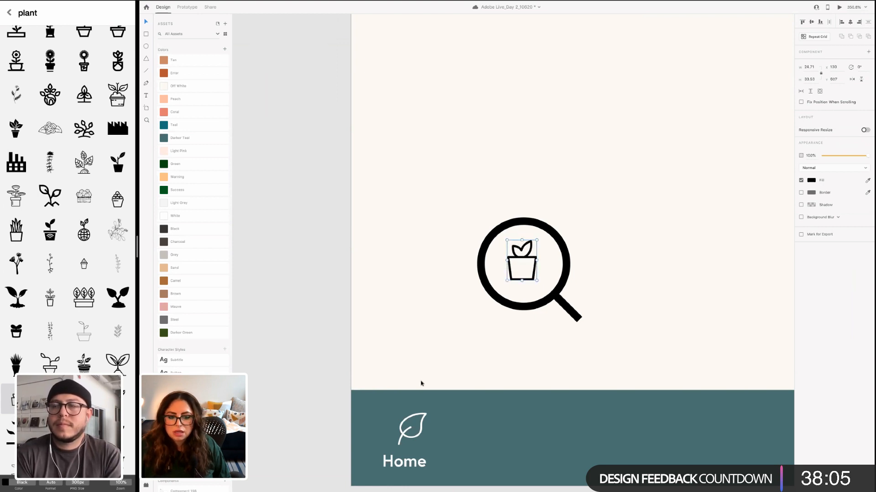
pyautogui.click(748, 240)
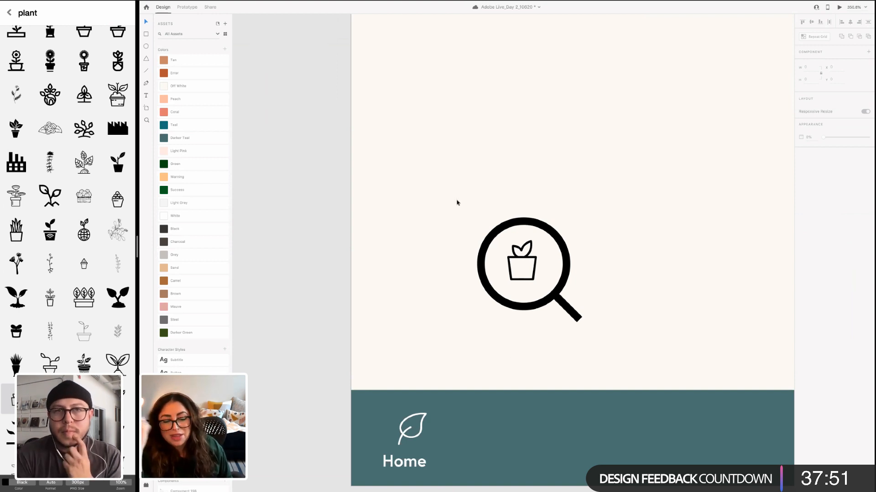
# Scale the magnifying glass down to about 47.6 wide and the plant to about 18.7 high without Responsive Resize, and recentre the plant in the lens
pyautogui.moveTo(457, 201); pyautogui.dragTo(450, 178)
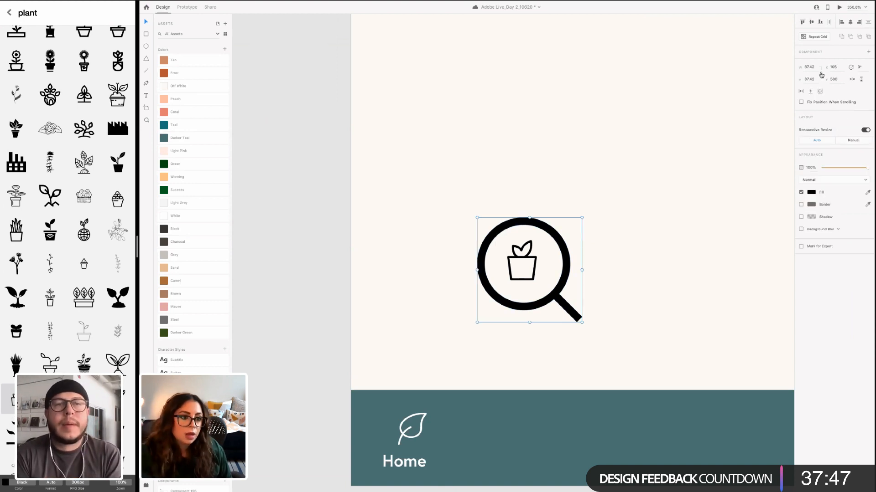
pyautogui.click(865, 130)
pyautogui.moveTo(568, 309); pyautogui.dragTo(518, 264)
pyautogui.click(521, 280)
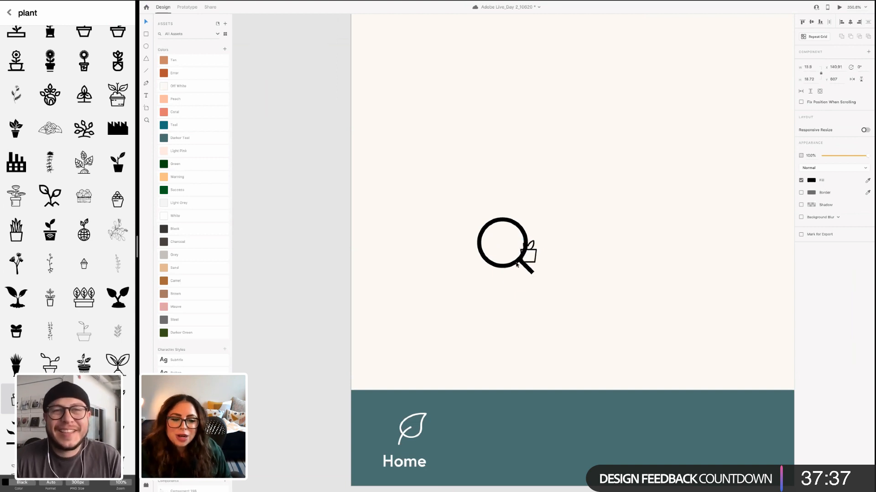
pyautogui.click(533, 250)
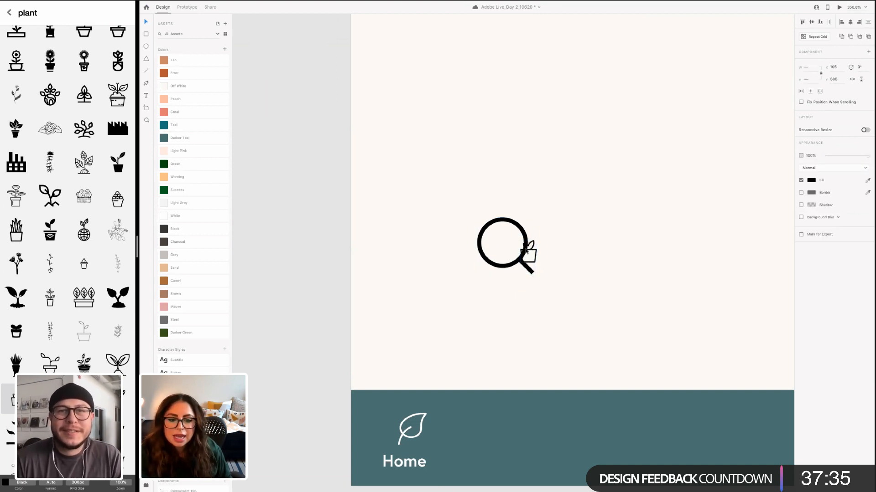
pyautogui.moveTo(524, 250); pyautogui.dragTo(499, 244)
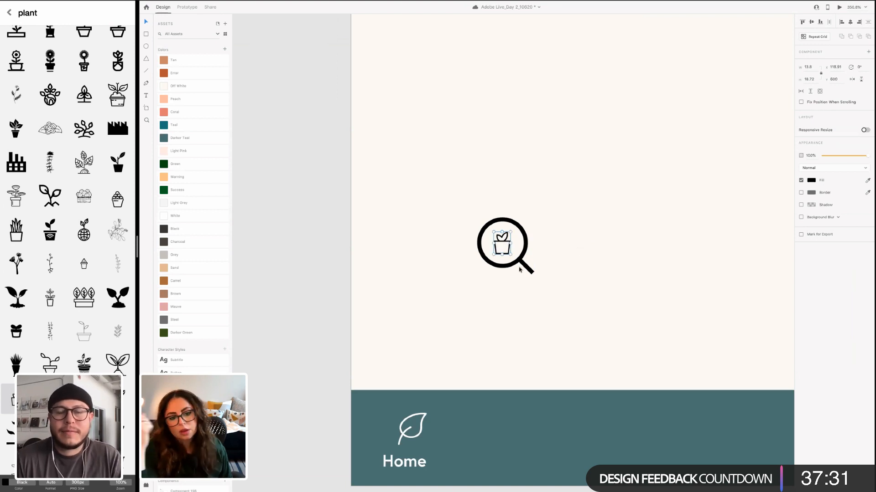
pyautogui.click(526, 284)
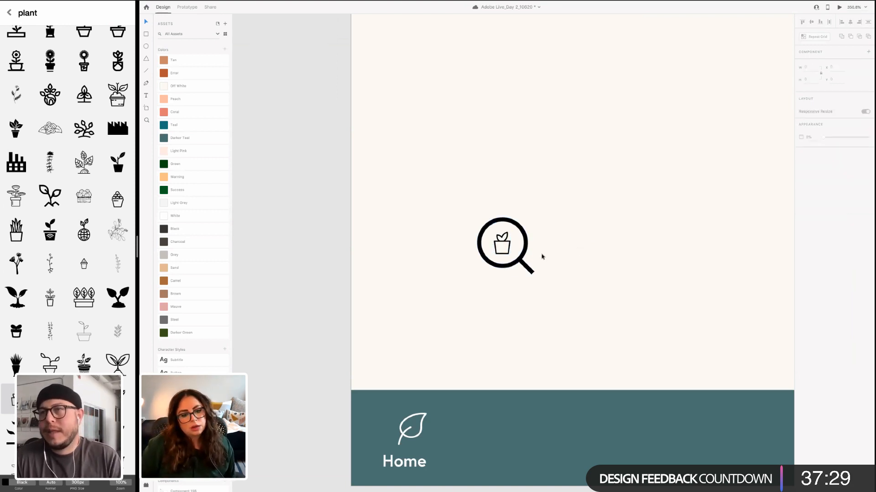
# Group the magnifying glass with the plant and place it beside Home in the teal bar at X 101, Y 744, scaled to about 31.8 wide
pyautogui.click(528, 268)
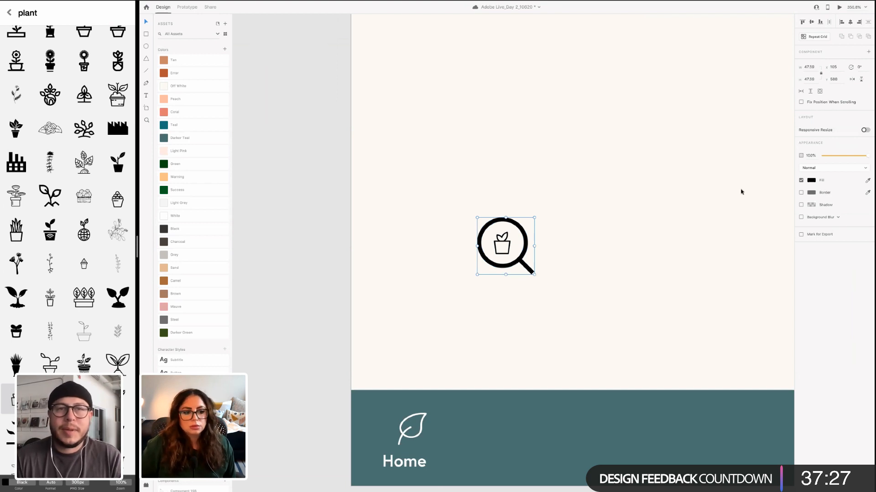
pyautogui.moveTo(466, 213); pyautogui.dragTo(547, 296)
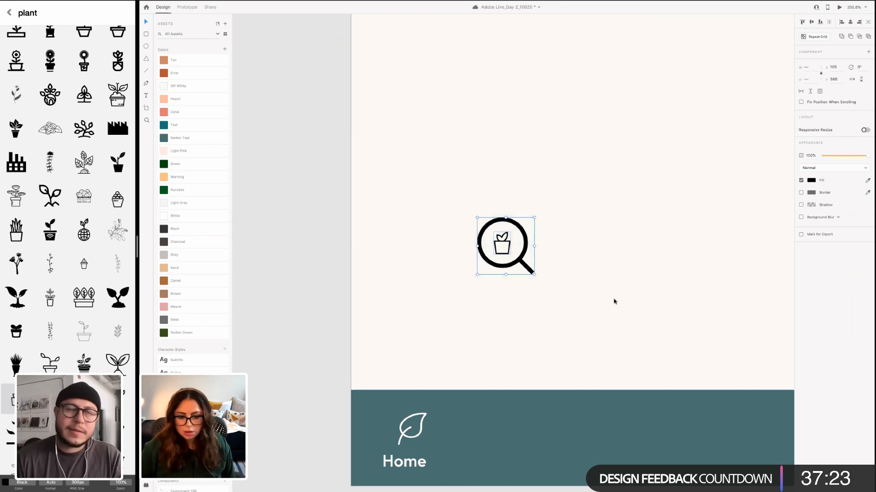
pyautogui.hotkey('ctrl', 'g')
pyautogui.moveTo(494, 248); pyautogui.dragTo(489, 434)
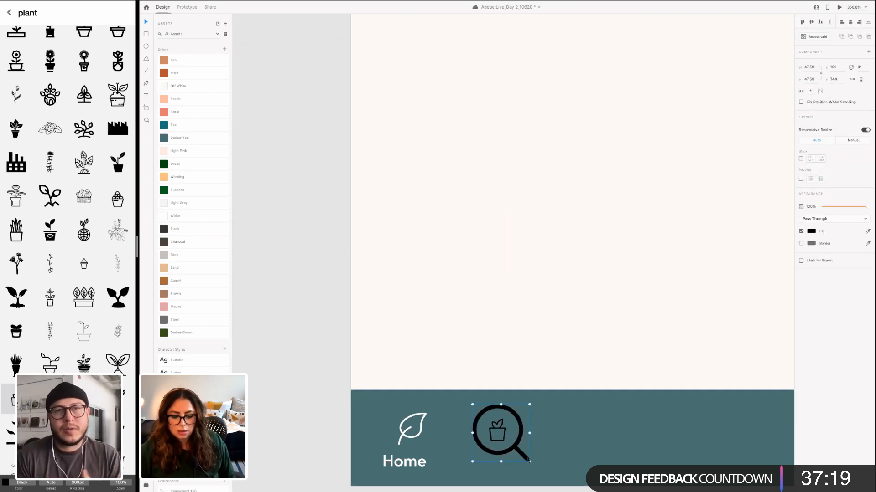
pyautogui.moveTo(529, 461); pyautogui.dragTo(510, 442)
# Fill the grouped magnifying glass and plant icon with White and move it down to X 100, Y 750
pyautogui.click(489, 424)
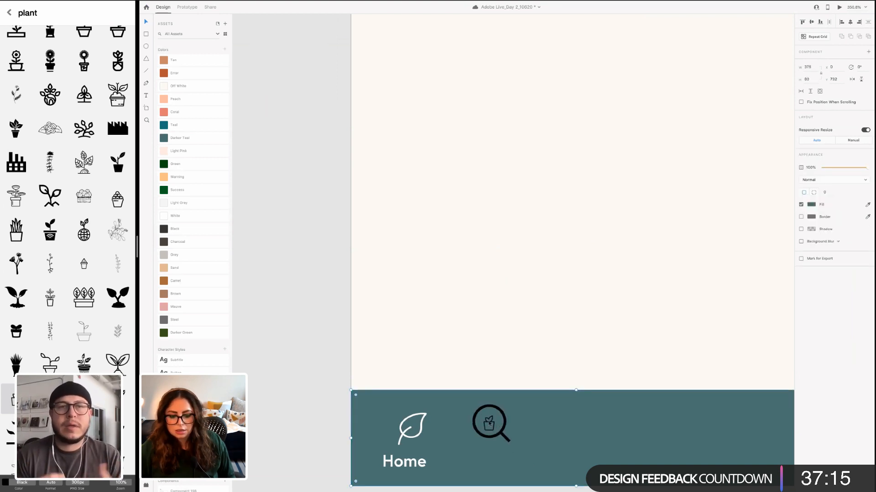
pyautogui.doubleClick(489, 424)
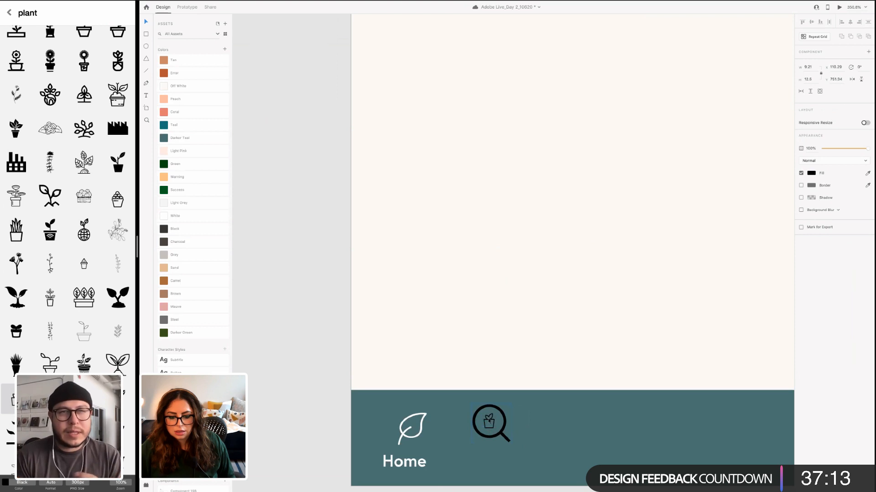
pyautogui.click(494, 412)
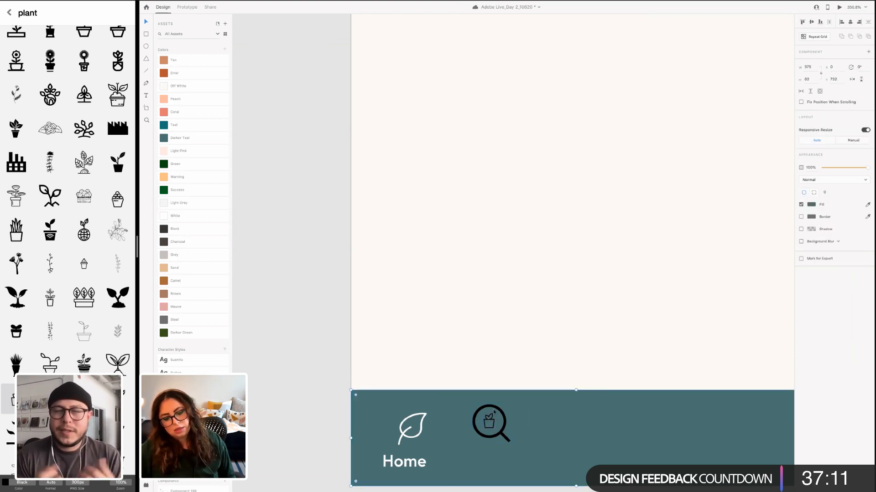
pyautogui.click(493, 412)
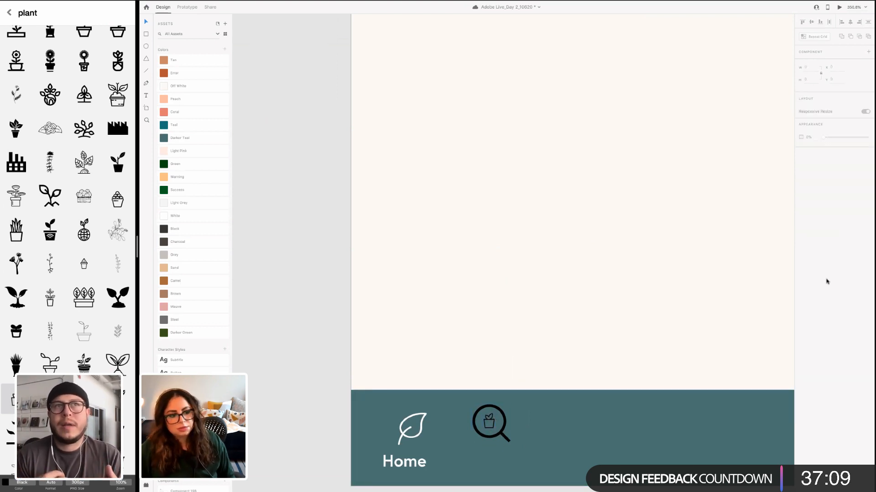
pyautogui.click(811, 232)
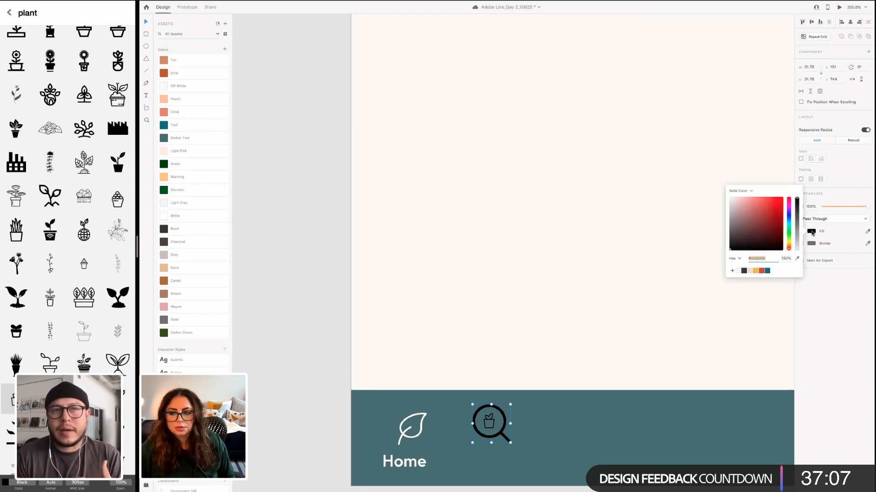
pyautogui.click(812, 231)
pyautogui.click(811, 232)
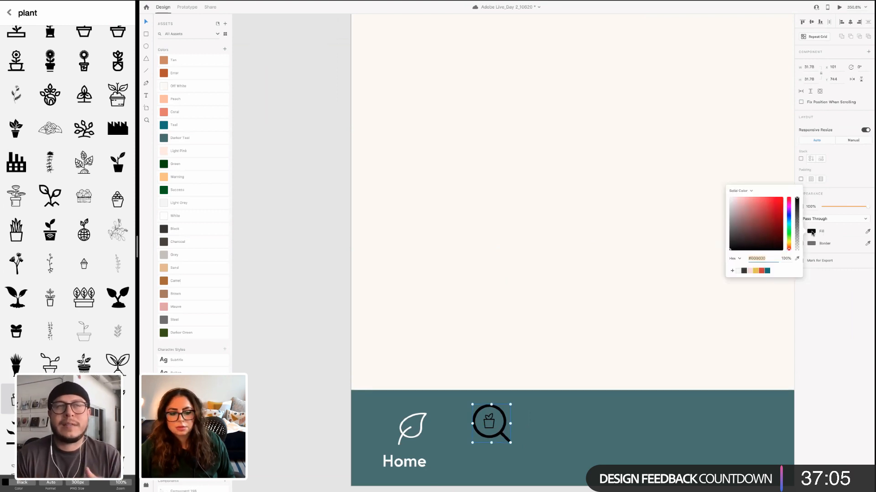
pyautogui.click(175, 216)
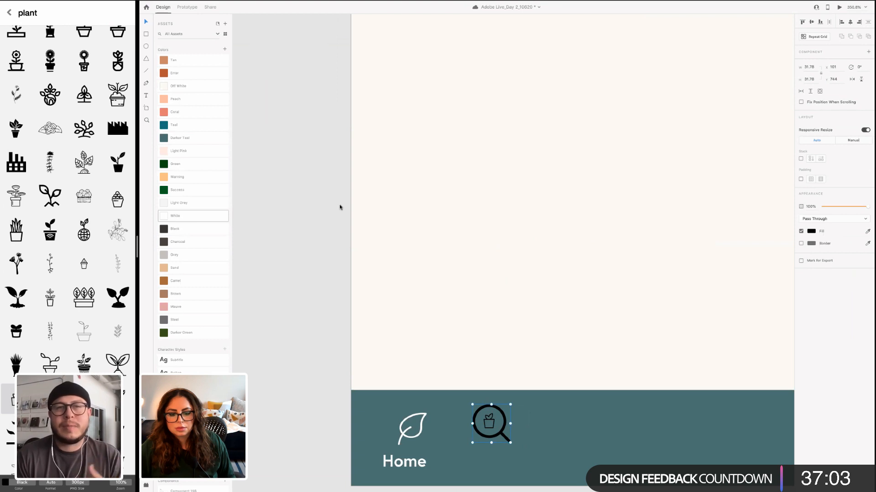
pyautogui.click(645, 332)
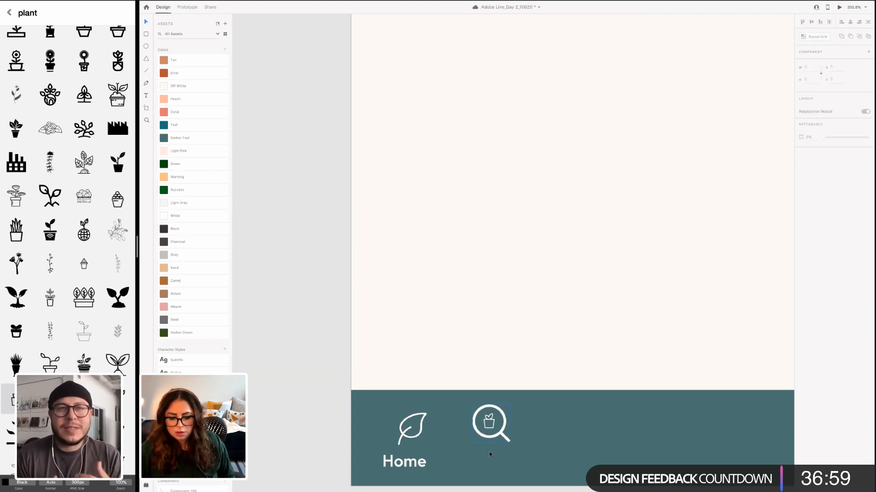
pyautogui.moveTo(491, 439); pyautogui.dragTo(491, 447)
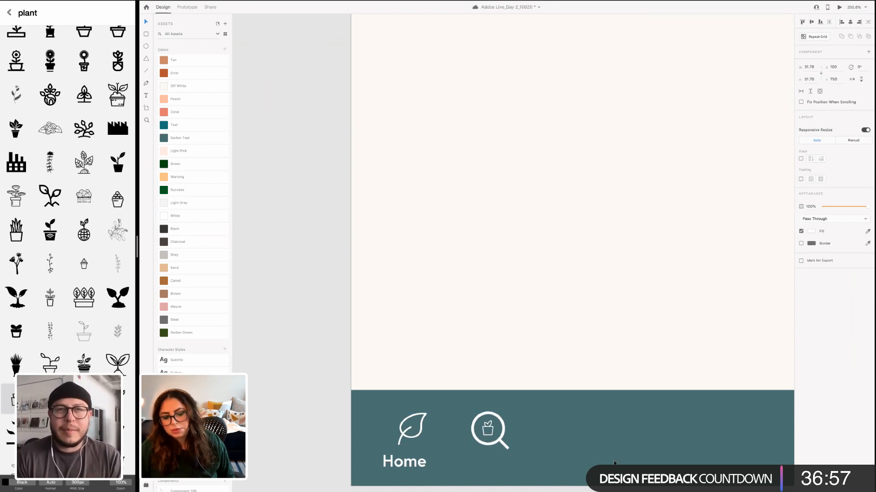
pyautogui.click(515, 456)
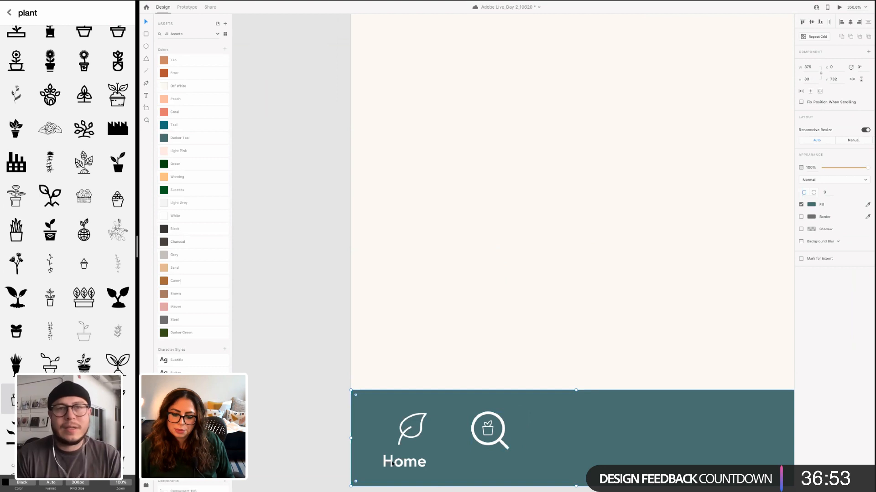
# Duplicate the Home label beneath the magnifying glass icon and change its text to "Search"
pyautogui.click(397, 464)
pyautogui.moveTo(489, 464)
pyautogui.mouseDown()
pyautogui.moveTo(494, 460)
pyautogui.moveTo(485, 464)
pyautogui.mouseUp()
pyautogui.doubleClick(485, 463)
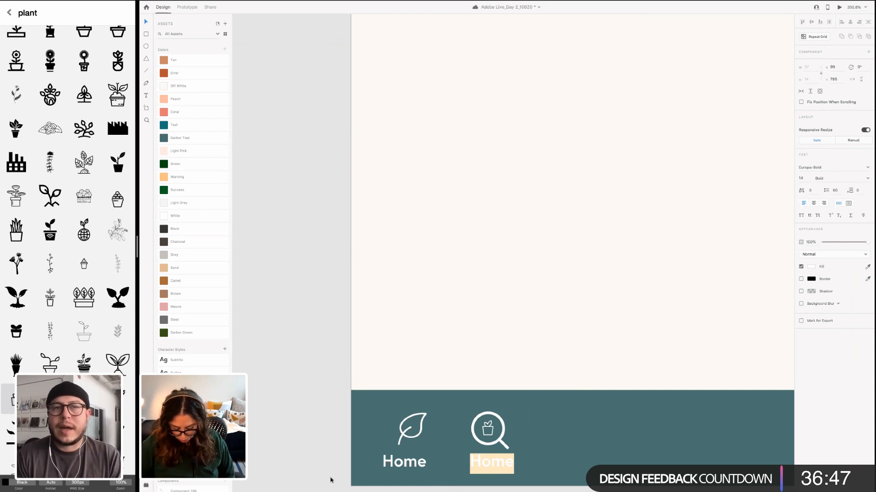
pyautogui.write('Search')
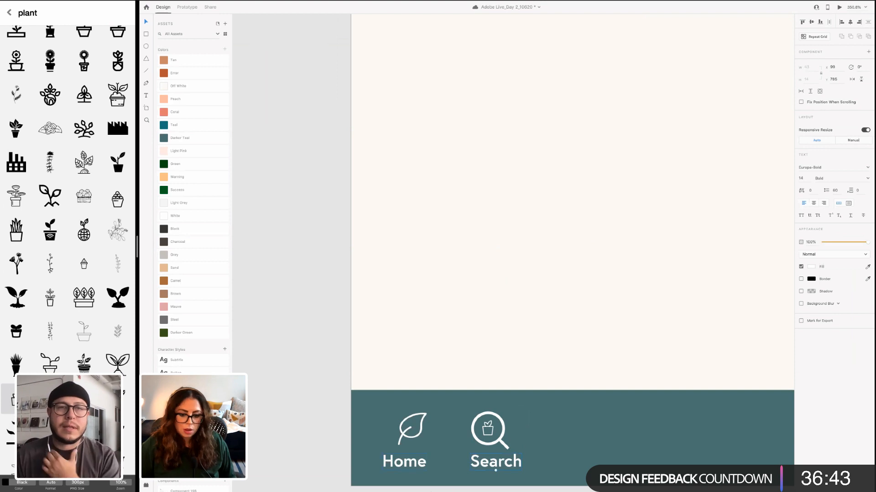
# Recolour the magnifying glass and plant icon with the Light Gray swatch and save the document
pyautogui.click(505, 439)
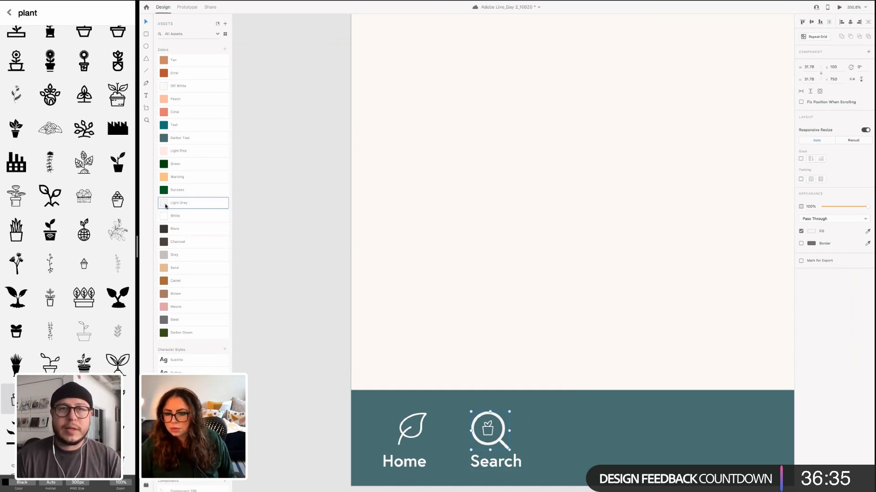
pyautogui.click(166, 232)
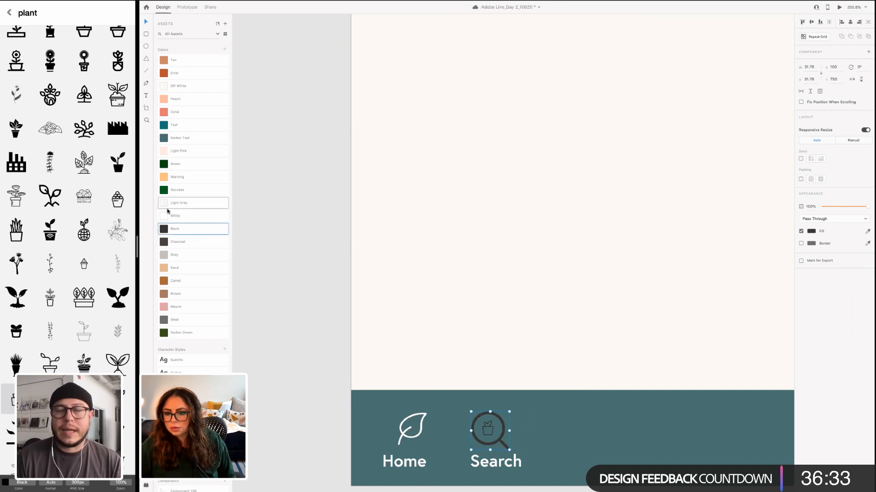
pyautogui.click(167, 213)
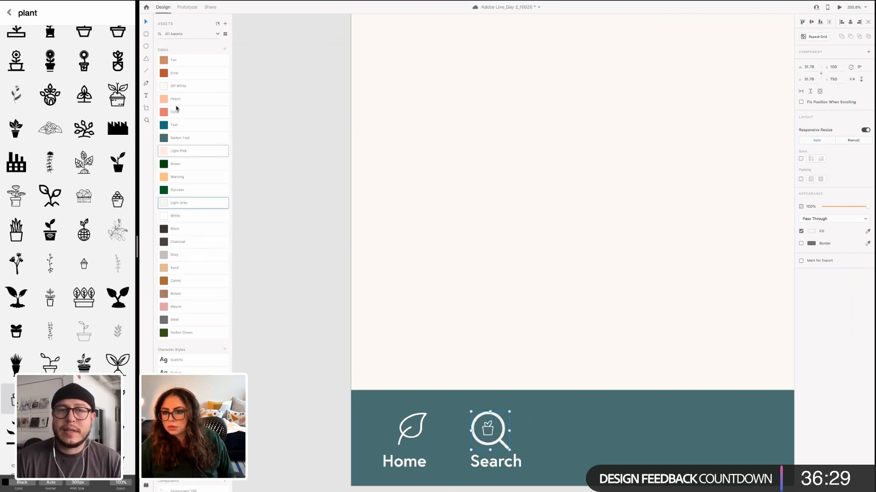
pyautogui.click(548, 453)
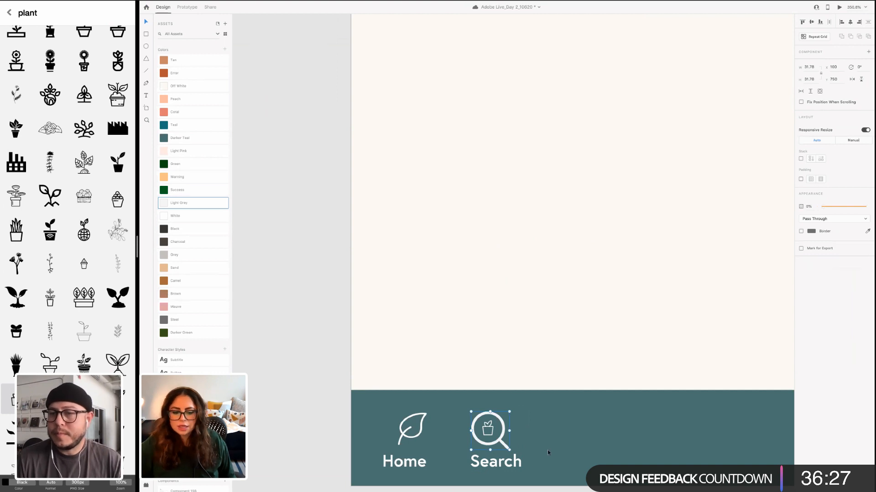
pyautogui.scroll(5, 378, 431)
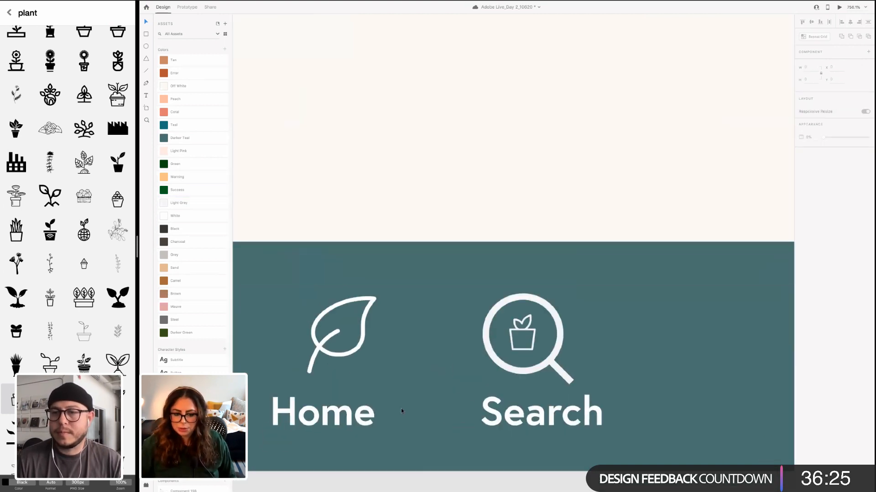
pyautogui.scroll(3, 535, 400)
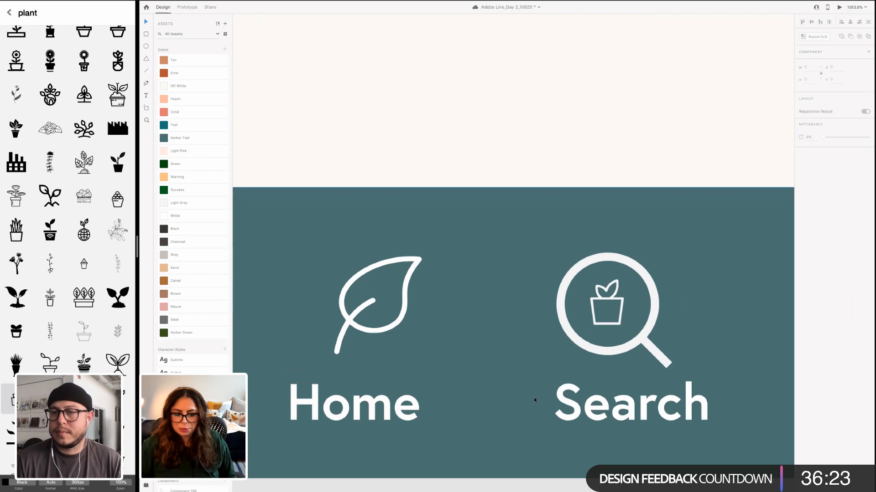
pyautogui.scroll(2, 535, 400)
pyautogui.hscroll(-2, 356, 361)
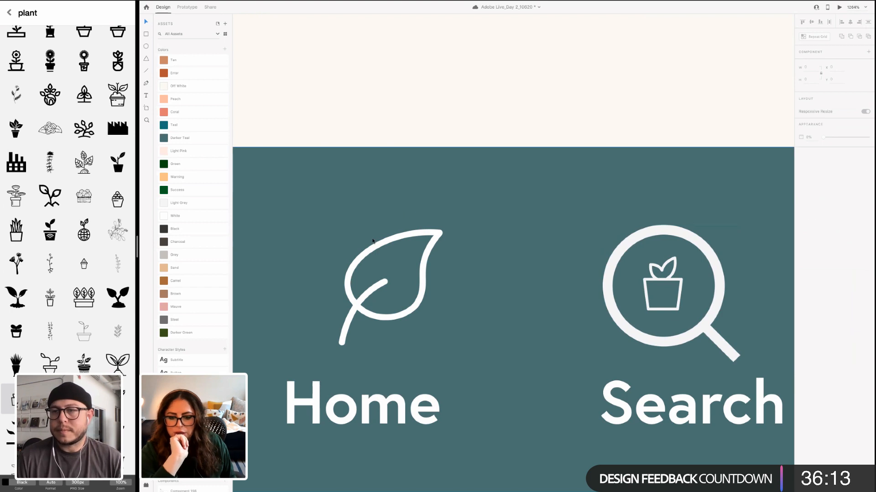
pyautogui.hotkey('ctrl', 's')
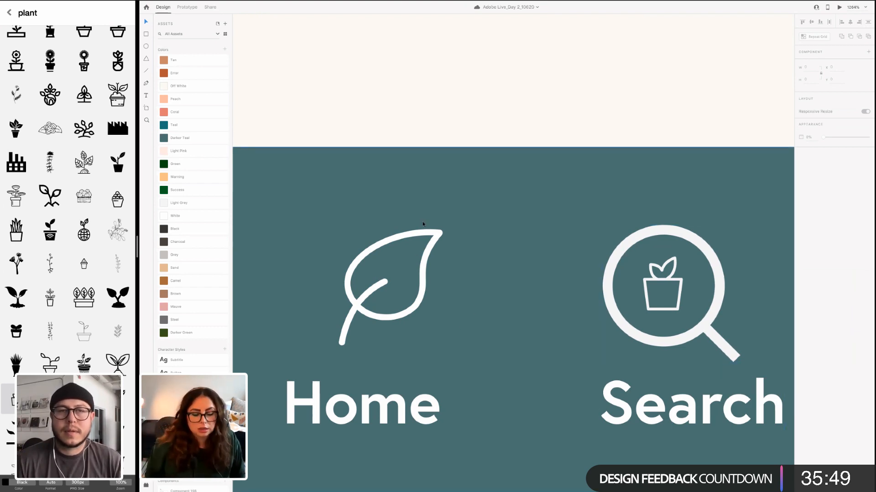
# Change the Search label's font to Europa-Regular
pyautogui.hscroll(2, 425, 277)
pyautogui.hscroll(2, 425, 277)
pyautogui.scroll(-3, 425, 276)
pyautogui.hscroll(3, 474, 373)
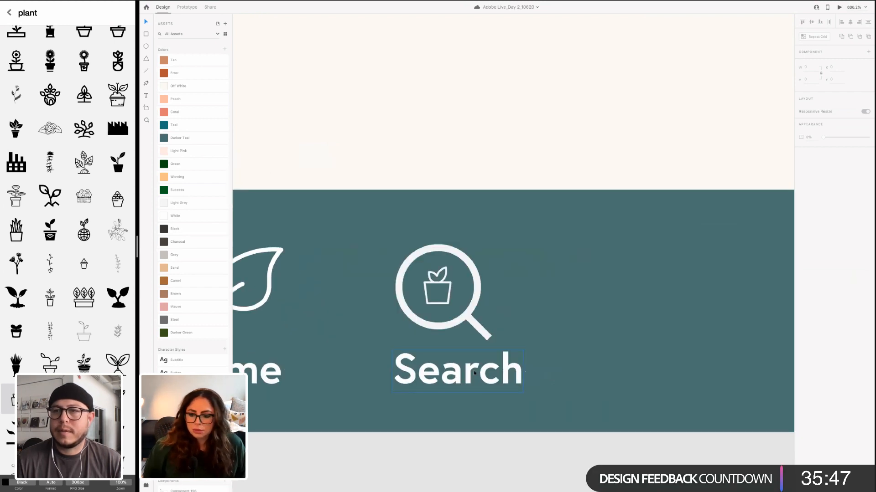
pyautogui.click(474, 372)
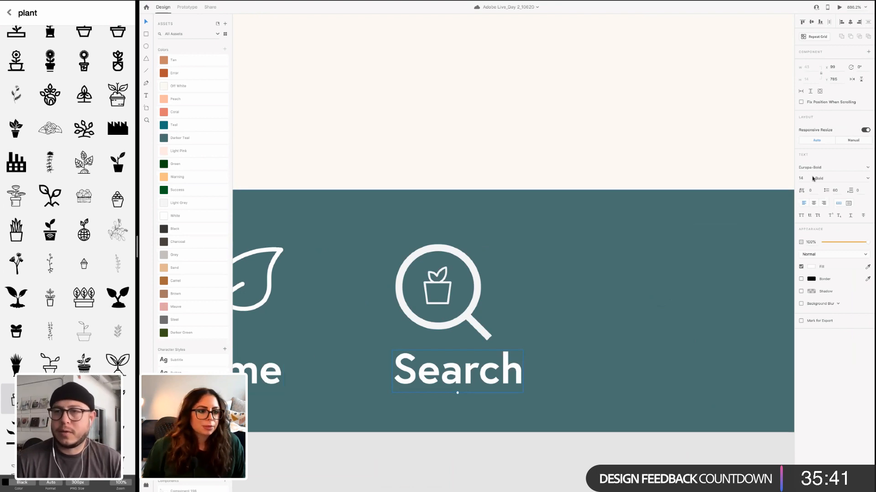
pyautogui.click(868, 168)
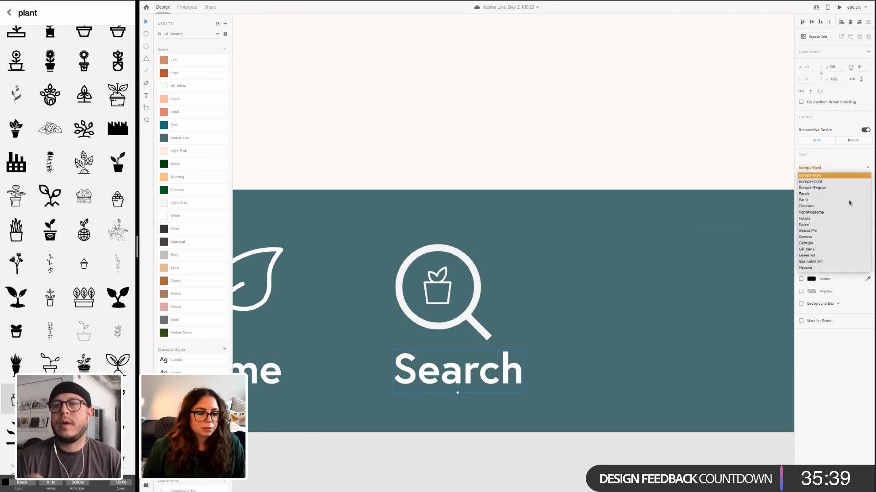
pyautogui.click(825, 188)
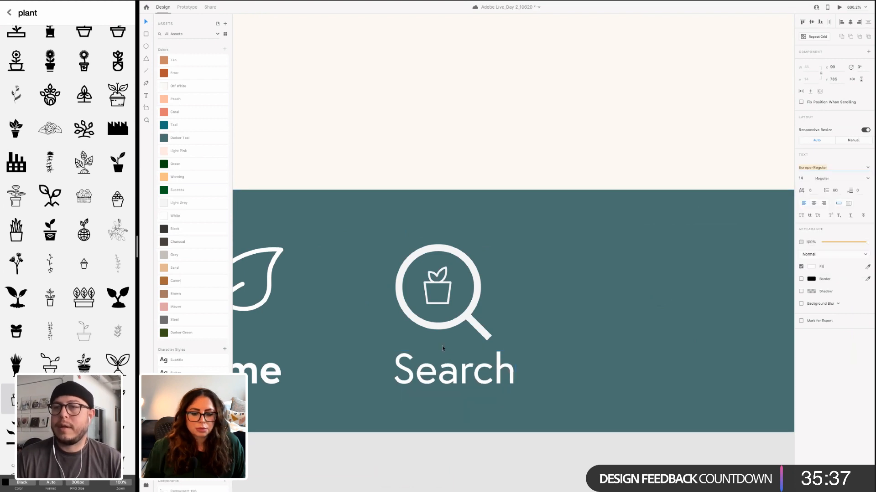
# Nudge the magnifying glass icon and the Search label slightly away from Home, centring the icon above the label
pyautogui.scroll(-1, 442, 319)
pyautogui.scroll(-3, 441, 320)
pyautogui.click(442, 324)
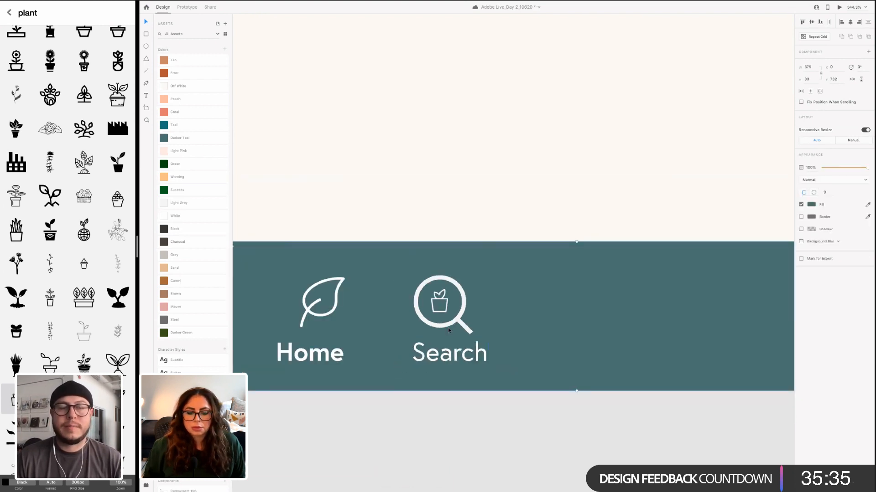
pyautogui.moveTo(448, 326); pyautogui.dragTo(456, 329)
pyautogui.moveTo(471, 359); pyautogui.dragTo(473, 363)
pyautogui.click(498, 237)
pyautogui.scroll(-3, 488, 292)
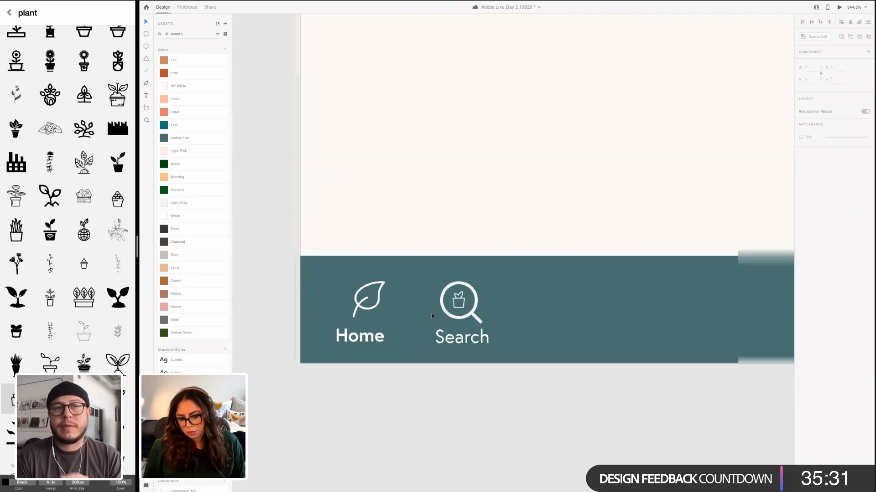
pyautogui.scroll(-3, 431, 315)
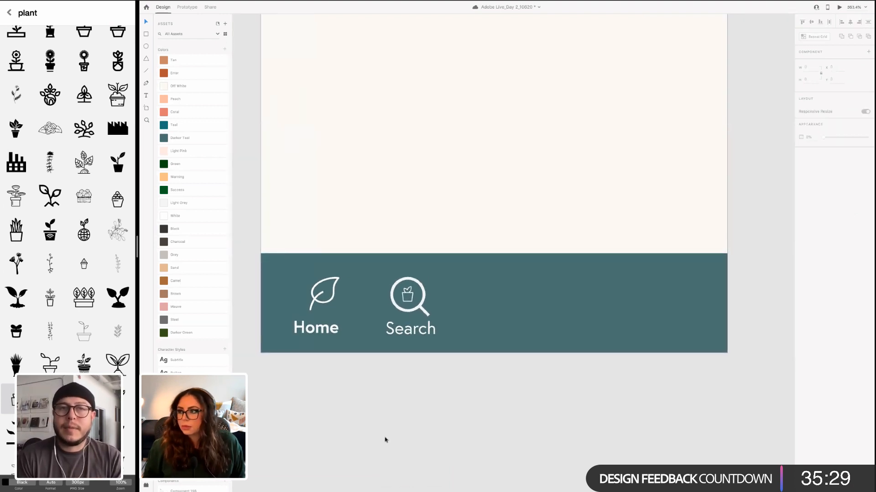
pyautogui.scroll(2, 381, 442)
pyautogui.hscroll(-1, 365, 445)
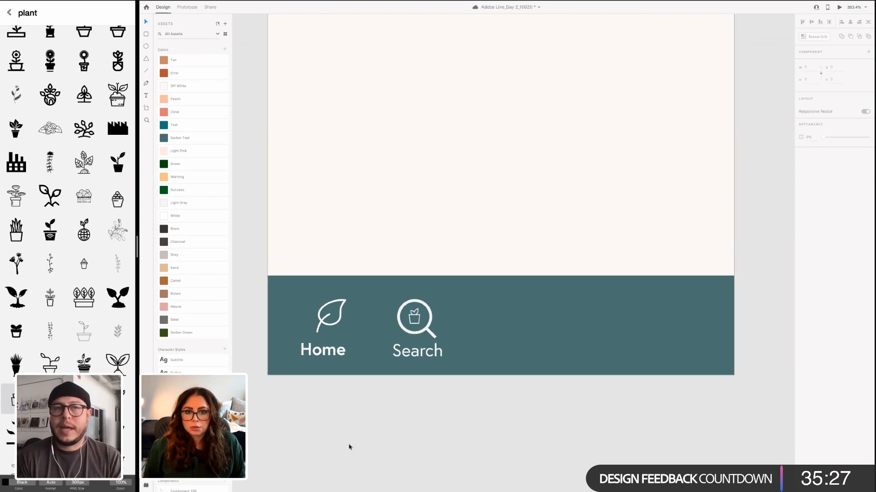
pyautogui.scroll(2, 382, 441)
pyautogui.scroll(-1, 424, 454)
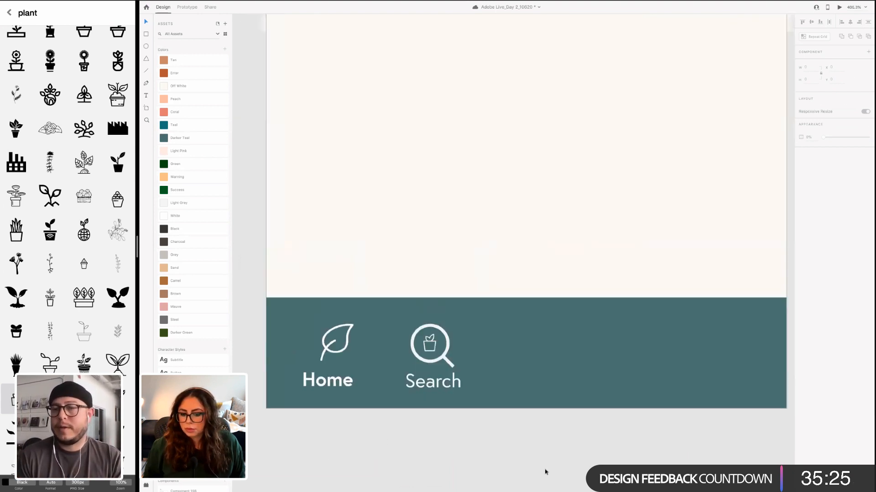
pyautogui.scroll(1, 338, 438)
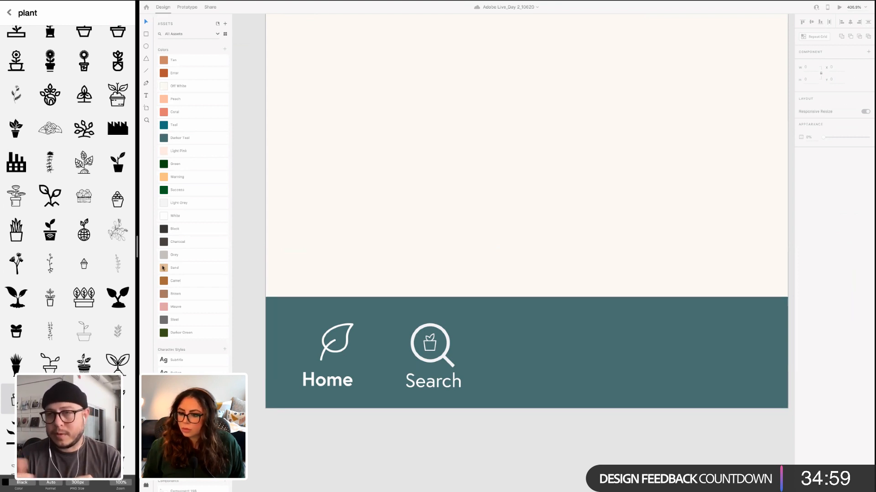
# Duplicate the Home leaf icon and place the copy in the teal bar beyond Search at X 180, Y 752
pyautogui.scroll(-5, 69, 183)
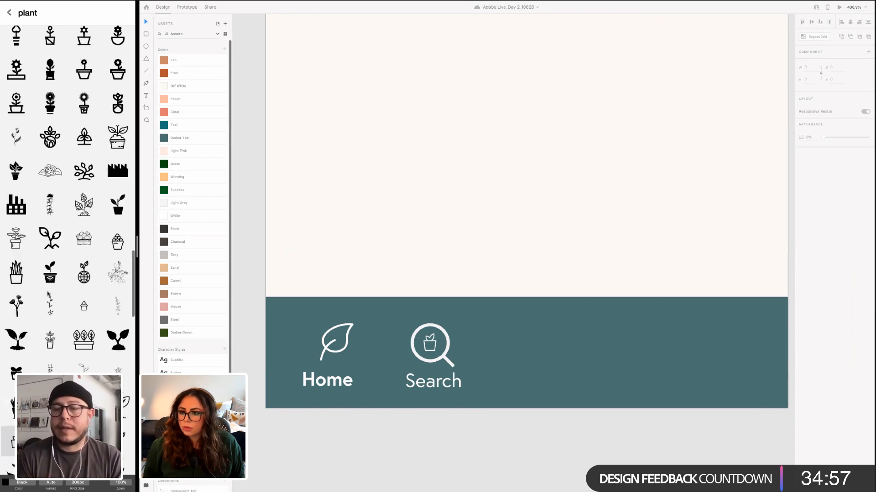
pyautogui.scroll(5, 63, 283)
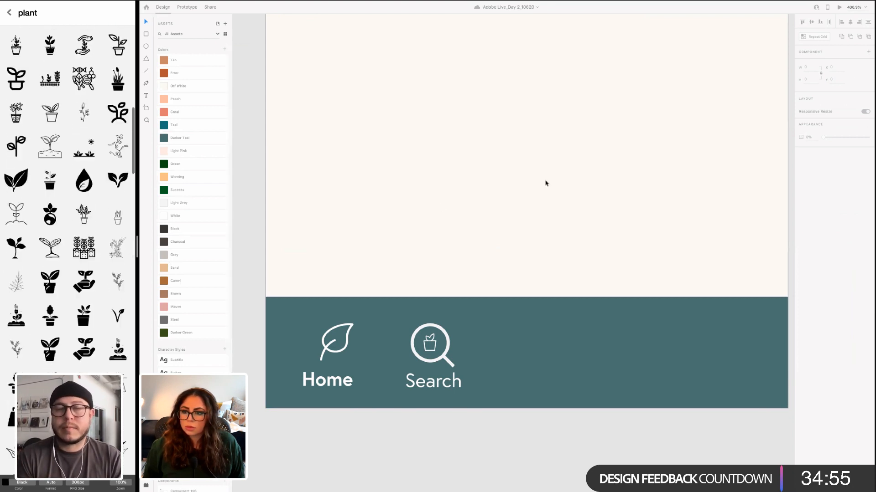
pyautogui.scroll(-1, 363, 234)
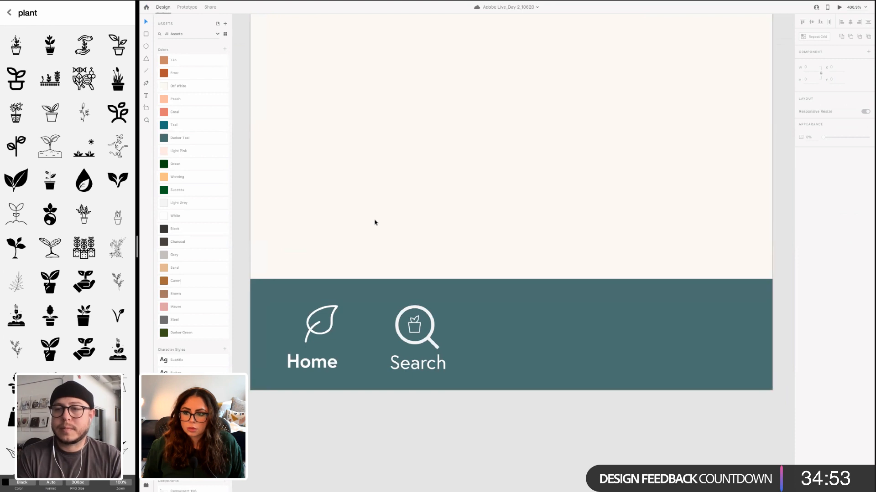
pyautogui.hscroll(-1, 424, 224)
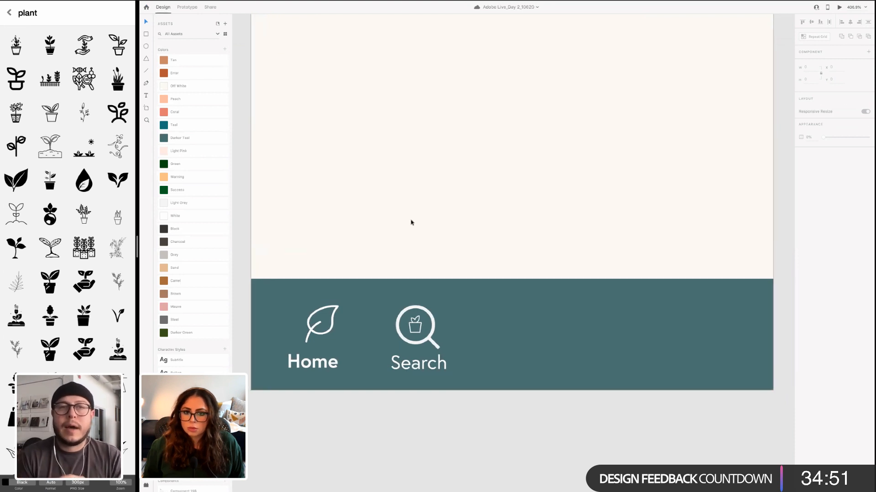
pyautogui.click(313, 334)
pyautogui.moveTo(312, 334); pyautogui.dragTo(510, 335)
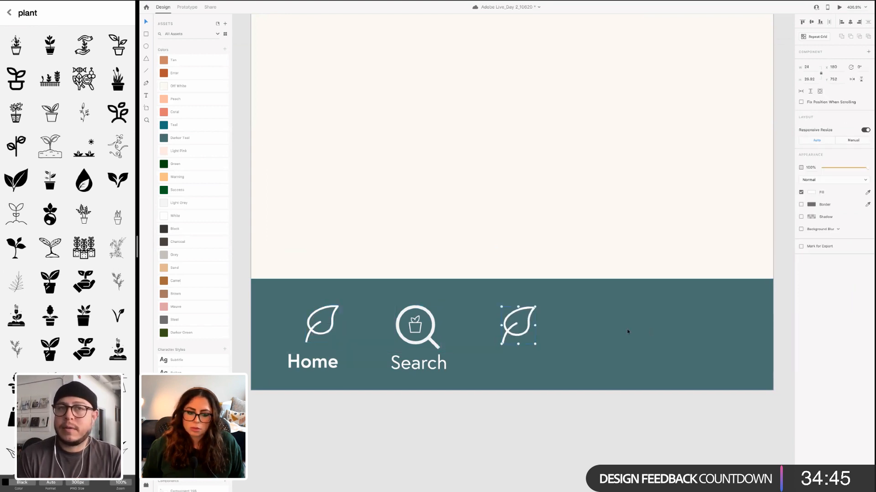
# Duplicate the third leaf icon to X 248, Y 752 and place copies of the Search label beneath the third and fourth icons
pyautogui.moveTo(627, 332); pyautogui.dragTo(604, 336)
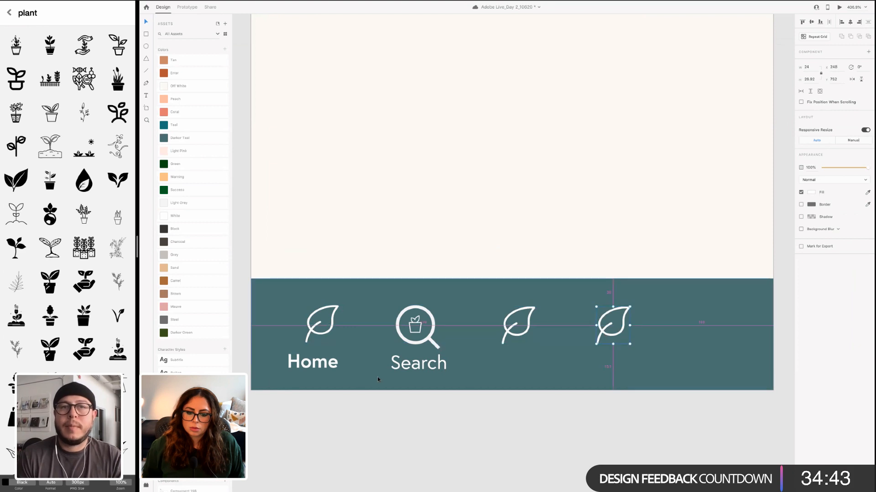
pyautogui.moveTo(412, 370); pyautogui.dragTo(599, 349)
pyautogui.press('super+z')
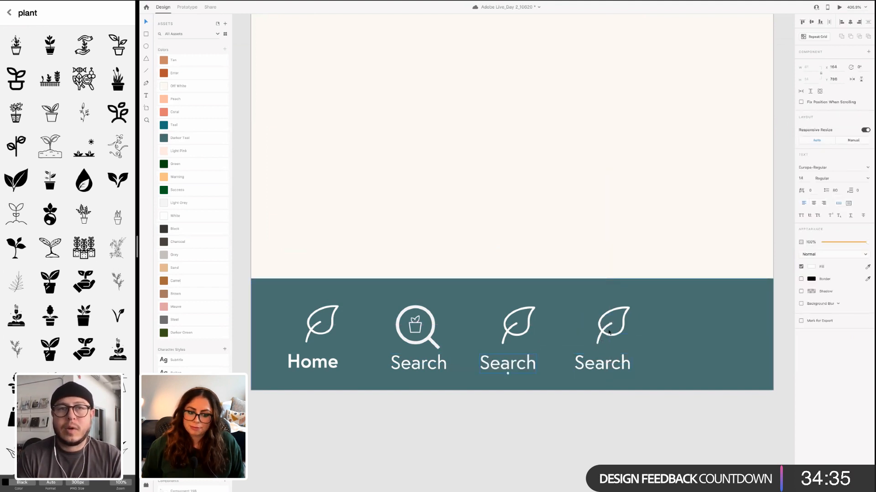
# Shift the fourth item's Search label beneath its leaf icon and align the two on their horizontal centres
pyautogui.click(605, 330)
pyautogui.doubleClick(605, 330)
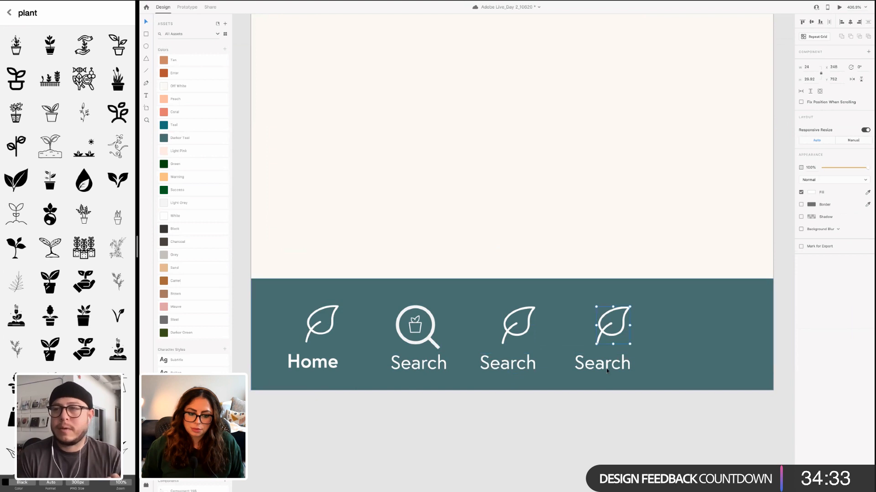
pyautogui.moveTo(607, 370); pyautogui.dragTo(614, 369)
pyautogui.keyDown('shift'); pyautogui.click(602, 333); pyautogui.keyUp('shift')
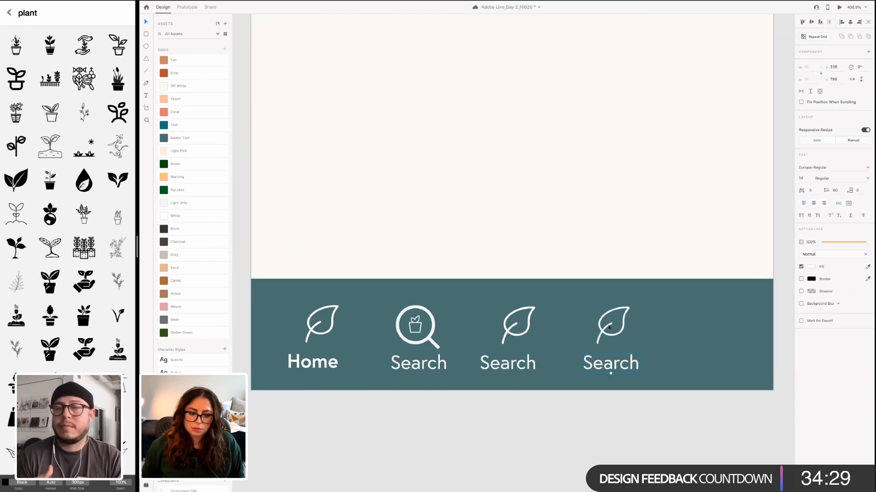
pyautogui.click(850, 22)
# Nudge the fourth leaf icon horizontally to X 248
pyautogui.click(605, 330)
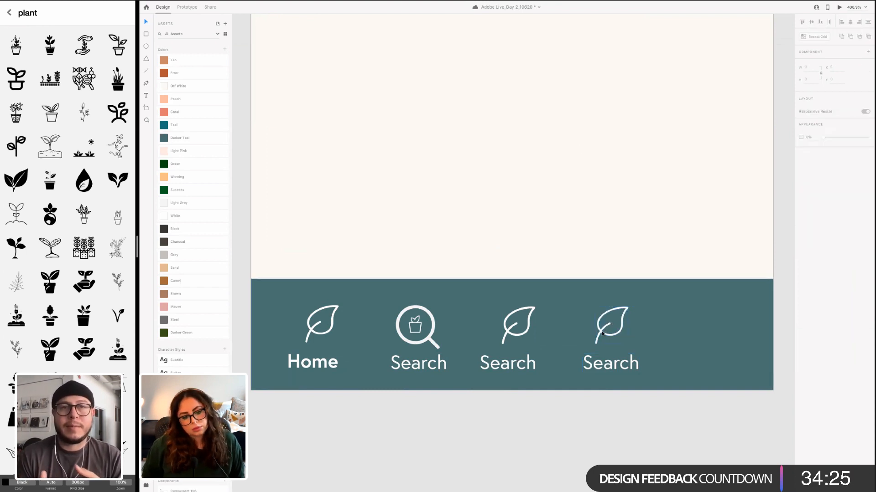
pyautogui.doubleClick(605, 330)
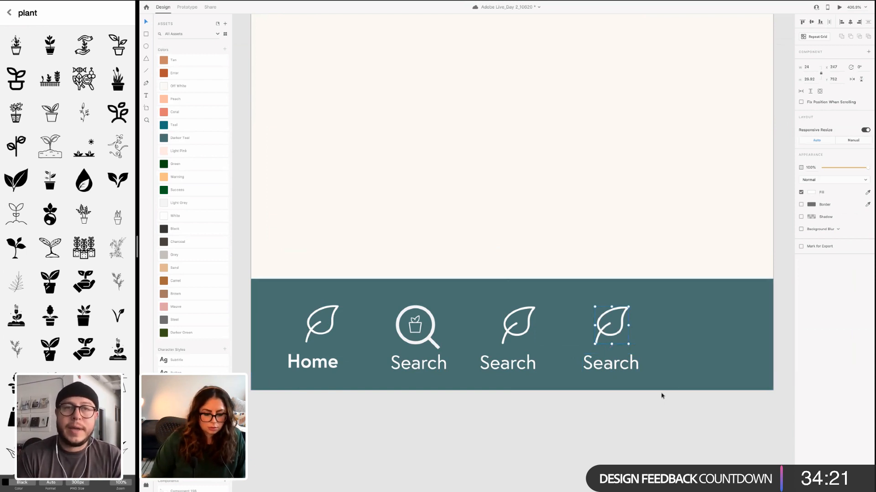
pyautogui.press('Left')
pyautogui.press('Right')
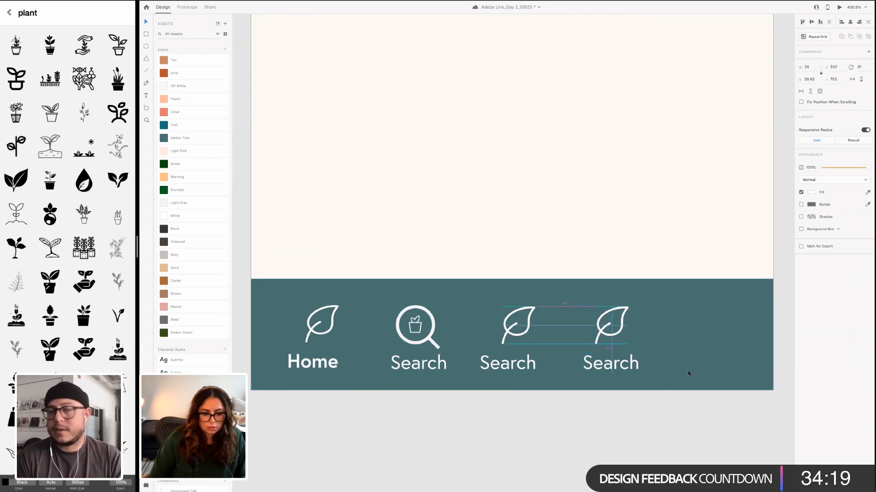
pyautogui.click(692, 389)
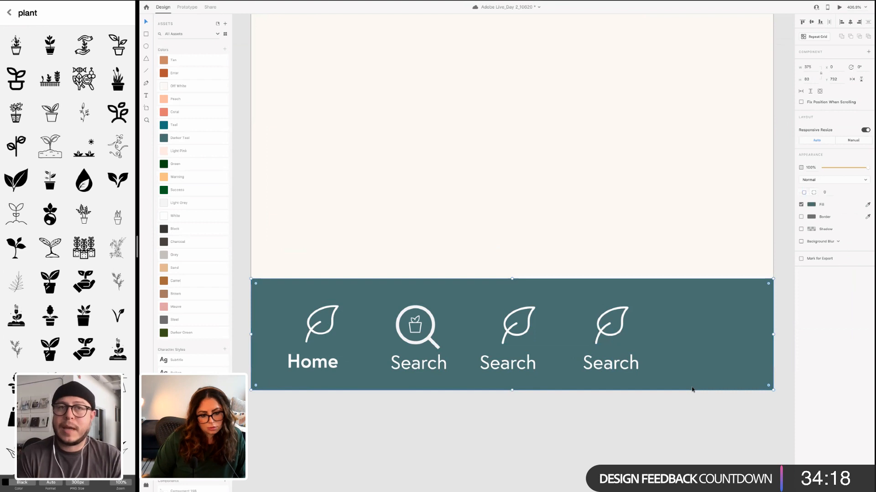
pyautogui.click(619, 335)
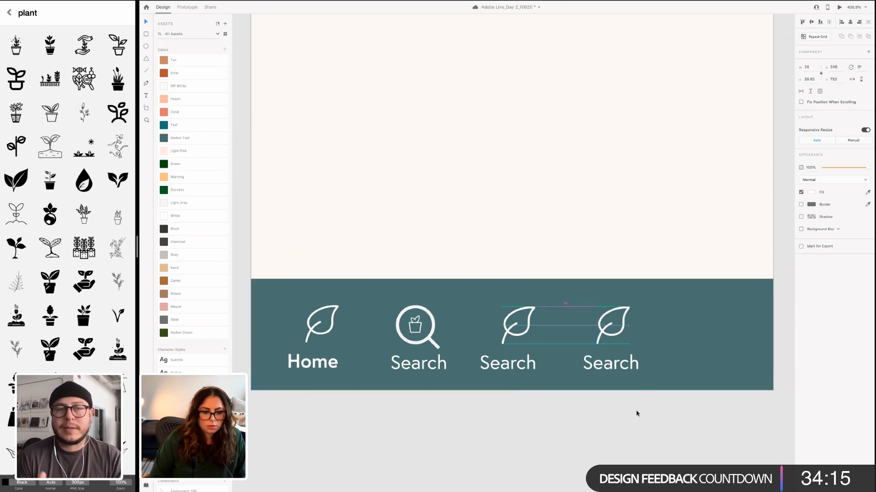
# Clear the Search text from the label beneath the third leaf icon and save the document
pyautogui.click(617, 382)
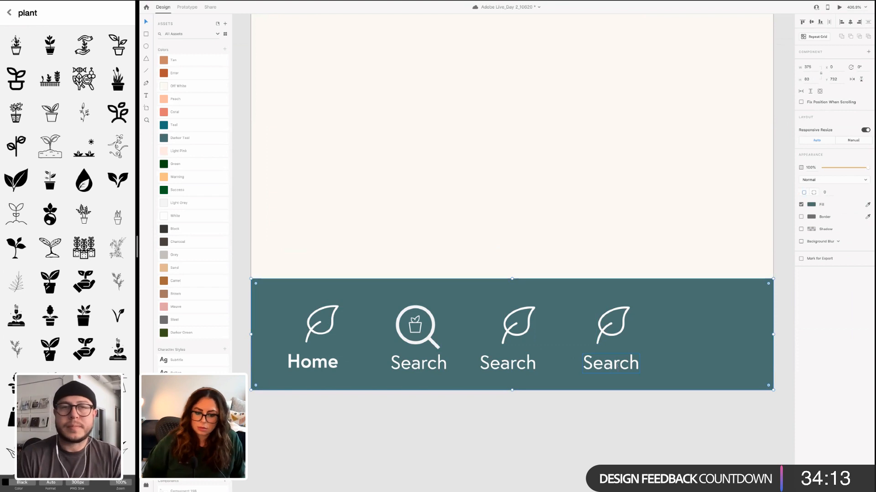
pyautogui.doubleClick(614, 369)
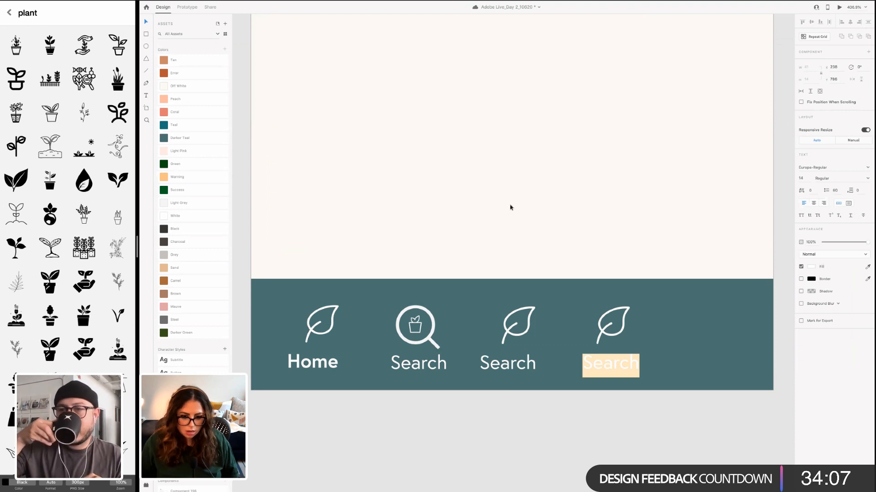
pyautogui.click(511, 335)
pyautogui.click(511, 336)
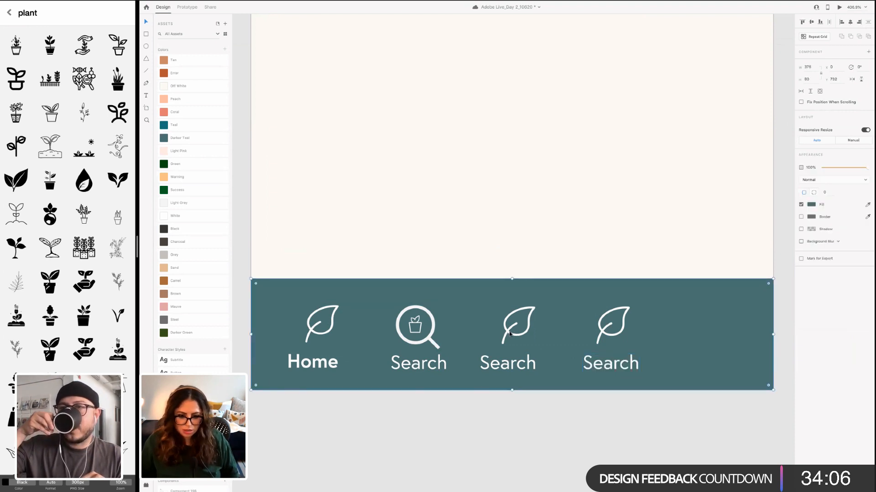
pyautogui.click(505, 364)
pyautogui.doubleClick(507, 364)
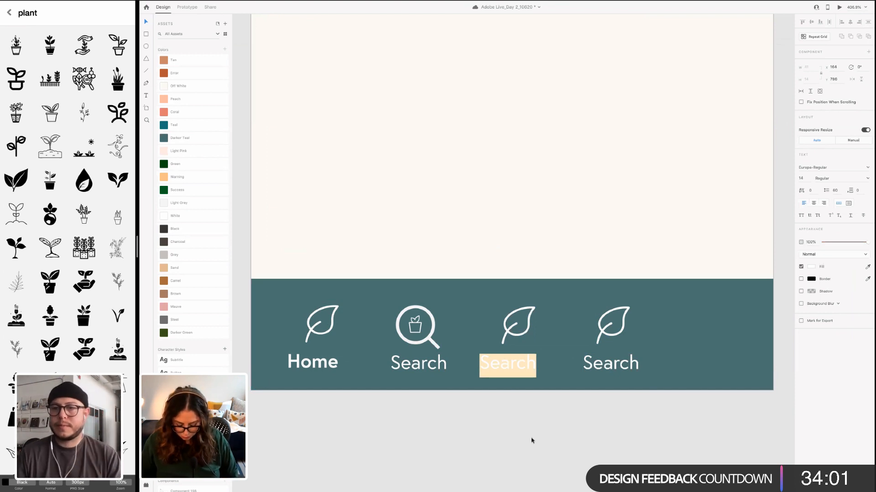
pyautogui.write('S')
pyautogui.press('BackSpace')
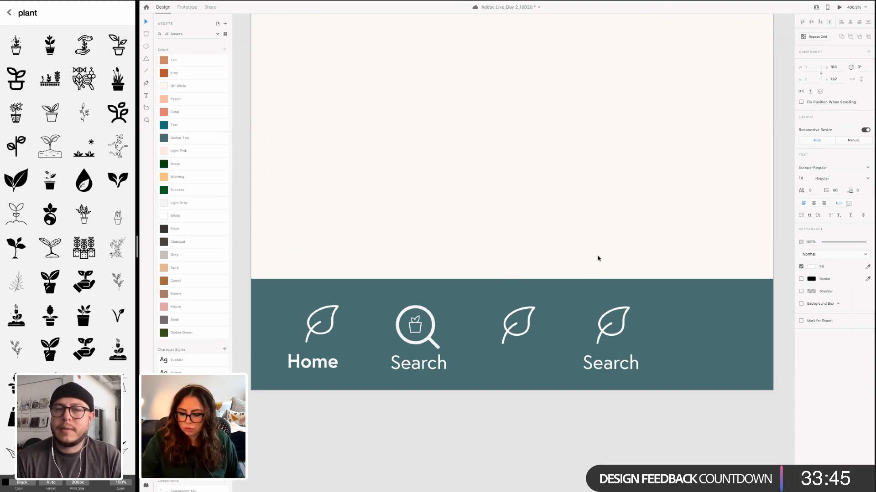
pyautogui.hotkey('ctrl', 's')
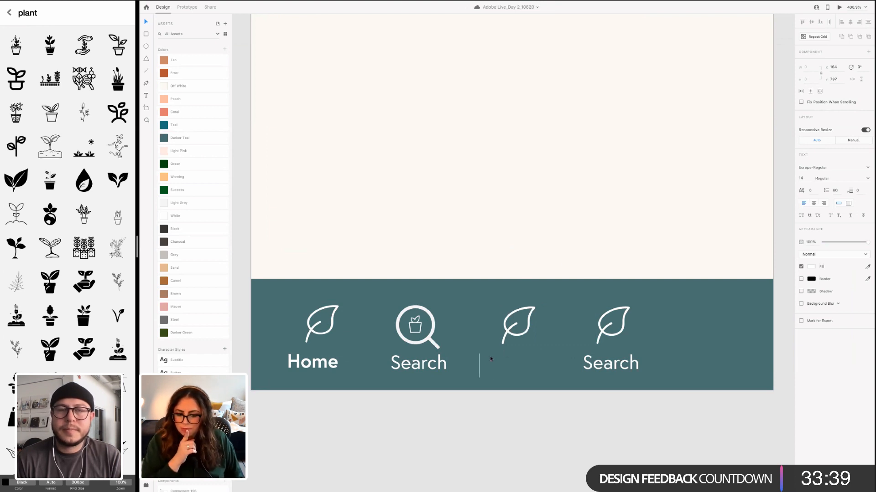
# Try Discover as the third item's label and clear the text again
pyautogui.write('D')
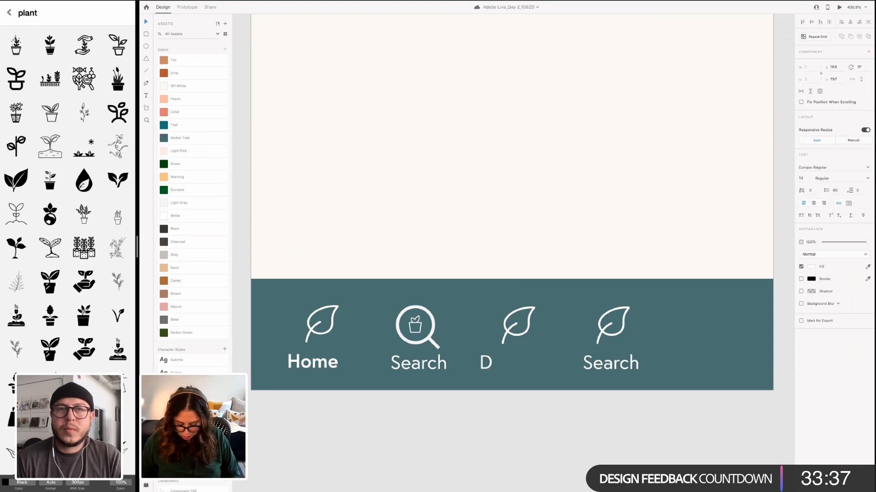
pyautogui.write('iscover')
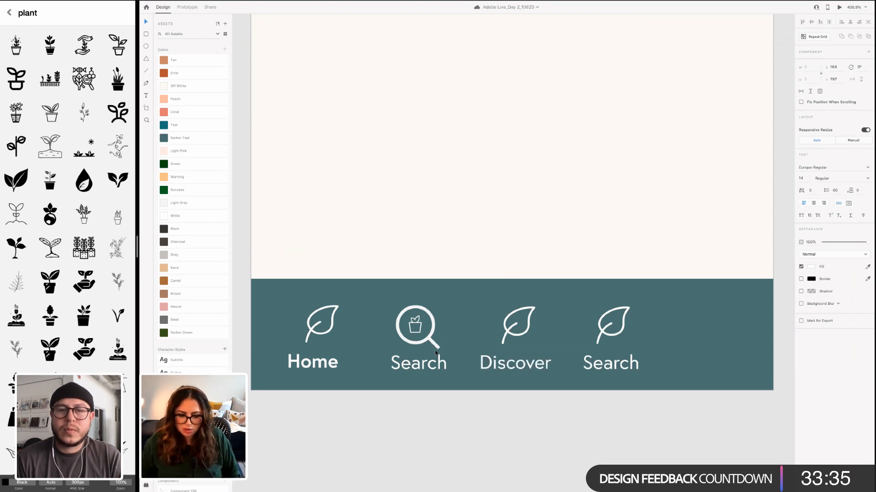
pyautogui.hotkey('ctrl', 'a')
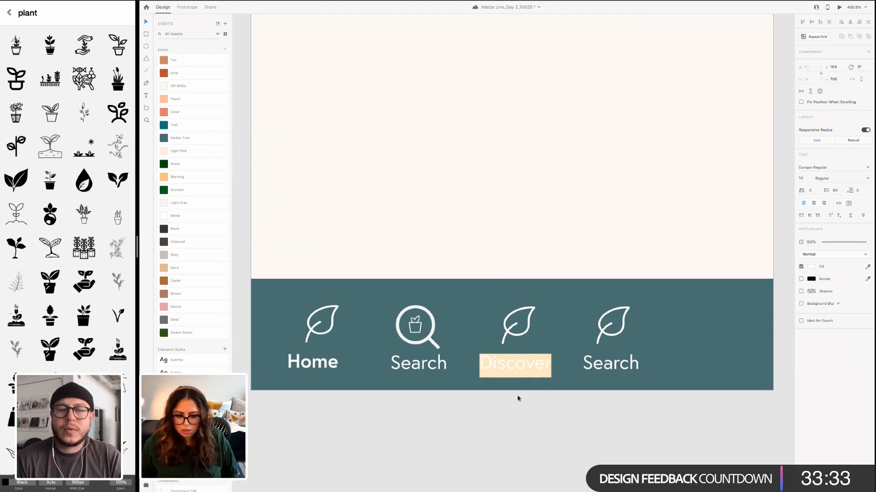
pyautogui.press('BackSpace')
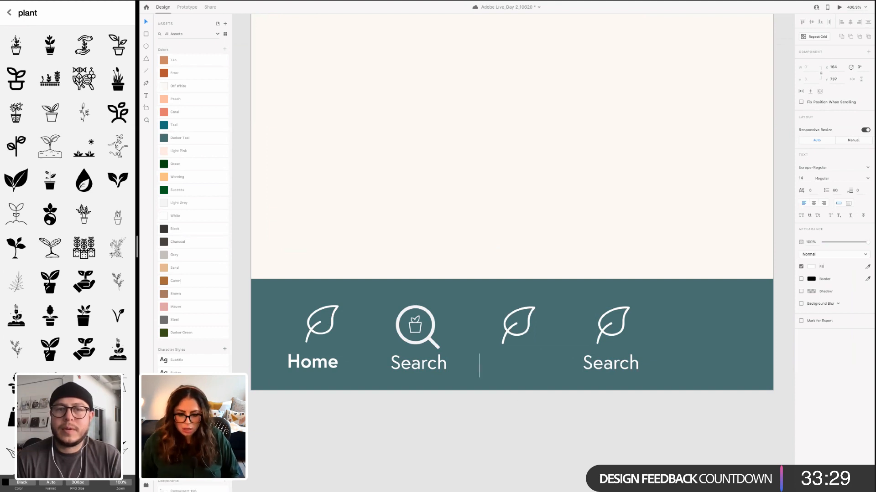
# Enter My Plants as the label beneath the third leaf icon
pyautogui.write('My PlPlan')
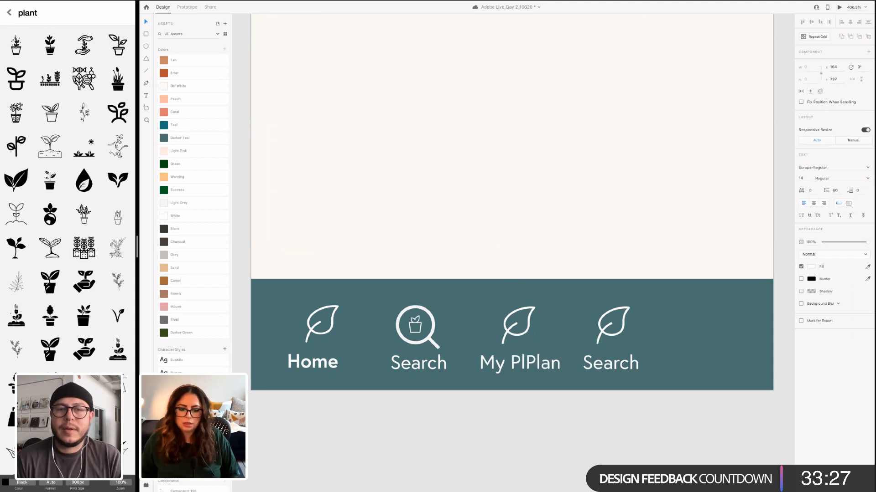
pyautogui.press('BackSpace')
pyautogui.press('BackSpace')
pyautogui.press('BackSpace')
pyautogui.press('BackSpace')
pyautogui.press('BackSpace')
pyautogui.write('anm')
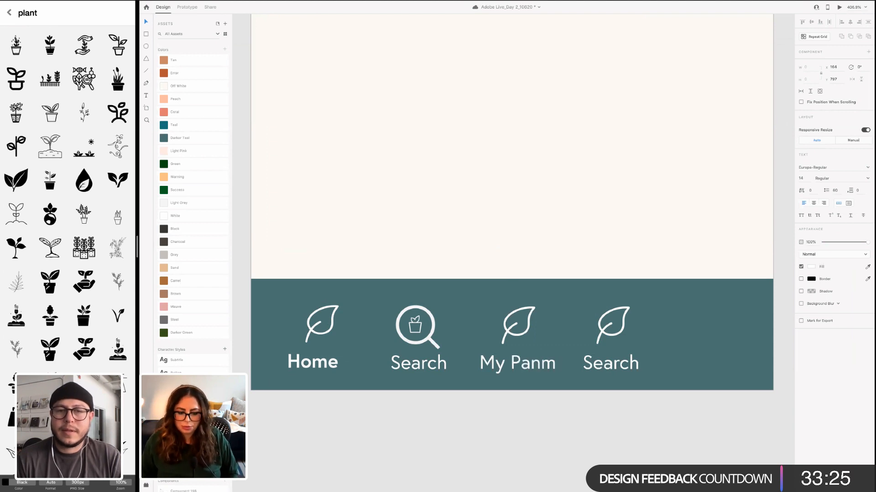
pyautogui.press('BackSpace')
pyautogui.press('BackSpace')
pyautogui.press('BackSpace')
pyautogui.write('lants')
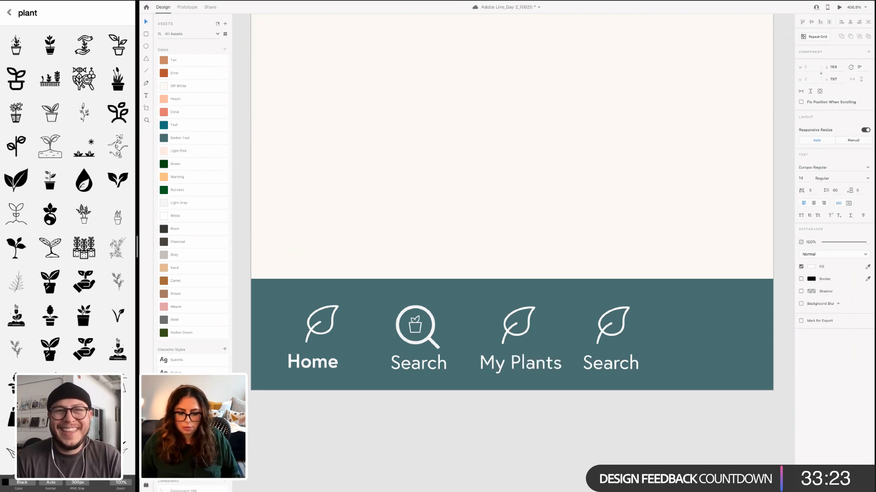
# Replace the Search text beneath the fourth leaf icon with Profile
pyautogui.click(613, 365)
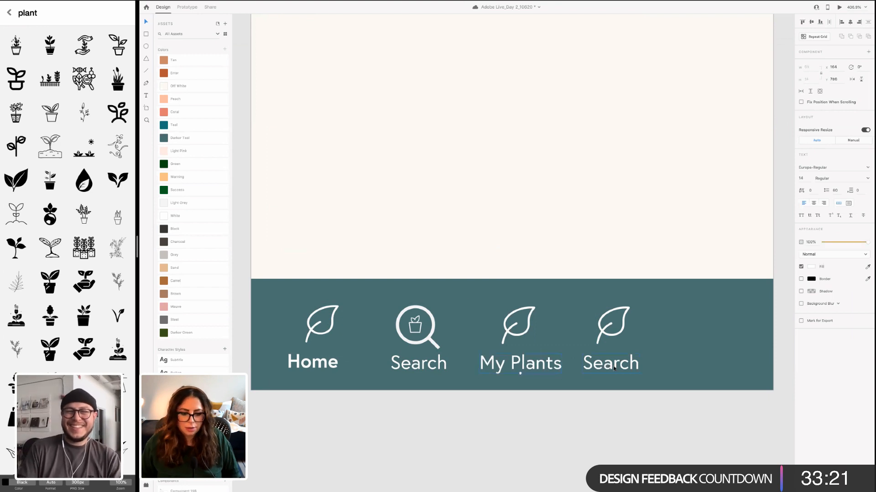
pyautogui.doubleClick(613, 365)
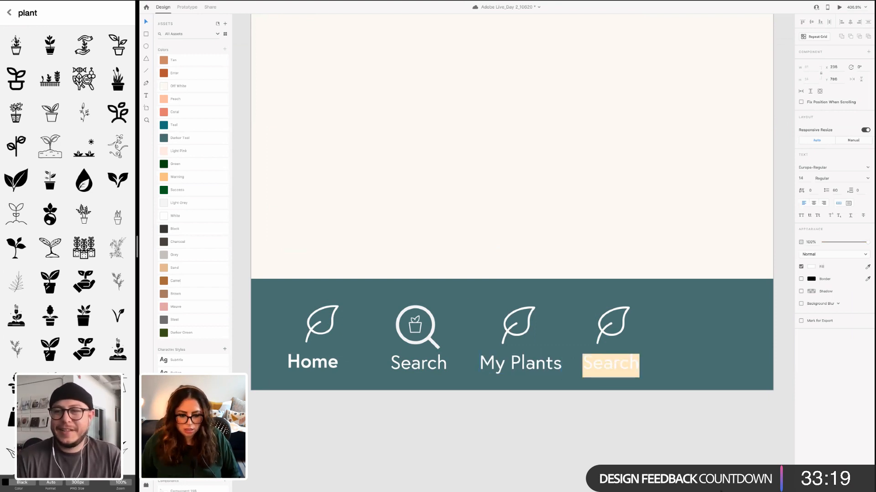
pyautogui.write('Prorfil')
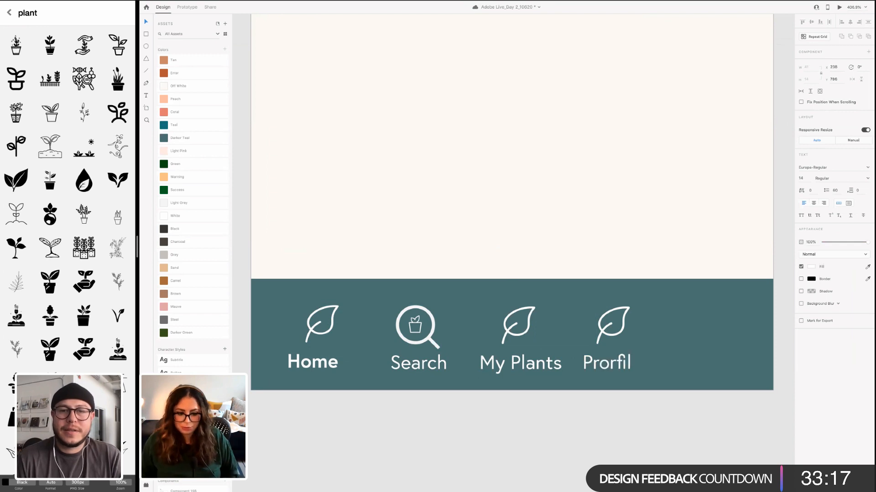
pyautogui.press('BackSpace')
pyautogui.press('BackSpace')
pyautogui.press('BackSpace')
pyautogui.press('BackSpace')
pyautogui.write('f')
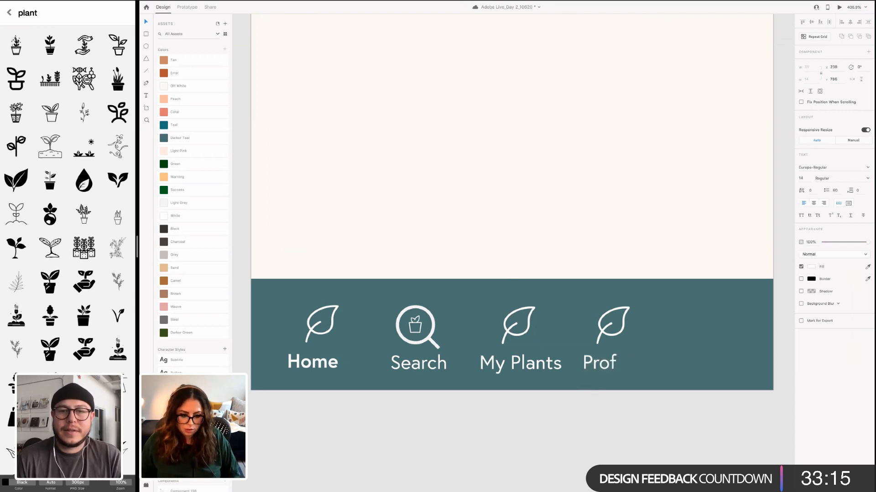
pyautogui.write('ile')
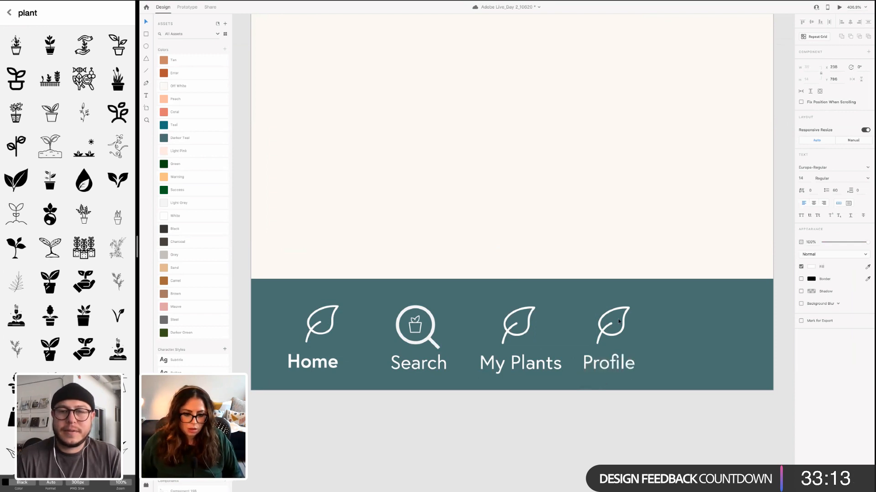
# Undo the last text change on the label beneath the fourth leaf icon
pyautogui.click(598, 333)
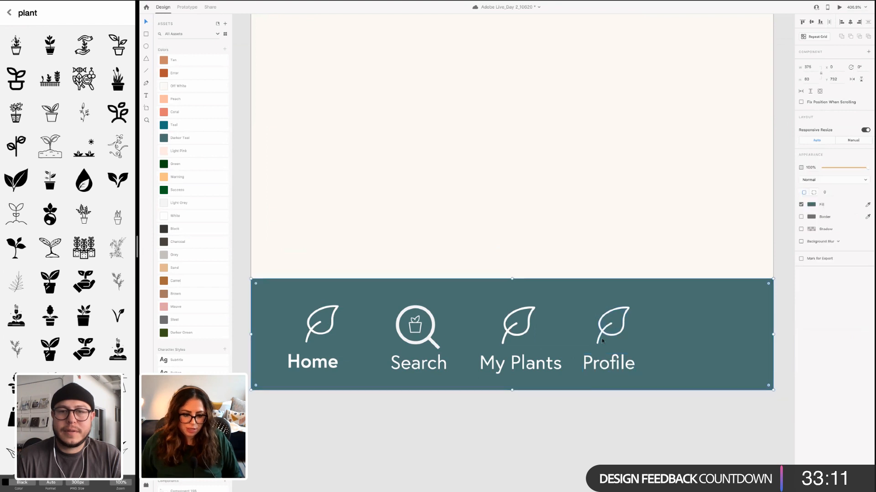
pyautogui.click(603, 335)
pyautogui.moveTo(663, 332); pyautogui.dragTo(717, 330)
pyautogui.press('super+z')
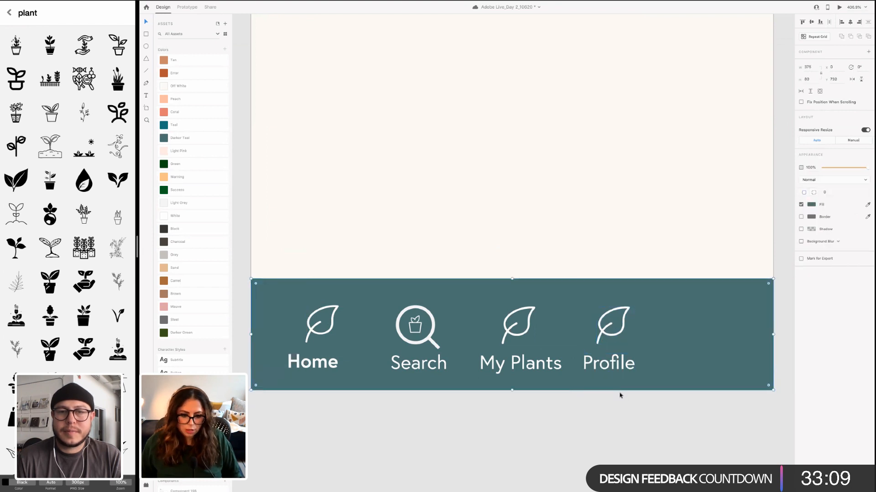
pyautogui.click(619, 396)
pyautogui.press('super+z')
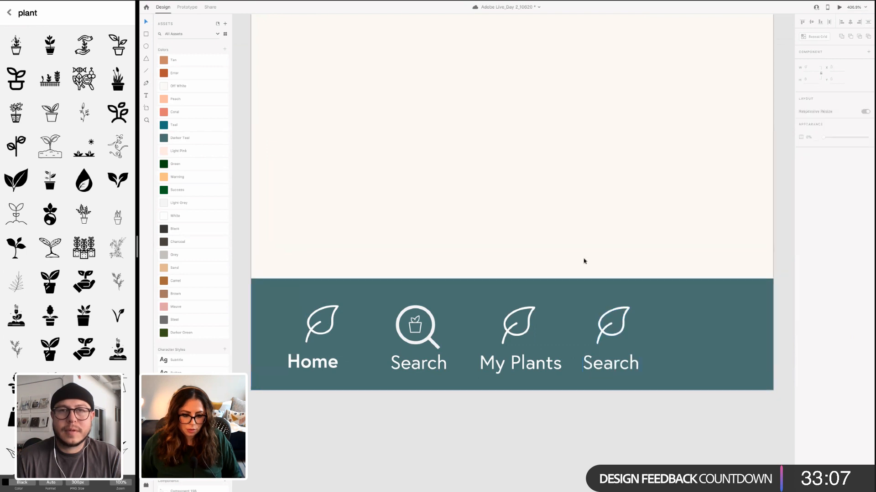
# Save the document and change the fourth item's label text to Profile
pyautogui.press('super+s')
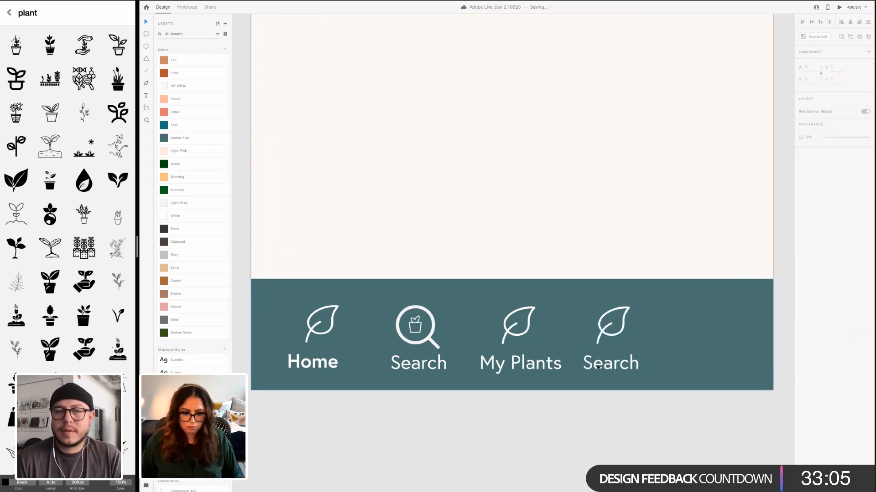
pyautogui.click(599, 367)
pyautogui.doubleClick(598, 368)
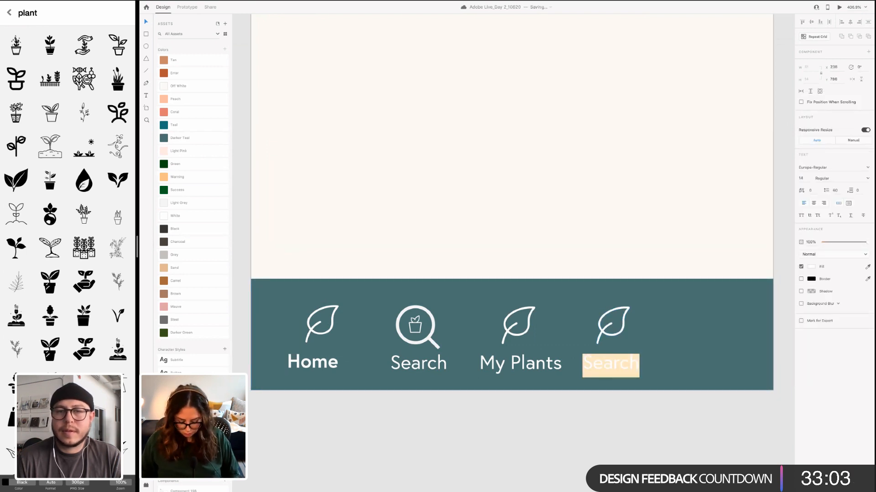
pyautogui.write('Profirofile')
pyautogui.press('BackSpace')
pyautogui.press('BackSpace')
pyautogui.press('BackSpace')
pyautogui.press('BackSpace')
pyautogui.press('BackSpace')
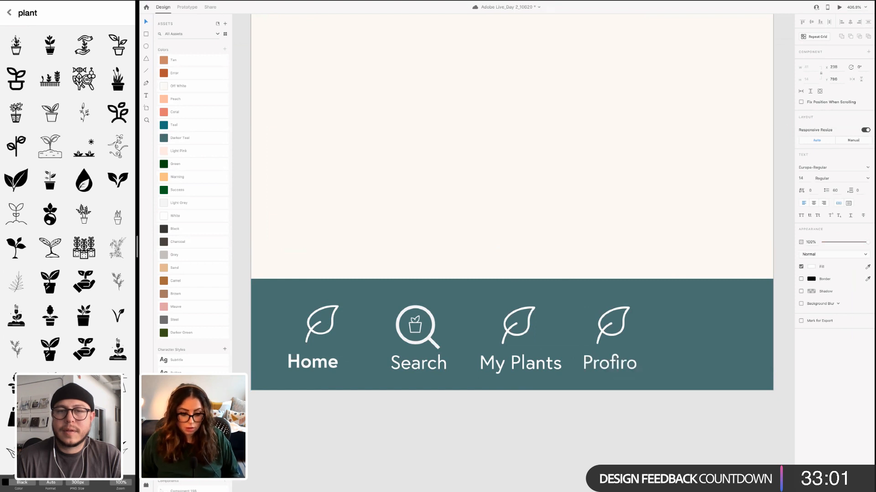
pyautogui.press('BackSpace')
pyautogui.write('le')
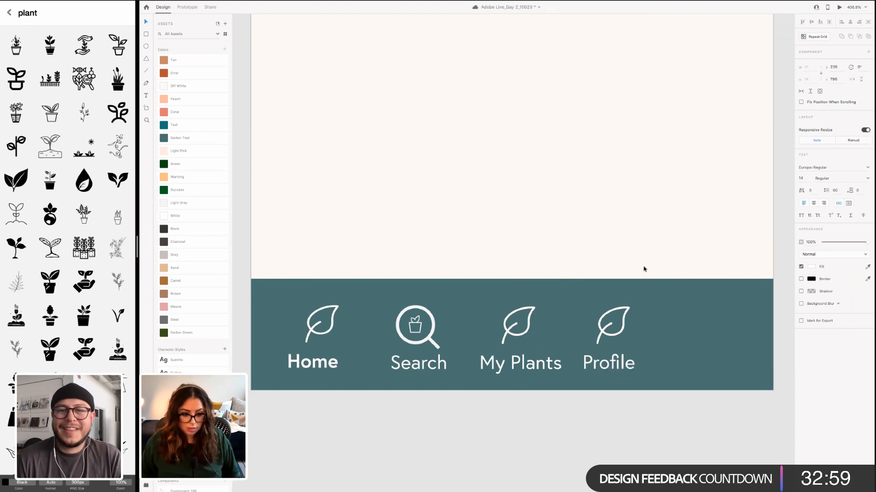
pyautogui.click(601, 336)
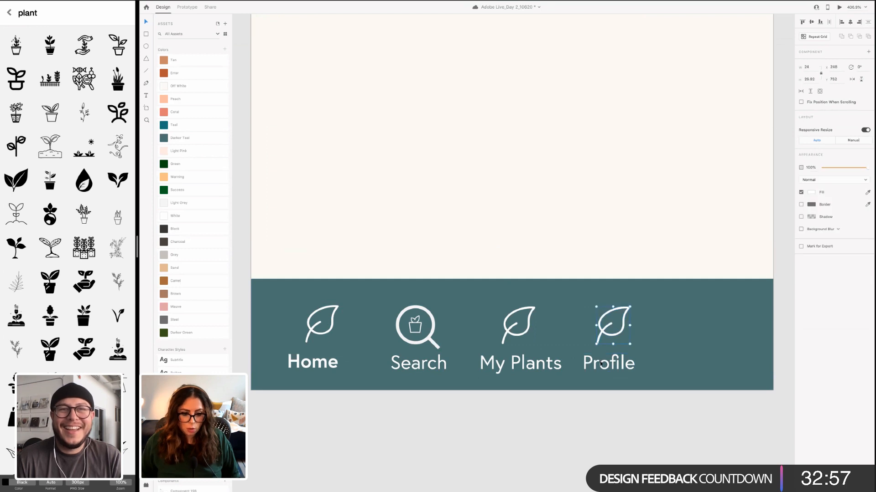
# Move the Profile icon and label together toward the far end of the teal bar, keeping them level with the other items
pyautogui.moveTo(600, 337); pyautogui.dragTo(681, 331)
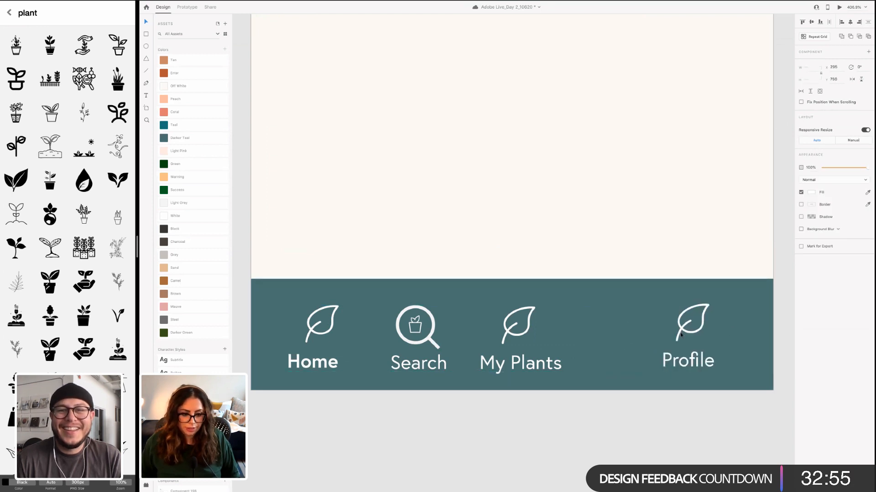
pyautogui.moveTo(587, 348); pyautogui.dragTo(589, 347)
pyautogui.click(513, 346)
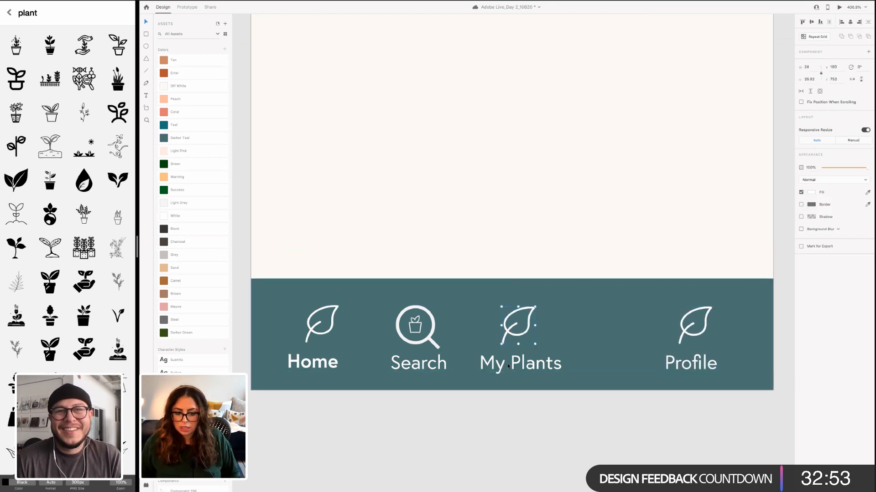
pyautogui.moveTo(473, 337); pyautogui.dragTo(502, 338)
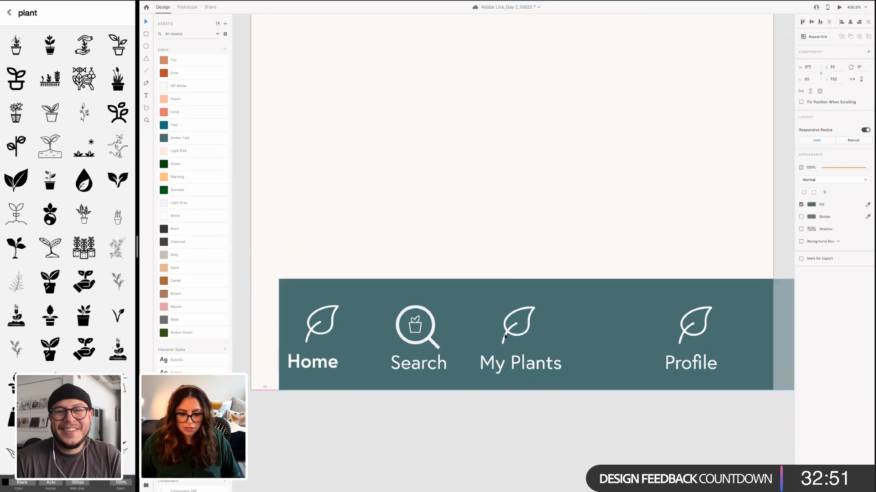
pyautogui.press('super+z')
# Move the My Plants icon and label together horizontally toward the Profile item
pyautogui.doubleClick(504, 341)
pyautogui.press('Escape')
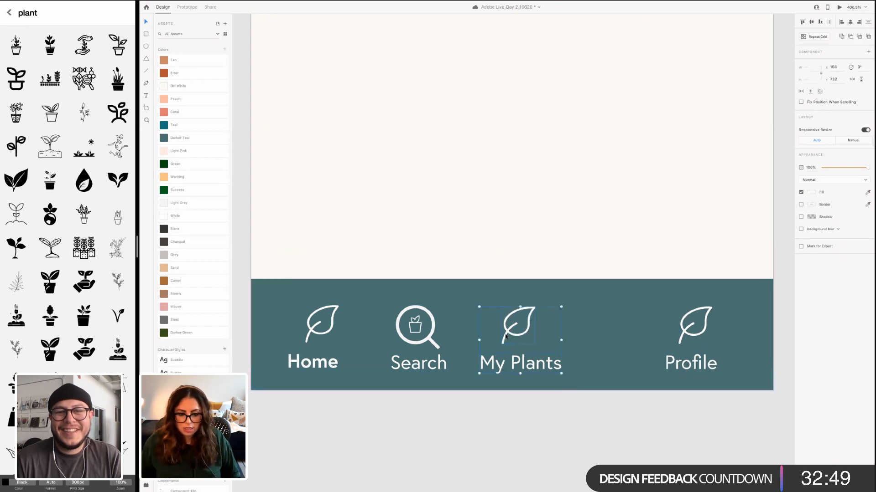
pyautogui.moveTo(505, 336); pyautogui.dragTo(572, 335)
pyautogui.doubleClick(507, 336)
pyautogui.click(512, 359)
pyautogui.press('Escape')
# Undo the last move of the My Plants icon and label
pyautogui.click(428, 344)
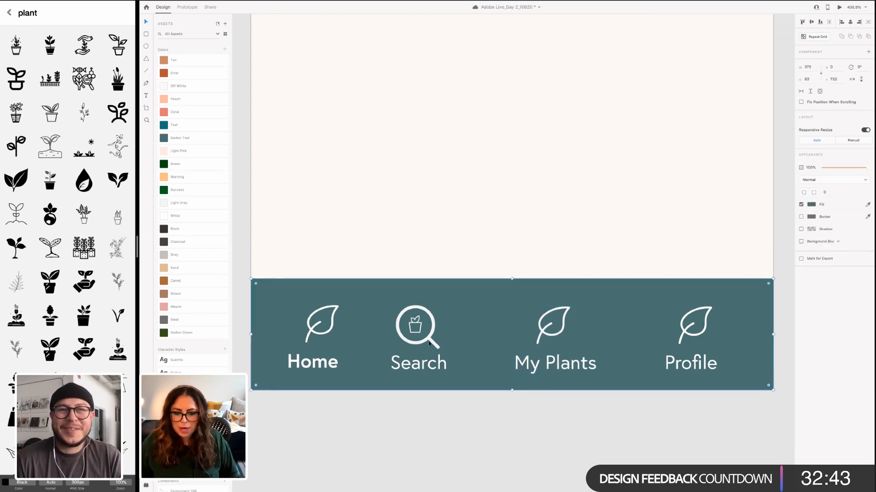
pyautogui.doubleClick(429, 347)
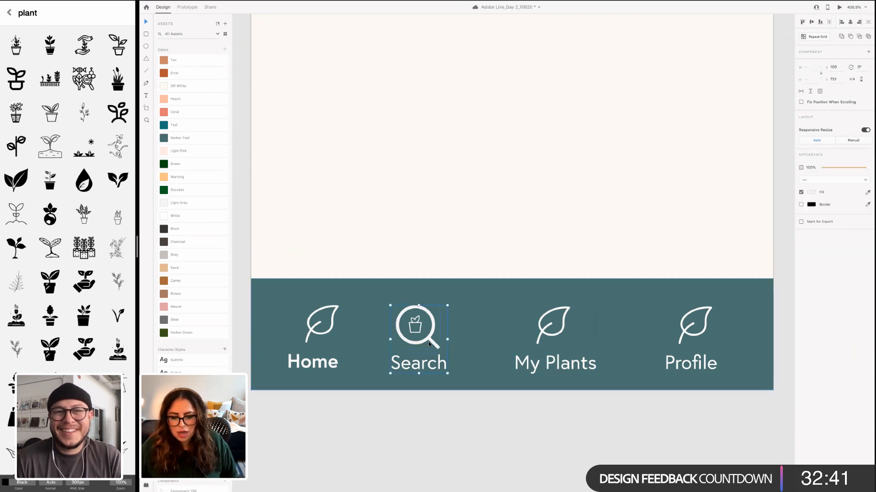
pyautogui.click(429, 345)
pyautogui.press('super+z')
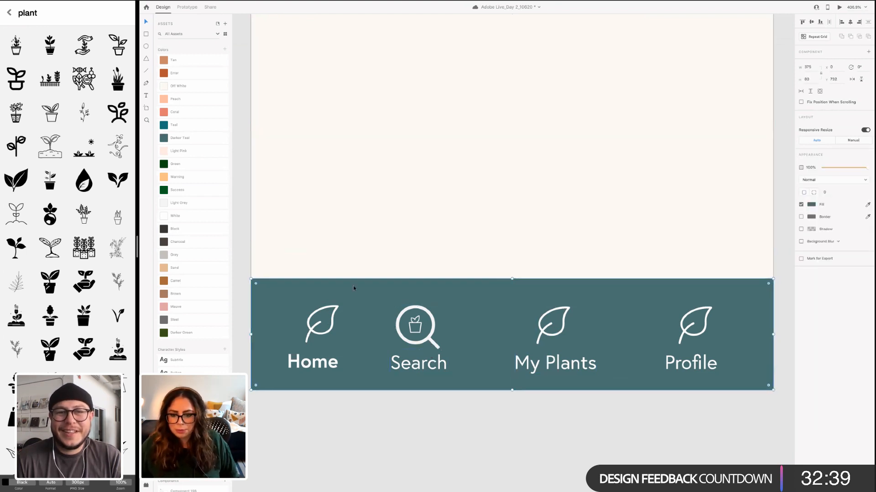
pyautogui.press('super+z')
# Lock the teal navigation bar background and clear the selection
pyautogui.rightClick(353, 285)
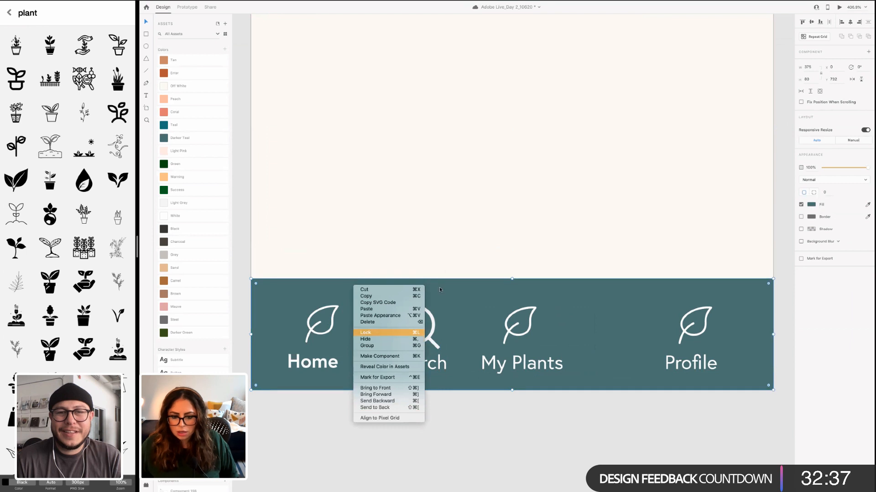
pyautogui.click(450, 254)
pyautogui.click(450, 254)
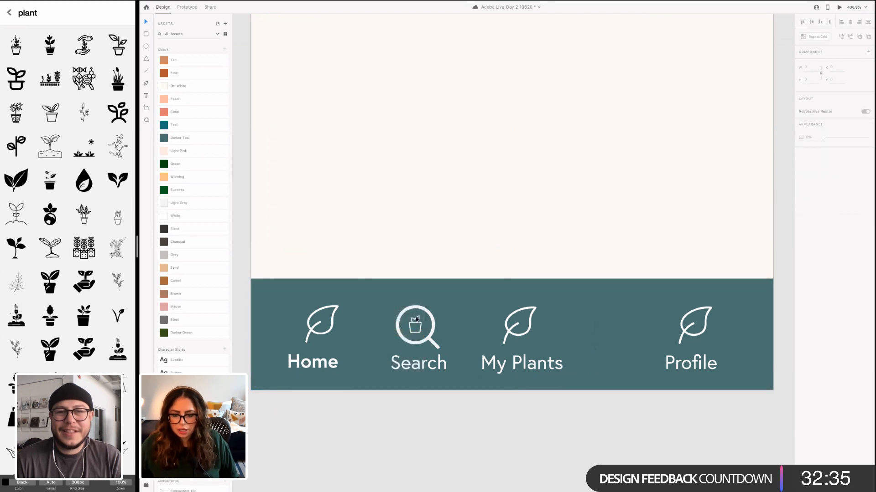
# Nudge the Search icon and its label together about 2 px to the right
pyautogui.click(416, 329)
pyautogui.keyDown('shift'); pyautogui.click(420, 368); pyautogui.keyUp('shift')
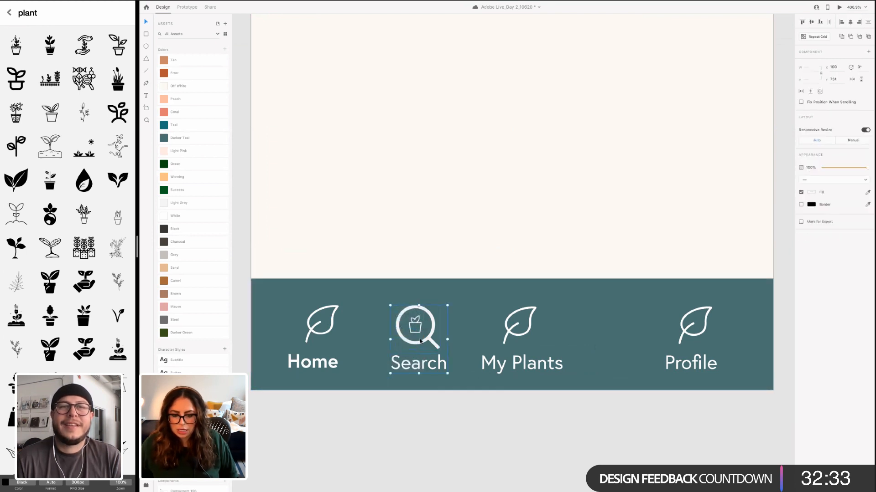
pyautogui.press('Right')
pyautogui.press('Right')
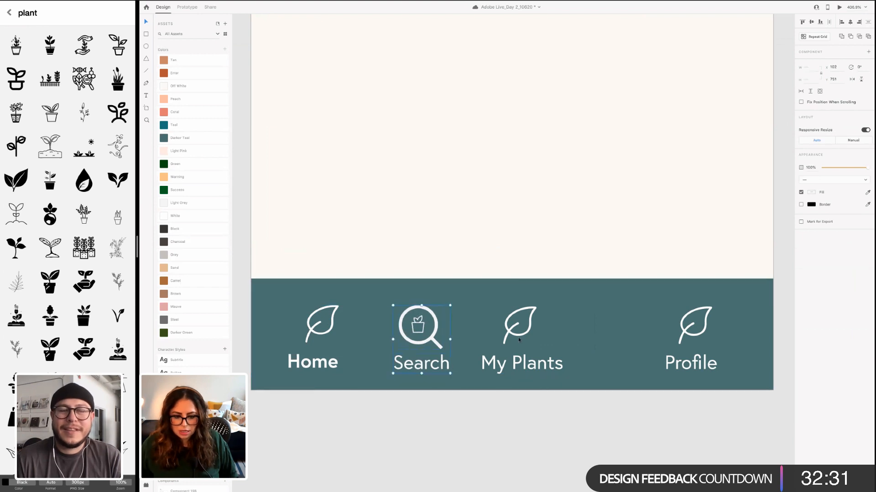
# Move the My Plants icon and label together to the right to even out the spacing between Search and Profile
pyautogui.click(517, 338)
pyautogui.click(517, 337)
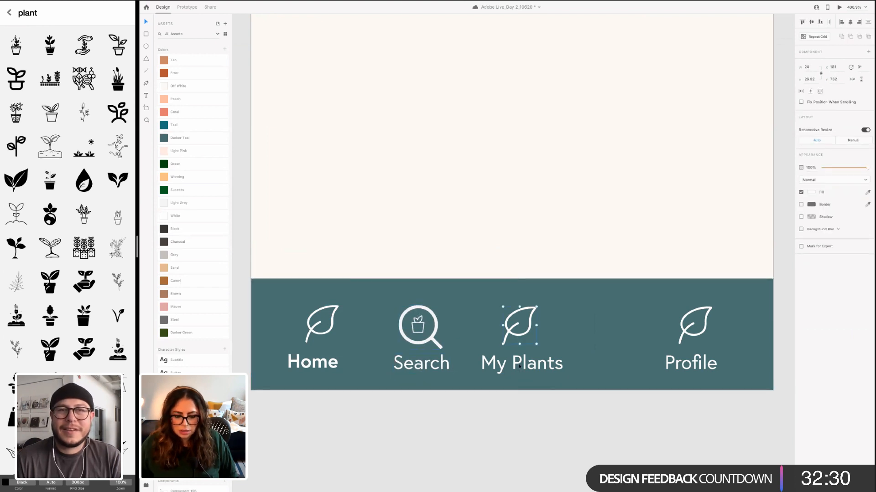
pyautogui.moveTo(357, 308); pyautogui.dragTo(413, 329)
pyautogui.moveTo(346, 295); pyautogui.dragTo(556, 317)
pyautogui.click(527, 334)
pyautogui.click(479, 285)
pyautogui.hscroll(3, 479, 285)
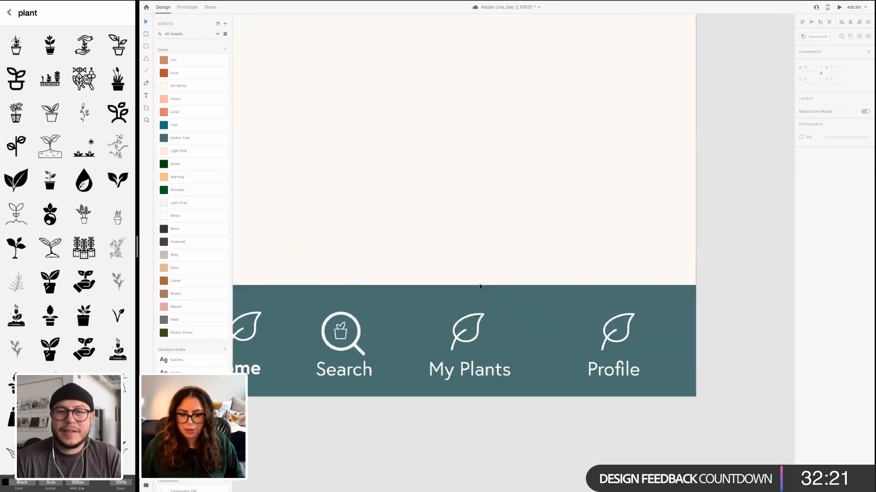
pyautogui.hscroll(-4, 553, 273)
pyautogui.scroll(-1, 563, 332)
pyautogui.scroll(-2, 568, 236)
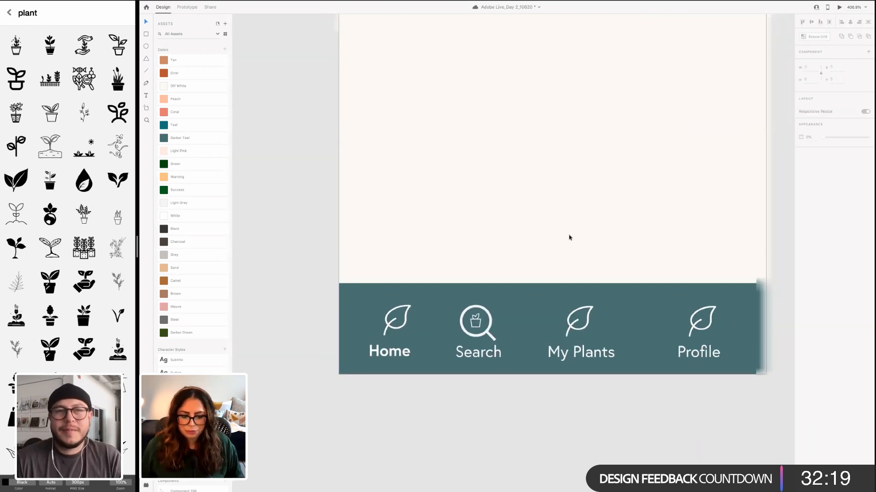
# Examine the iPhone X artboard from its navigation bar up to its upper edge
pyautogui.hscroll(3, 424, 260)
pyautogui.scroll(3, 442, 301)
pyautogui.scroll(-2, 435, 306)
pyautogui.scroll(-3, 434, 306)
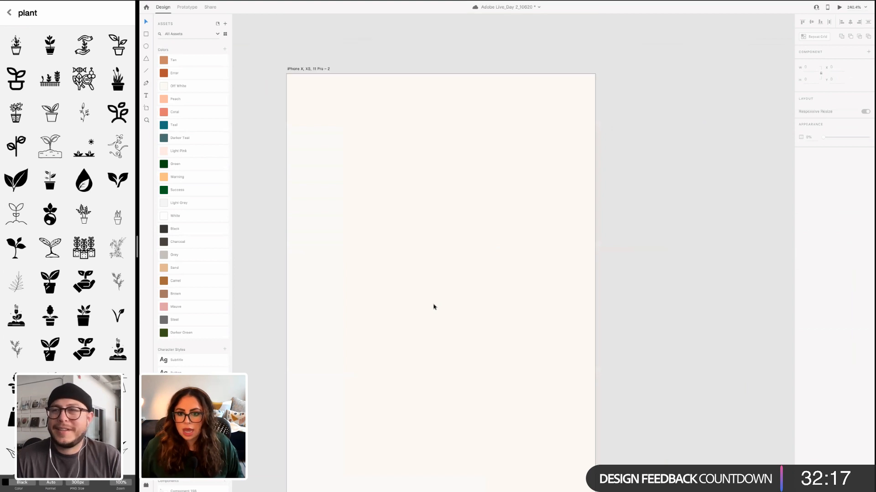
pyautogui.scroll(-3, 430, 320)
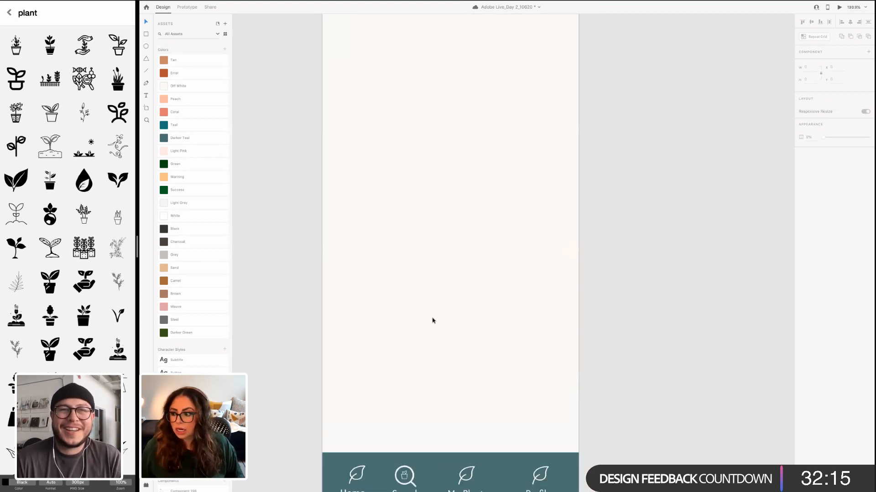
pyautogui.hscroll(-1, 670, 279)
pyautogui.hscroll(1, 579, 328)
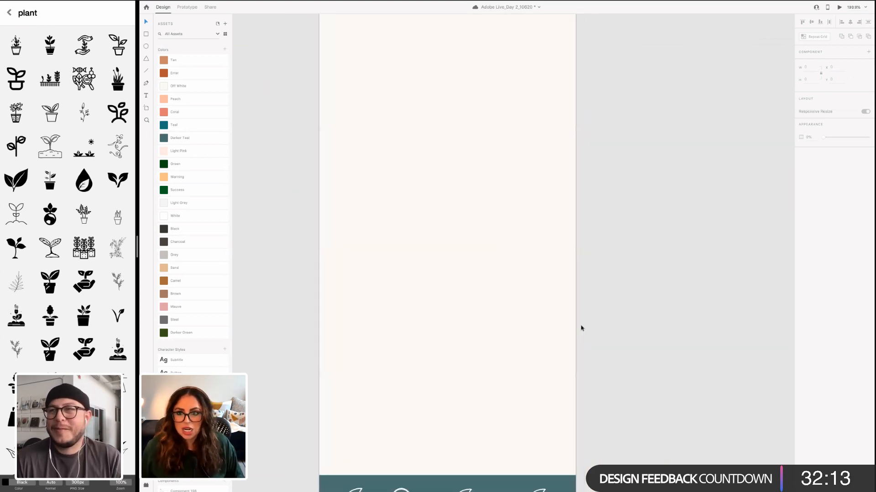
pyautogui.scroll(4, 627, 303)
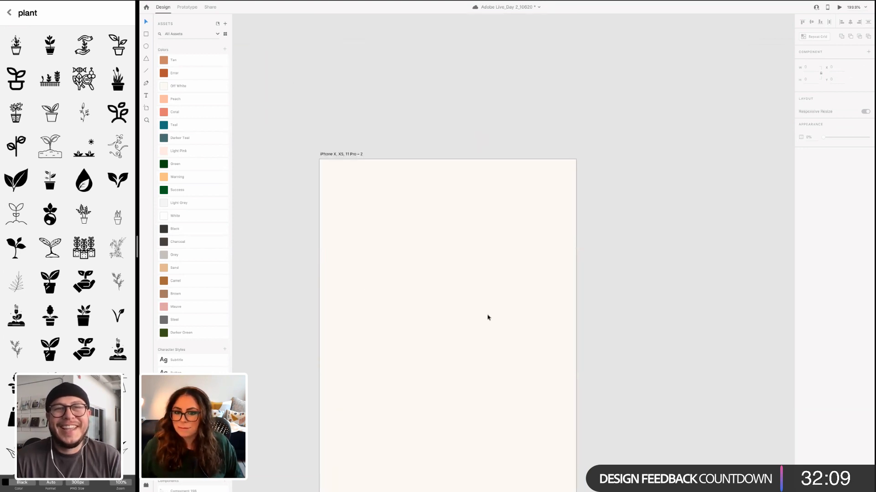
# Draw a borderless header rectangle, about 375 by 71, across the full width of the artboard's upper edge
pyautogui.scroll(-1, 680, 291)
pyautogui.scroll(-2, 652, 297)
pyautogui.hscroll(1, 653, 297)
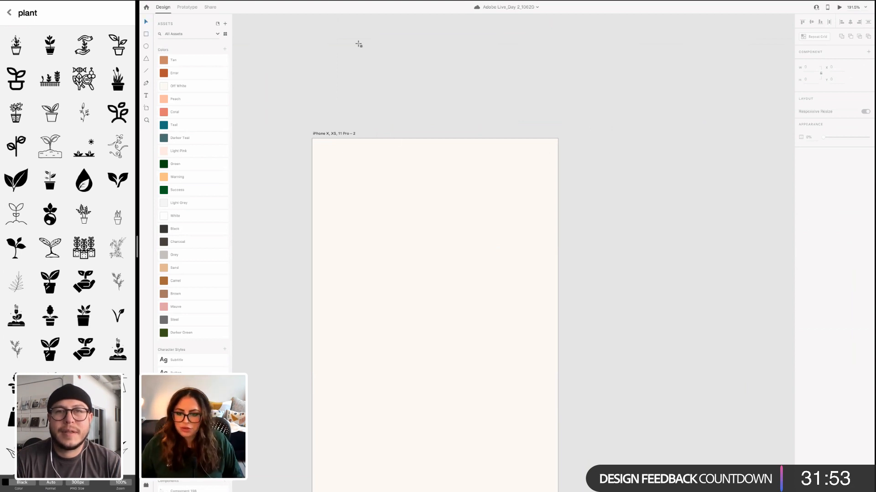
pyautogui.moveTo(313, 139)
pyautogui.mouseDown()
pyautogui.moveTo(492, 192)
pyautogui.moveTo(558, 185)
pyautogui.mouseUp()
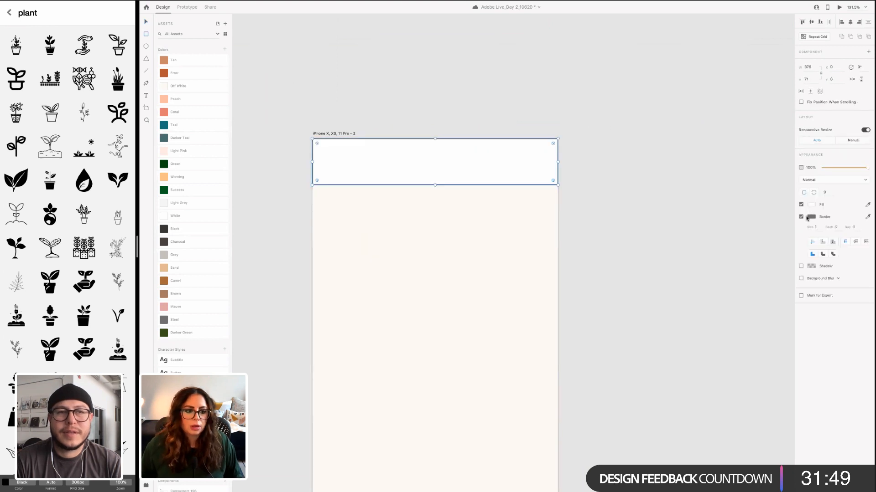
pyautogui.click(801, 217)
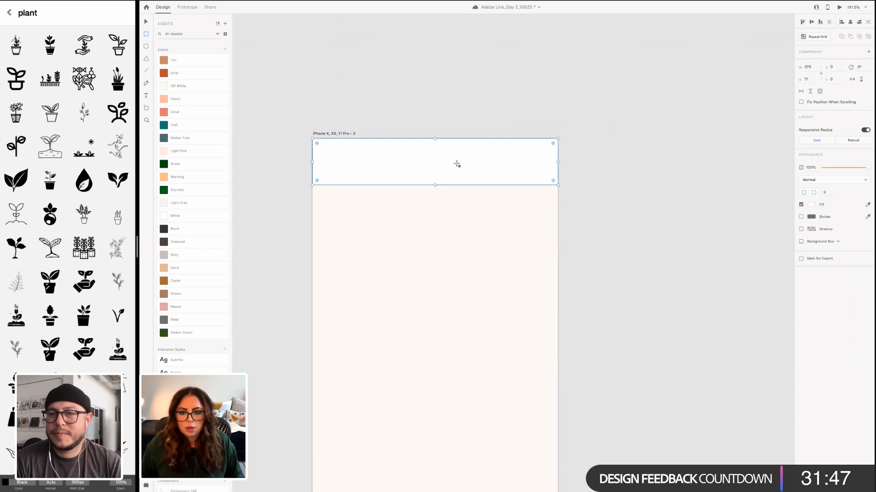
pyautogui.press('v')
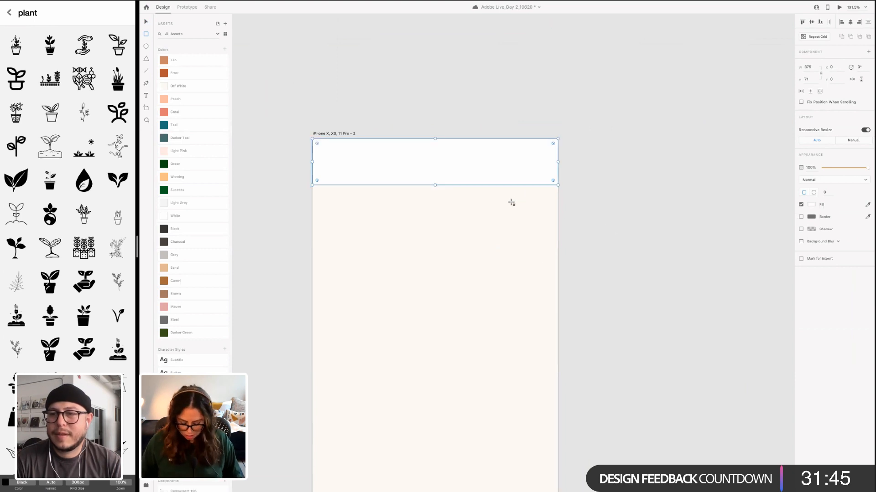
pyautogui.click(586, 267)
# Draw a card rectangle about 86 by 99 below the header and reposition it to about X 47, Y 103
pyautogui.scroll(-4, 587, 268)
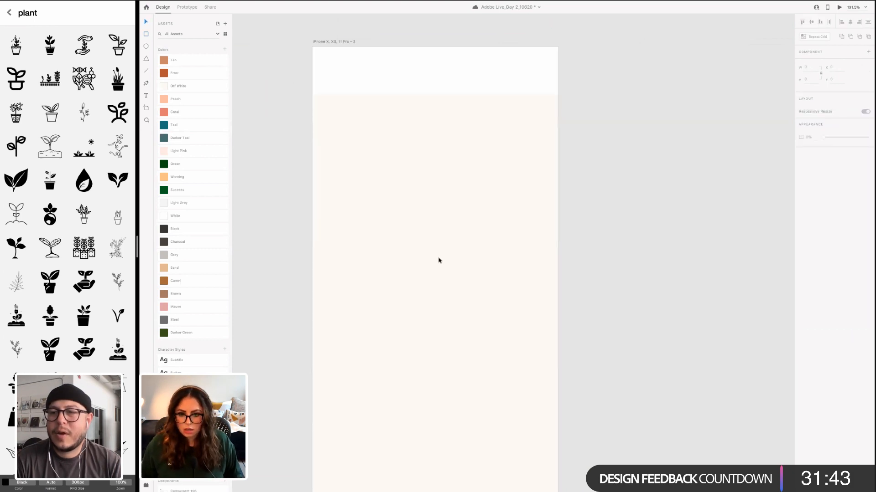
pyautogui.scroll(-2, 407, 252)
pyautogui.scroll(2, 408, 251)
pyautogui.scroll(-2, 405, 235)
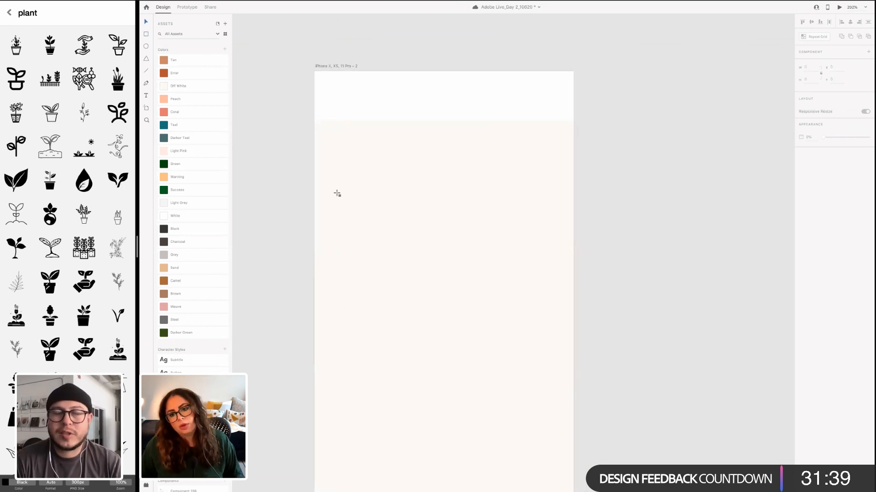
pyautogui.press('r')
pyautogui.moveTo(331, 154)
pyautogui.mouseDown()
pyautogui.moveTo(392, 231)
pyautogui.moveTo(390, 222)
pyautogui.mouseUp()
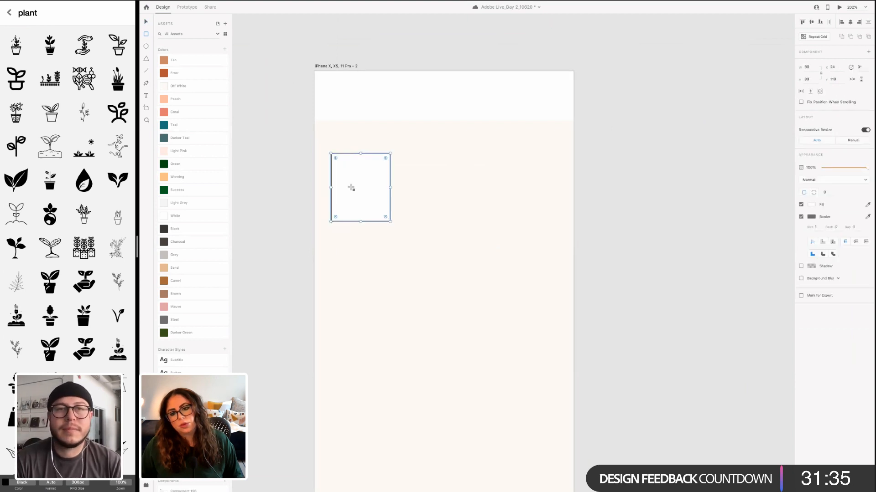
pyautogui.press('v')
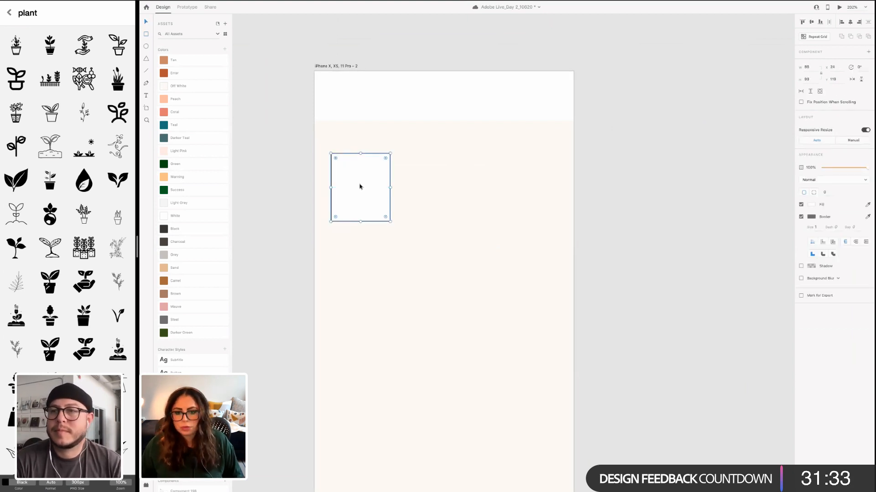
pyautogui.moveTo(376, 175); pyautogui.dragTo(391, 164)
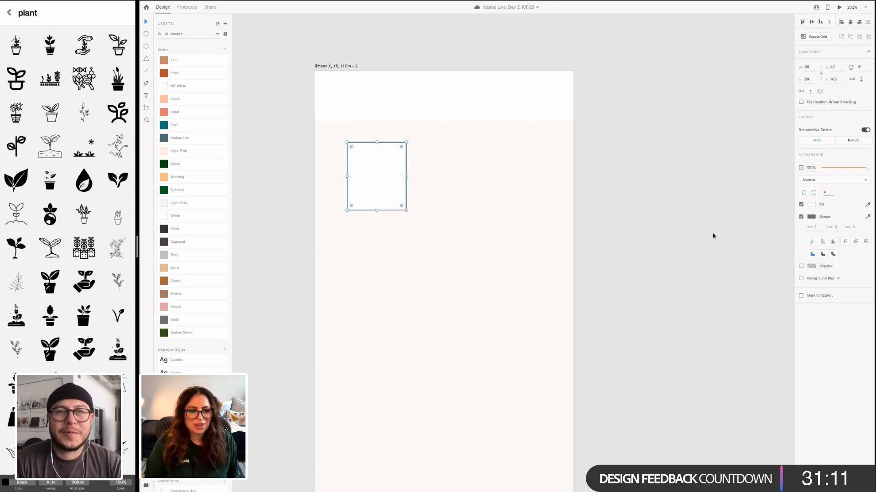
# Round the card rectangle's corners to a radius of 8 and set its opacity to 80%
pyautogui.click(653, 242)
pyautogui.click(403, 195)
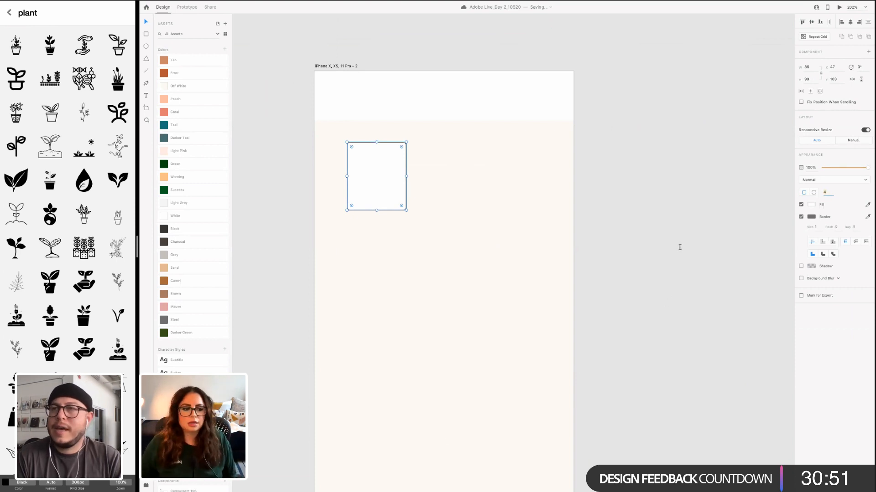
pyautogui.write('8')
pyautogui.press('Return')
pyautogui.press('8')
pyautogui.press('Return')
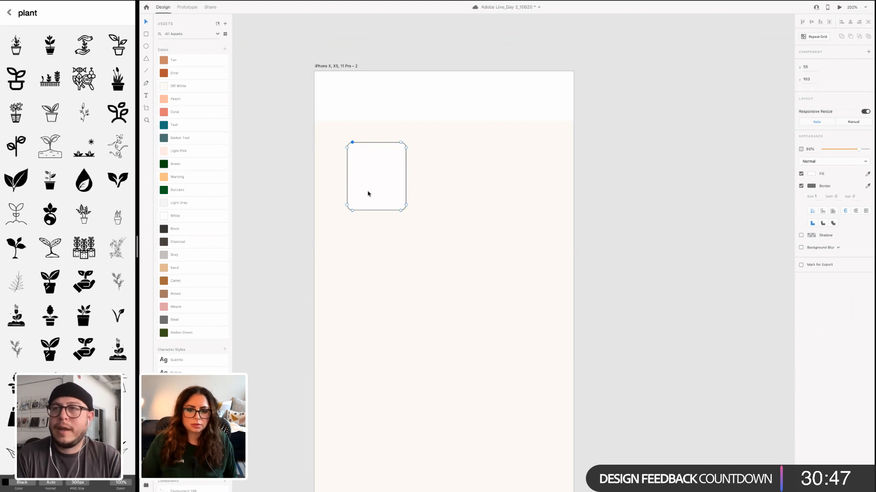
pyautogui.press('Escape')
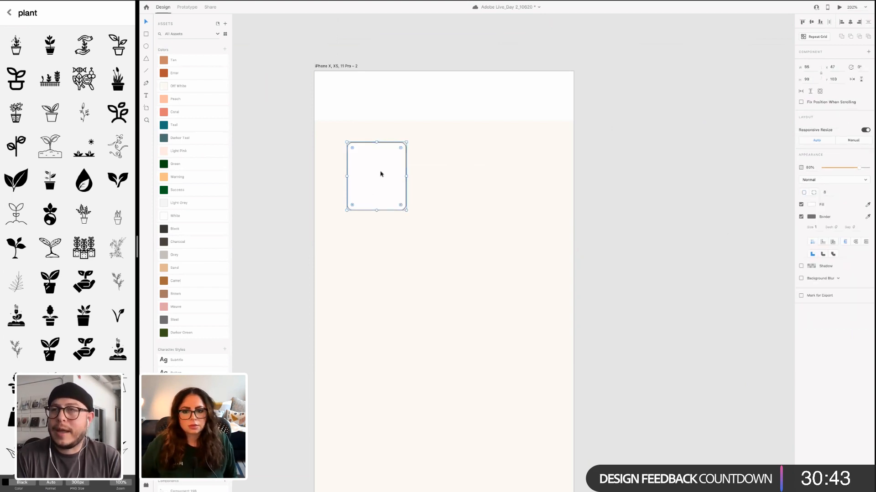
# Move the card slightly lower on the artboard and set its width and height to 100
pyautogui.moveTo(375, 167); pyautogui.dragTo(376, 188)
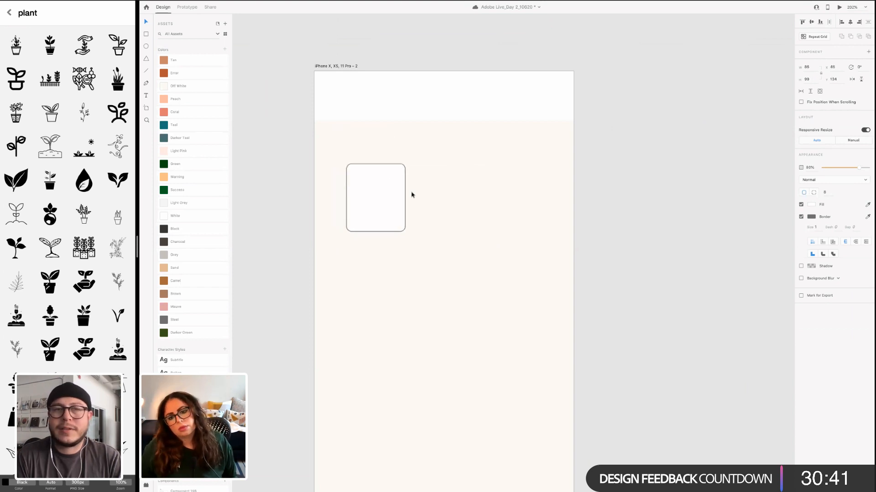
pyautogui.click(808, 69)
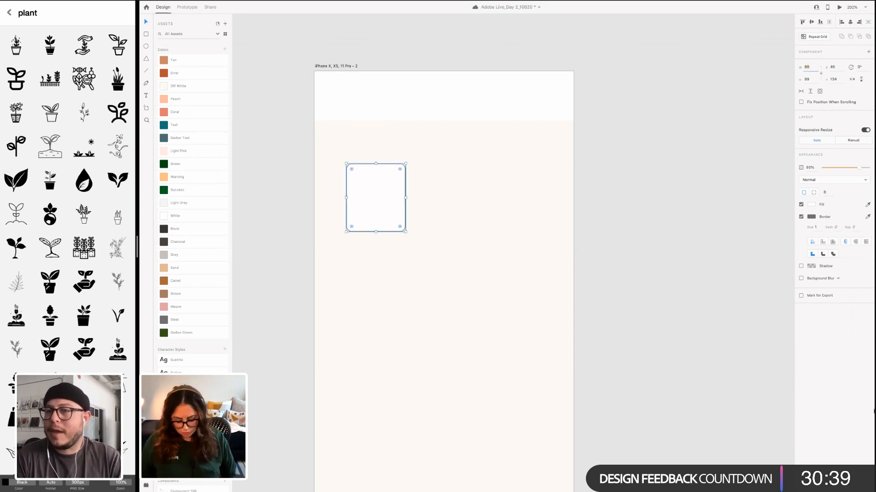
pyautogui.write('100')
pyautogui.press('Tab')
pyautogui.write('200')
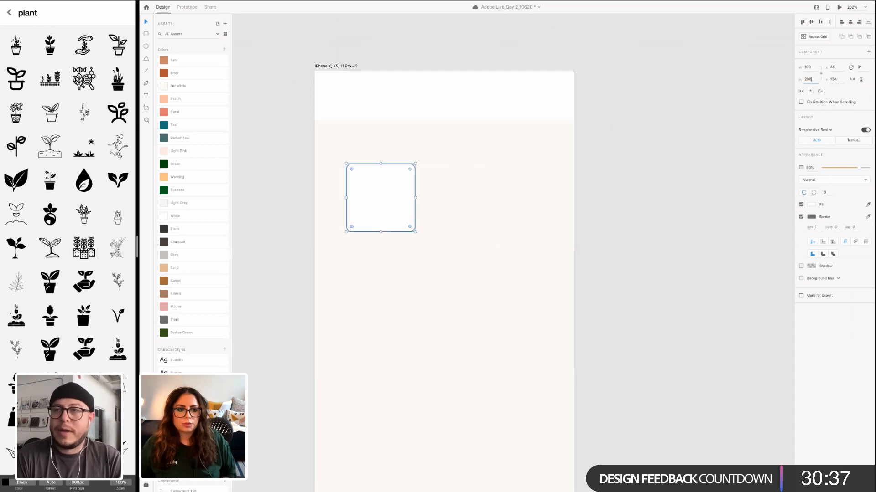
pyautogui.press('Return')
pyautogui.click(808, 79)
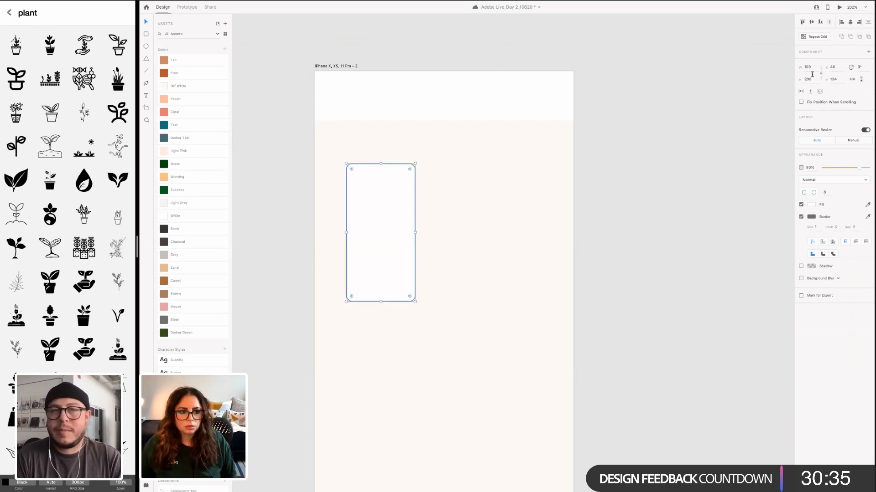
pyautogui.write('100')
pyautogui.press('Return')
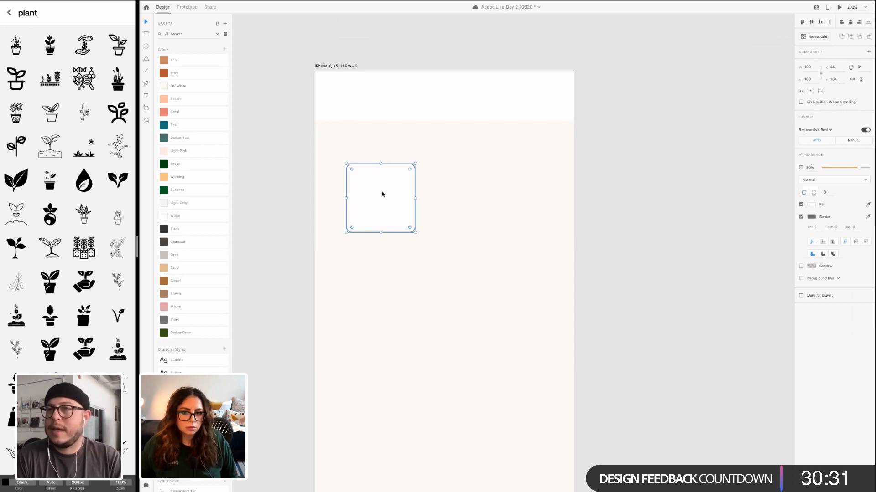
pyautogui.moveTo(381, 193); pyautogui.dragTo(381, 192)
# Show the four-column layout grid on the iPhone X artboard and save the document
pyautogui.click(332, 68)
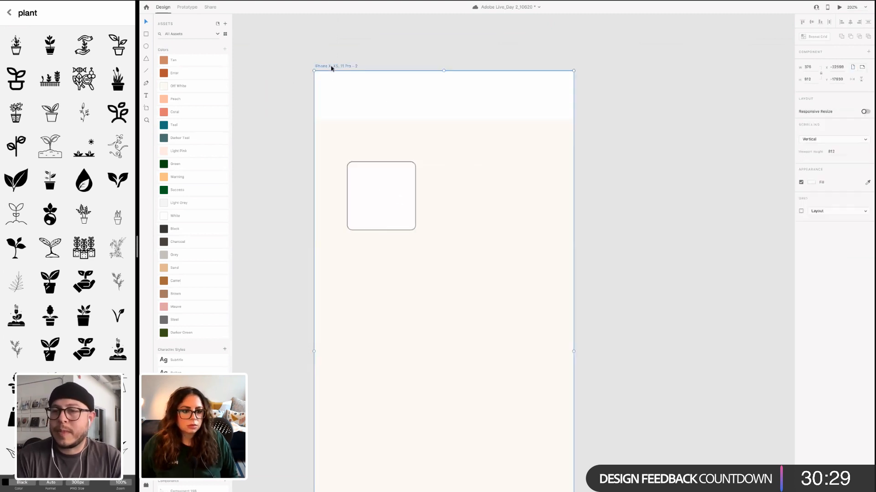
pyautogui.click(801, 212)
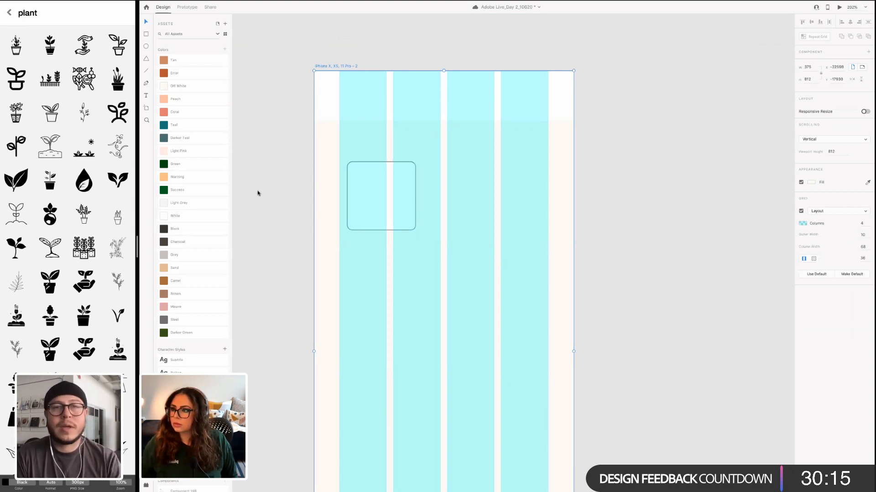
pyautogui.press('super+s')
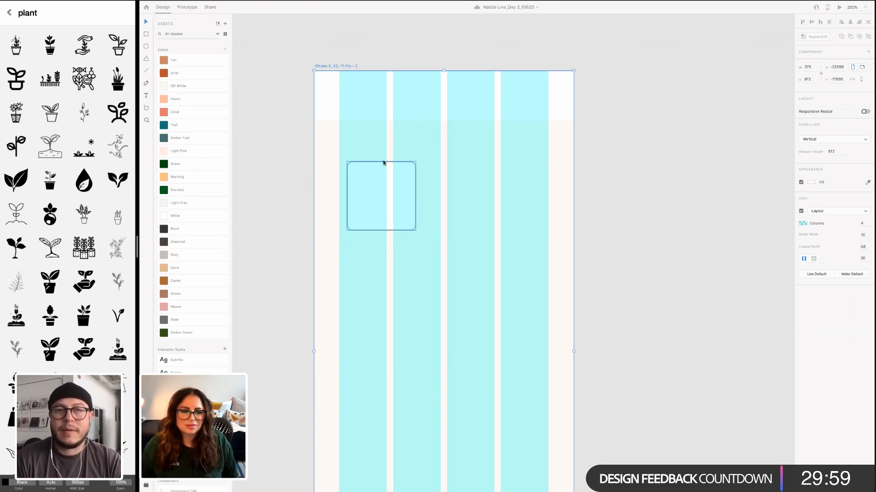
# Set the layout grid's side margins to 16 and its gutter width to 16
pyautogui.click(862, 258)
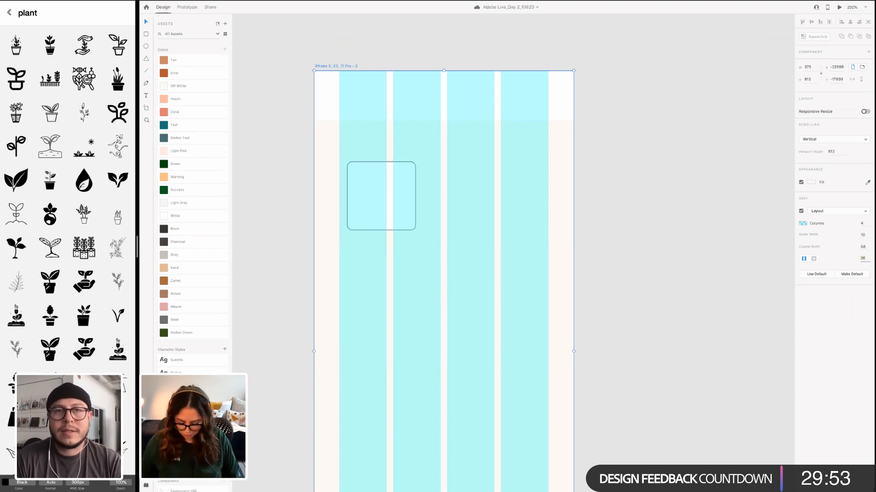
pyautogui.write('16')
pyautogui.press('Return')
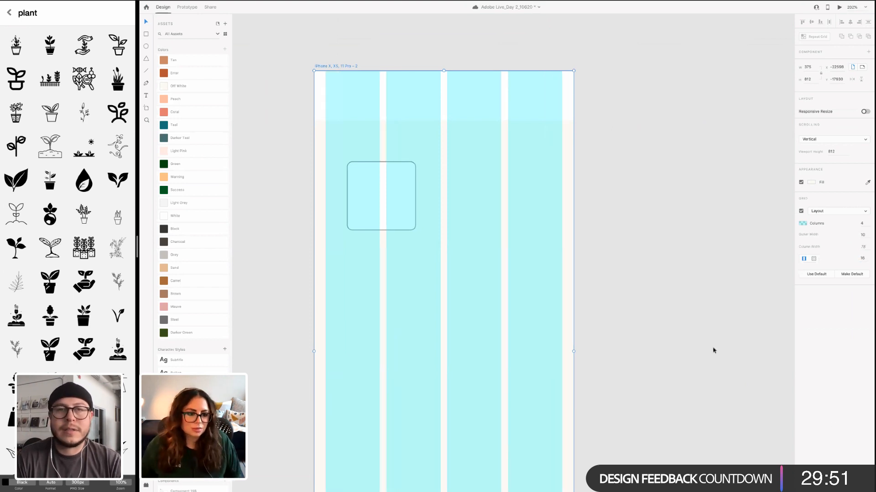
pyautogui.click(866, 236)
pyautogui.write('16')
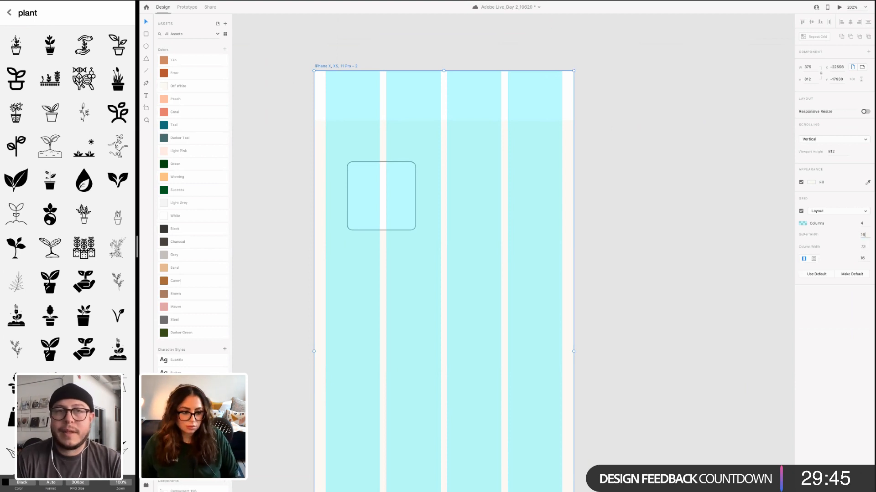
pyautogui.press('Return')
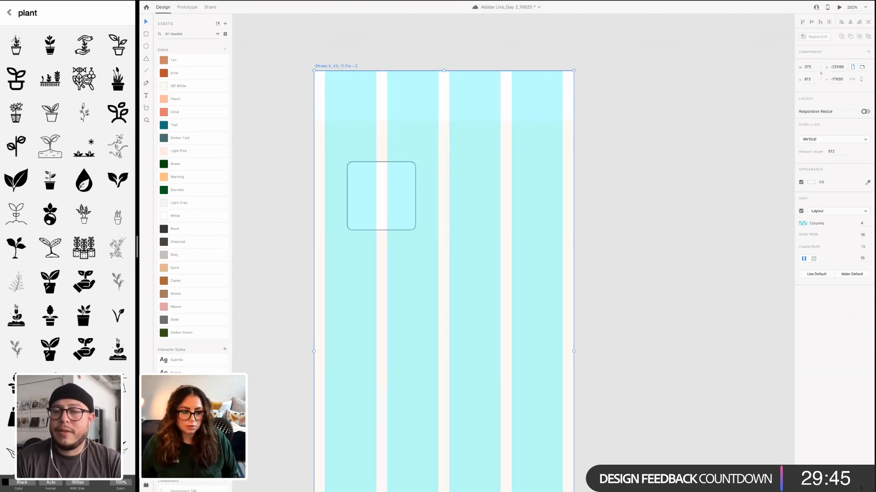
pyautogui.click(696, 346)
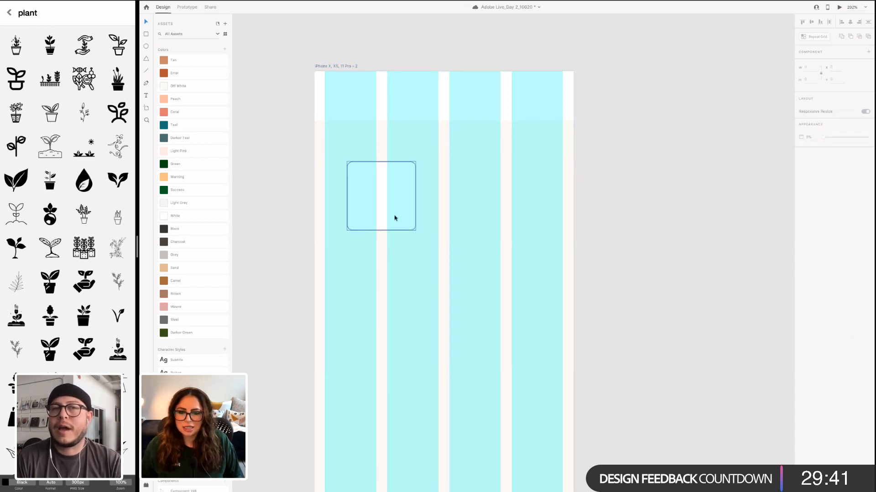
# Fit the card to the first two grid columns at about 164 by 165 and place it at about Y 167
pyautogui.moveTo(395, 217); pyautogui.dragTo(438, 256)
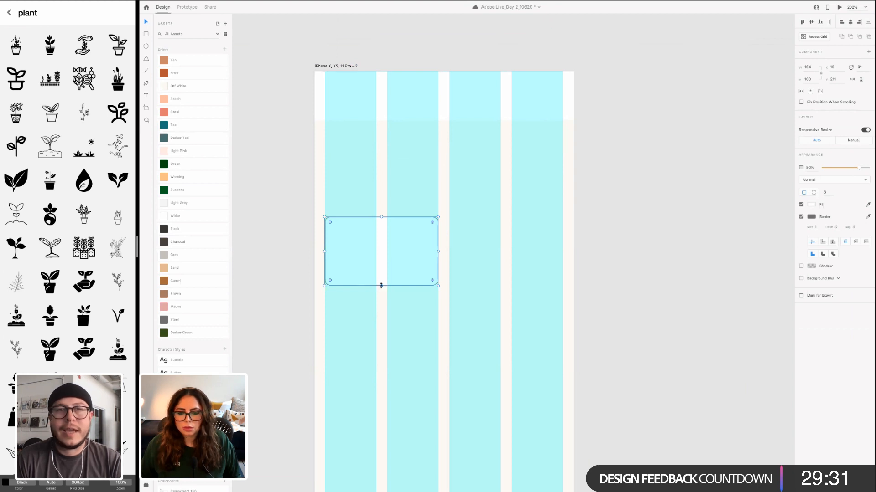
pyautogui.moveTo(383, 298); pyautogui.dragTo(383, 329)
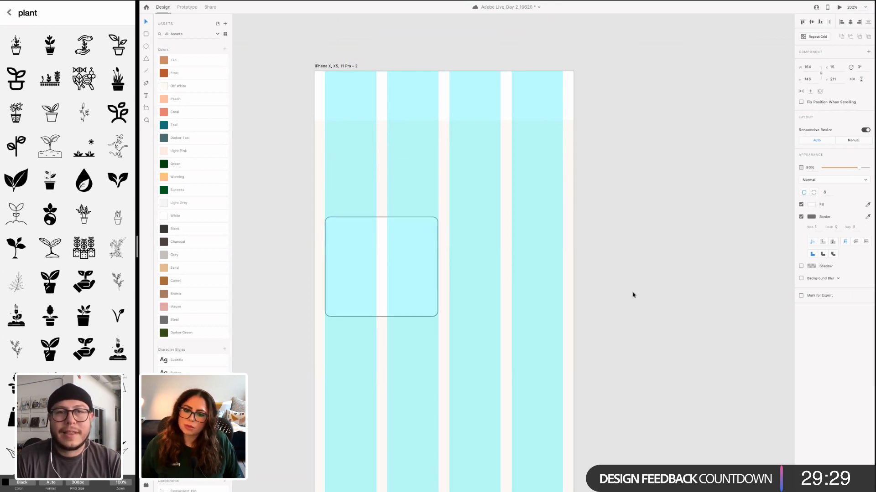
pyautogui.moveTo(382, 216); pyautogui.dragTo(381, 203)
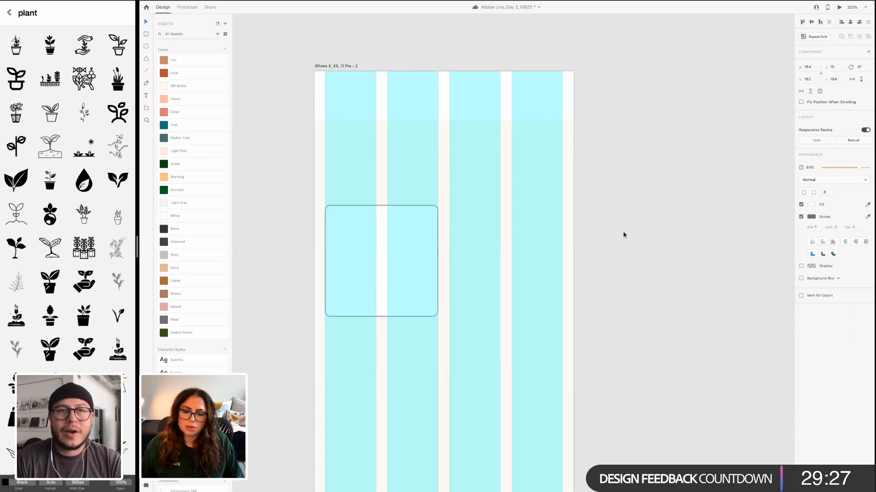
pyautogui.scroll(-1, 385, 273)
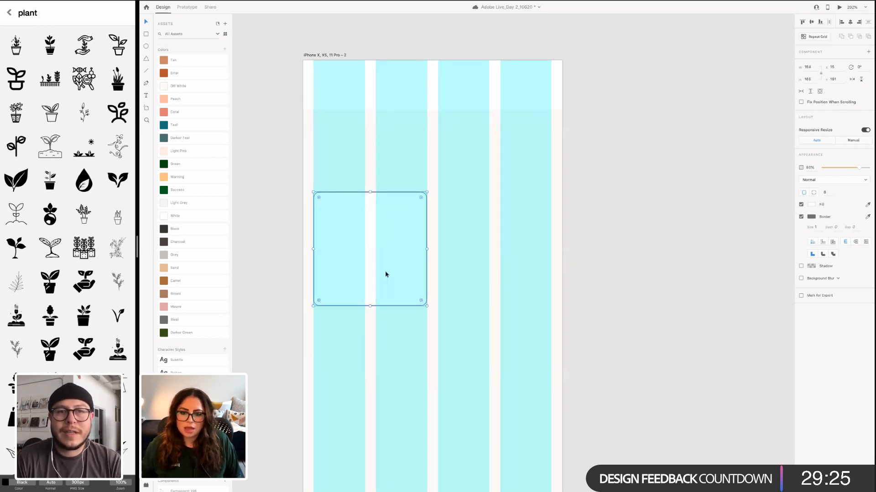
pyautogui.scroll(4, 396, 299)
pyautogui.scroll(-2, 592, 267)
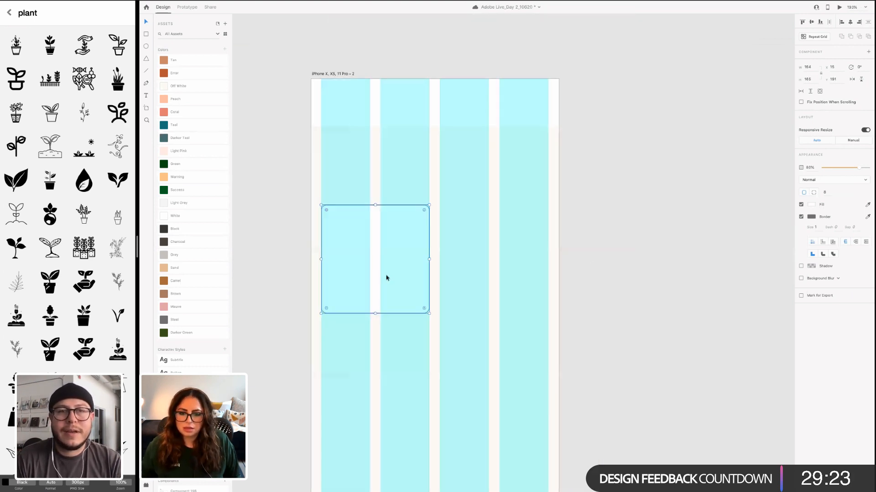
pyautogui.moveTo(386, 277); pyautogui.dragTo(388, 262)
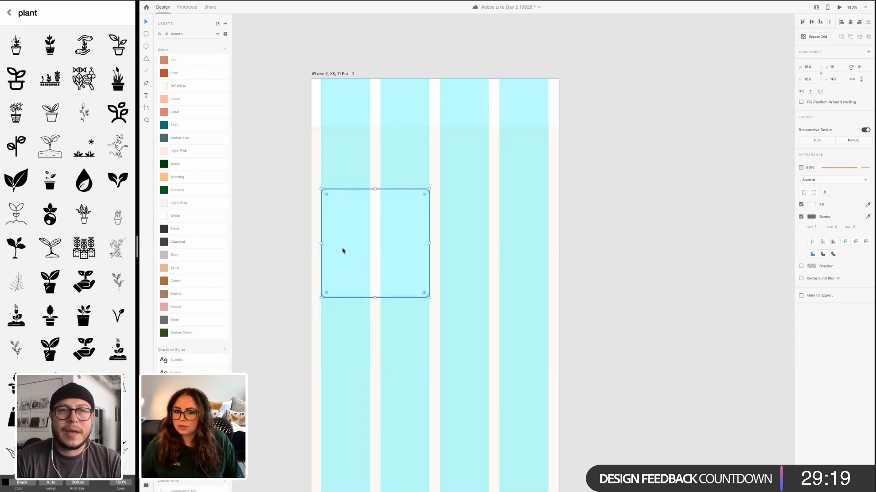
# Move the card up to about Y 145 and check its column alignment with the layout grid hidden and shown again
pyautogui.moveTo(341, 236); pyautogui.dragTo(341, 222)
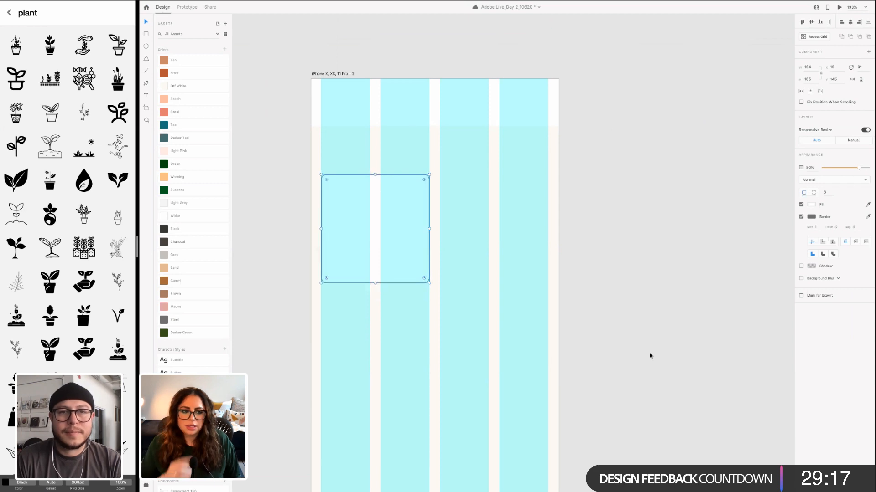
pyautogui.click(315, 73)
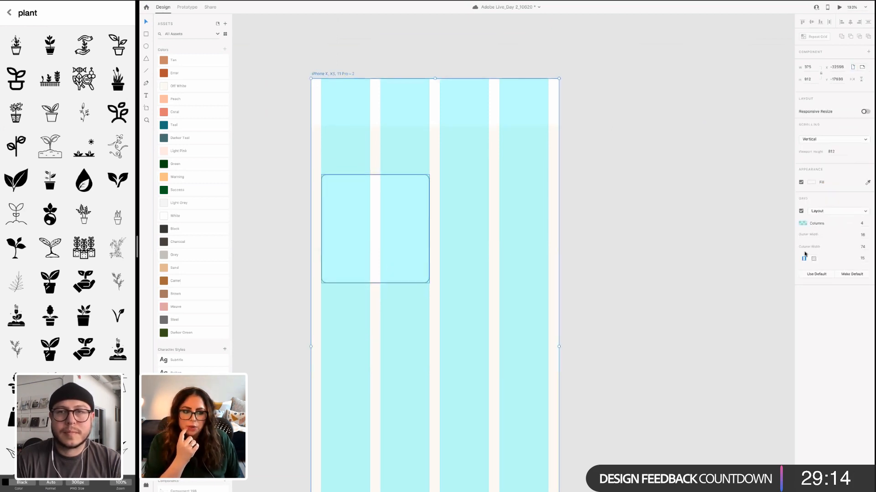
pyautogui.click(801, 211)
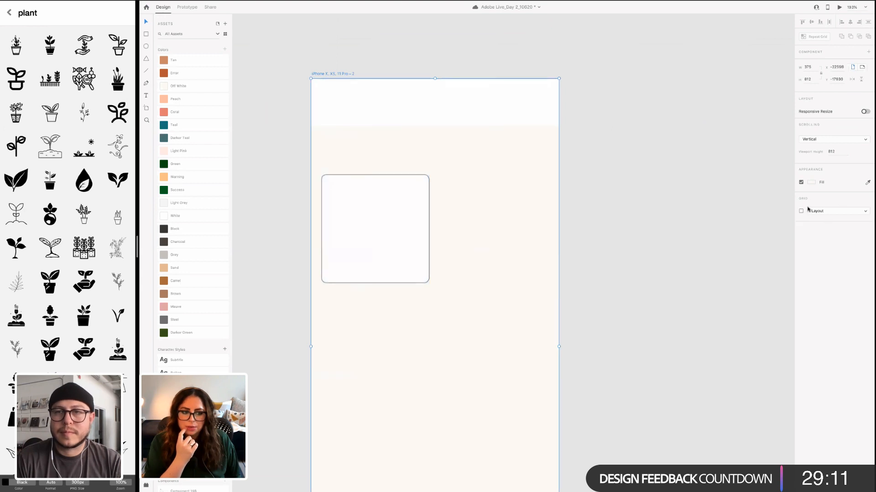
pyautogui.click(801, 211)
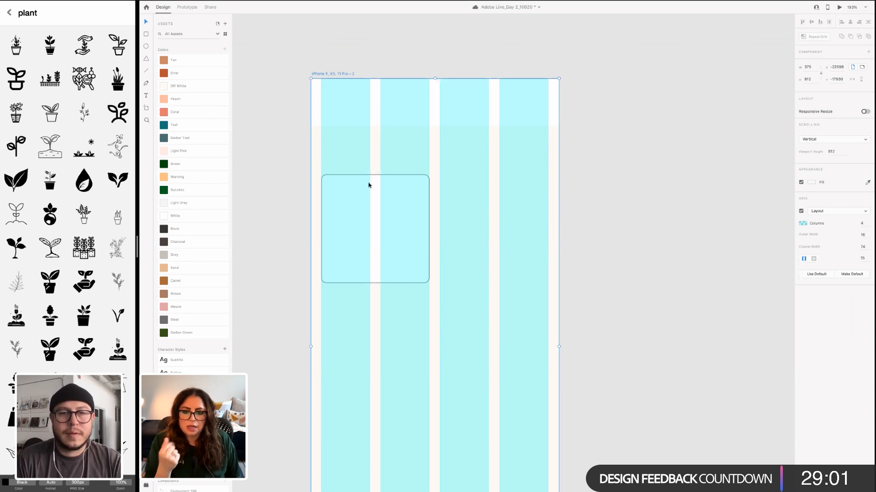
pyautogui.click(864, 259)
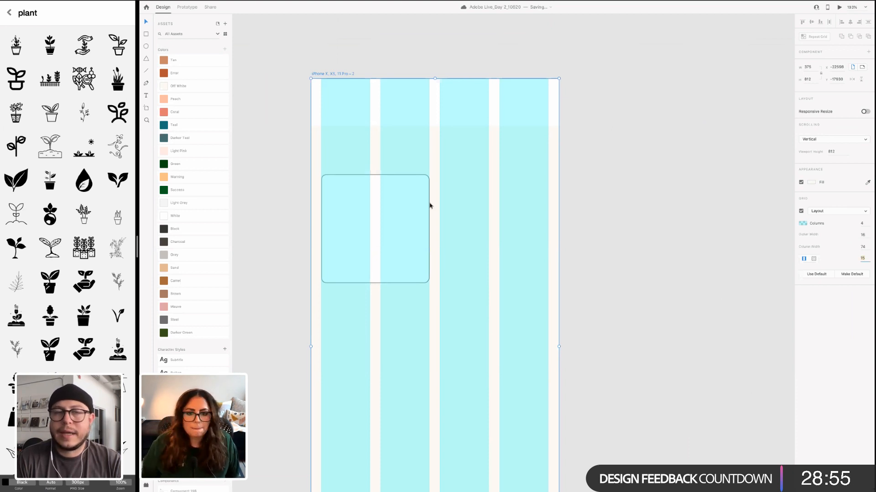
pyautogui.click(370, 262)
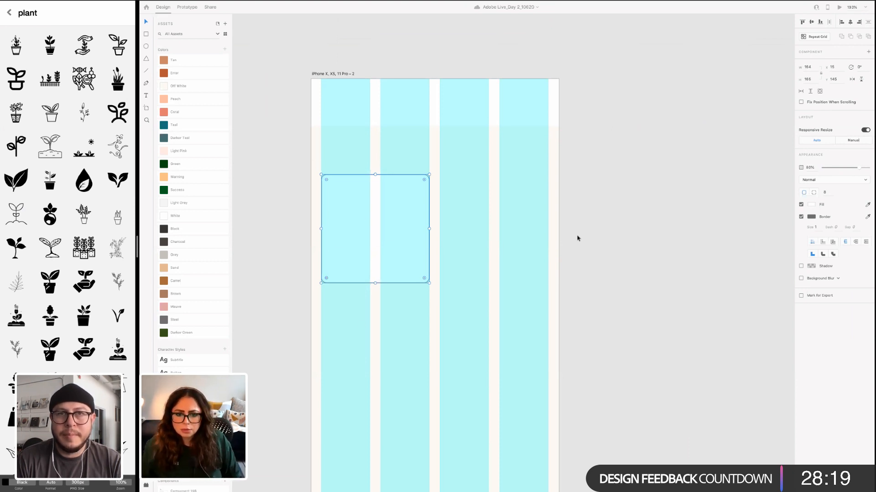
# Hide the layout grid on the iPhone X artboard, leaving nothing selected
pyautogui.scroll(-2, 581, 235)
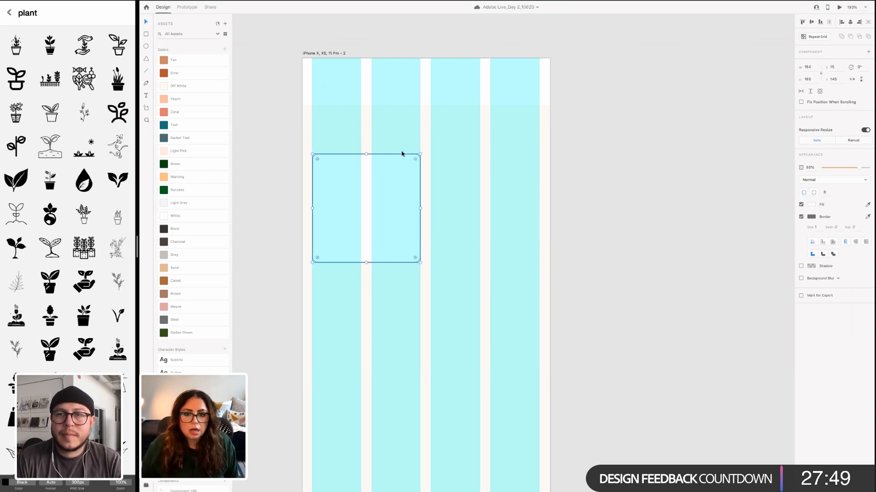
pyautogui.click(319, 53)
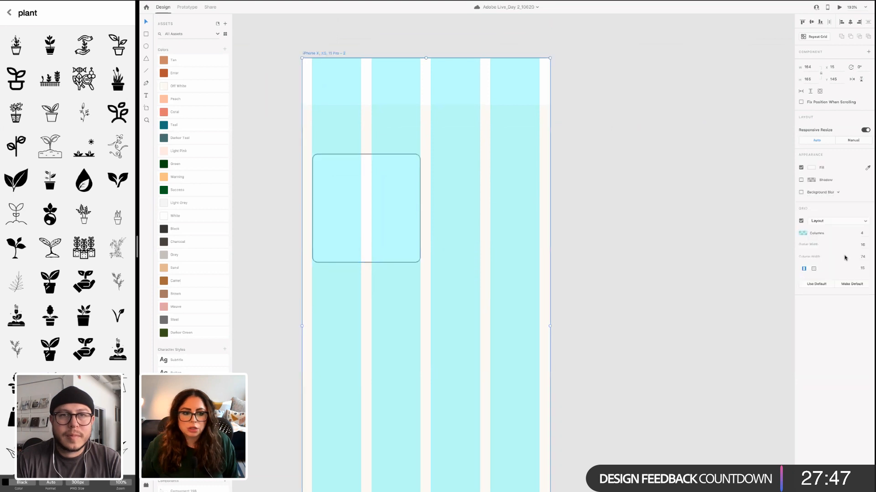
pyautogui.press('super+shift+apostrophe')
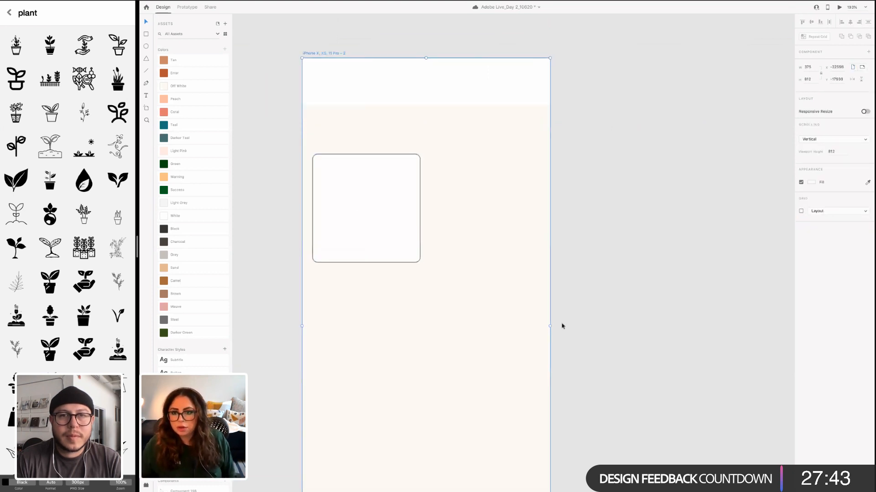
pyautogui.click(368, 215)
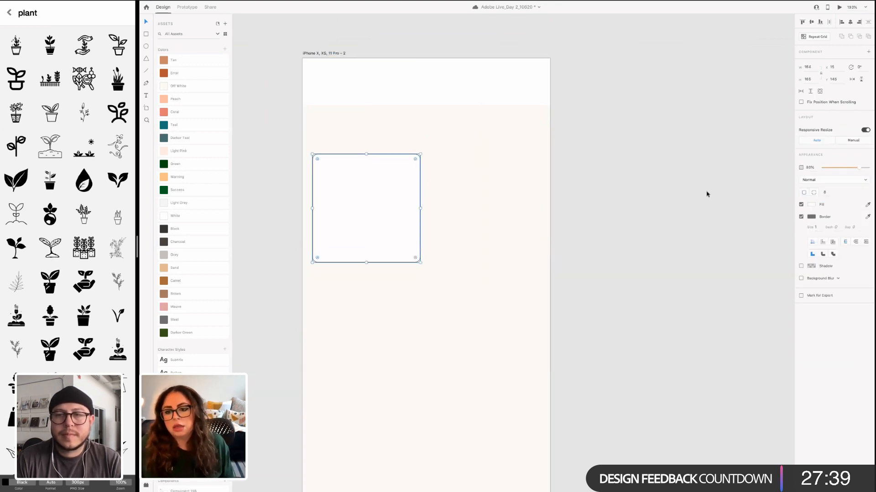
pyautogui.click(668, 211)
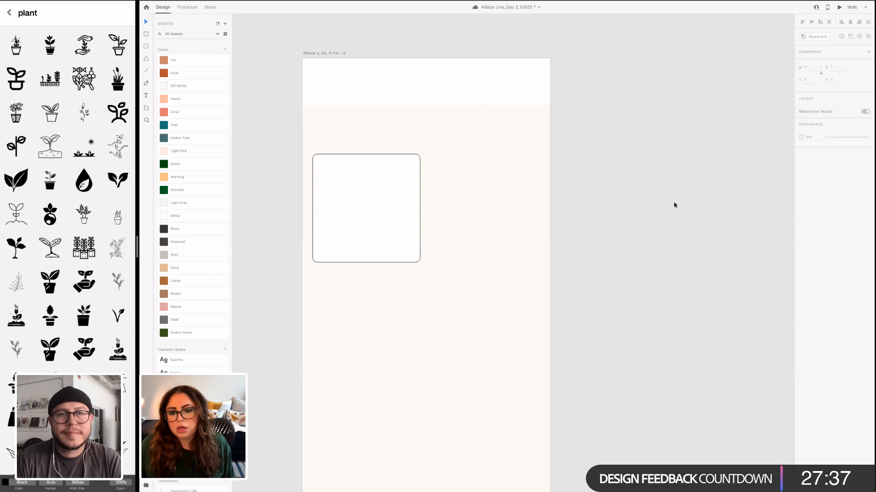
# Switch to Chrome, open Adobe Stock and rerun the recent search for plant
pyautogui.hotkey('ctrl', 'Right')
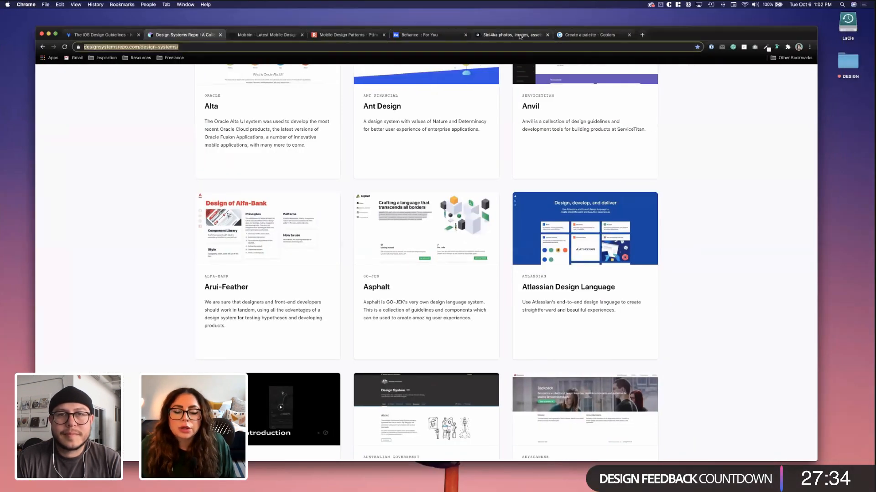
pyautogui.click(519, 37)
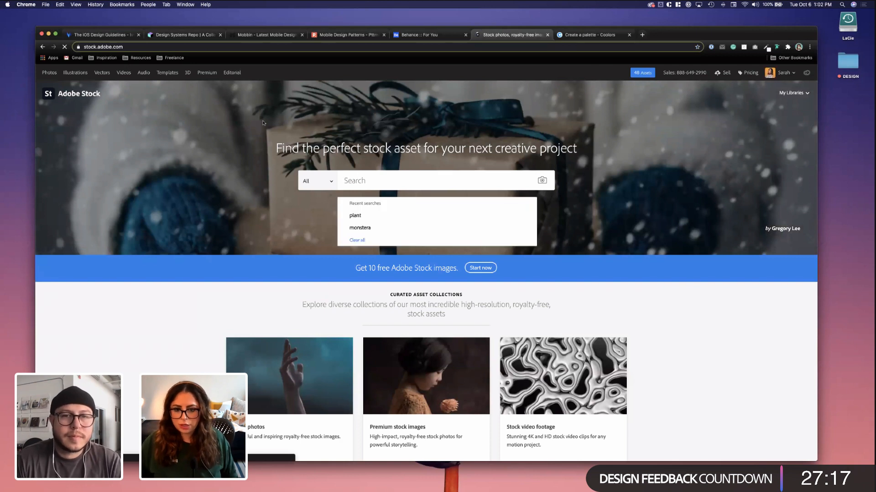
pyautogui.click(356, 216)
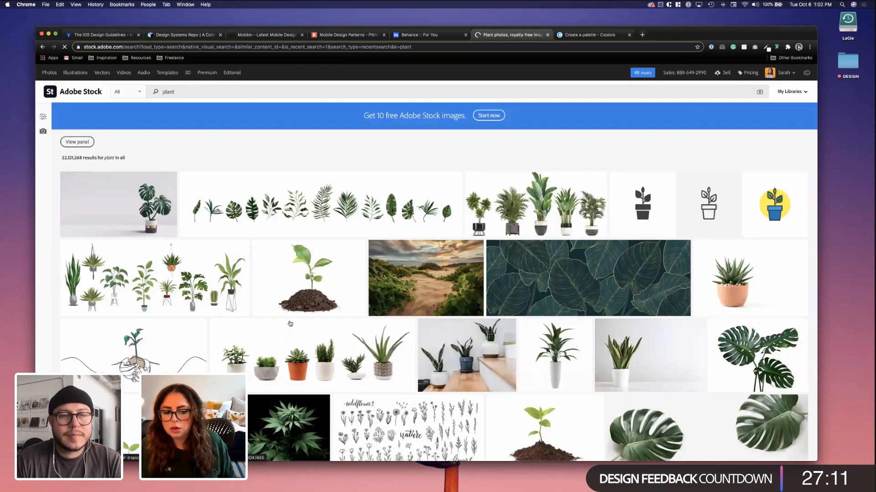
# Look through the first page of plant stock results for imagery suited to the app's card
pyautogui.scroll(-3, 314, 282)
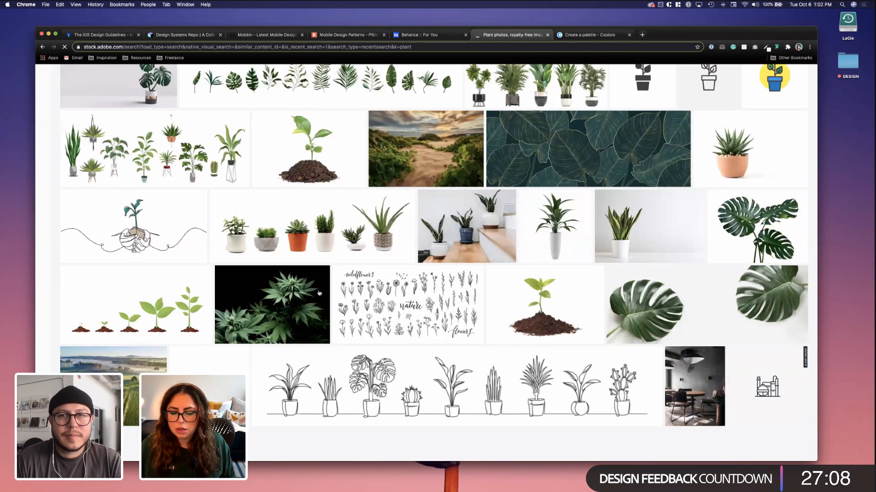
pyautogui.click(319, 293)
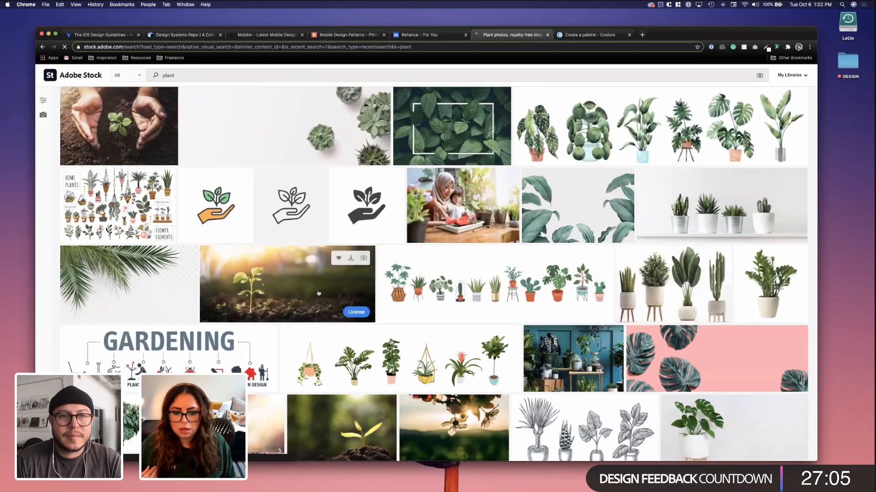
pyautogui.scroll(-8, 318, 293)
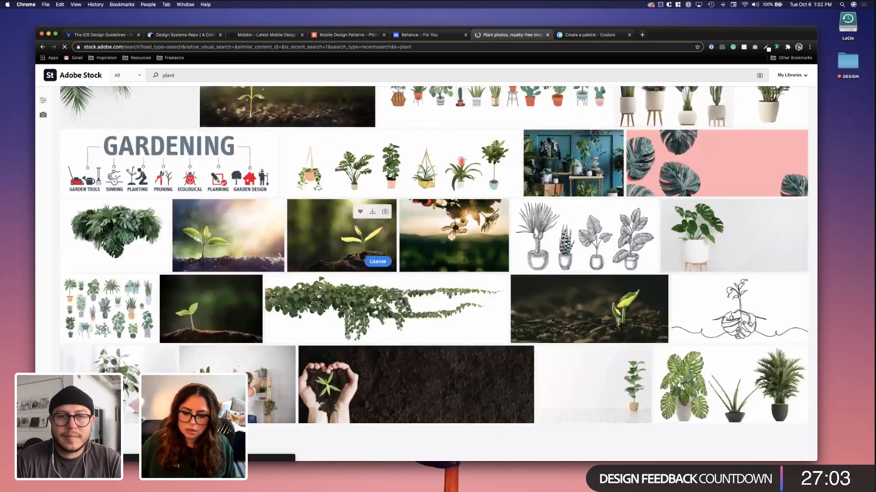
pyautogui.scroll(-5, 317, 292)
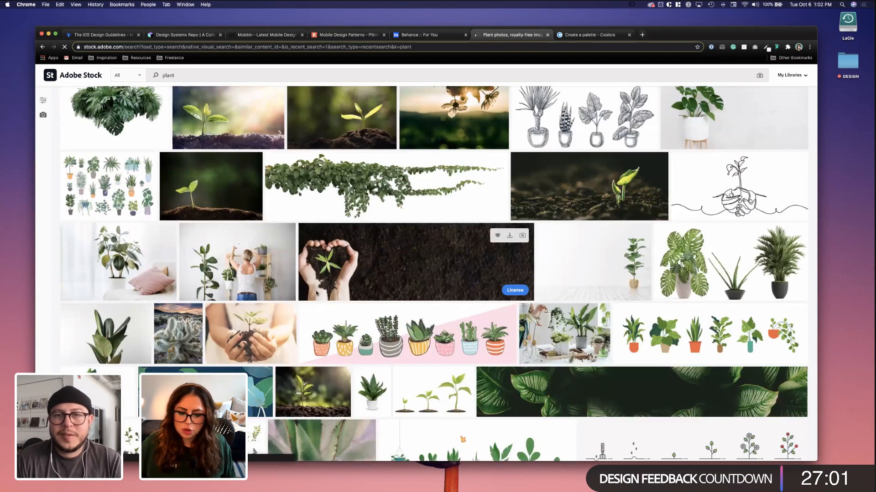
pyautogui.scroll(-4, 317, 292)
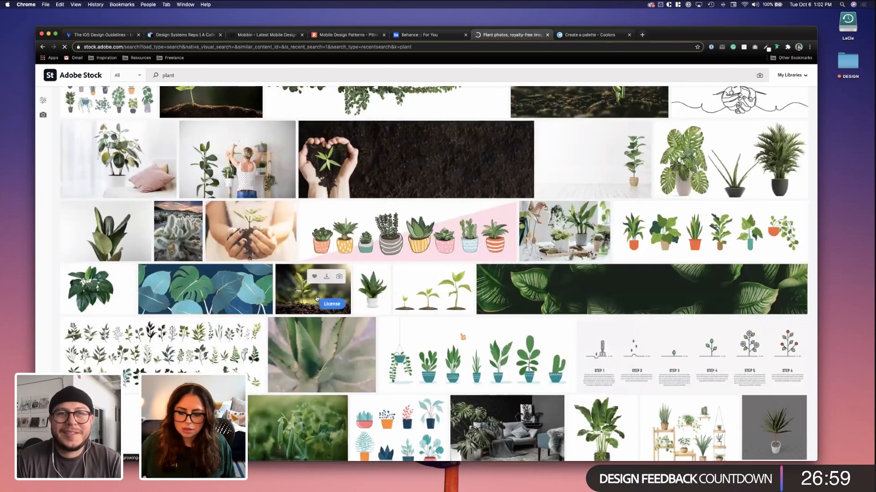
pyautogui.scroll(-6, 316, 296)
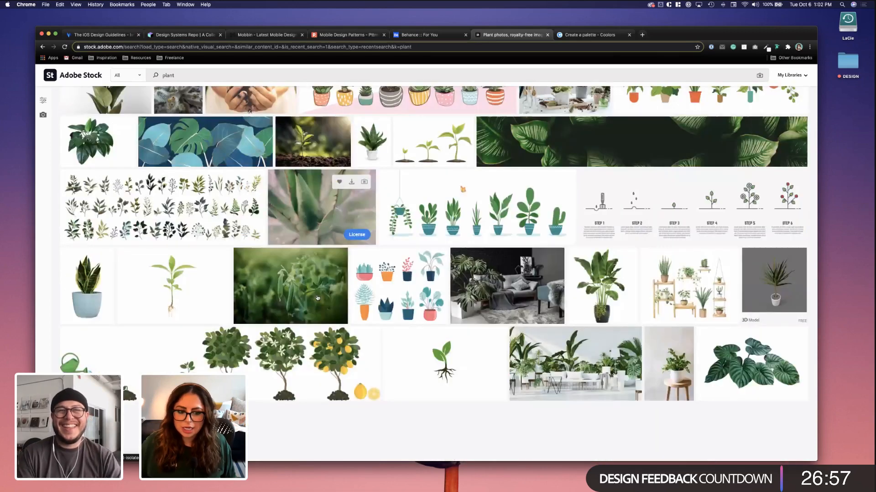
pyautogui.scroll(-8, 317, 299)
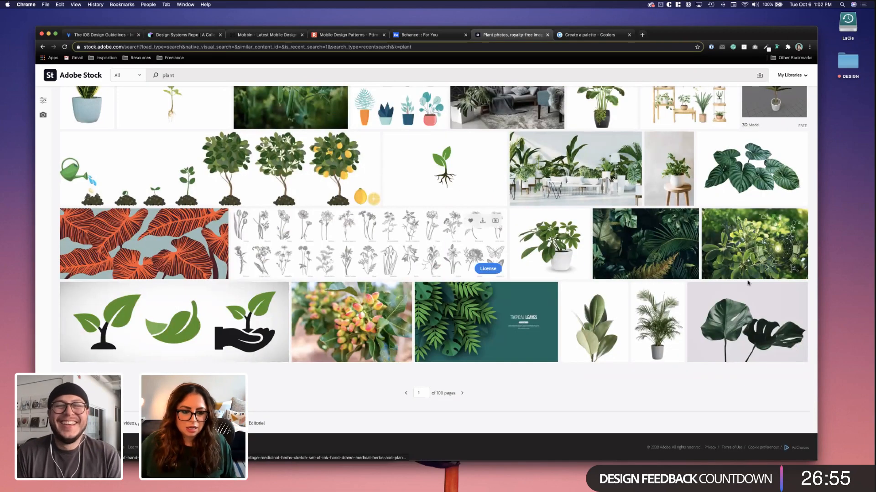
# Refine the Adobe Stock search to plant png
pyautogui.scroll(3, 330, 119)
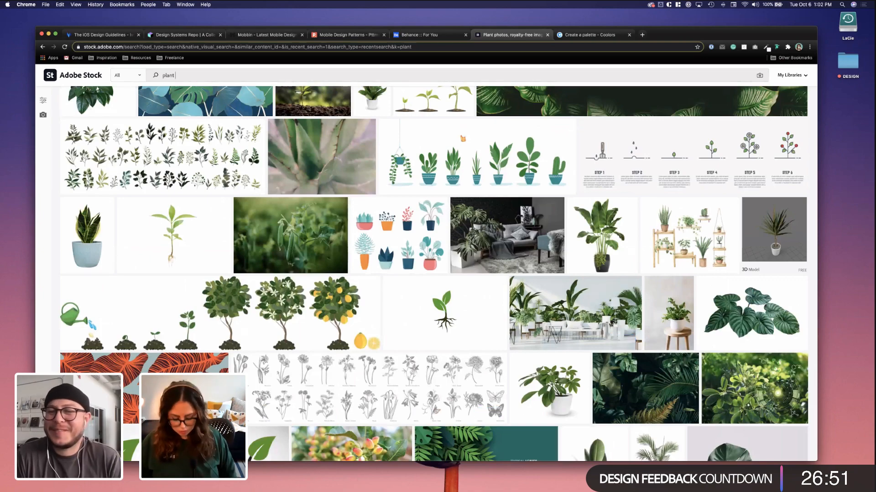
pyautogui.write('png')
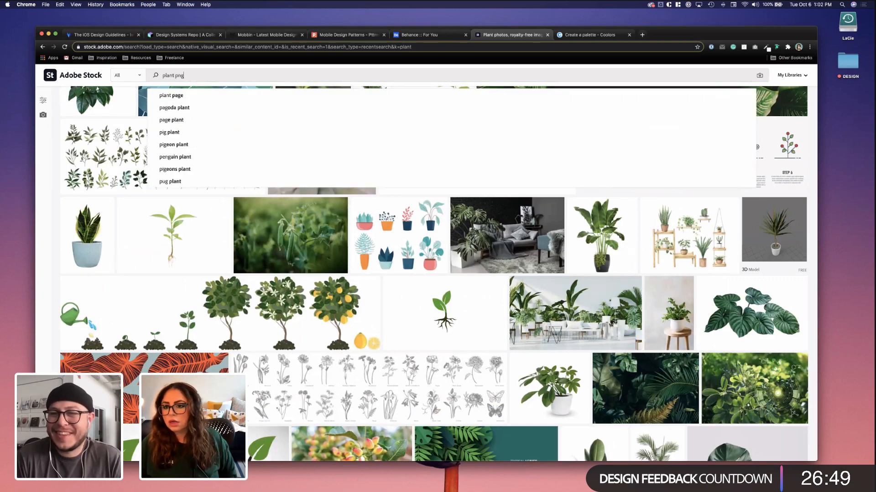
pyautogui.press('Return')
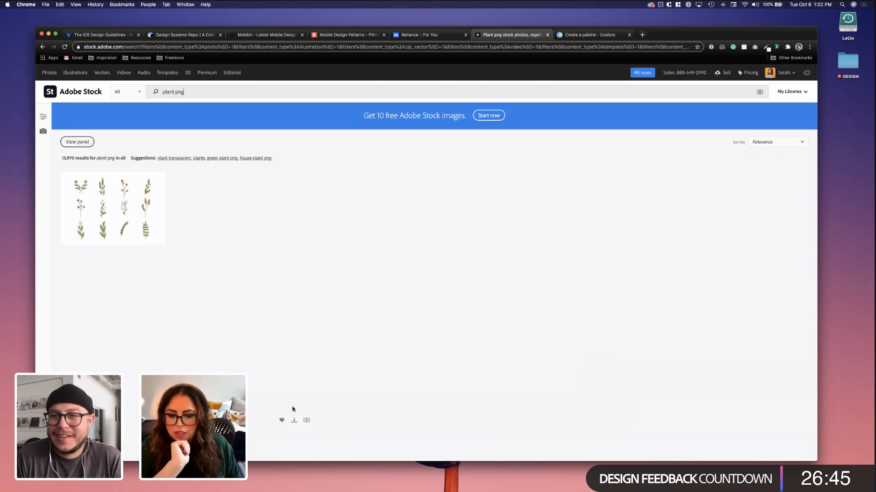
# Examine the first page of plant png results for an isolated potted plant image
pyautogui.scroll(-5, 450, 314)
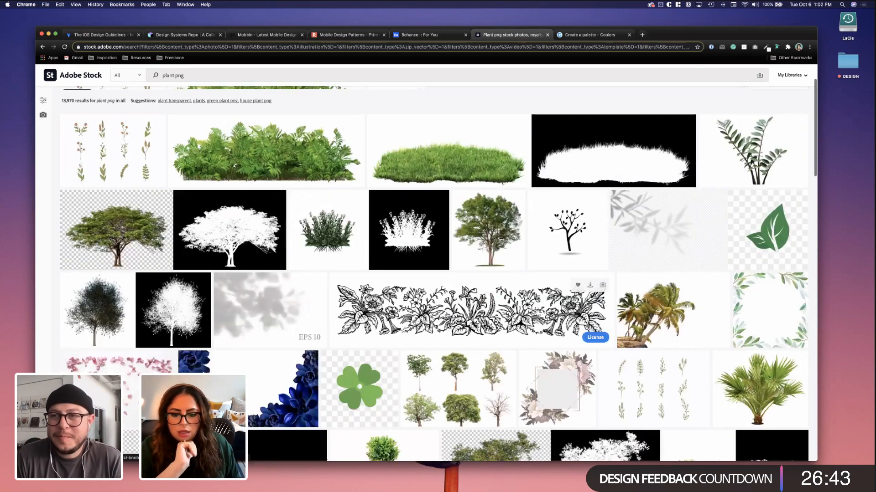
pyautogui.scroll(-3, 446, 314)
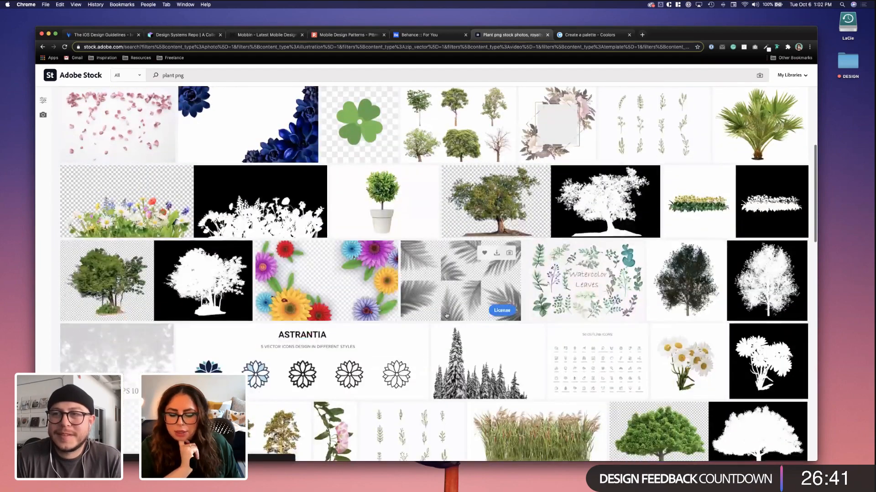
pyautogui.scroll(-4, 447, 315)
pyautogui.scroll(-7, 373, 385)
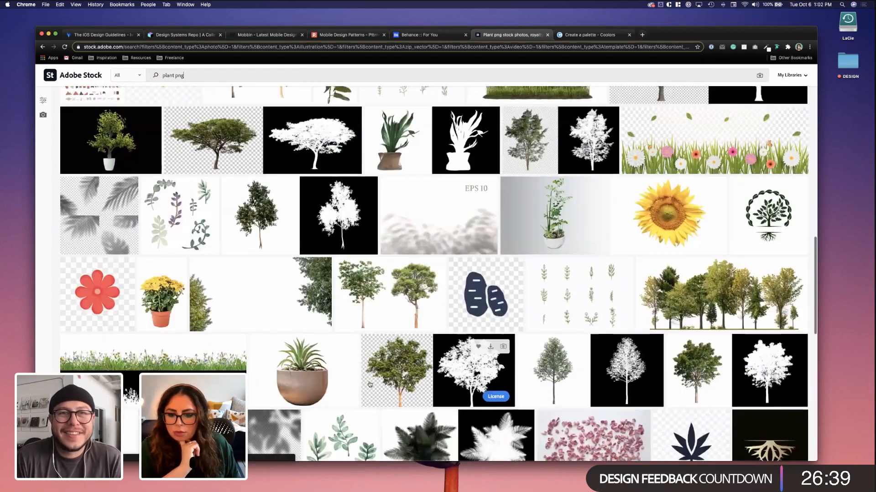
pyautogui.scroll(-3, 369, 384)
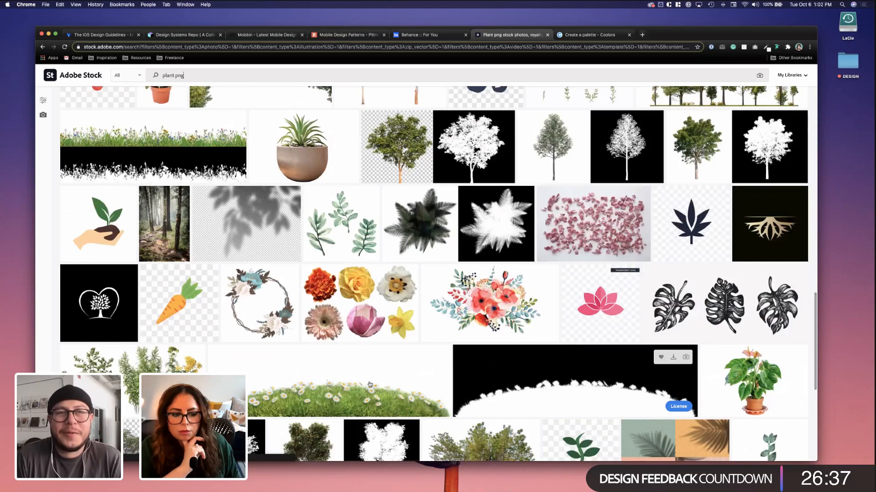
pyautogui.scroll(-5, 369, 385)
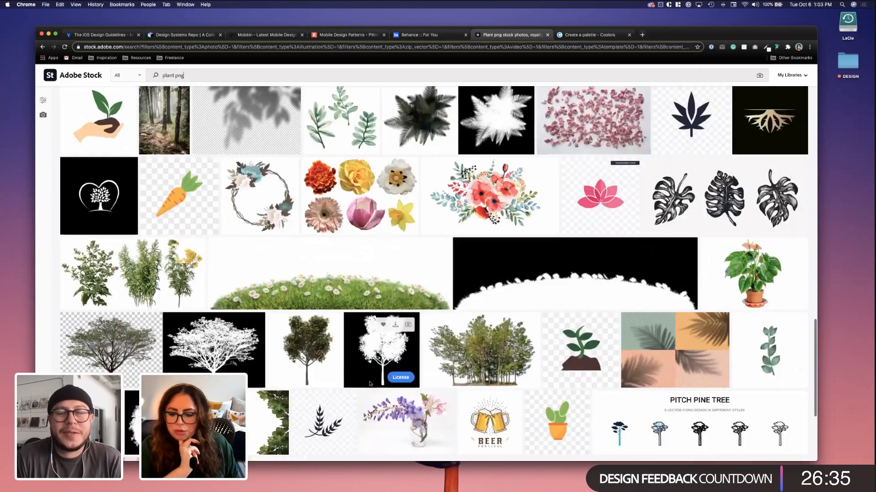
pyautogui.scroll(-1, 369, 384)
pyautogui.scroll(-2, 372, 339)
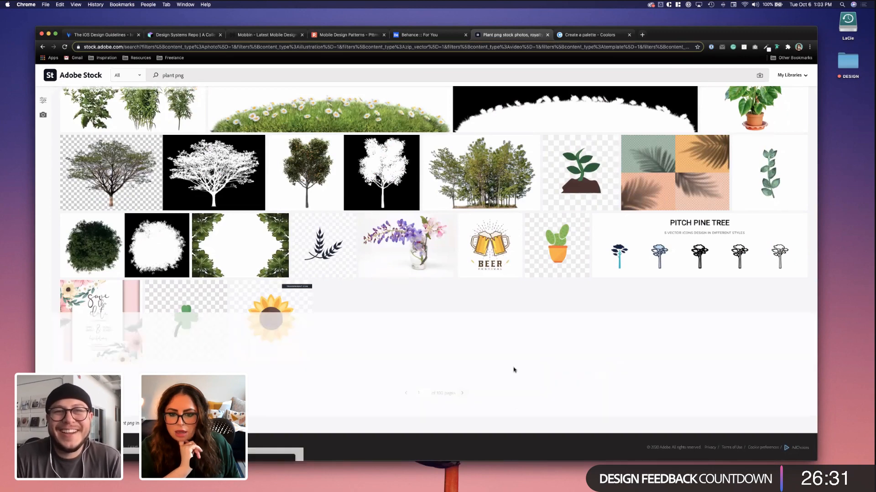
# Go to the second page of plant png results and browse it to the end
pyautogui.click(462, 393)
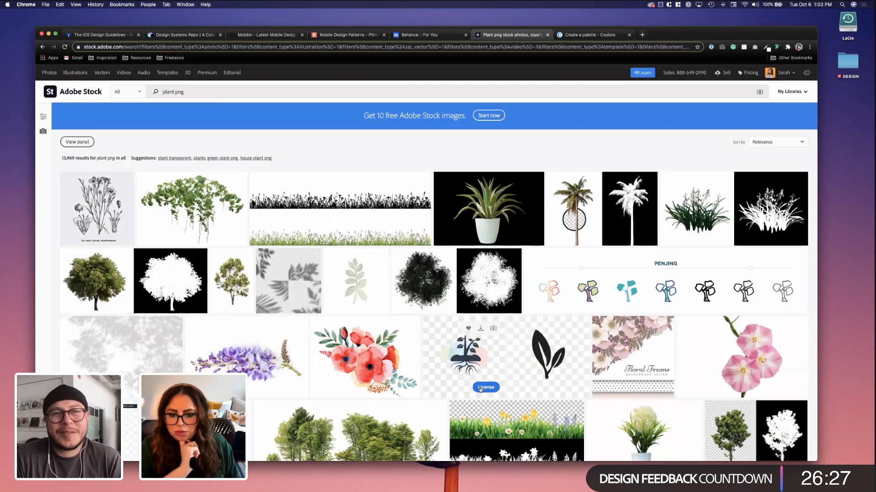
pyautogui.scroll(-10, 481, 389)
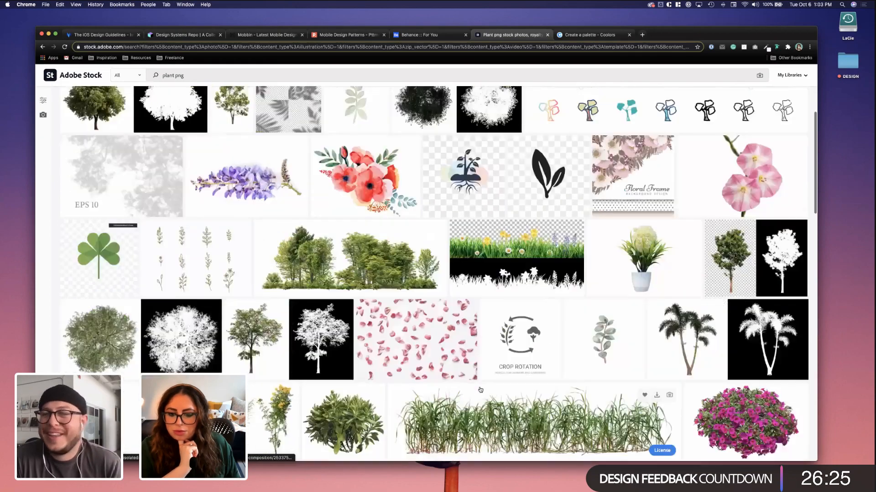
pyautogui.scroll(-3, 480, 390)
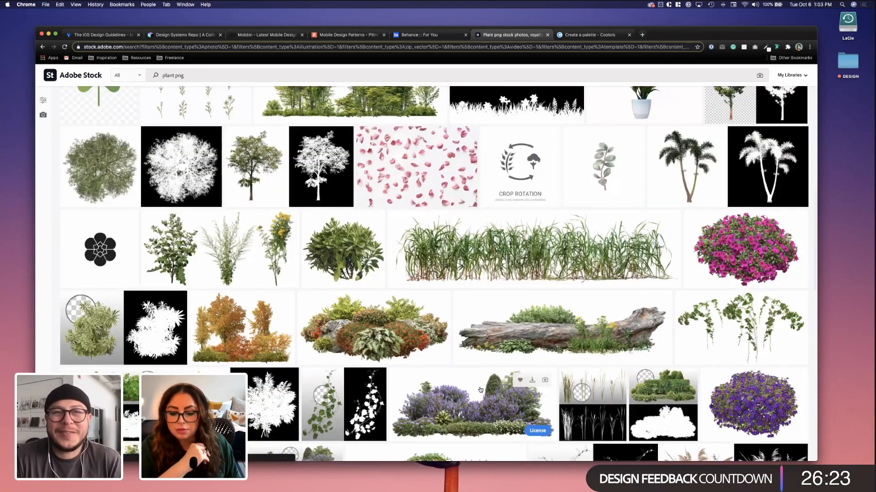
pyautogui.scroll(-4, 480, 389)
pyautogui.scroll(-15, 480, 389)
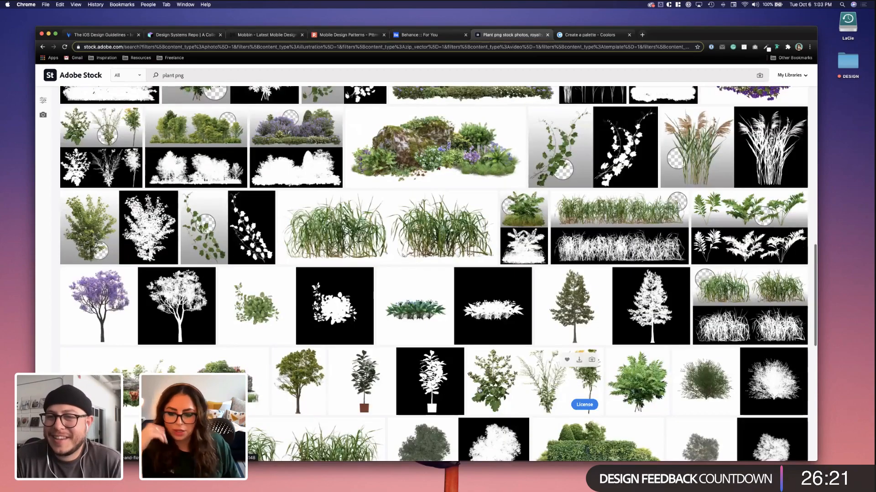
pyautogui.scroll(-7, 463, 393)
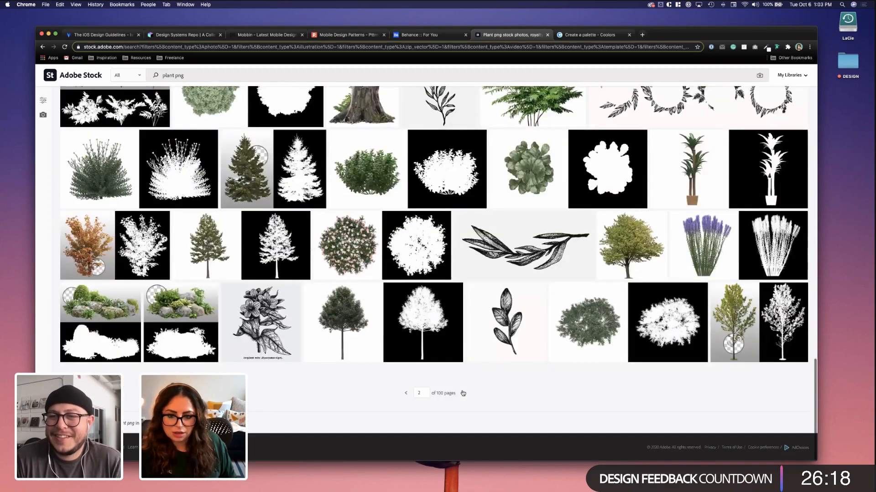
# Search Adobe Stock for monstera png and look through the results for a usable plant image
pyautogui.click(463, 393)
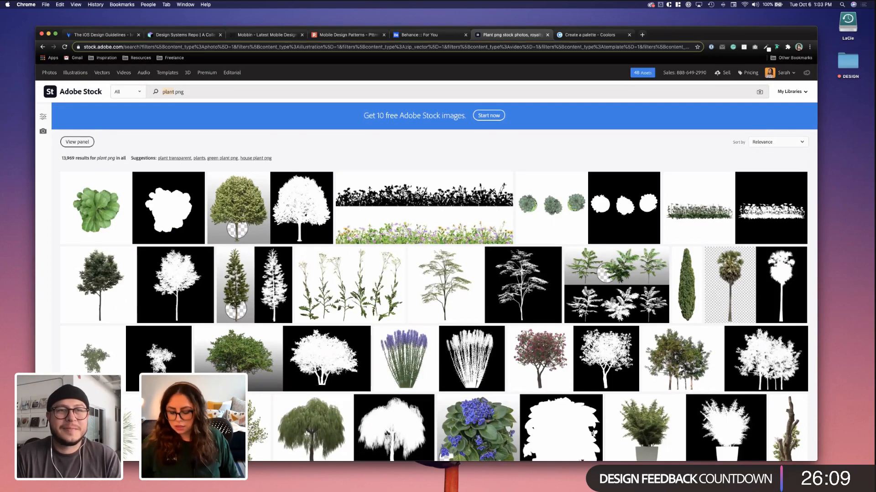
pyautogui.write('monster')
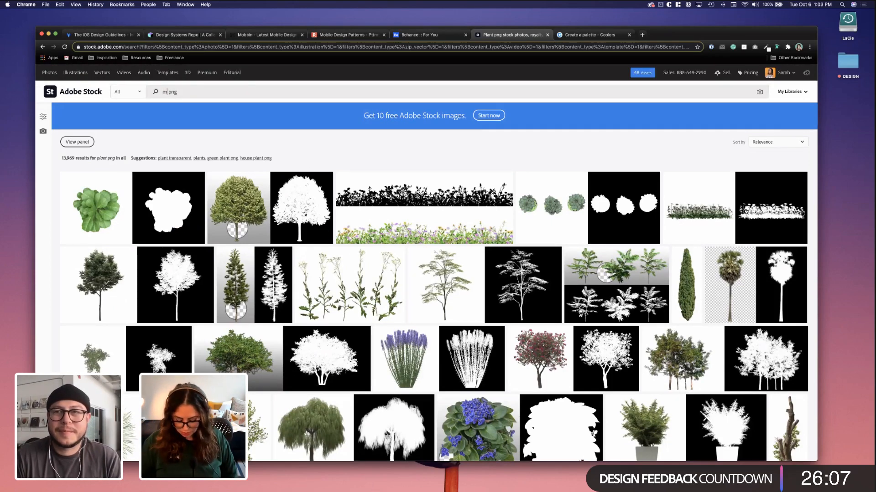
pyautogui.write('a')
pyautogui.press('Return')
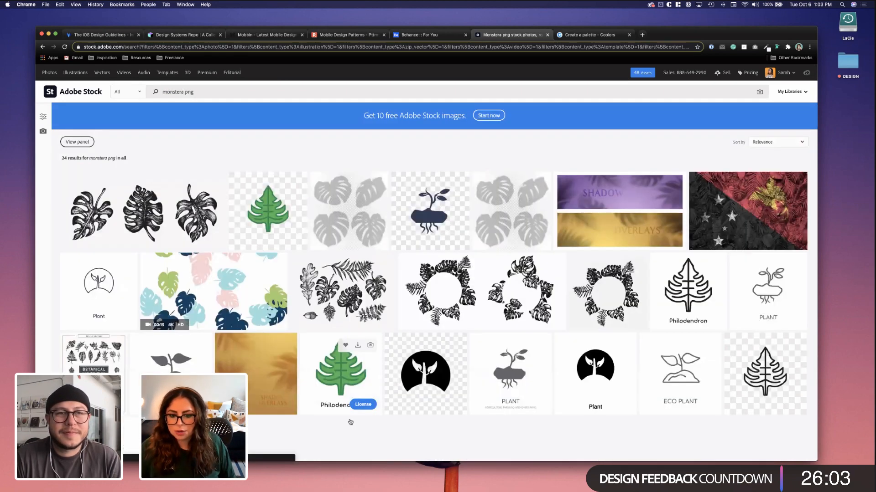
pyautogui.scroll(-1, 679, 360)
pyautogui.scroll(-5, 680, 360)
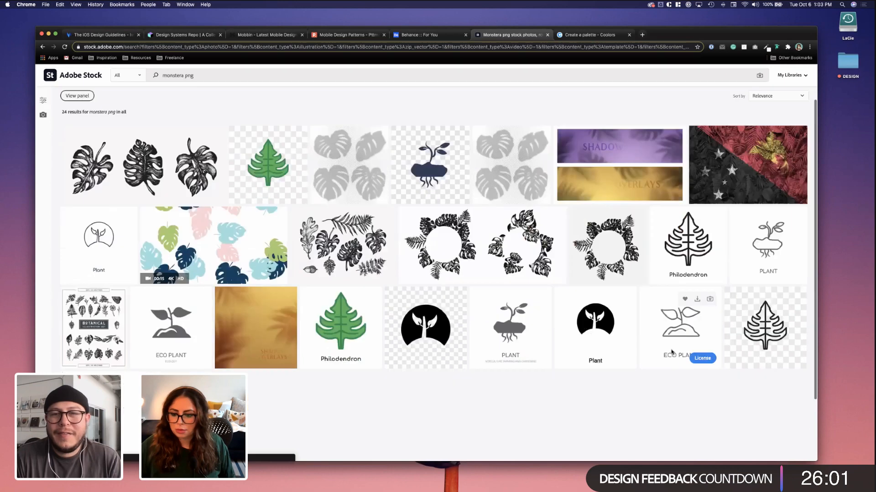
pyautogui.scroll(5, 502, 387)
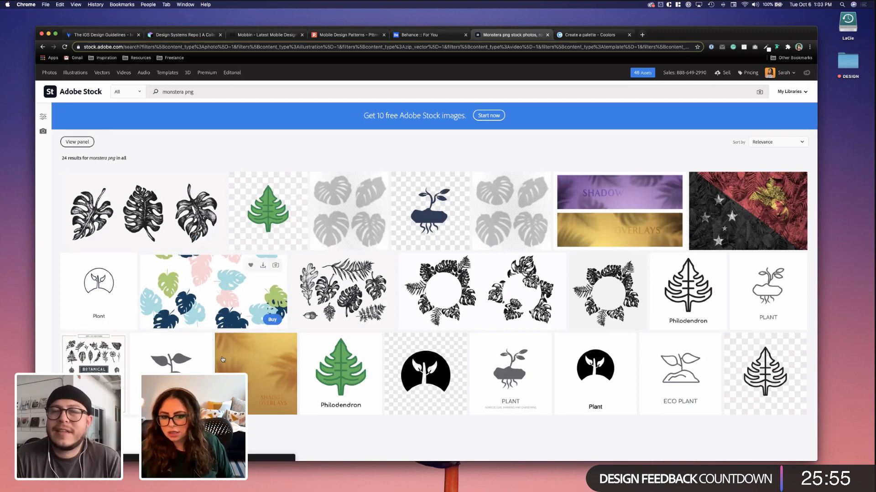
# Broaden the Adobe Stock search to monstera
pyautogui.click(187, 90)
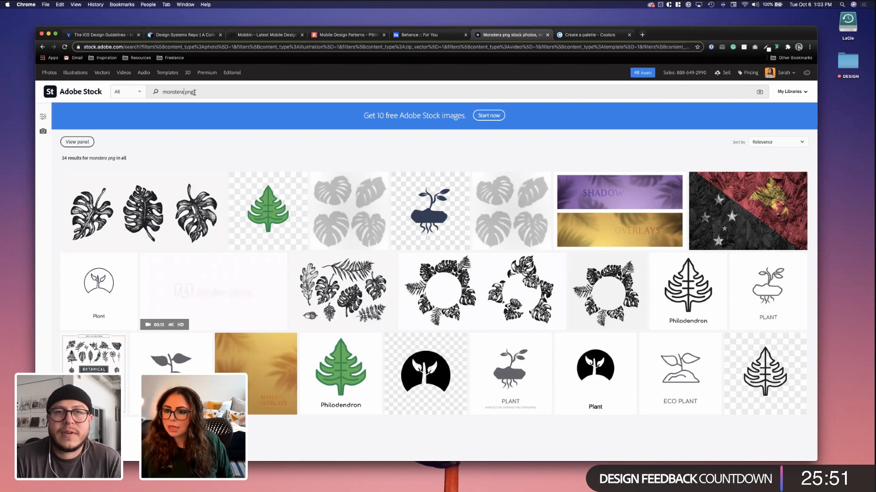
pyautogui.click(195, 92)
pyautogui.press('BackSpace')
pyautogui.press('BackSpace')
pyautogui.press('BackSpace')
pyautogui.press('BackSpace')
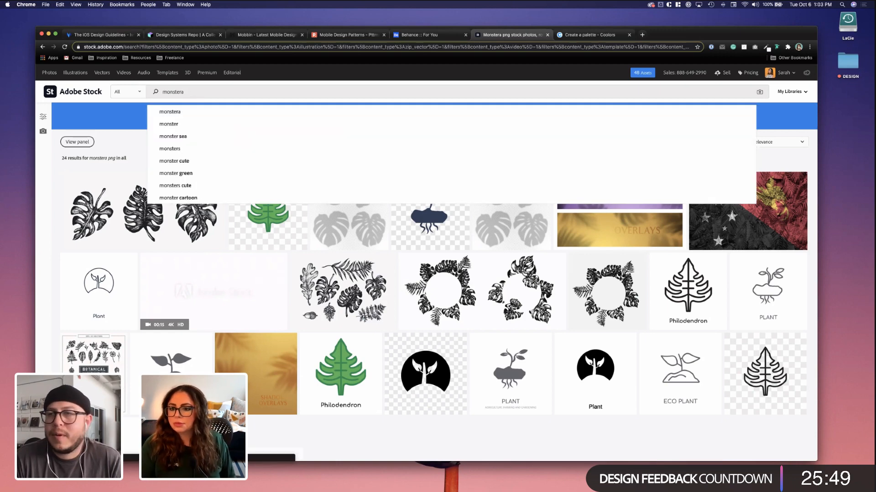
pyautogui.press('Return')
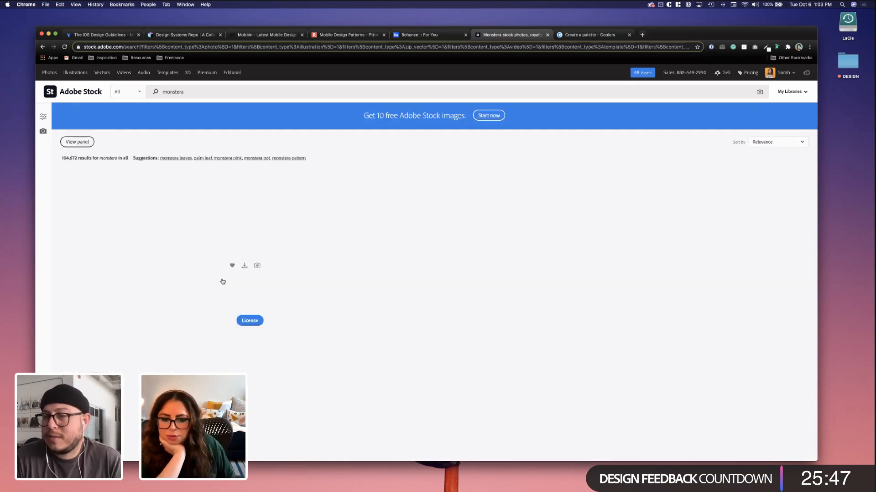
# Browse the monstera results and license the three-panel monstera leaves image on pink backgrounds with the standard license
pyautogui.scroll(-1, 239, 293)
pyautogui.scroll(-3, 238, 293)
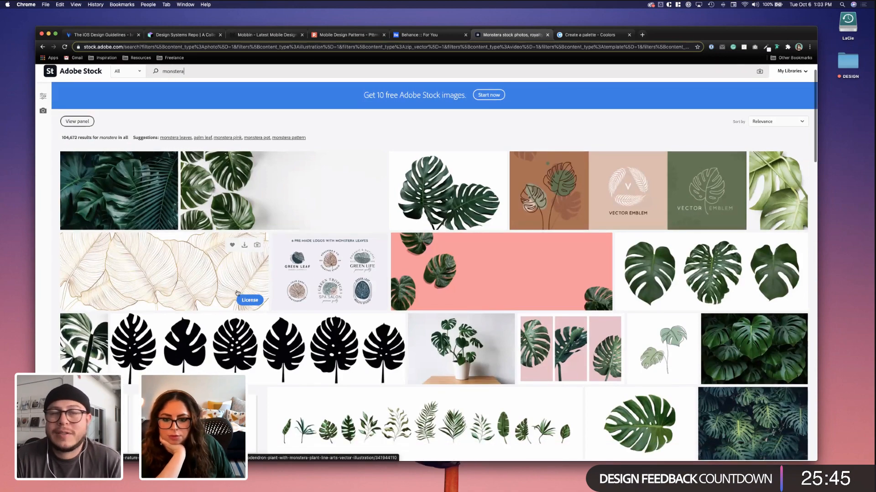
pyautogui.scroll(-10, 237, 293)
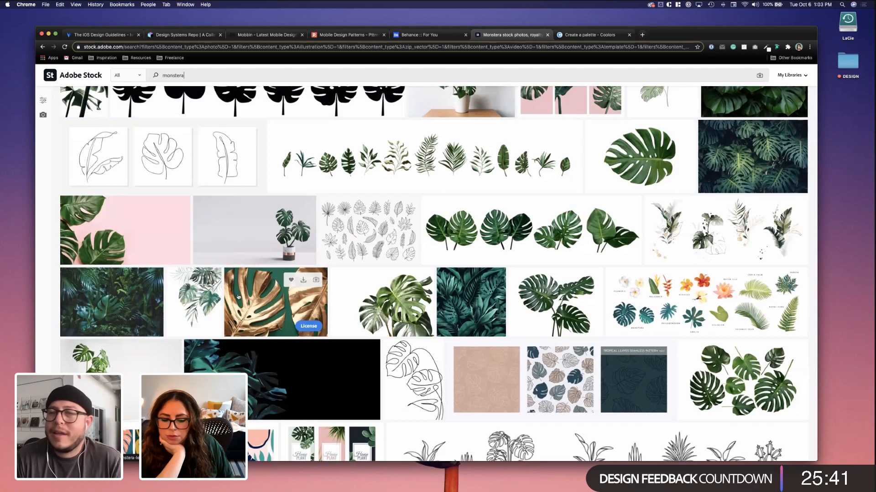
pyautogui.scroll(-4, 237, 295)
pyautogui.scroll(-12, 237, 298)
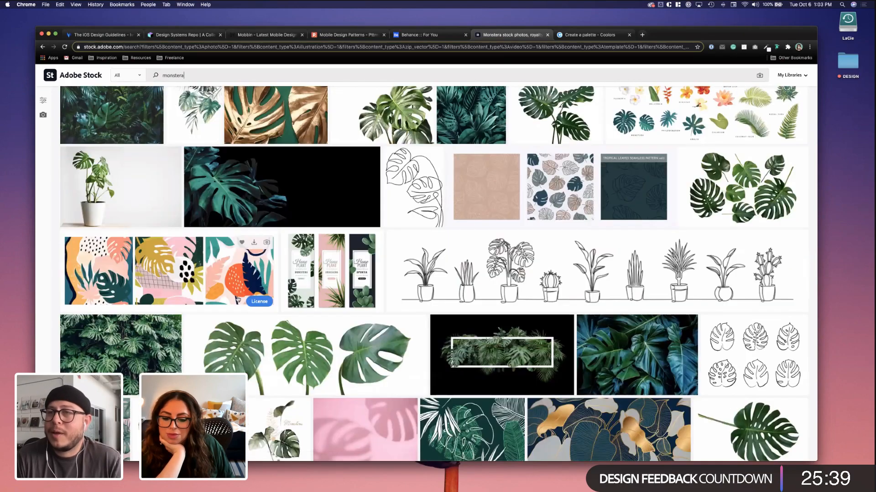
pyautogui.scroll(-2, 237, 299)
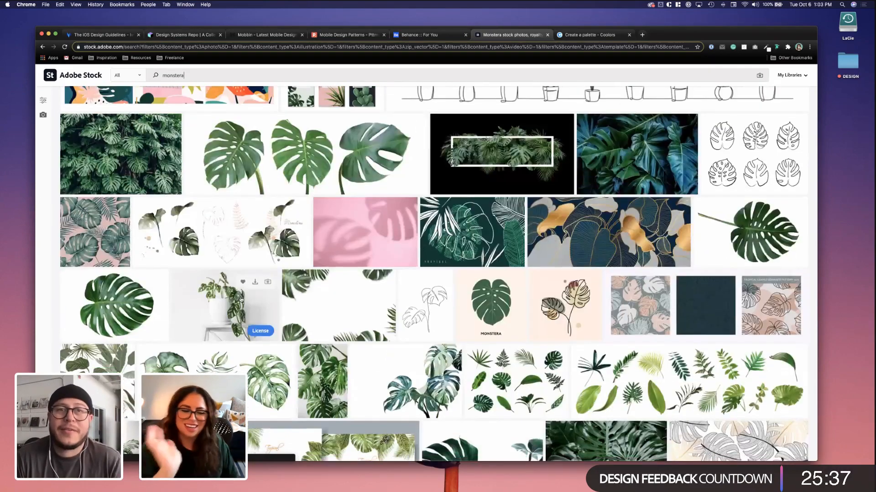
pyautogui.scroll(-15, 267, 301)
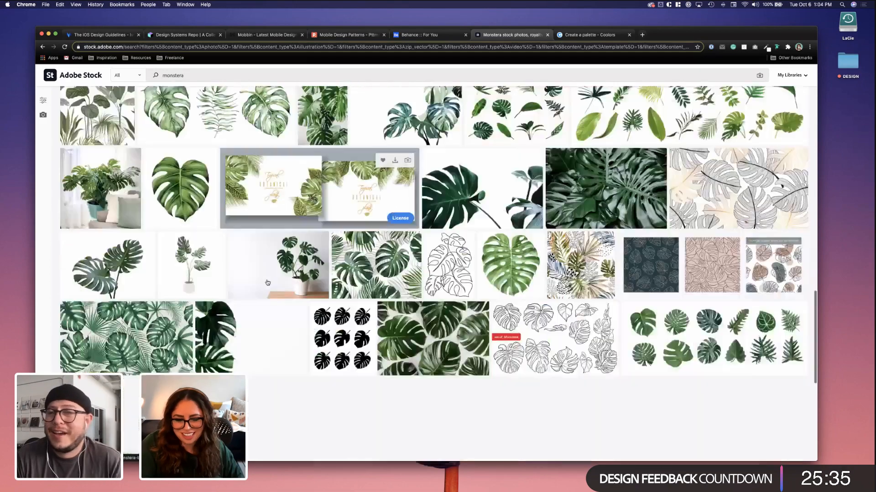
pyautogui.scroll(-6, 268, 282)
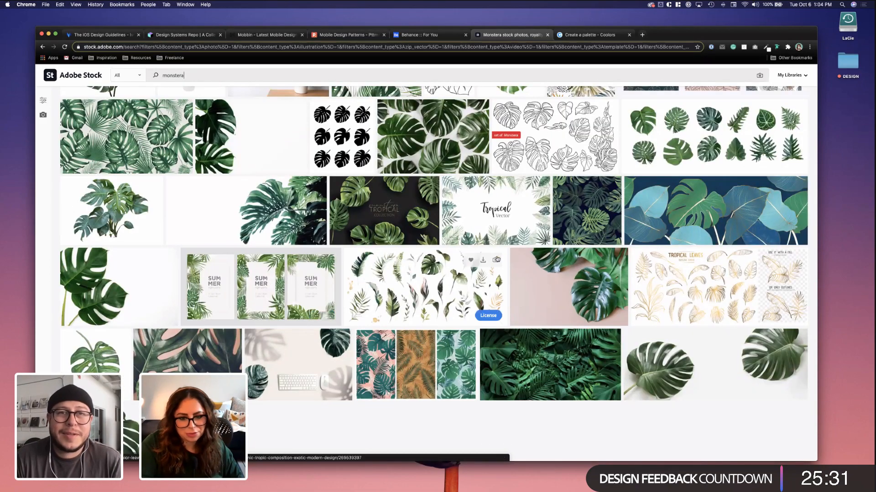
pyautogui.scroll(-10, 531, 268)
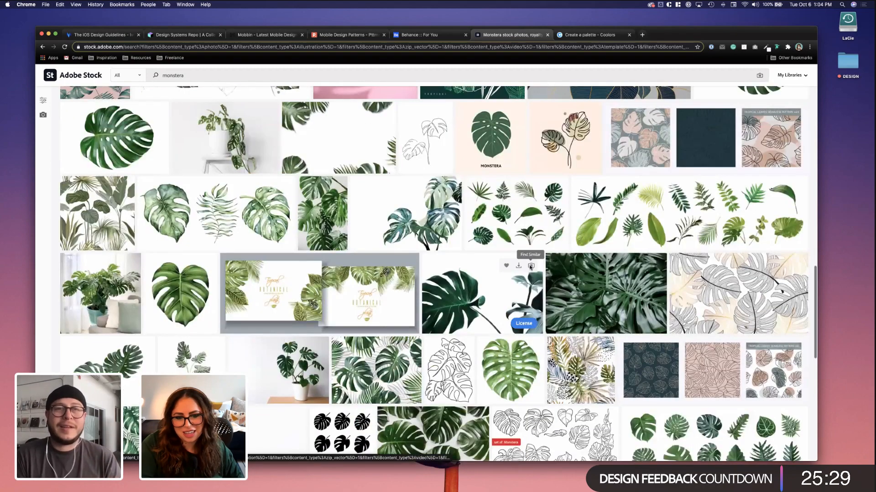
pyautogui.scroll(20, 530, 269)
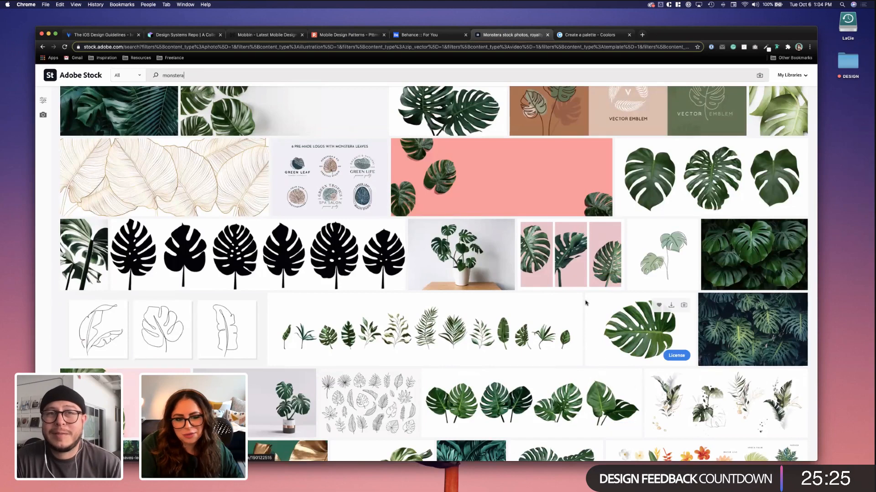
pyautogui.scroll(-1, 547, 205)
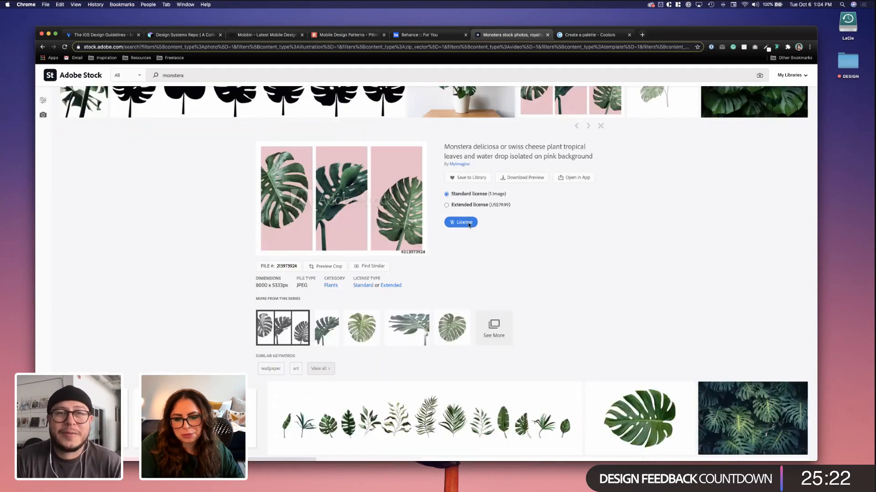
pyautogui.click(469, 224)
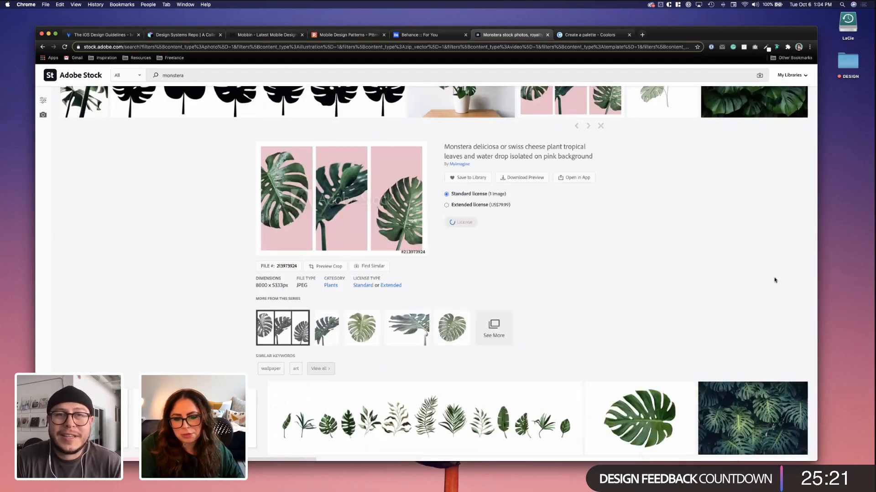
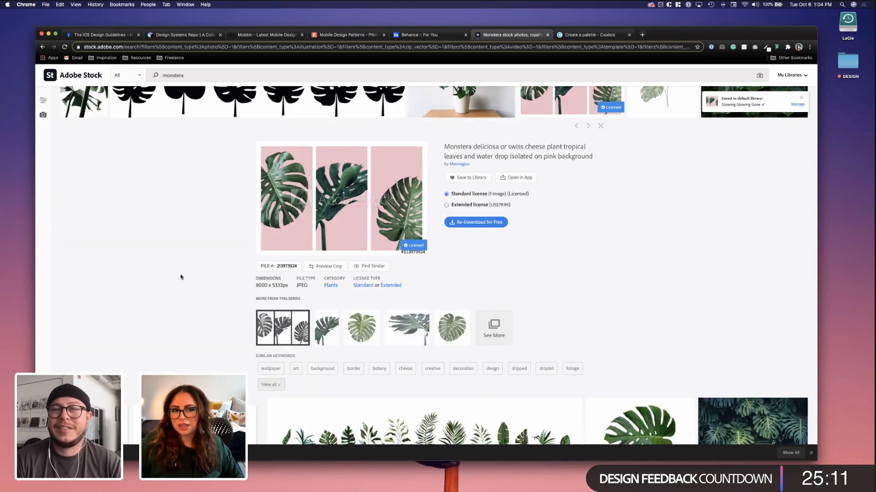
# Switch to Adobe XD and scale the placed monstera image down to about 415 px wide beside the phone artboards
pyautogui.hotkey('ctrl', 'Left')
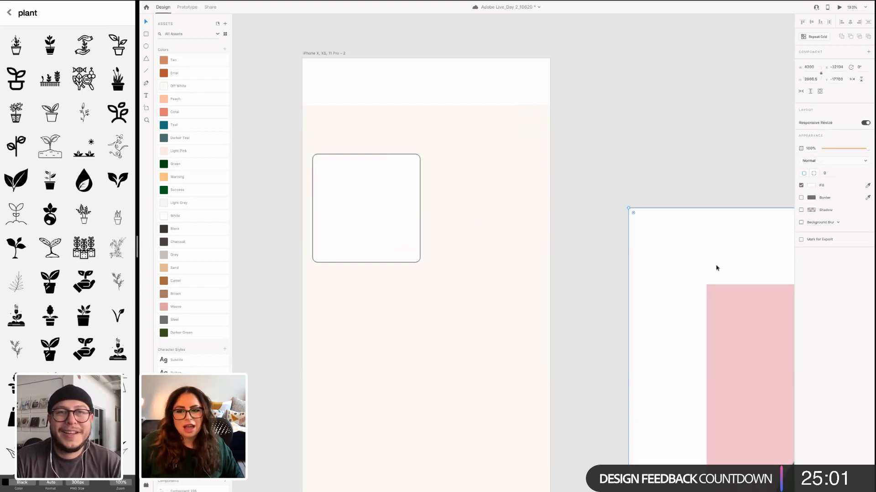
pyautogui.scroll(-10, 367, 309)
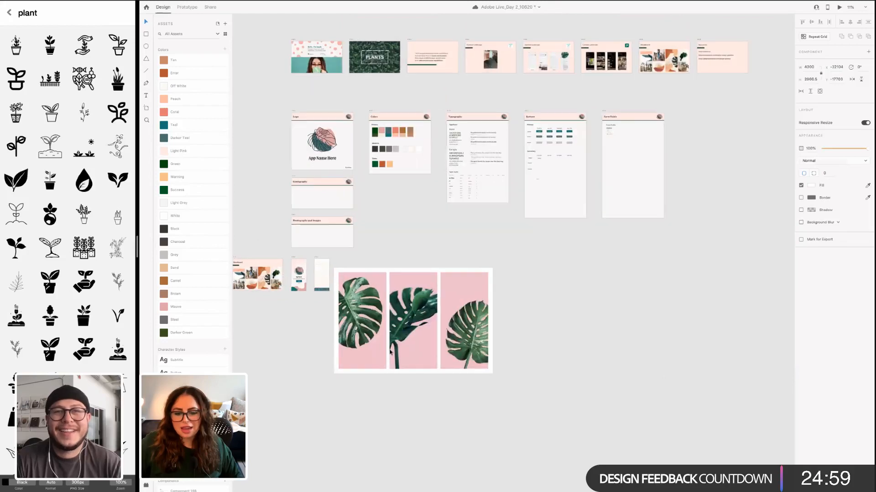
pyautogui.scroll(3, 405, 385)
pyautogui.hscroll(-1, 393, 388)
pyautogui.hscroll(-1, 393, 388)
pyautogui.scroll(3, 358, 387)
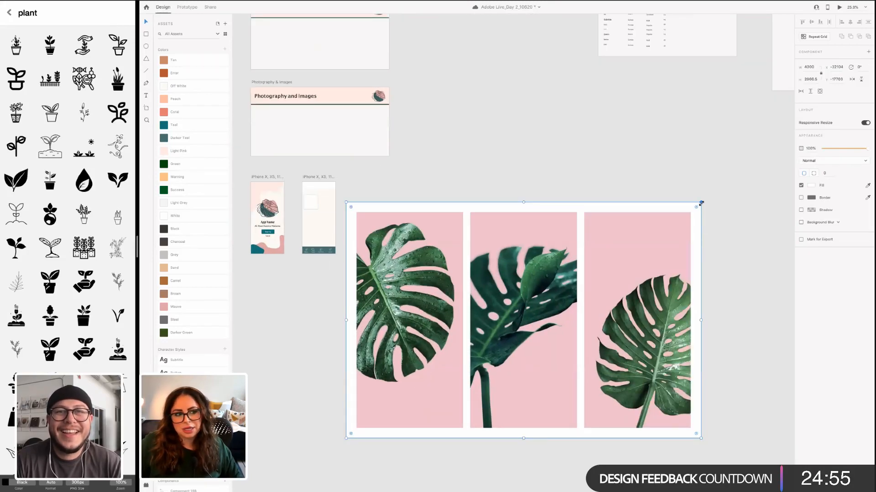
pyautogui.moveTo(603, 236); pyautogui.dragTo(367, 214)
# Move the monstera image onto the second phone artboard, just below the rounded card
pyautogui.scroll(5, 440, 272)
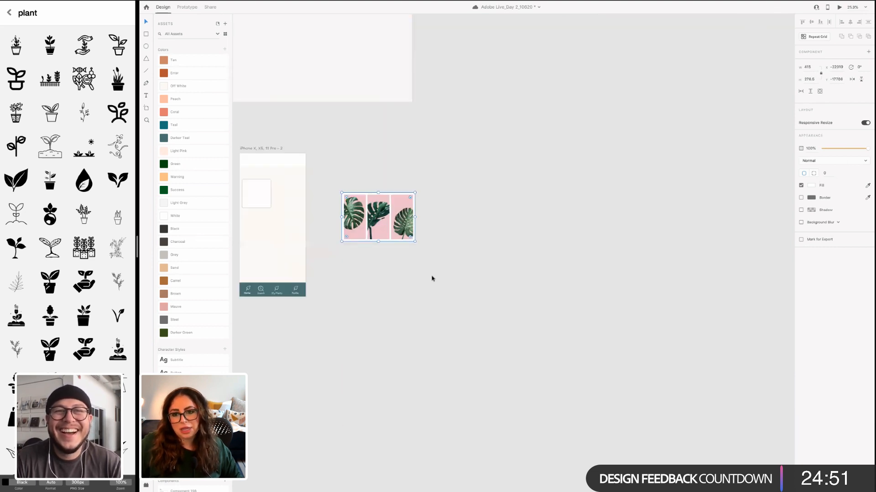
pyautogui.hscroll(-3, 418, 397)
pyautogui.hscroll(-2, 456, 397)
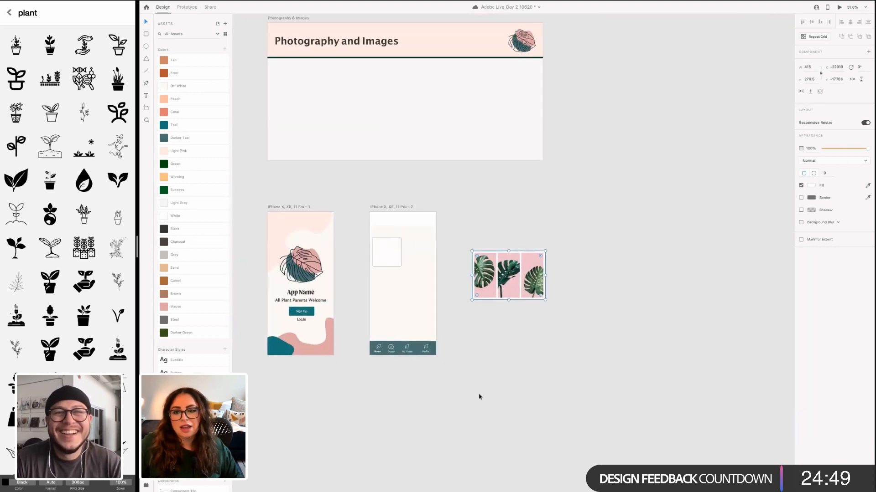
pyautogui.hscroll(-2, 486, 386)
pyautogui.scroll(3, 487, 384)
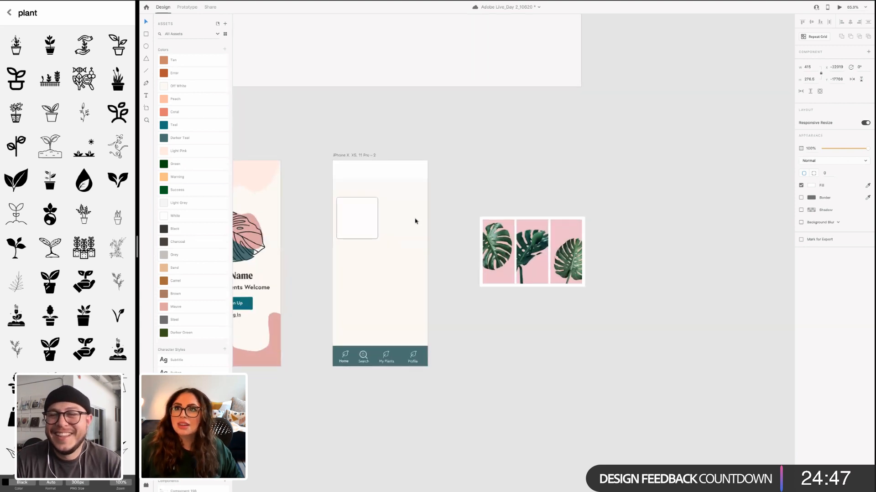
pyautogui.scroll(2, 563, 288)
pyautogui.hscroll(-3, 569, 291)
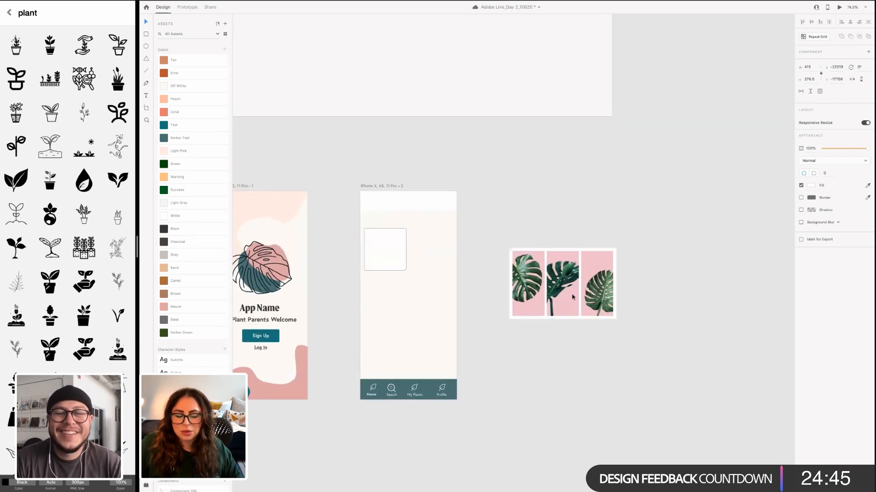
pyautogui.scroll(5, 571, 296)
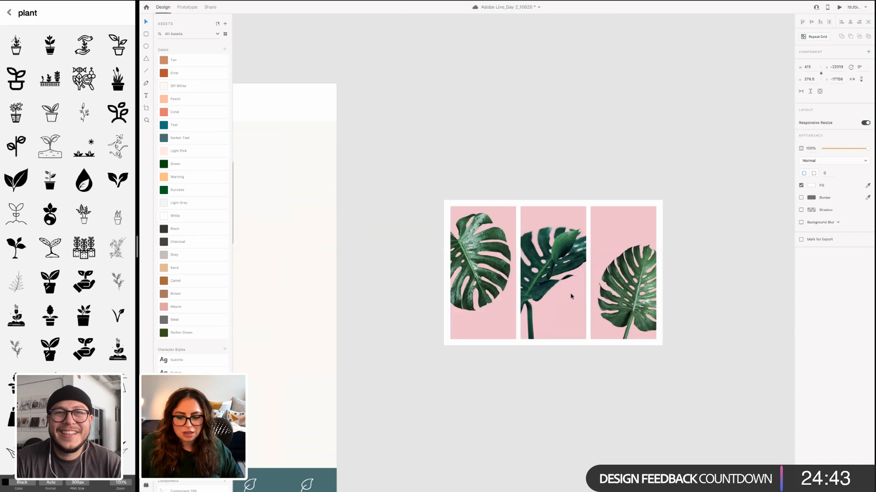
pyautogui.hscroll(-3, 557, 297)
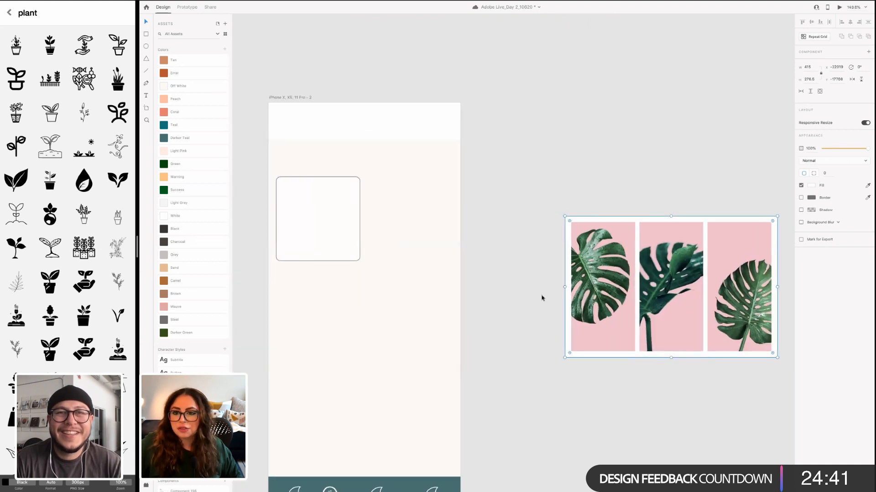
pyautogui.moveTo(615, 299); pyautogui.dragTo(373, 299)
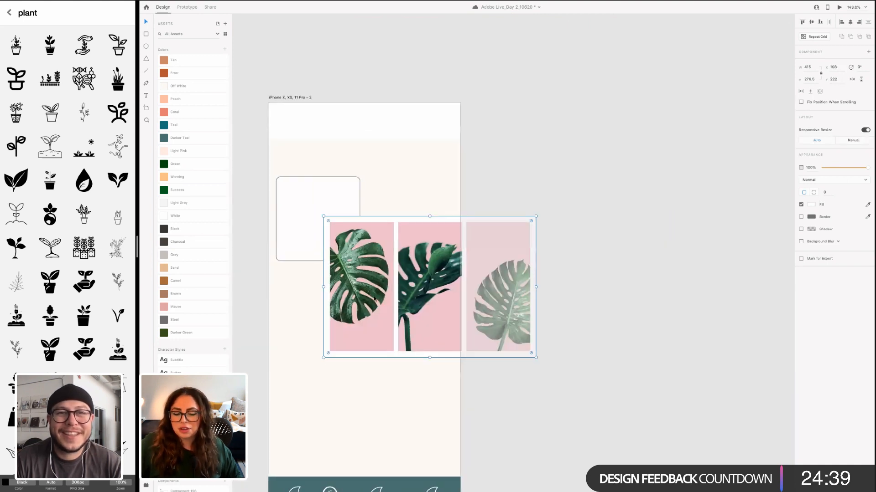
pyautogui.moveTo(319, 310); pyautogui.dragTo(325, 323)
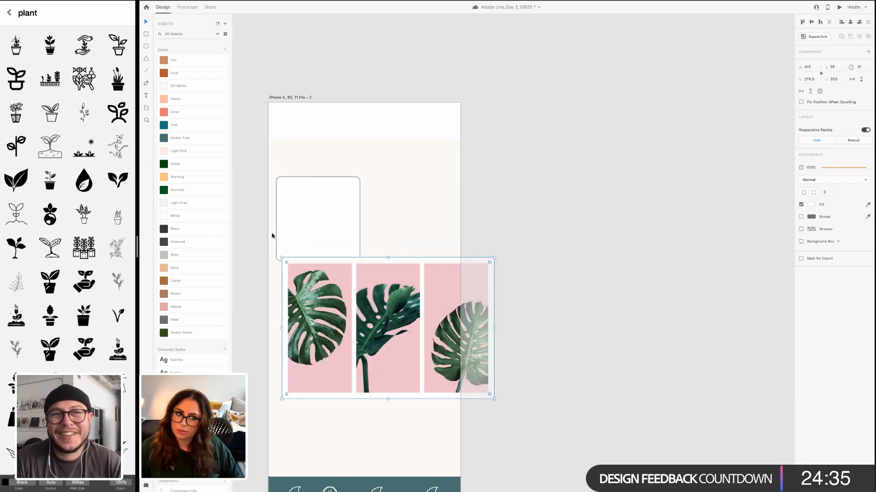
# Paste the monstera image's appearance onto the card, and delete the loose image below it
pyautogui.click(312, 235)
pyautogui.rightClick(312, 233)
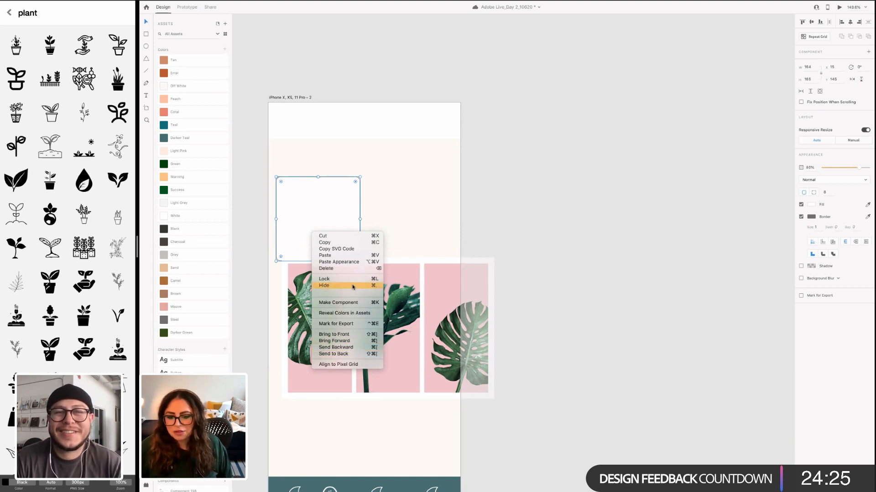
pyautogui.click(339, 262)
pyautogui.click(399, 365)
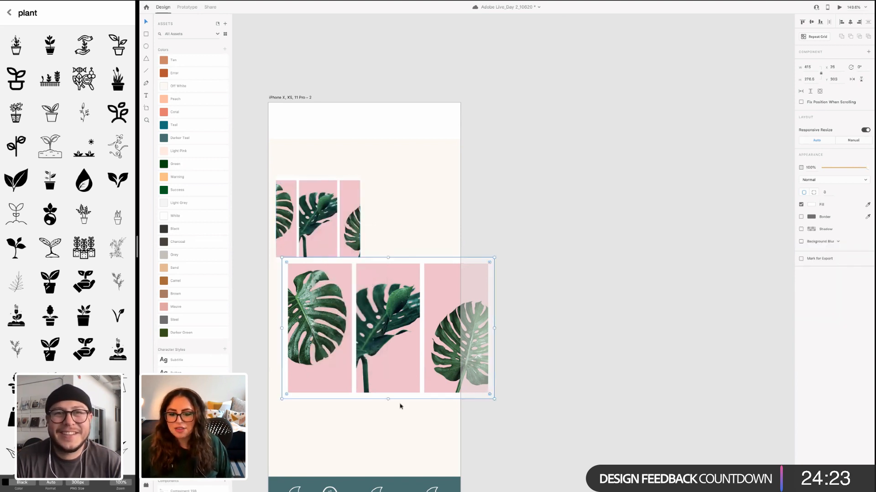
pyautogui.press('Delete')
# Enlarge the monstera image inside the card and reposition it so its first leaf panel spans the card's width
pyautogui.click(343, 219)
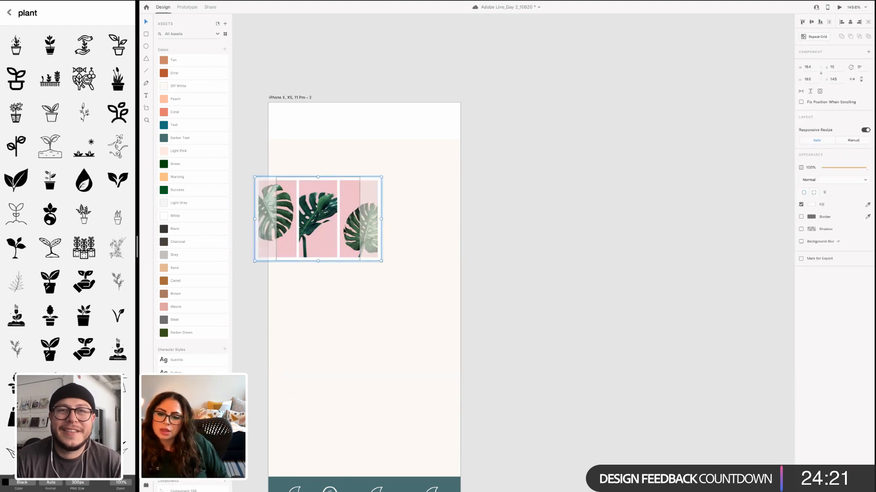
pyautogui.moveTo(282, 221); pyautogui.dragTo(226, 211)
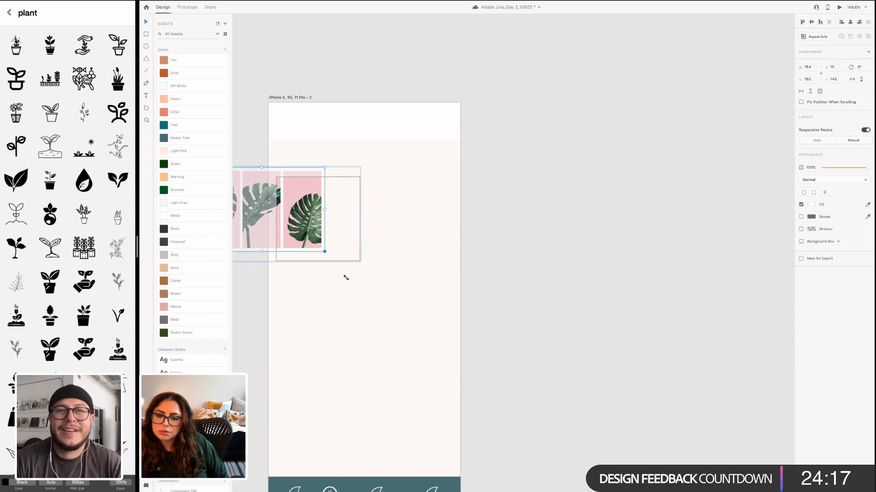
pyautogui.moveTo(345, 277); pyautogui.dragTo(375, 285)
pyautogui.moveTo(377, 286); pyautogui.dragTo(392, 283)
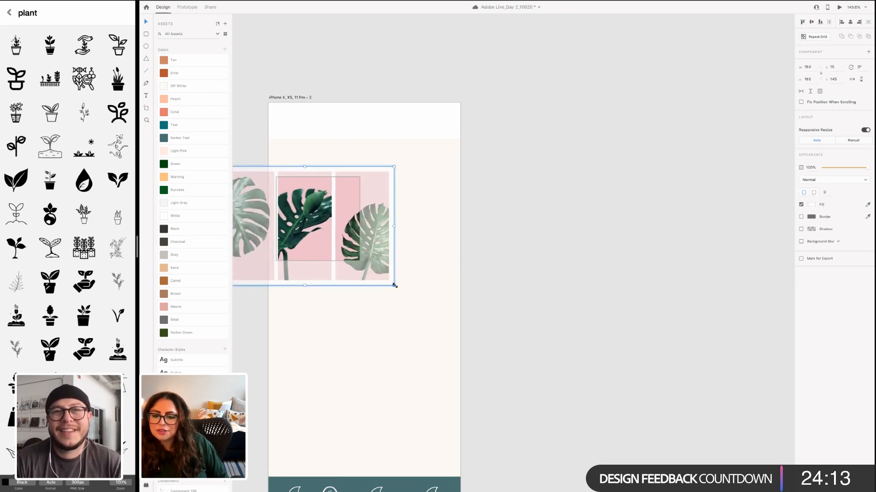
pyautogui.moveTo(435, 320); pyautogui.dragTo(435, 314)
pyautogui.moveTo(323, 211); pyautogui.dragTo(397, 214)
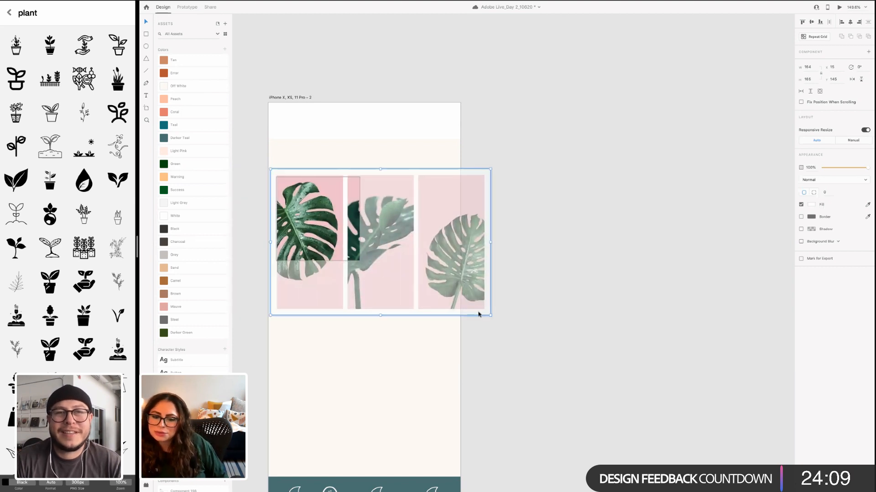
pyautogui.moveTo(515, 327); pyautogui.dragTo(542, 350)
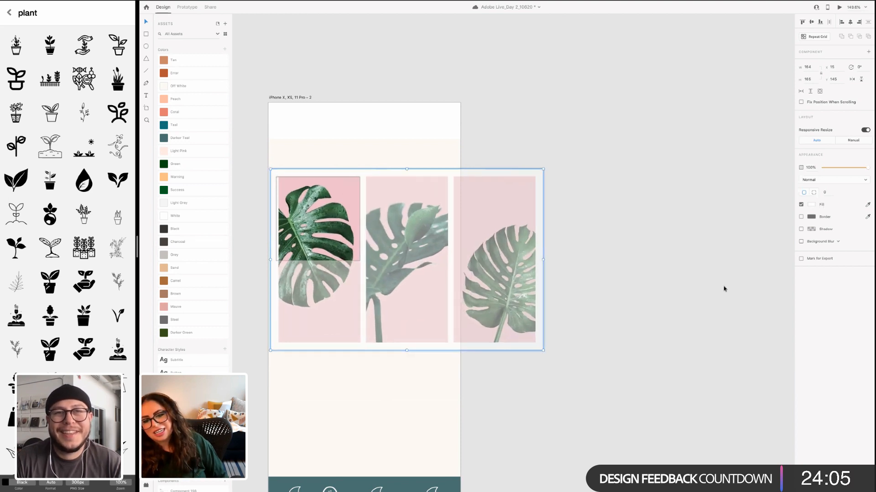
# Shift the image upward inside the card so the lower part of the first leaf fills the square, and finish editing the fill
pyautogui.click(723, 289)
pyautogui.click(330, 236)
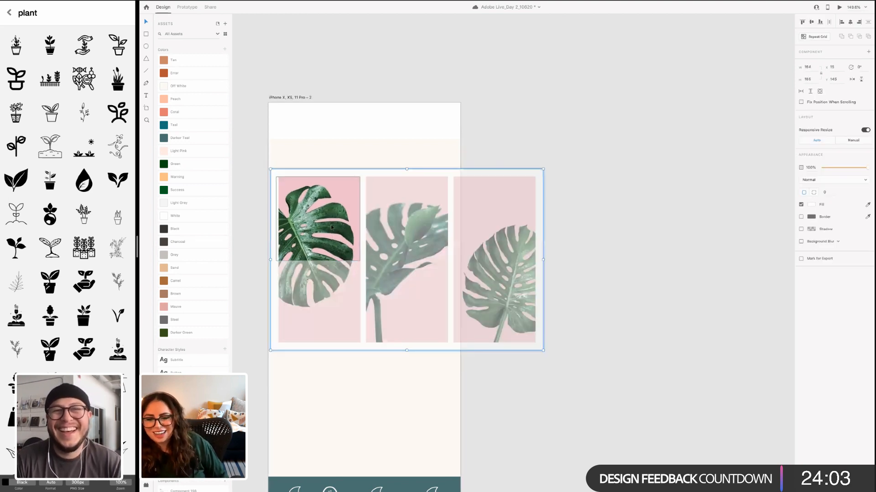
pyautogui.moveTo(329, 236); pyautogui.dragTo(323, 206)
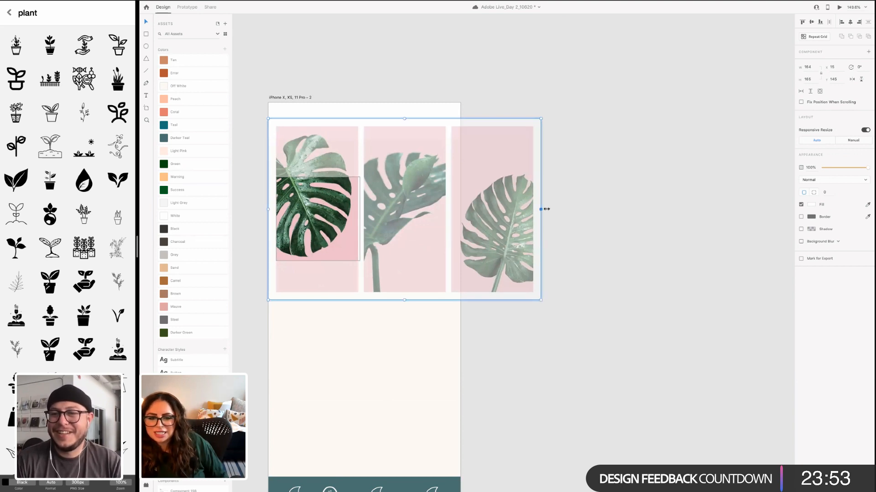
pyautogui.moveTo(545, 209); pyautogui.dragTo(549, 209)
pyautogui.press('Delete')
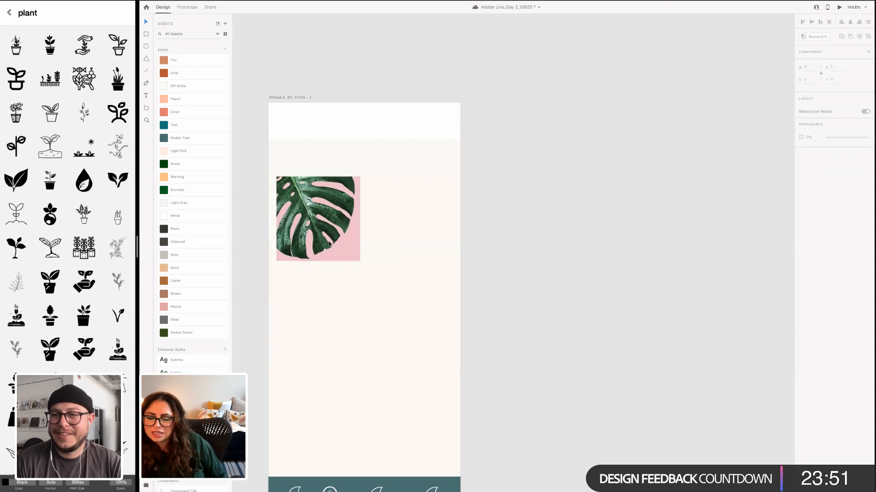
# Round the monstera card's corners to a radius of 8 and move the card to about X 27, Y 131
pyautogui.click(307, 248)
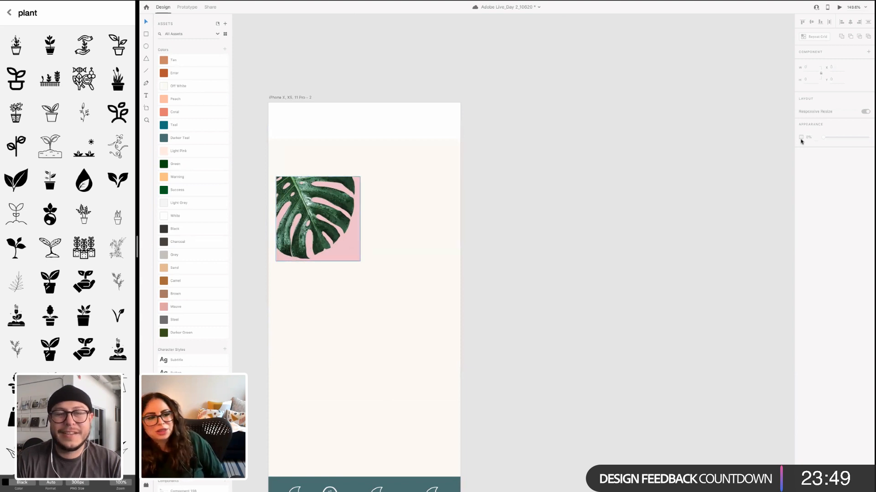
pyautogui.click(824, 193)
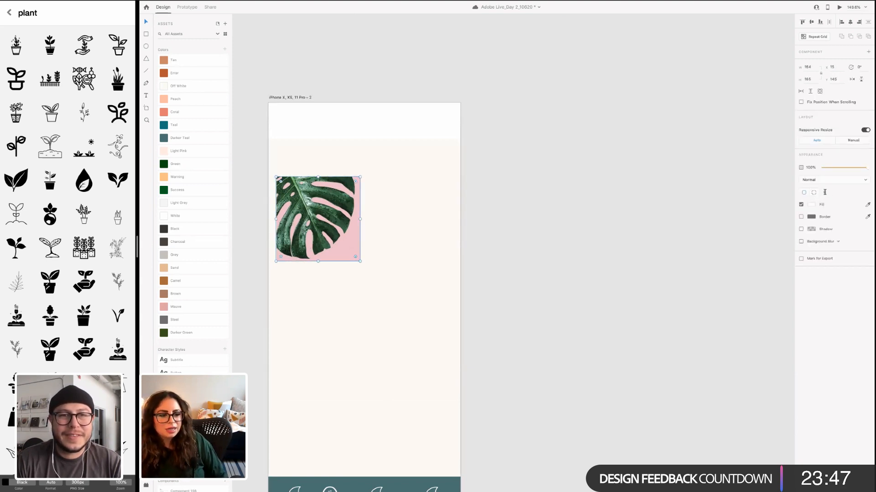
pyautogui.write('8')
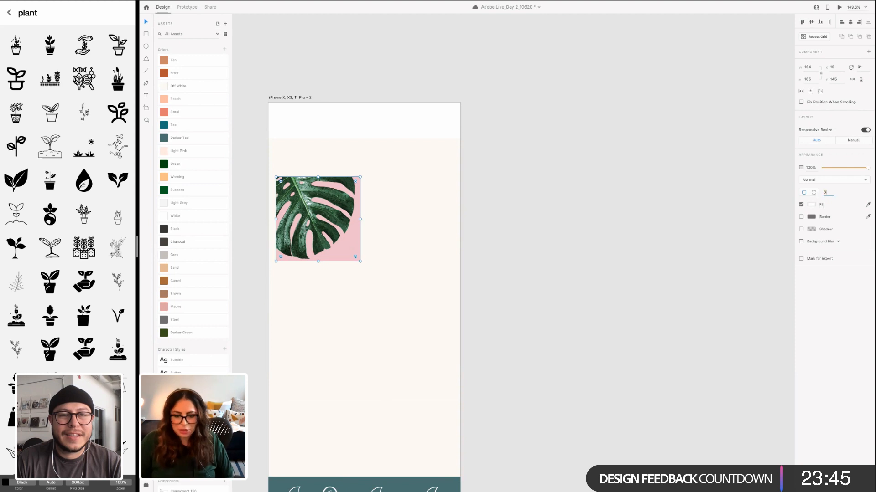
pyautogui.press('Return')
pyautogui.click(304, 199)
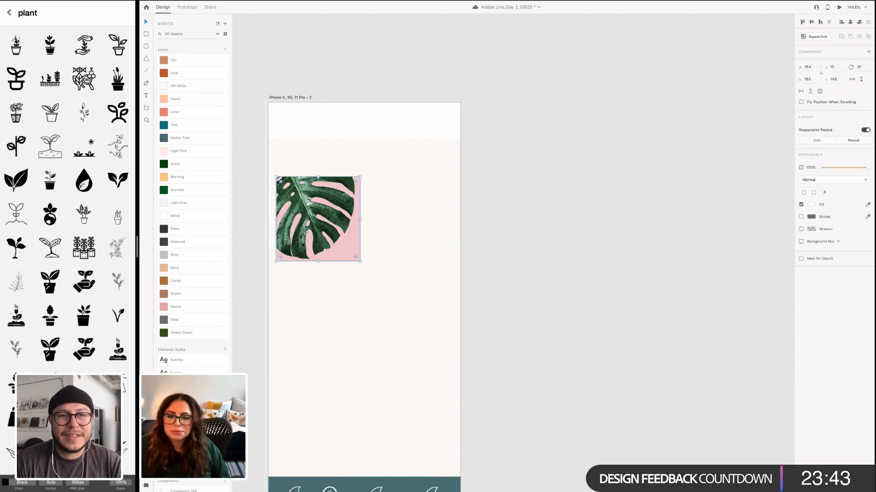
pyautogui.moveTo(309, 231); pyautogui.dragTo(337, 236)
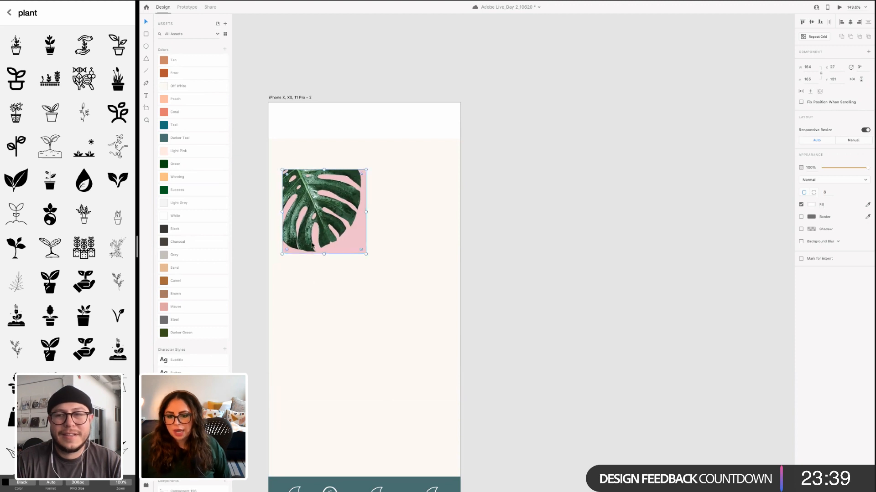
pyautogui.click(315, 281)
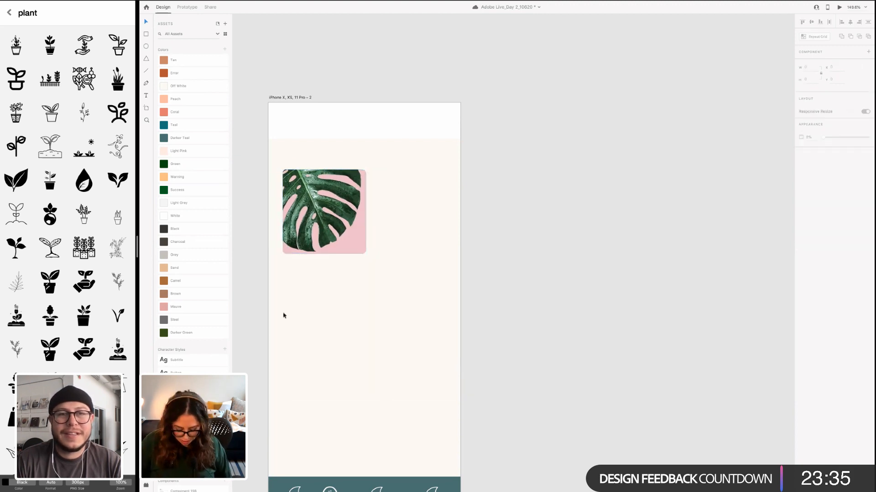
pyautogui.click(292, 267)
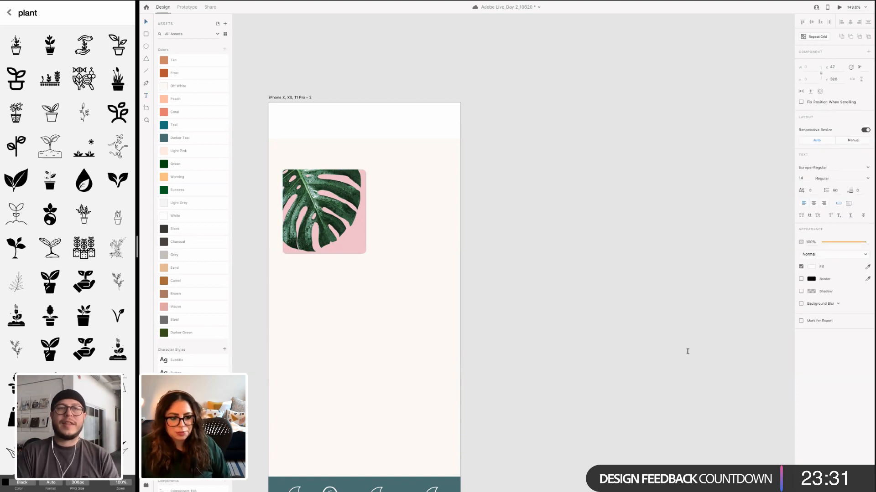
pyautogui.click(811, 267)
pyautogui.click(745, 303)
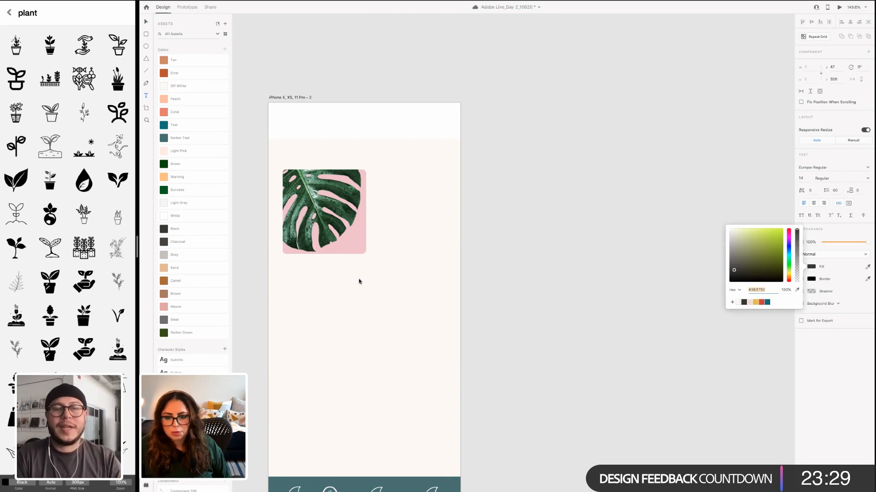
pyautogui.click(297, 265)
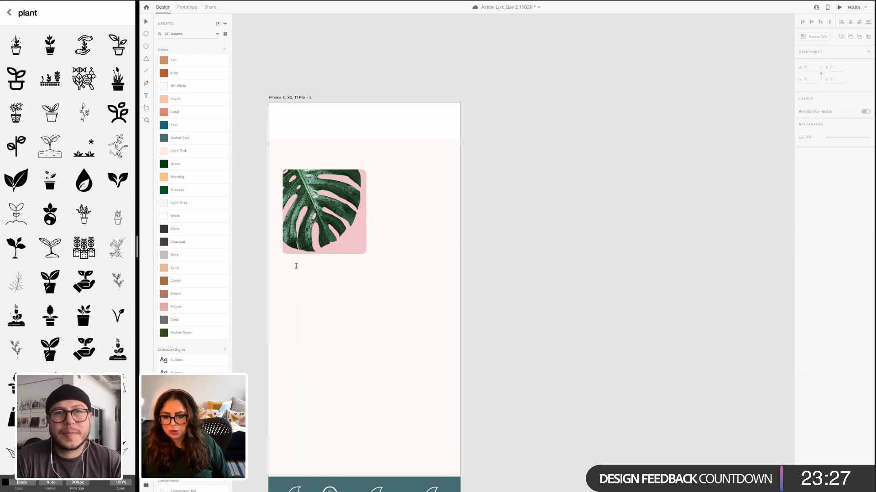
pyautogui.press('Escape')
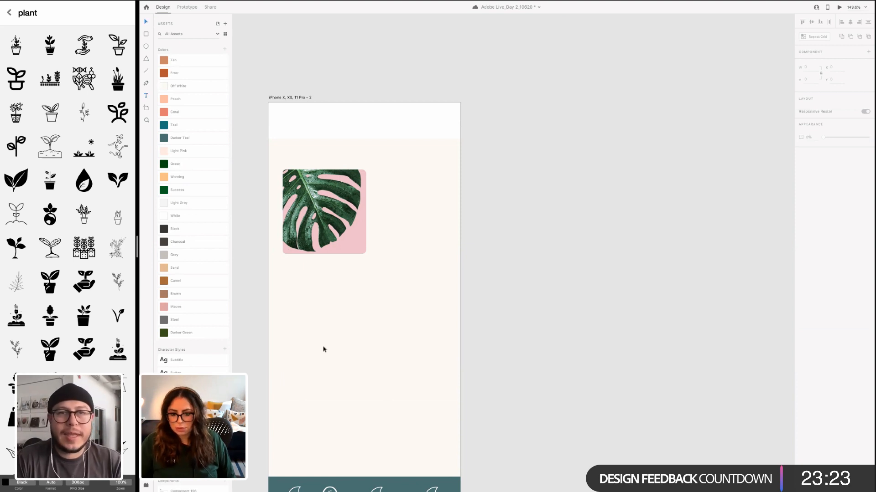
# Start a point text label with "S" below the monstera card and fill it with the dark charcoal swatch
pyautogui.click(326, 209)
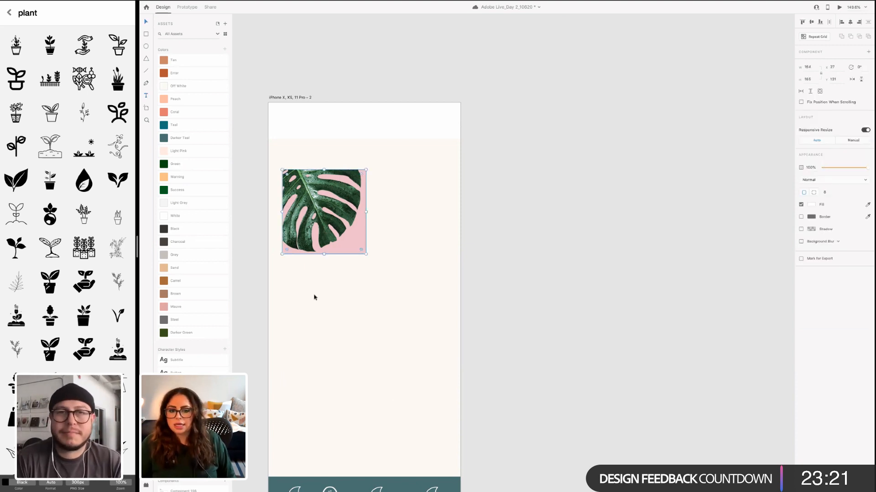
pyautogui.press('t')
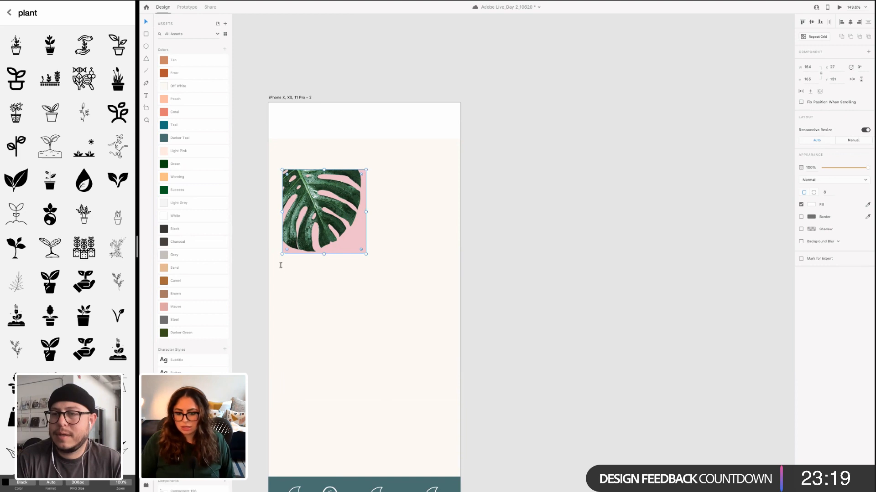
pyautogui.click(294, 278)
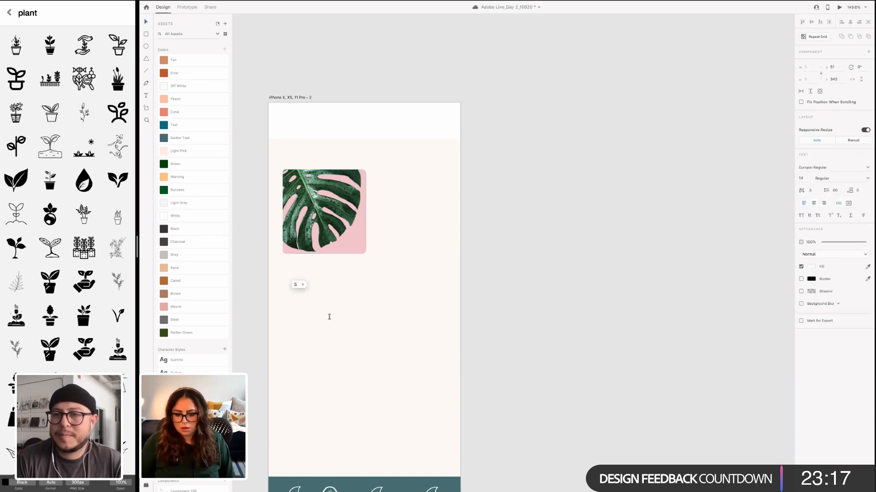
pyautogui.scroll(5, 312, 285)
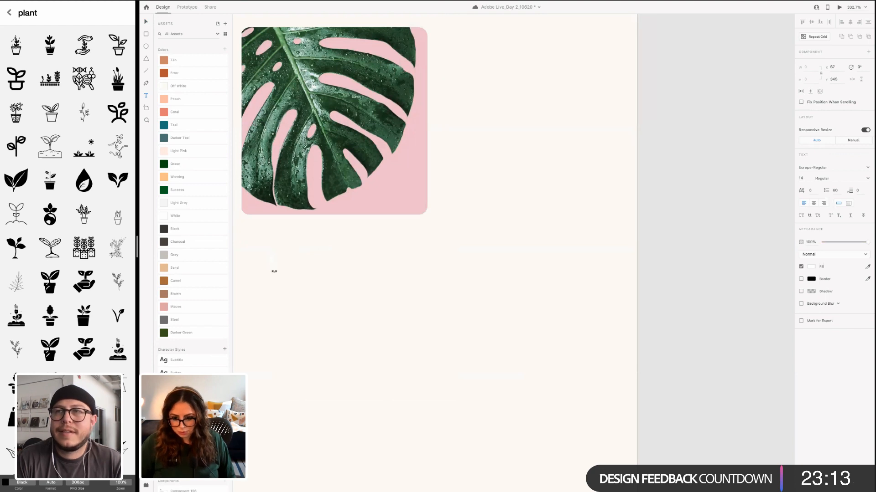
pyautogui.click(273, 269)
pyautogui.click(810, 267)
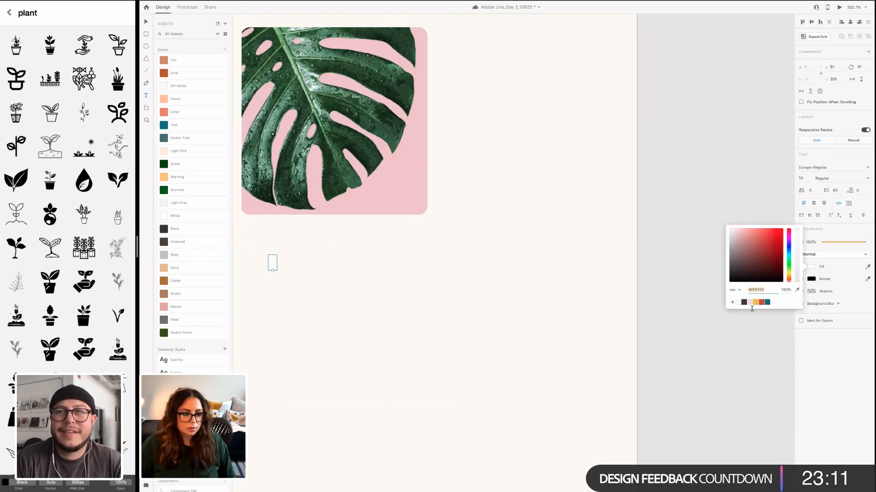
pyautogui.click(743, 303)
pyautogui.click(318, 261)
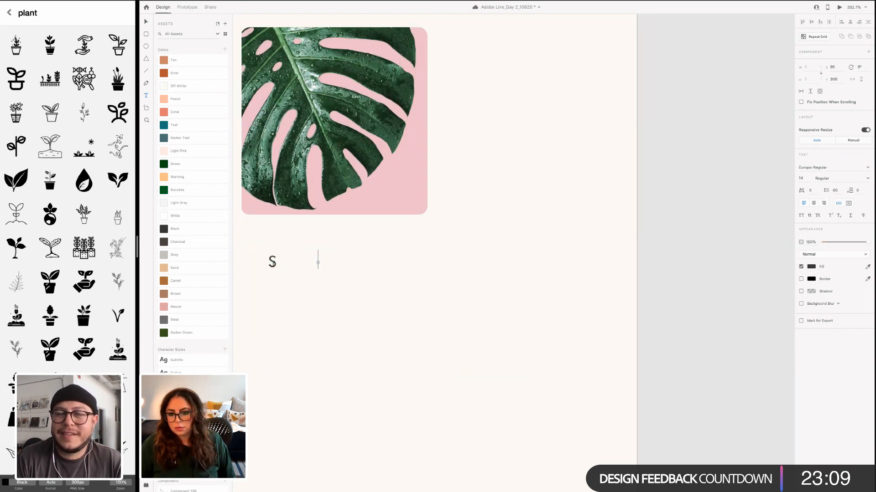
# Complete the label below the card so it reads "Swiss Cheese Plant"
pyautogui.click(273, 268)
pyautogui.doubleClick(273, 262)
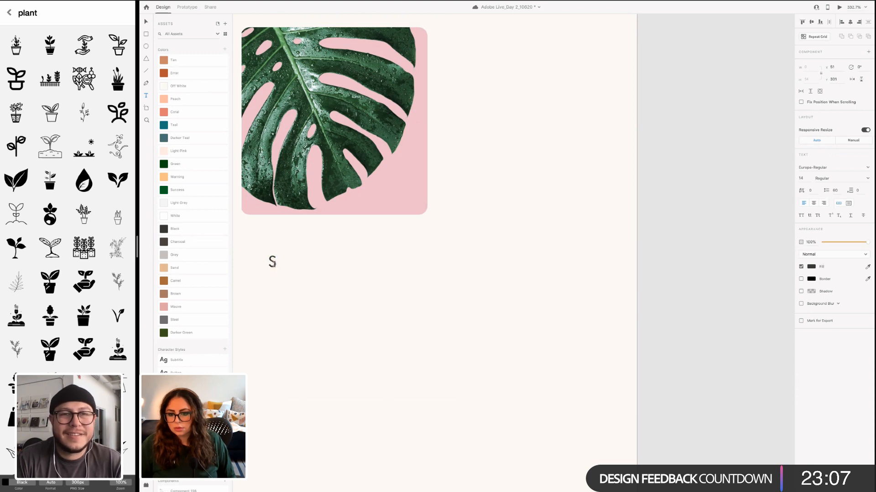
pyautogui.write('Swiwi')
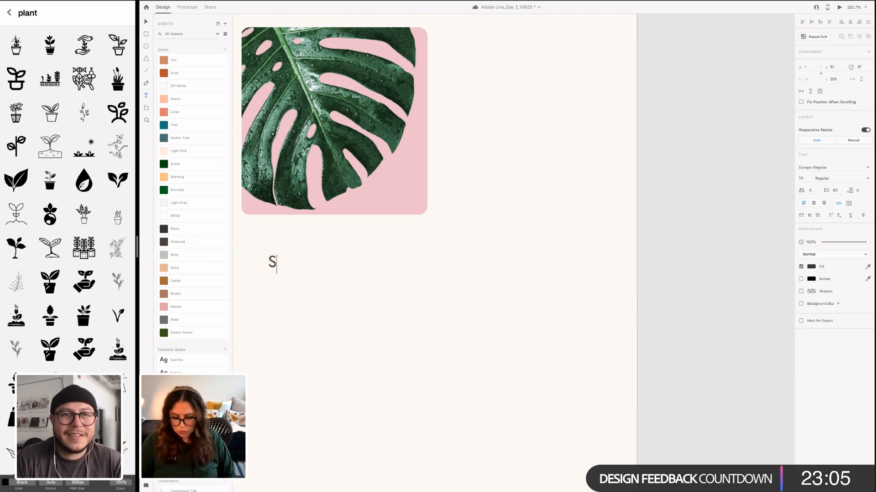
pyautogui.press('BackSpace')
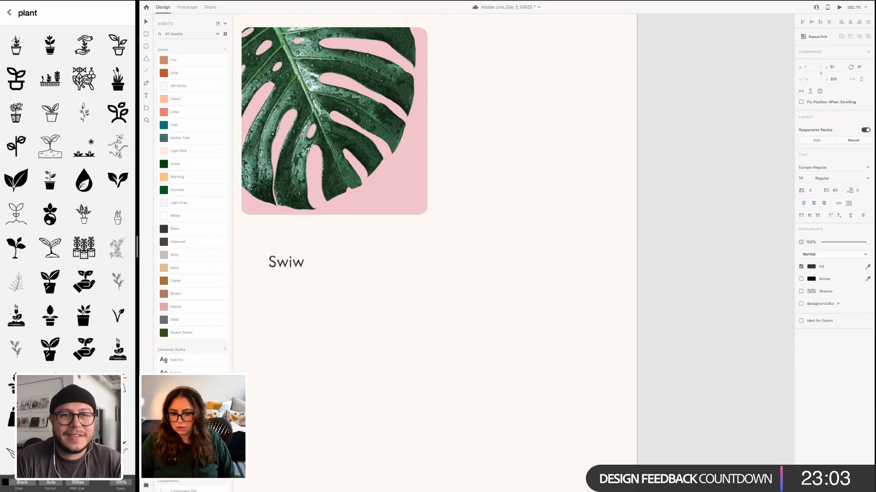
pyautogui.press('BackSpace')
pyautogui.write('ss cheese Pl')
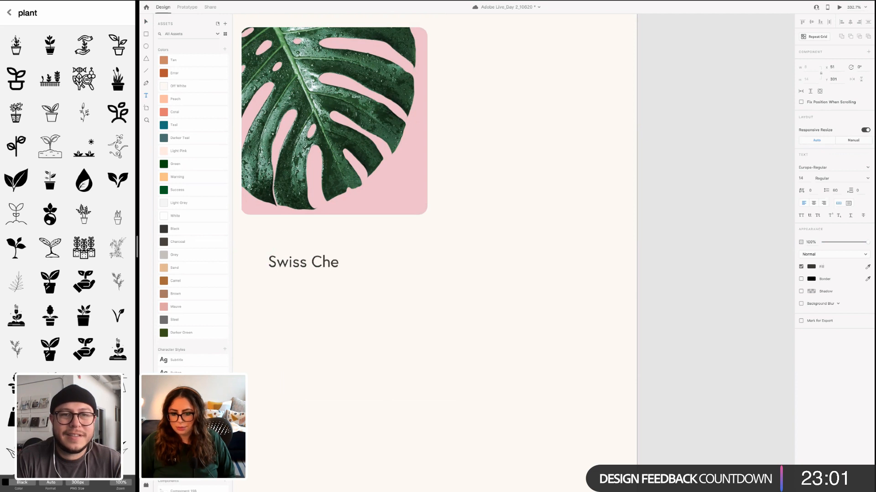
pyautogui.write('a')
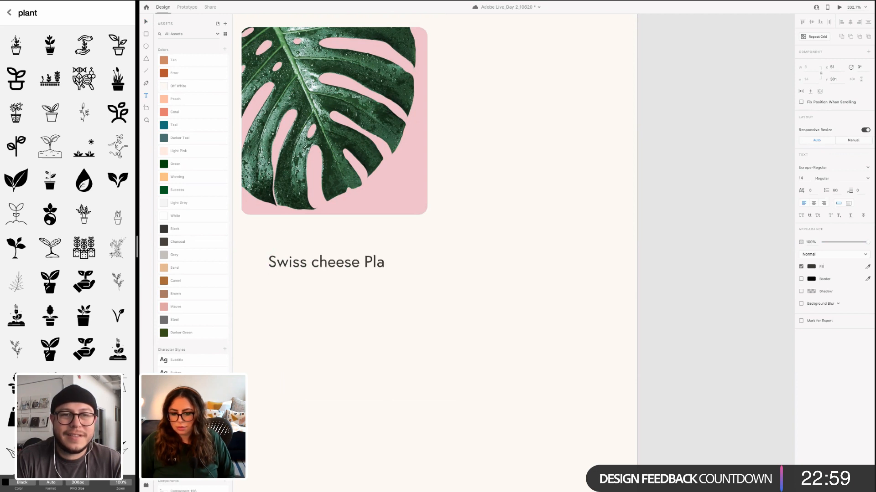
pyautogui.write('ntlan')
pyautogui.press('BackSpace')
pyautogui.press('BackSpace')
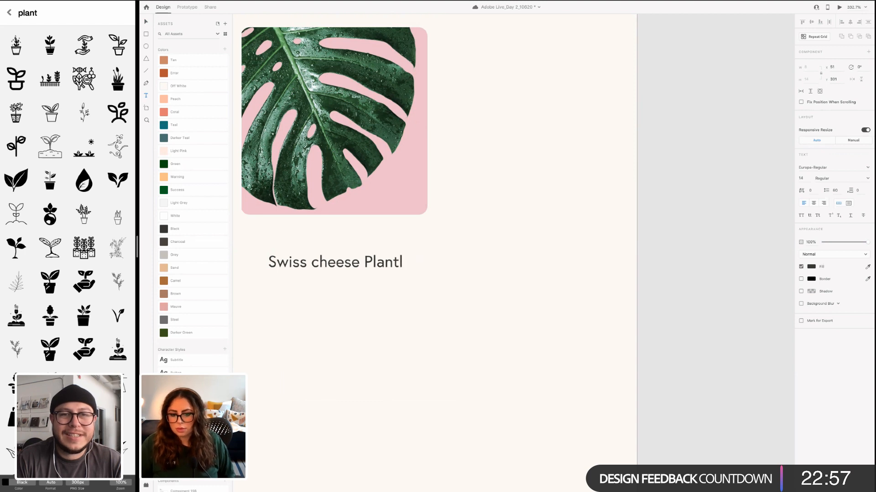
pyautogui.click(322, 262)
pyautogui.press('BackSpace')
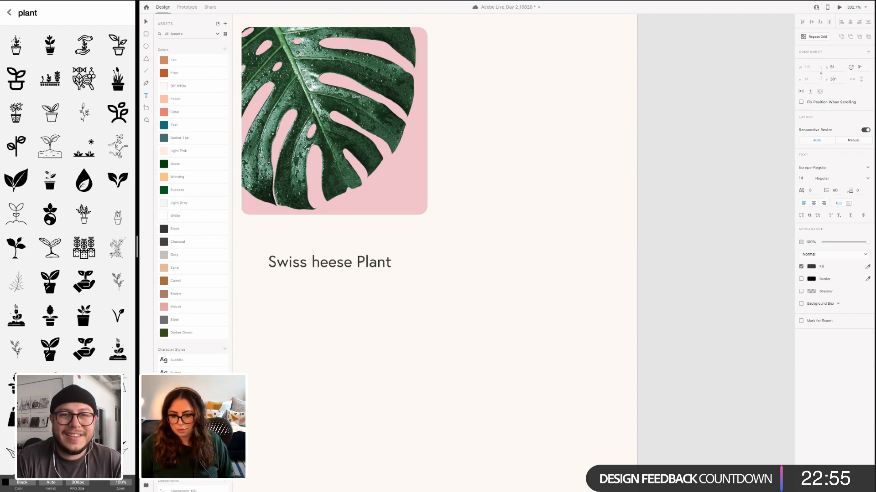
pyautogui.write('C')
pyautogui.press('Escape')
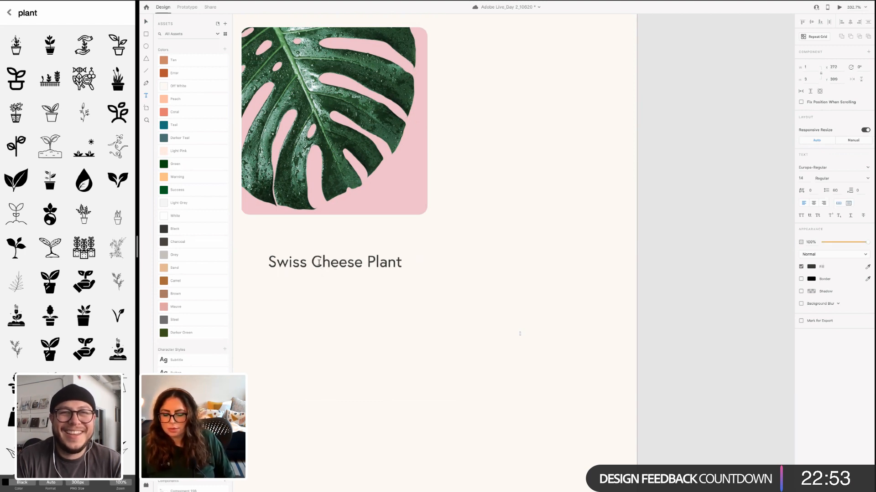
# Move the "Swiss Cheese Plant" label up and closer beneath the monstera card, to about X 33, Y 312
pyautogui.scroll(-3, 366, 267)
pyautogui.scroll(1, 366, 267)
pyautogui.click(450, 271)
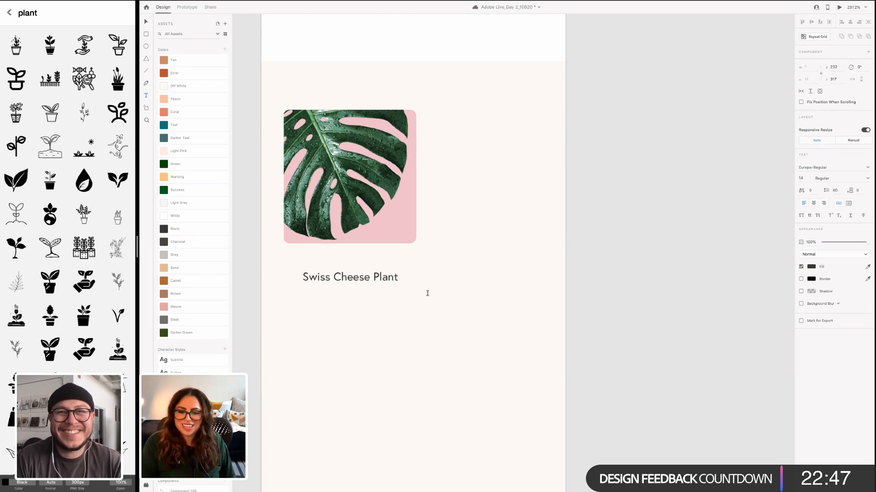
pyautogui.click(343, 283)
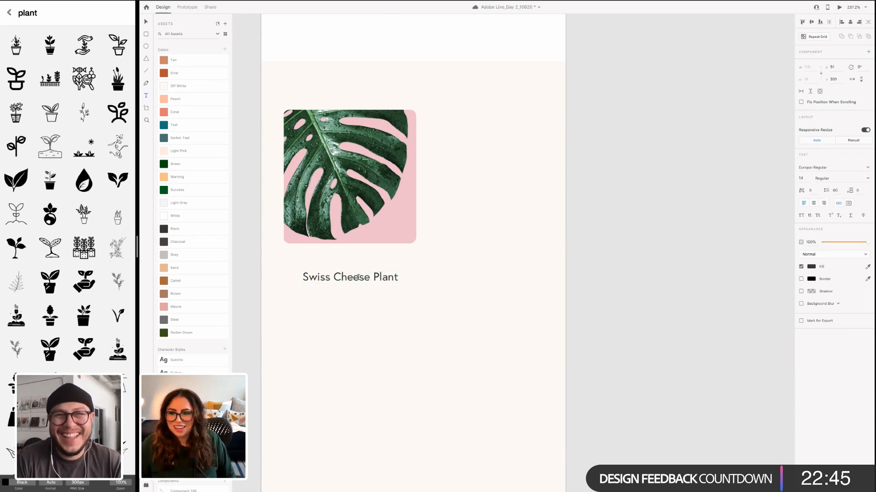
pyautogui.press('super+a')
pyautogui.press('Escape')
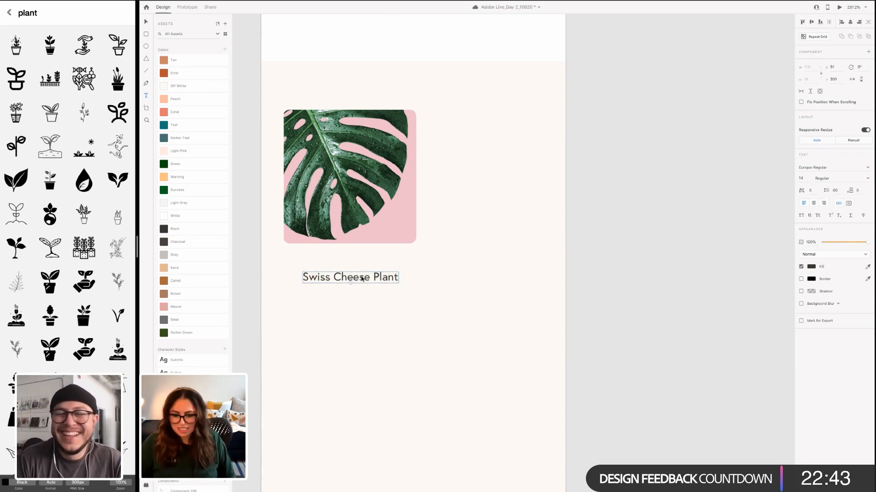
pyautogui.moveTo(356, 278)
pyautogui.mouseDown()
pyautogui.moveTo(343, 260)
pyautogui.moveTo(346, 270)
pyautogui.mouseUp()
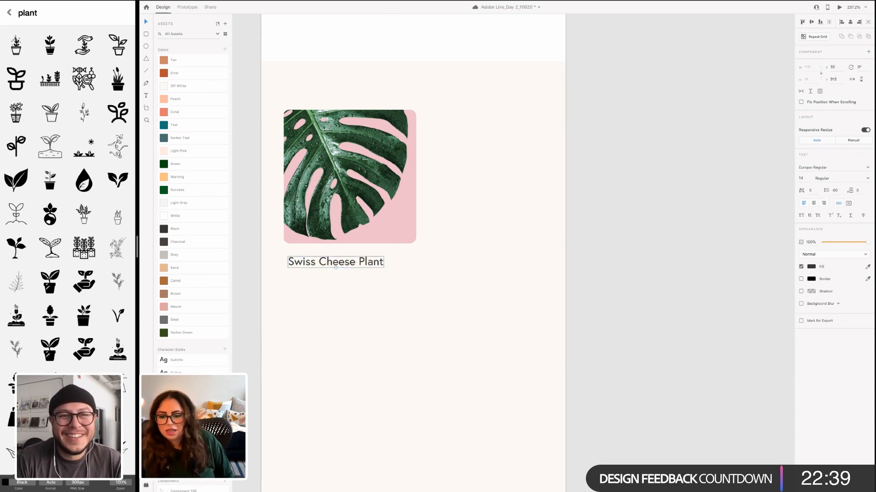
# Try the Subtitle character style and a font size of 18 on the plant label, and undo both changes
pyautogui.click(194, 360)
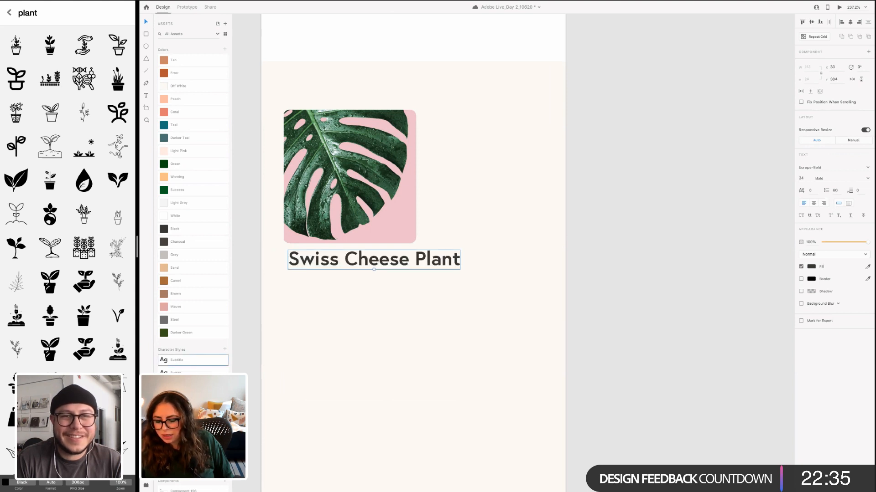
pyautogui.hotkey('ctrl', 'z')
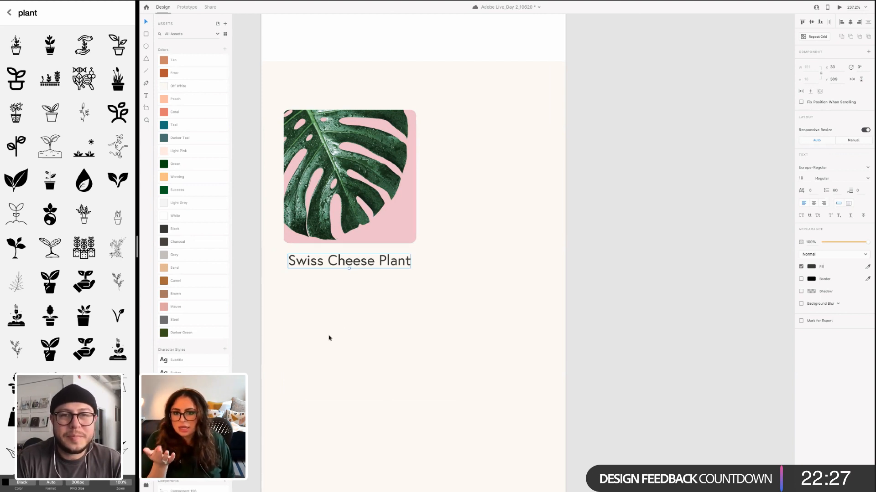
pyautogui.scroll(5, 327, 340)
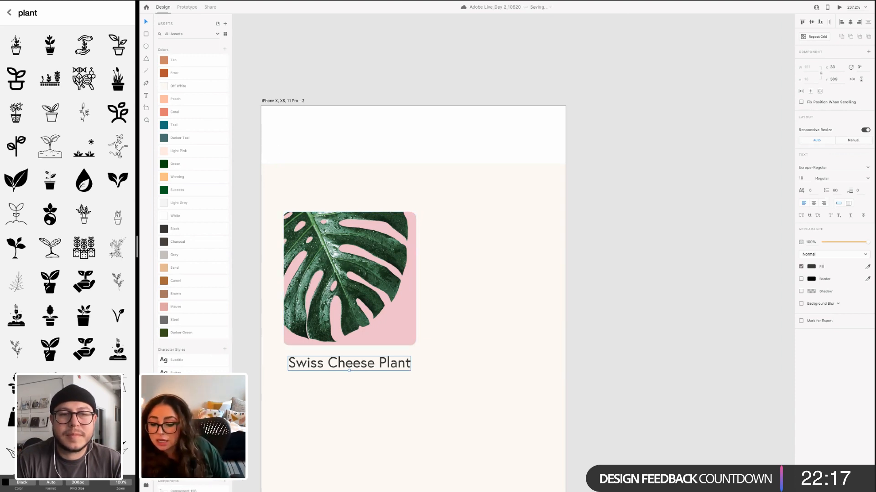
pyautogui.press('super+z')
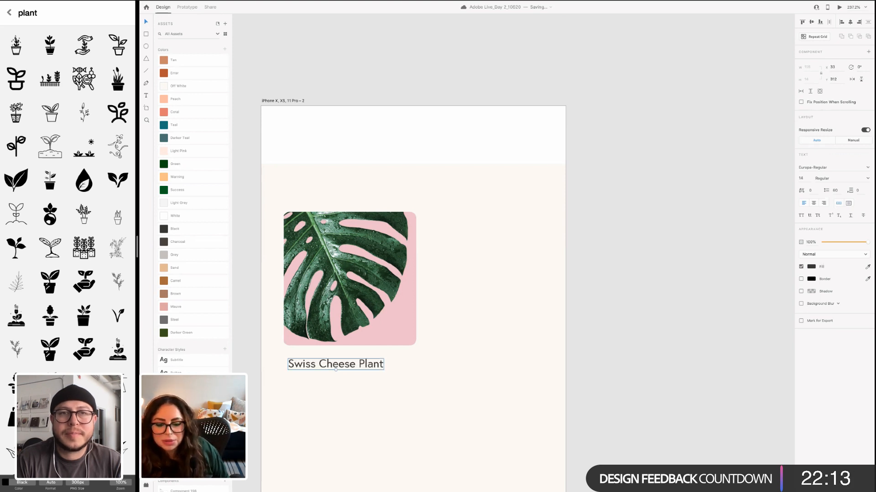
# Set the plant label's font size to 18 and its font to Europa-Bold
pyautogui.press('super+shift+period')
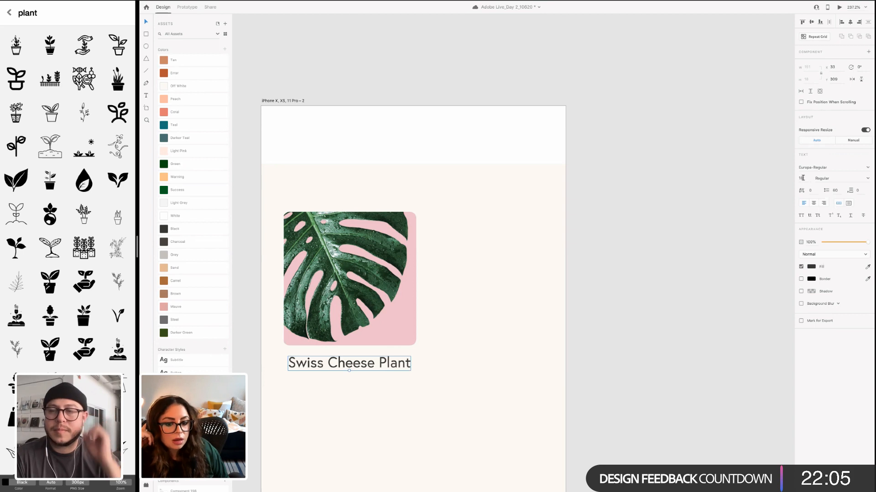
pyautogui.click(868, 167)
pyautogui.scroll(1, 856, 194)
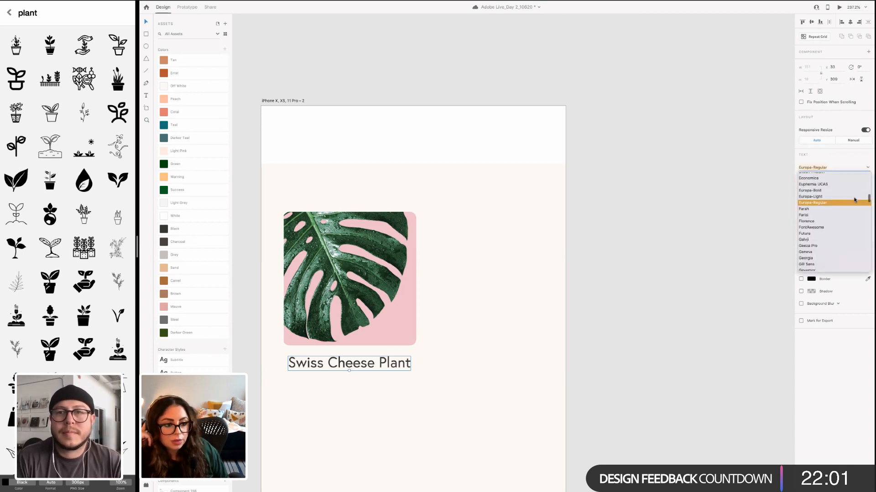
pyautogui.click(811, 191)
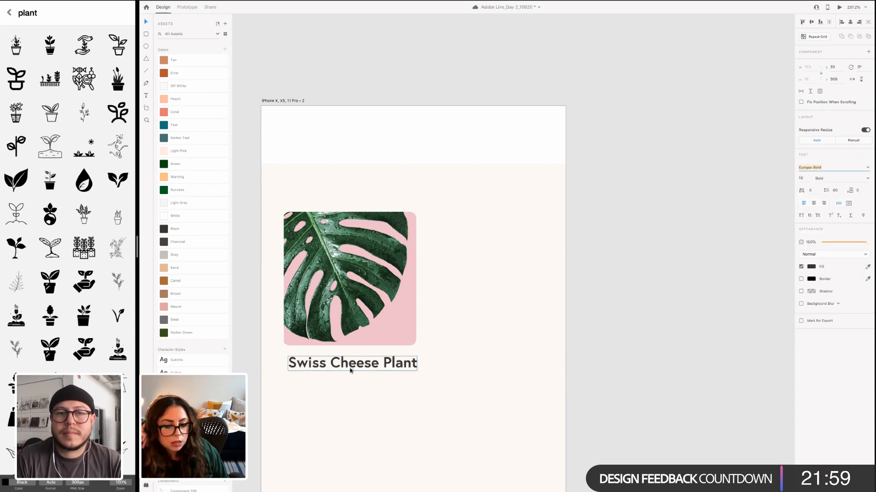
# Set the plant label's font size to 16 and align its left edge with the left edge of the card
pyautogui.moveTo(350, 370); pyautogui.dragTo(347, 367)
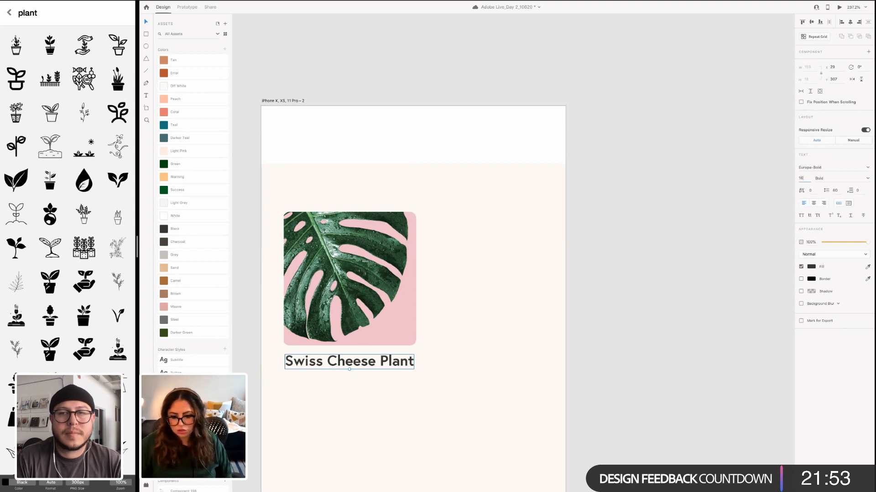
pyautogui.write('6')
pyautogui.press('Return')
pyautogui.scroll(-2, 323, 318)
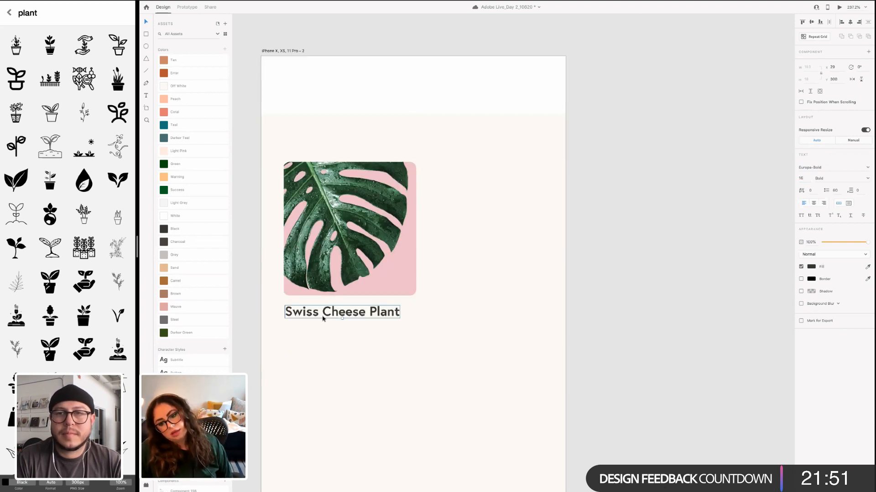
pyautogui.moveTo(327, 315); pyautogui.dragTo(325, 313)
pyautogui.click(434, 374)
pyautogui.scroll(2, 327, 383)
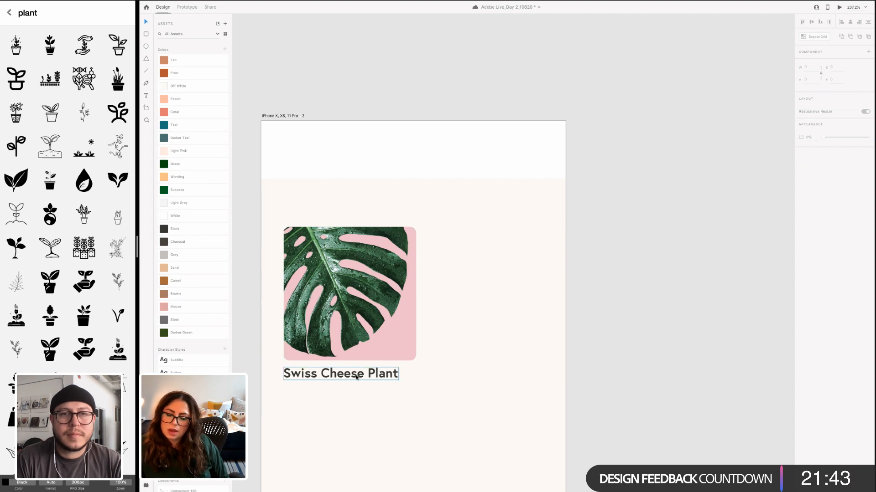
# Add a little space between the card and the plant label by moving the label to X 28, Y 308
pyautogui.scroll(-3, 445, 384)
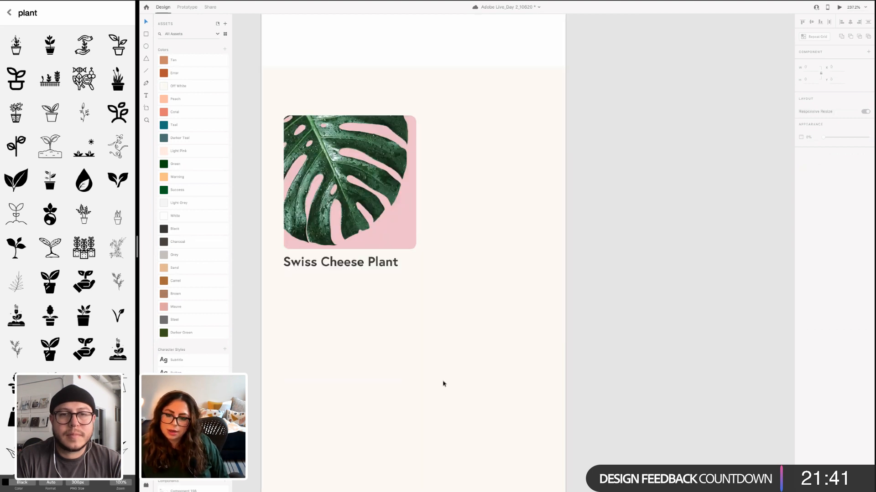
pyautogui.click(352, 269)
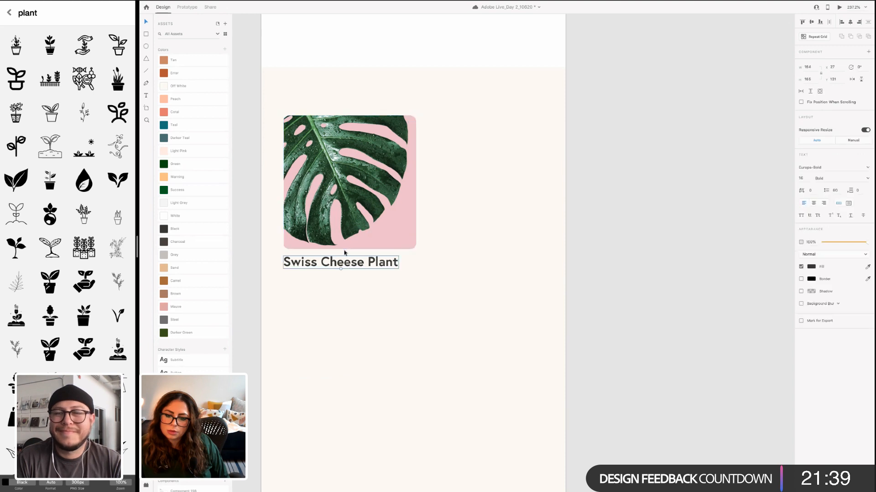
pyautogui.moveTo(347, 264); pyautogui.dragTo(347, 267)
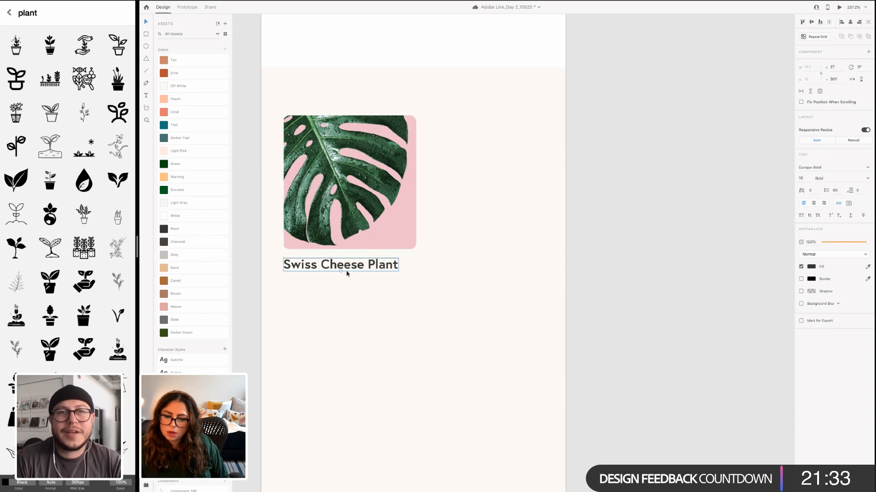
pyautogui.press('Down')
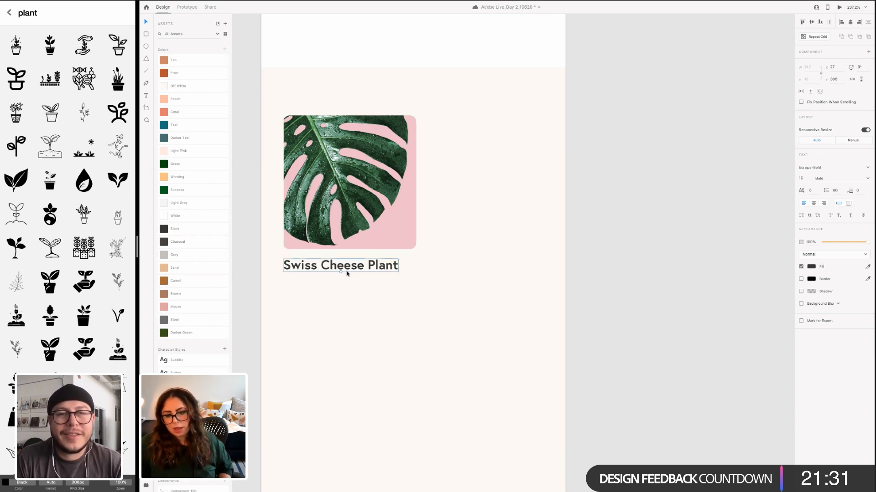
pyautogui.press('Right')
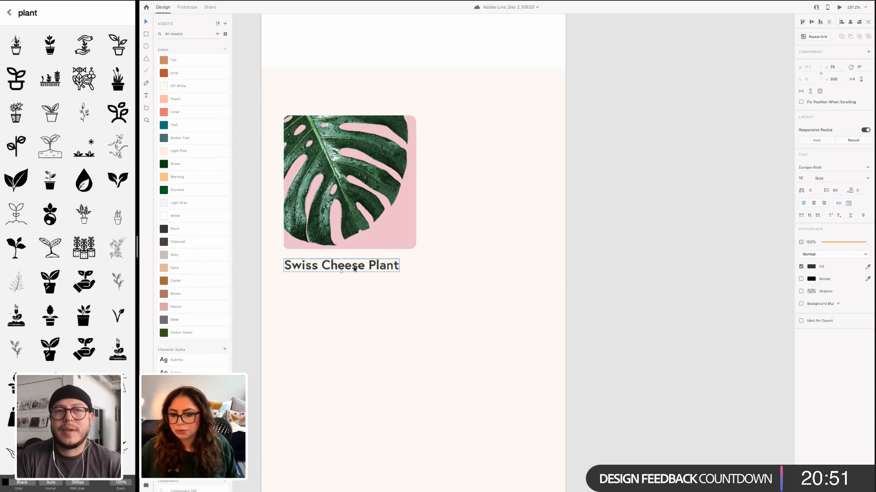
# Duplicate the plant label directly below the original and change the copy's text to "Next"
pyautogui.moveTo(348, 273); pyautogui.dragTo(348, 292)
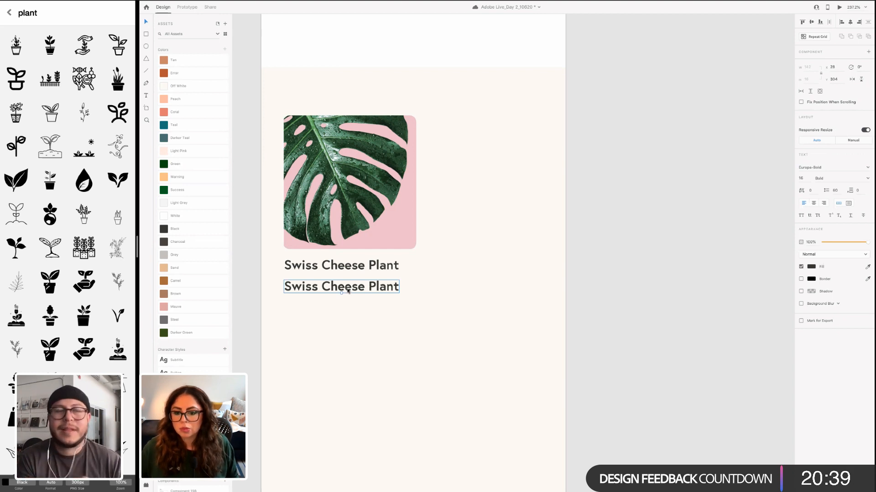
pyautogui.doubleClick(347, 290)
pyautogui.write('ext')
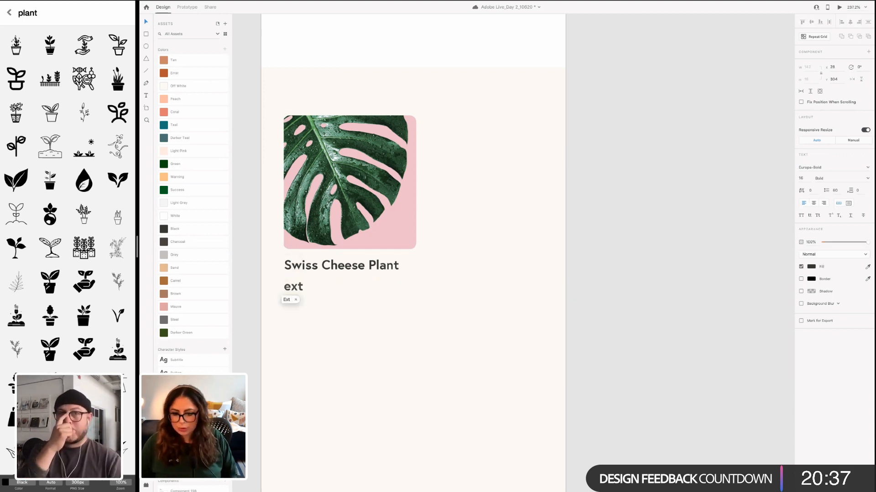
pyautogui.press('BackSpace')
pyautogui.press('BackSpace')
pyautogui.press('BackSpace')
pyautogui.write('M')
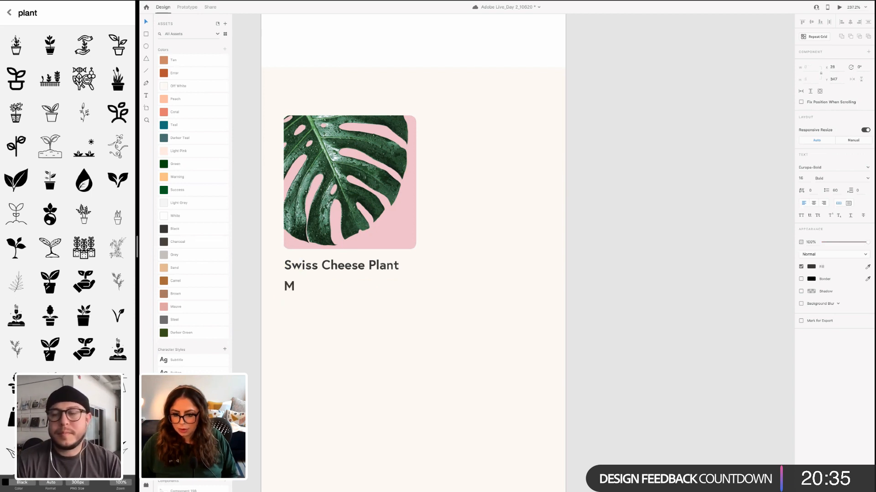
pyautogui.press('BackSpace')
pyautogui.write('Next')
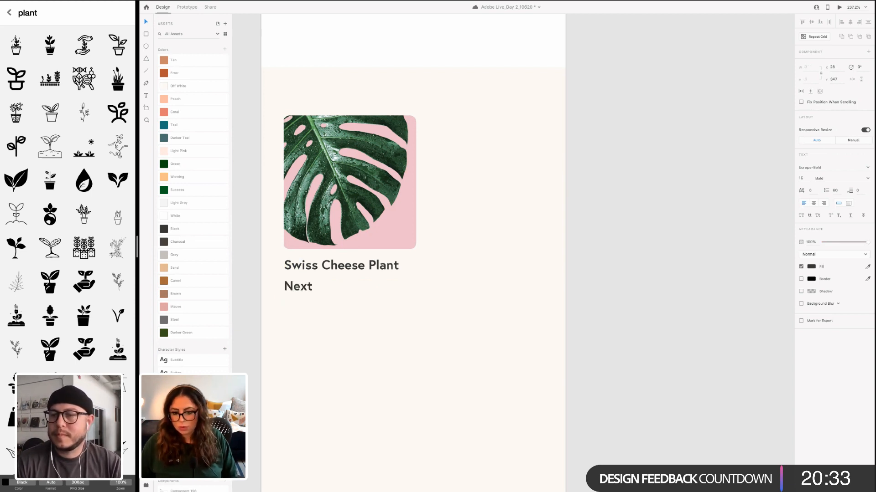
pyautogui.write(' waxes wt')
pyautogui.press('BackSpace')
pyautogui.press('BackSpace')
pyautogui.press('BackSpace')
pyautogui.press('BackSpace')
pyautogui.press('BackSpace')
pyautogui.press('BackSpace')
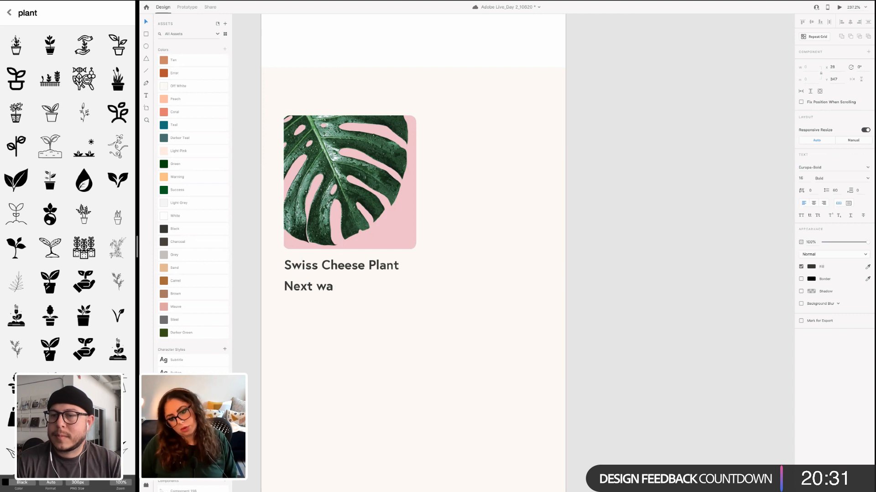
pyautogui.press('BackSpace')
pyautogui.press('BackSpace')
pyautogui.press('BackSpace')
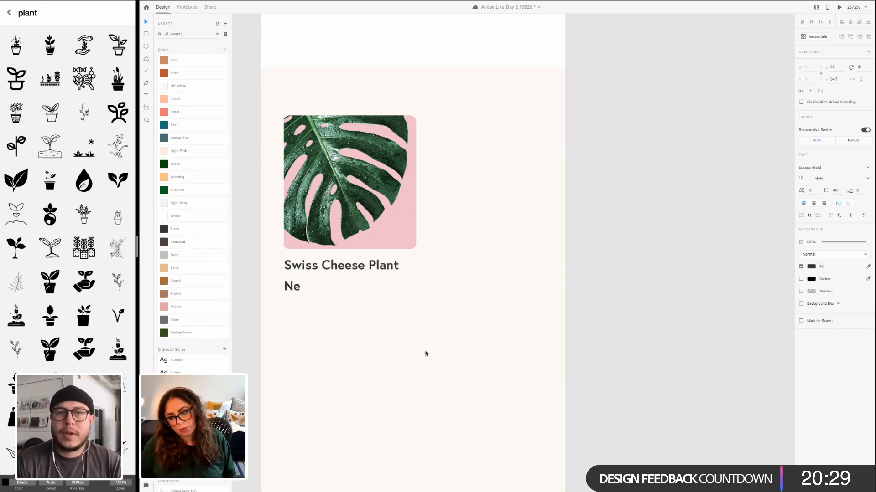
pyautogui.press('Escape')
# Replace the text of the second line below the card with "3 days"
pyautogui.doubleClick(290, 288)
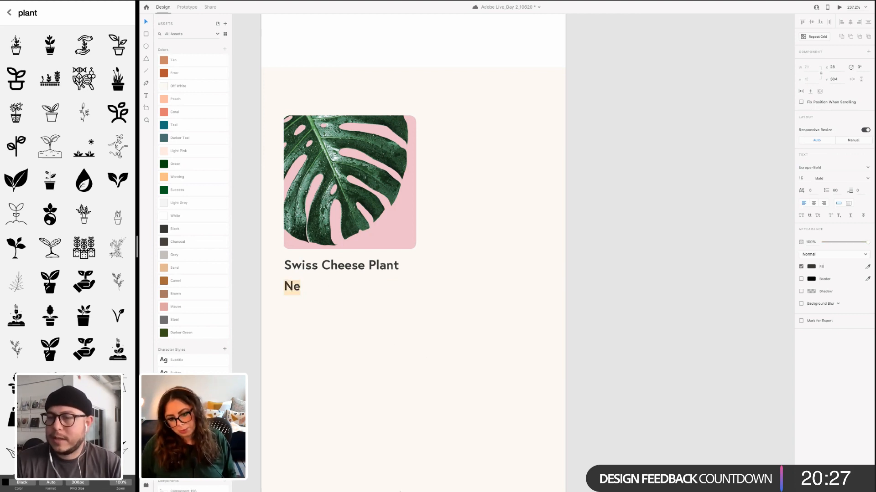
pyautogui.write('3')
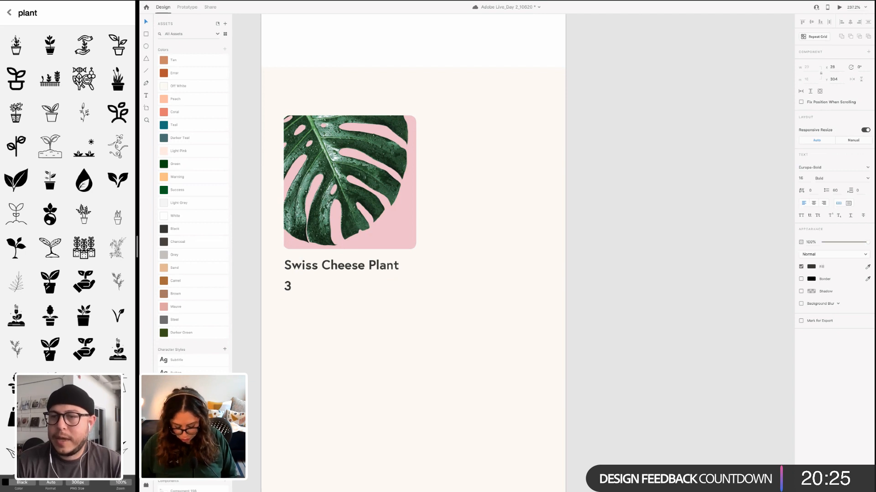
pyautogui.write(' days')
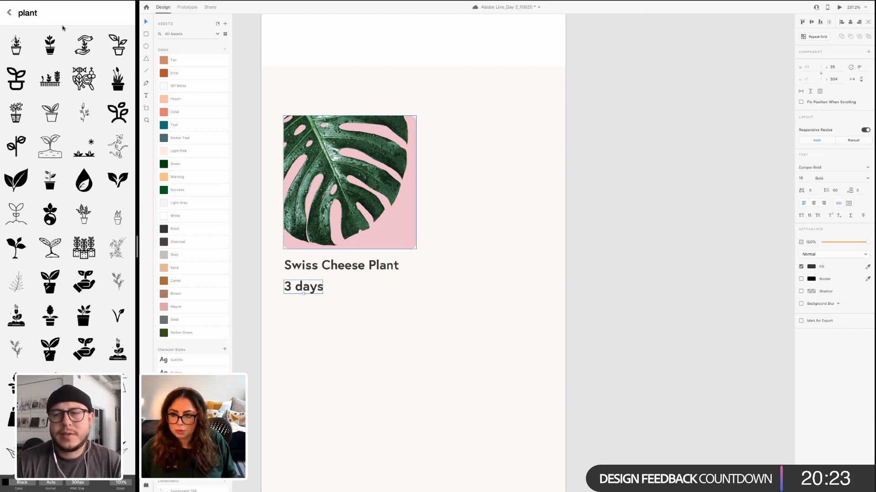
# Switch to the icon library, search for "water" and copy the outlined water drop icon
pyautogui.doubleClick(34, 13)
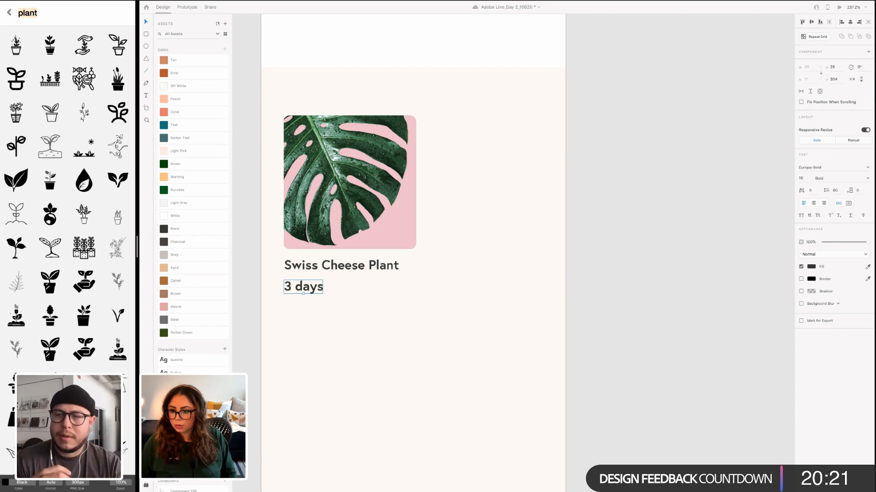
pyautogui.write('water')
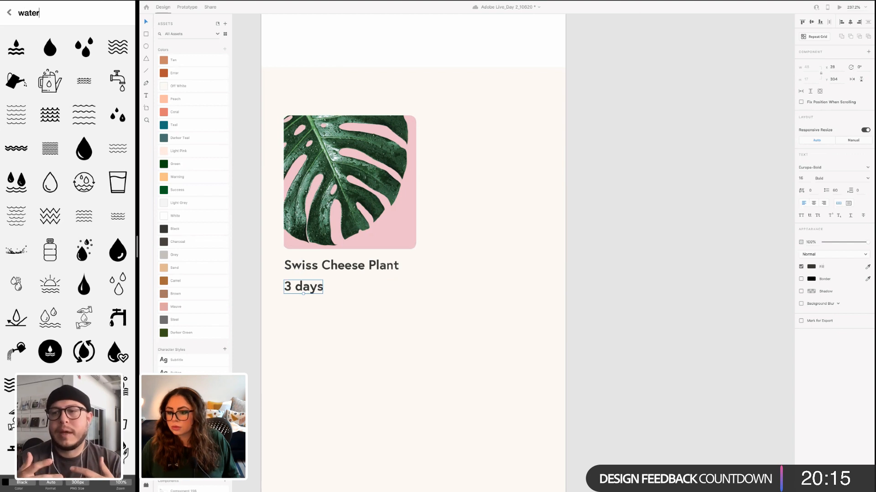
pyautogui.rightClick(50, 190)
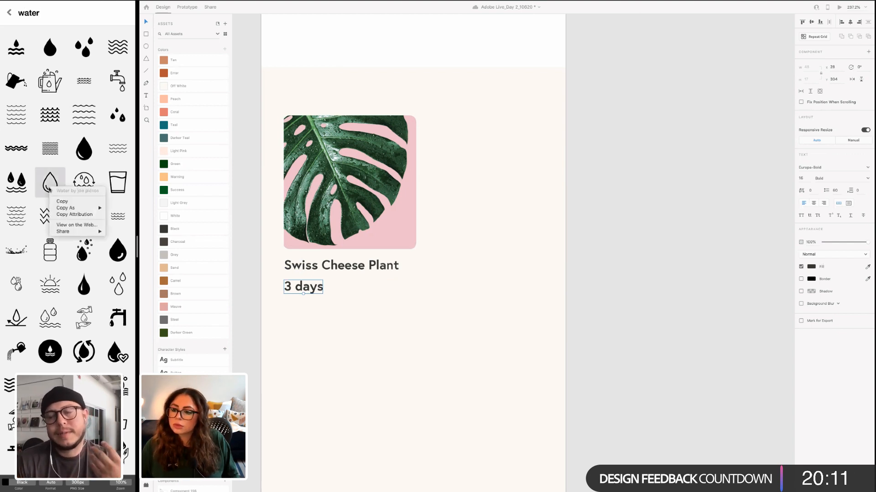
# Paste the drop icon onto the artboard, placing it below the plant name at about X 27, Y 370 with "3 days" to its right
pyautogui.click(466, 361)
pyautogui.click(438, 345)
pyautogui.press('super+v')
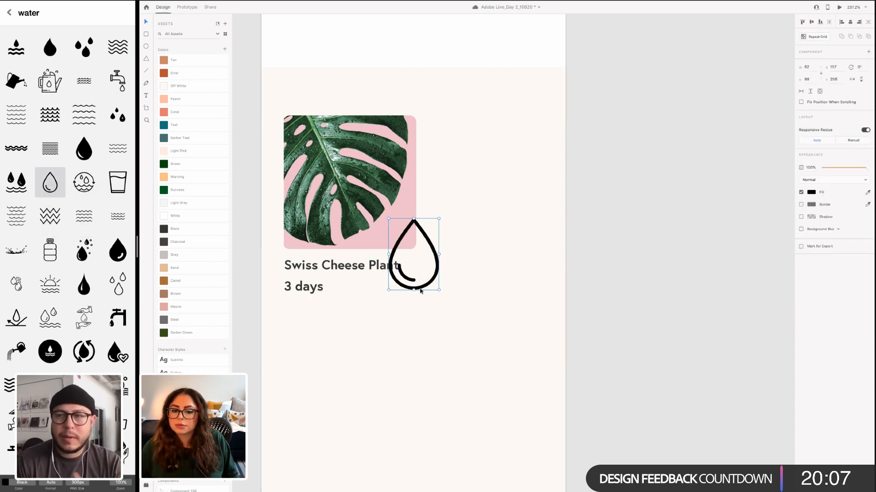
pyautogui.moveTo(418, 288); pyautogui.dragTo(313, 378)
pyautogui.moveTo(301, 287); pyautogui.dragTo(371, 325)
# Fill the water drop icon with the Darker Teal swatch after trying Teal
pyautogui.click(304, 373)
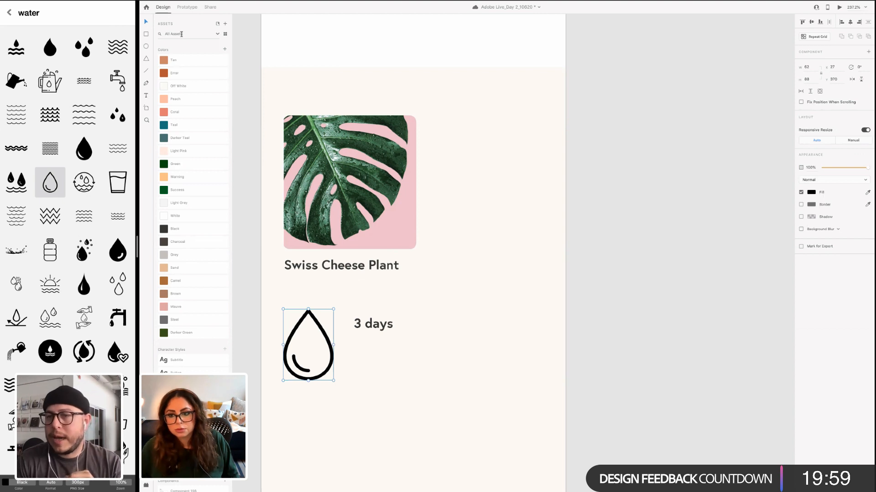
pyautogui.click(196, 130)
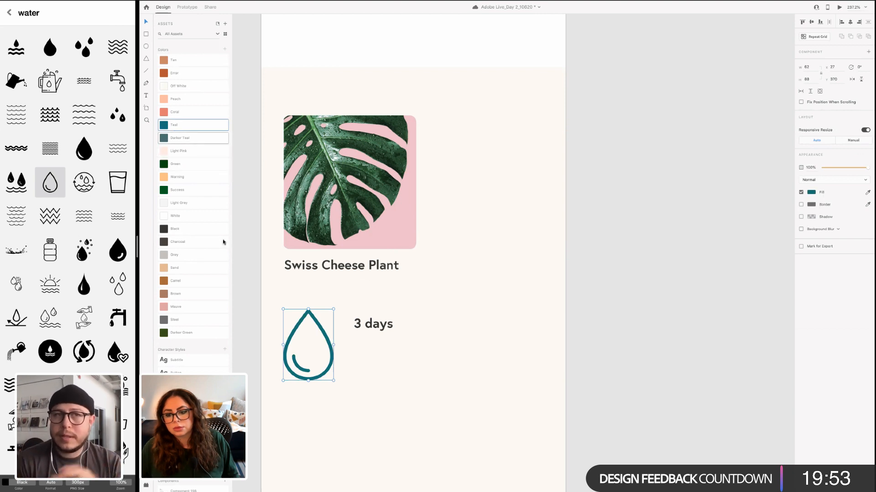
pyautogui.click(191, 137)
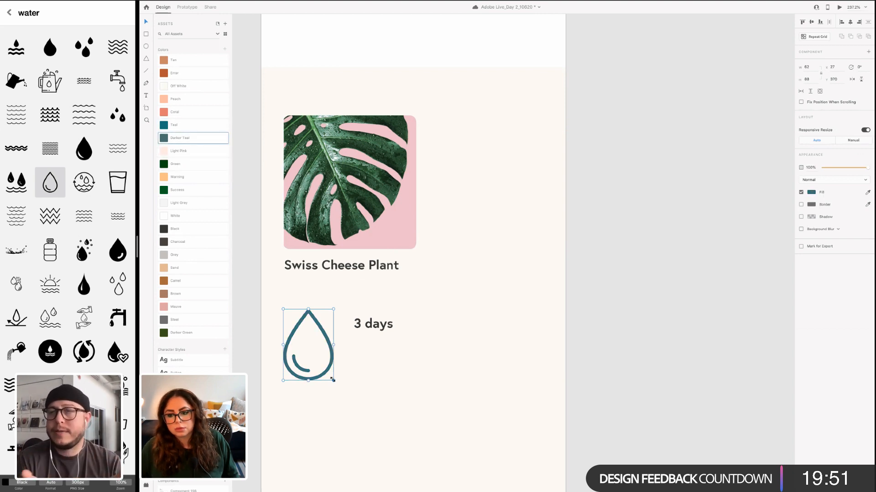
# Turn off responsive resize, shrink the drop icon to about 13 × 18.5, and place "3 days" right beside it under the plant name
pyautogui.moveTo(333, 382); pyautogui.dragTo(315, 331)
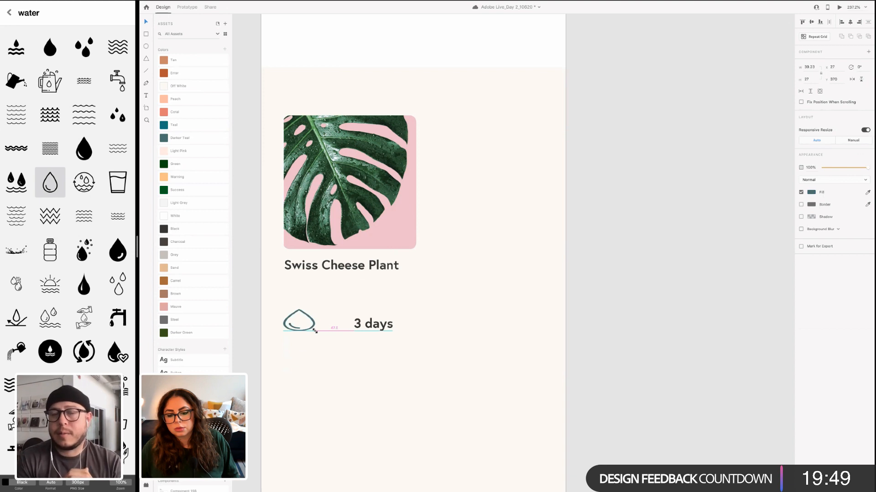
pyautogui.hotkey('ctrl', 'z')
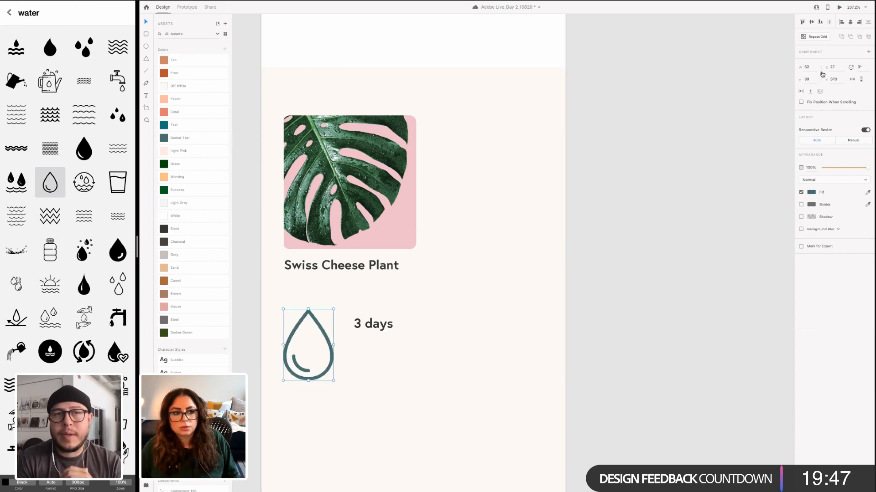
pyautogui.click(865, 130)
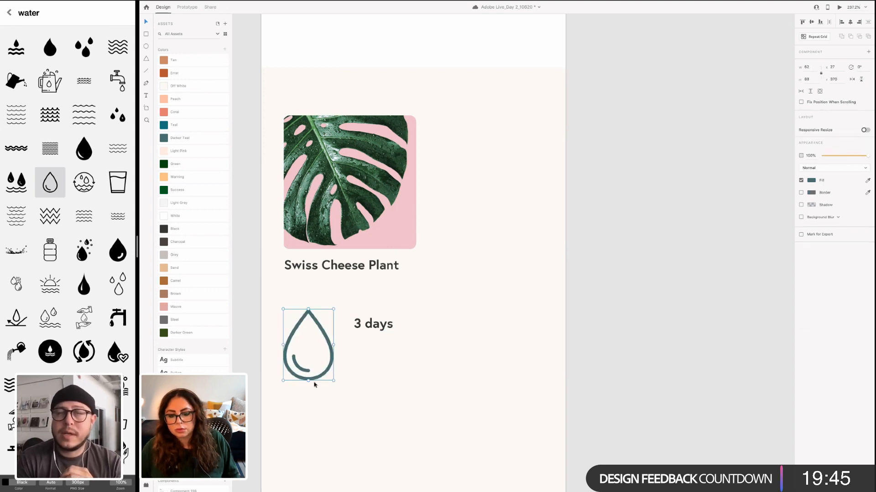
pyautogui.moveTo(333, 381); pyautogui.dragTo(296, 299)
pyautogui.moveTo(370, 326); pyautogui.dragTo(321, 297)
# Recolour the drop icon and "3 days" with the Steel swatch, and set the text in Europa-Regular at size 14
pyautogui.click(291, 301)
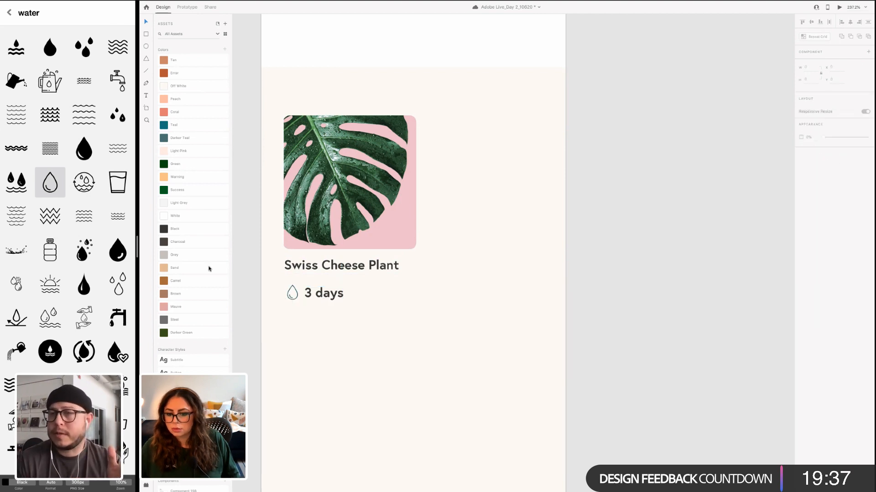
pyautogui.click(197, 254)
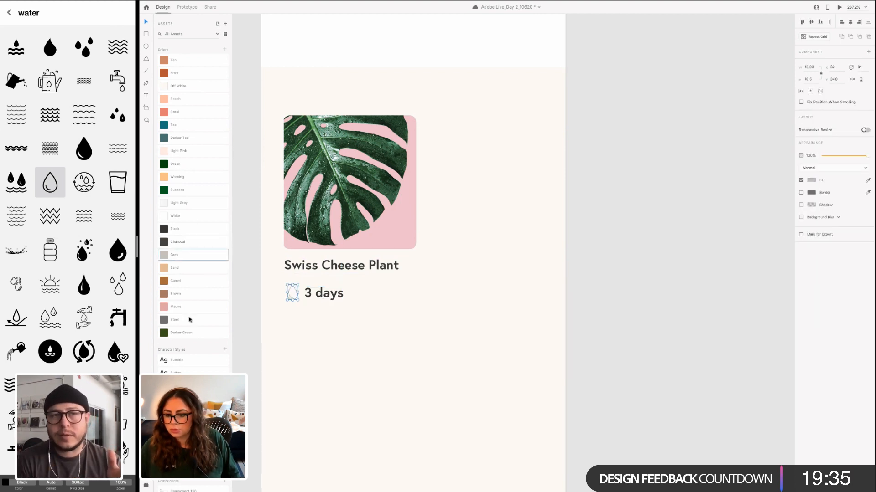
pyautogui.click(314, 293)
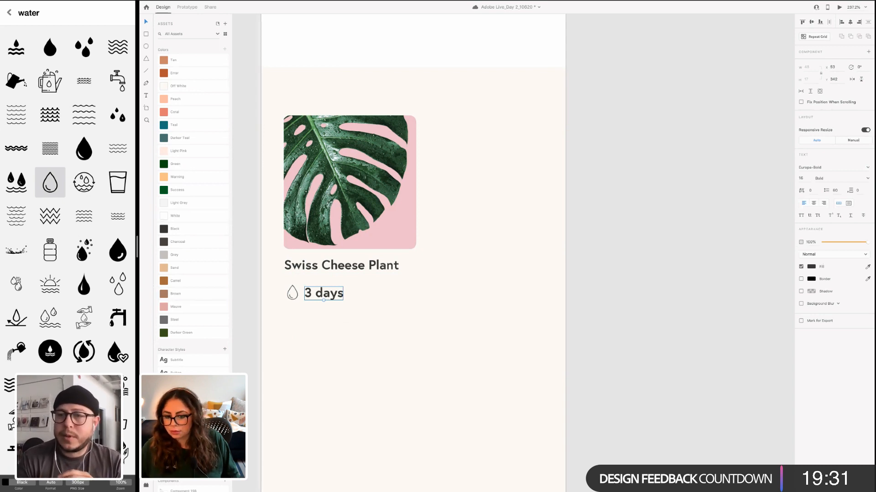
pyautogui.click(191, 399)
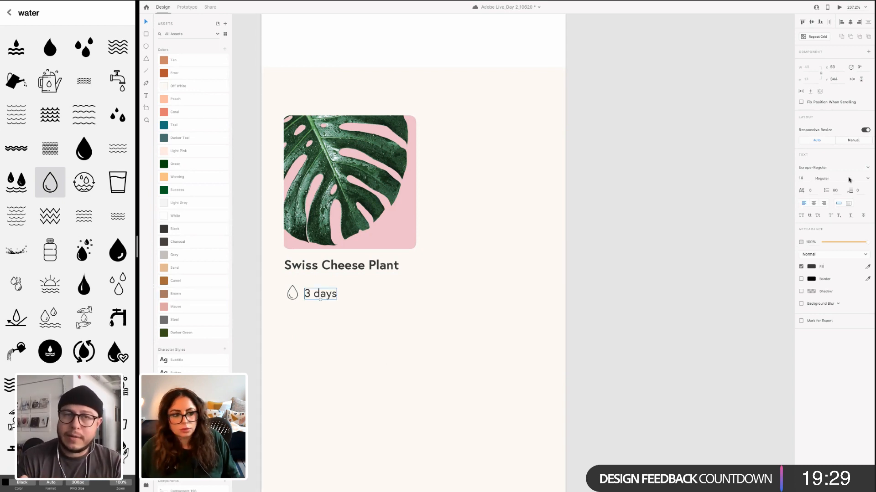
pyautogui.click(867, 169)
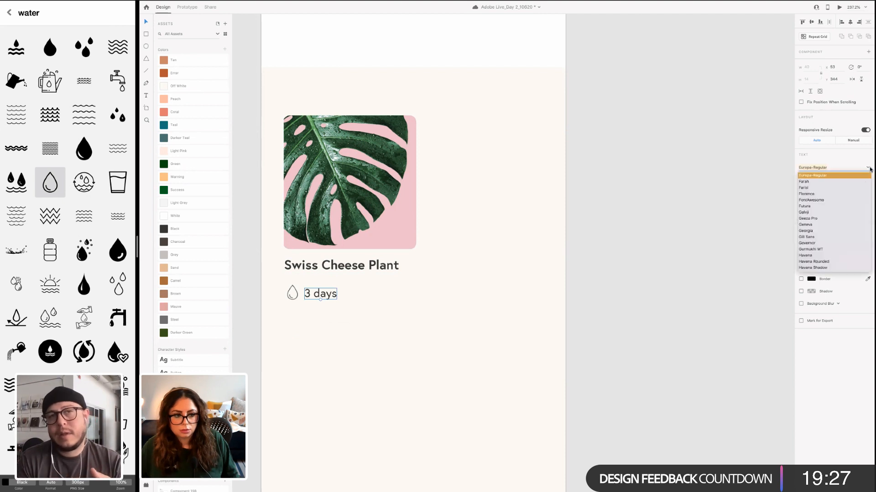
pyautogui.click(868, 168)
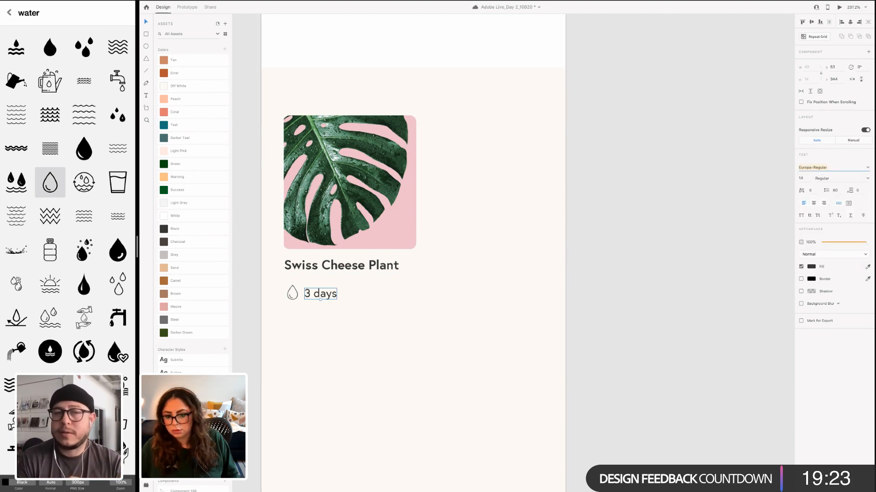
pyautogui.click(176, 321)
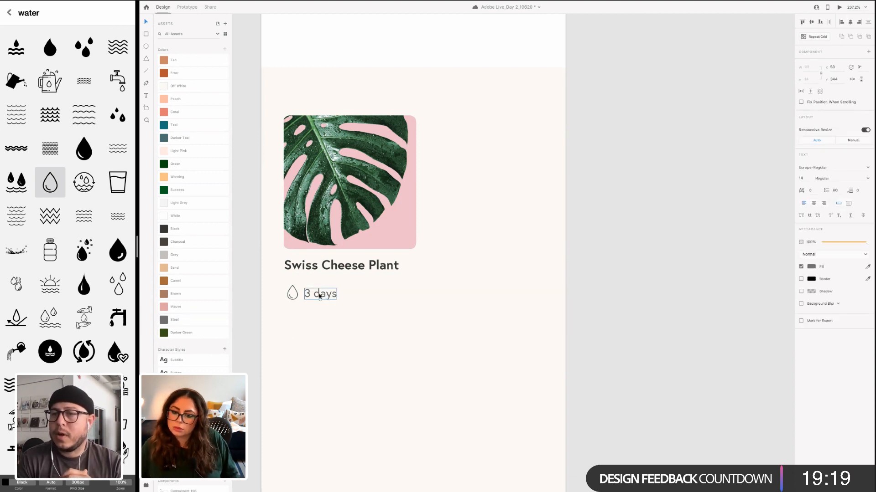
pyautogui.click(316, 324)
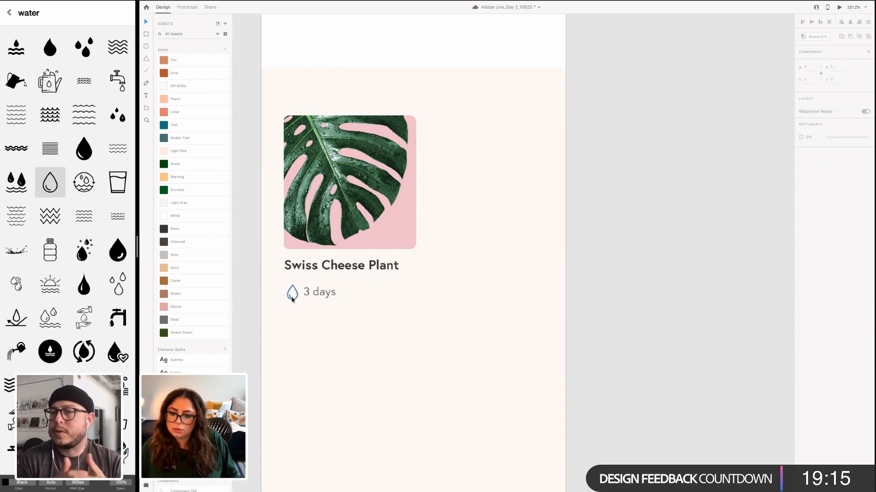
# Nudge the drop icon to X 28, Y 338 so it lines up with the start of the plant name
pyautogui.click(292, 297)
pyautogui.press('Left')
pyautogui.press('Left')
pyautogui.press('Left')
pyautogui.press('Left')
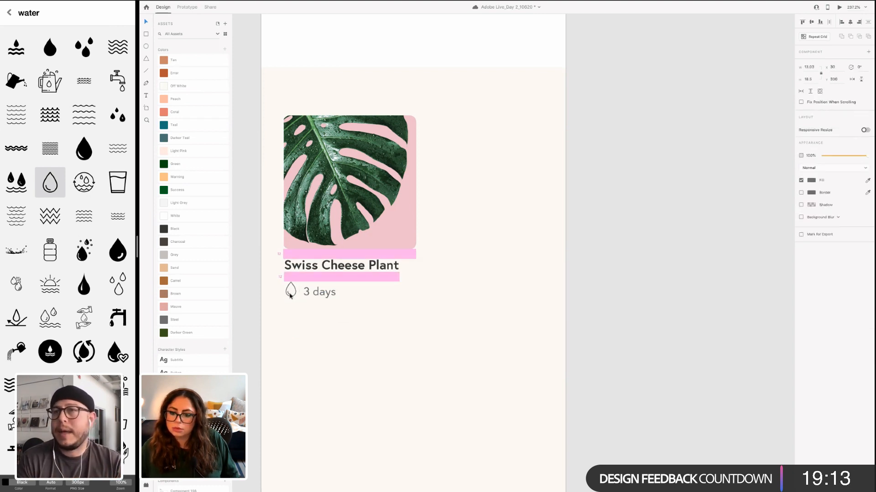
pyautogui.press('Left')
pyautogui.press('Left')
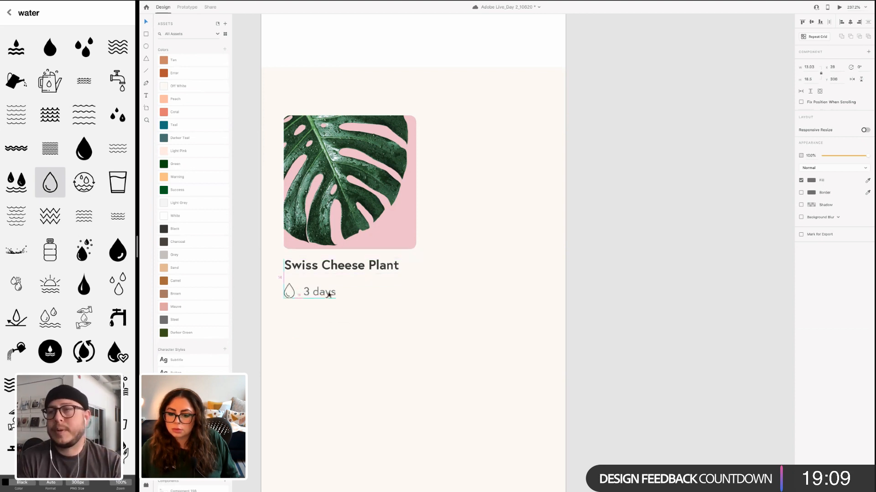
# Move "3 days" closer to the drop icon, to X 49, Y 341, level with the icon
pyautogui.moveTo(328, 293); pyautogui.dragTo(313, 295)
pyautogui.click(384, 315)
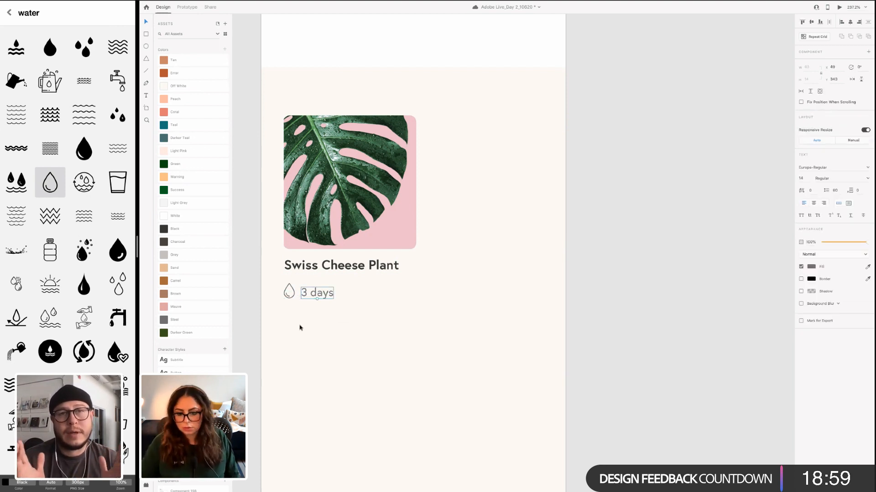
pyautogui.press('Down')
pyautogui.click(342, 362)
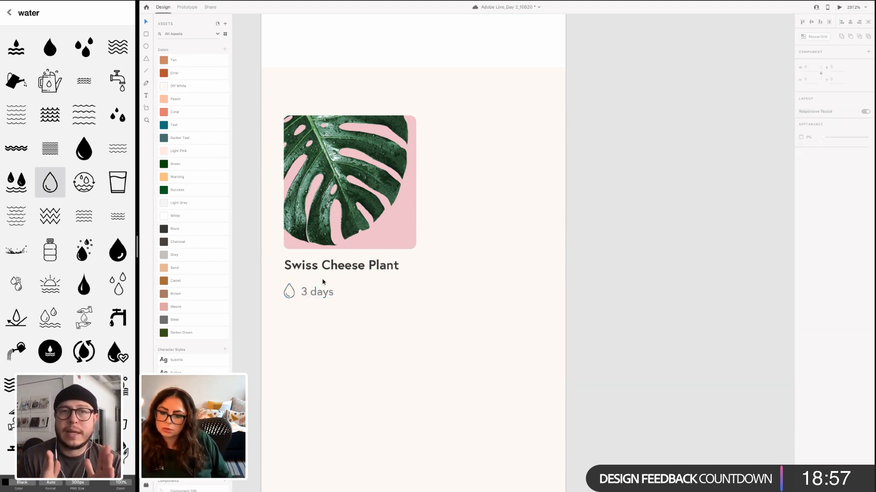
pyautogui.click(329, 296)
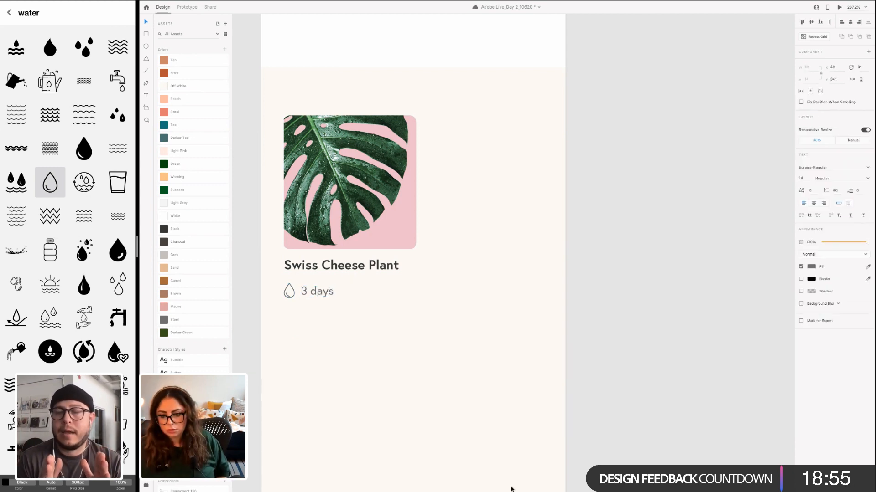
pyautogui.click(368, 315)
# Draw a white rectangle, align it with the plant image's upper corner at X 28, Y 131, and stretch it to about 163 × 260
pyautogui.hscroll(1, 368, 315)
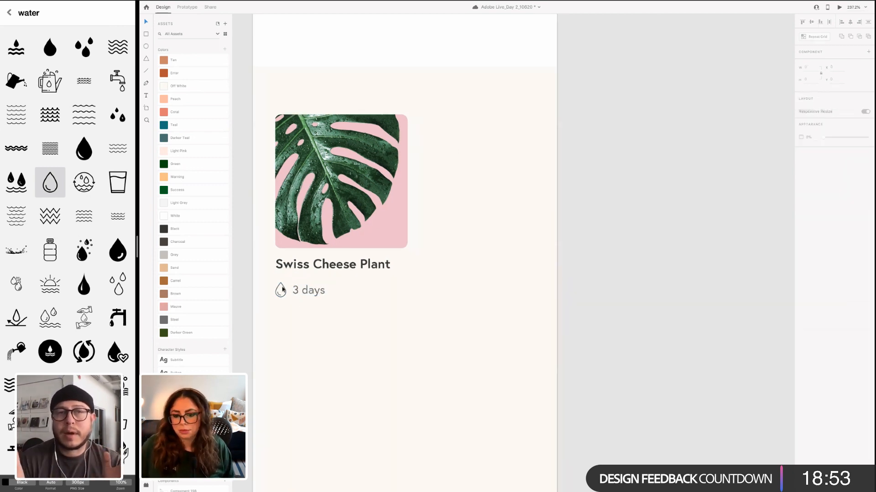
pyautogui.hscroll(-1, 456, 319)
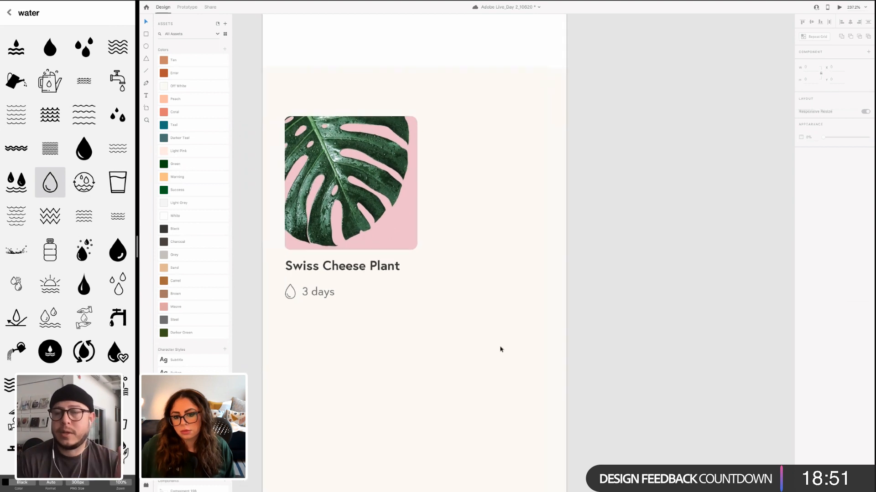
pyautogui.hscroll(-1, 304, 324)
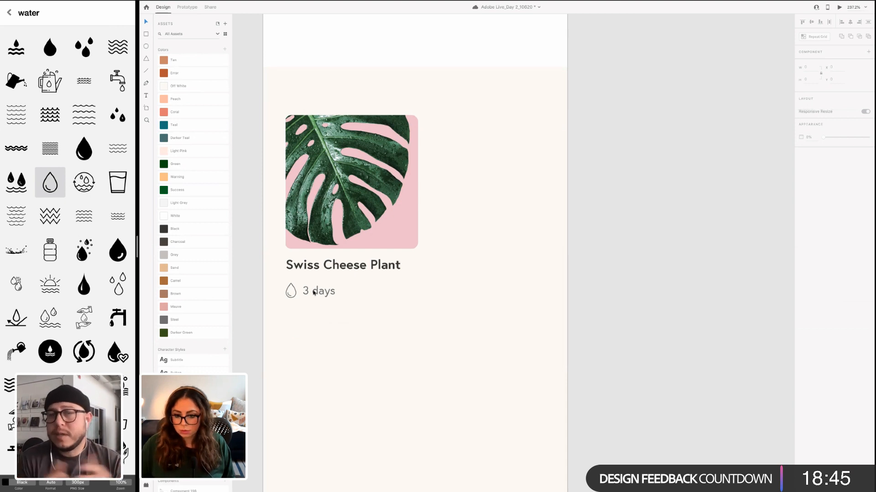
pyautogui.moveTo(363, 322)
pyautogui.mouseDown()
pyautogui.moveTo(406, 399)
pyautogui.moveTo(439, 426)
pyautogui.mouseUp()
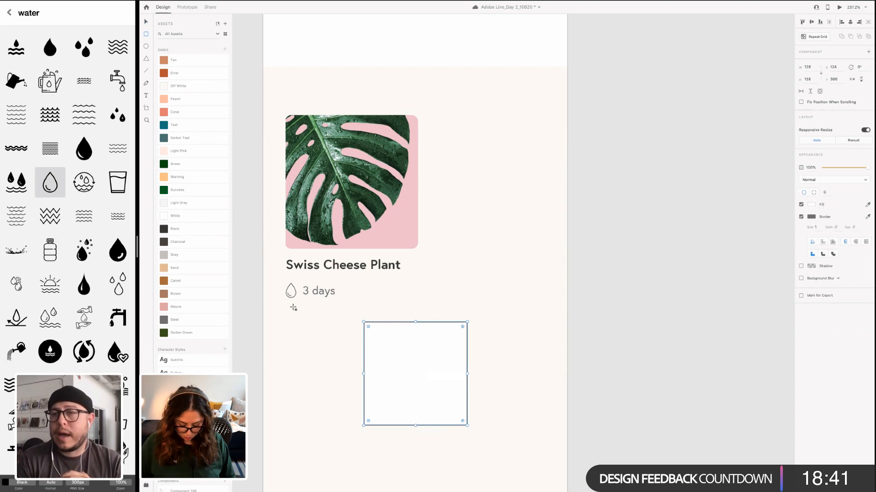
pyautogui.moveTo(394, 372); pyautogui.dragTo(336, 172)
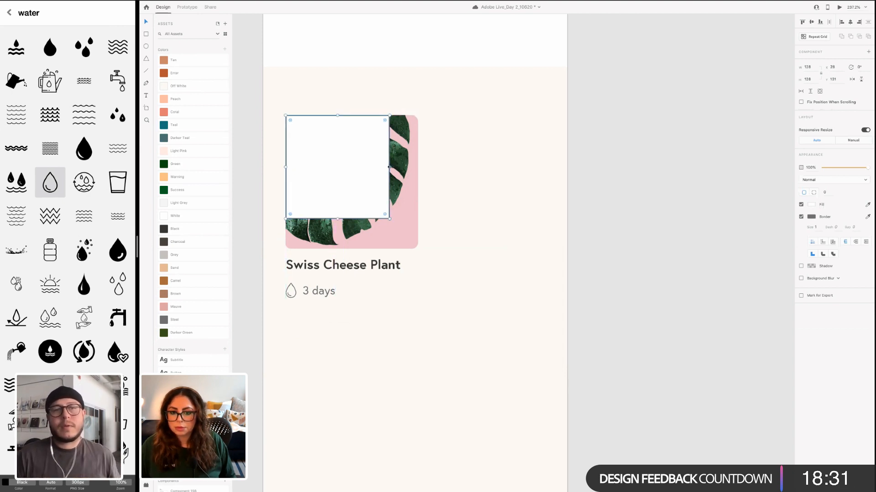
pyautogui.moveTo(419, 164); pyautogui.dragTo(417, 166)
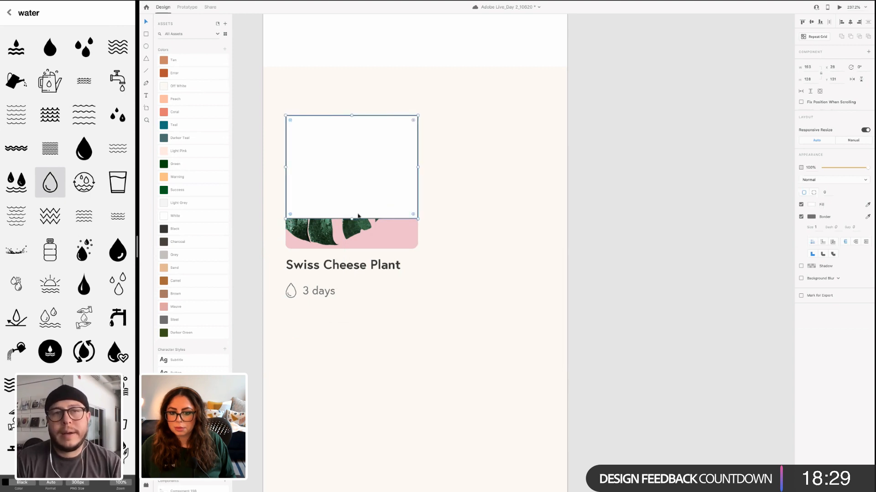
pyautogui.moveTo(352, 217); pyautogui.dragTo(340, 325)
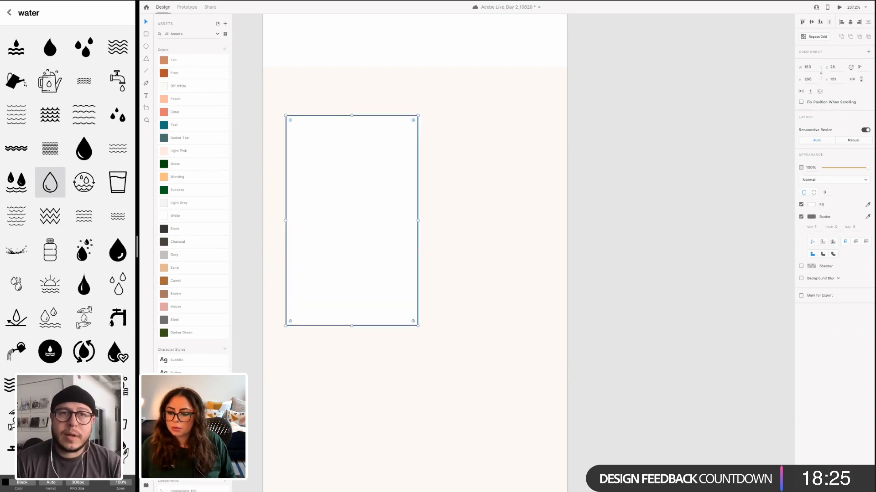
# Move the white rectangle behind the plant image, name and watering indicator in the layer order
pyautogui.press('super+y')
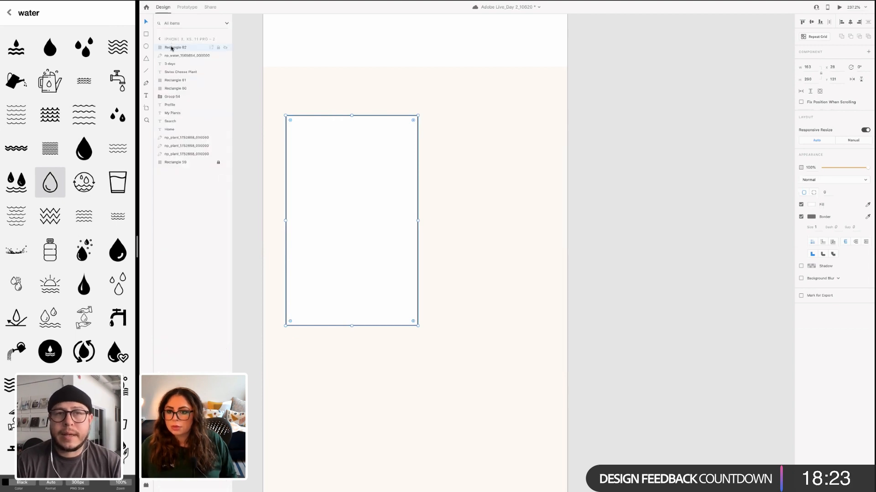
pyautogui.moveTo(171, 48); pyautogui.dragTo(171, 92)
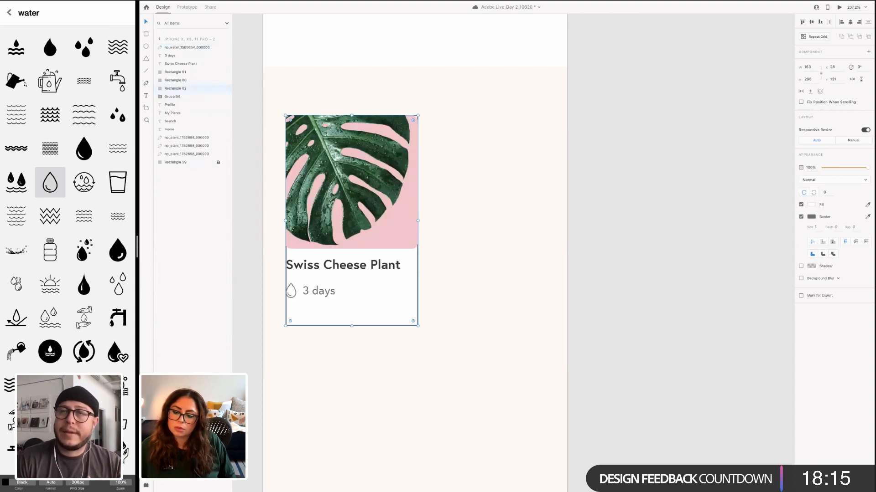
pyautogui.hotkey('ctrl', 'shift', 'y')
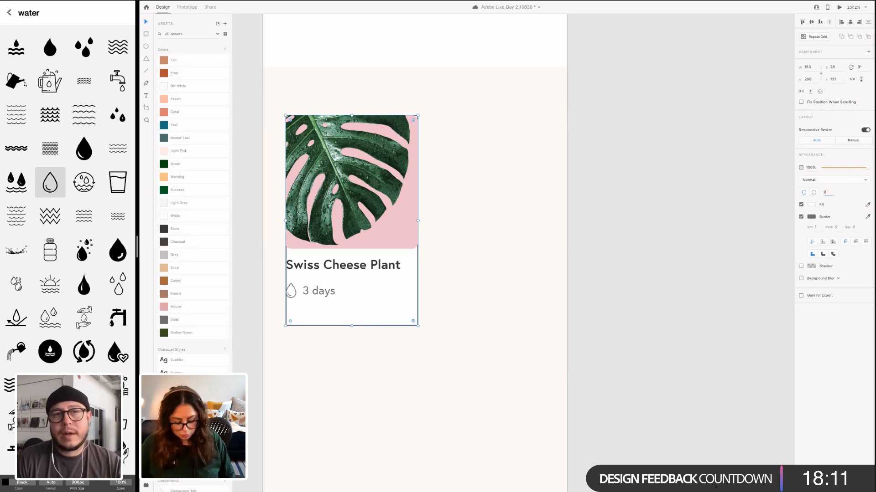
# Round the corners of the white card rectangle with a radius of 8
pyautogui.write('8')
pyautogui.press('Return')
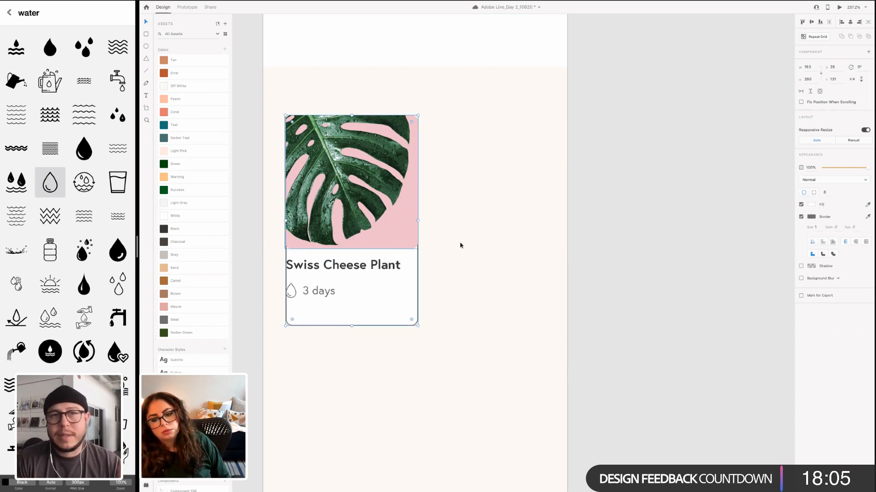
pyautogui.click(378, 327)
pyautogui.click(378, 326)
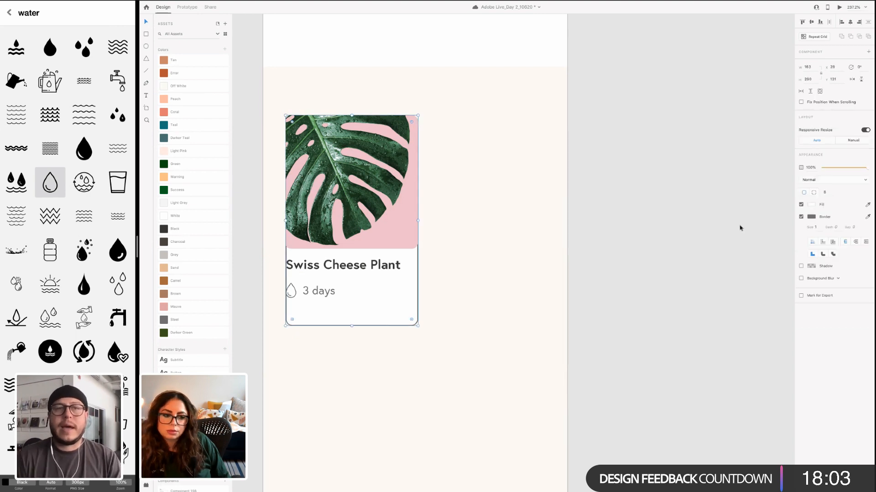
# Inset the "Swiss Cheese Plant" name inside the card, placing it at X 35, Y 307
pyautogui.doubleClick(336, 268)
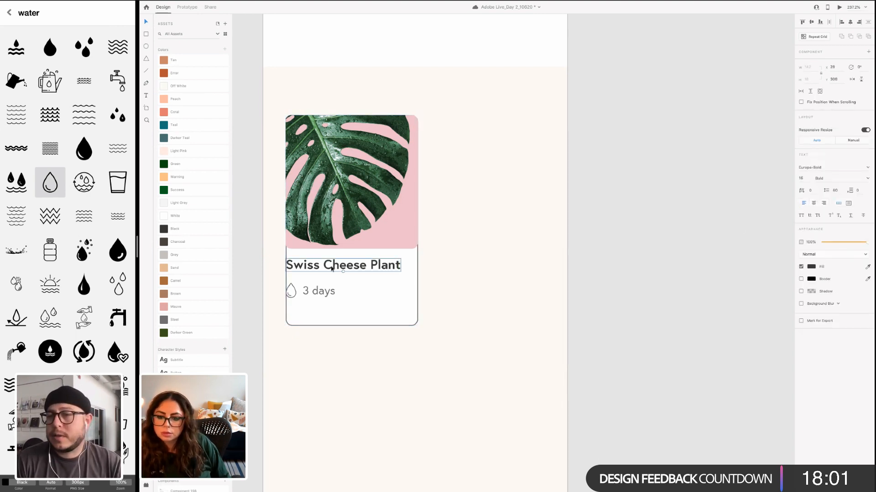
pyautogui.press('Right')
pyautogui.press('Right')
pyautogui.press('Right')
pyautogui.press('Right')
# Move the drop icon and "3 days" together so they sit just below the plant name, aligned with its start
pyautogui.click(314, 294)
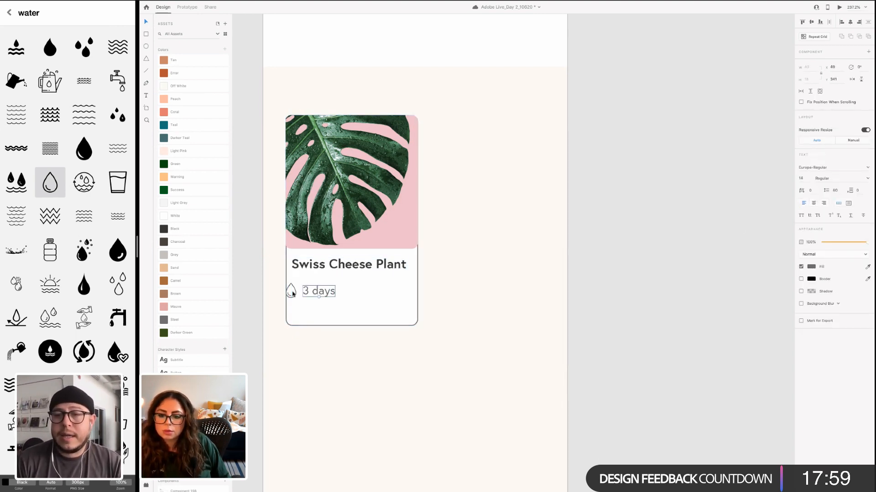
pyautogui.click(296, 297)
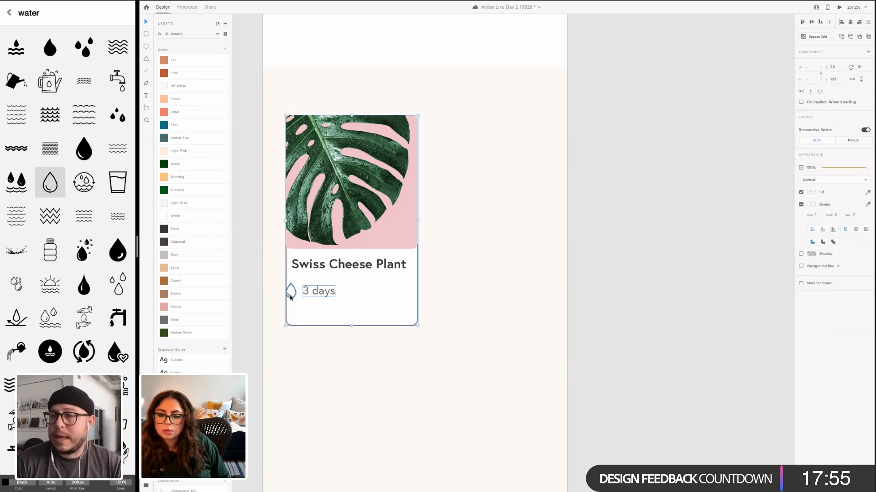
pyautogui.click(292, 292)
pyautogui.keyDown('shift'); pyautogui.click(313, 291); pyautogui.keyUp('shift')
pyautogui.moveTo(313, 292); pyautogui.dragTo(322, 283)
# Remove the border from the white card rectangle
pyautogui.click(403, 283)
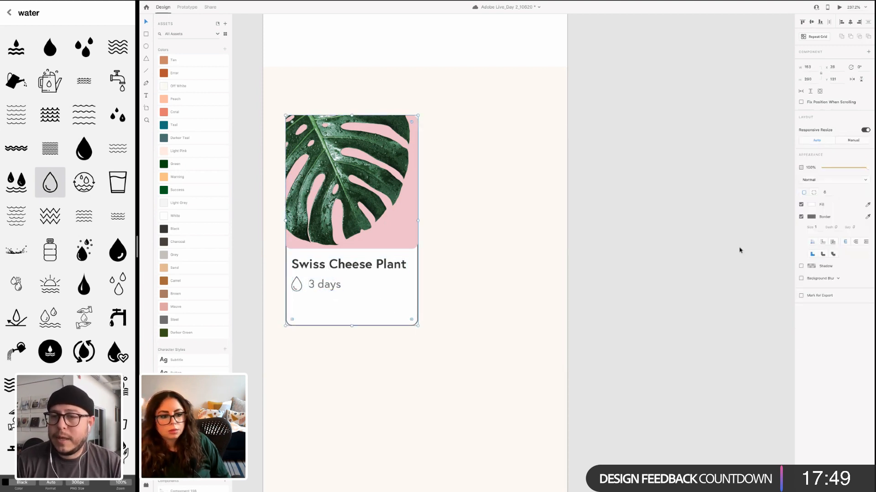
pyautogui.click(801, 218)
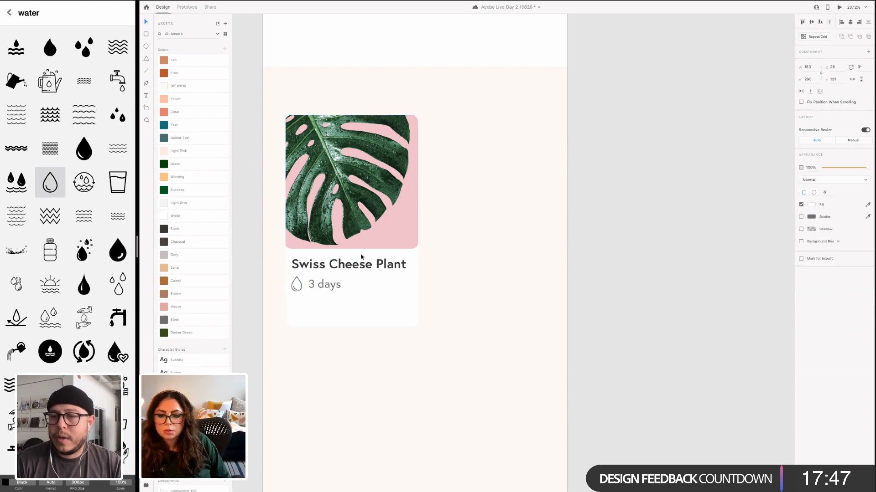
pyautogui.click(344, 330)
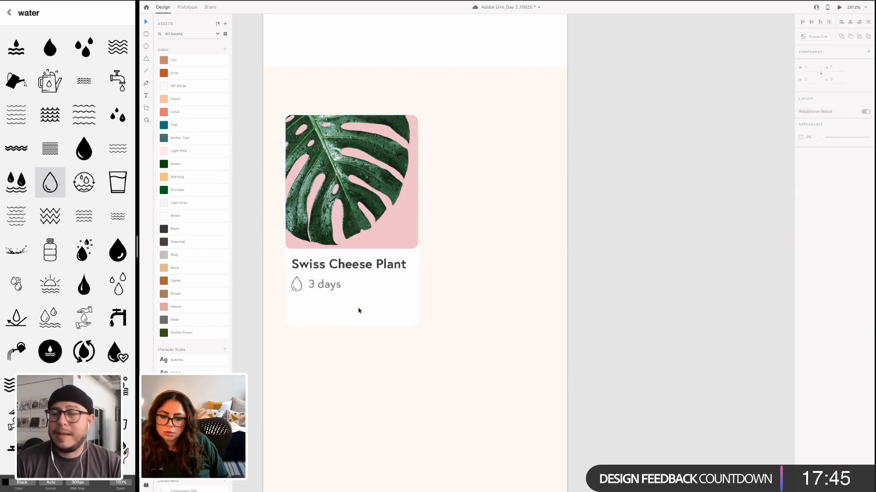
pyautogui.click(359, 308)
pyautogui.click(304, 296)
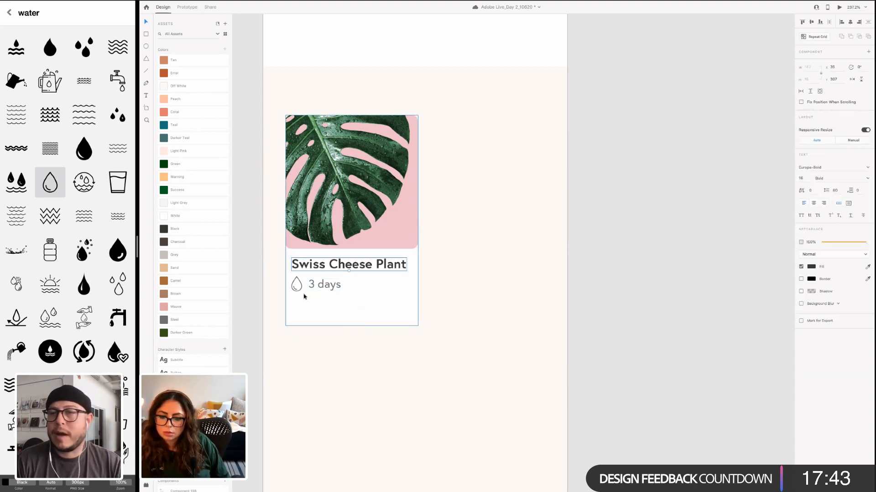
# Nudge the "Swiss Cheese Plant" name to X 36, Y 308
pyautogui.press('Right')
pyautogui.press('alt')
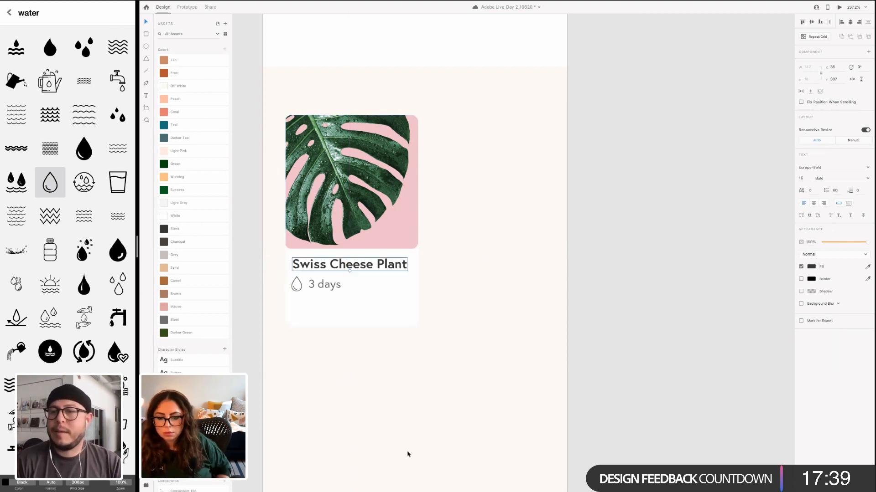
pyautogui.press('Down')
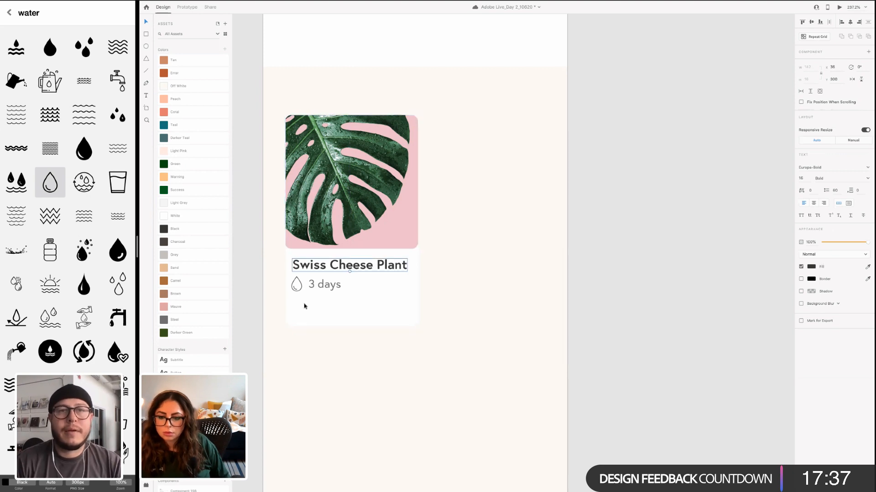
# Nudge the drop icon and "3 days" together to X 36, Y 332, aligned with the start of the plant name
pyautogui.click(311, 288)
pyautogui.click(312, 285)
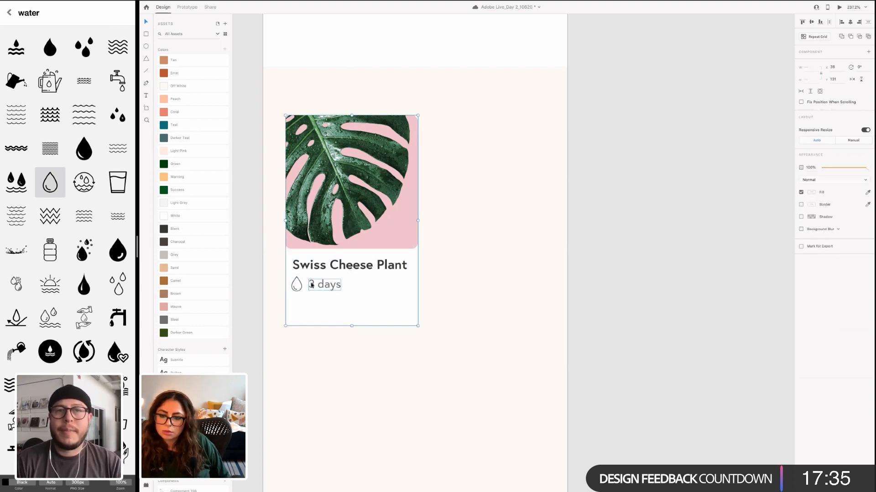
pyautogui.click(298, 291)
pyautogui.keyDown('shift'); pyautogui.click(319, 288); pyautogui.keyUp('shift')
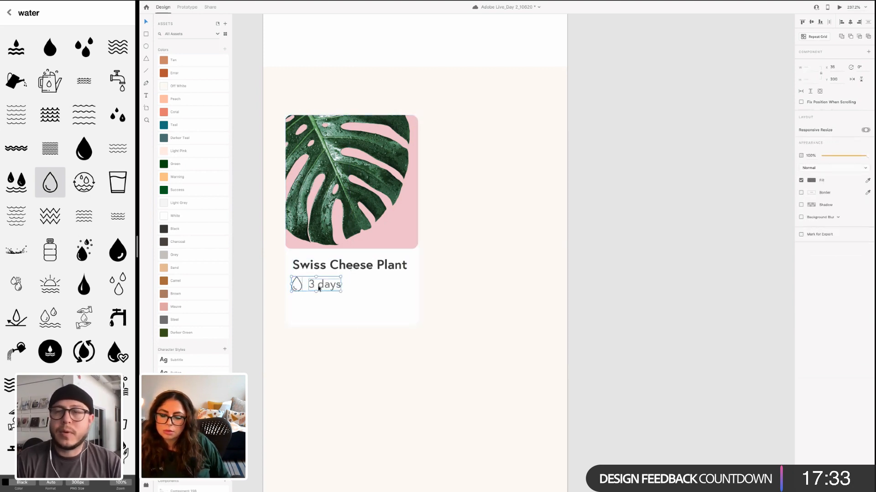
pyautogui.press('Right')
pyautogui.press('Down')
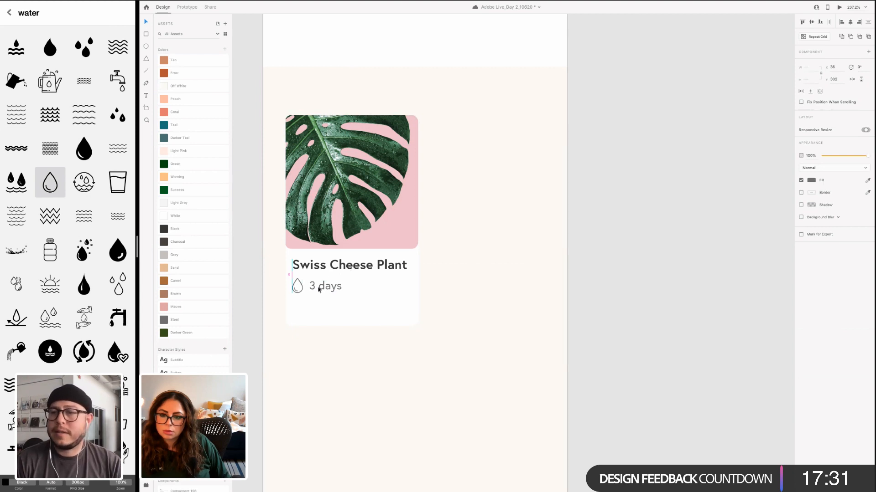
# Shorten the white card rectangle to 84 high, spanning from just above the image's lower edge to below the watering text
pyautogui.scroll(1, 372, 328)
pyautogui.click(350, 349)
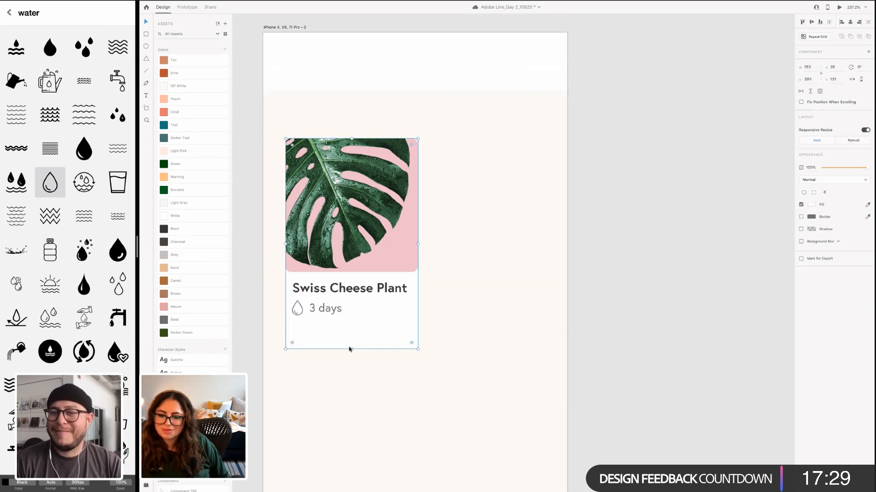
pyautogui.moveTo(351, 345); pyautogui.dragTo(351, 333)
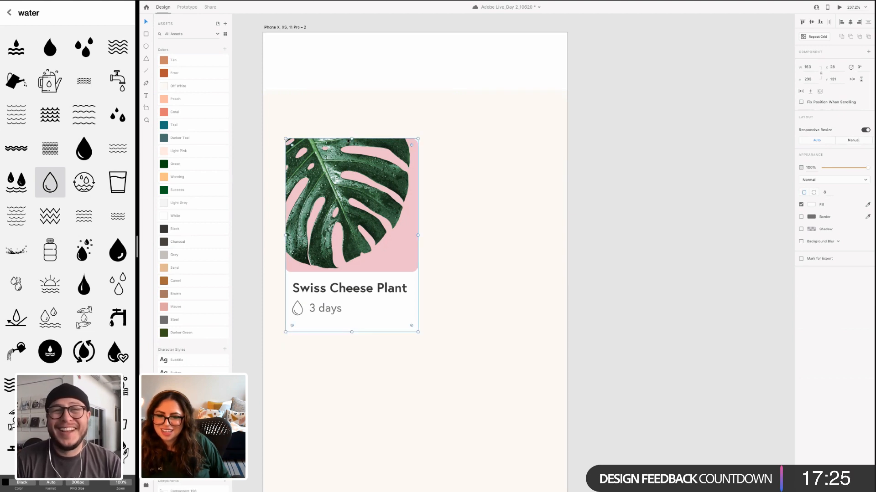
pyautogui.moveTo(352, 141); pyautogui.dragTo(352, 149)
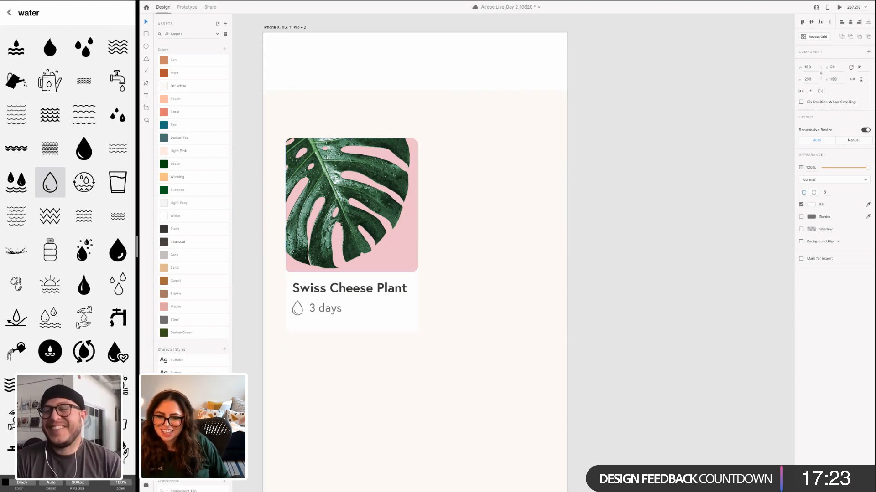
pyautogui.moveTo(337, 275); pyautogui.dragTo(350, 264)
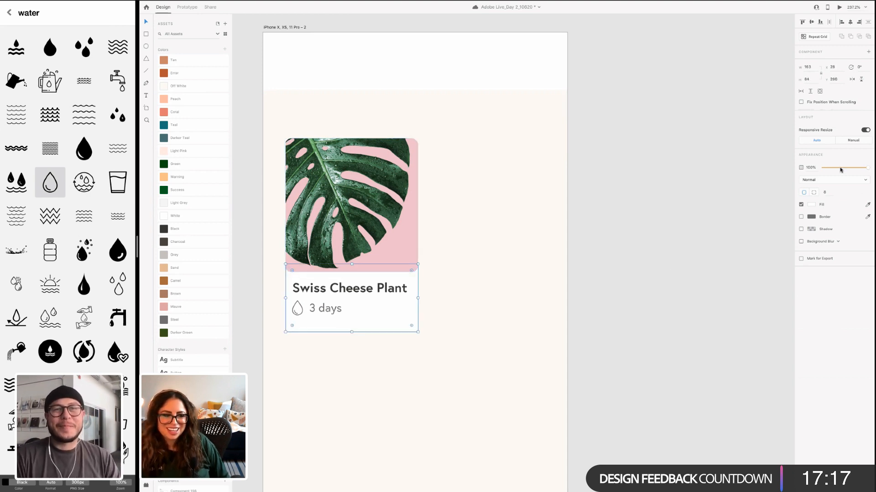
# Lower the white rectangle's opacity to about 78% and extend its left side to X 27, making it 164 wide
pyautogui.moveTo(849, 171); pyautogui.dragTo(860, 172)
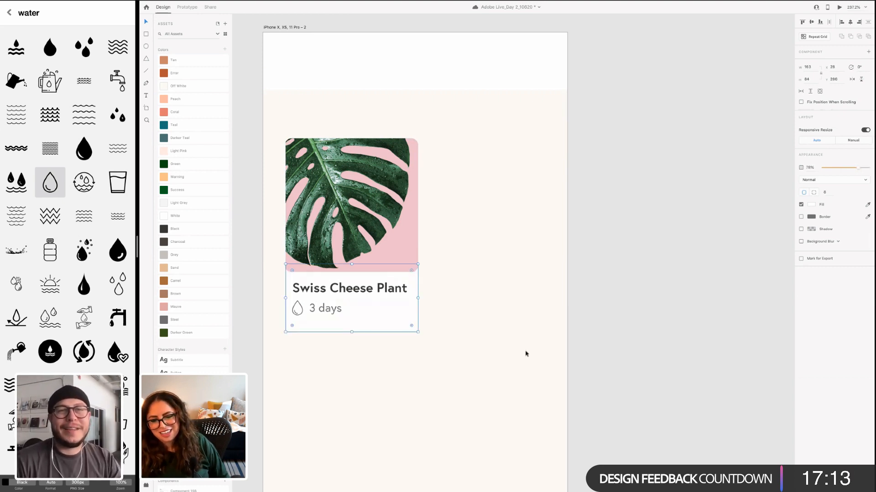
pyautogui.click(436, 319)
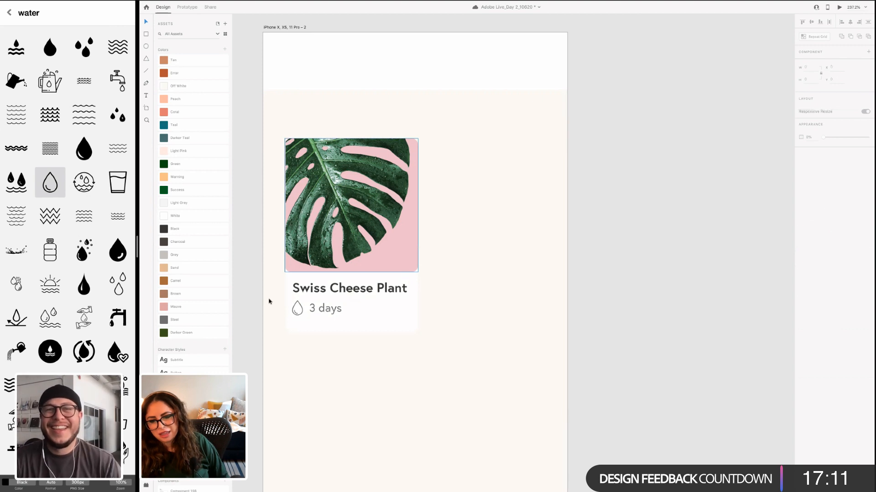
pyautogui.click(296, 279)
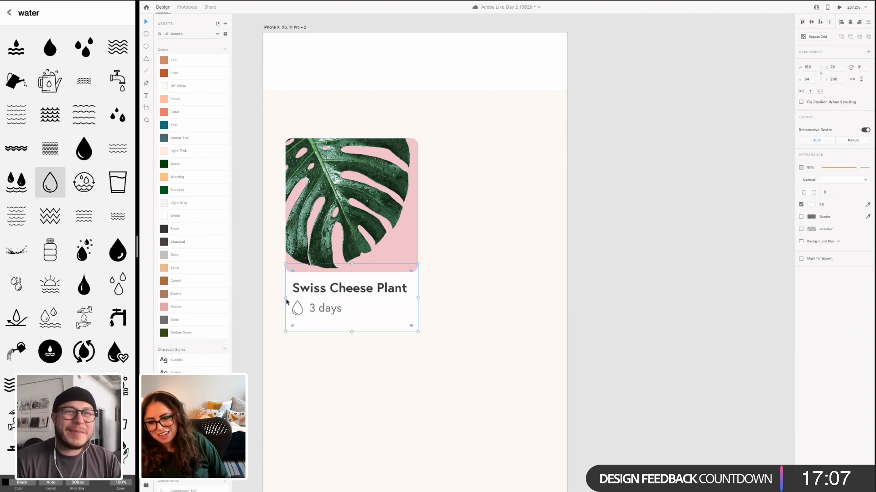
pyautogui.moveTo(285, 299); pyautogui.dragTo(285, 298)
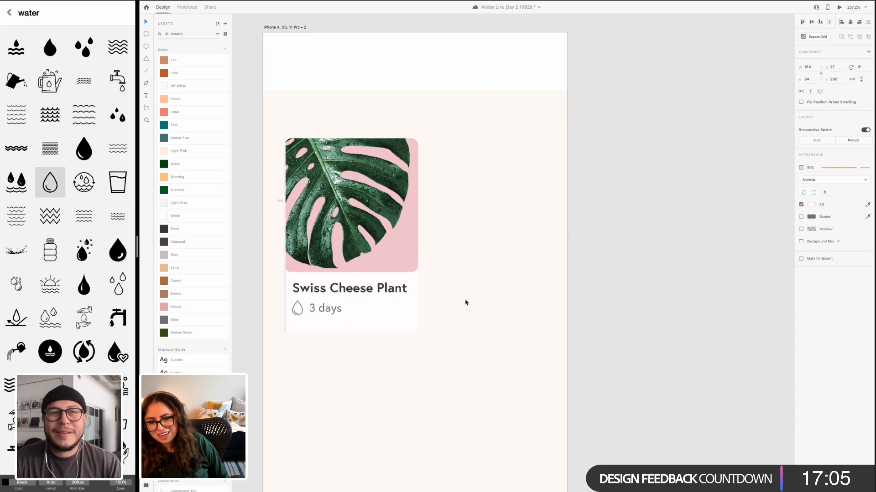
pyautogui.click(503, 310)
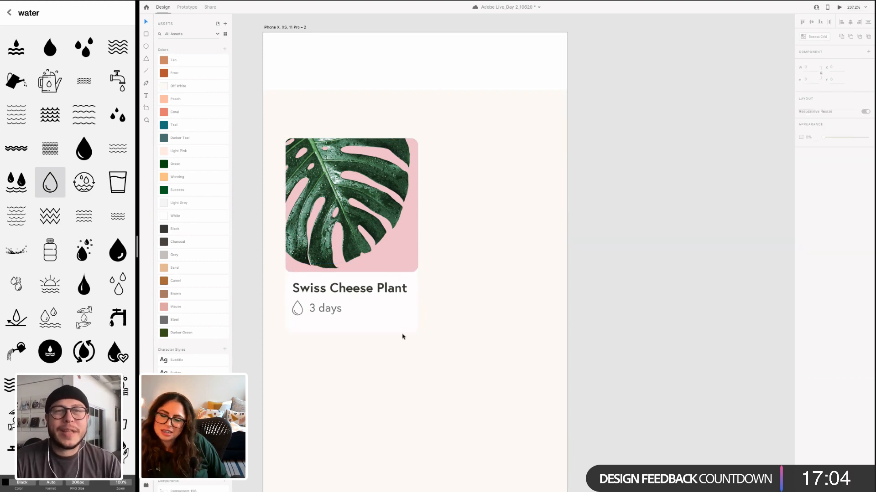
pyautogui.click(412, 279)
pyautogui.click(390, 388)
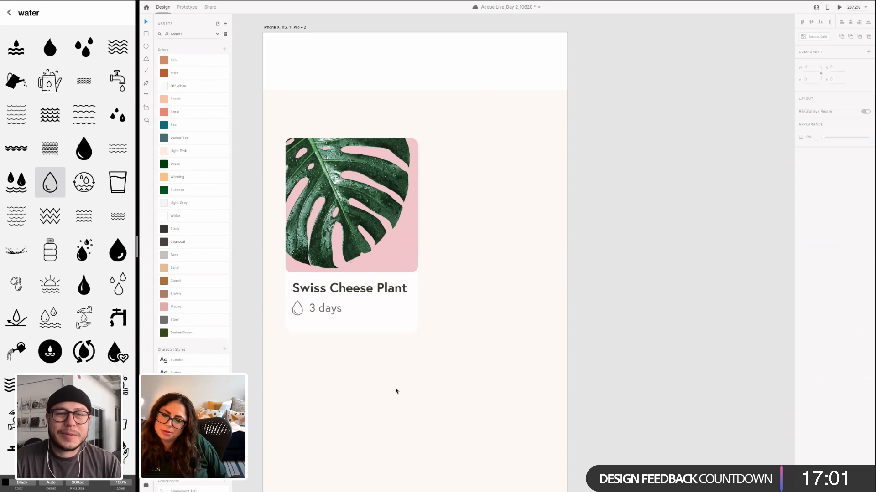
# Move the white rectangle up to Y 282, keeping it aligned with the plant image
pyautogui.click(301, 311)
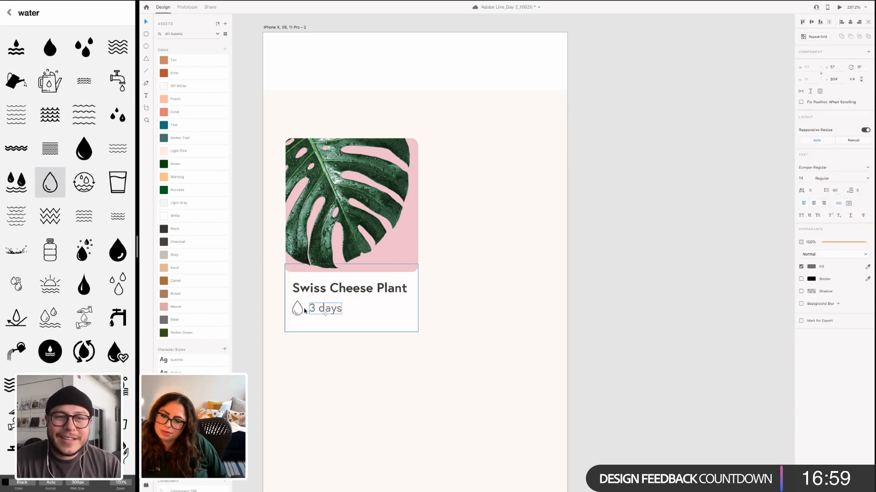
pyautogui.doubleClick(300, 314)
pyautogui.click(396, 346)
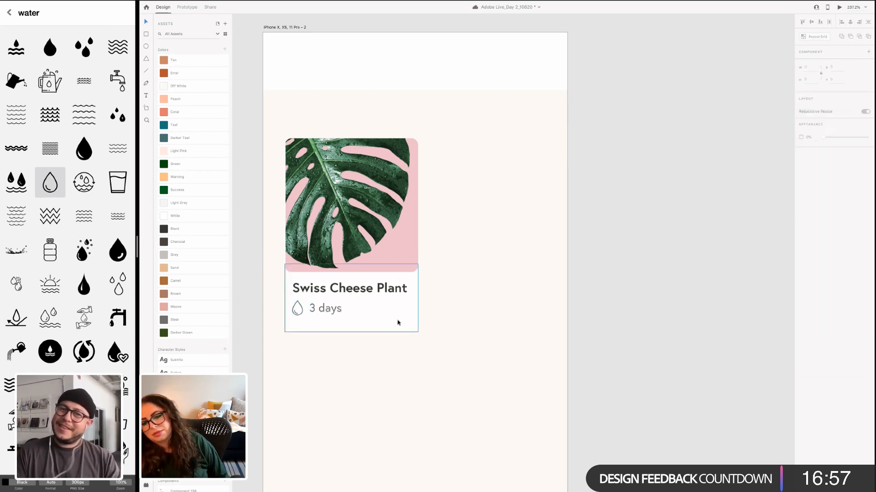
pyautogui.click(397, 322)
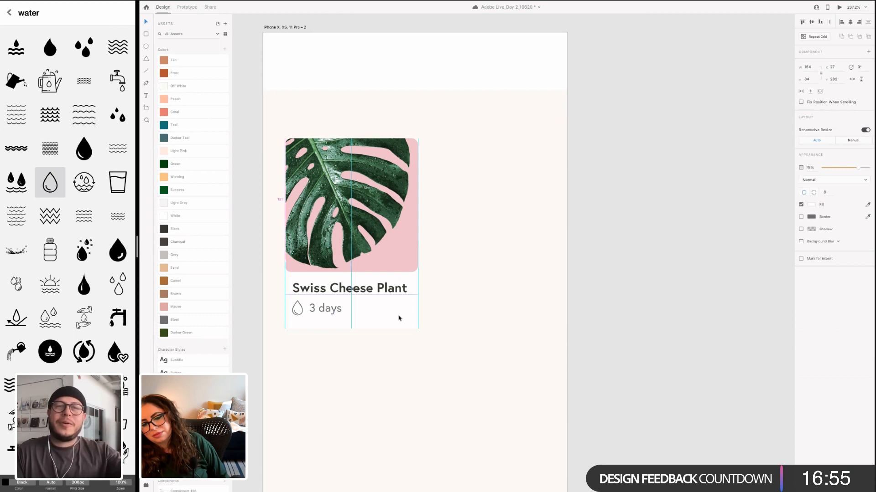
pyautogui.click(445, 371)
# Move the drop icon and "3 days" down together to Y 340, leaving more space below the plant name
pyautogui.scroll(1, 328, 333)
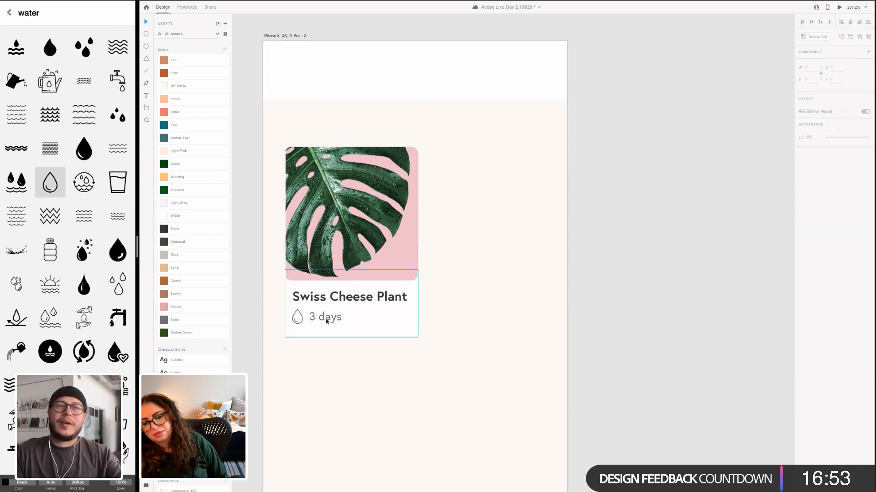
pyautogui.click(326, 322)
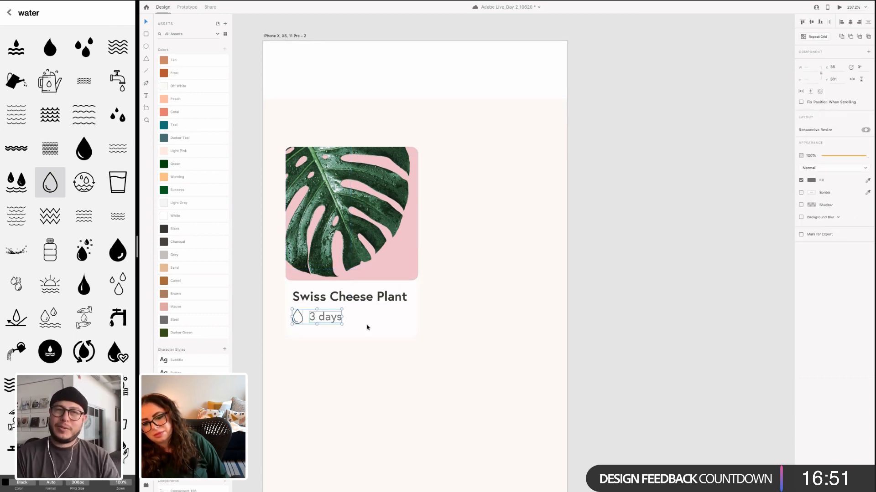
pyautogui.moveTo(366, 325); pyautogui.dragTo(323, 326)
# Change the watering text beside the drop icon to "In 3 days"
pyautogui.doubleClick(317, 326)
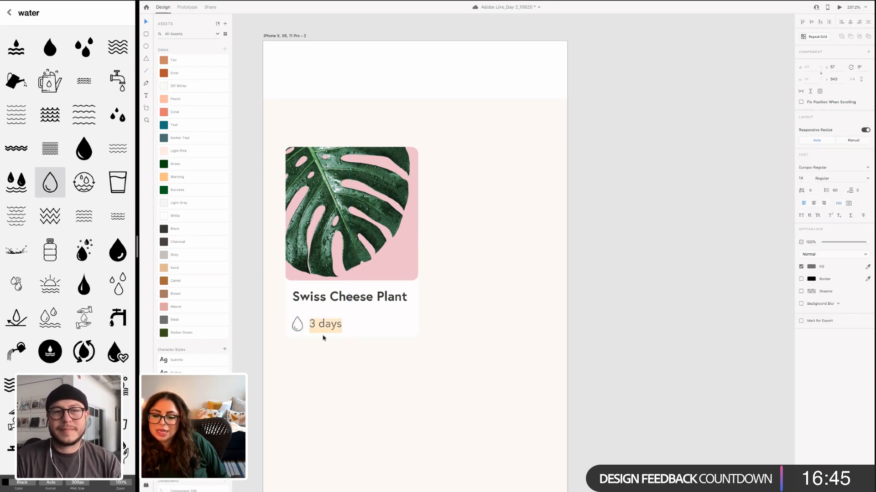
pyautogui.press('Left')
pyautogui.write('in')
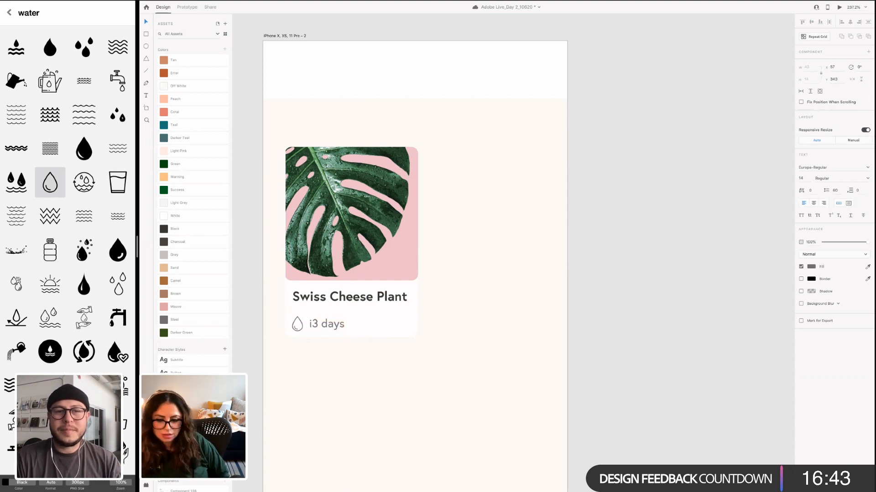
pyautogui.press('Home')
pyautogui.press('Delete')
pyautogui.write('I')
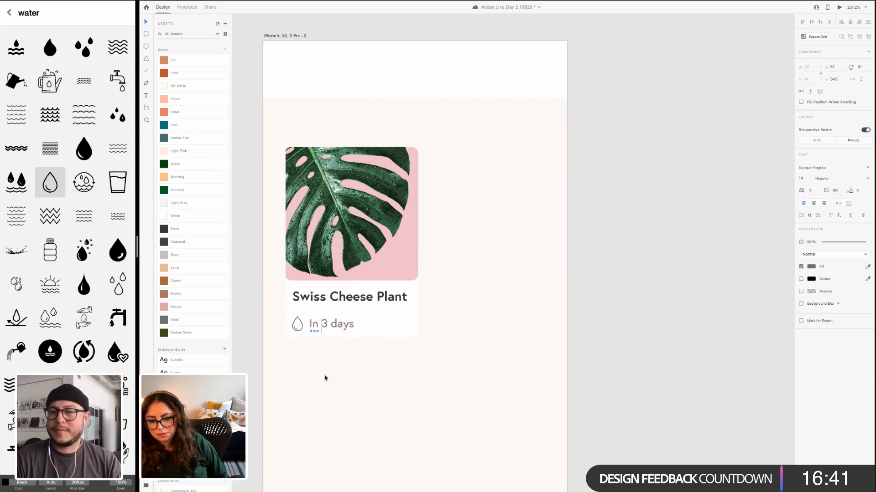
pyautogui.press('Escape')
pyautogui.click(465, 354)
pyautogui.doubleClick(332, 327)
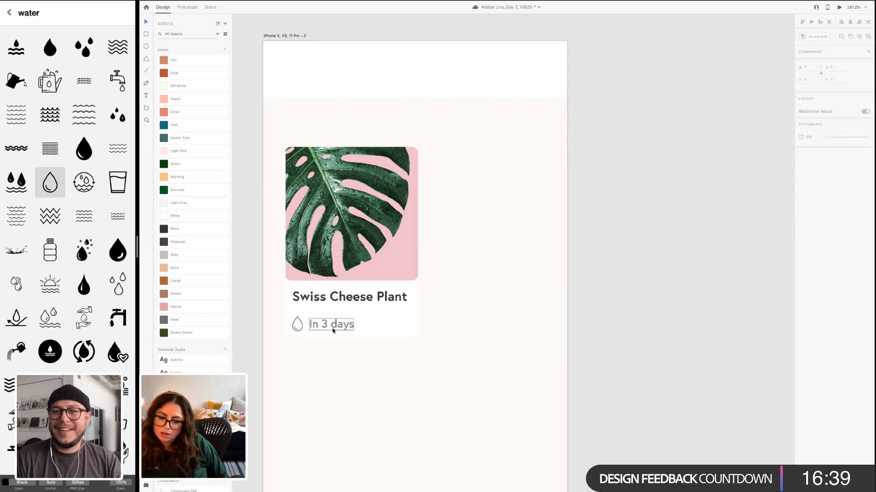
pyautogui.click(347, 375)
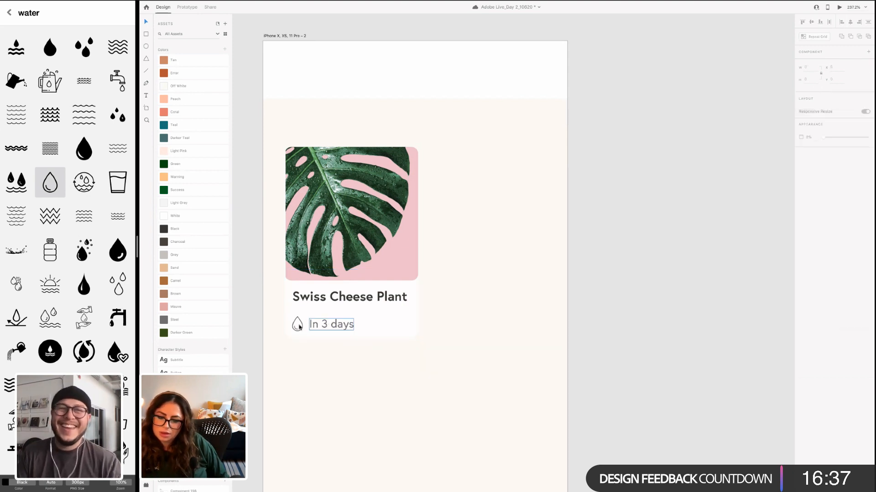
pyautogui.click(300, 324)
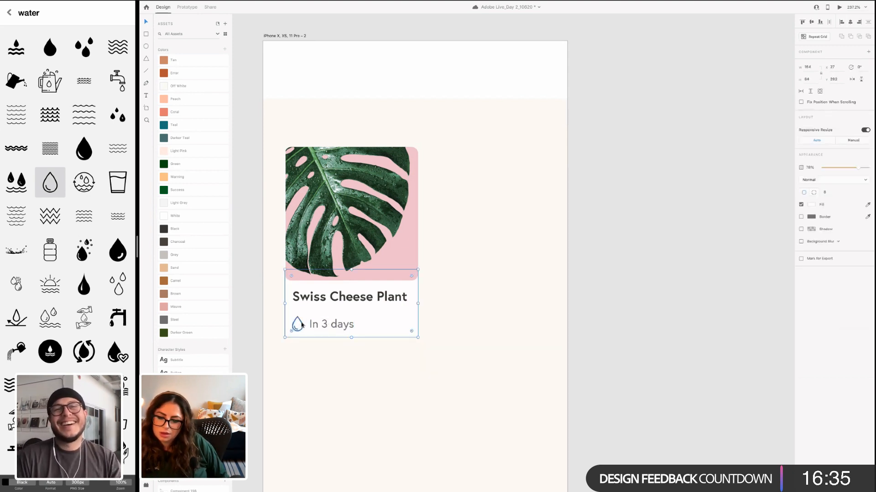
pyautogui.doubleClick(302, 325)
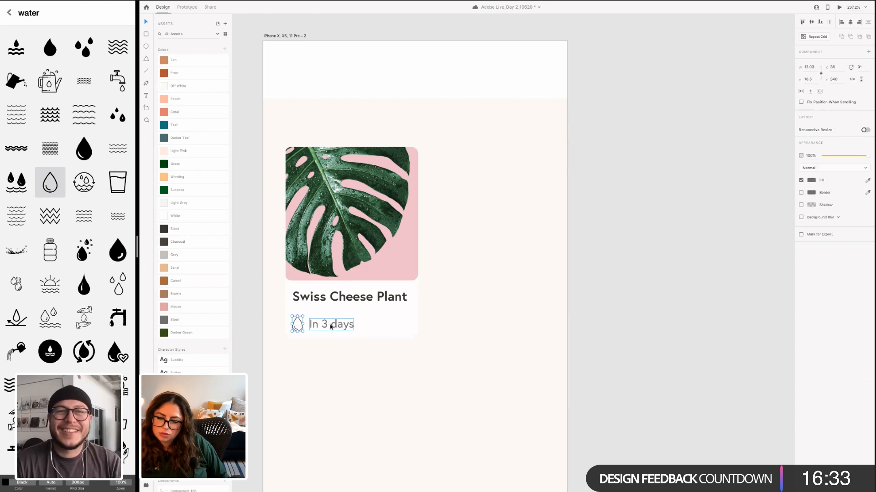
pyautogui.keyDown('shift'); pyautogui.click(315, 324); pyautogui.keyUp('shift')
pyautogui.click(440, 313)
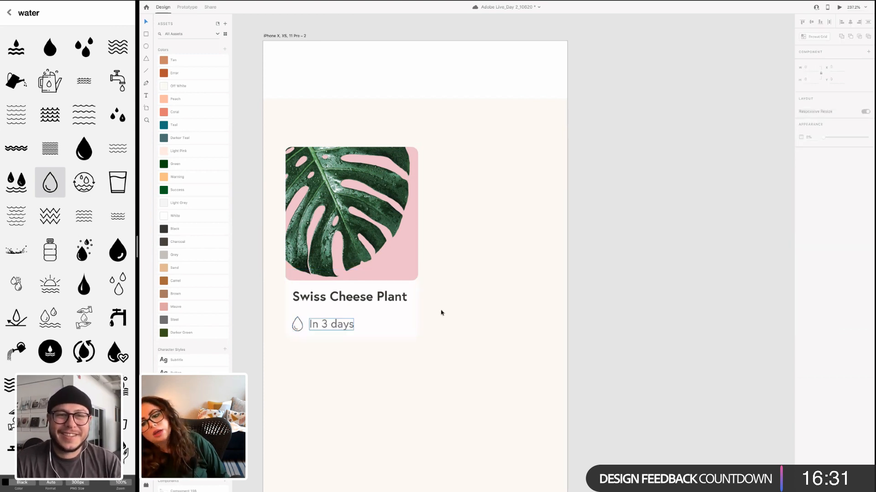
pyautogui.scroll(3, 438, 313)
pyautogui.scroll(-5, 379, 299)
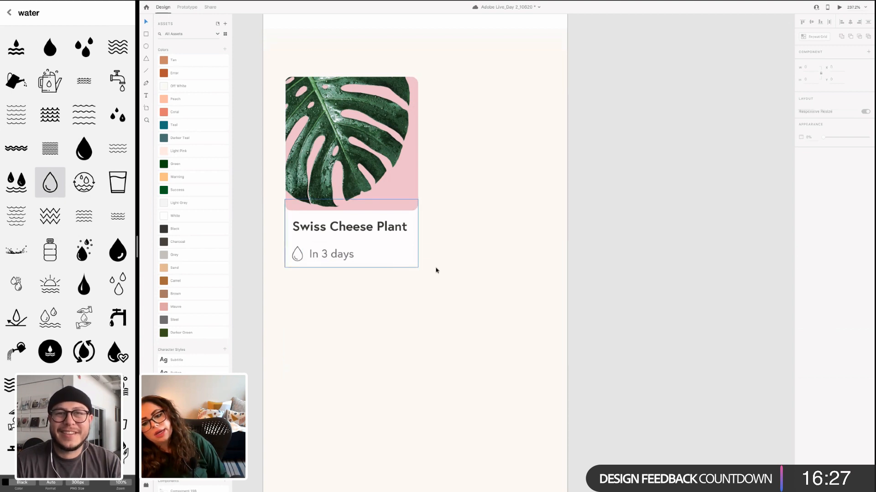
# Nudge the drop icon and "In 3 days" together slightly upward, closer to the plant name
pyautogui.click(336, 255)
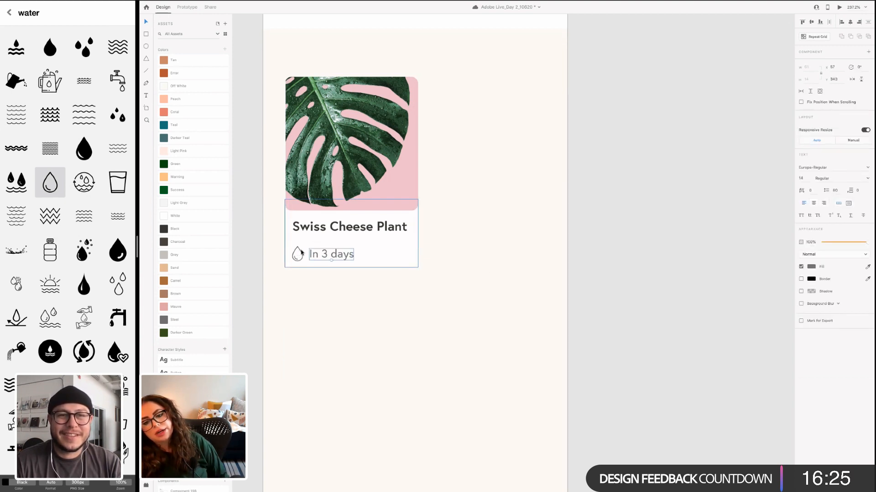
pyautogui.keyDown('shift'); pyautogui.click(300, 254); pyautogui.keyUp('shift')
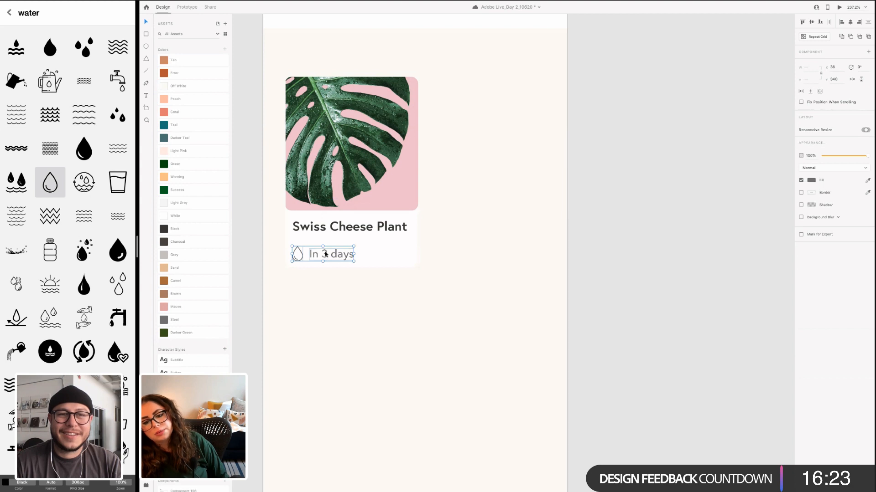
pyautogui.press('Up')
pyautogui.press('Up')
pyautogui.press('Up')
pyautogui.click(438, 336)
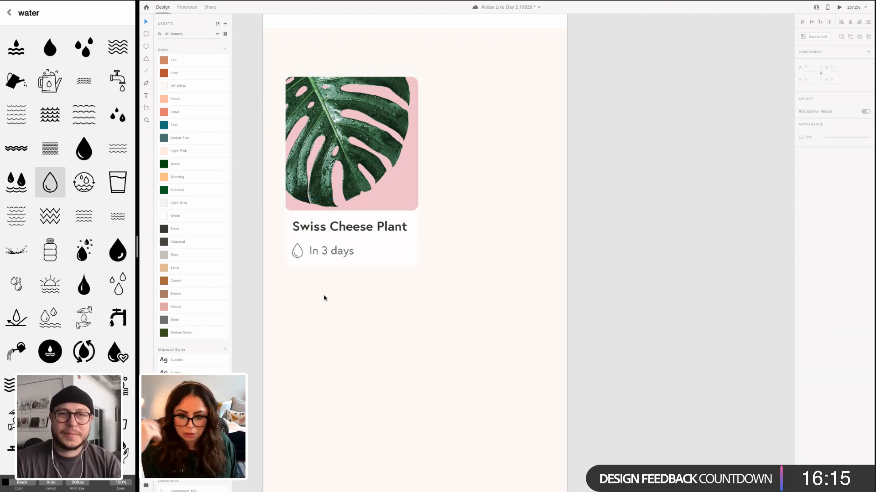
# Move the white rectangle out from behind the plant text to the empty area below, at X 60, Y 433
pyautogui.scroll(3, 321, 346)
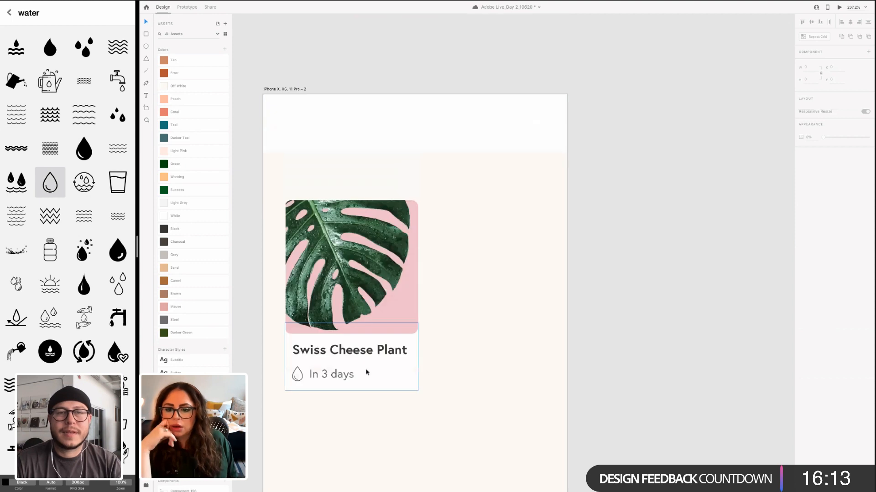
pyautogui.scroll(-1, 404, 376)
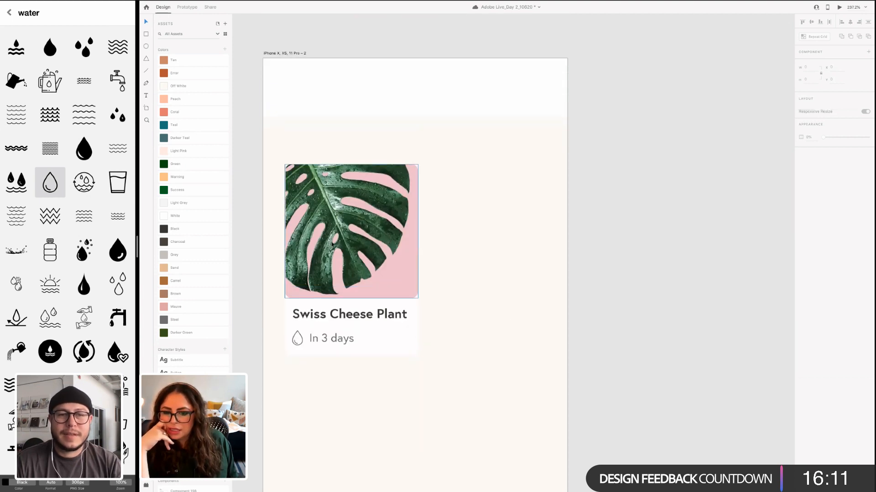
pyautogui.click(396, 336)
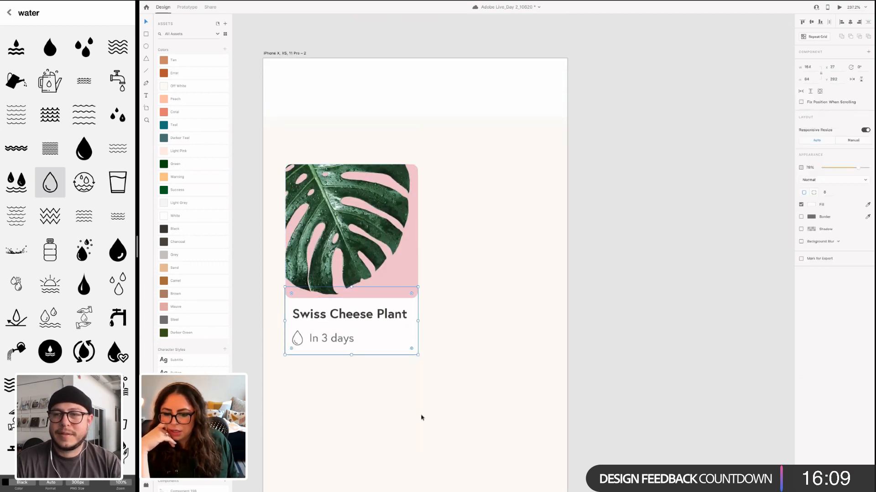
pyautogui.moveTo(336, 490); pyautogui.dragTo(371, 392)
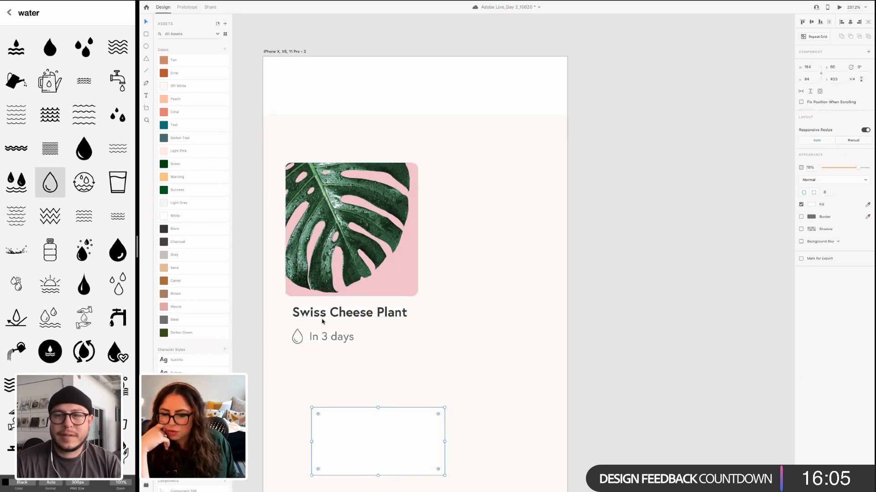
# Move the white rectangle back behind the plant text, aligned with the image at X 27, Y 280
pyautogui.moveTo(348, 447); pyautogui.dragTo(324, 336)
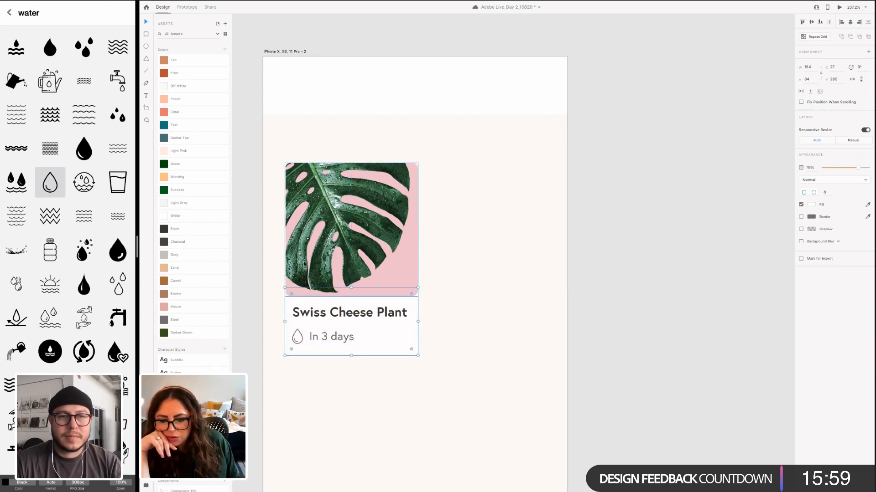
pyautogui.click(304, 264)
pyautogui.doubleClick(332, 297)
pyautogui.click(403, 422)
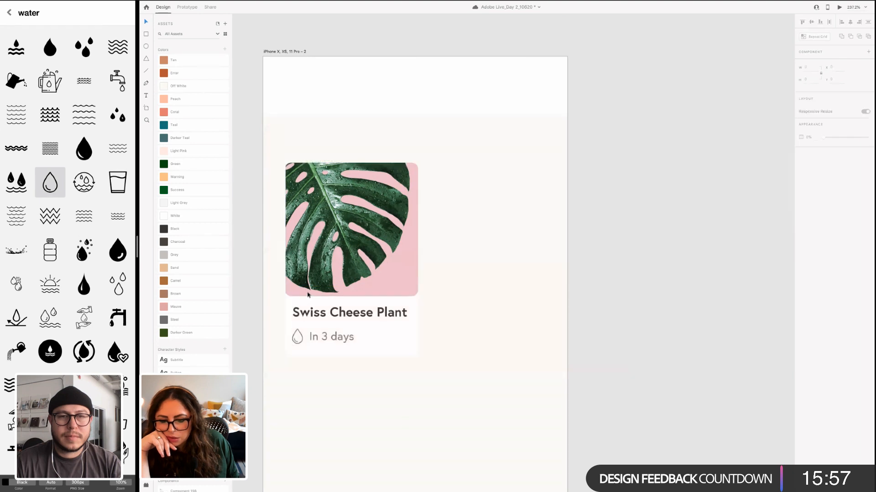
# Try to square off a bottom corner of the plant image by reducing its corner radius to 0
pyautogui.click(307, 293)
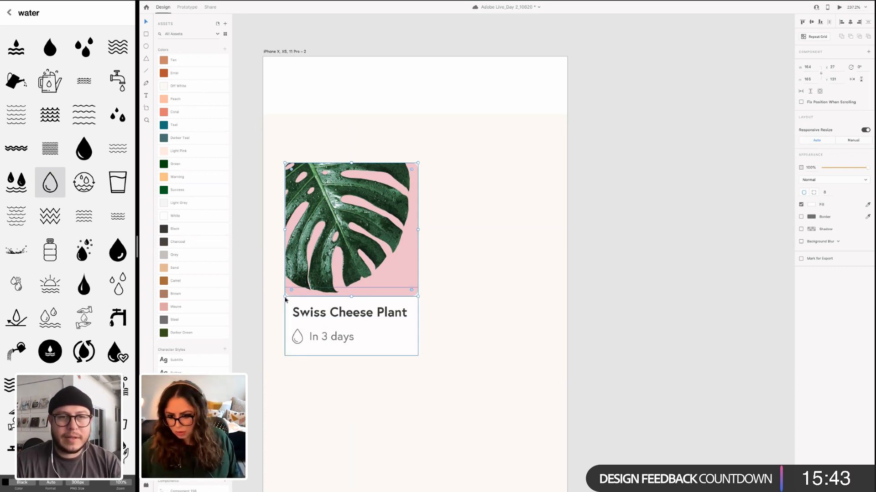
pyautogui.press('alt')
pyautogui.press('alt')
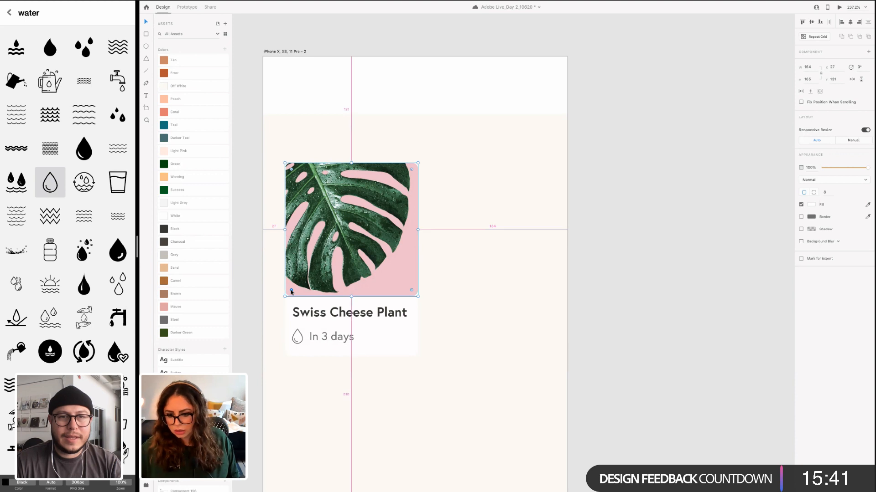
pyautogui.moveTo(286, 299); pyautogui.dragTo(284, 302)
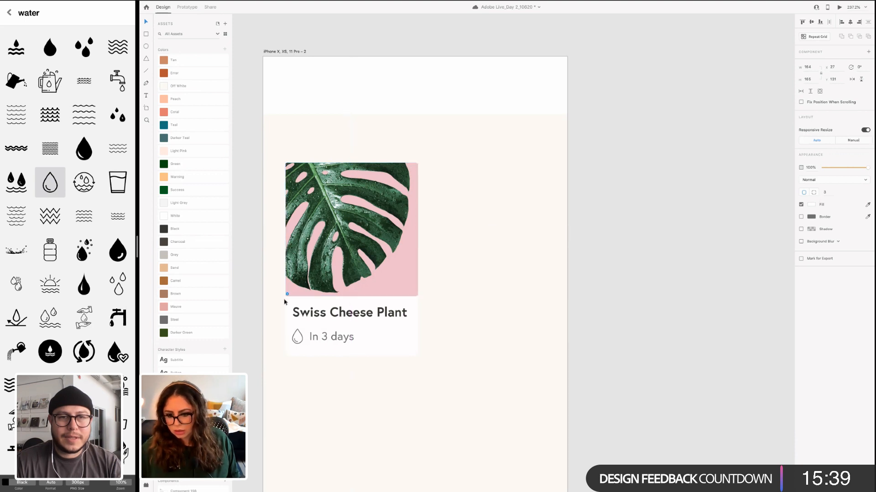
pyautogui.click(416, 293)
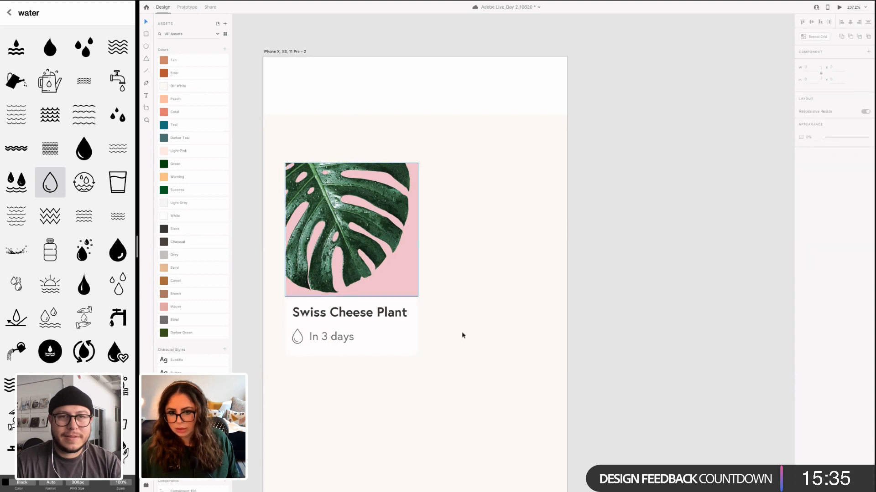
# Undo the plant image's corner radius change and the white rectangle's move back behind the text
pyautogui.click(469, 369)
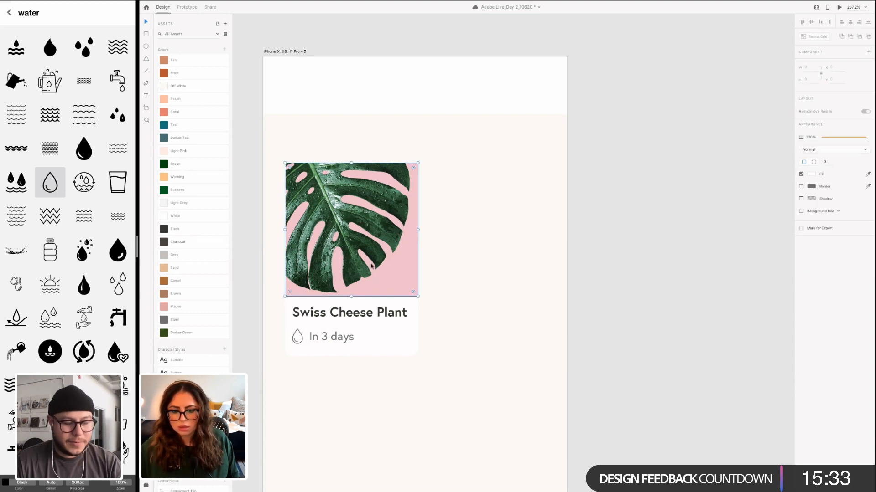
pyautogui.doubleClick(372, 266)
pyautogui.press('Escape')
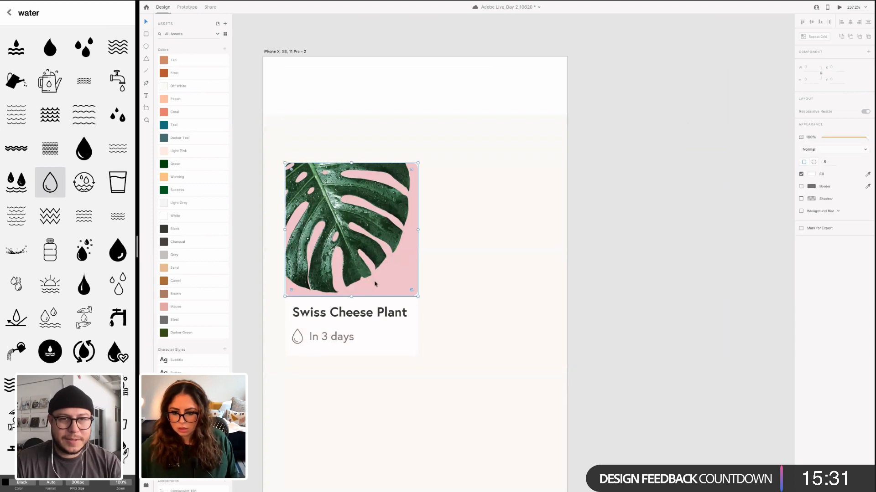
pyautogui.press('super+v')
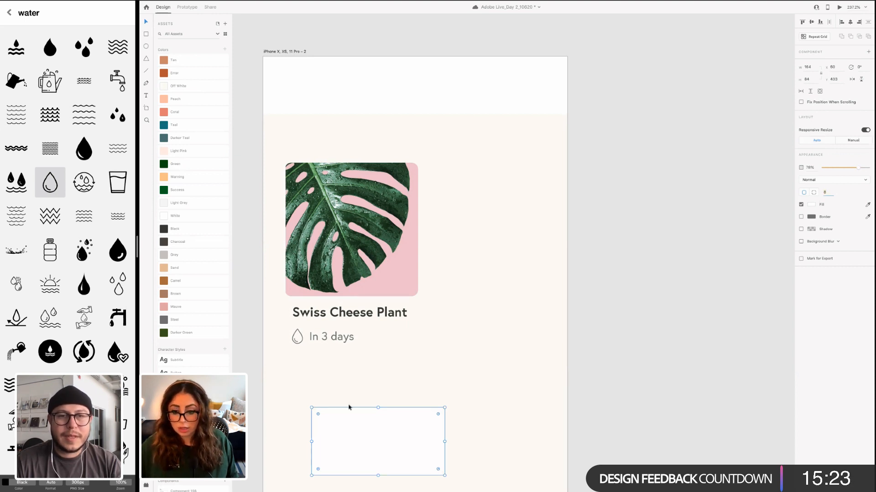
# Show the layer list and examine the plant image's layer options and masked picture for a way to edit its corners
pyautogui.click(467, 321)
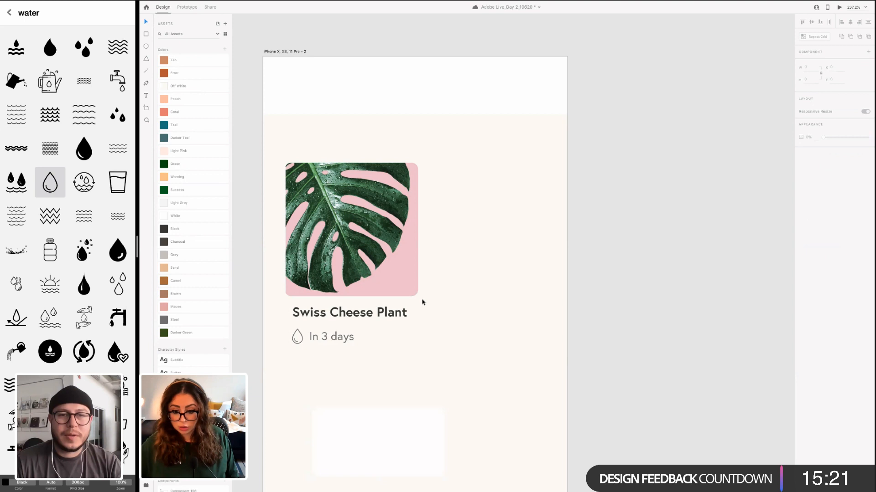
pyautogui.click(367, 446)
pyautogui.click(287, 293)
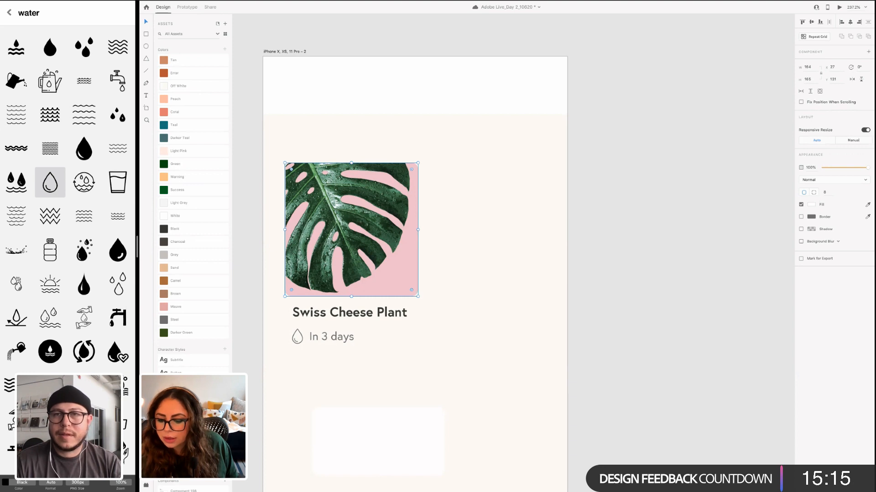
pyautogui.press('super+y')
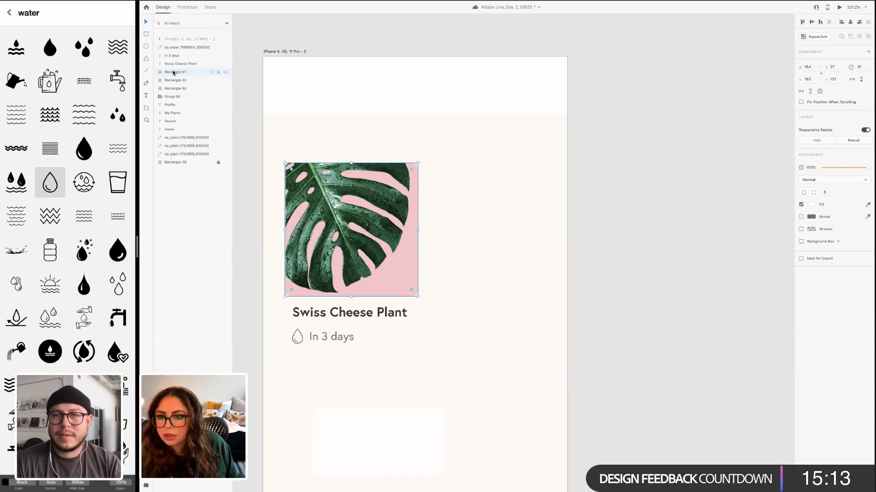
pyautogui.rightClick(174, 72)
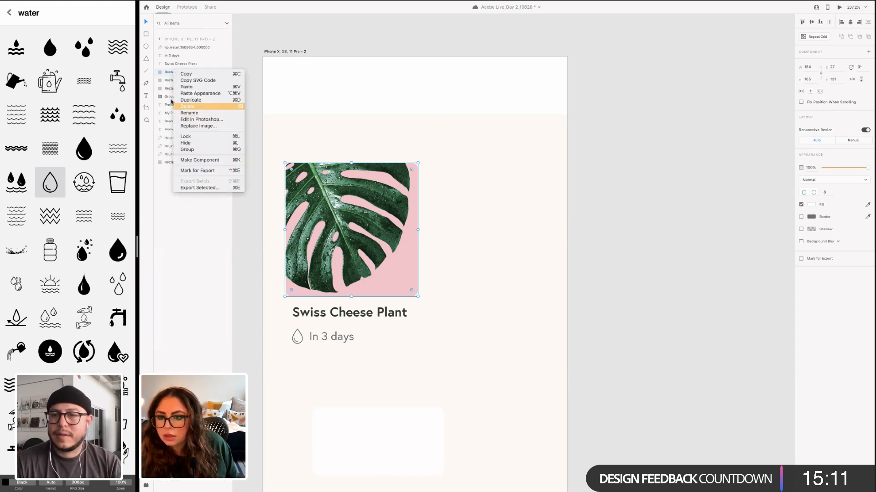
pyautogui.click(365, 269)
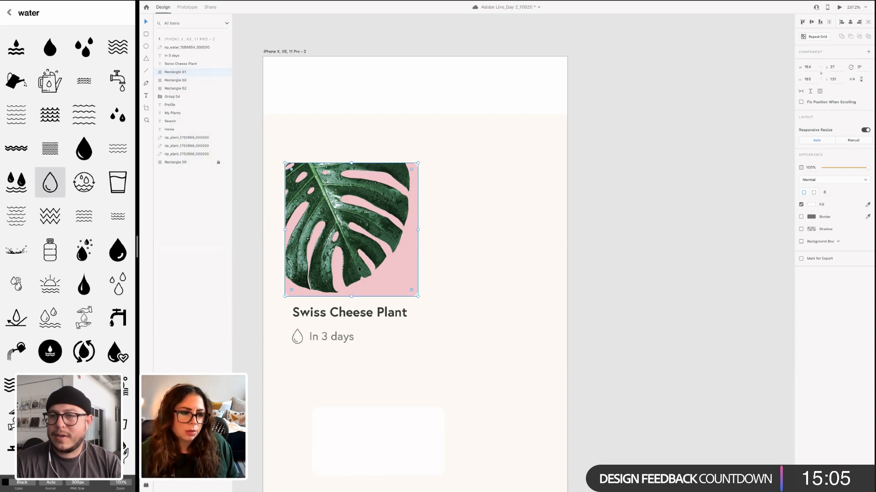
pyautogui.doubleClick(357, 270)
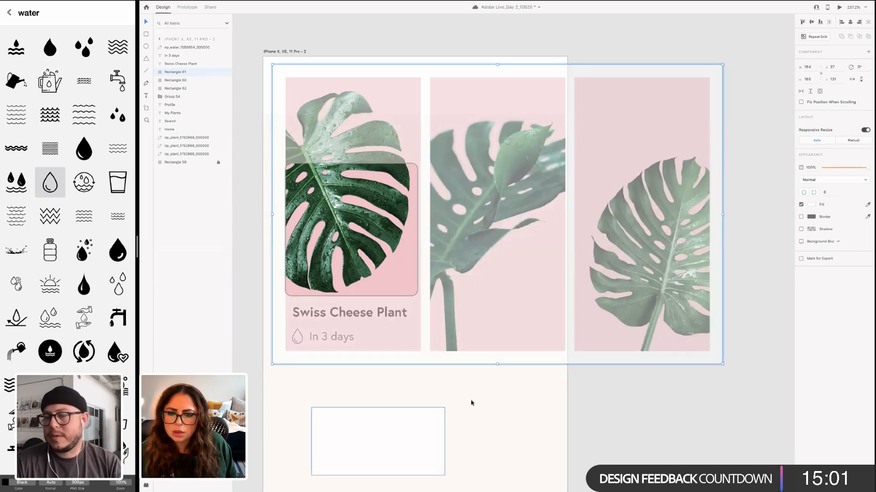
pyautogui.press('Escape')
# Increase the plant image's corner radius to 12
pyautogui.rightClick(414, 168)
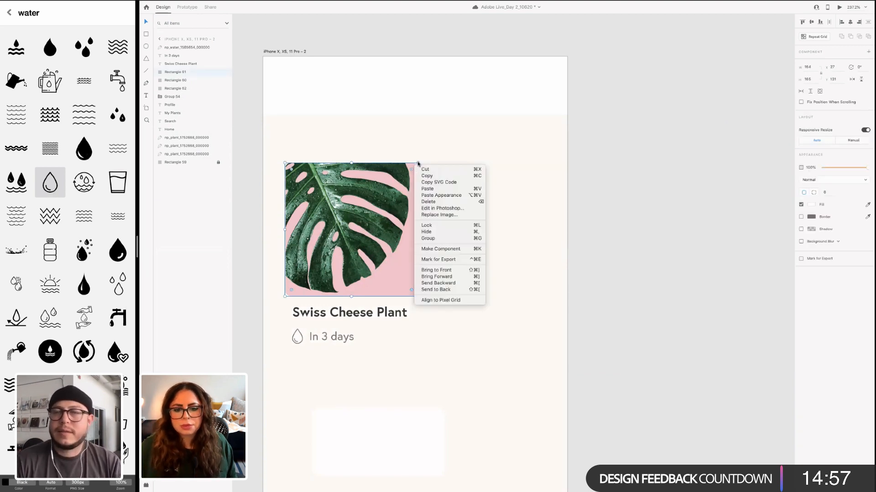
pyautogui.click(417, 163)
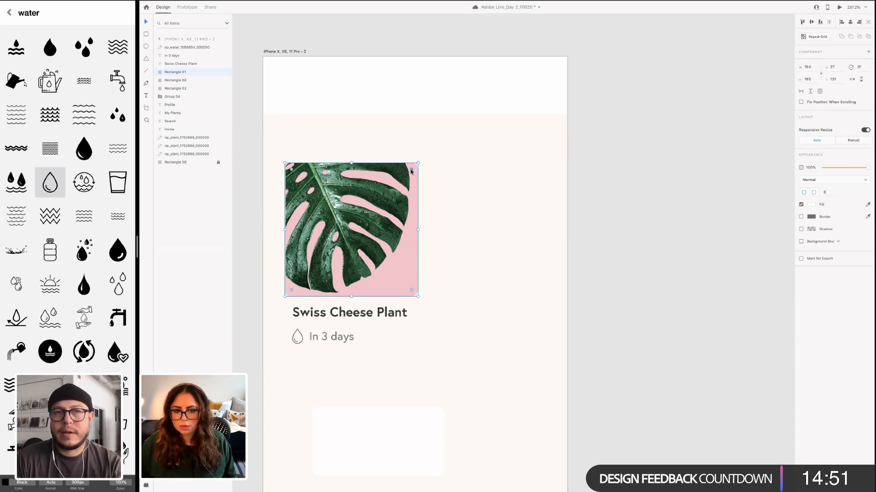
pyautogui.moveTo(411, 171)
pyautogui.mouseDown()
pyautogui.moveTo(420, 167)
pyautogui.moveTo(414, 175)
pyautogui.mouseUp()
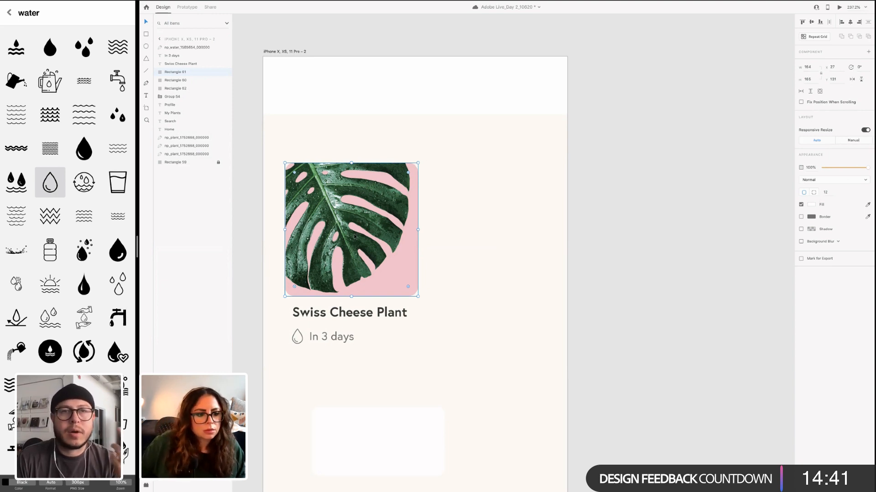
# Examine the available options for the plant image and the elements around its bottom corner
pyautogui.rightClick(343, 212)
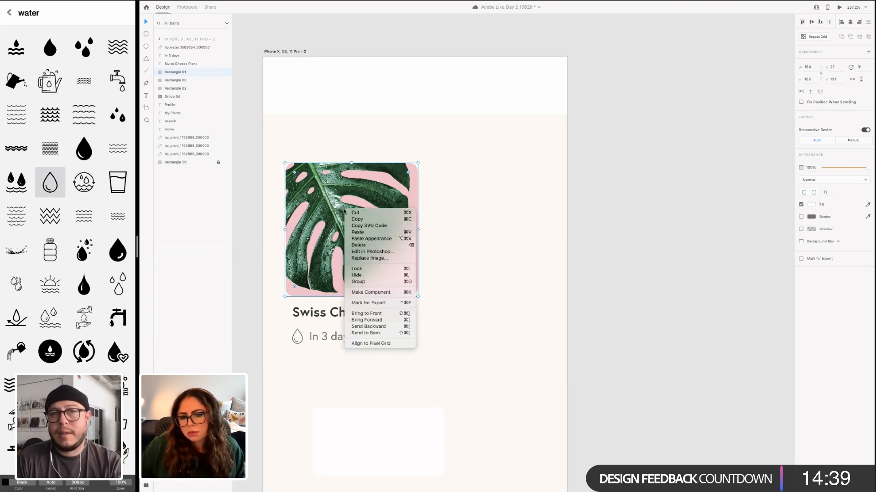
pyautogui.click(306, 375)
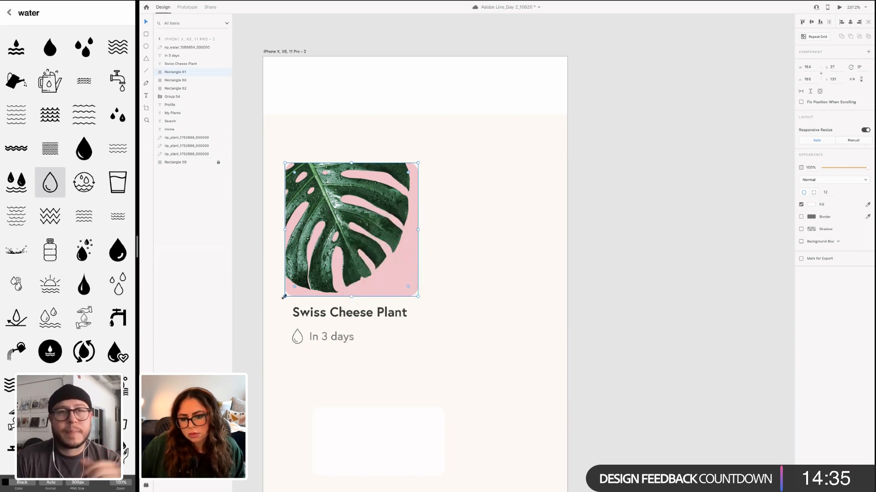
pyautogui.rightClick(283, 296)
pyautogui.click(322, 266)
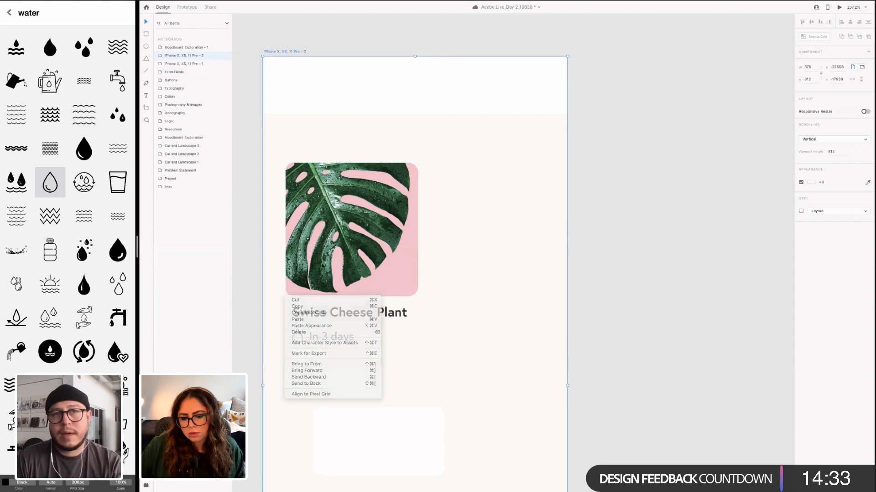
pyautogui.doubleClick(322, 266)
pyautogui.click(309, 387)
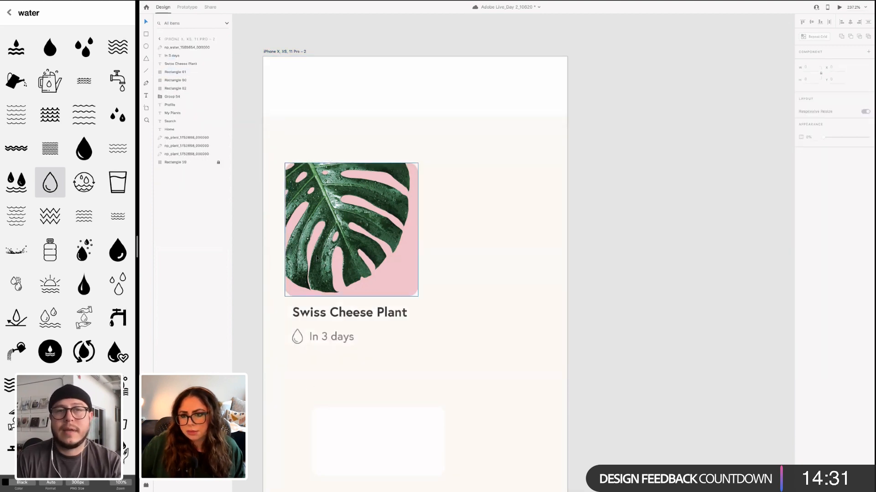
pyautogui.click(309, 276)
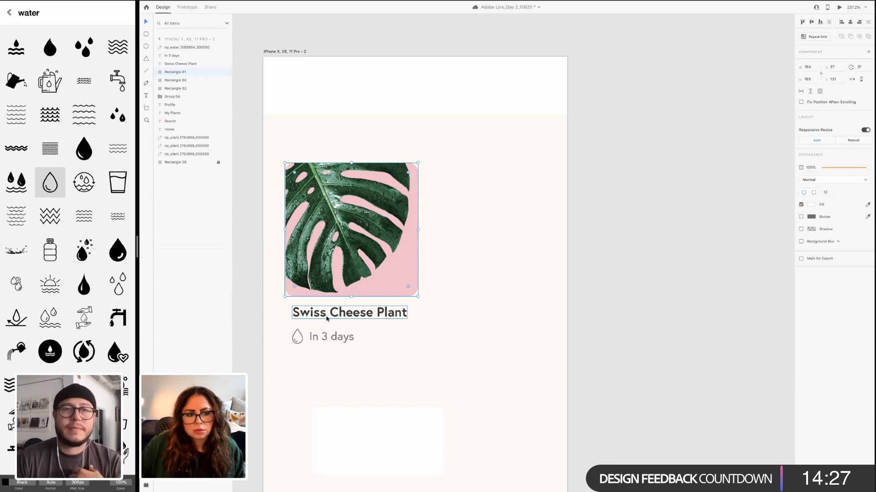
pyautogui.click(360, 318)
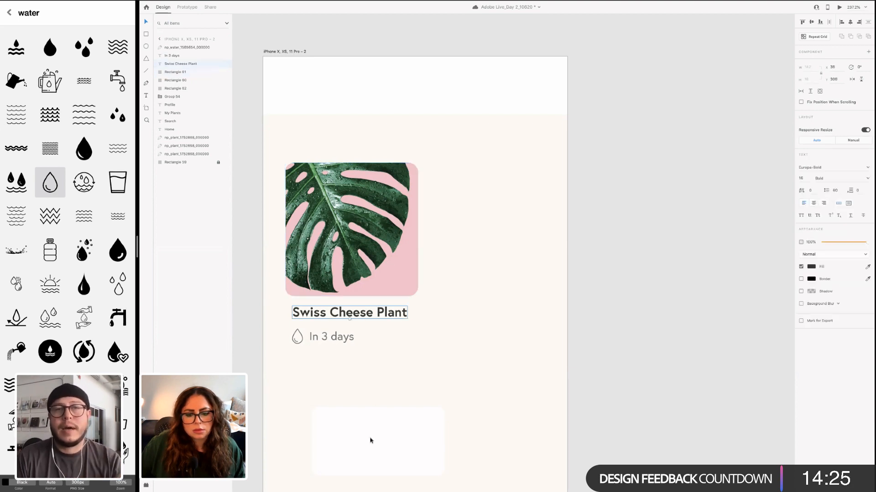
# Stretch the plant image to a height of 167 and move the white rectangle to X 27, Y 351, aligned with it
pyautogui.click(286, 294)
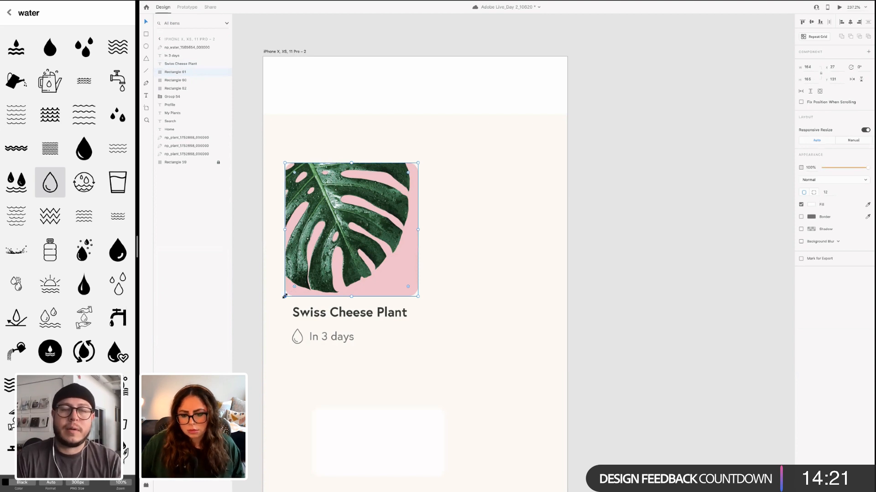
pyautogui.moveTo(282, 298); pyautogui.dragTo(285, 298)
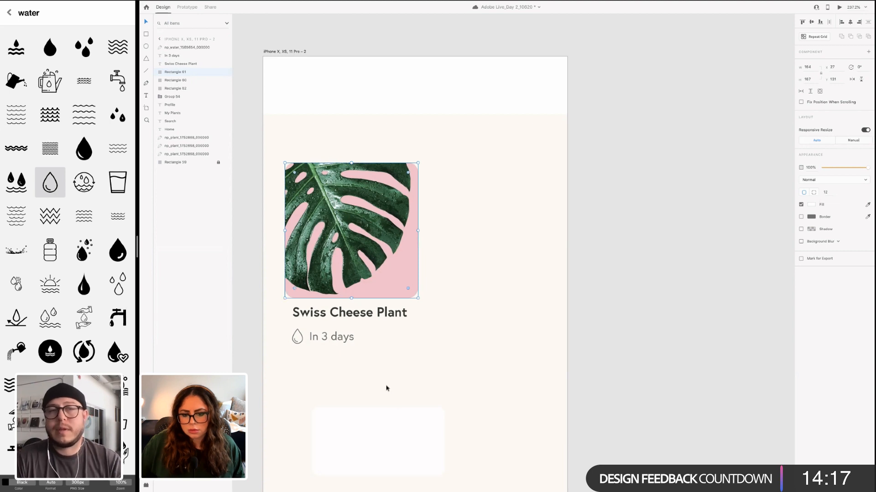
pyautogui.click(386, 389)
pyautogui.click(343, 436)
pyautogui.moveTo(321, 387); pyautogui.dragTo(321, 388)
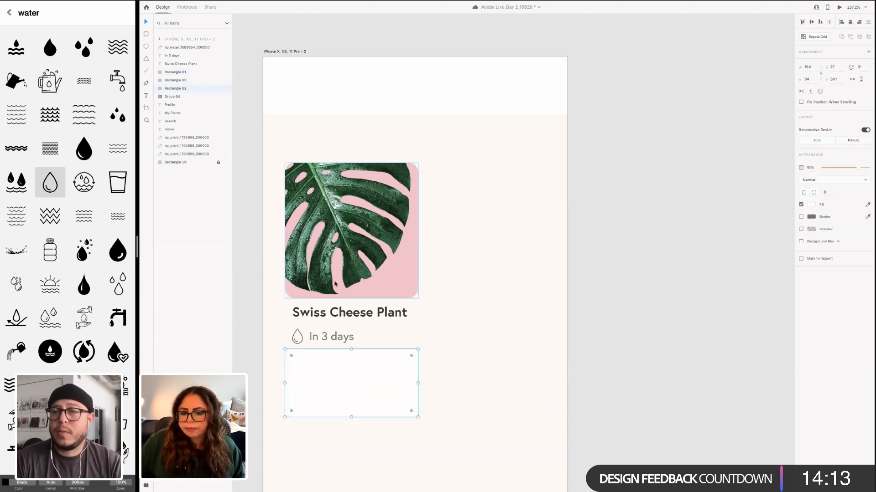
# Give the plant image separate corner radii: 12 for both upper corners and 0 for both lower corners
pyautogui.doubleClick(336, 284)
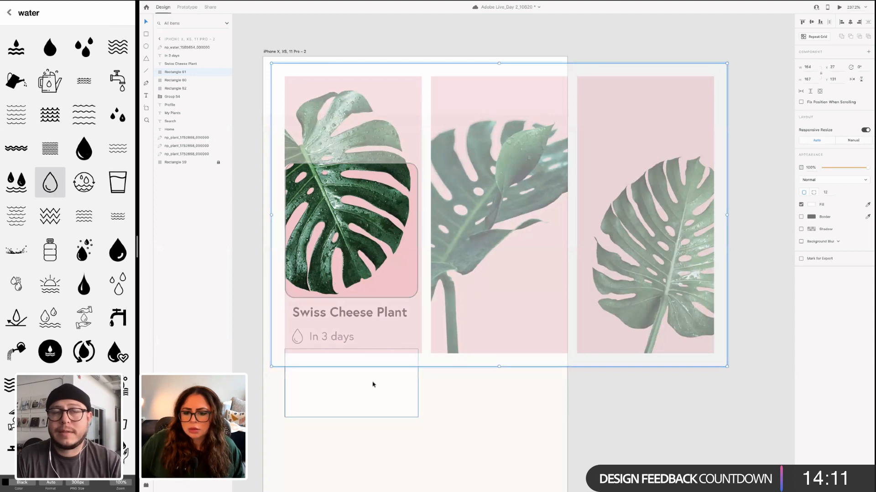
pyautogui.click(343, 429)
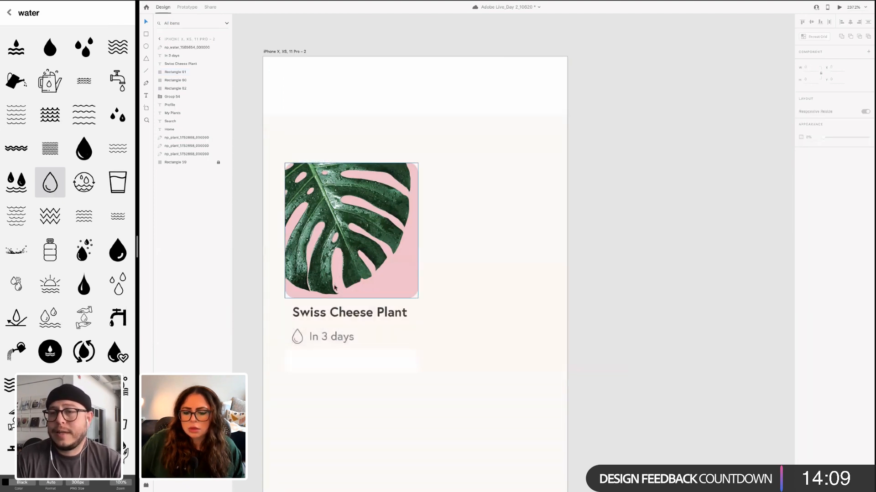
pyautogui.click(335, 288)
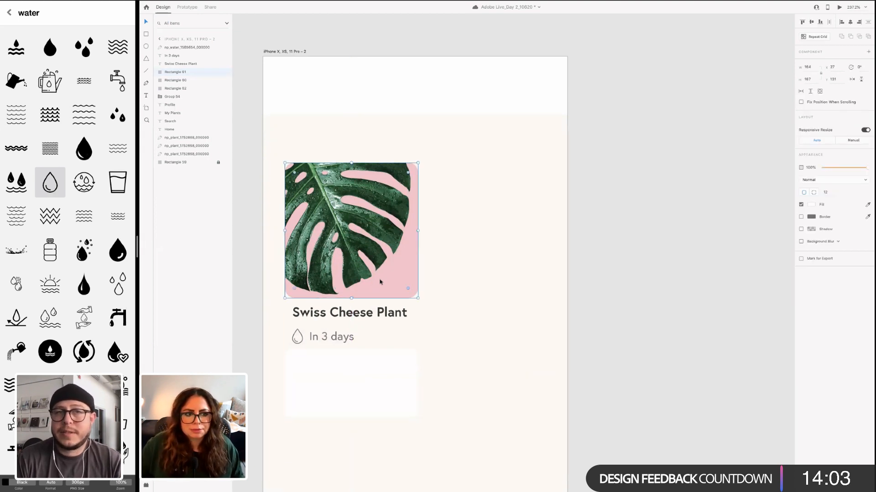
pyautogui.click(813, 194)
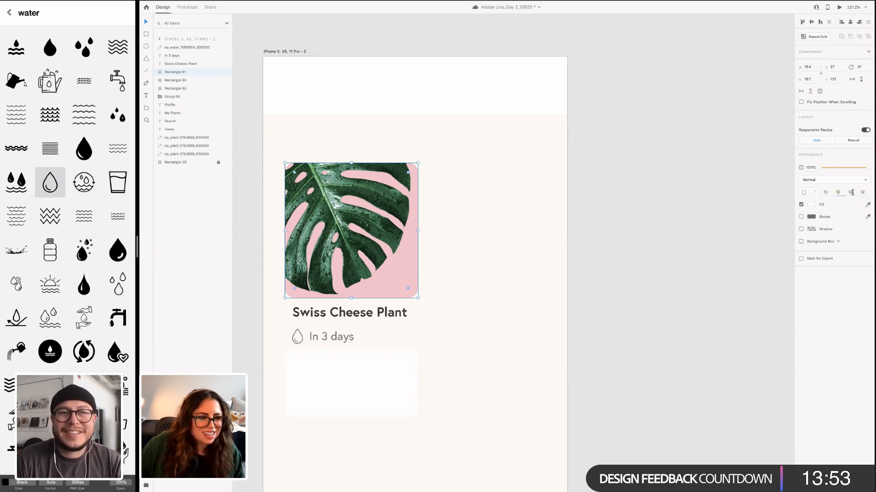
pyautogui.press('Return')
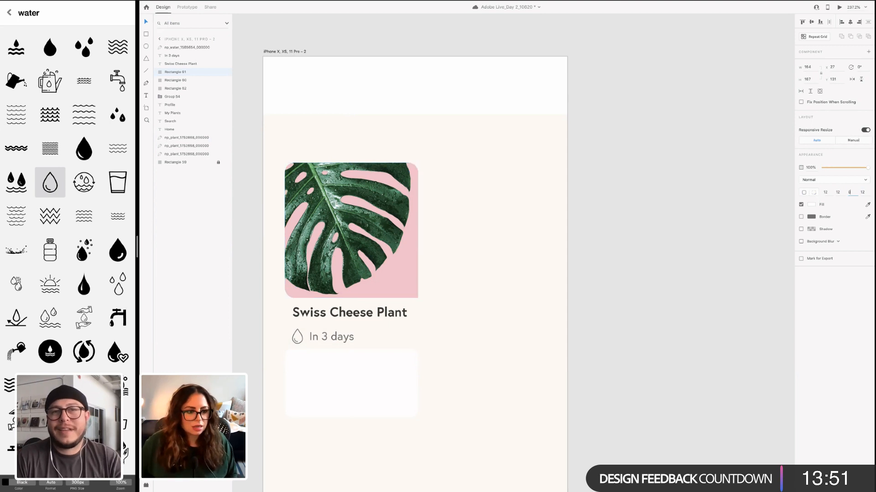
pyautogui.press('BackSpace')
pyautogui.write('0')
pyautogui.press('Return')
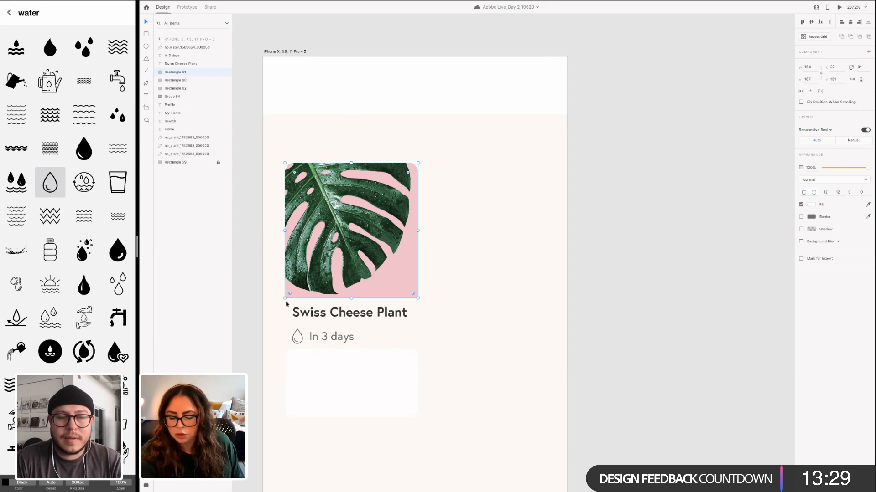
# Move the white rectangle up behind the plant name and watering text, to X 27, Y 286
pyautogui.moveTo(352, 368); pyautogui.dragTo(352, 306)
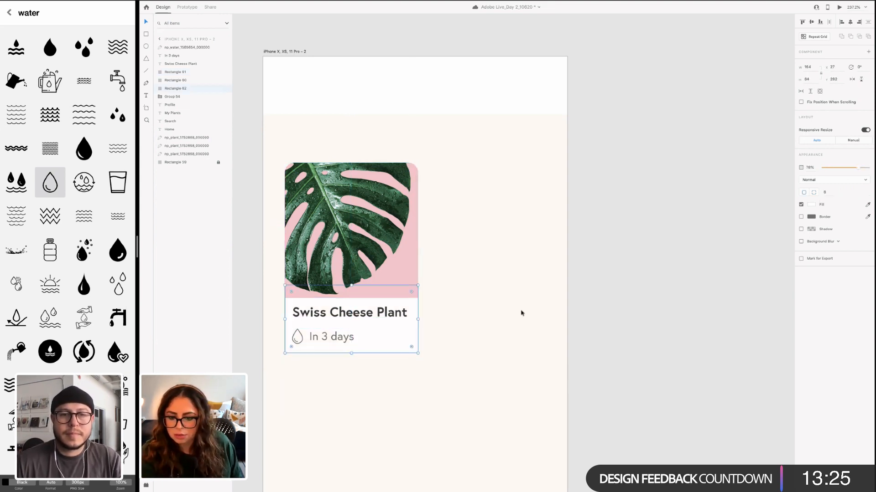
pyautogui.click(318, 442)
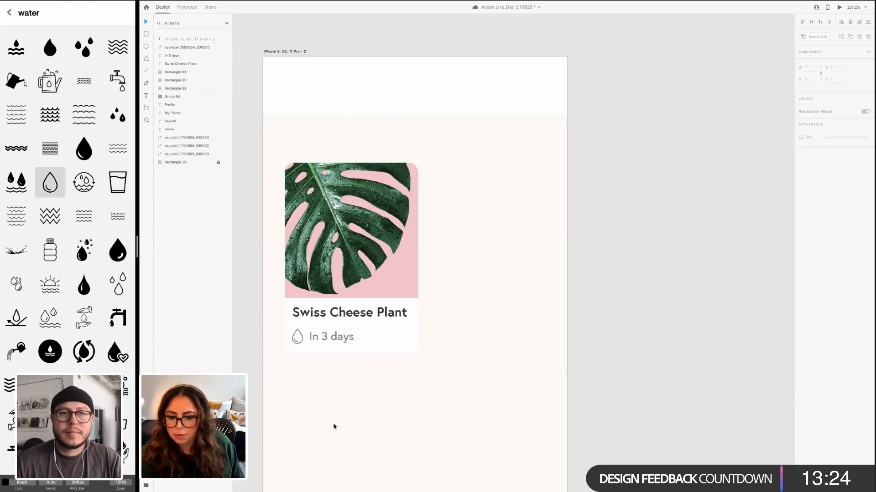
pyautogui.click(395, 356)
pyautogui.moveTo(395, 359); pyautogui.dragTo(394, 358)
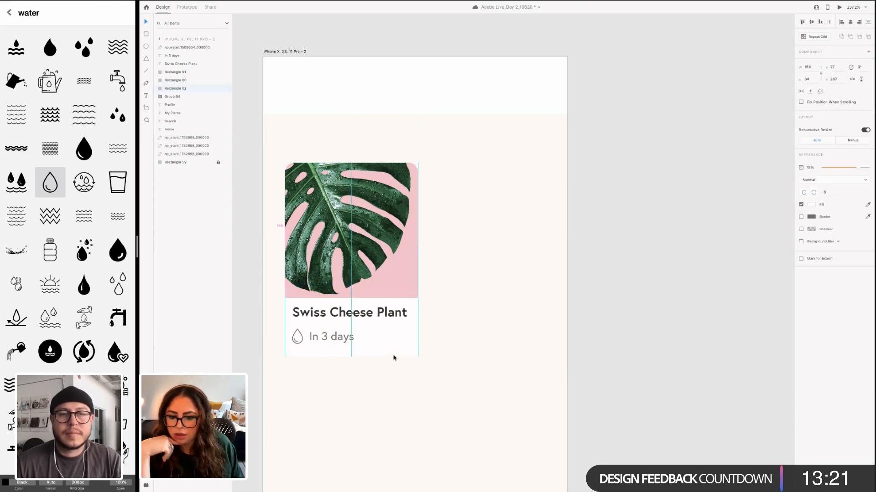
pyautogui.click(259, 359)
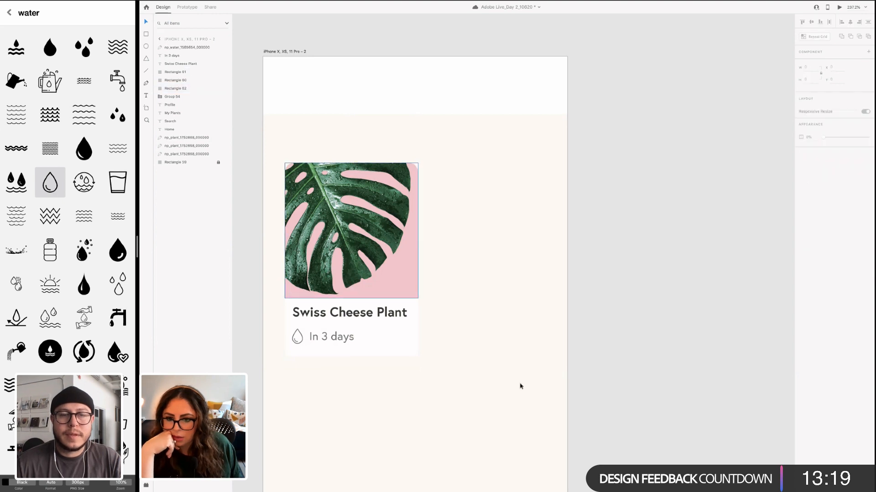
pyautogui.moveTo(275, 156); pyautogui.dragTo(438, 357)
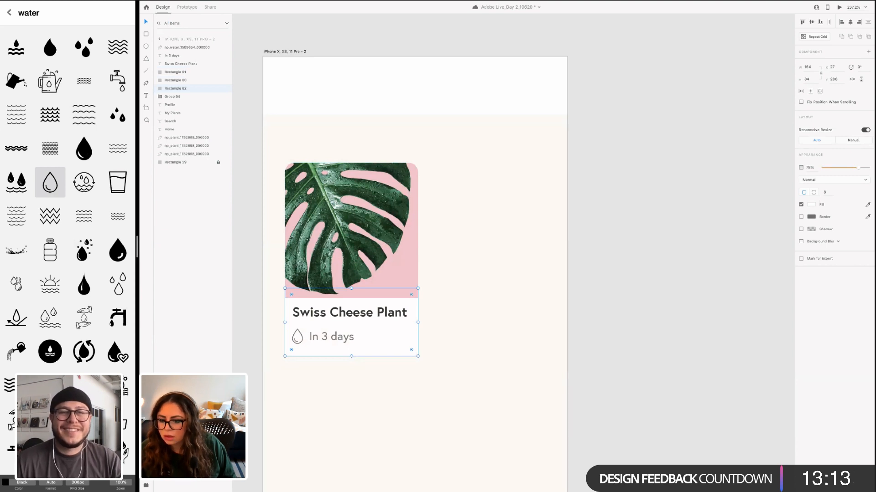
# Try the saved Light Gray, Light Pink, Sand and Off White colors as the text panel's fill
pyautogui.click(146, 461)
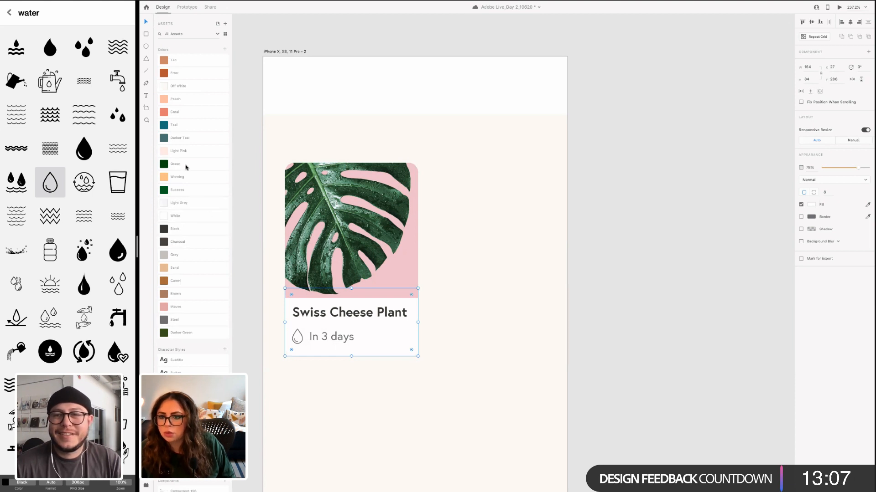
pyautogui.click(192, 208)
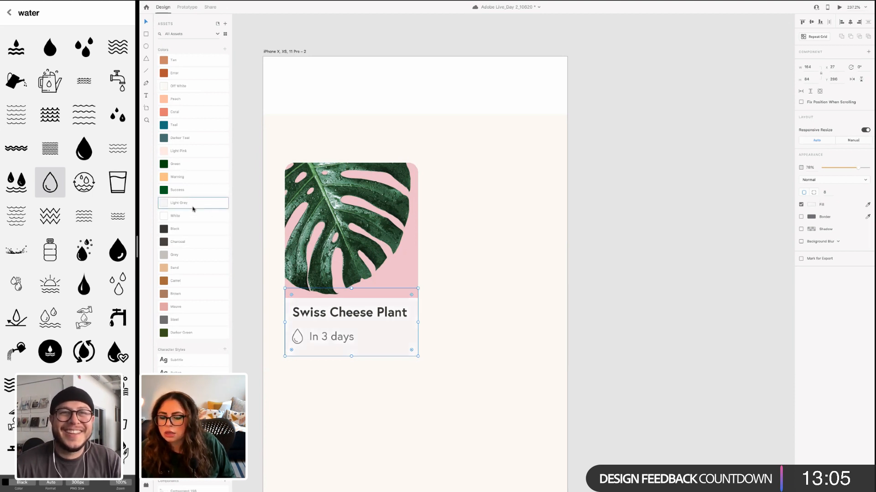
pyautogui.click(184, 151)
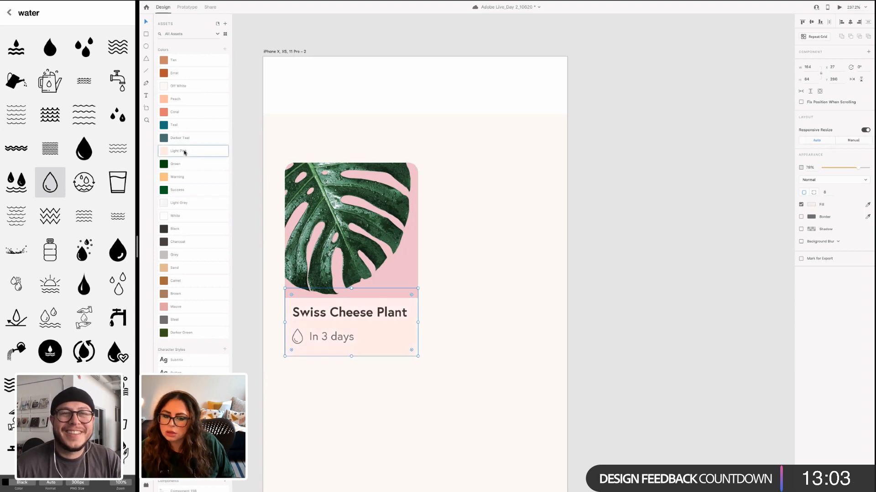
pyautogui.click(186, 268)
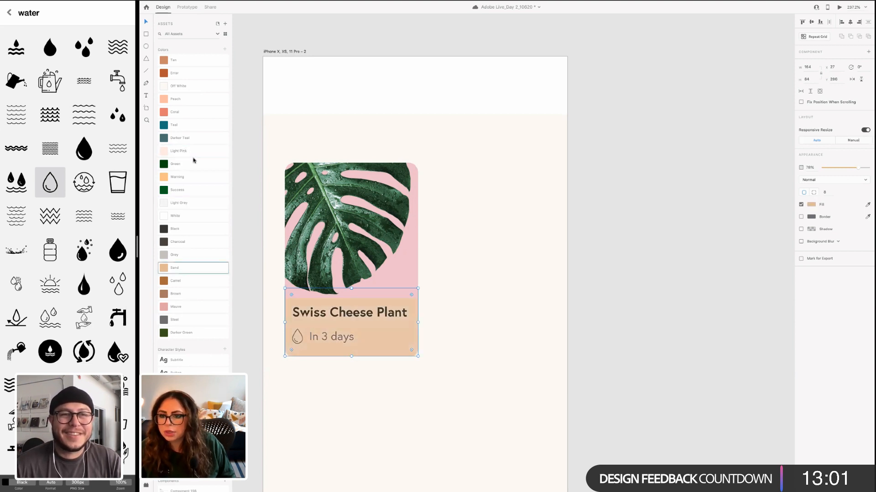
pyautogui.click(175, 91)
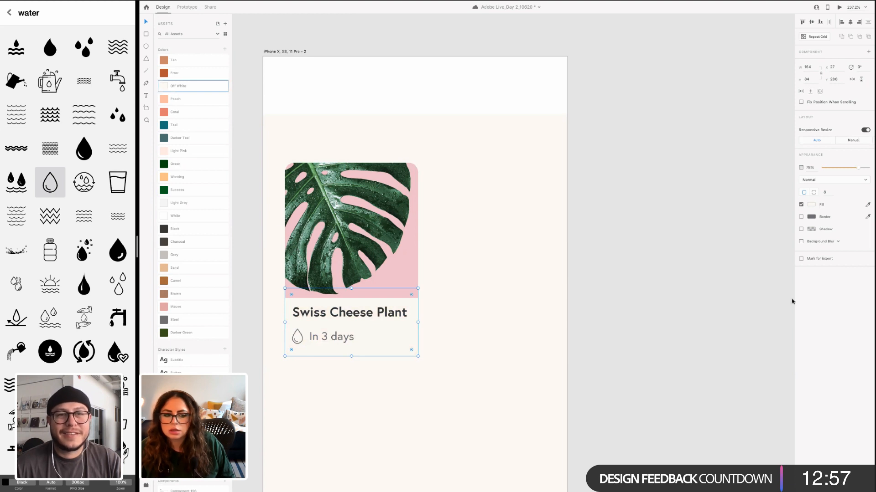
# Turn off the text panel's fill, give it a border of size 1 and apply the Light Gray swatch
pyautogui.click(800, 204)
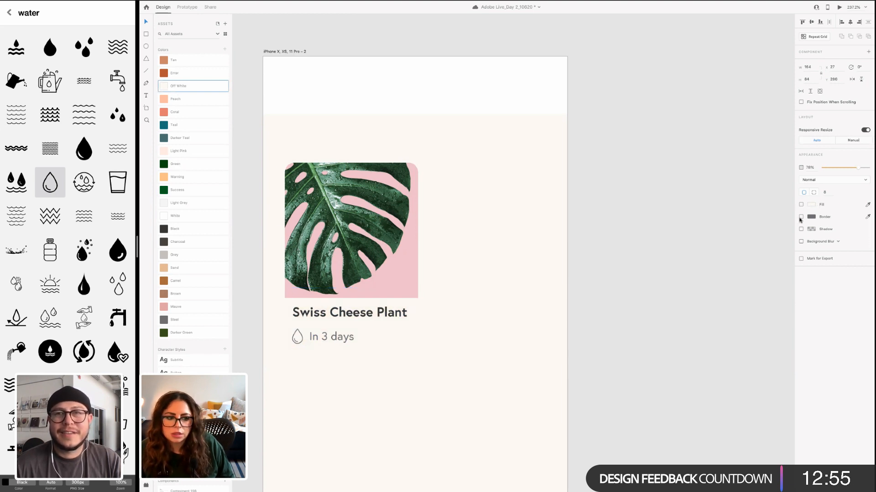
pyautogui.click(801, 216)
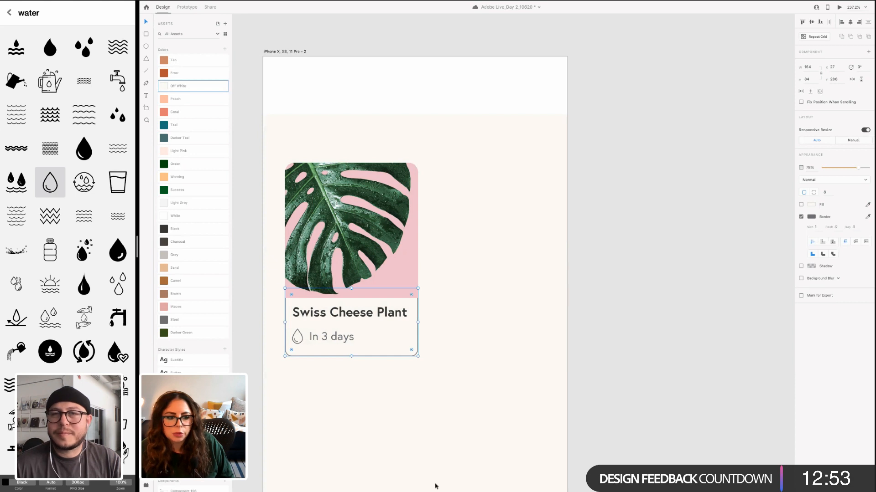
pyautogui.click(183, 203)
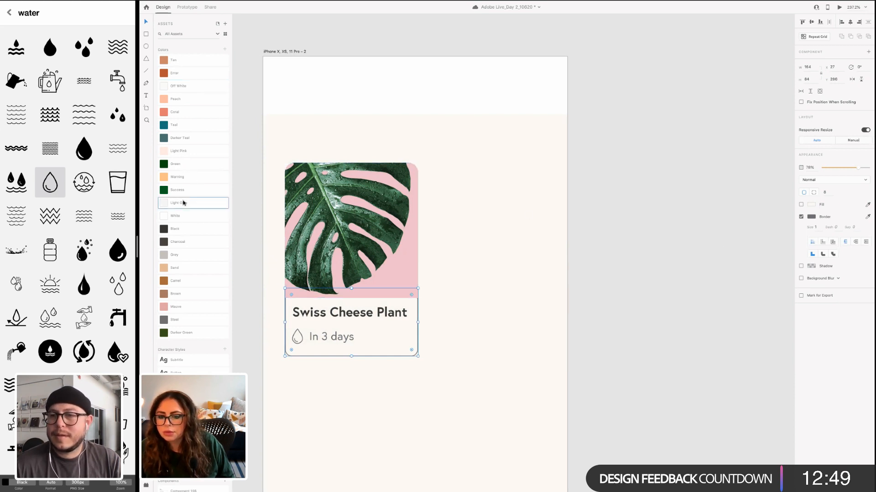
pyautogui.click(458, 334)
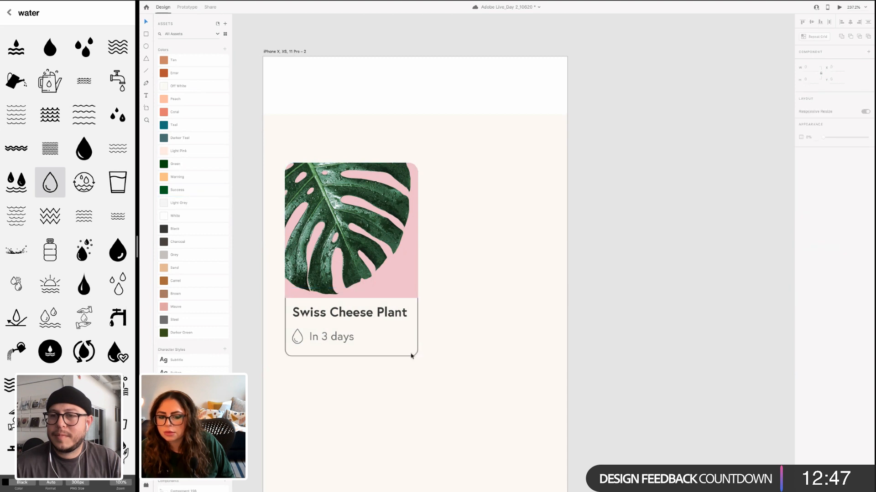
# Try the Mauve and Darker Teal swatches on the outlined text panel
pyautogui.click(413, 356)
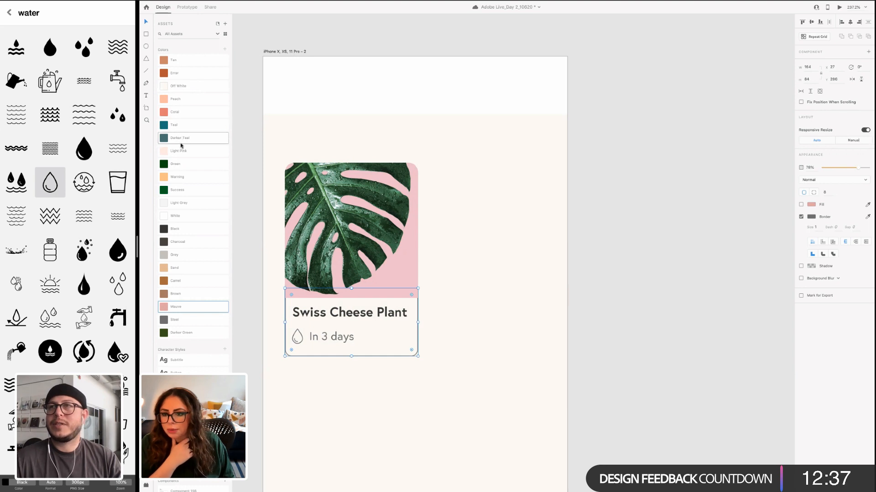
pyautogui.click(181, 140)
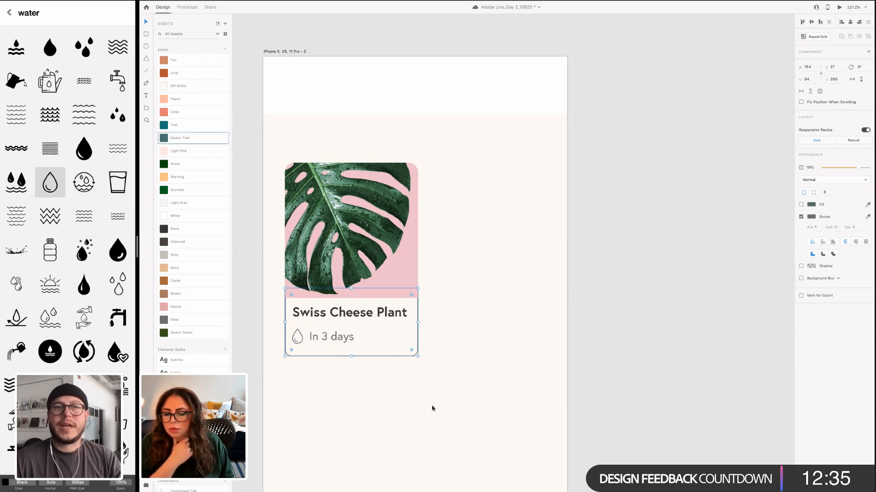
pyautogui.click(445, 418)
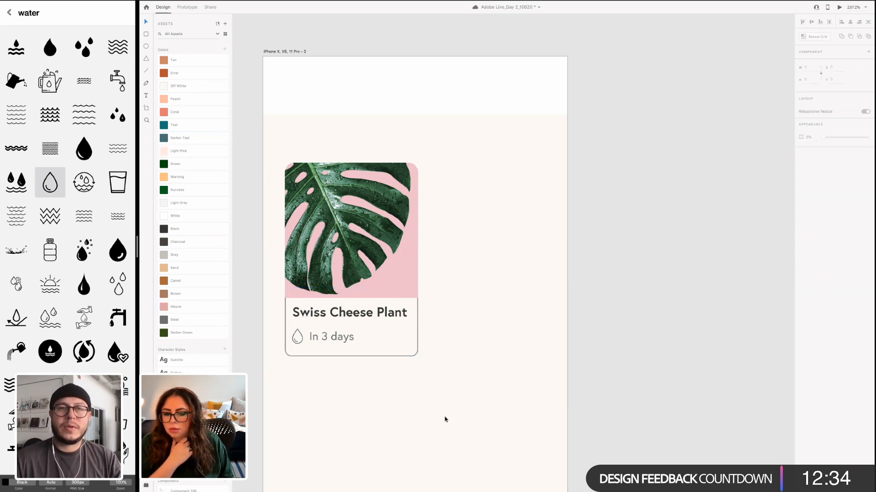
# Turn the text panel's fill back on, try Off White and set it to White
pyautogui.doubleClick(333, 336)
pyautogui.click(389, 355)
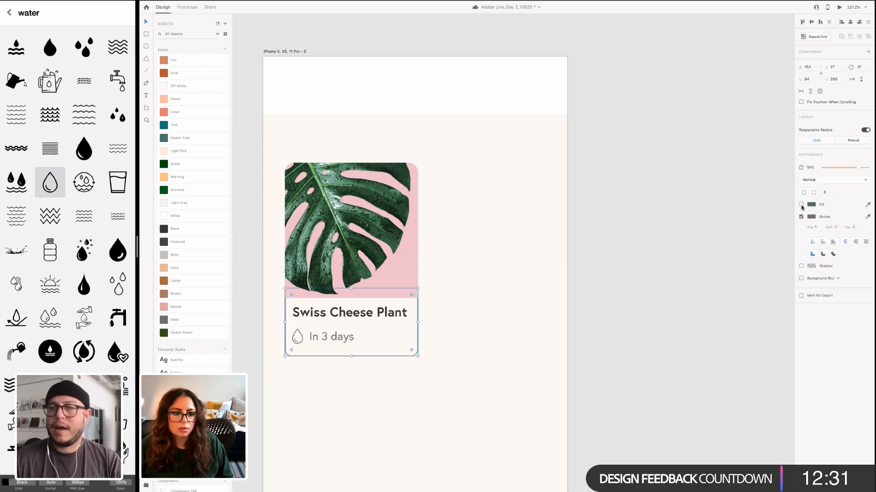
pyautogui.click(814, 208)
pyautogui.click(814, 208)
pyautogui.click(812, 208)
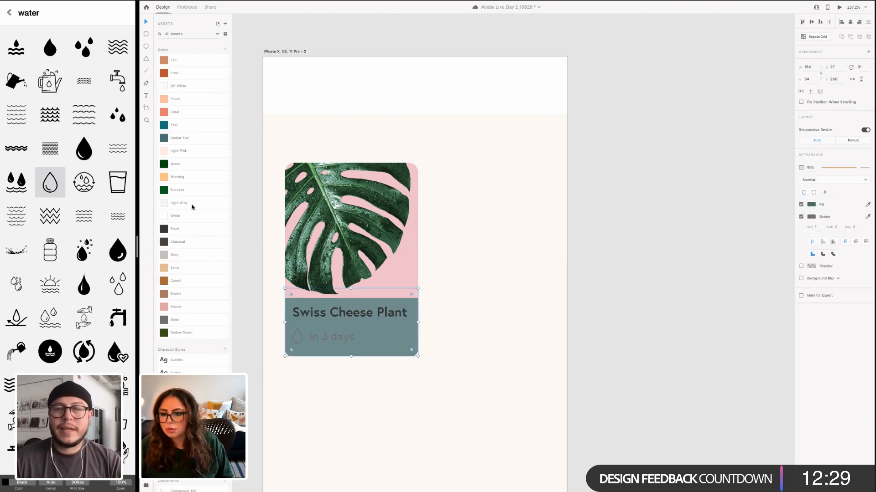
pyautogui.click(178, 86)
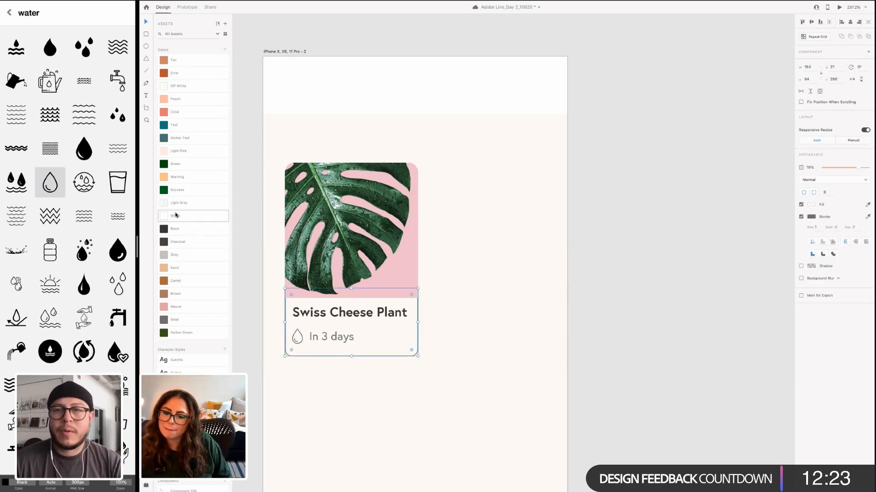
pyautogui.click(288, 380)
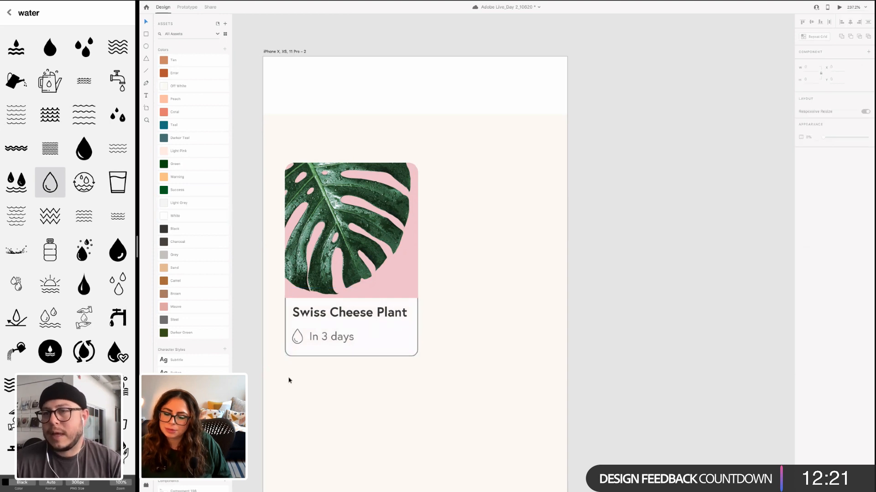
# Group the whole plant card and place a copy of it beside the original at X 202, Y 131
pyautogui.moveTo(469, 371); pyautogui.dragTo(291, 329)
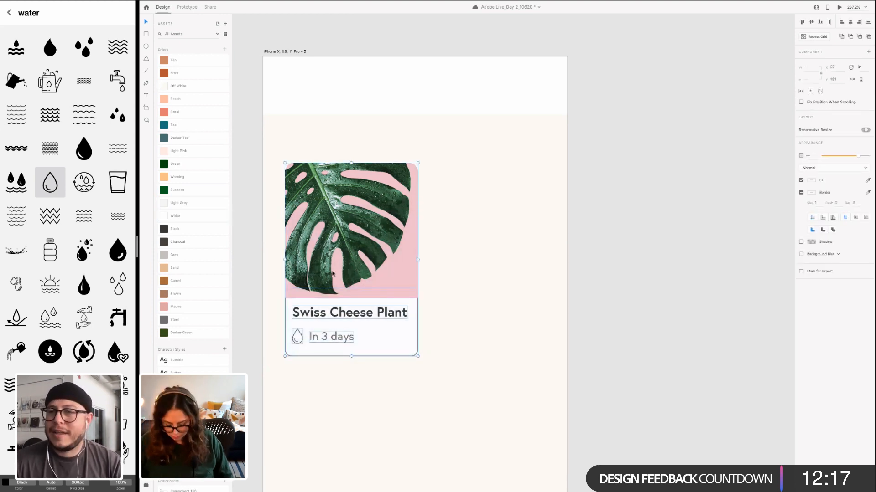
pyautogui.click(491, 244)
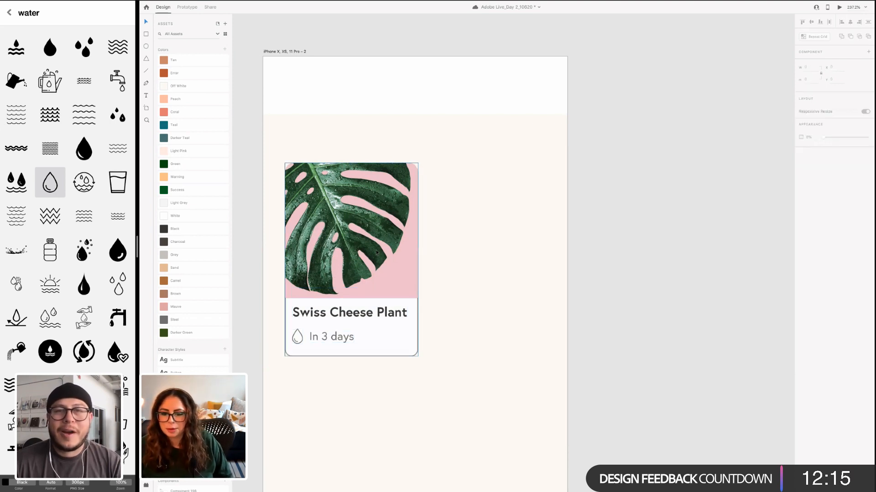
pyautogui.moveTo(379, 267); pyautogui.dragTo(493, 249)
# Show the artboard's layout grid and align the original card with its first column at X 15, Y 131
pyautogui.click(287, 52)
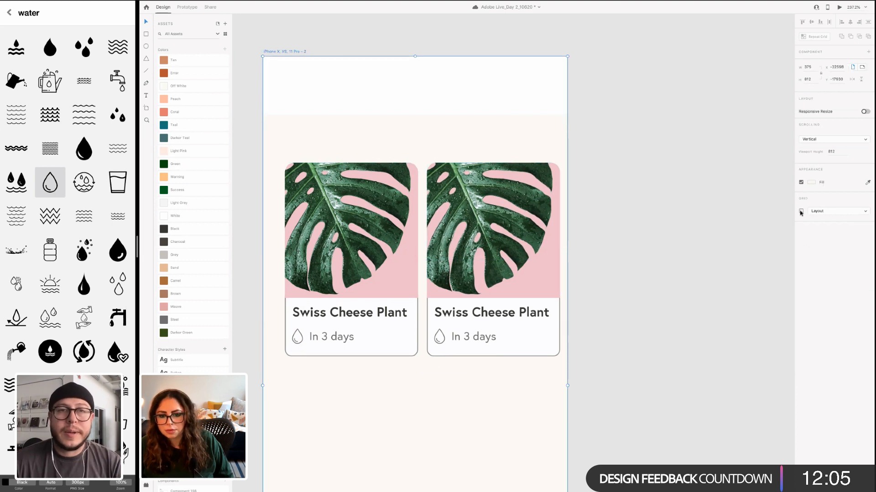
pyautogui.click(800, 212)
pyautogui.moveTo(345, 283); pyautogui.dragTo(335, 283)
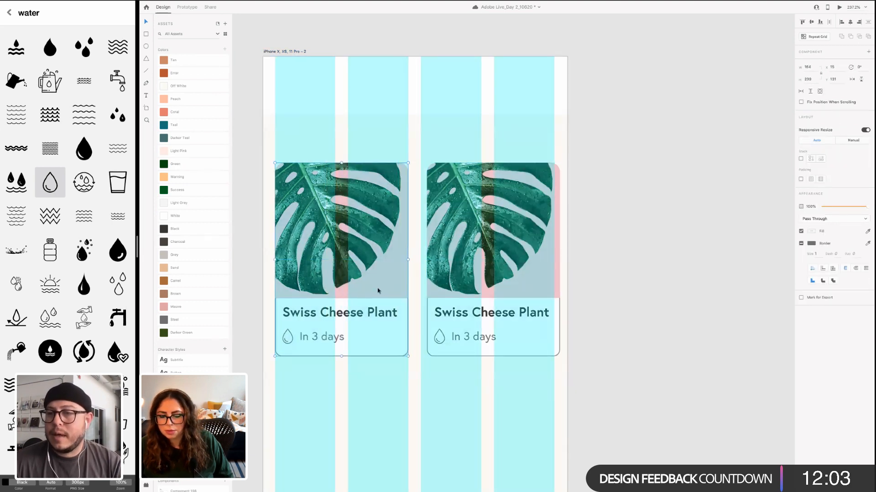
pyautogui.hotkey('ctrl', 'z')
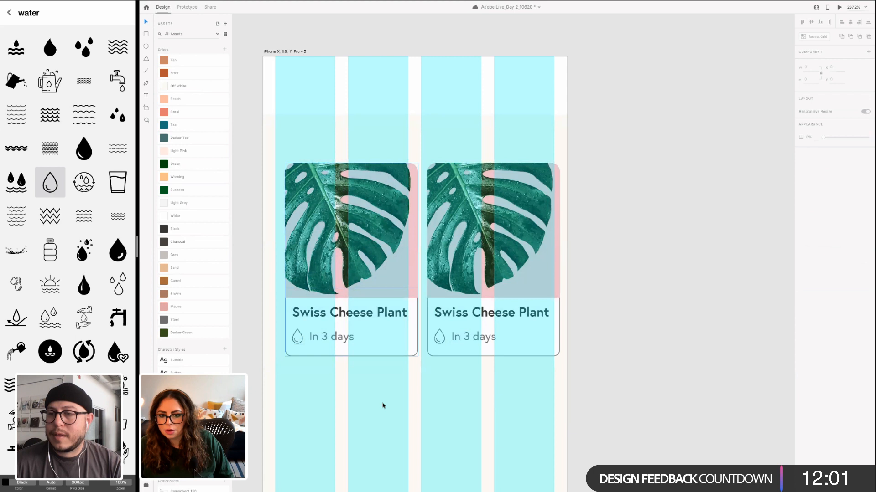
pyautogui.moveTo(360, 342); pyautogui.dragTo(354, 296)
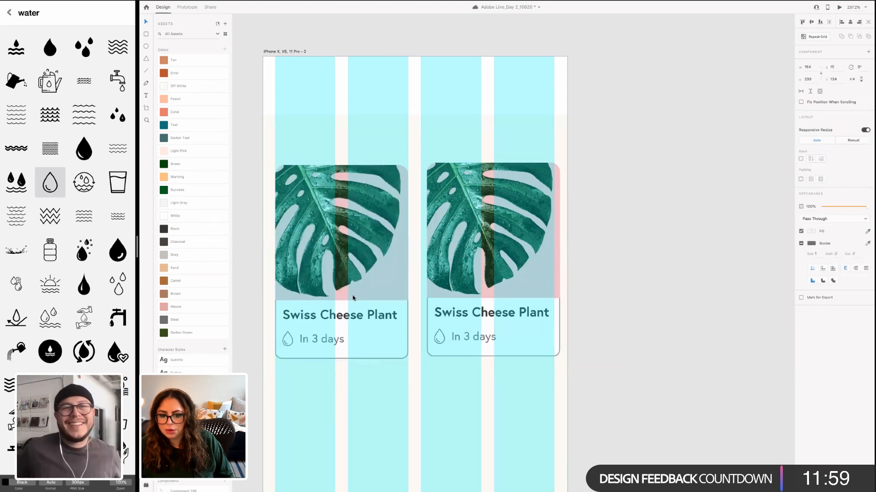
# Align the copied card with the third layout column at X 195, Y 131
pyautogui.click(504, 322)
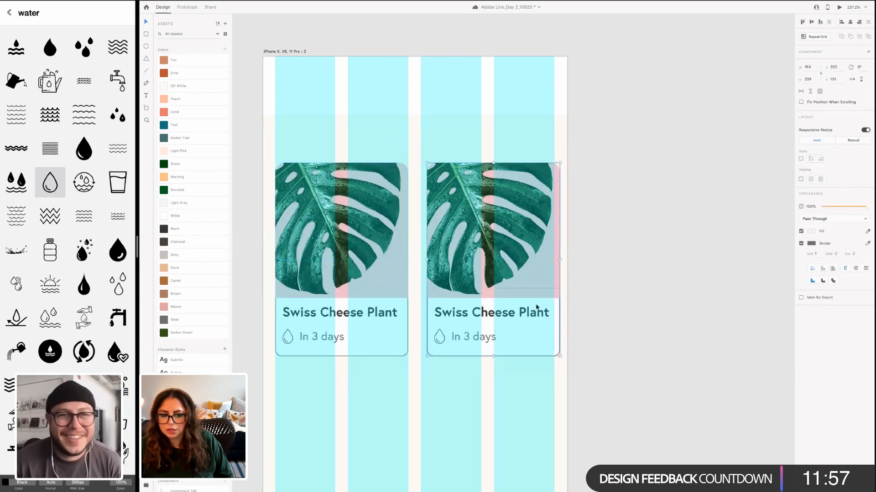
pyautogui.moveTo(534, 309); pyautogui.dragTo(529, 308)
pyautogui.click(620, 315)
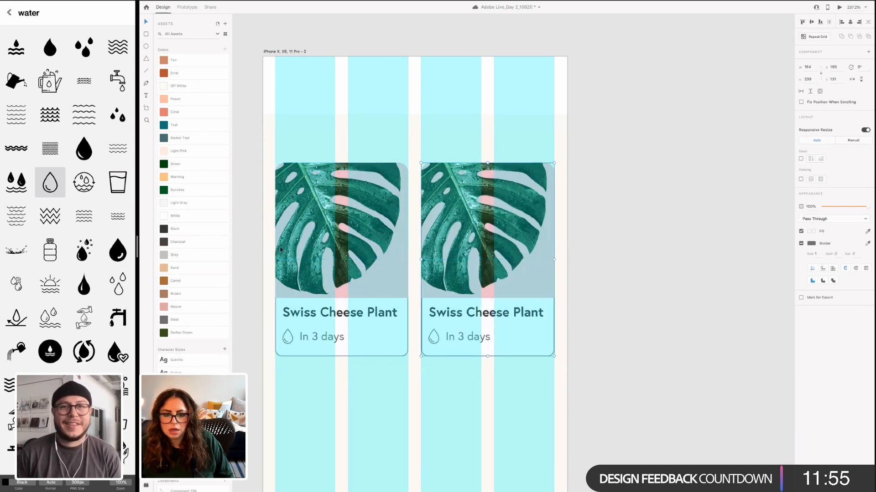
# Hide the artboard's layout grid and move both plant cards up together to X 16, Y 102
pyautogui.click(299, 52)
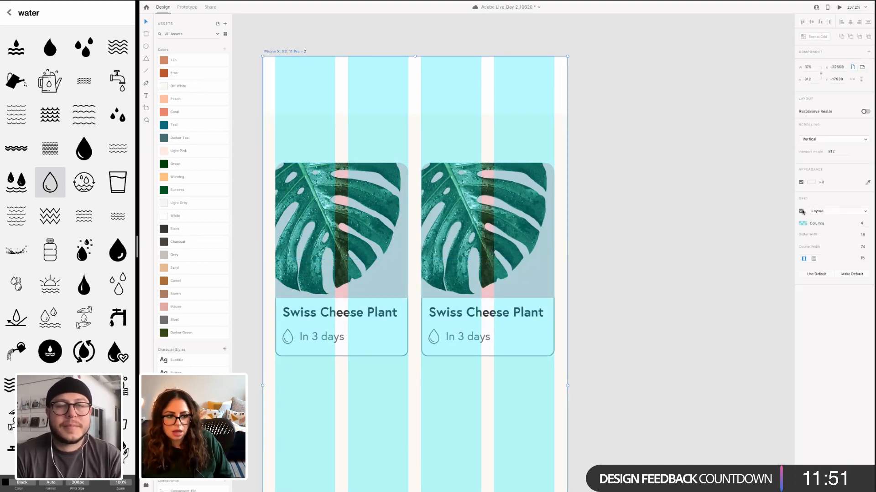
pyautogui.click(397, 295)
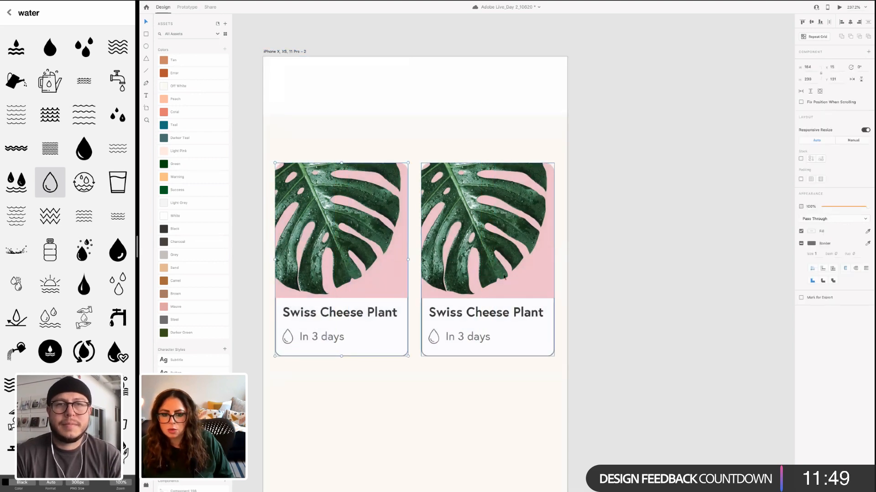
pyautogui.keyDown('shift'); pyautogui.click(496, 315); pyautogui.keyUp('shift')
pyautogui.moveTo(496, 315); pyautogui.dragTo(495, 312)
pyautogui.moveTo(515, 241); pyautogui.dragTo(517, 220)
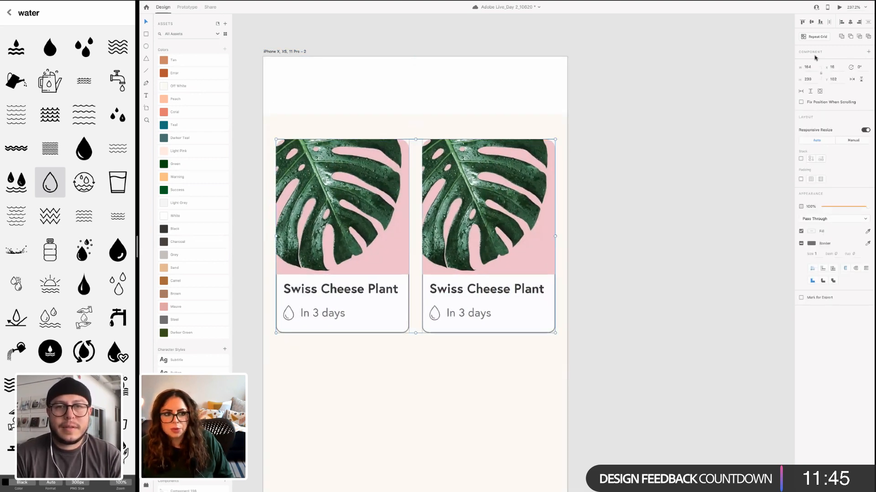
# Turn the two plant cards into a repeat grid and extend it downward to three rows
pyautogui.press('super+r')
pyautogui.moveTo(415, 334); pyautogui.dragTo(424, 450)
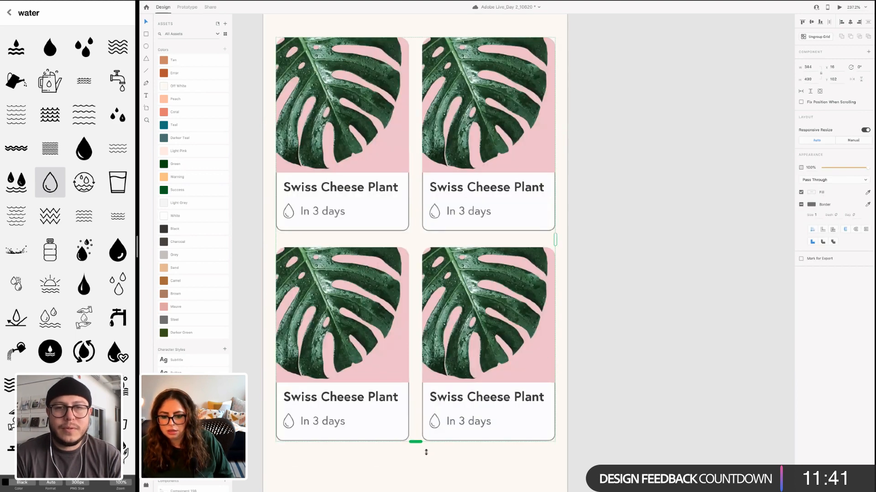
pyautogui.scroll(-3, 421, 394)
pyautogui.scroll(-5, 421, 391)
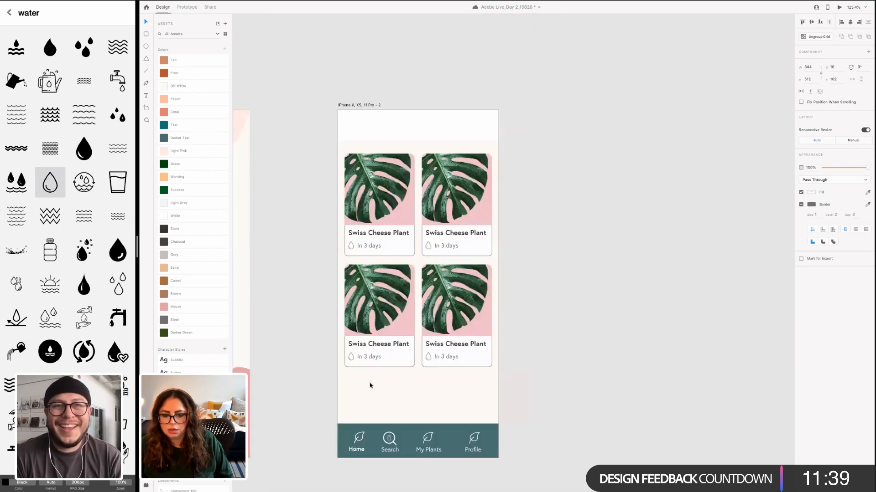
pyautogui.moveTo(418, 371); pyautogui.dragTo(427, 468)
# Move the repeat grid of cards to the bottom of the artboard's layer order, behind the navigation bar
pyautogui.press('super+shift+a')
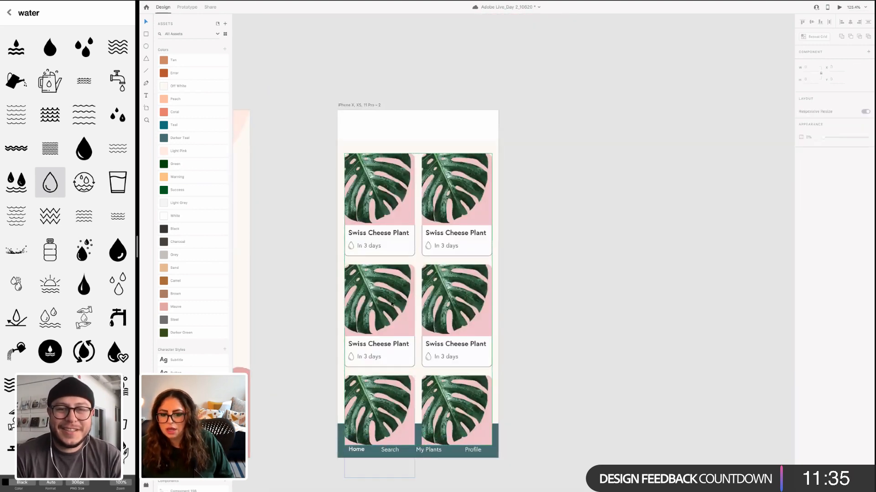
pyautogui.click(387, 174)
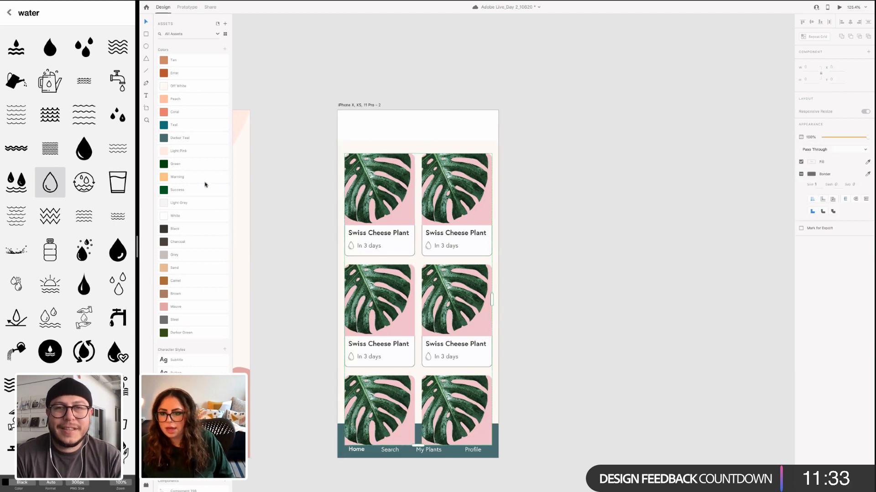
pyautogui.press('super+y')
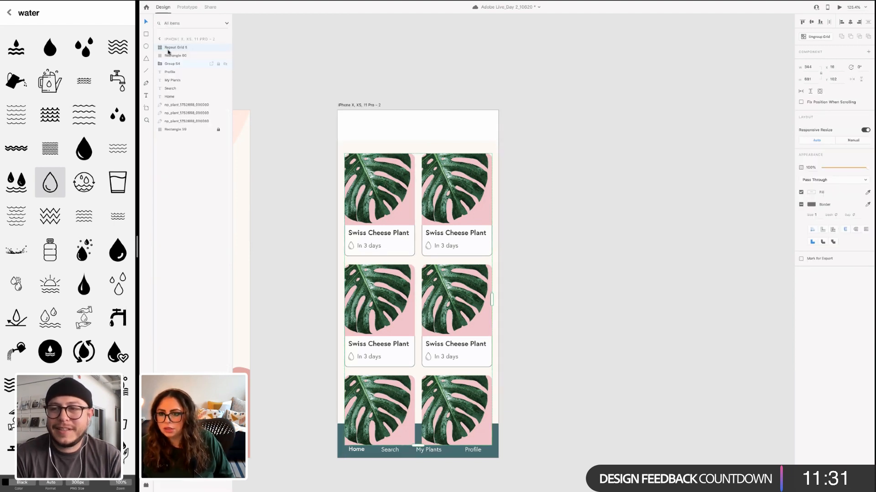
pyautogui.moveTo(173, 51); pyautogui.dragTo(165, 130)
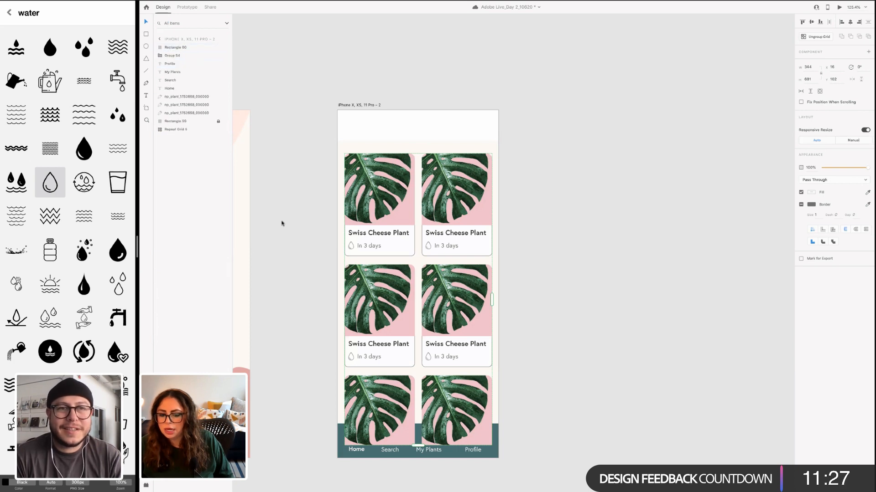
pyautogui.press('Escape')
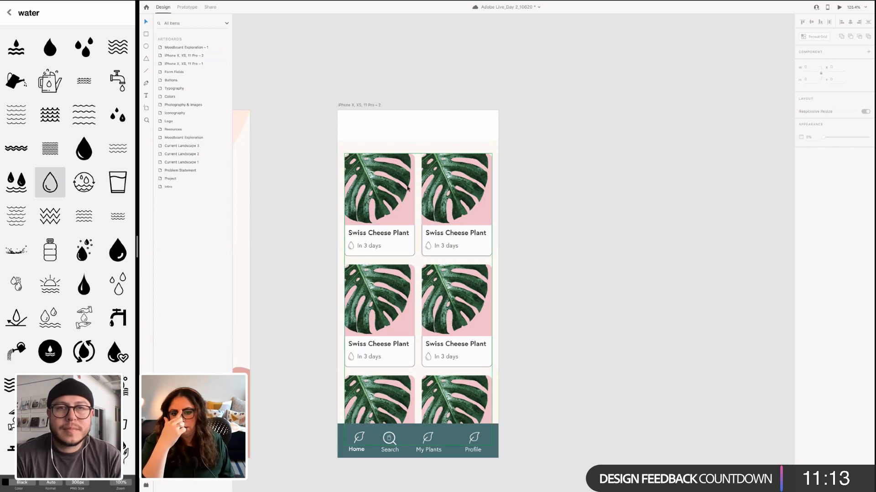
pyautogui.click(361, 106)
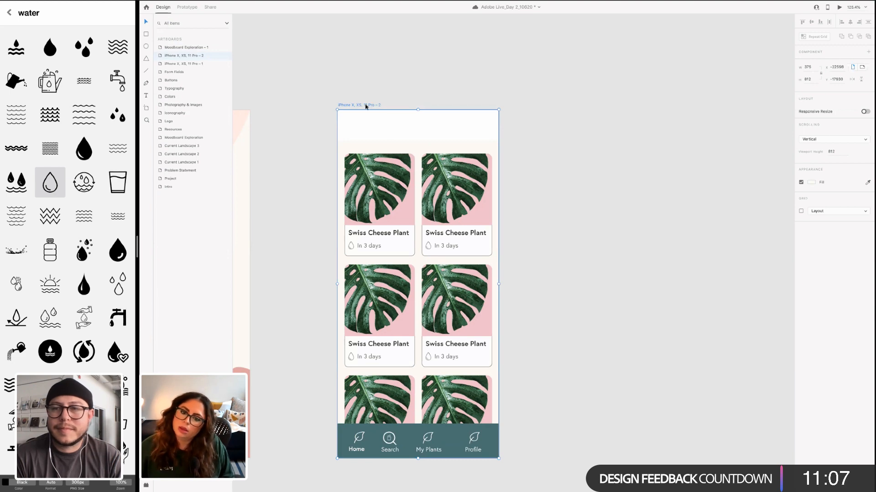
pyautogui.click(594, 422)
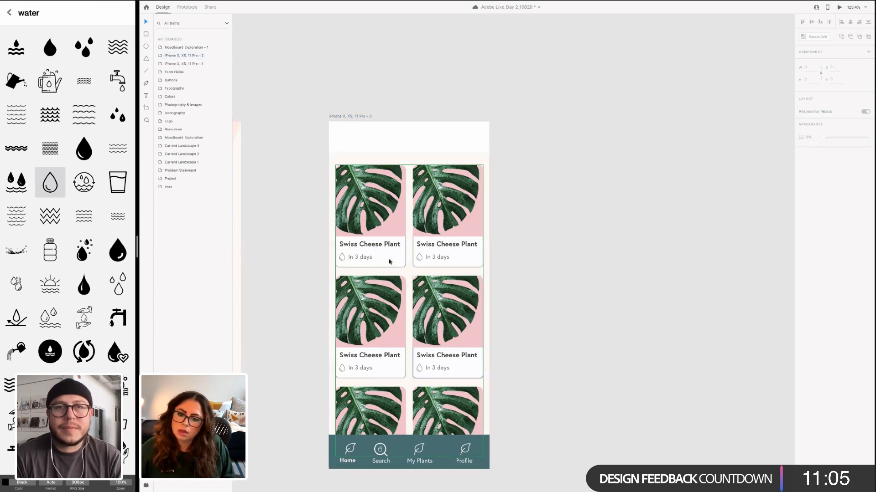
# Add the title text "My Nursery" in the white header area above the cards
pyautogui.scroll(3, 513, 340)
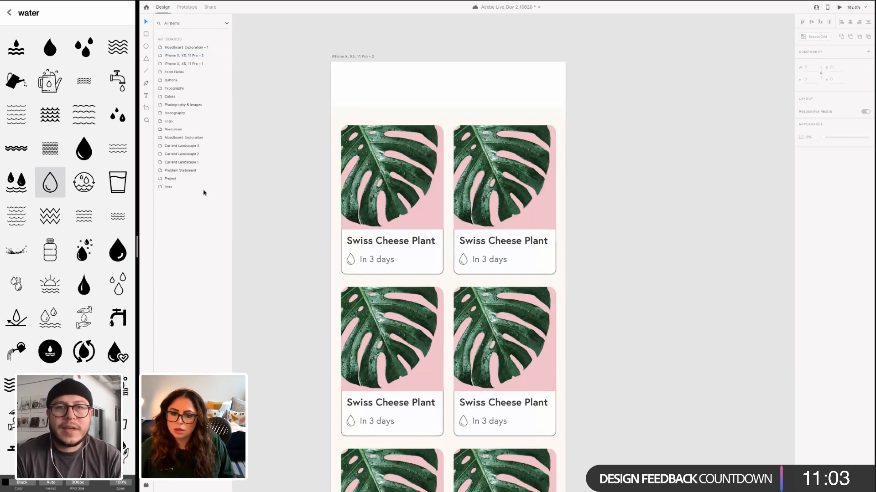
pyautogui.scroll(-1, 434, 90)
pyautogui.scroll(-1, 417, 83)
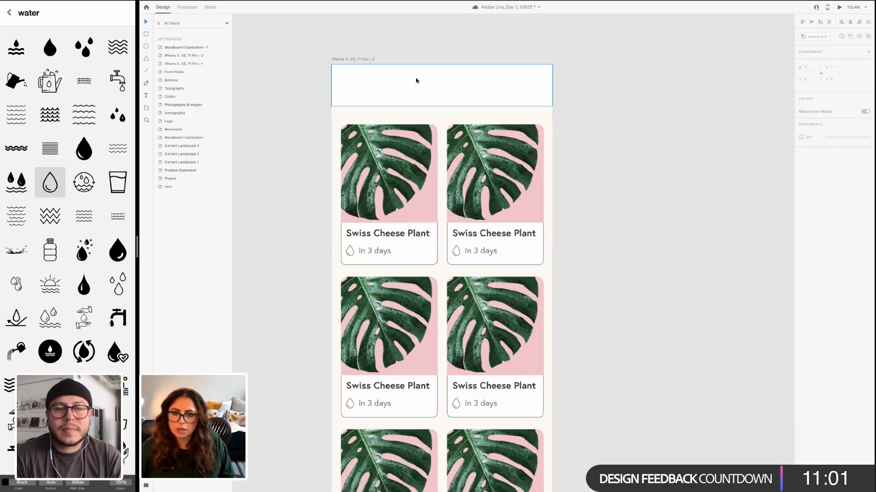
pyautogui.click(416, 81)
pyautogui.press('t')
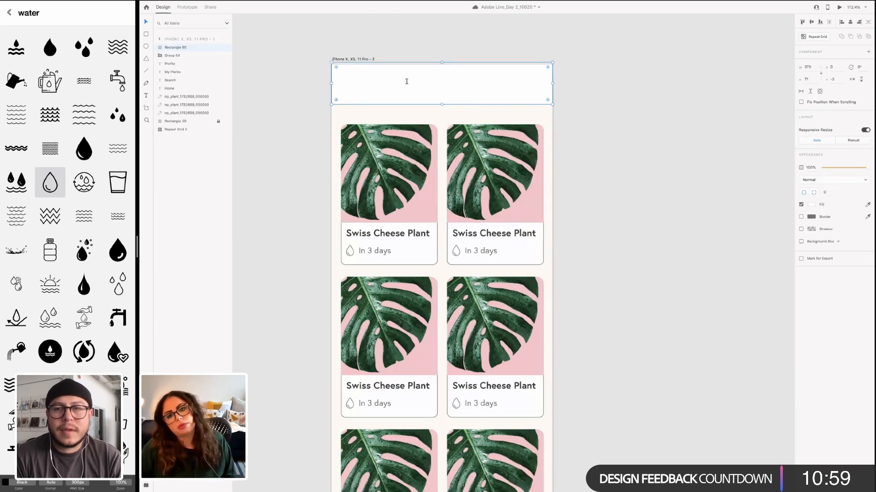
pyautogui.click(386, 81)
pyautogui.write('M')
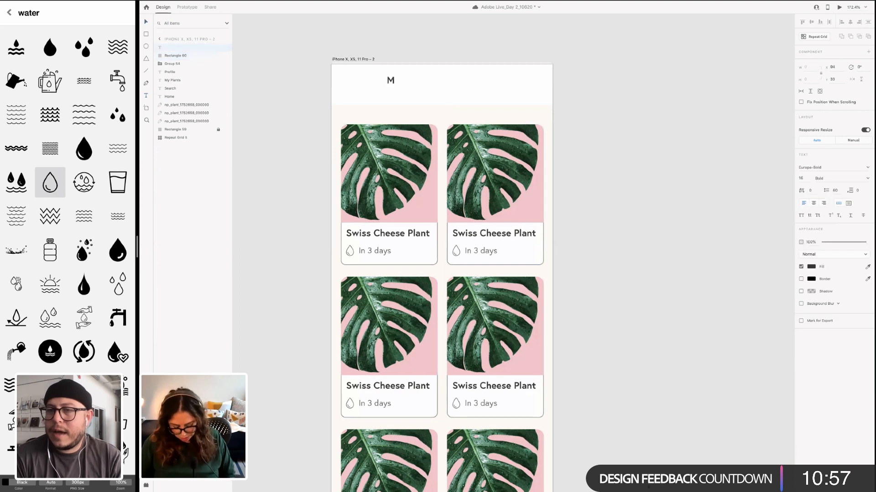
pyautogui.write('yy')
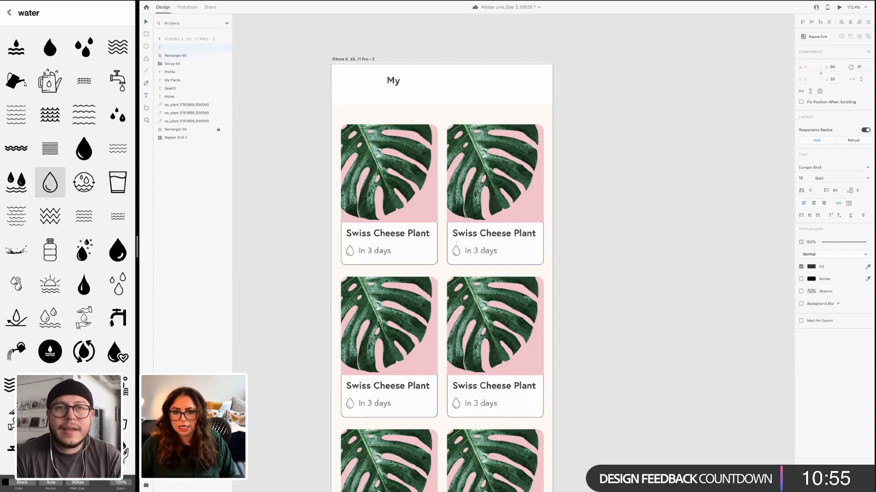
pyautogui.write('Nuru')
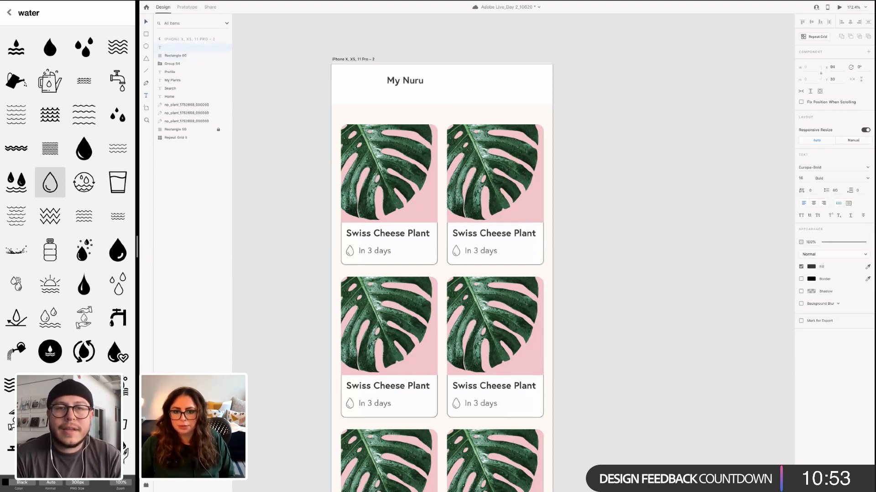
pyautogui.write('e')
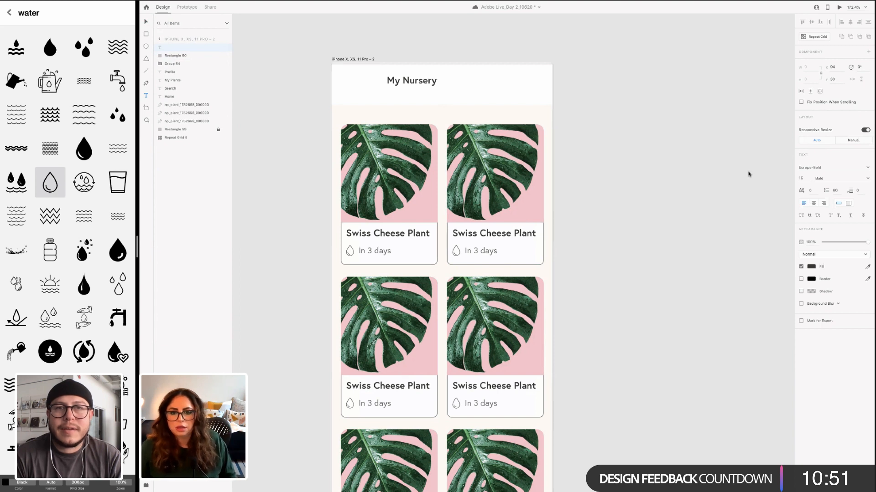
pyautogui.press('Escape')
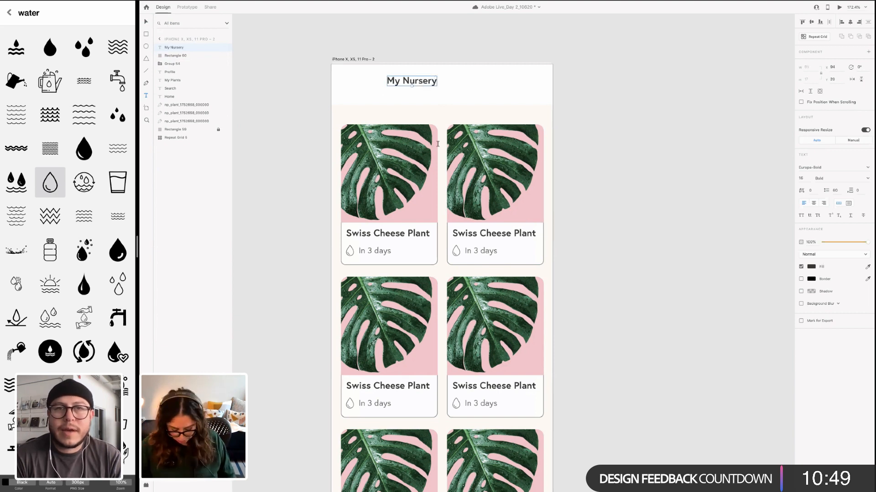
# Move the "My Nursery" title within the header to X 36, Y 24
pyautogui.moveTo(402, 82); pyautogui.dragTo(368, 87)
pyautogui.press('Up')
pyautogui.press('Up')
pyautogui.press('Up')
pyautogui.press('Up')
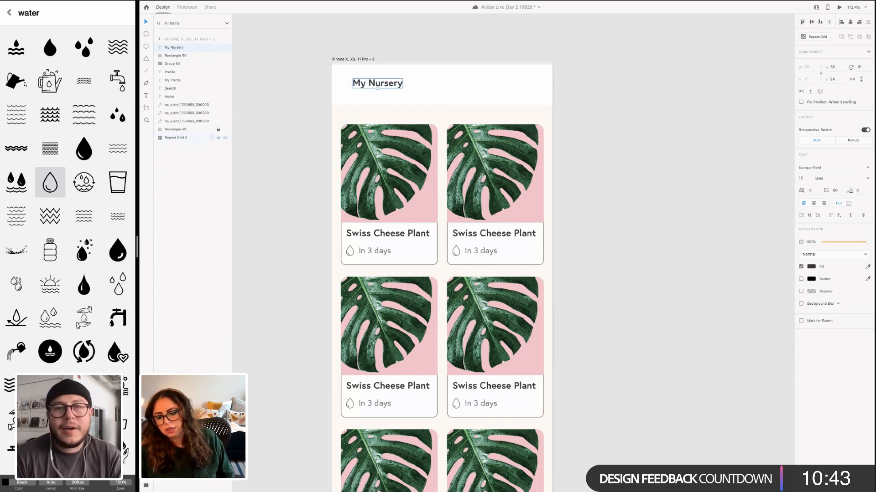
# Apply the Subtitle character style to the "My Nursery" title and align it with the cards' left edge at X 16
pyautogui.click(146, 461)
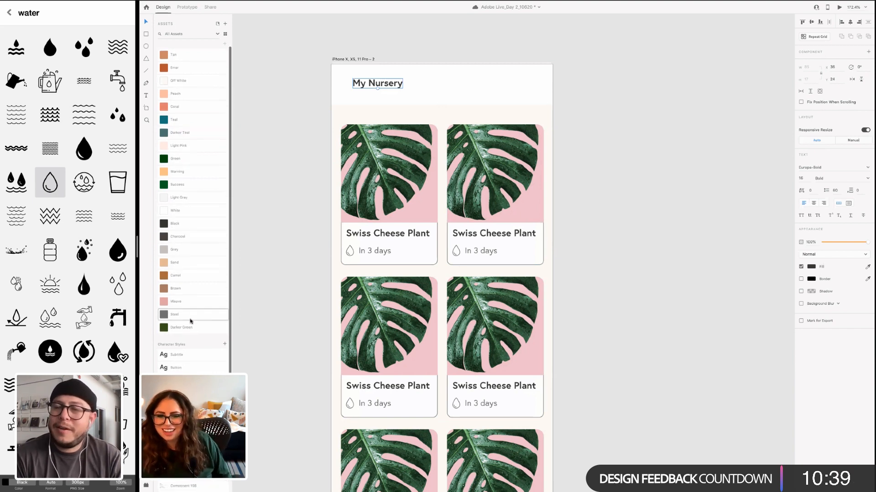
pyautogui.scroll(-1, 224, 366)
pyautogui.scroll(-1, 192, 192)
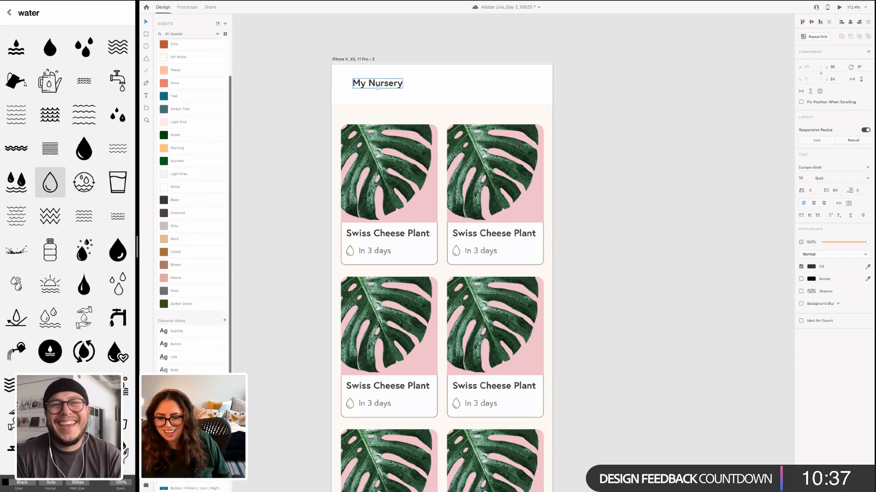
pyautogui.scroll(2, 182, 196)
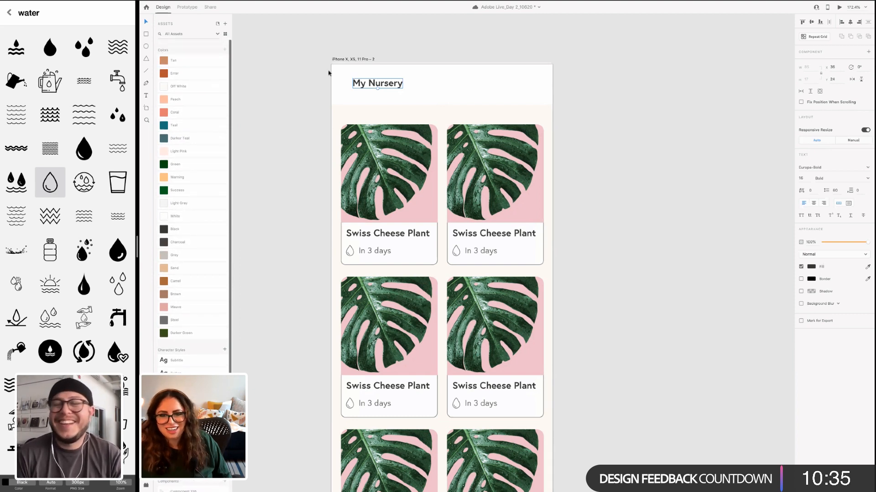
pyautogui.press('alt')
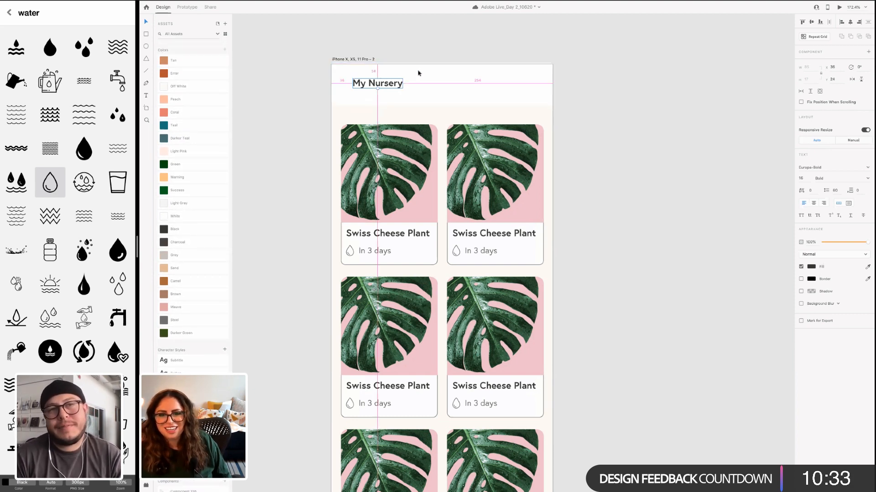
pyautogui.click(420, 76)
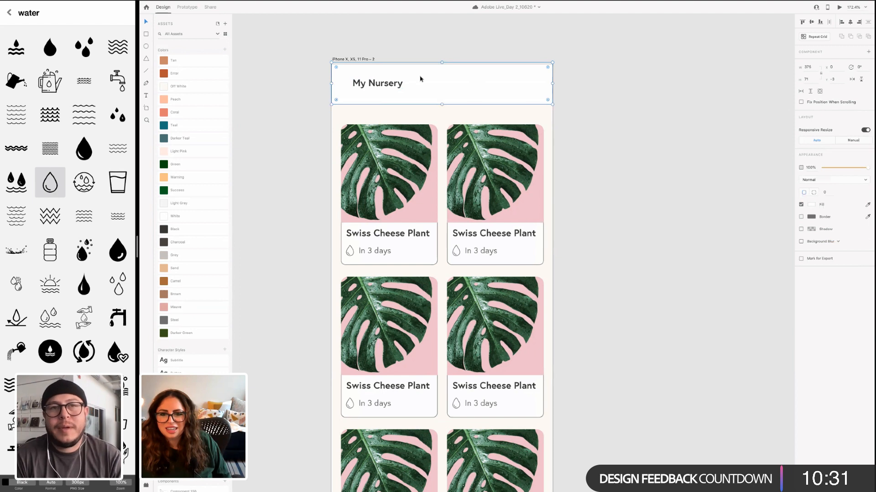
pyautogui.click(392, 86)
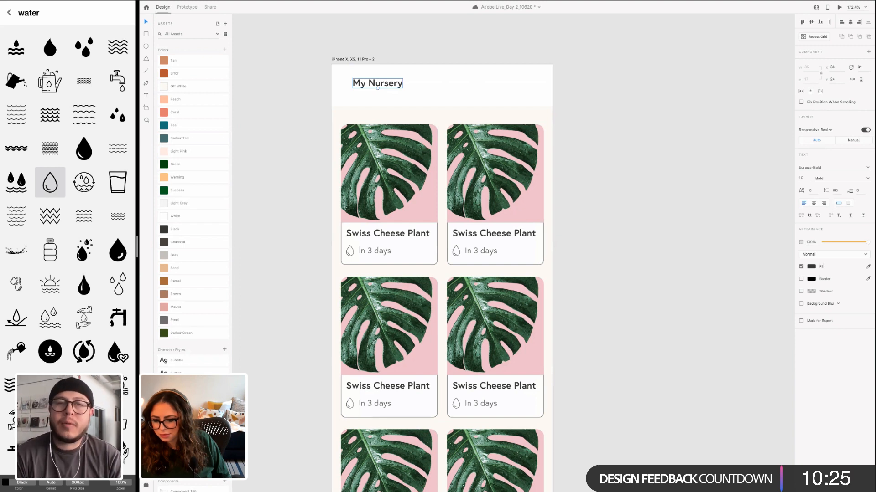
pyautogui.click(183, 366)
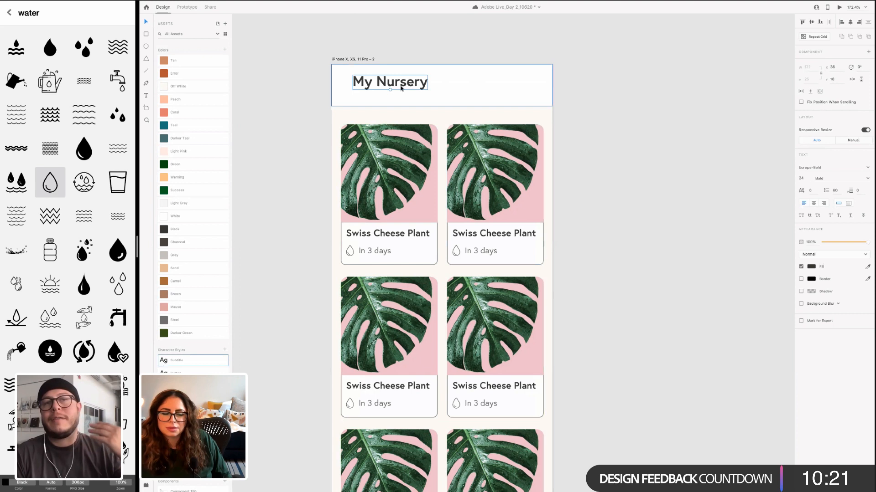
pyautogui.moveTo(407, 85); pyautogui.dragTo(396, 90)
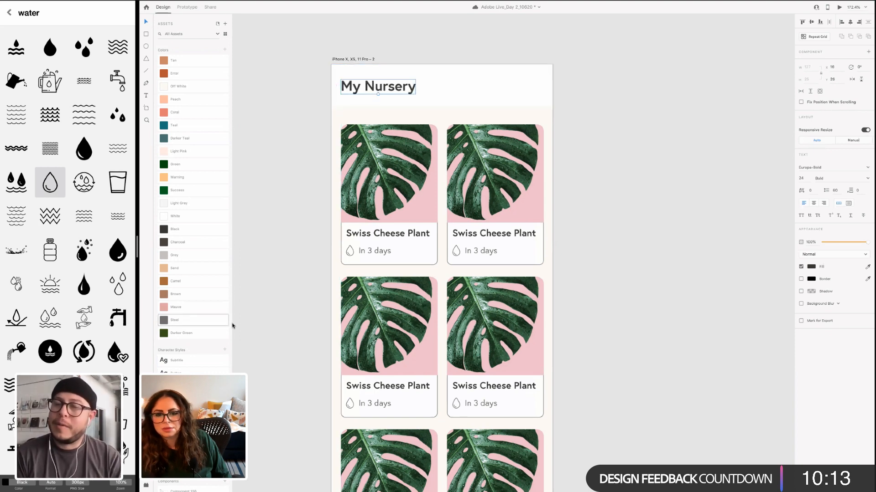
# Rename the "My Plants" label in the bottom navigation bar to "My Nursery"
pyautogui.scroll(-1, 231, 326)
pyautogui.scroll(-10, 550, 246)
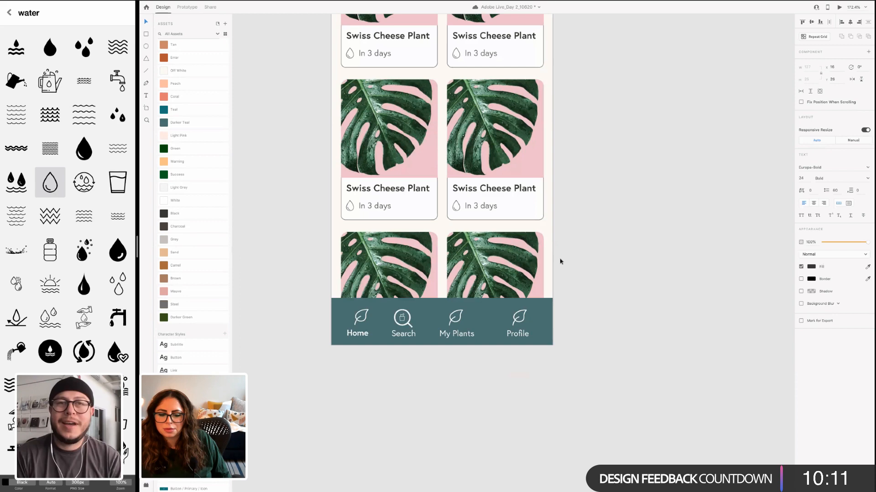
pyautogui.scroll(1, 488, 400)
pyautogui.click(466, 362)
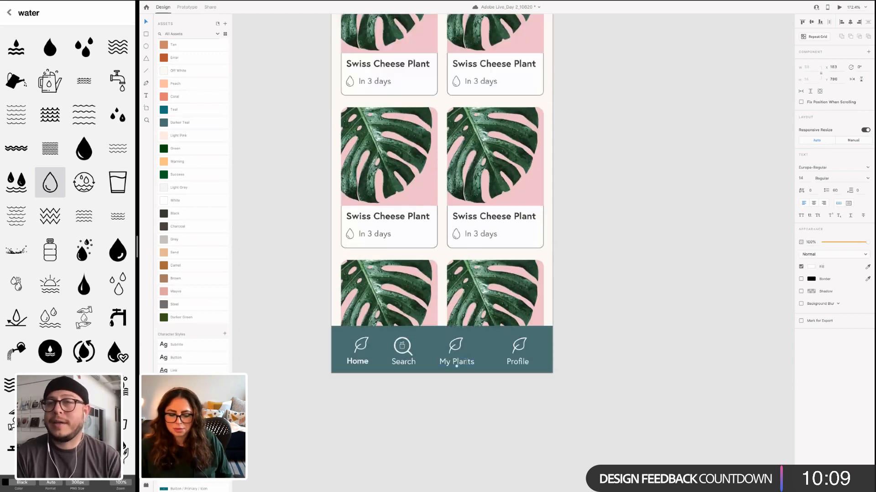
pyautogui.doubleClick(463, 362)
pyautogui.write('N')
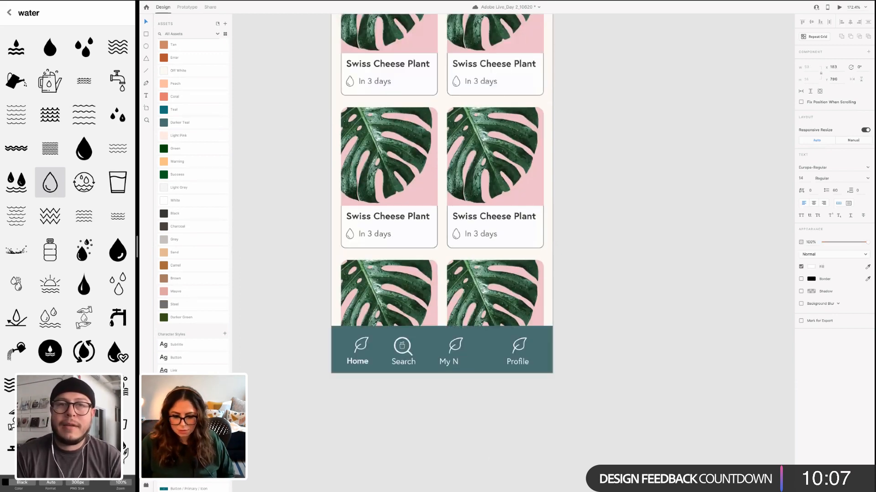
pyautogui.write('uru')
pyautogui.write('ery')
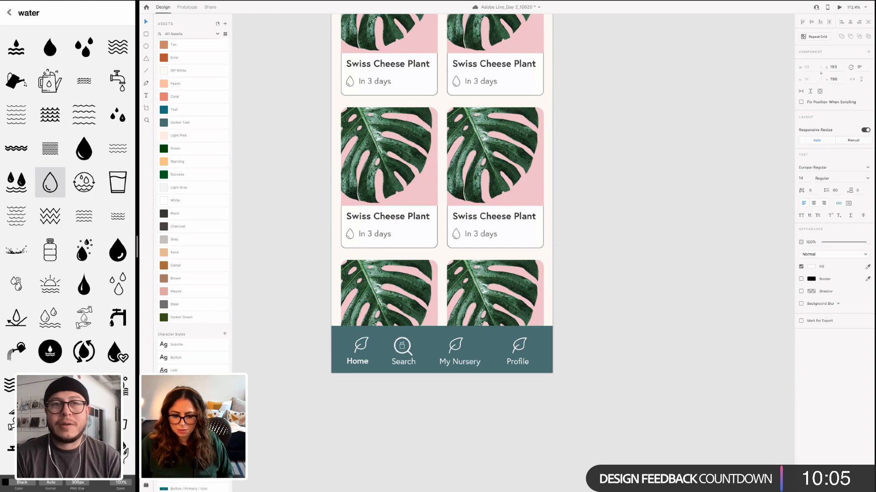
# Duplicate the "My Nursery" title across the header to X 221, keeping it level with the original
pyautogui.scroll(5, 443, 117)
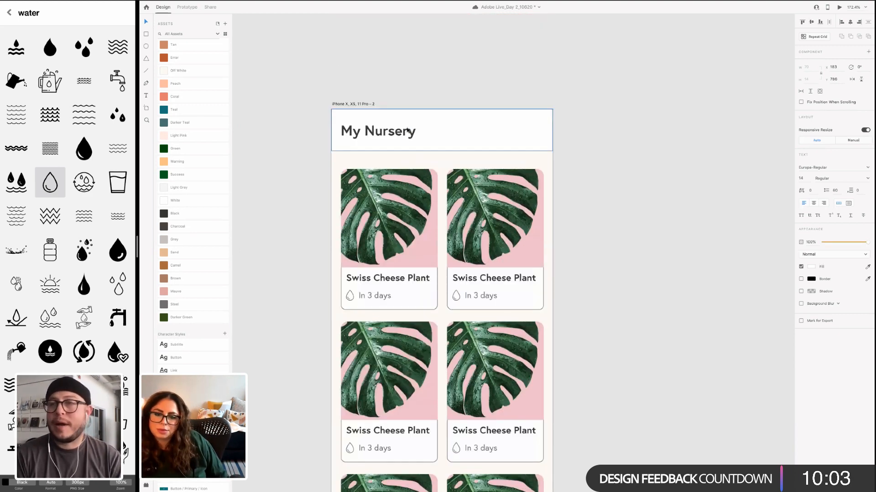
pyautogui.doubleClick(404, 131)
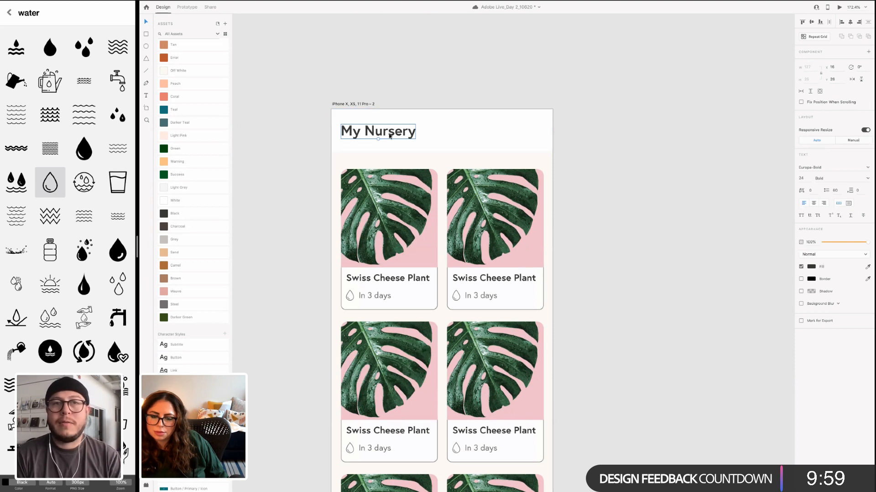
pyautogui.moveTo(390, 133); pyautogui.dragTo(511, 135)
# Change the duplicated header title's text to "Edit"
pyautogui.doubleClick(512, 136)
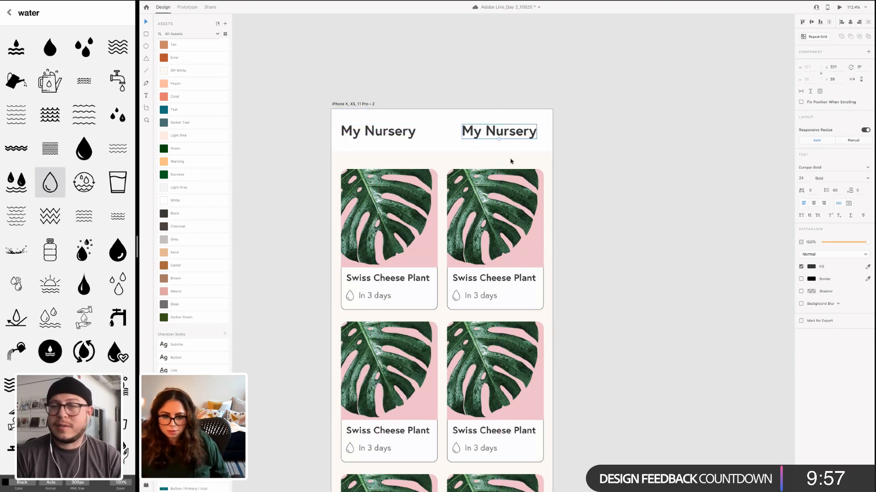
pyautogui.doubleClick(511, 133)
pyautogui.write('Edit')
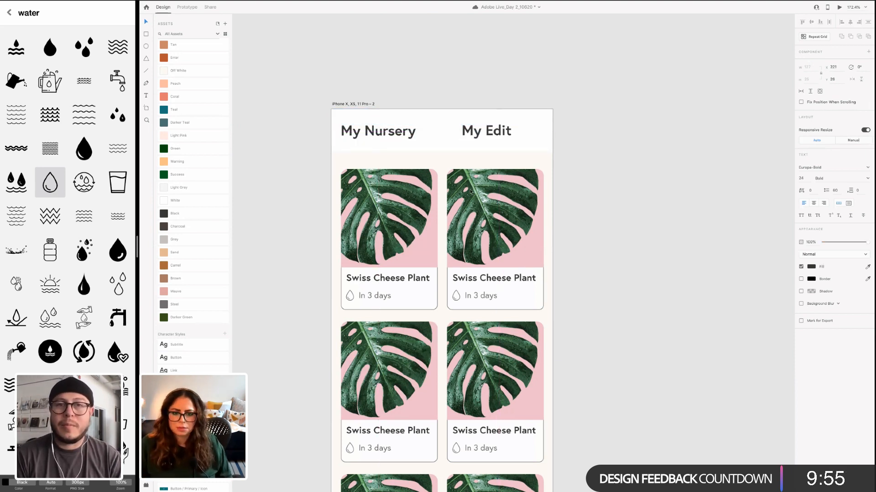
pyautogui.write('dit')
pyautogui.doubleClick(461, 132)
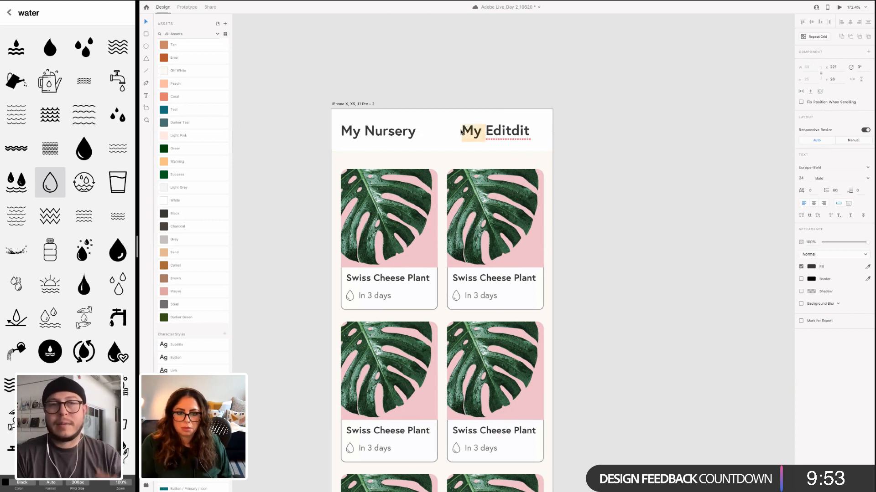
pyautogui.press('BackSpace')
pyautogui.press('BackSpace')
pyautogui.press('BackSpace')
pyautogui.click(498, 133)
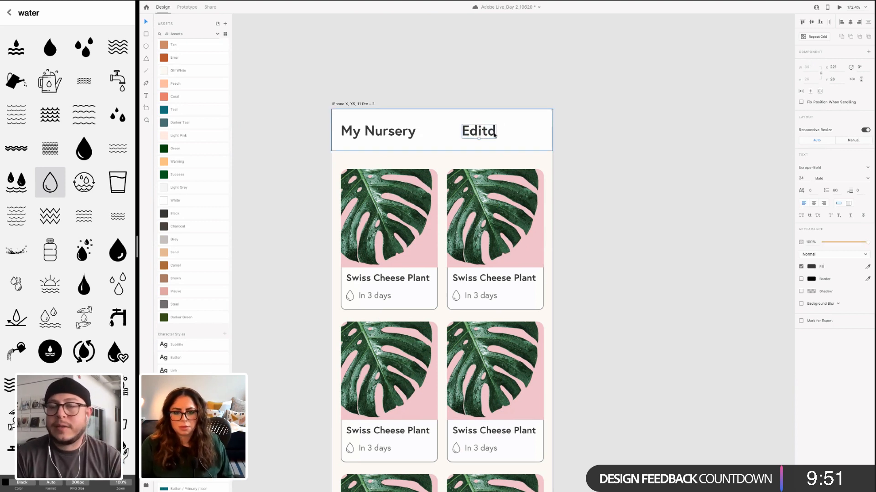
pyautogui.doubleClick(492, 134)
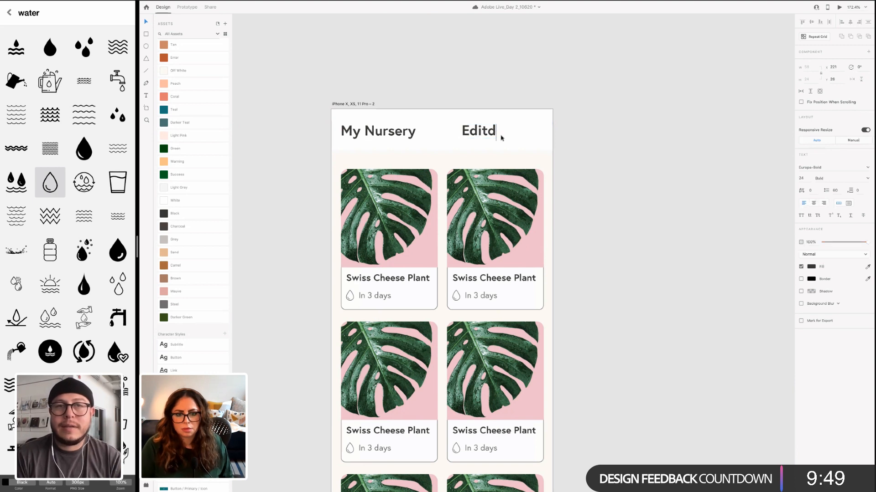
pyautogui.press('BackSpace')
# Style the "Edit" label as 14-size Europa-Regular and move it to the header's far end, in line with the second card column's outer edge
pyautogui.click(176, 345)
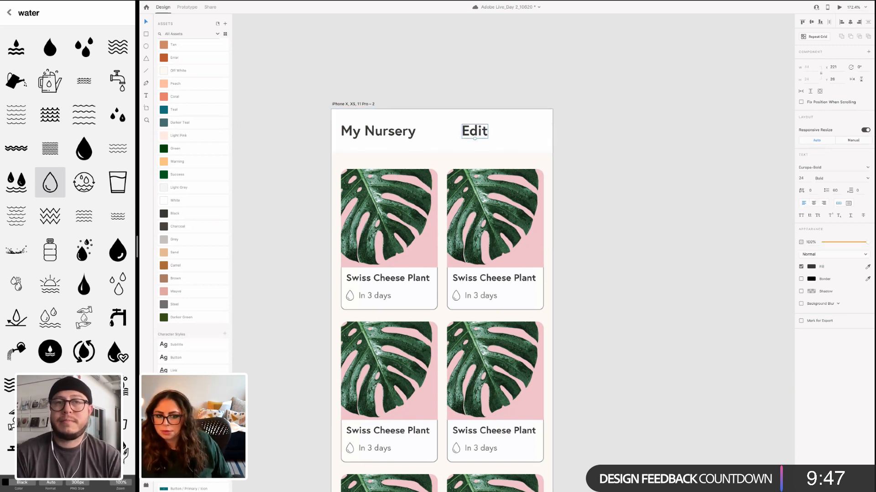
pyautogui.moveTo(467, 136); pyautogui.dragTo(534, 135)
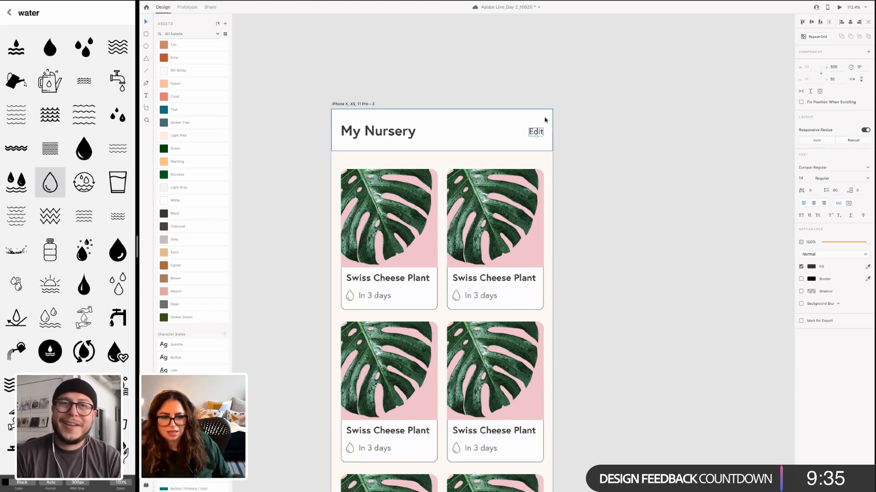
pyautogui.moveTo(537, 134); pyautogui.dragTo(536, 132)
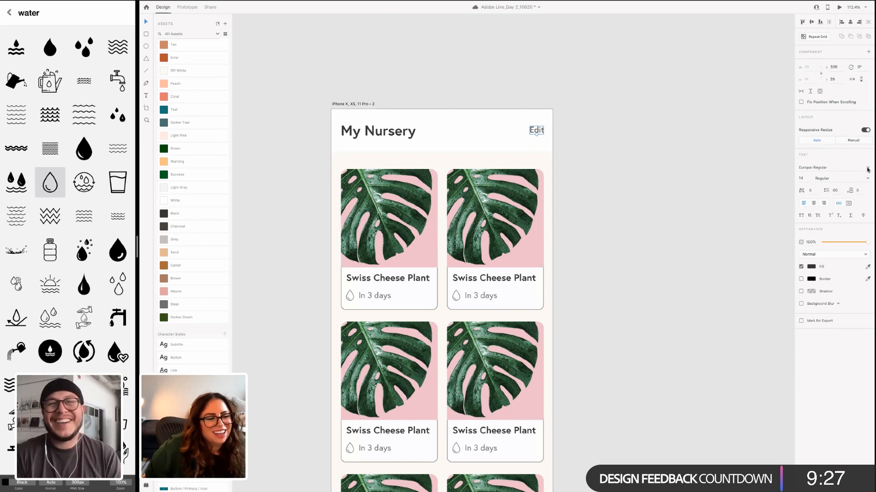
# Set the "Edit" label's font to Europa-Bold and colour it with the Teal swatch
pyautogui.click(850, 170)
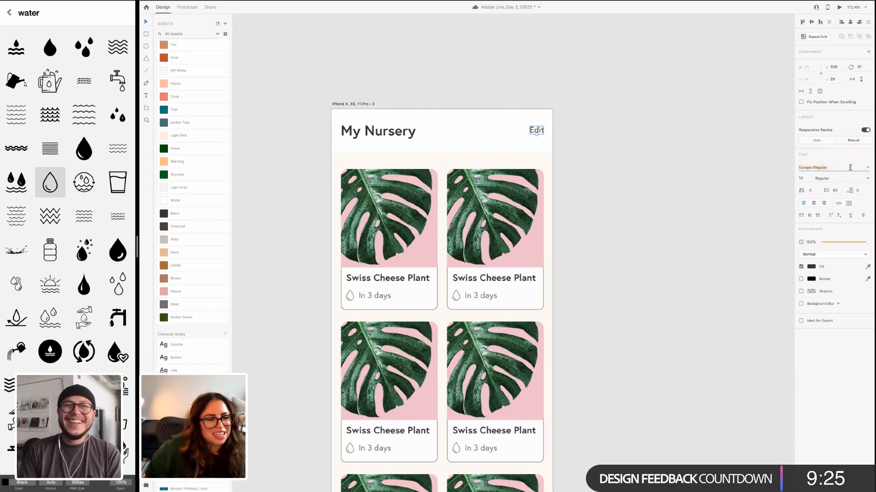
pyautogui.click(868, 169)
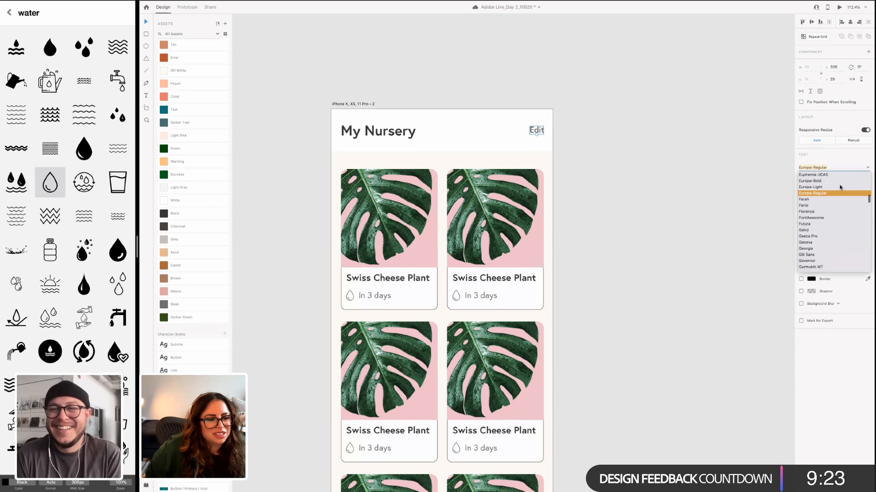
pyautogui.click(826, 181)
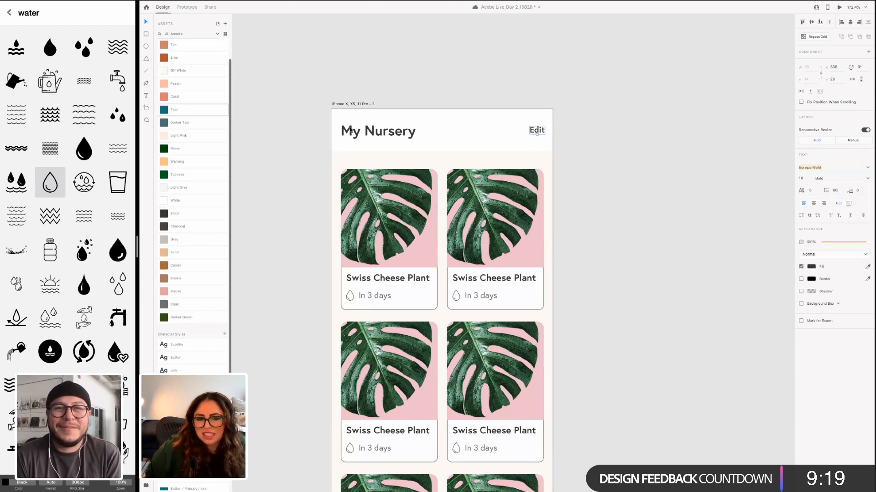
pyautogui.click(621, 189)
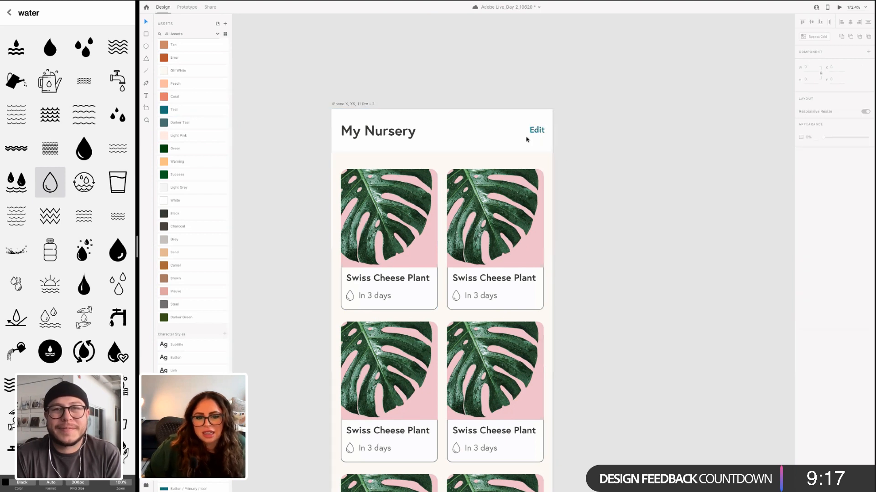
# Check the spacing around the Edit link in the My Nursery header
pyautogui.click(540, 133)
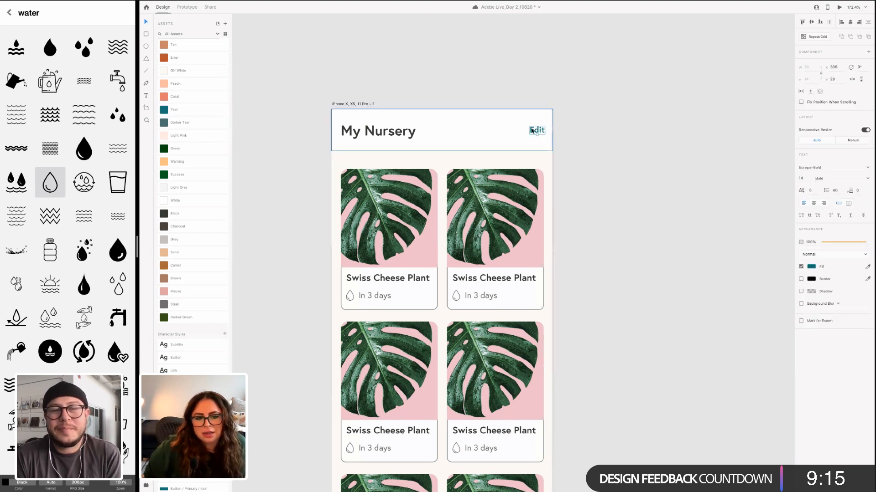
pyautogui.press('alt')
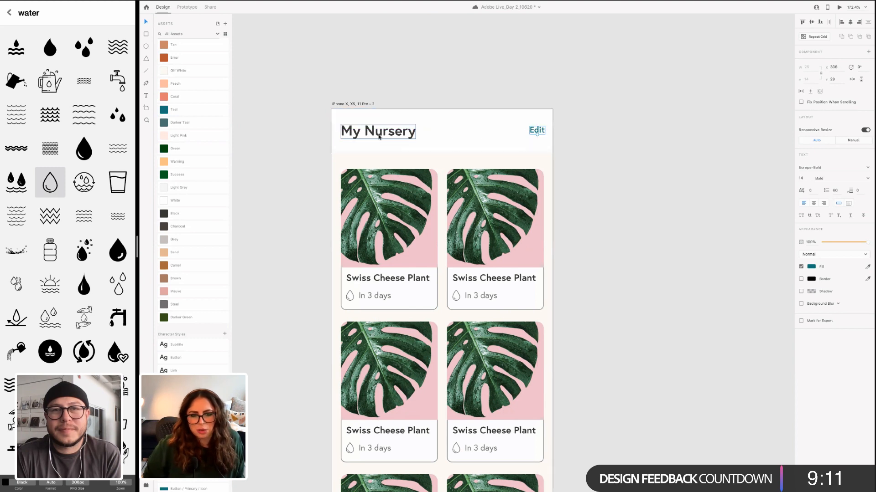
pyautogui.click(598, 186)
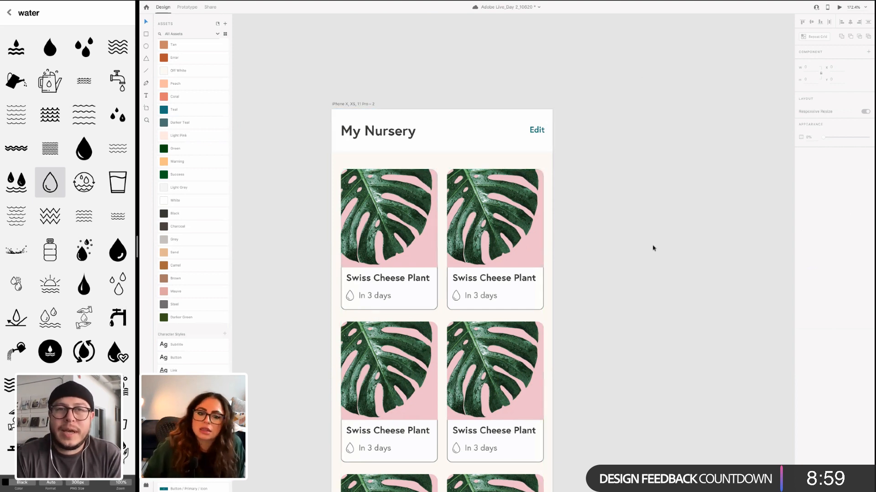
# Inspect the icon and label of the Profile item in the My Nursery screen's navigation bar
pyautogui.scroll(-1, 617, 270)
pyautogui.scroll(-2, 613, 259)
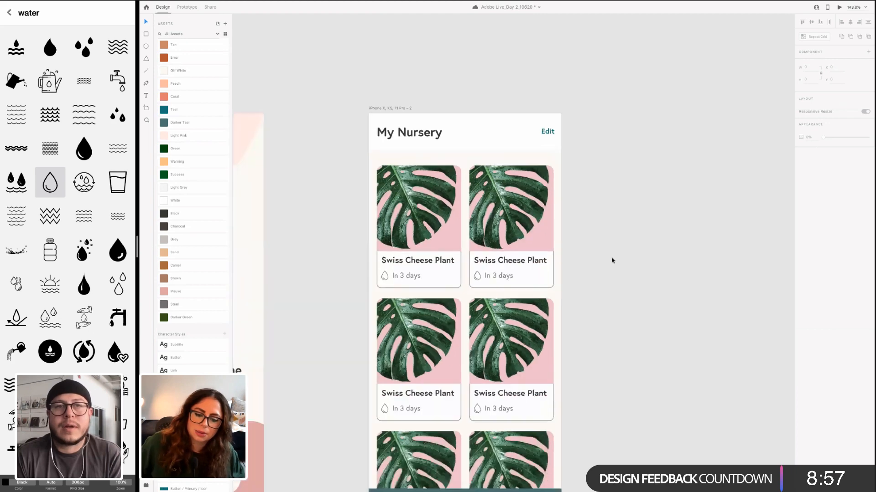
pyautogui.scroll(-5, 589, 283)
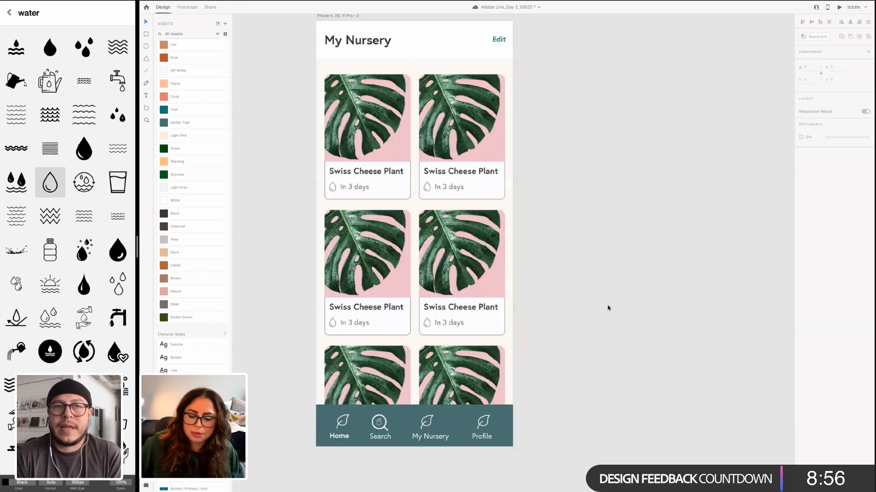
pyautogui.click(481, 425)
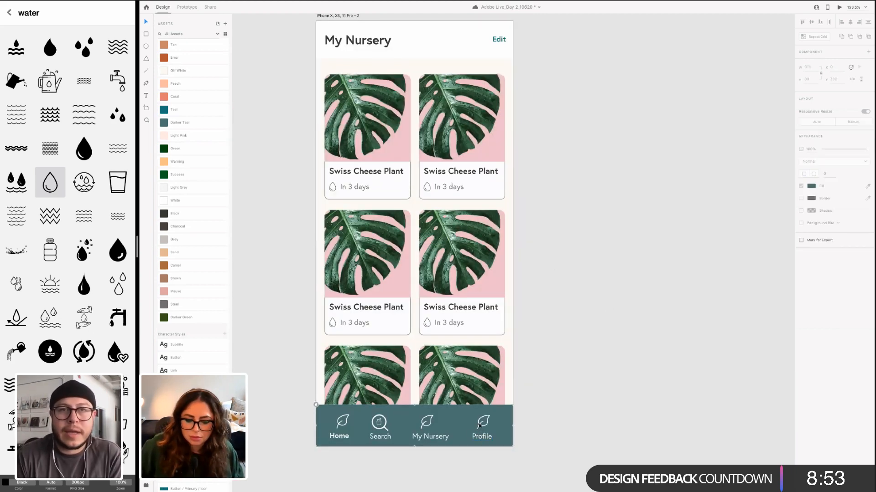
pyautogui.doubleClick(483, 426)
pyautogui.click(487, 436)
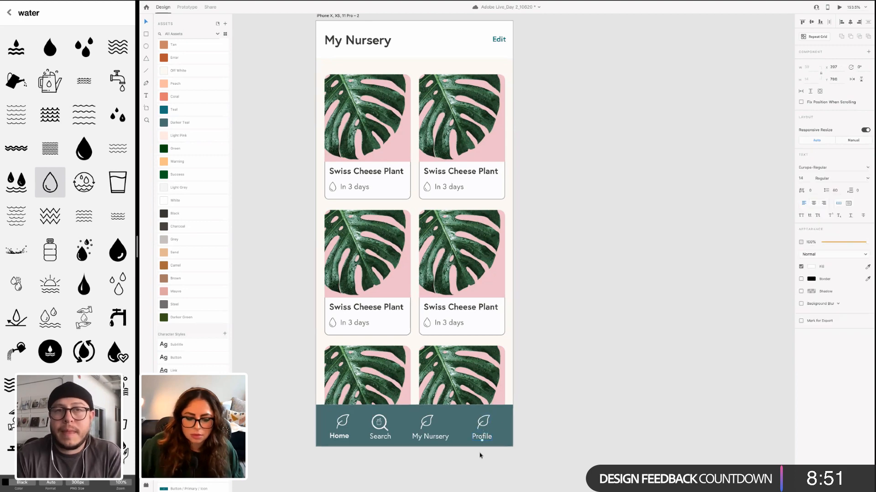
pyautogui.click(587, 417)
pyautogui.scroll(1, 483, 422)
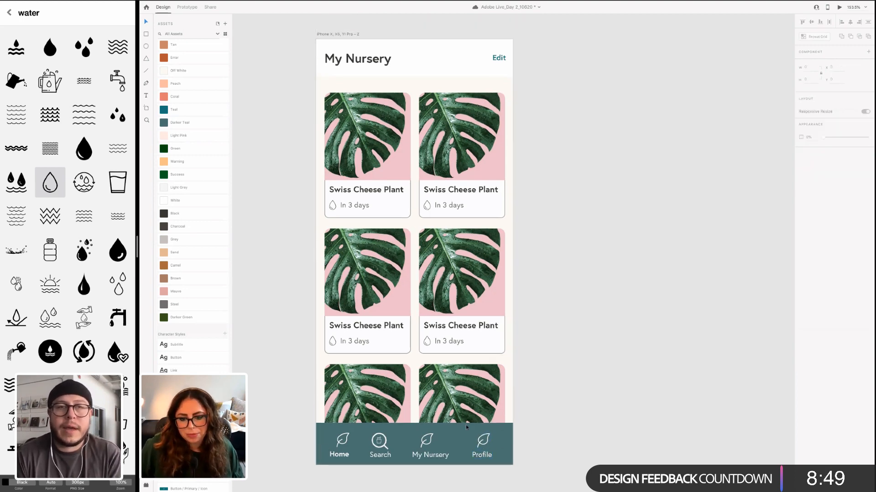
pyautogui.hscroll(2, 456, 428)
pyautogui.scroll(4, 431, 435)
pyautogui.scroll(2, 433, 433)
pyautogui.click(455, 431)
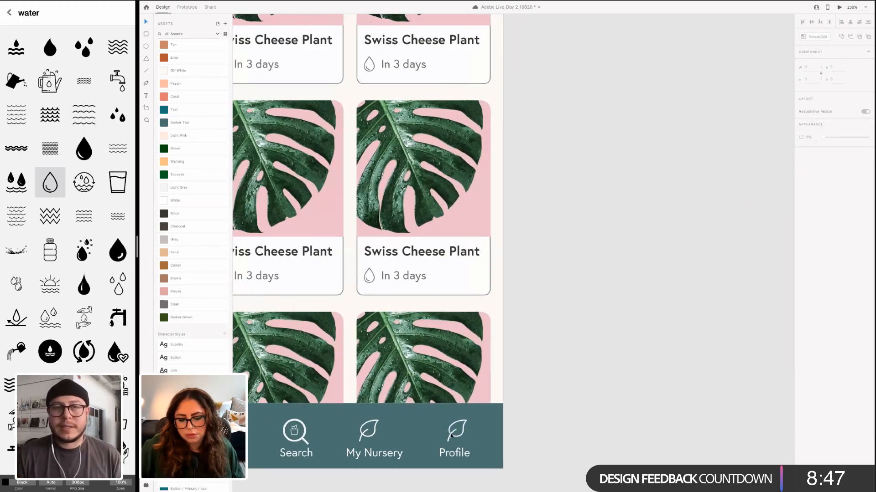
pyautogui.press('Escape')
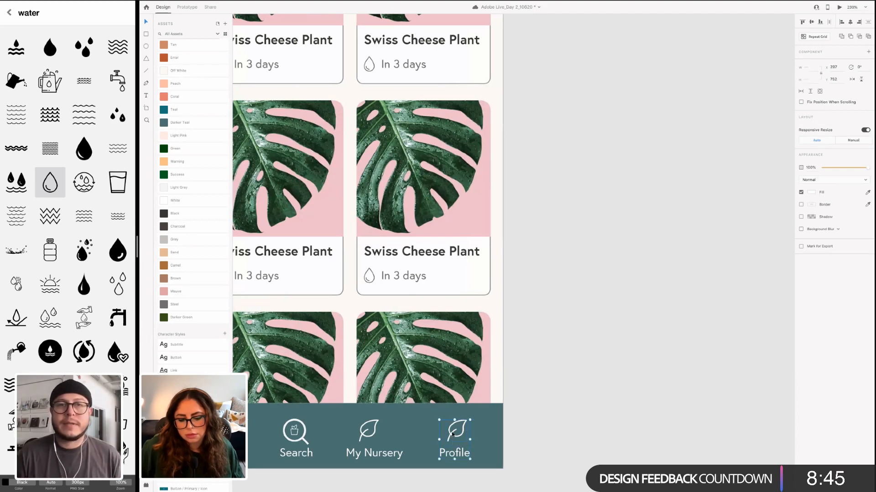
pyautogui.press('Escape')
pyautogui.click(675, 412)
# Duplicate the My Nursery artboard and place the copy to the right of the original
pyautogui.scroll(-5, 582, 408)
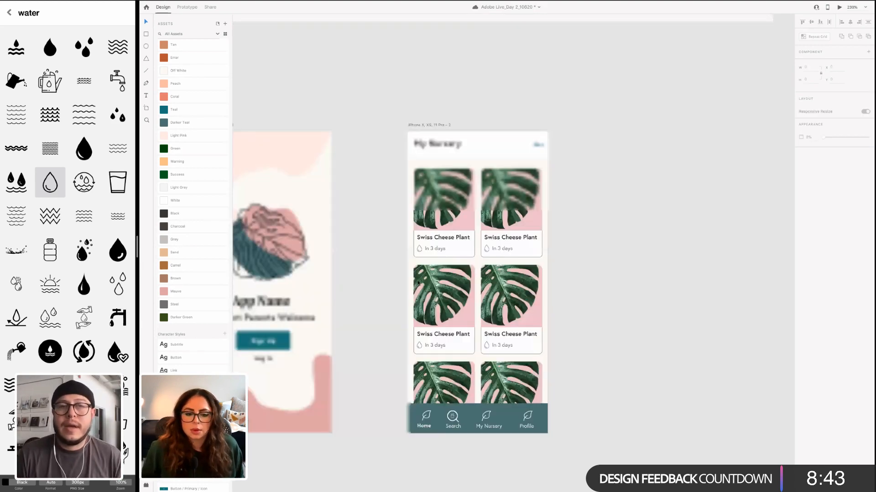
pyautogui.scroll(2, 582, 409)
pyautogui.hscroll(2, 582, 409)
pyautogui.scroll(-1, 358, 207)
pyautogui.rightClick(362, 205)
pyautogui.click(539, 195)
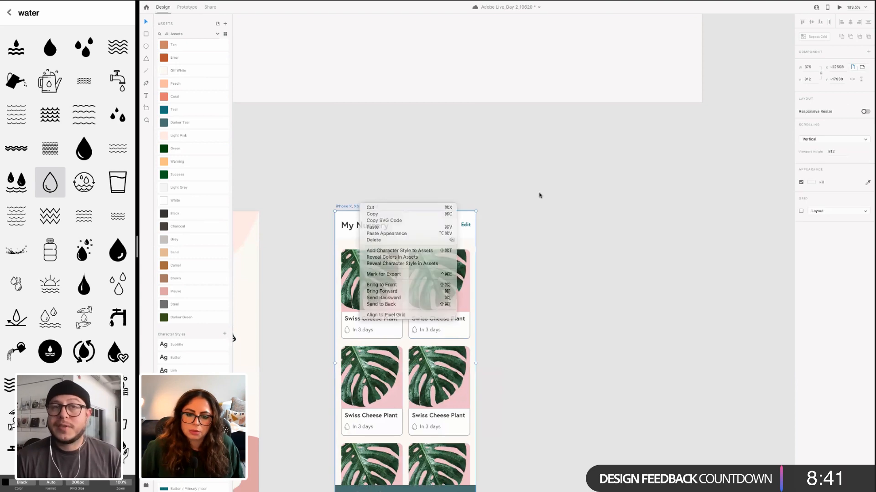
pyautogui.moveTo(351, 206); pyautogui.dragTo(549, 206)
pyautogui.click(721, 272)
# Change the heading on the copied artboard to "Monty"
pyautogui.scroll(-3, 611, 332)
pyautogui.hscroll(5, 612, 332)
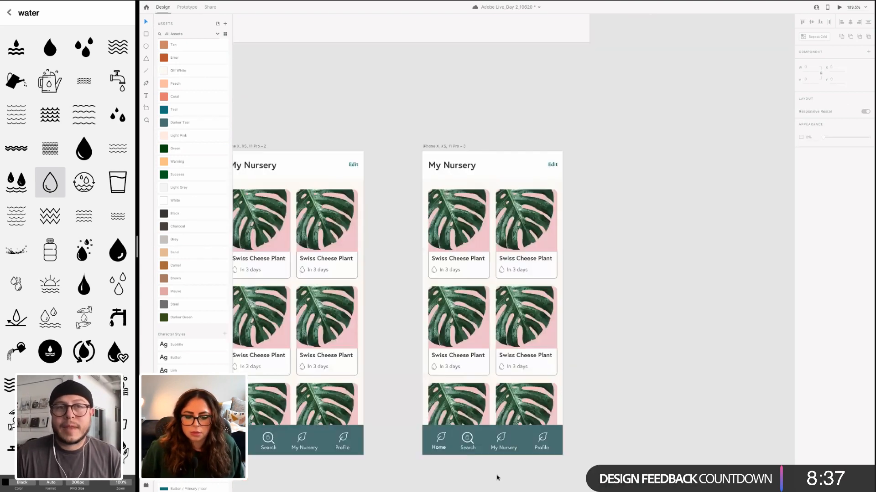
pyautogui.click(458, 165)
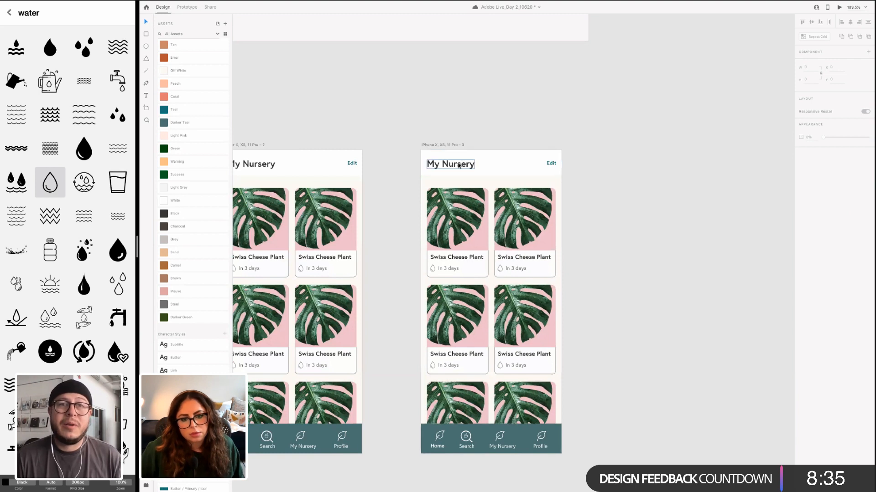
pyautogui.press('Return')
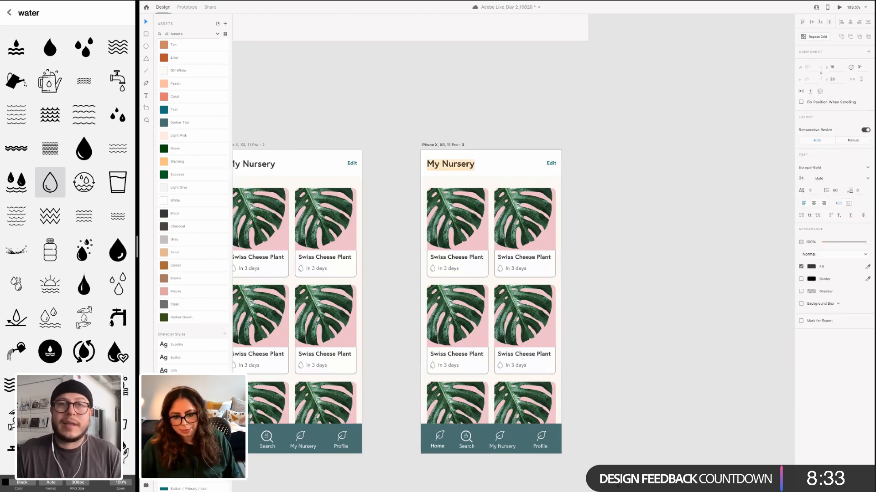
pyautogui.write('Monty')
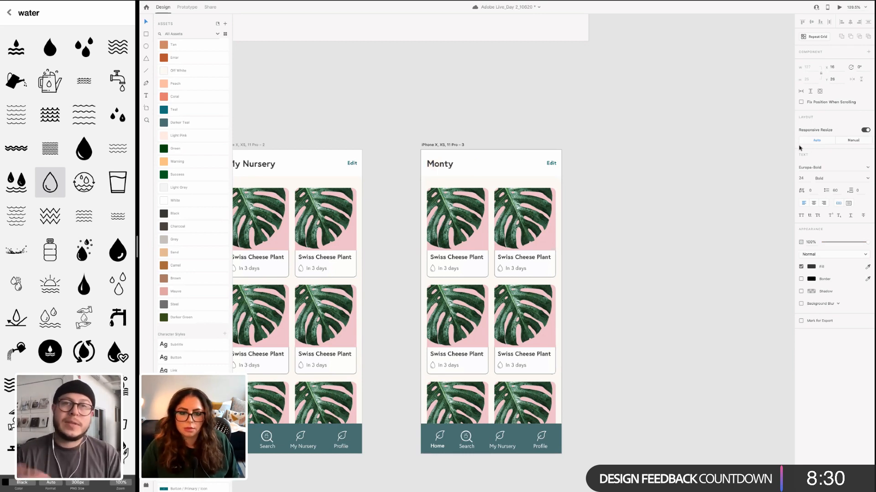
pyautogui.press('Escape')
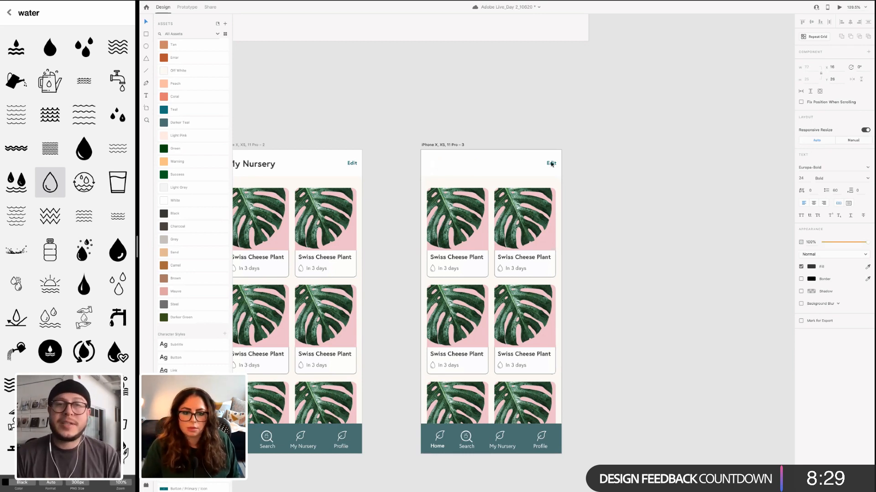
pyautogui.click(625, 180)
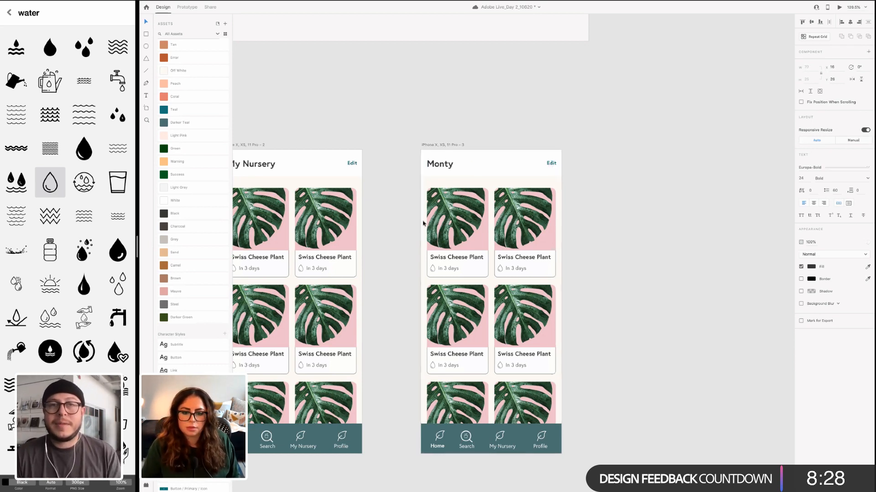
# Delete the plant card grid from the Monty artboard and save the document
pyautogui.click(500, 326)
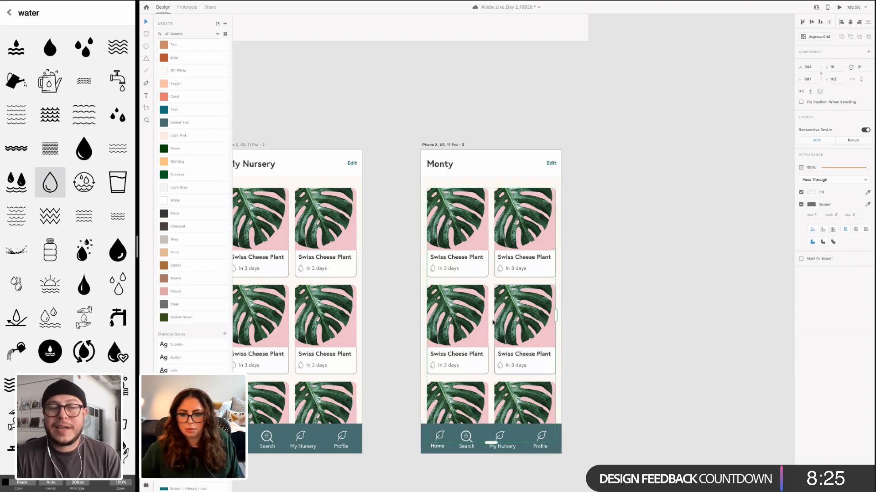
pyautogui.press('Delete')
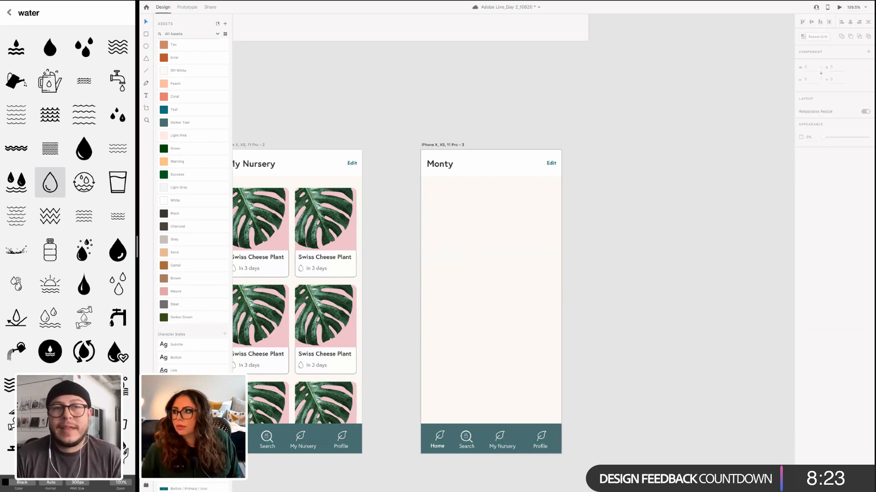
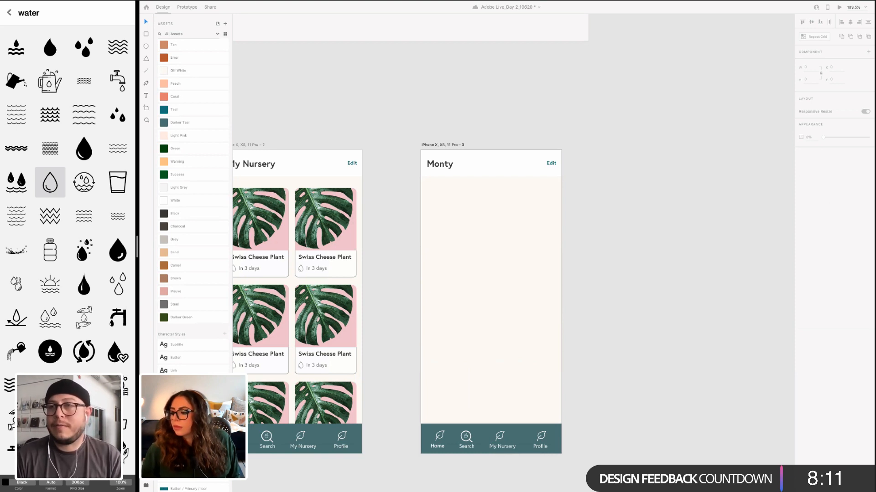
pyautogui.press('super+s')
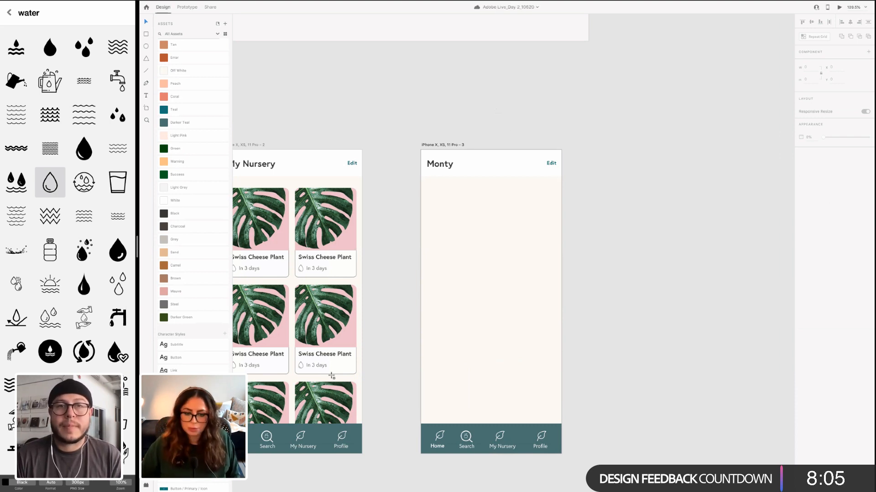
# Draw a circle about 401 by 400 extending past the Monty artboard's right edge, and remove the stray thin ellipse
pyautogui.moveTo(488, 233)
pyautogui.mouseDown()
pyautogui.moveTo(540, 256)
pyautogui.moveTo(589, 381)
pyautogui.mouseUp()
pyautogui.moveTo(488, 304); pyautogui.dragTo(526, 306)
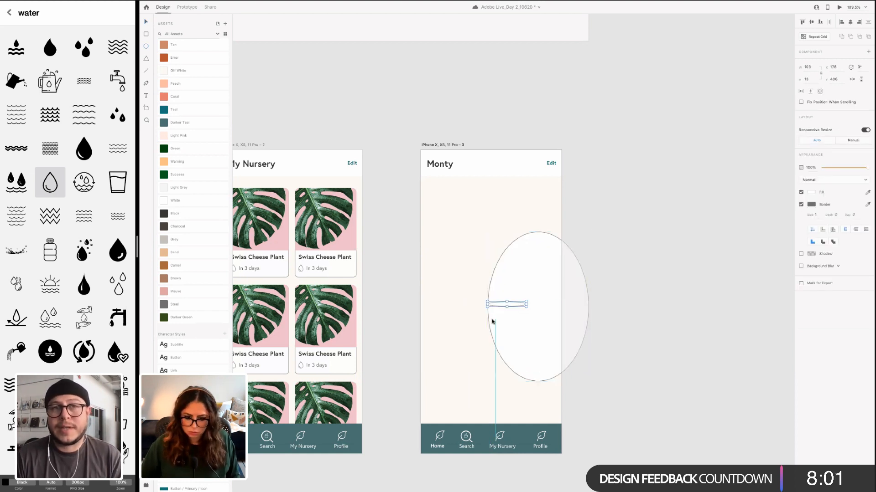
pyautogui.press('Escape')
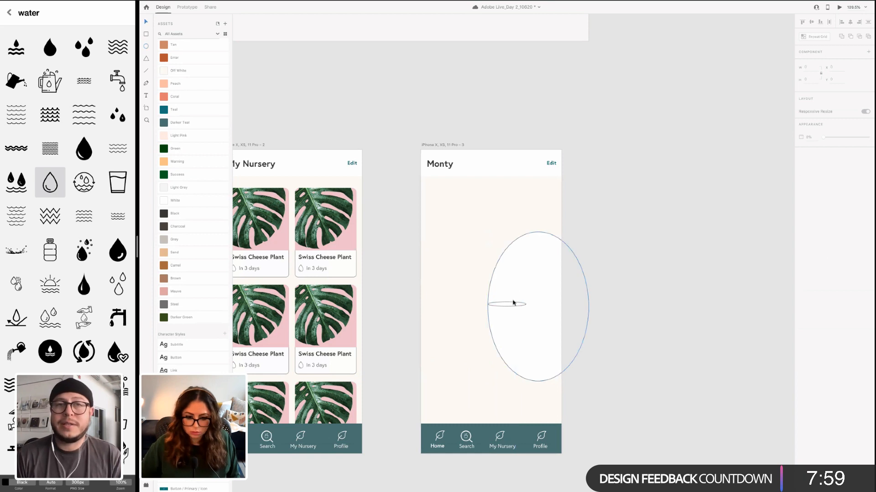
pyautogui.click(513, 304)
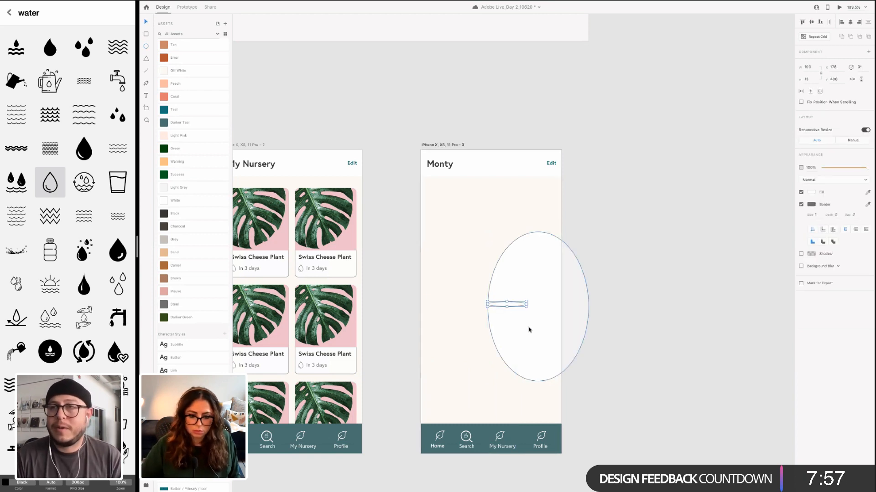
pyautogui.press('Delete')
pyautogui.moveTo(524, 336); pyautogui.dragTo(437, 257)
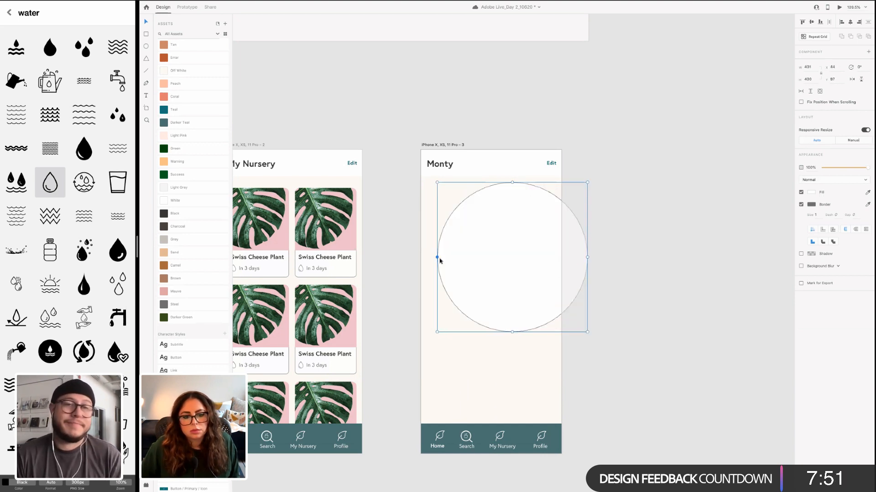
# Edit the circle's path, moving its bottom, left and top anchor points inward to form an irregular rounded shape
pyautogui.press('Return')
pyautogui.moveTo(512, 333); pyautogui.dragTo(543, 289)
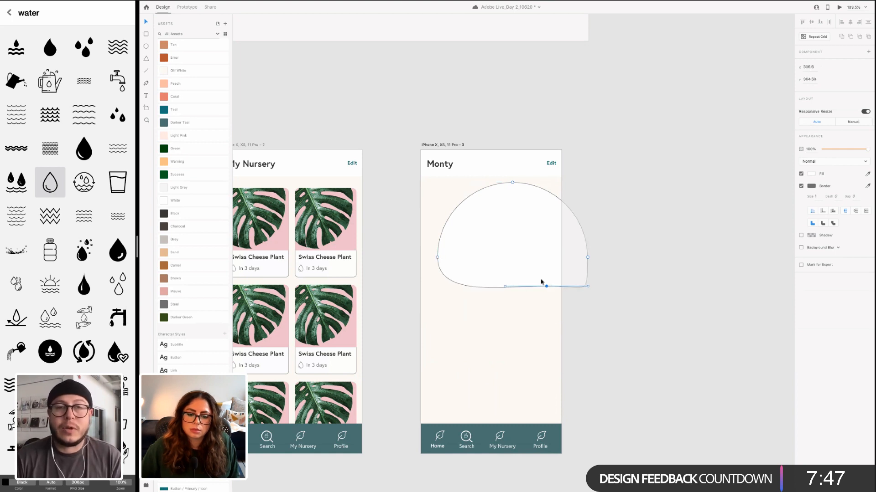
pyautogui.moveTo(437, 257); pyautogui.dragTo(486, 239)
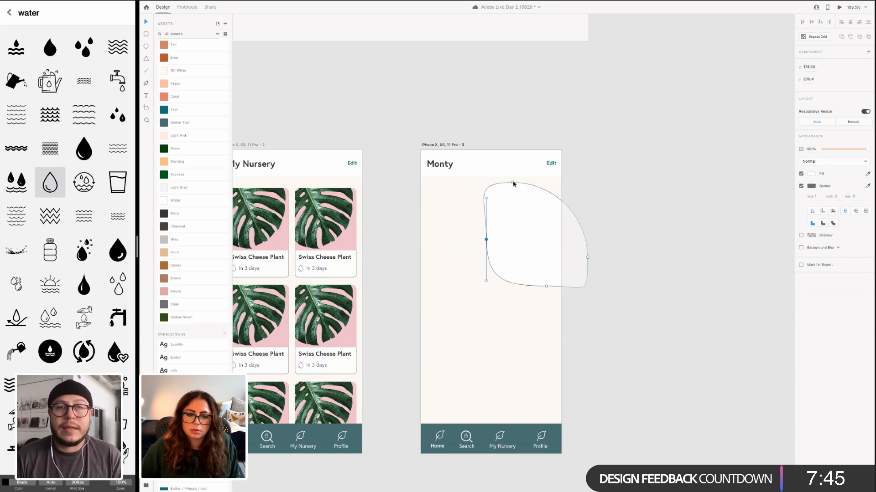
pyautogui.moveTo(512, 183); pyautogui.dragTo(542, 194)
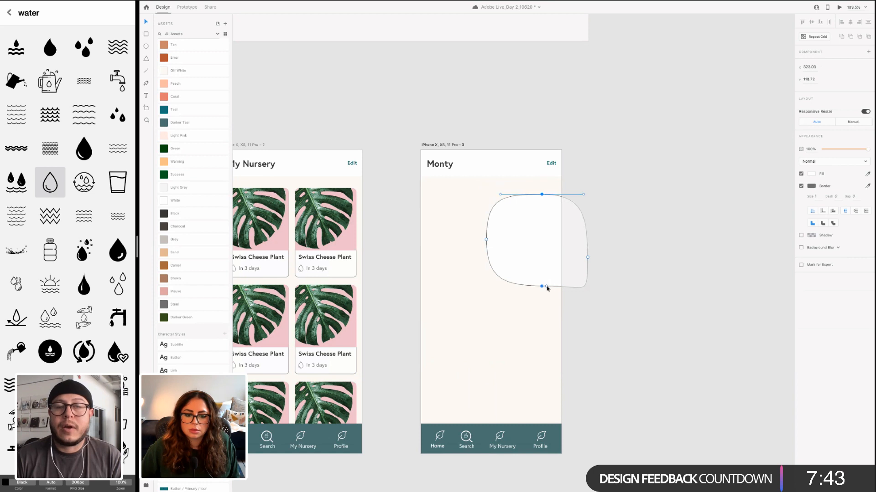
# Refine the shape into a blob about 334 by 255, raising its bottom anchor point and pulling the left one outward and down
pyautogui.moveTo(546, 287); pyautogui.dragTo(516, 240)
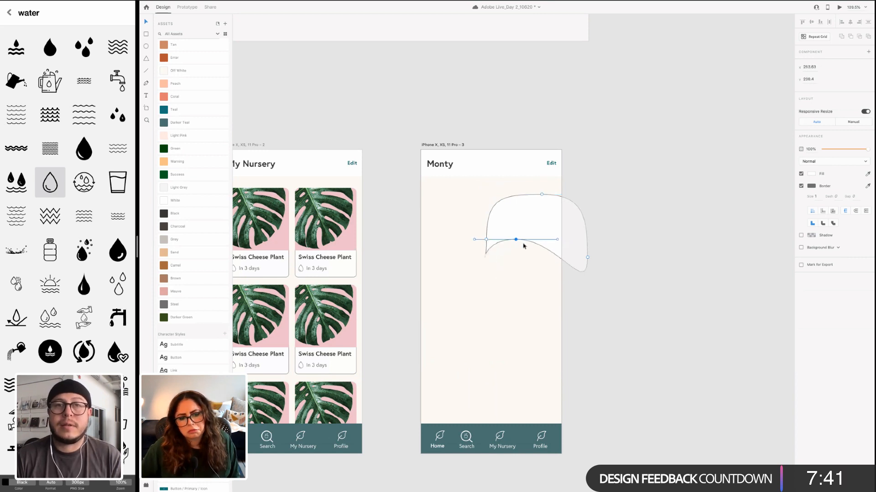
pyautogui.hotkey('ctrl', 'z')
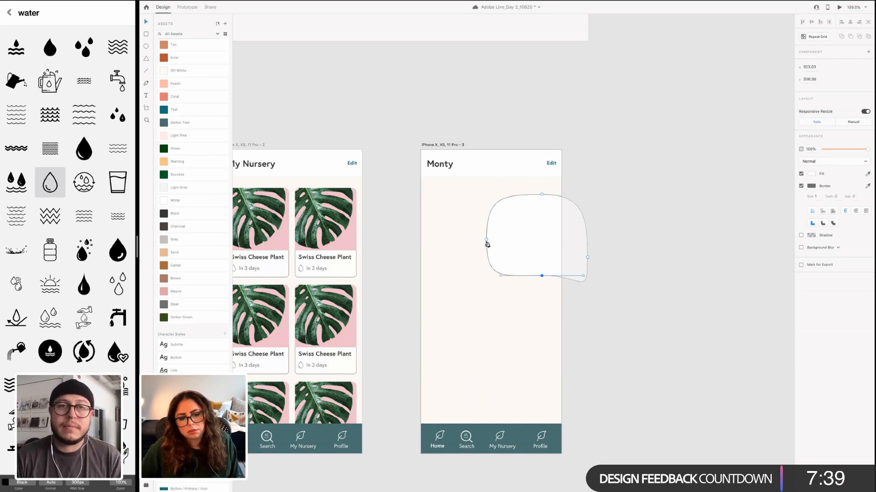
pyautogui.moveTo(446, 261); pyautogui.dragTo(462, 270)
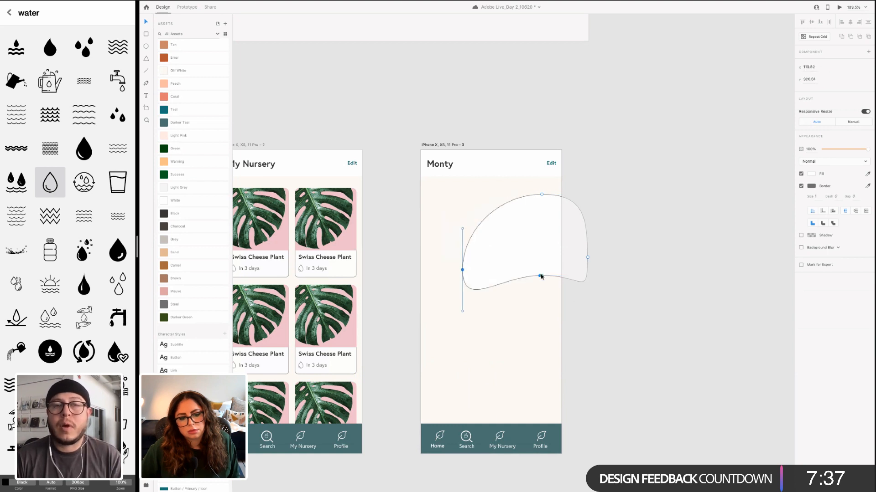
pyautogui.click(693, 253)
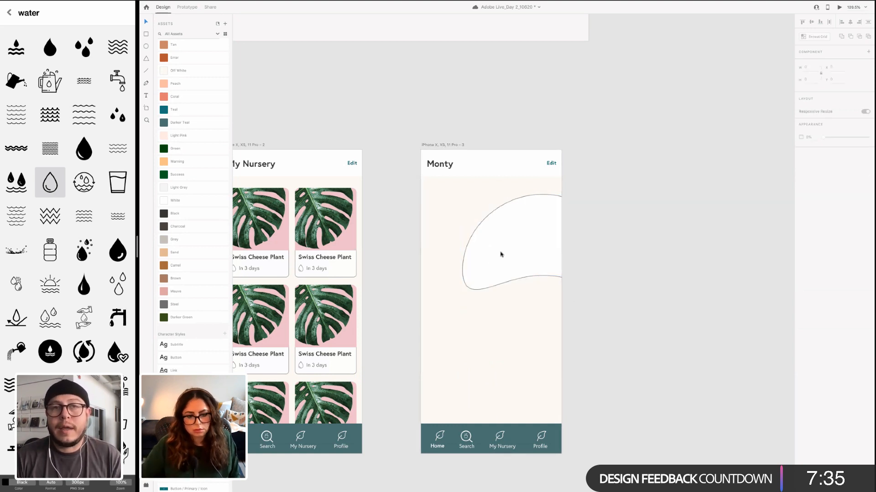
pyautogui.moveTo(500, 252)
pyautogui.mouseDown()
pyautogui.moveTo(497, 260)
pyautogui.moveTo(502, 255)
pyautogui.mouseUp()
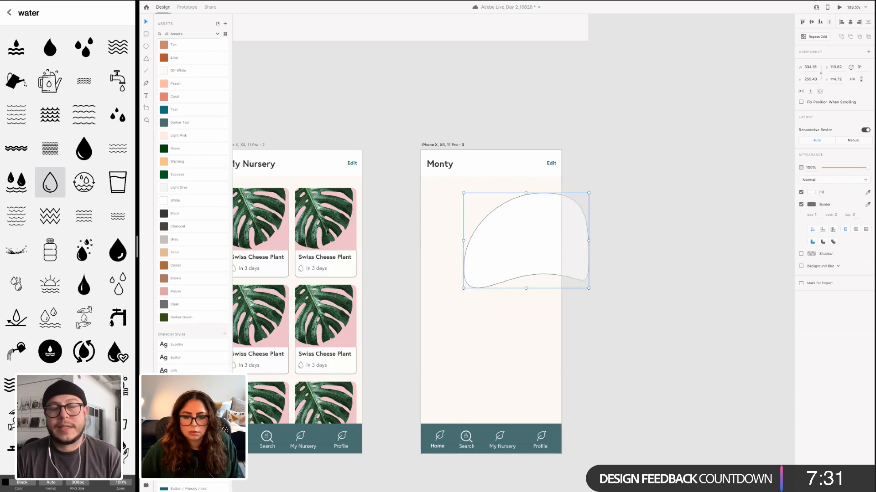
# Copy the monstera photo from a Swiss Cheese Plant card and paste its appearance onto the Monty artboard's blob
pyautogui.click(259, 223)
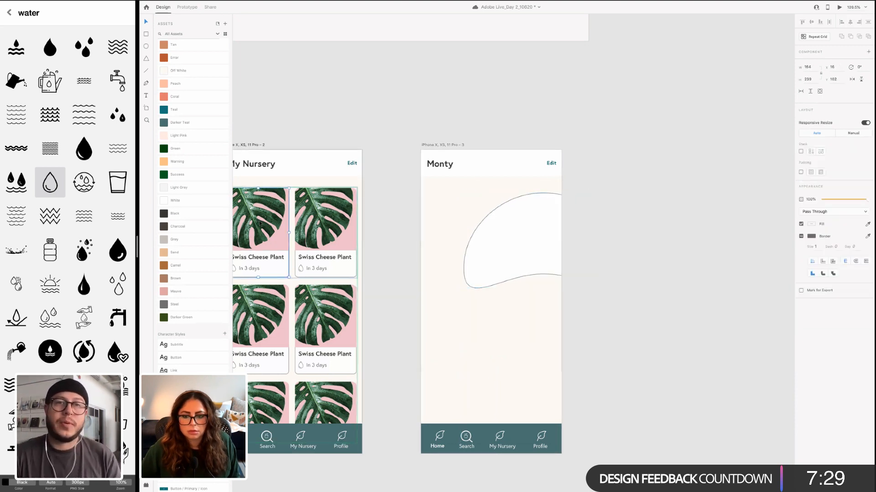
pyautogui.hotkey('ctrl', 'v')
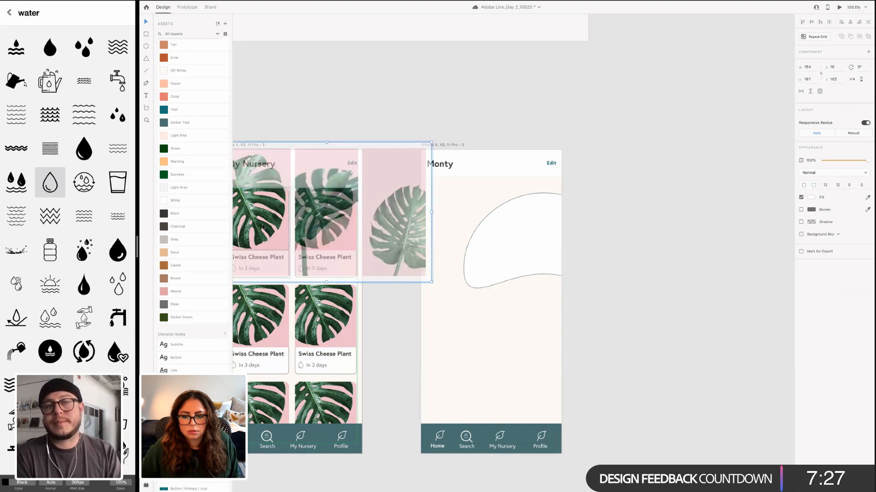
pyautogui.hotkey('ctrl', 'z')
pyautogui.rightClick(500, 241)
pyautogui.click(524, 268)
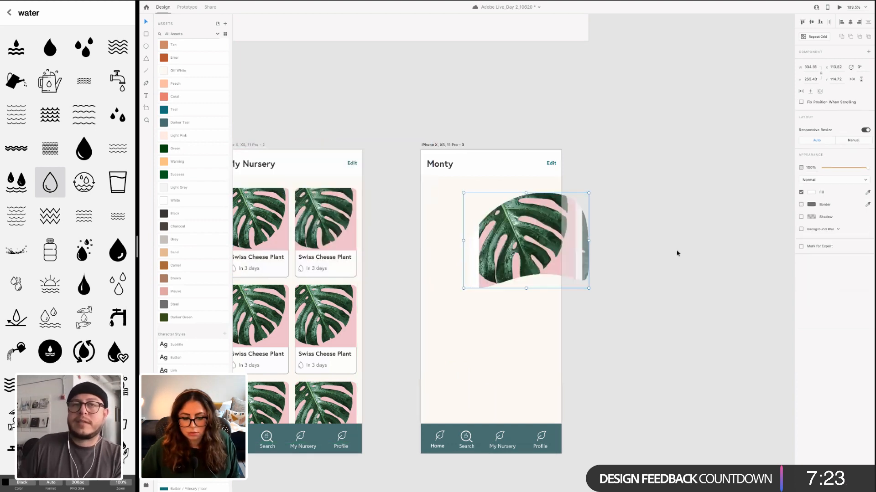
# Enlarge the photo inside the blob and reposition it so the first monstera leaf fills most of the shape
pyautogui.doubleClick(464, 290)
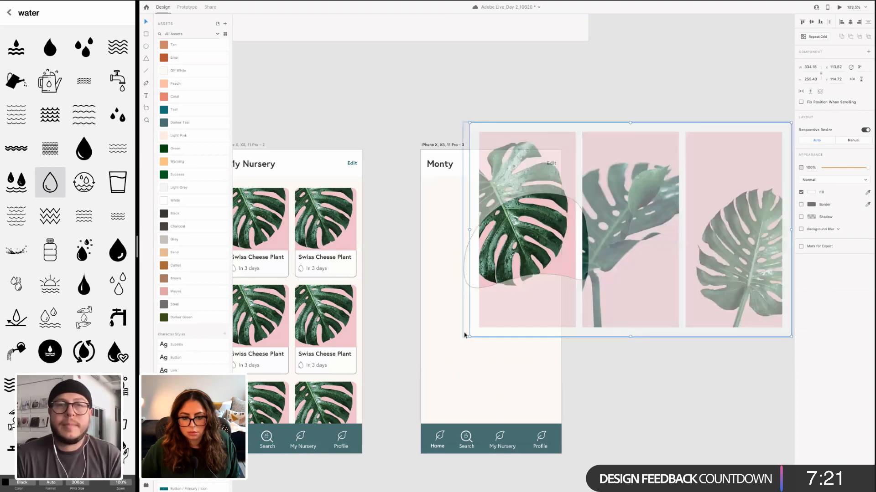
pyautogui.moveTo(469, 338); pyautogui.dragTo(406, 383)
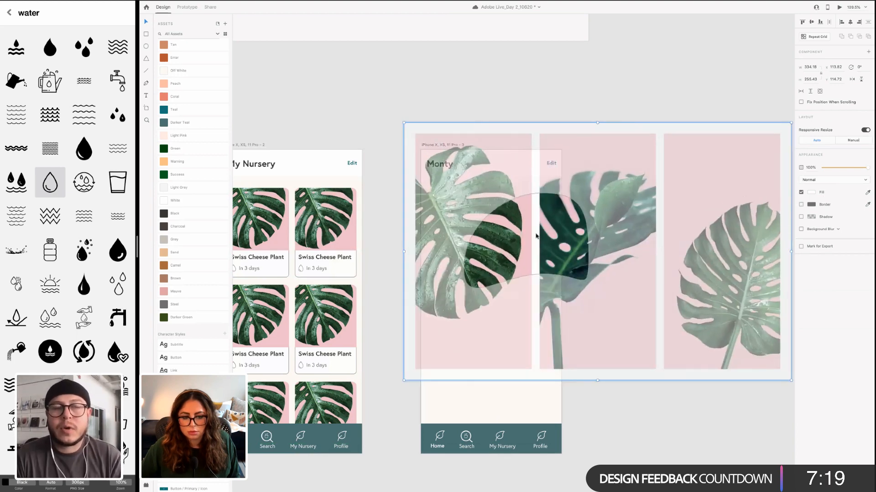
pyautogui.moveTo(568, 255); pyautogui.dragTo(607, 279)
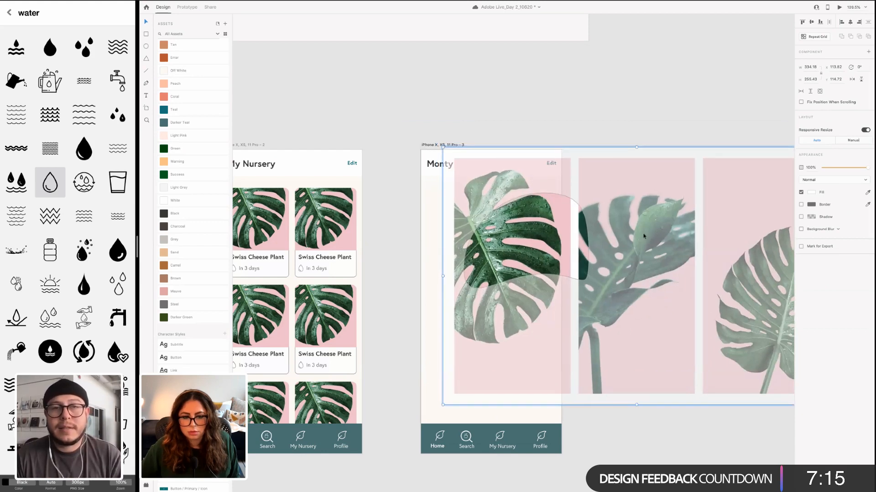
pyautogui.moveTo(638, 236); pyautogui.dragTo(646, 238)
pyautogui.moveTo(643, 149); pyautogui.dragTo(643, 143)
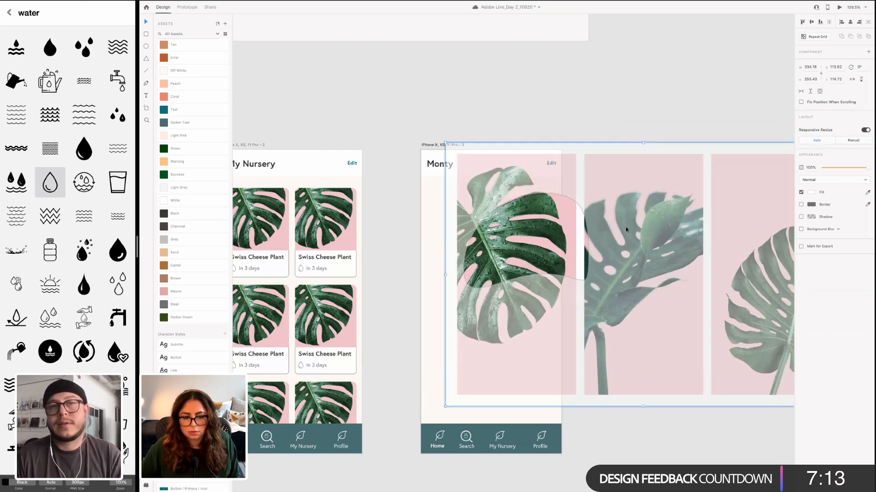
pyautogui.moveTo(603, 269); pyautogui.dragTo(619, 275)
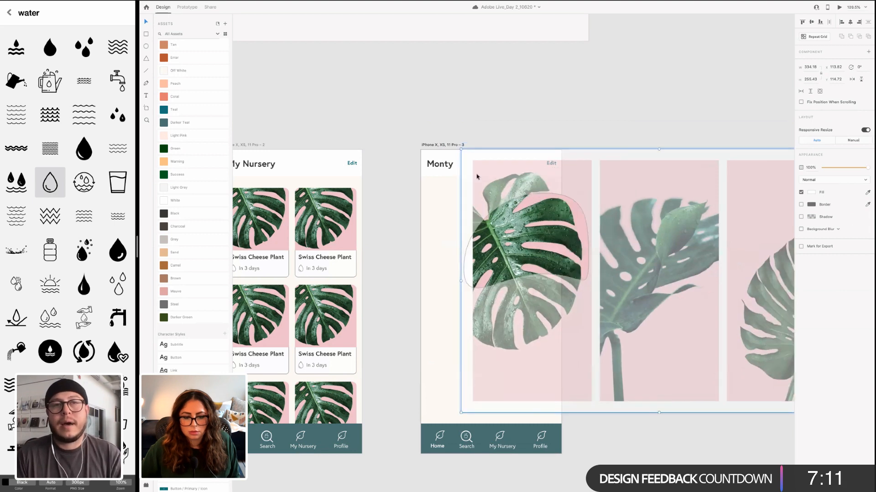
pyautogui.moveTo(461, 414); pyautogui.dragTo(445, 422)
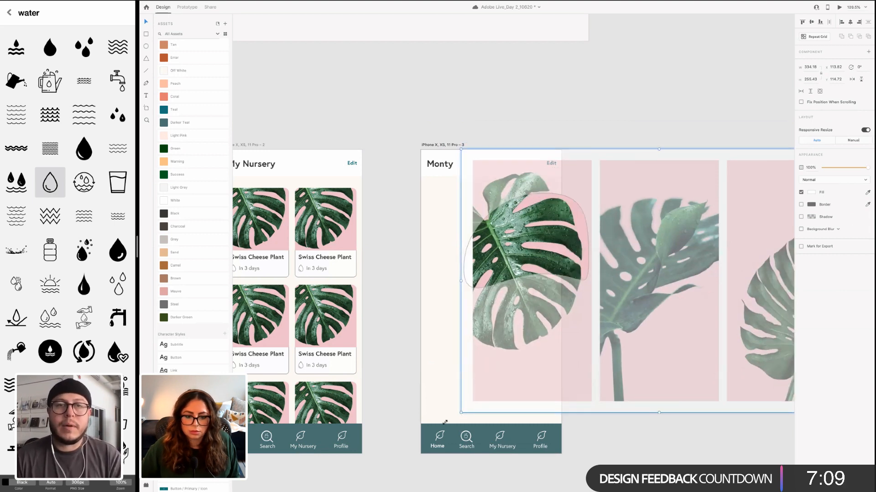
pyautogui.click(567, 105)
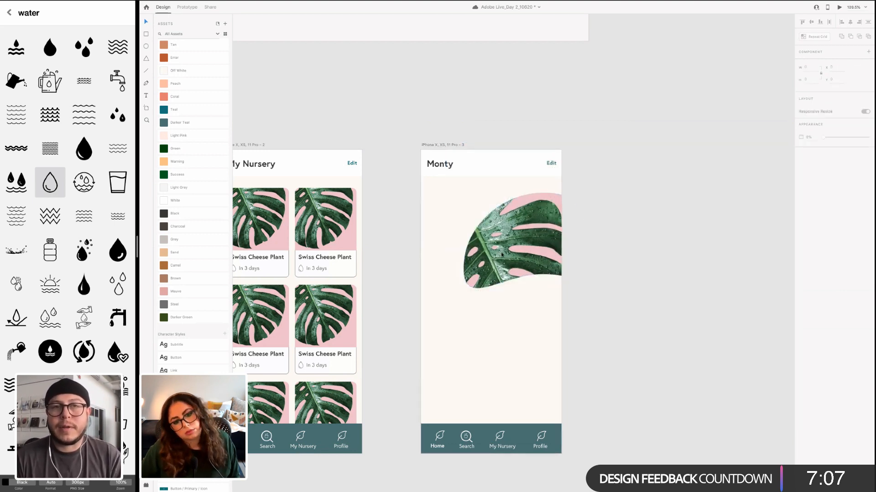
# Scale the photo inside the blob down slightly and shift it up, undoing the last resize from its top edge
pyautogui.click(581, 242)
pyautogui.press('Return')
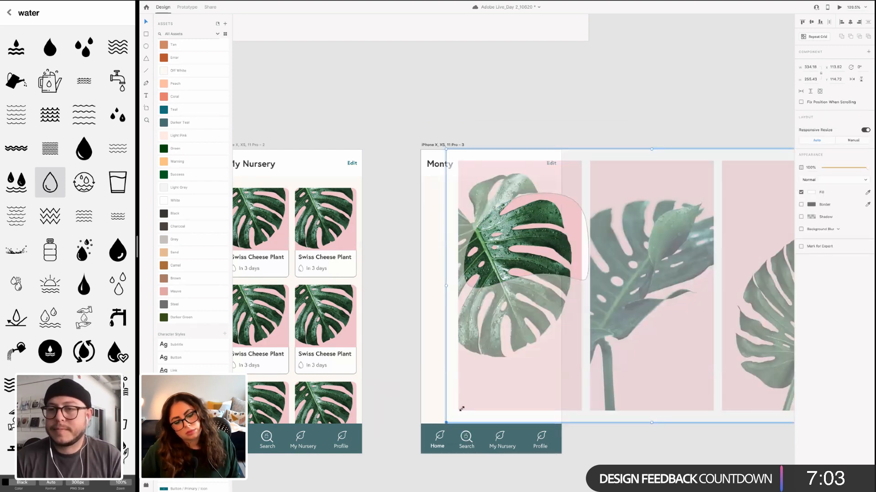
pyautogui.moveTo(446, 422); pyautogui.dragTo(466, 409)
pyautogui.moveTo(498, 359); pyautogui.dragTo(479, 347)
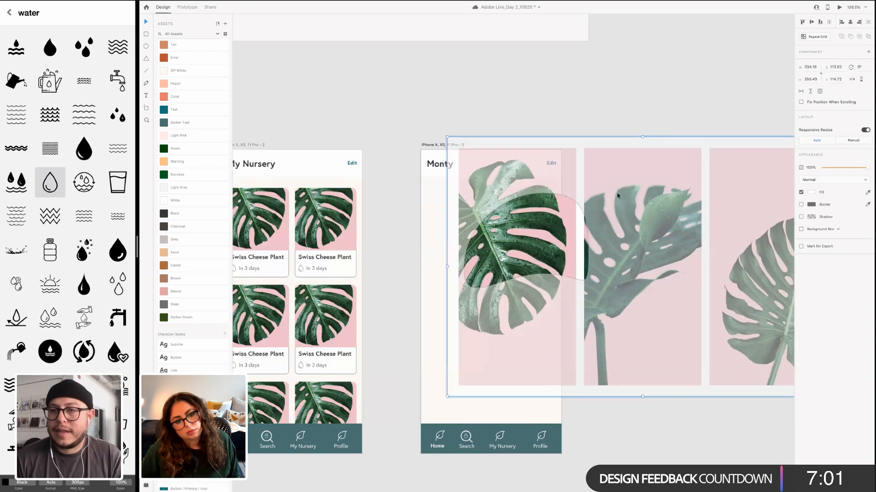
pyautogui.moveTo(642, 136)
pyautogui.mouseDown()
pyautogui.moveTo(643, 162)
pyautogui.moveTo(643, 154)
pyautogui.mouseUp()
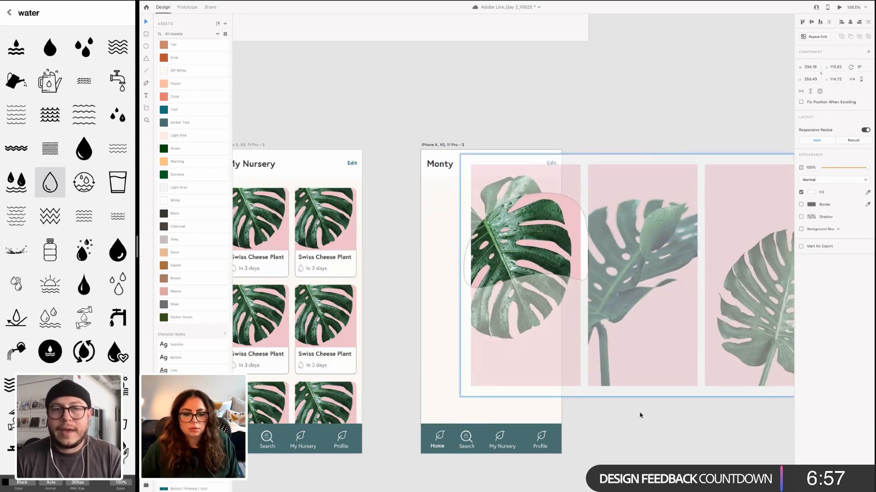
pyautogui.hotkey('ctrl', 'z')
pyautogui.scroll(-3, 600, 440)
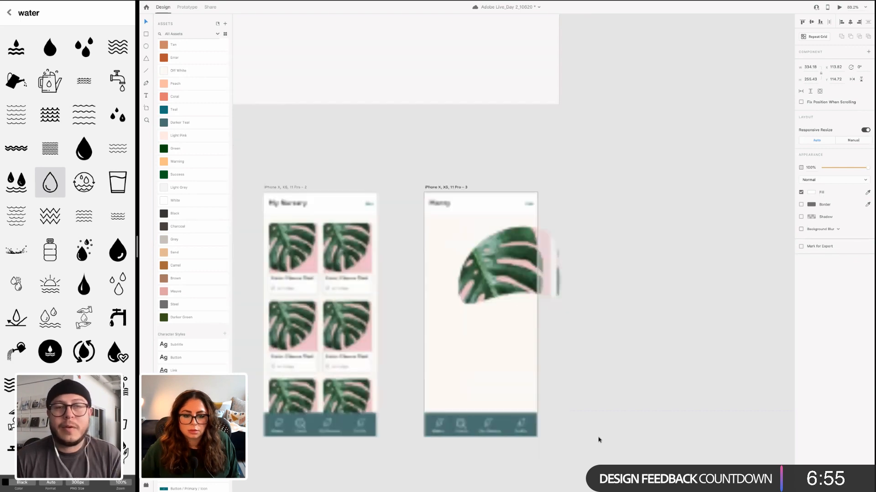
pyautogui.press('Escape')
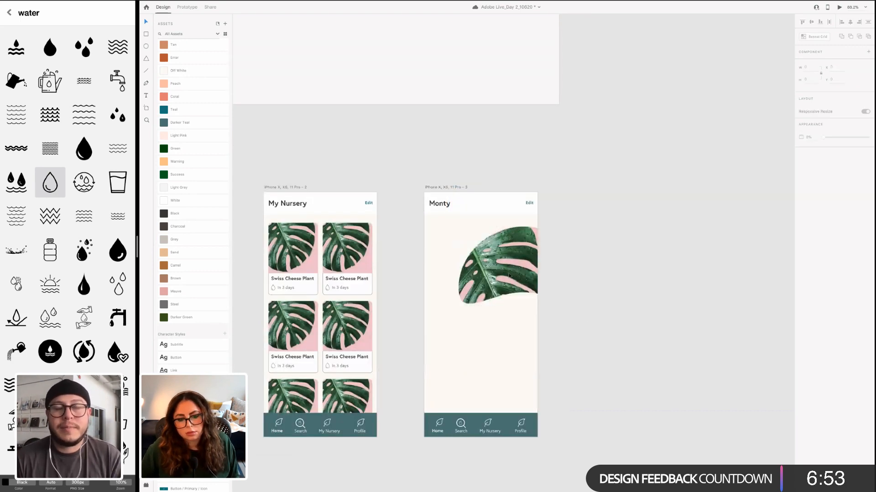
# Scale the photo down further inside the blob so the first leaf ends within the artboard's right edge
pyautogui.click(543, 285)
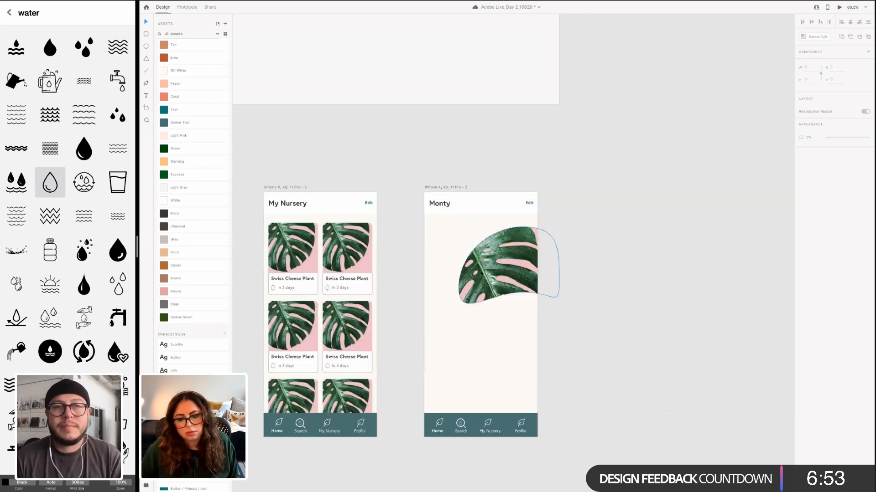
pyautogui.click(621, 344)
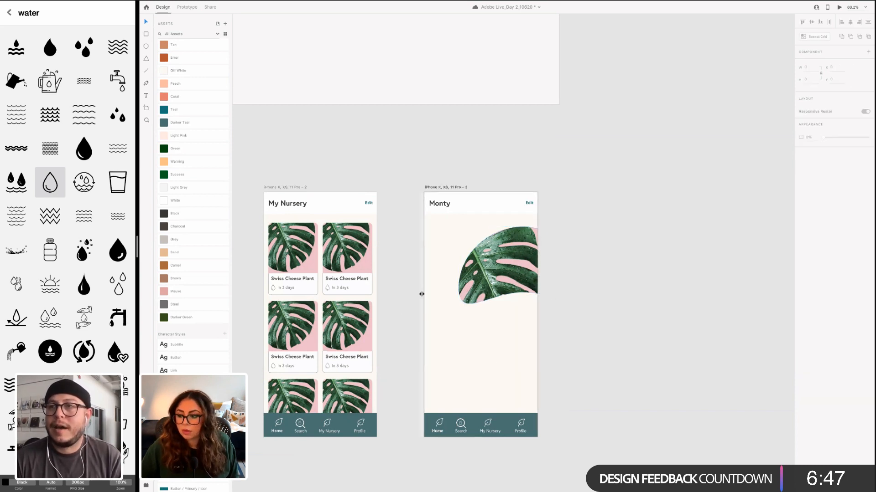
pyautogui.click(480, 285)
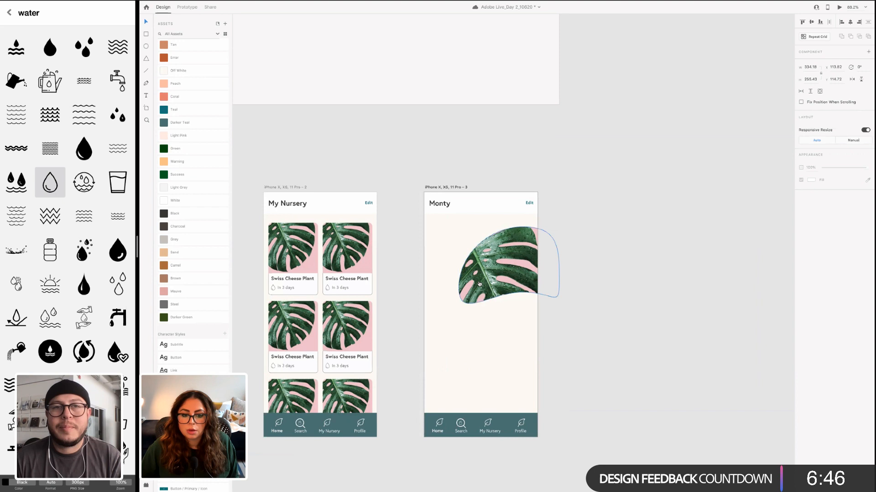
pyautogui.click(569, 319)
pyautogui.doubleClick(528, 276)
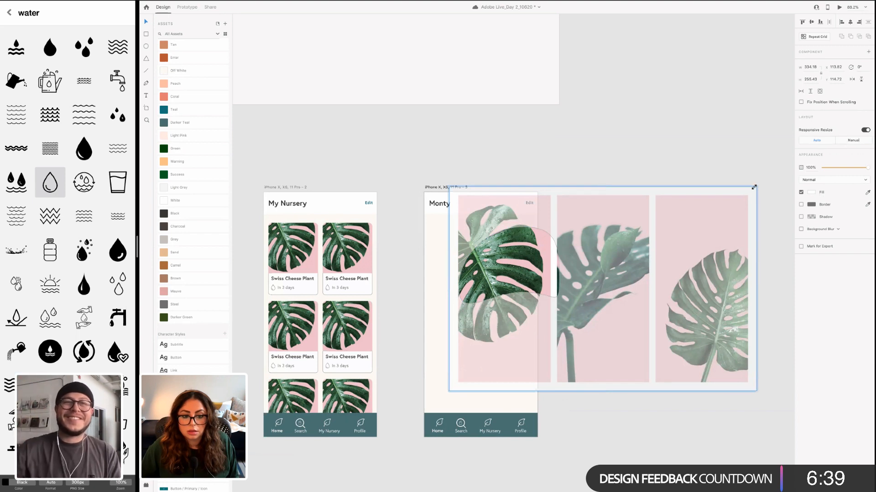
pyautogui.moveTo(751, 190); pyautogui.dragTo(730, 204)
pyautogui.click(604, 463)
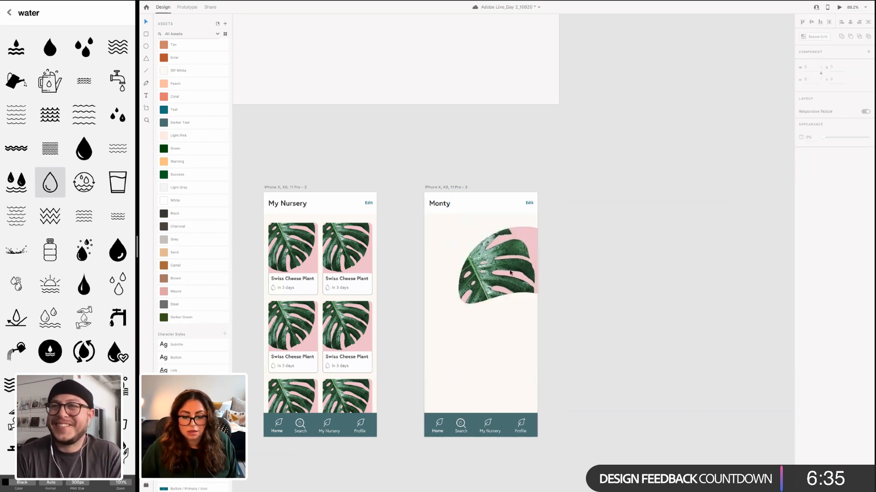
pyautogui.click(498, 279)
pyautogui.click(463, 361)
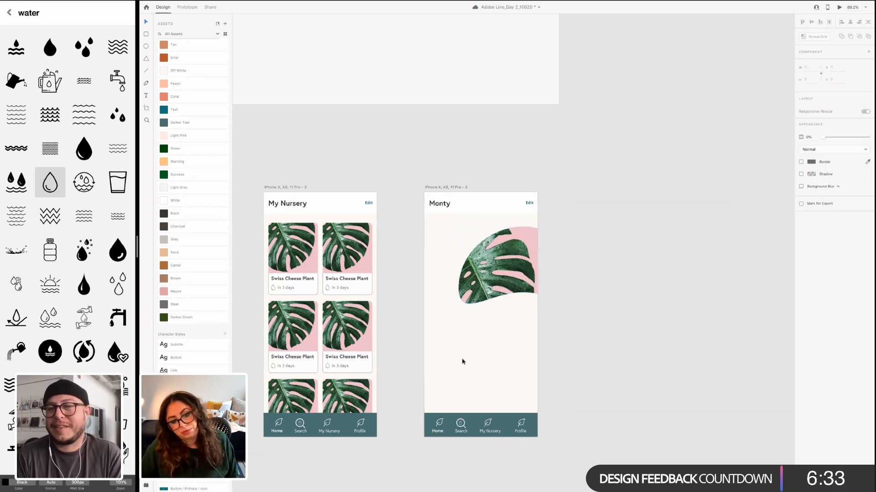
pyautogui.doubleClick(492, 273)
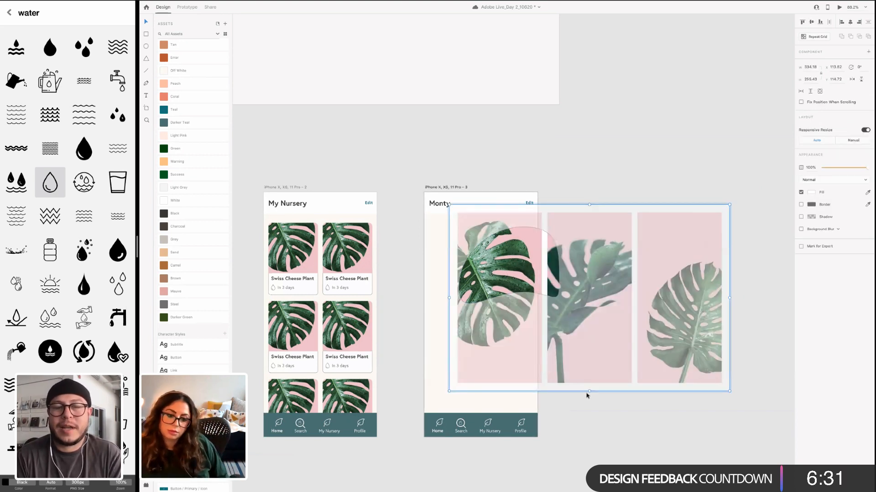
pyautogui.click(404, 309)
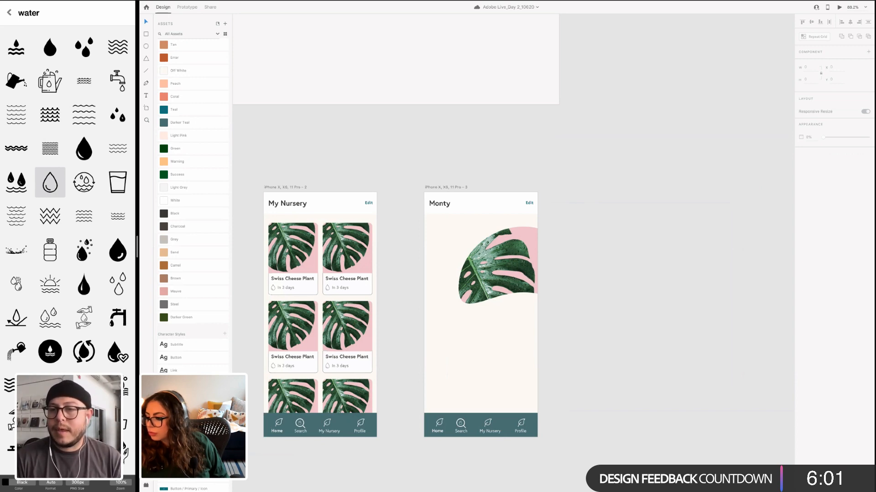
# Switch to the desktop, close the Downloads window in Finder, and return to the Adobe XD document
pyautogui.hotkey('ctrl', 'Up')
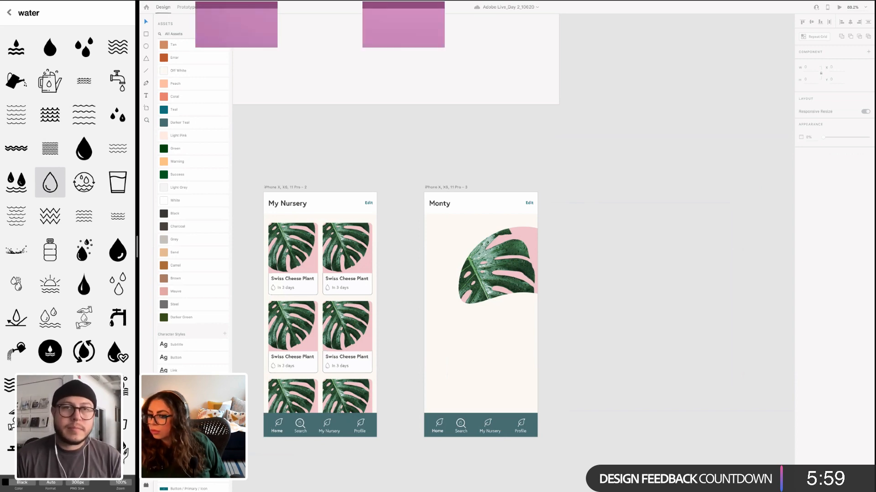
pyautogui.click(402, 26)
pyautogui.click(312, 218)
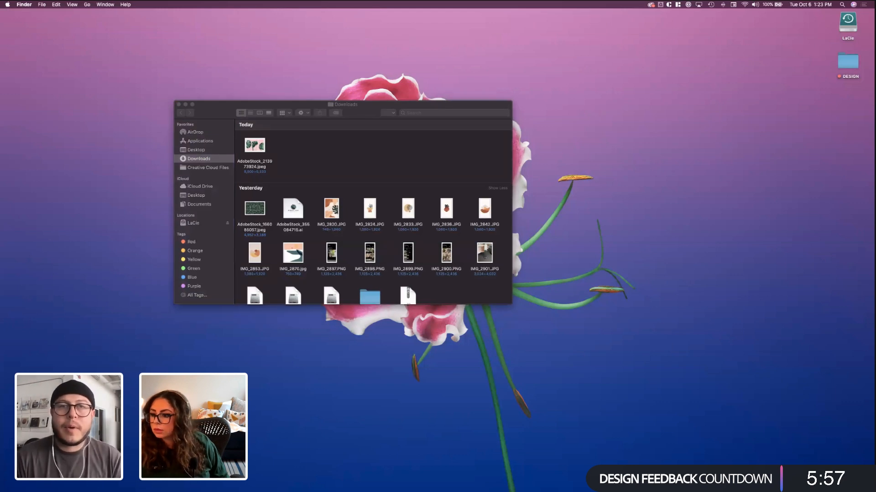
pyautogui.press('super+w')
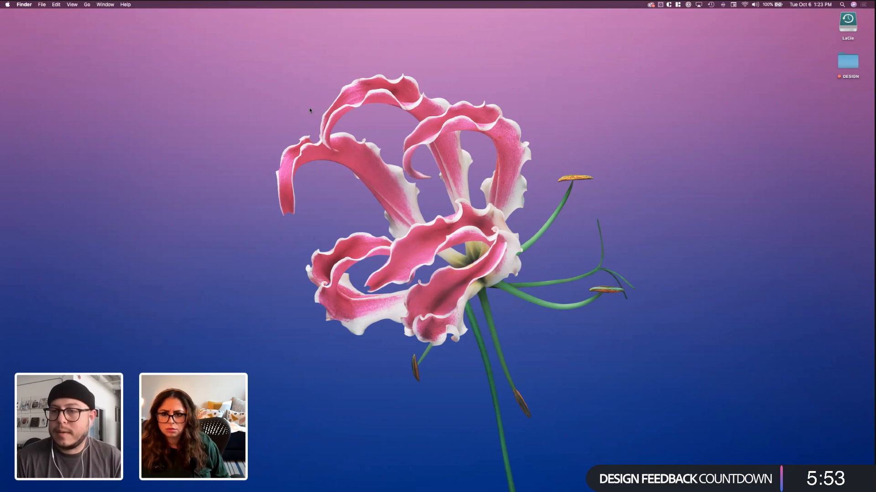
pyautogui.hotkey('ctrl', 'Up')
pyautogui.click(445, 30)
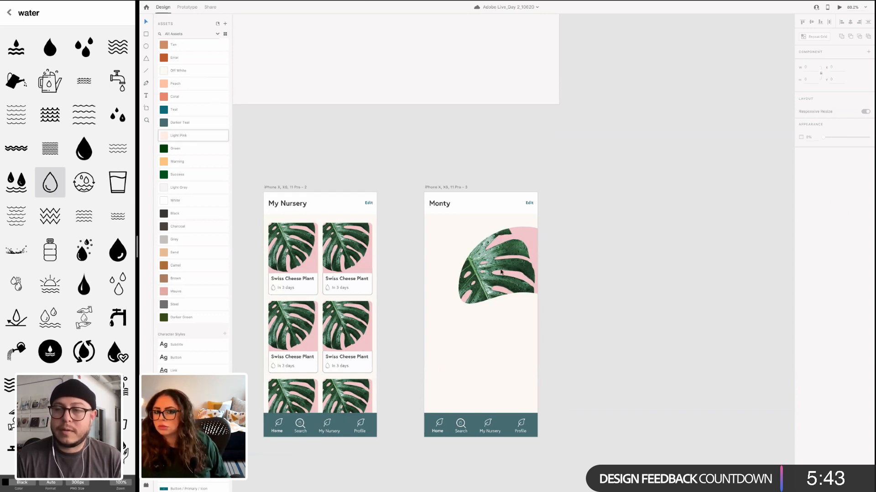
pyautogui.hscroll(2, 502, 274)
pyautogui.scroll(-1, 501, 274)
pyautogui.scroll(-3, 474, 282)
pyautogui.hscroll(2, 474, 282)
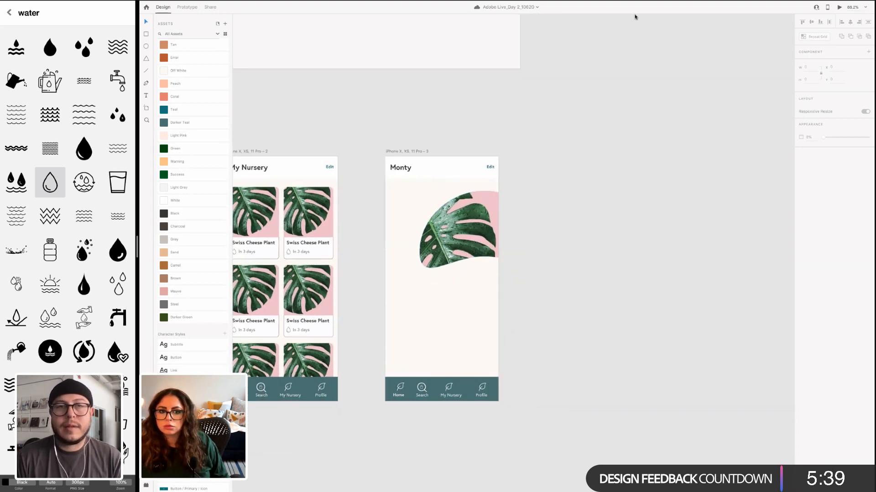
pyautogui.moveTo(636, 1)
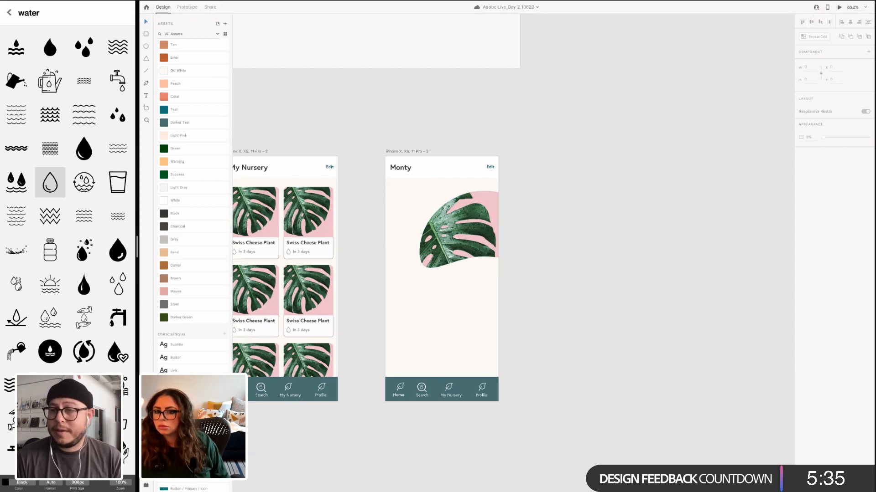
pyautogui.hotkey('ctrl', 'Left')
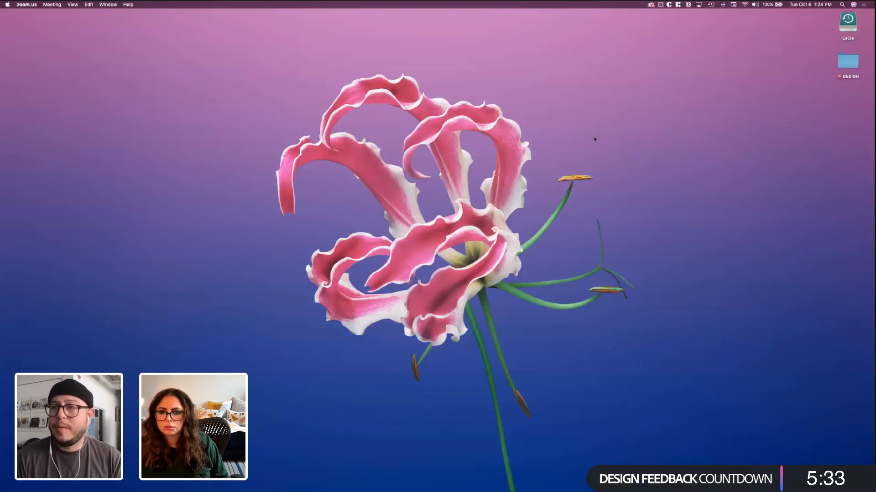
pyautogui.hotkey('ctrl', 'Right')
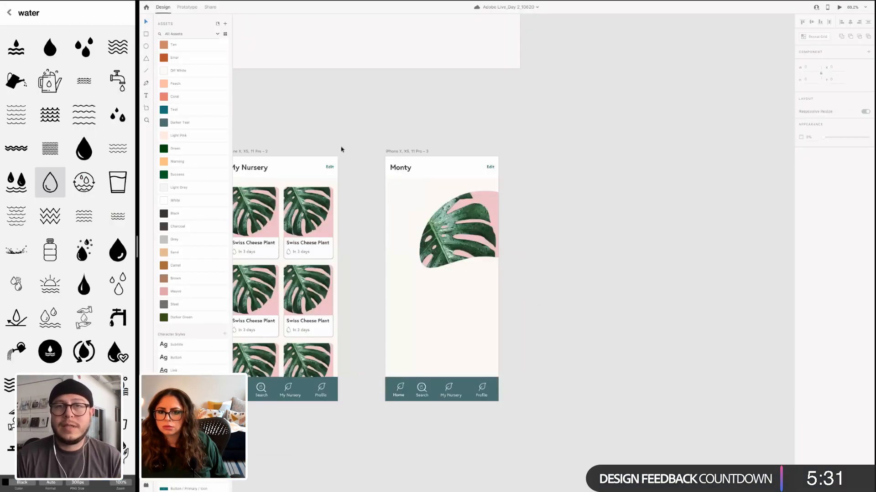
pyautogui.scroll(-2, 342, 209)
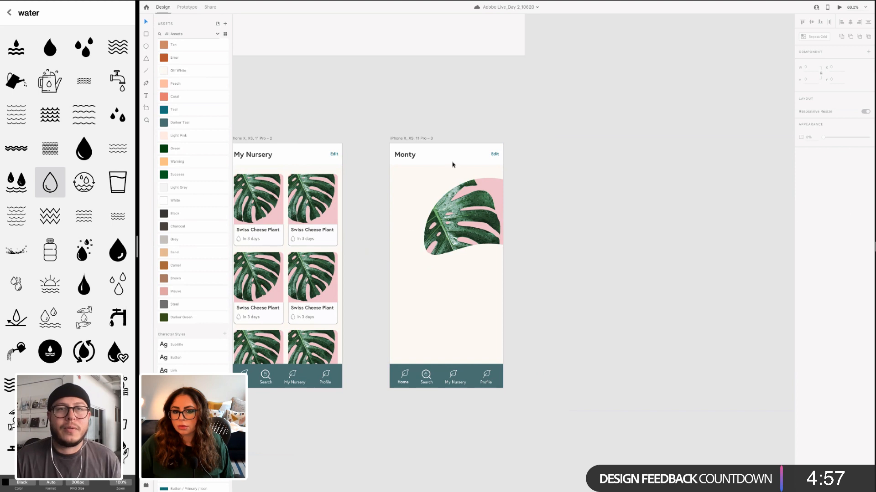
pyautogui.scroll(-1, 454, 210)
pyautogui.hscroll(1, 454, 210)
pyautogui.click(402, 142)
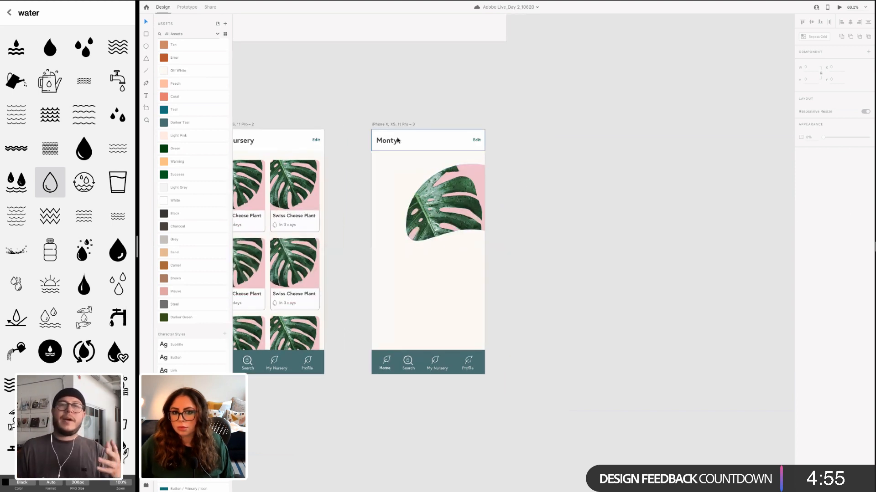
pyautogui.scroll(5, 385, 225)
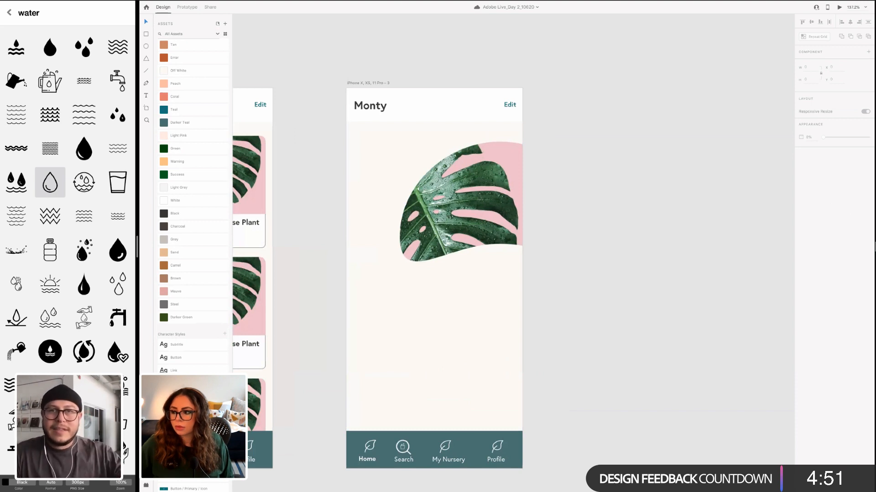
pyautogui.hscroll(3, 328, 206)
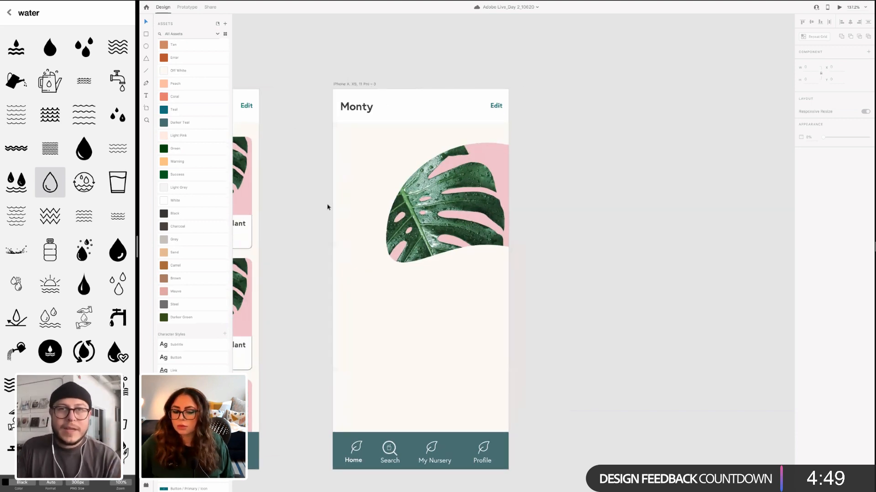
pyautogui.hscroll(-1, 378, 187)
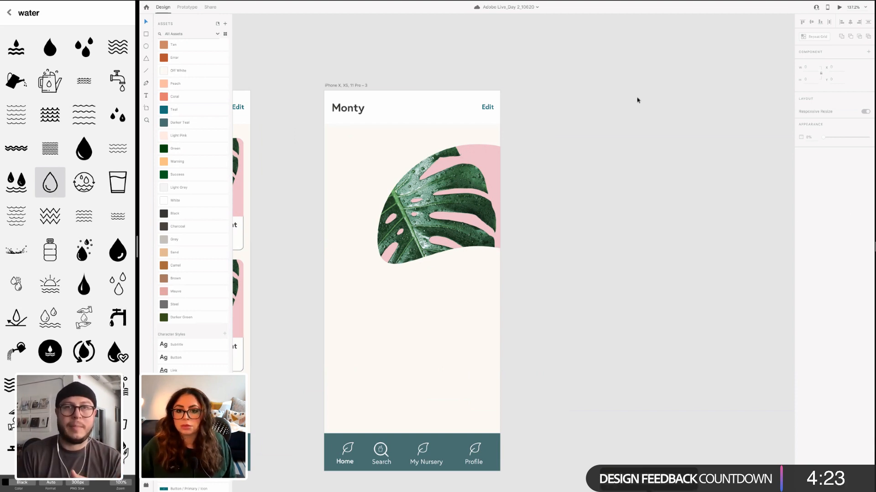
pyautogui.hscroll(-2, 292, 148)
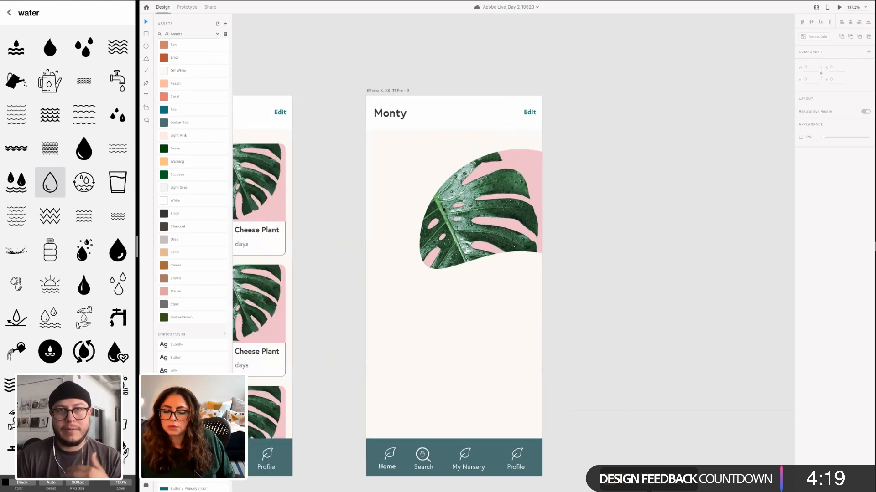
pyautogui.hscroll(-2, 482, 259)
pyautogui.scroll(5, 550, 280)
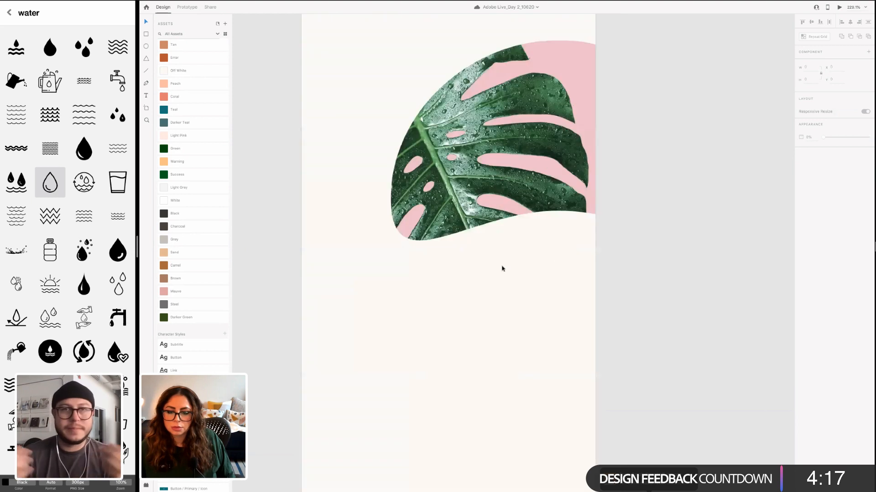
pyautogui.scroll(-1, 457, 277)
pyautogui.scroll(-2, 451, 251)
pyautogui.hscroll(2, 452, 251)
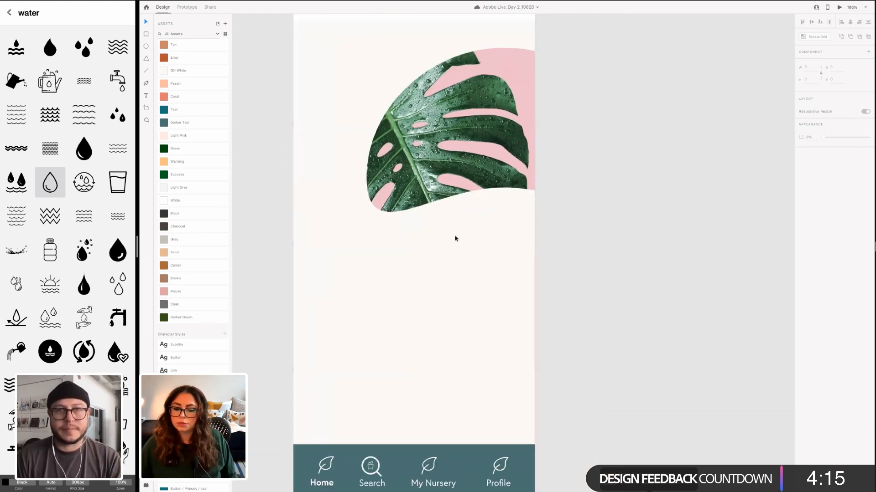
# Add a text label reading "Monstera delisiocia" below the blob-shaped photo on the Monty artboard
pyautogui.click(424, 174)
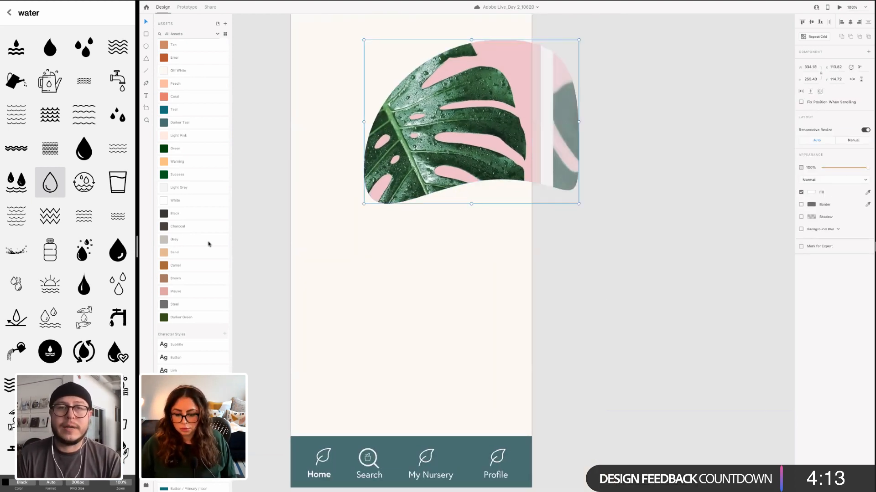
pyautogui.press('Escape')
pyautogui.press('t')
pyautogui.click(322, 245)
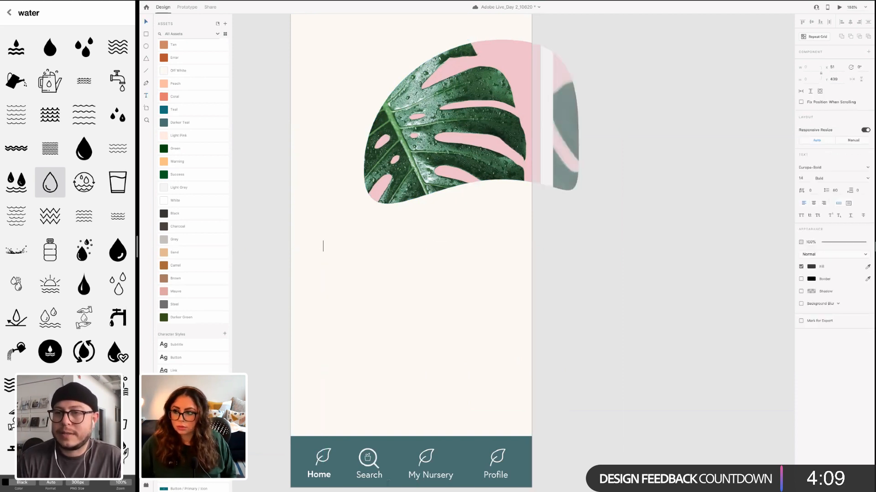
pyautogui.write('M<')
pyautogui.write('or')
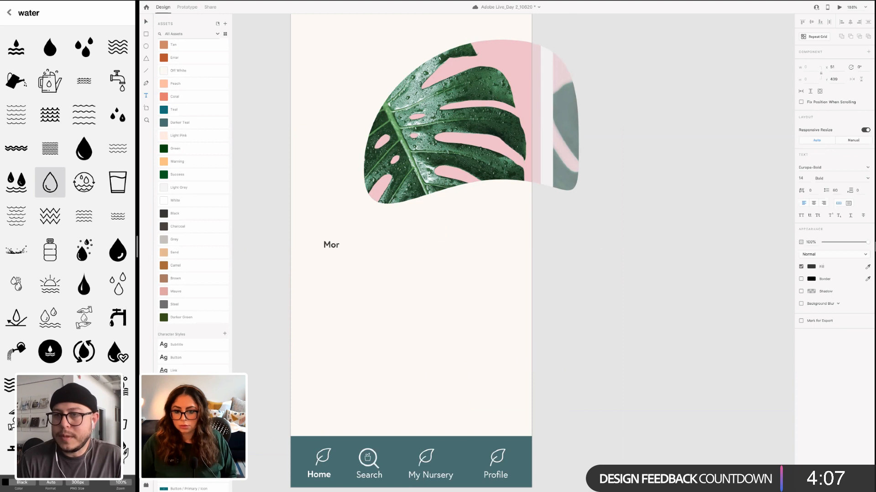
pyautogui.write('ter')
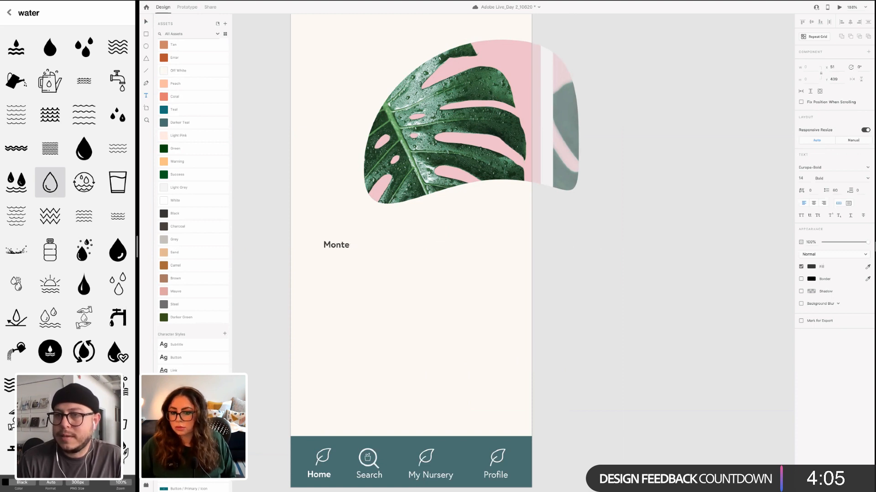
pyautogui.press('BackSpace')
pyautogui.press('BackSpace')
pyautogui.press('BackSpace')
pyautogui.write('ste')
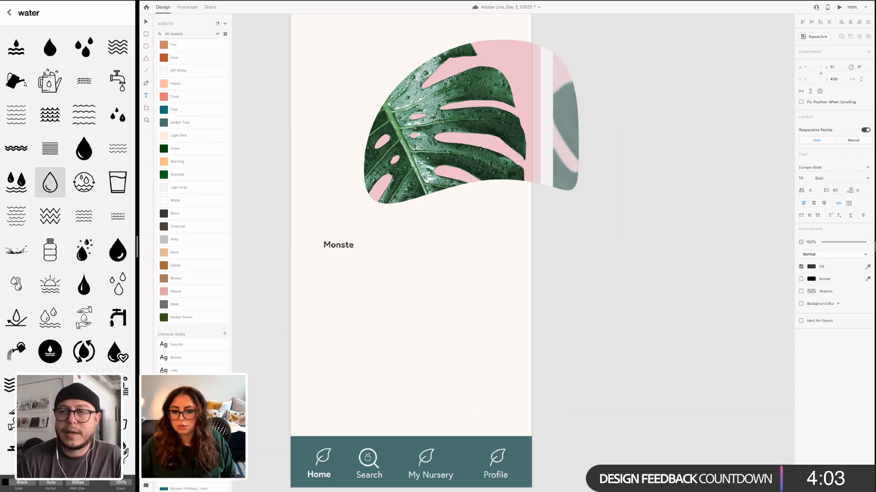
pyautogui.write('ra delis')
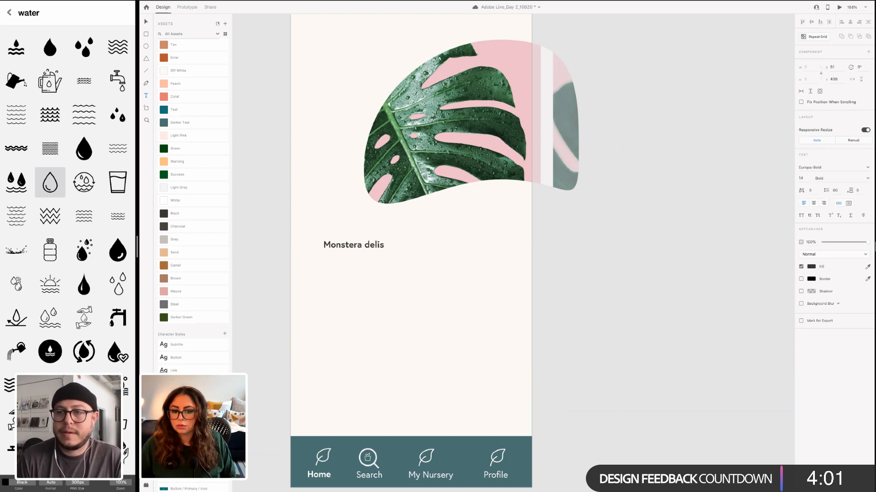
pyautogui.write('iocia')
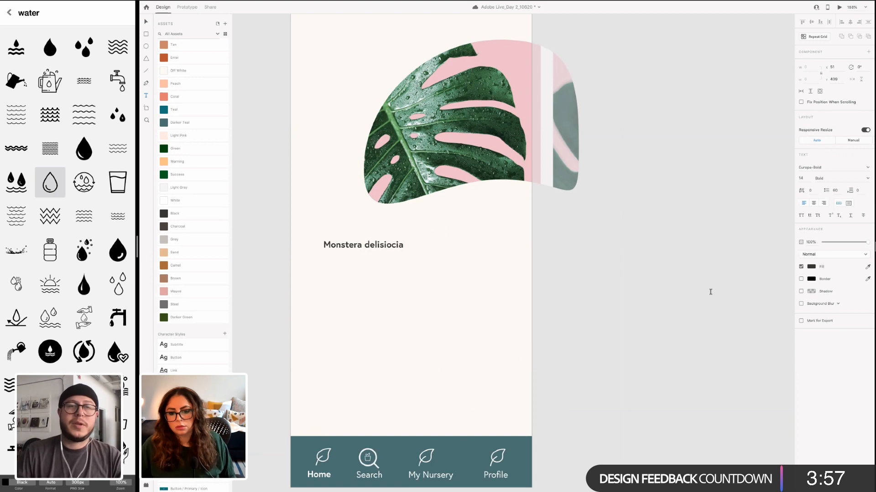
pyautogui.press('Escape')
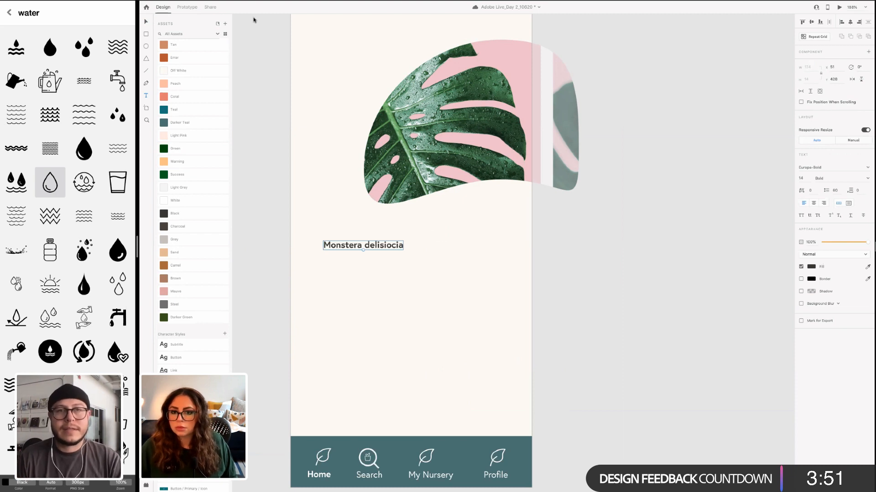
pyautogui.scroll(-1, 690, 259)
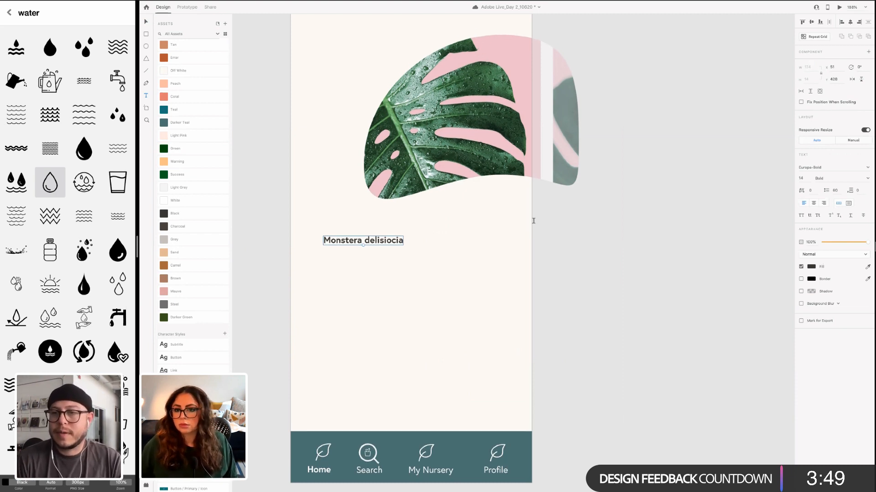
pyautogui.scroll(3, 508, 326)
pyautogui.click(508, 327)
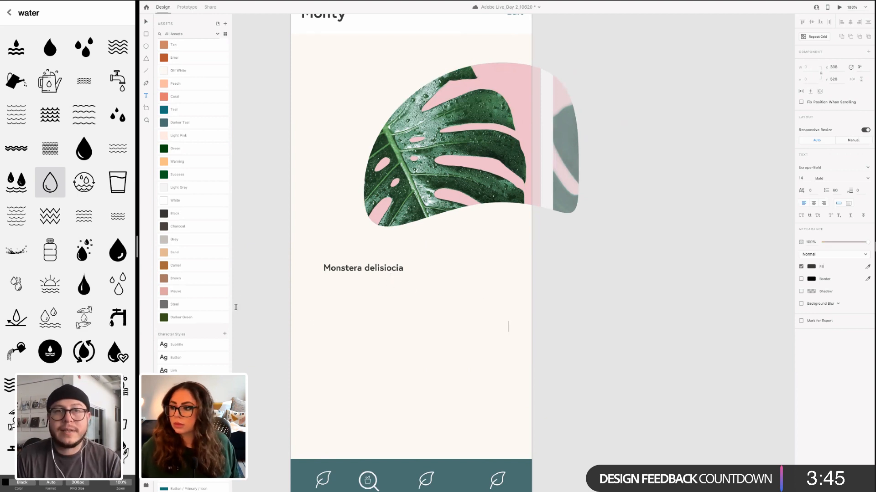
pyautogui.click(246, 174)
pyautogui.press('Escape')
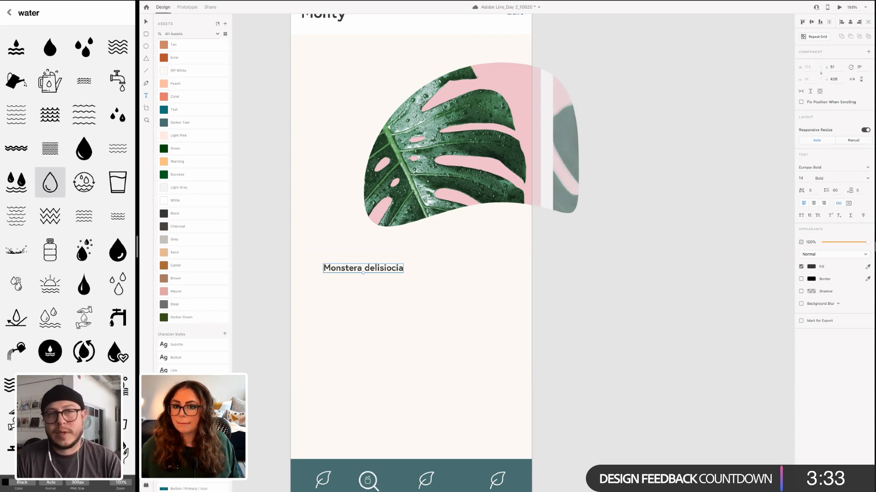
pyautogui.scroll(-3, 448, 219)
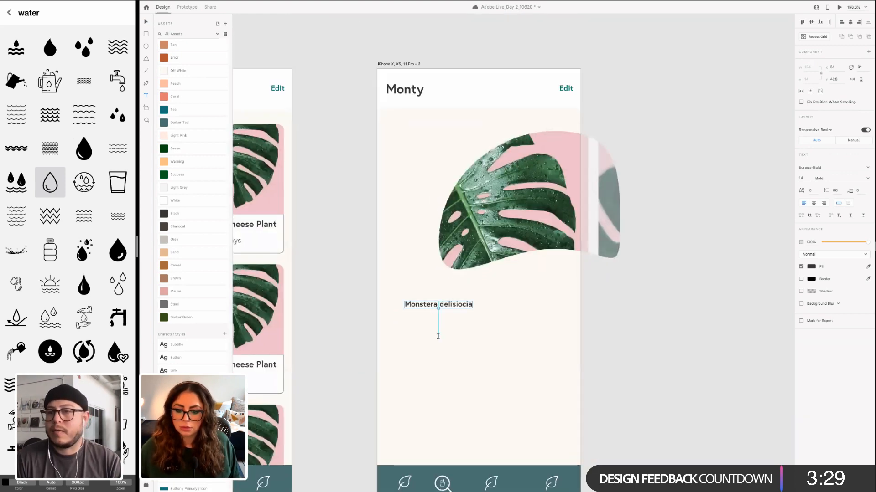
pyautogui.scroll(-4, 438, 336)
pyautogui.click(421, 354)
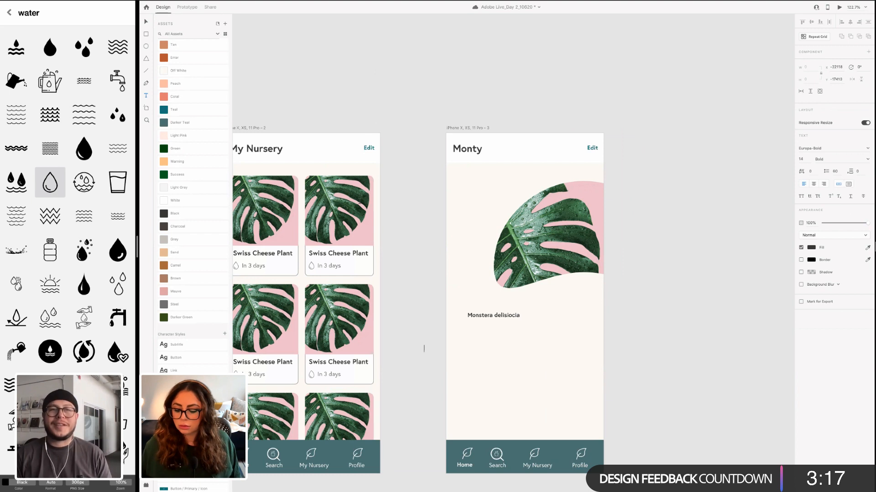
pyautogui.click(541, 339)
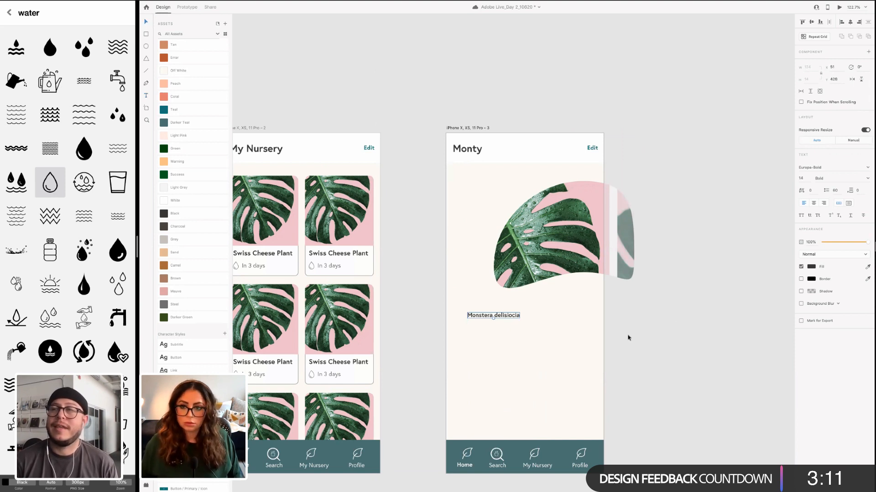
# Move the "Monstera delisiocia" label up and further left, closer beneath the masked photo
pyautogui.hscroll(2, 534, 322)
pyautogui.scroll(1, 469, 310)
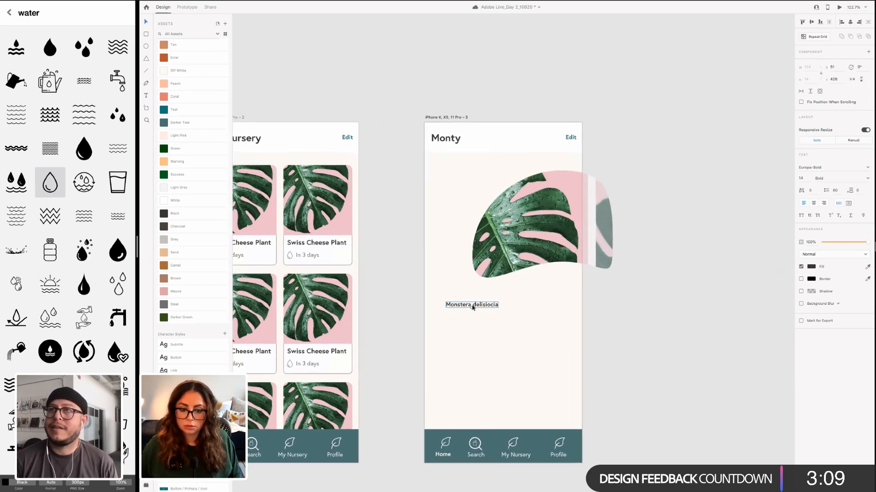
pyautogui.moveTo(480, 309); pyautogui.dragTo(480, 301)
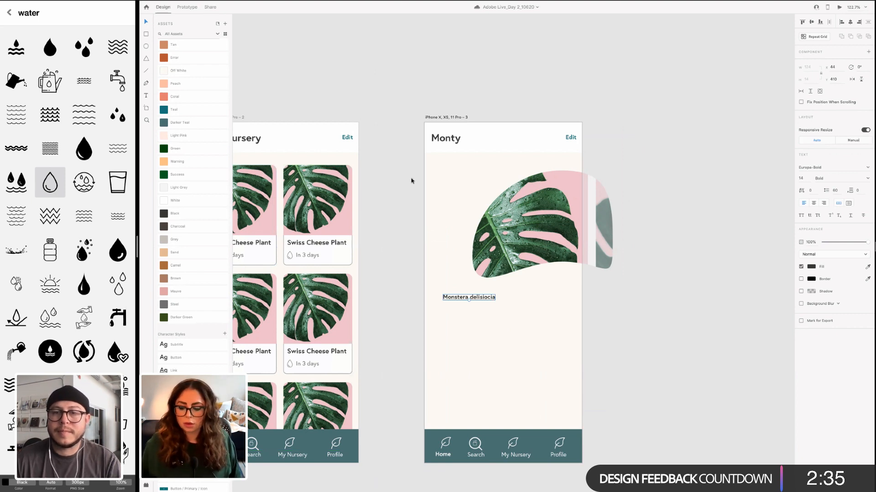
pyautogui.hscroll(1, 412, 180)
pyautogui.hscroll(2, 399, 215)
pyautogui.scroll(-1, 399, 215)
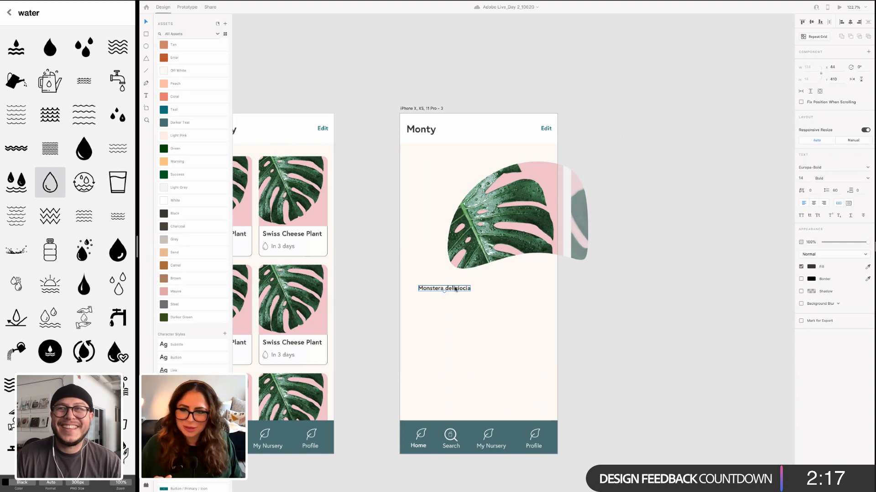
pyautogui.moveTo(459, 292); pyautogui.dragTo(454, 295)
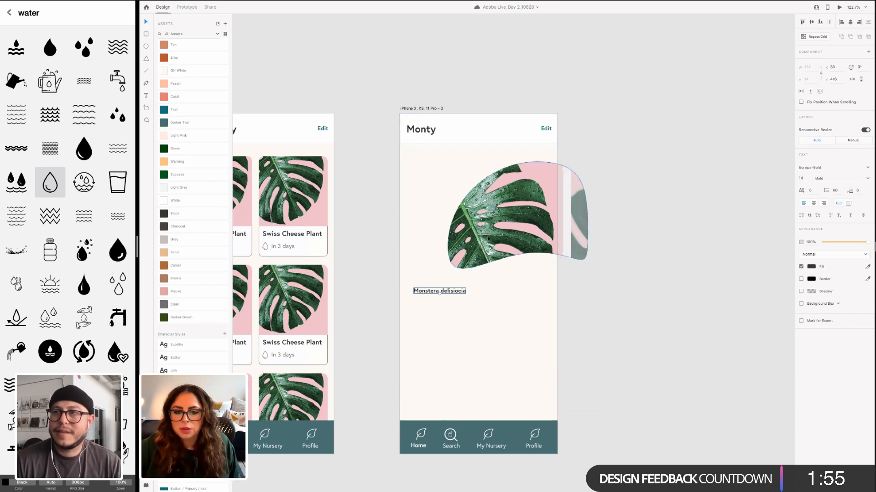
# Nudge the "Monstera delisiocia" label up to about X 31, Y 406, and delete it from the artboard
pyautogui.click(479, 307)
pyautogui.click(496, 199)
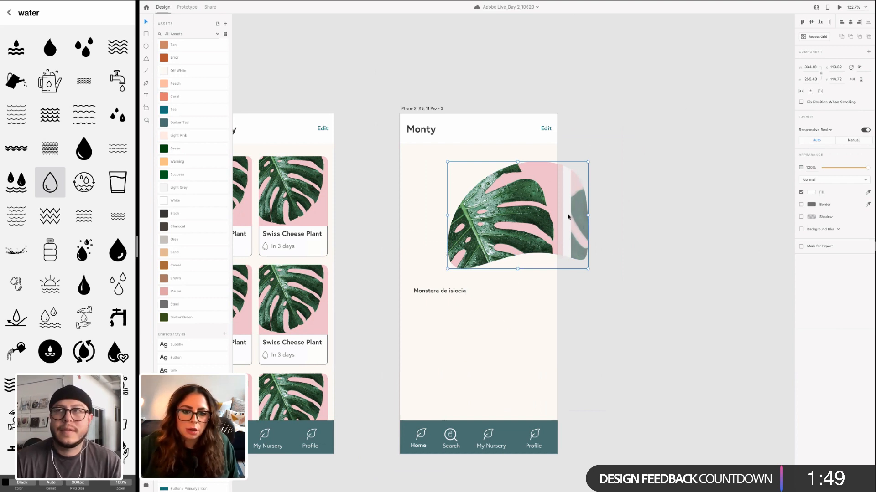
pyautogui.click(416, 305)
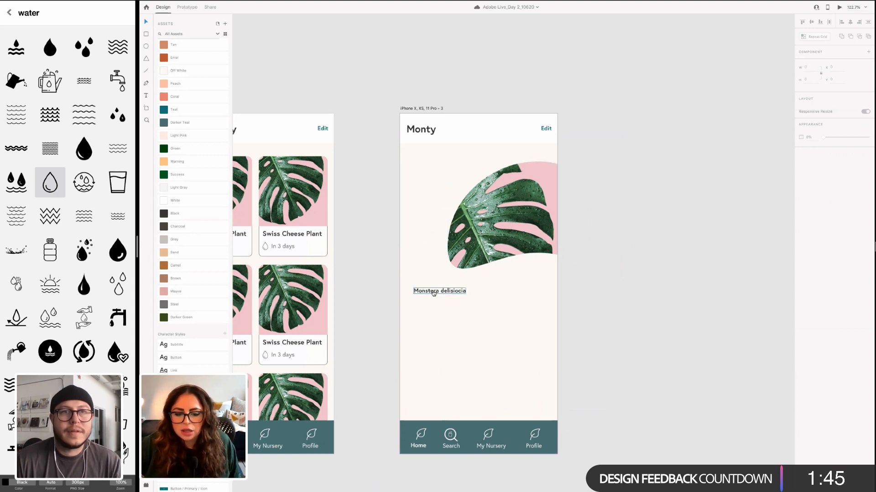
pyautogui.moveTo(433, 293); pyautogui.dragTo(434, 288)
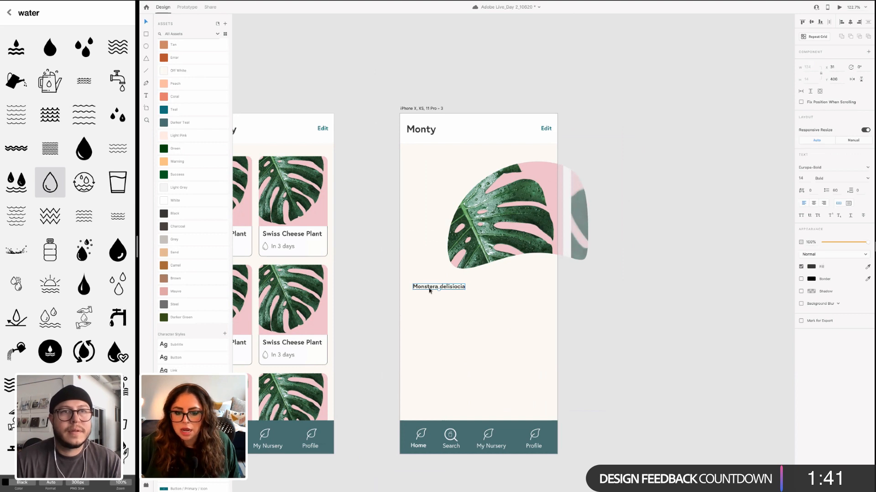
pyautogui.click(429, 296)
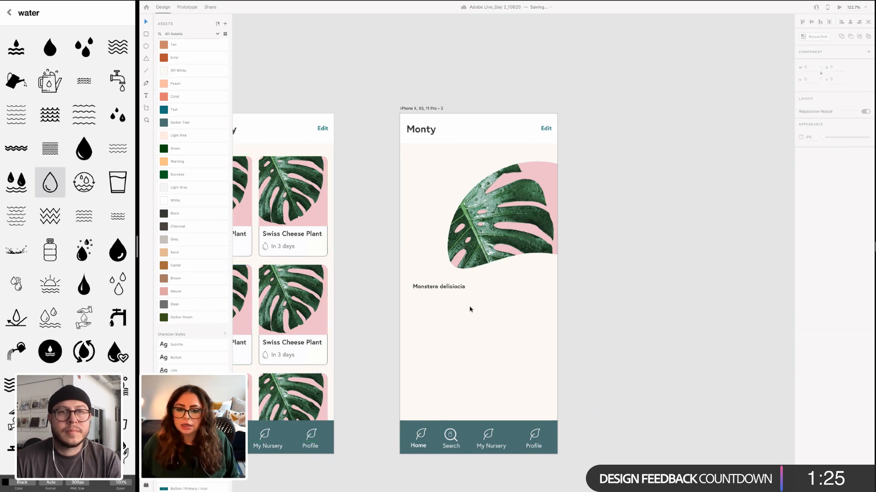
pyautogui.click(432, 287)
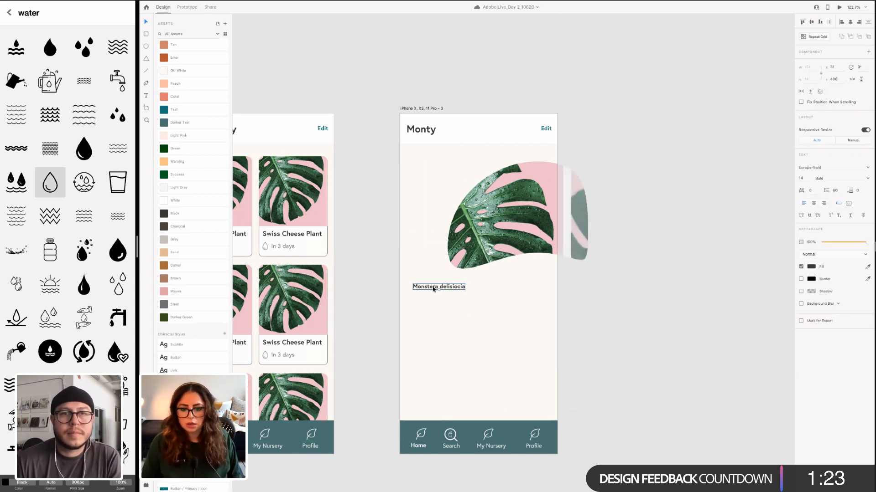
pyautogui.press('Delete')
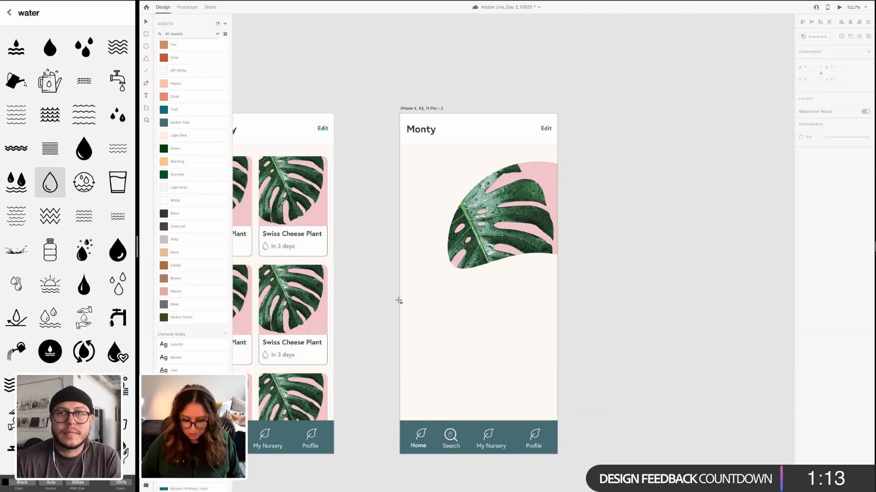
# Draw a vertical bar about 43 by 192 below the photo and place a shorter copy about 130 high beside it, aligned at the base
pyautogui.press('r')
pyautogui.moveTo(426, 301)
pyautogui.mouseDown()
pyautogui.moveTo(451, 350)
pyautogui.moveTo(445, 382)
pyautogui.mouseUp()
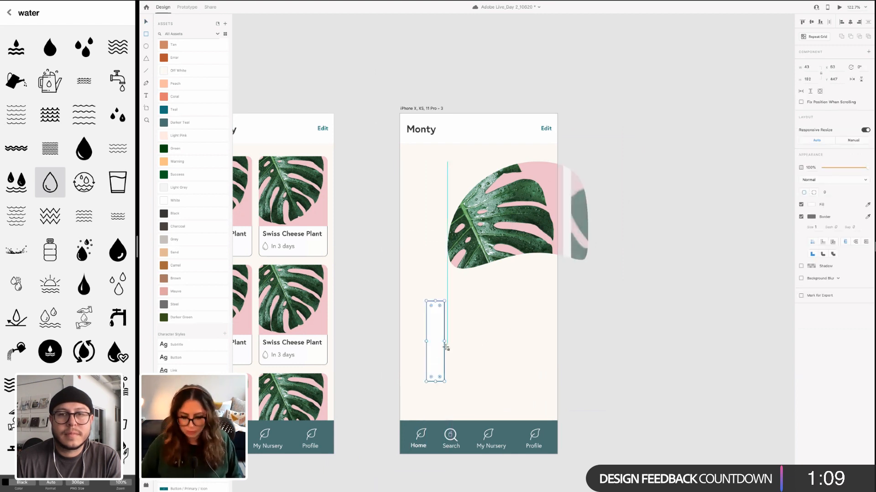
pyautogui.moveTo(433, 325); pyautogui.dragTo(459, 326)
pyautogui.click(459, 358)
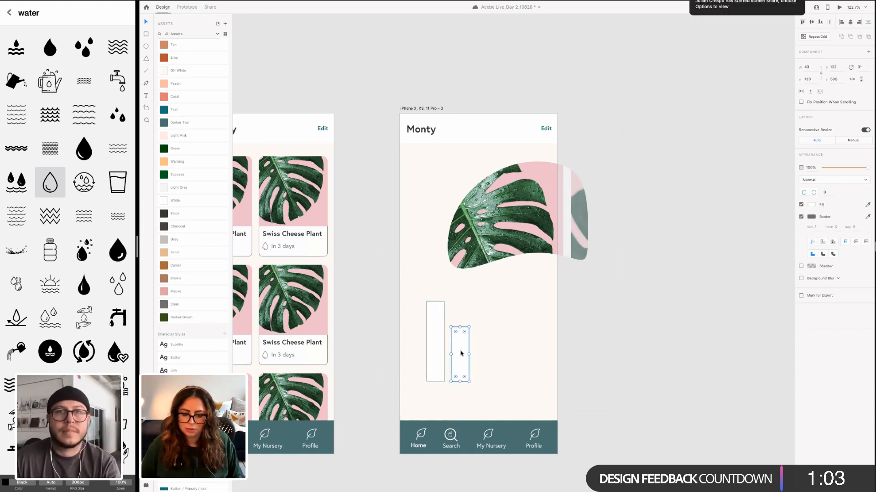
# Add a third copy of the bar beside the second and stretch it slightly taller than the first, with its base aligned
pyautogui.moveTo(460, 353); pyautogui.dragTo(487, 352)
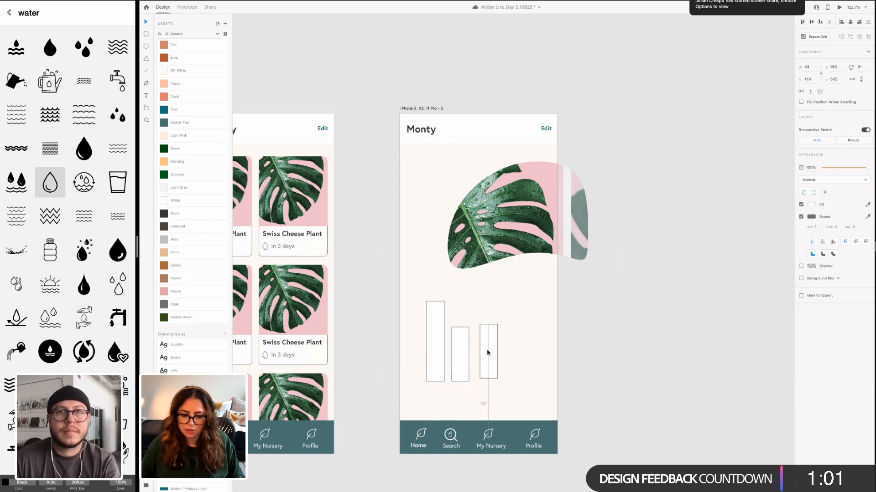
pyautogui.moveTo(485, 296); pyautogui.dragTo(486, 295)
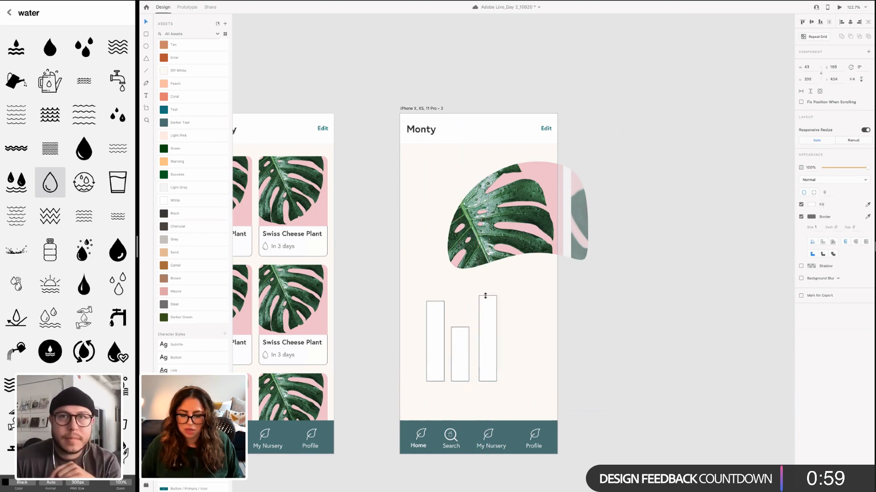
pyautogui.click(418, 389)
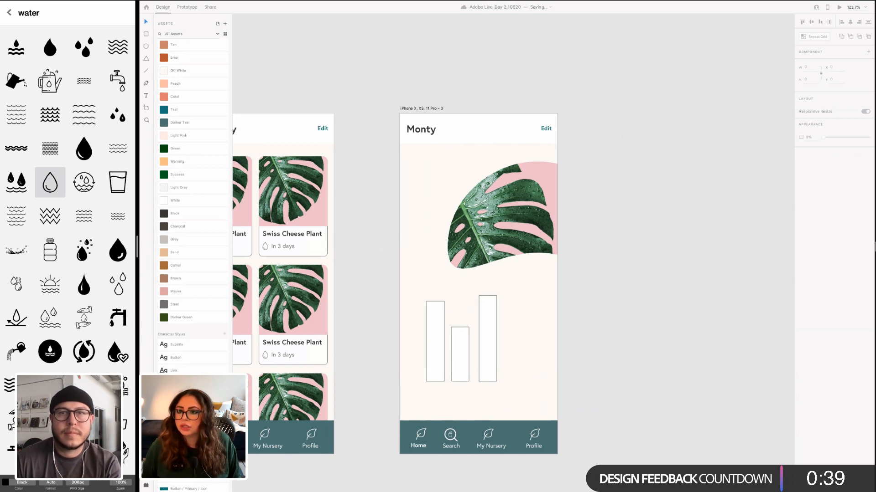
pyautogui.click(35, 5)
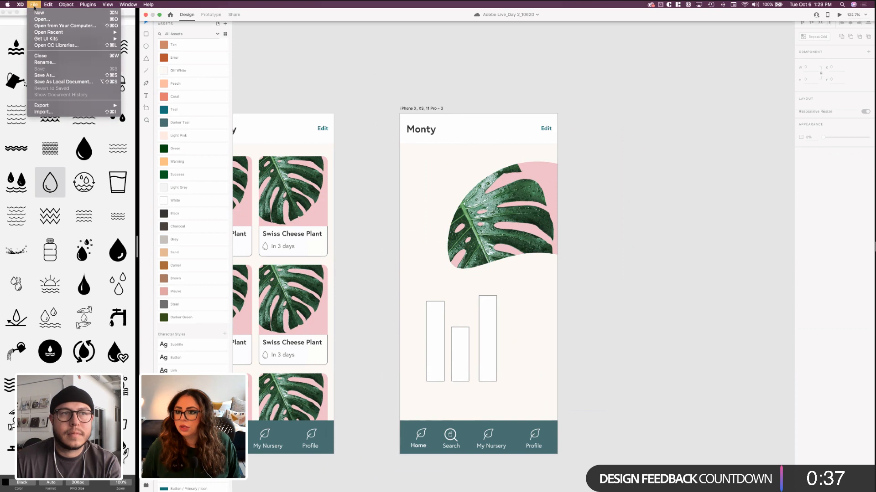
pyautogui.press('Escape')
pyautogui.moveTo(67, 9)
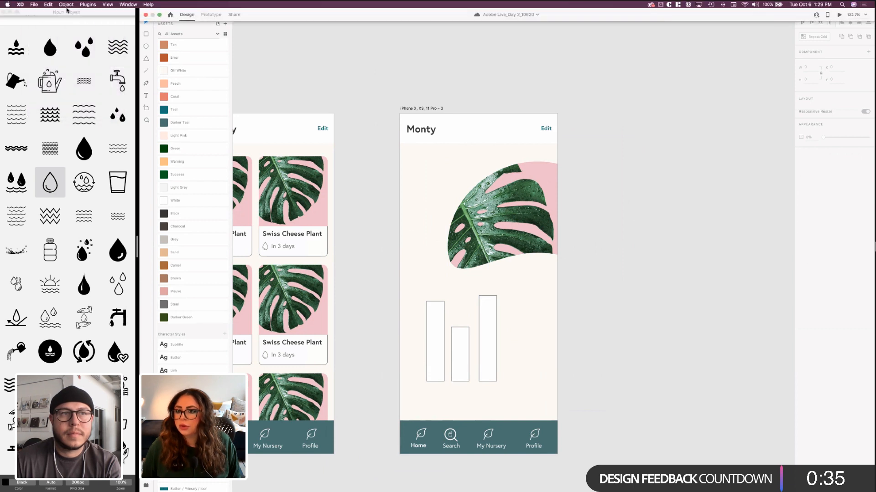
# Check the available UI kits, switch to Chrome and open the Behance gallery page for the Wires wireframe kits for Adobe XD in a new tab
pyautogui.click(34, 4)
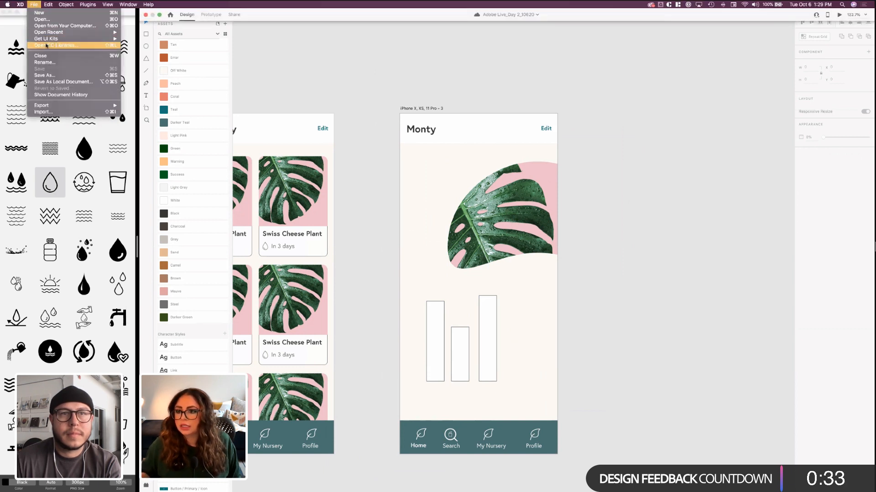
pyautogui.moveTo(109, 38)
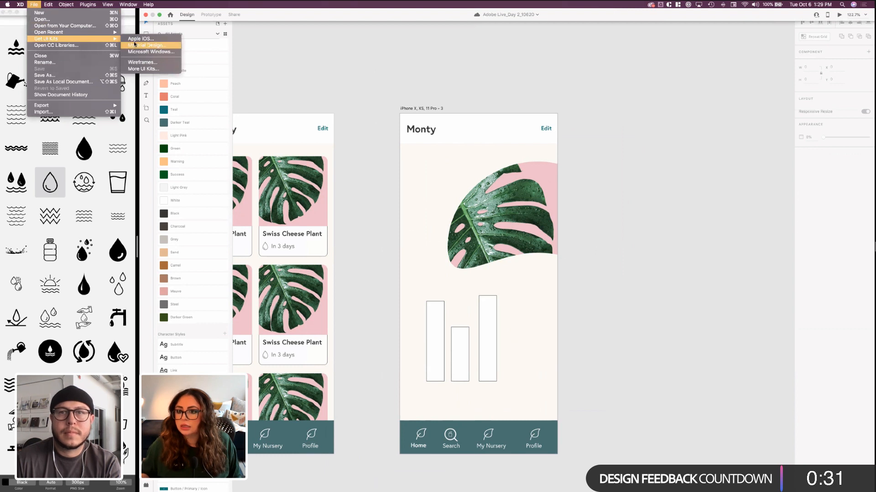
pyautogui.click(210, 91)
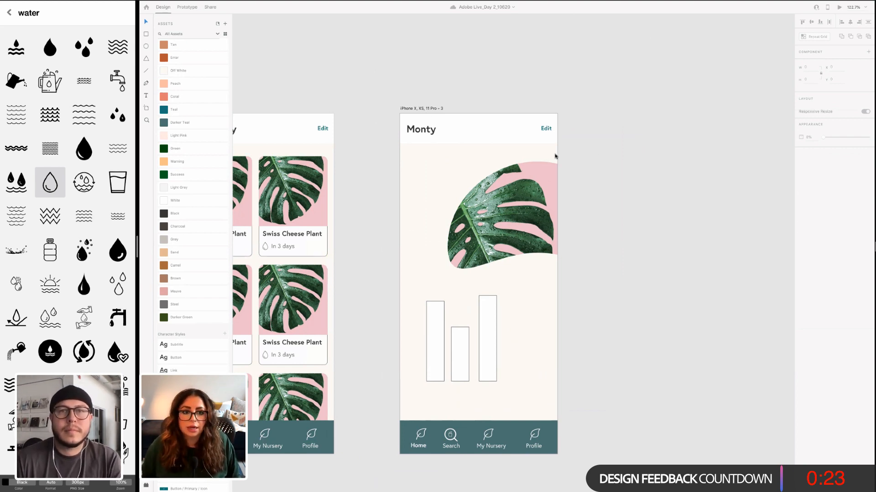
pyautogui.hotkey('ctrl', 'Right')
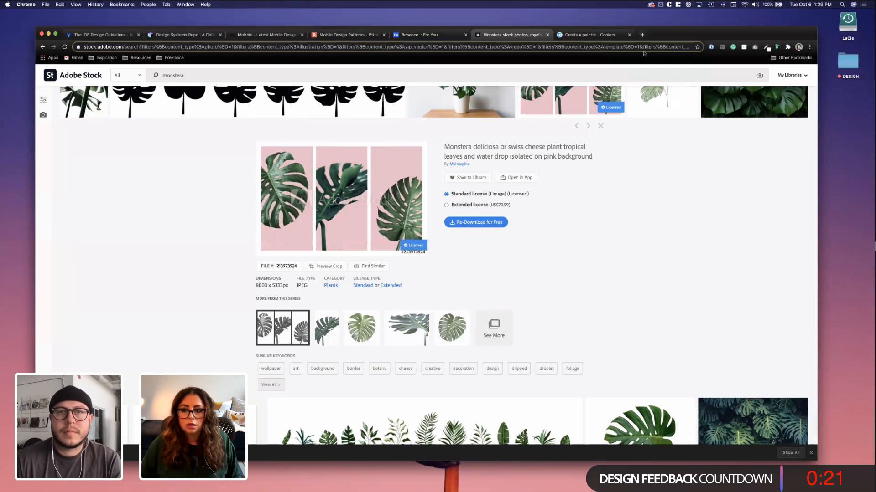
pyautogui.press('super+t')
pyautogui.write('https://www.behance.net/gallery/55462459/Wires-wireframe-kits-for-Adobe-XD')
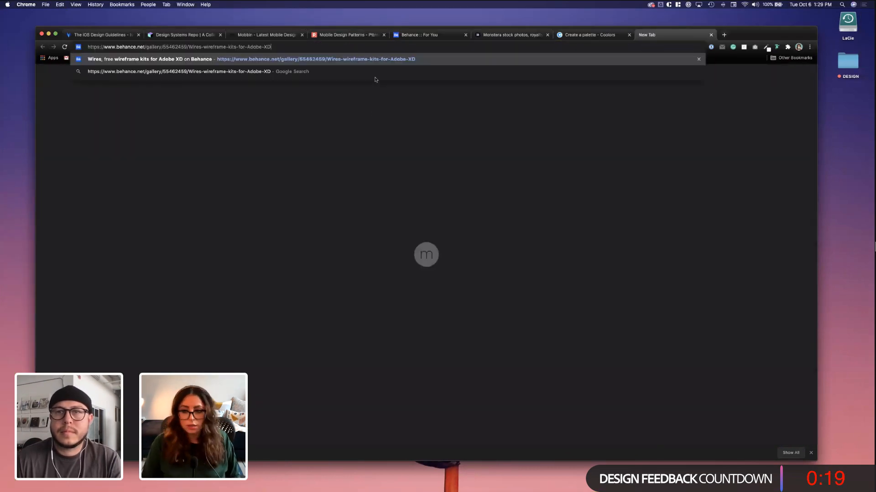
pyautogui.press('Return')
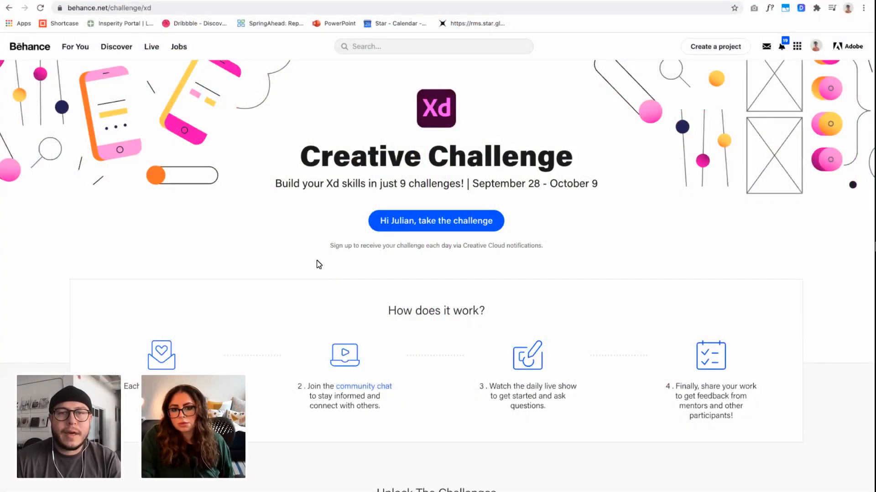
# Look through the XD Creative Challenge page on Behance, from how it works to the daily challenge cards from Stacks to Component States
pyautogui.scroll(-2, 375, 298)
pyautogui.scroll(2, 360, 280)
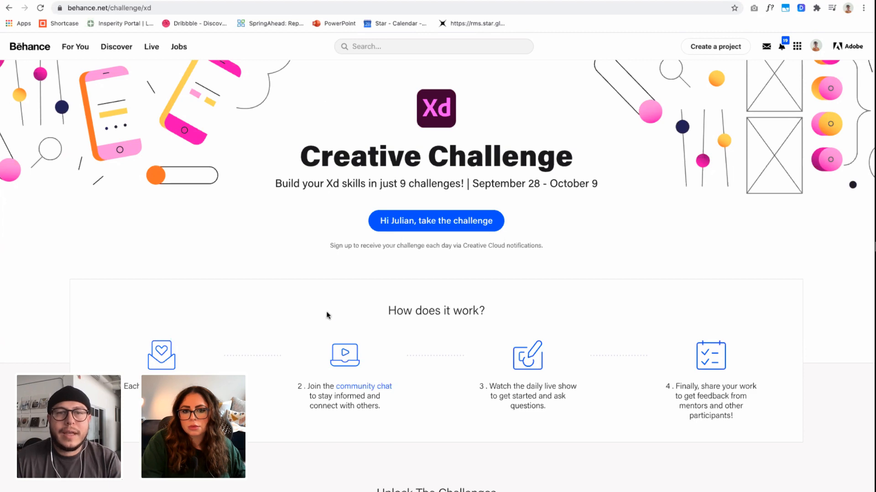
pyautogui.scroll(-3, 327, 314)
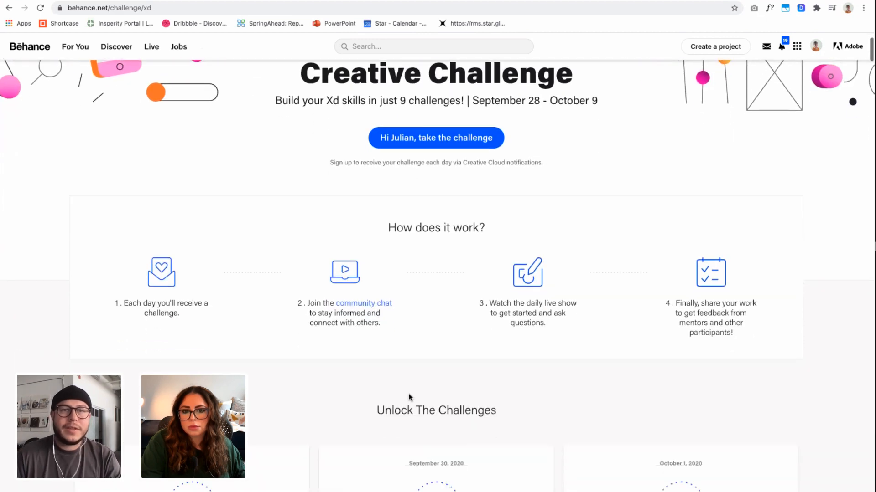
pyautogui.scroll(-5, 410, 398)
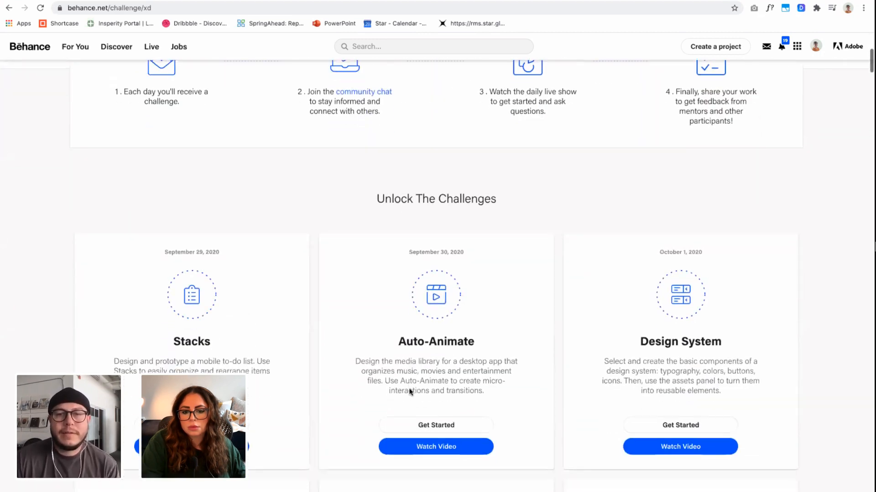
pyautogui.scroll(-6, 409, 392)
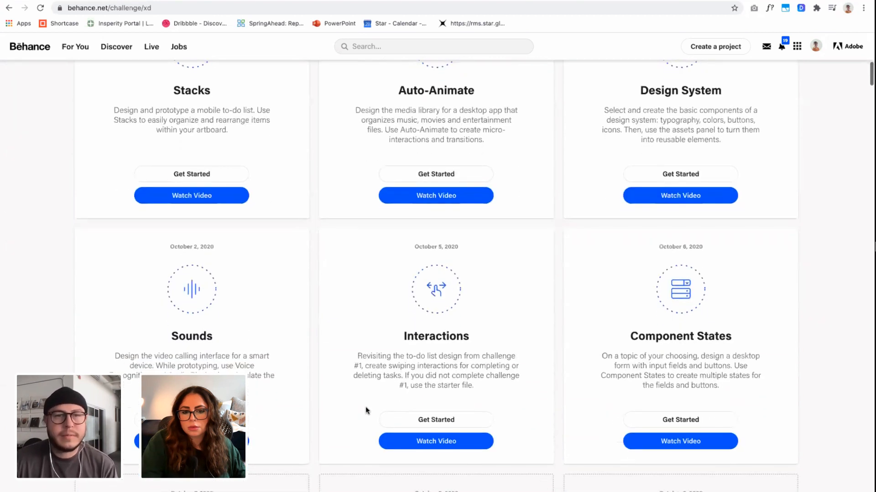
pyautogui.scroll(2, 365, 401)
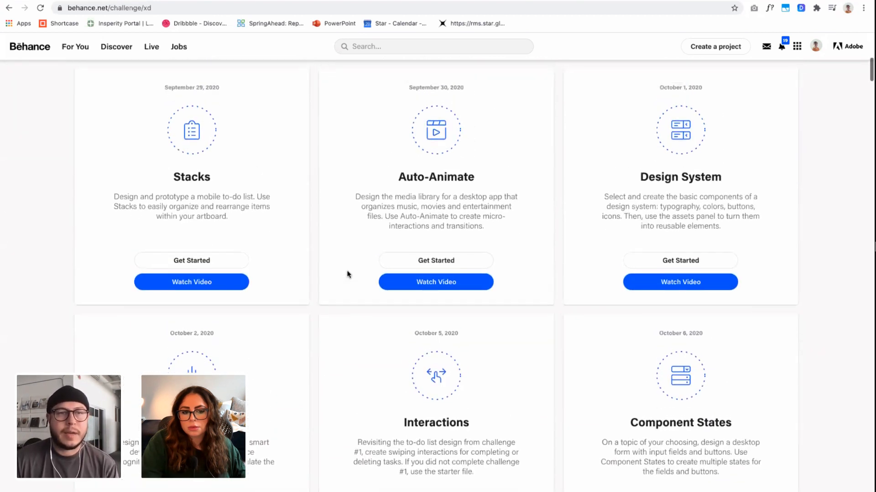
pyautogui.scroll(1, 209, 228)
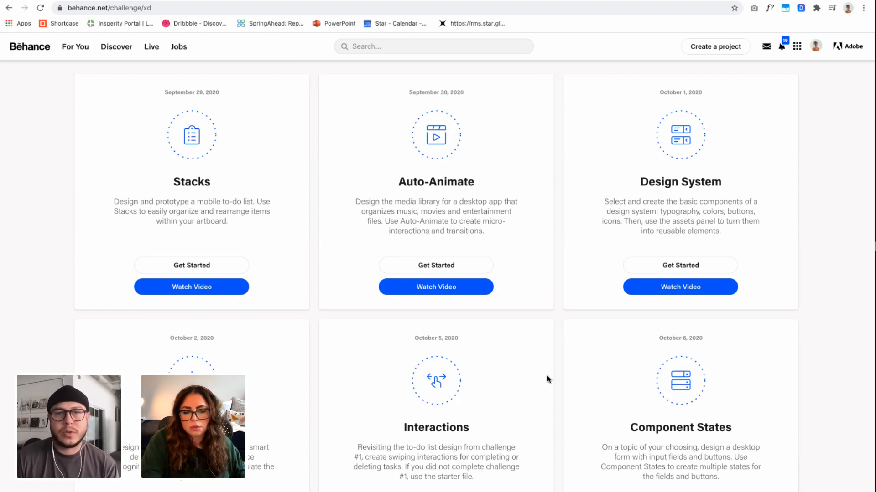
pyautogui.scroll(-5, 549, 382)
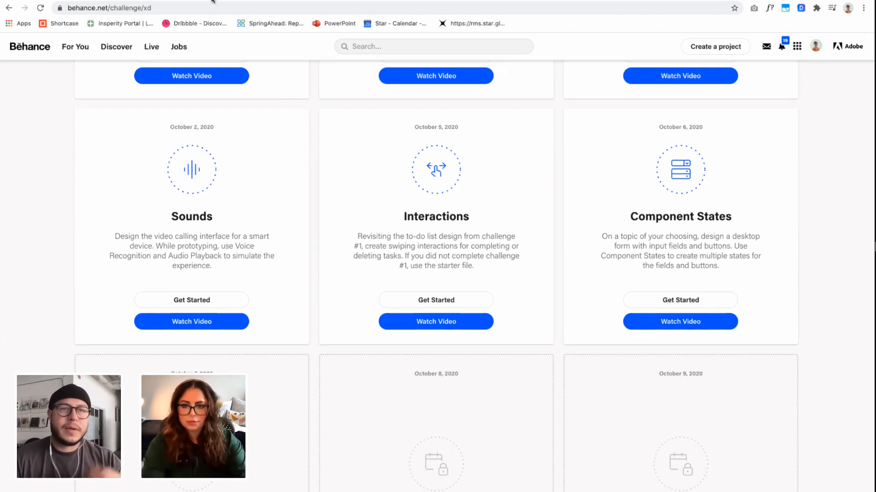
# Switch to the Adobe XD Discord's current-challenge channel and look over the newest to-do list, movie app and video calling submissions
pyautogui.hotkey('ctrl', 'Tab')
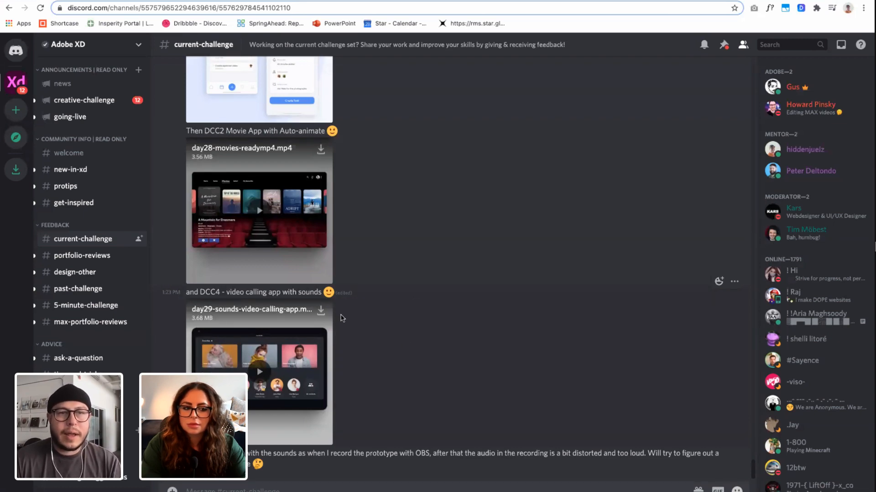
pyautogui.scroll(5, 343, 318)
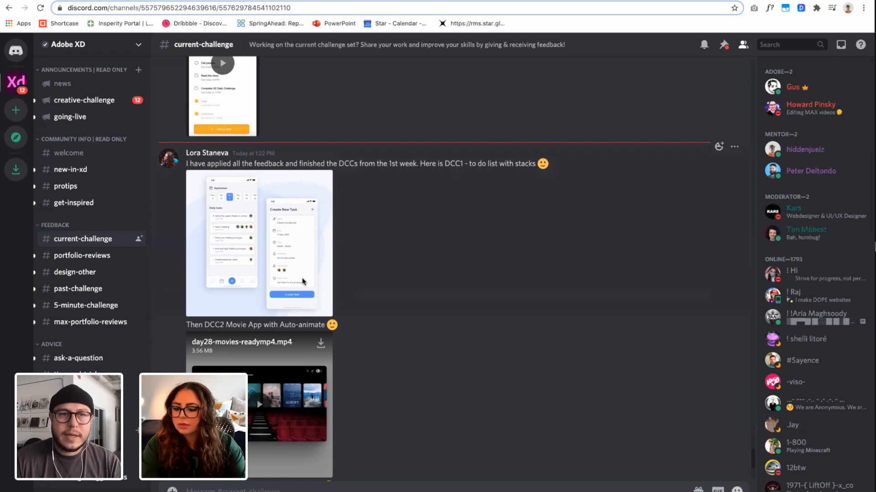
pyautogui.scroll(-5, 328, 306)
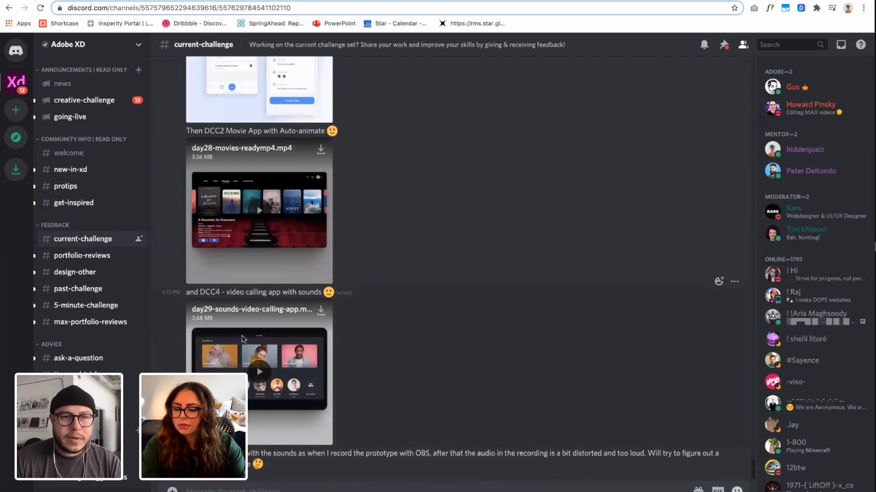
pyautogui.scroll(2, 236, 340)
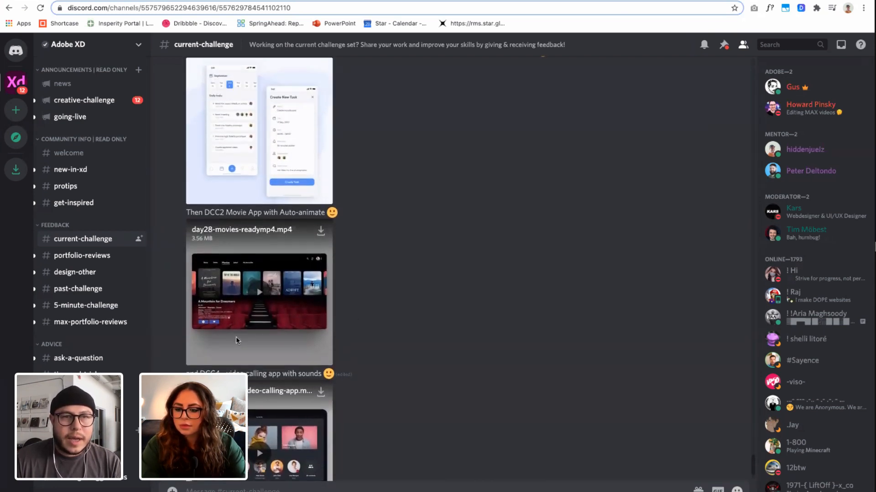
pyautogui.scroll(-2, 236, 336)
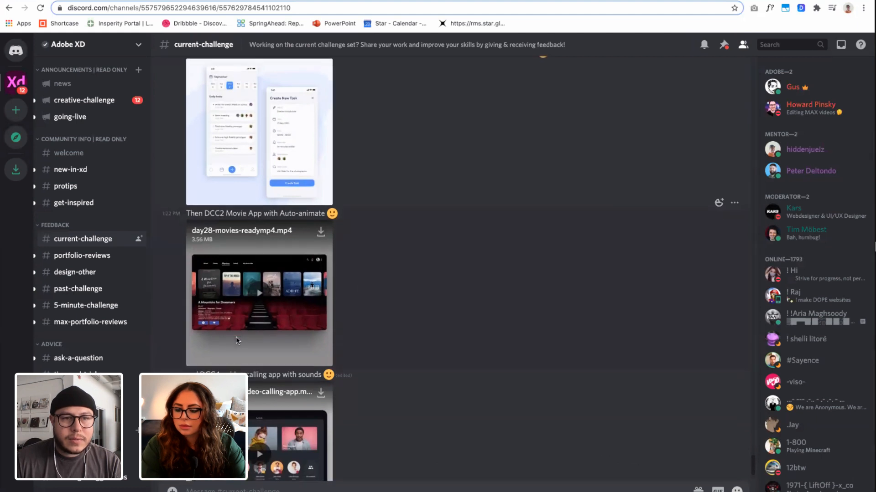
pyautogui.scroll(3, 236, 337)
pyautogui.scroll(2, 237, 343)
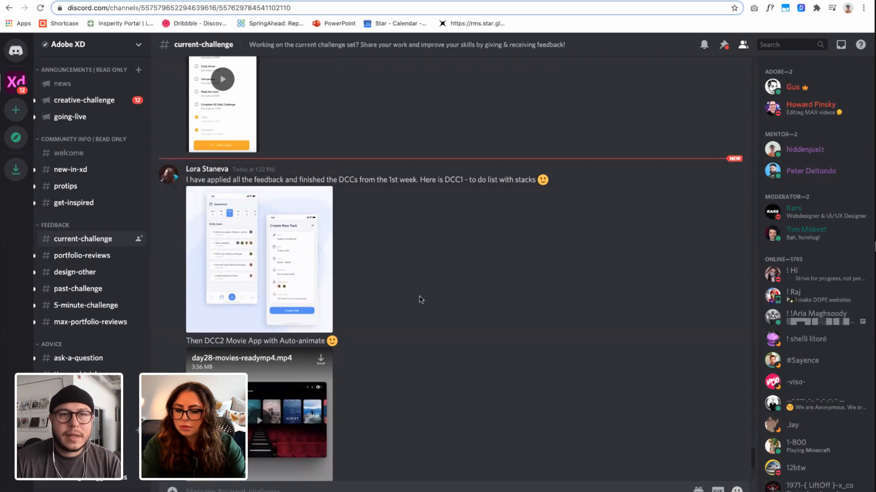
# Enlarge the DCC1 to-do list with stacks image to examine its daily tasks and Create New Task screens, and close it
pyautogui.click(273, 290)
pyautogui.click(196, 278)
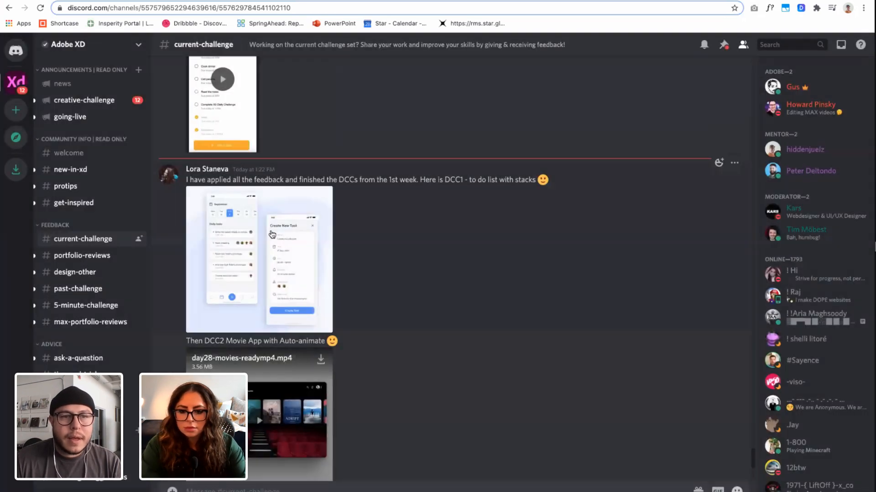
pyautogui.click(274, 242)
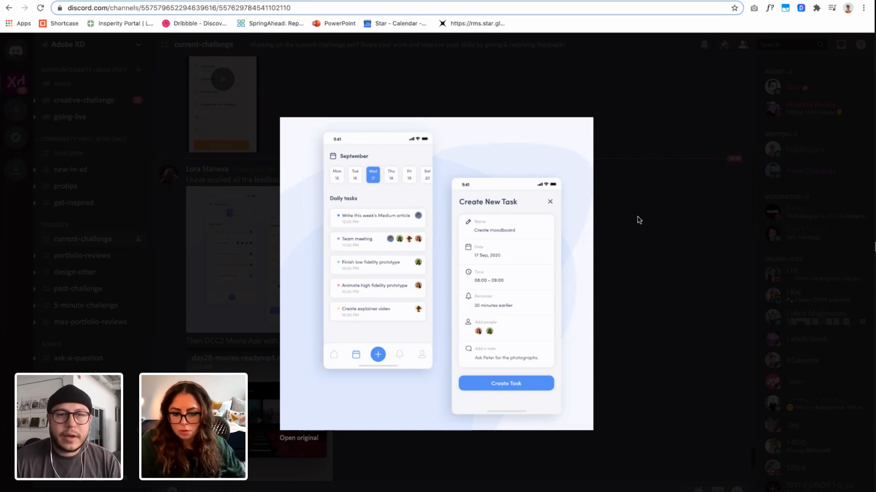
pyautogui.press('Escape')
# Watch the Interactions challenge video posted above it in full screen and return to the channel
pyautogui.scroll(3, 250, 228)
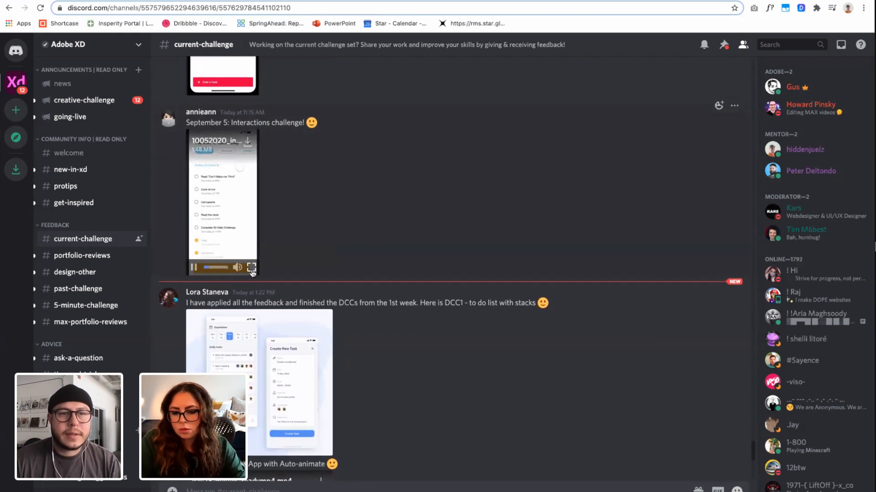
pyautogui.click(251, 269)
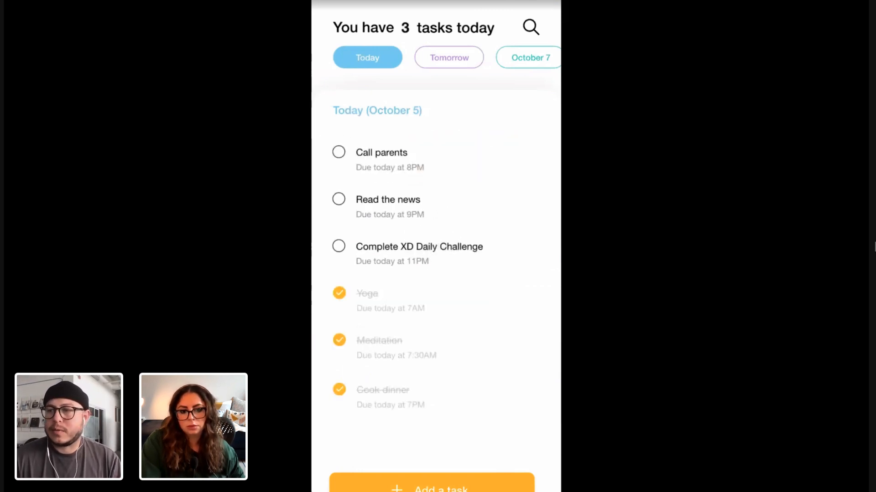
pyautogui.press('Escape')
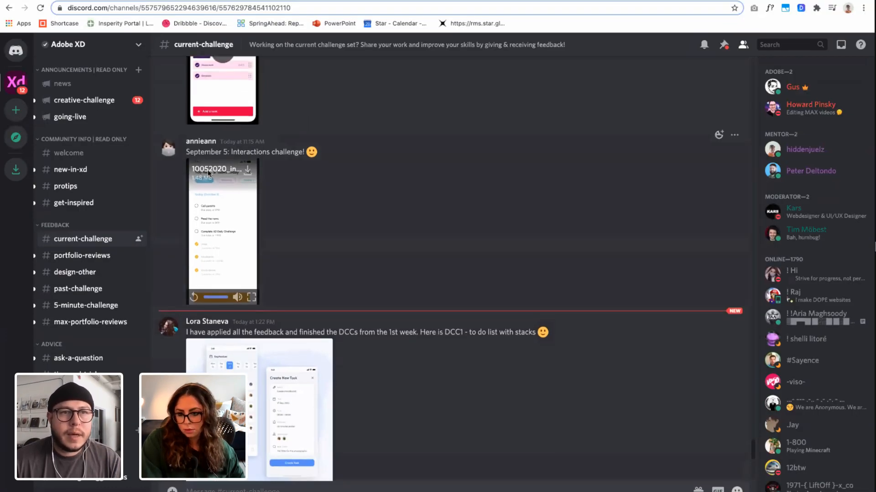
# Play the Day 1 To Do list challenge video in full screen and return to the channel
pyautogui.scroll(3, 397, 211)
pyautogui.scroll(4, 266, 200)
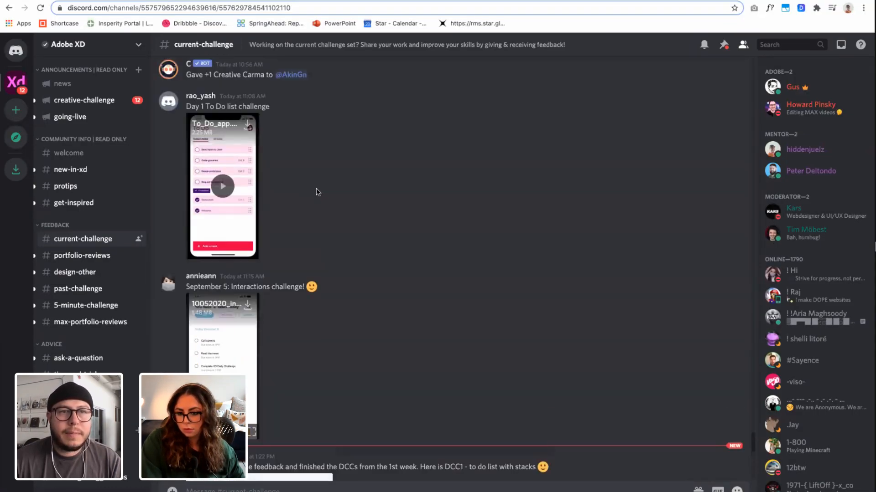
pyautogui.click(224, 216)
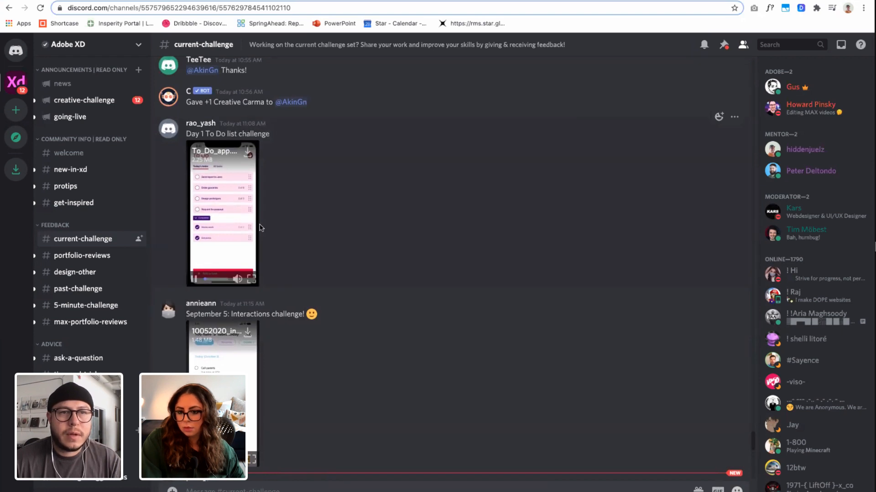
pyautogui.click(251, 280)
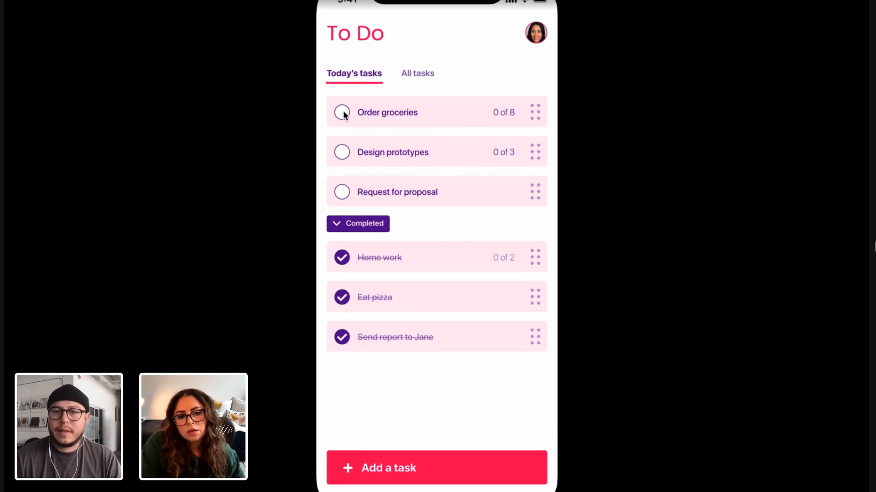
pyautogui.press('Escape')
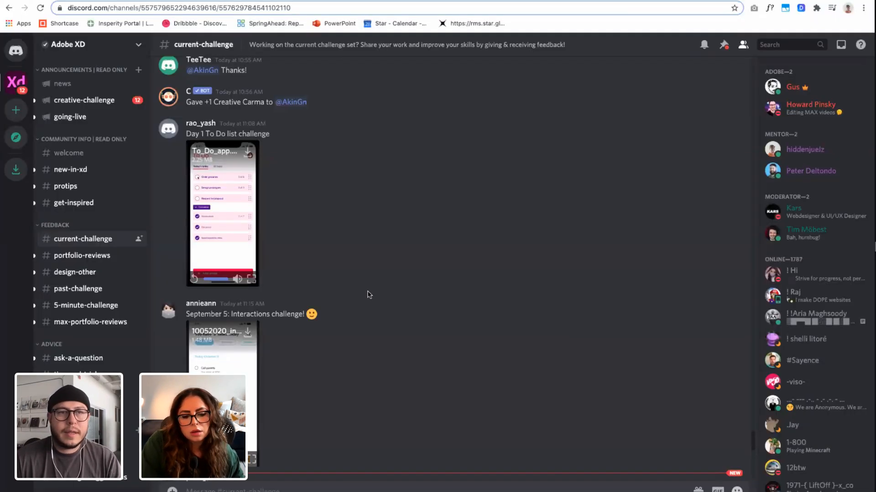
# Open the Quiz app for kids project on Behance from the Discord channel and examine its cover and onboarding screens
pyautogui.scroll(5, 325, 289)
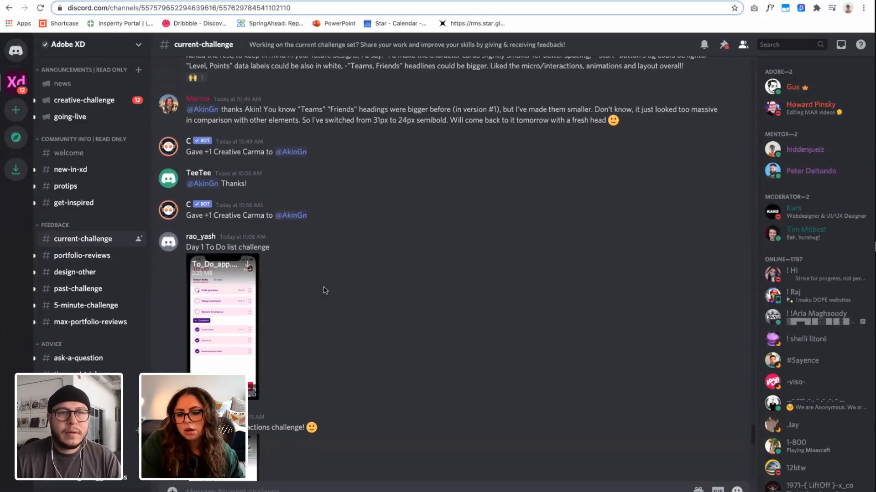
pyautogui.scroll(7, 324, 291)
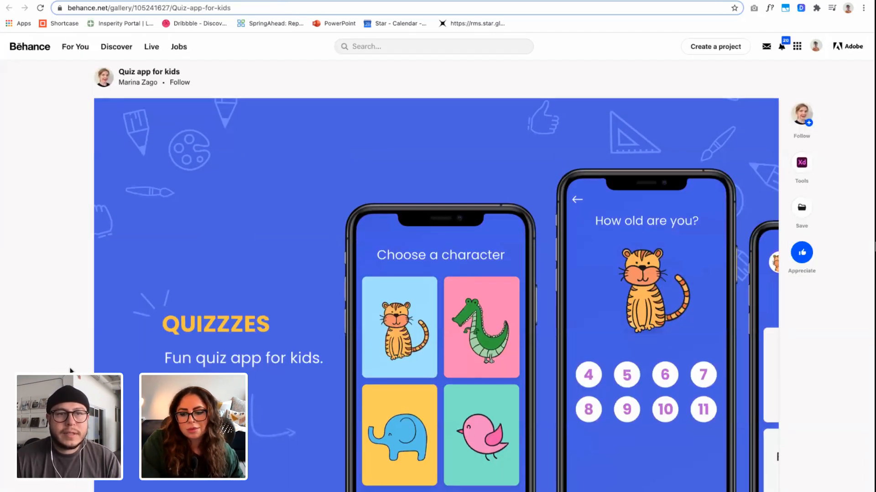
pyautogui.scroll(-3, 70, 371)
pyautogui.scroll(-3, 69, 371)
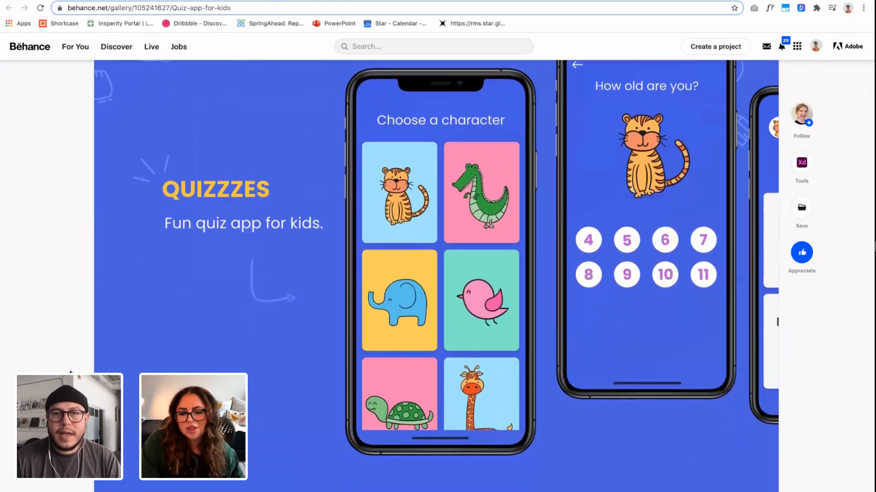
pyautogui.scroll(-10, 70, 372)
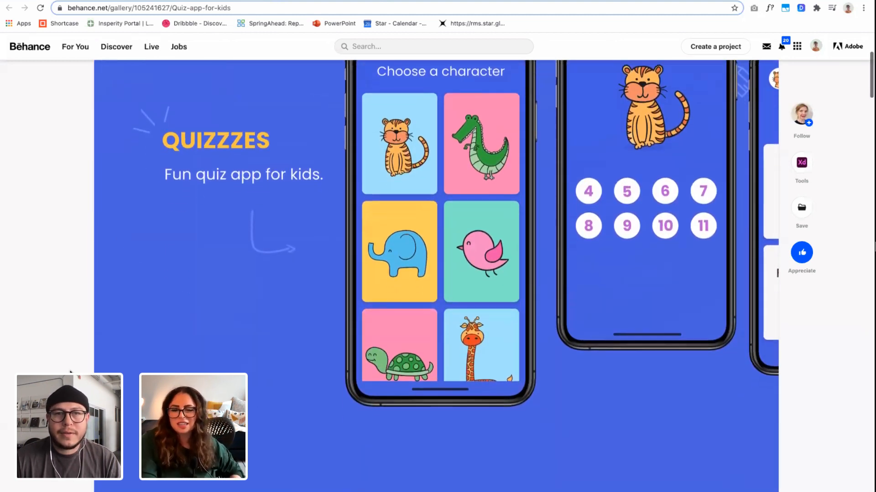
pyautogui.scroll(7, 70, 371)
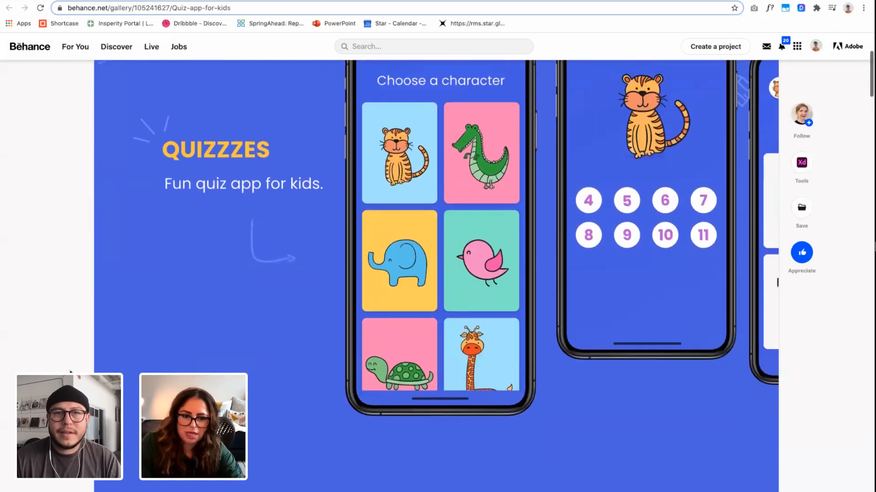
pyautogui.scroll(-20, 70, 372)
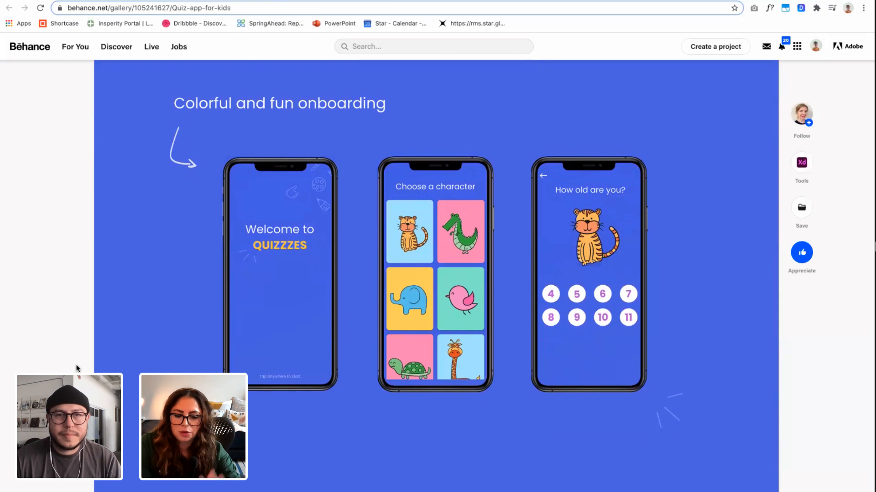
pyautogui.scroll(-1, 76, 368)
pyautogui.scroll(-3, 77, 368)
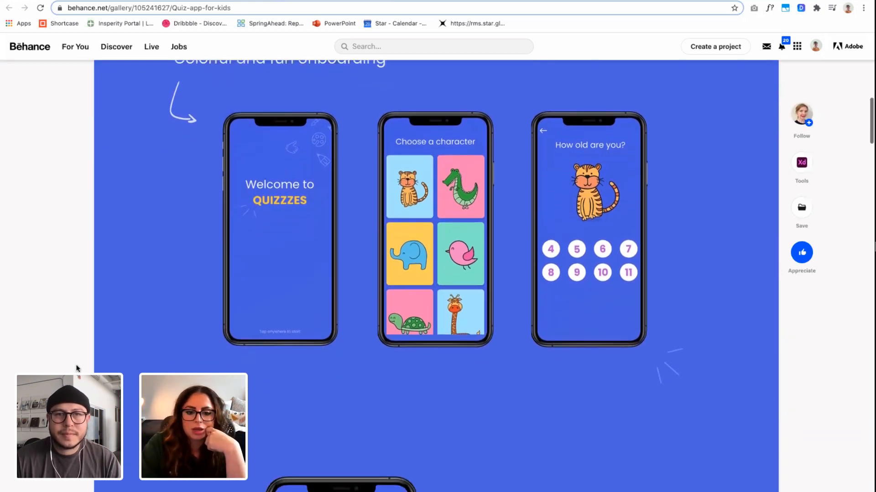
# Examine the quiz app's dashboard and its Friends screen with teams and the friends list
pyautogui.scroll(-8, 76, 368)
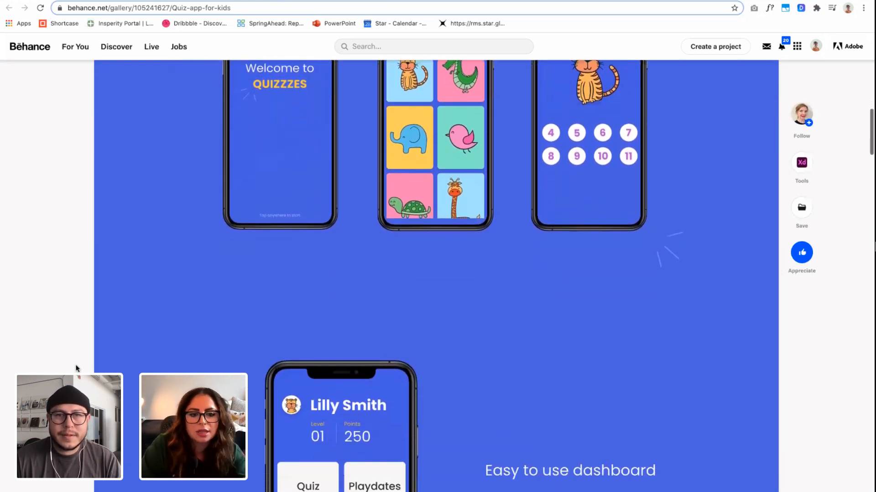
pyautogui.scroll(-5, 77, 368)
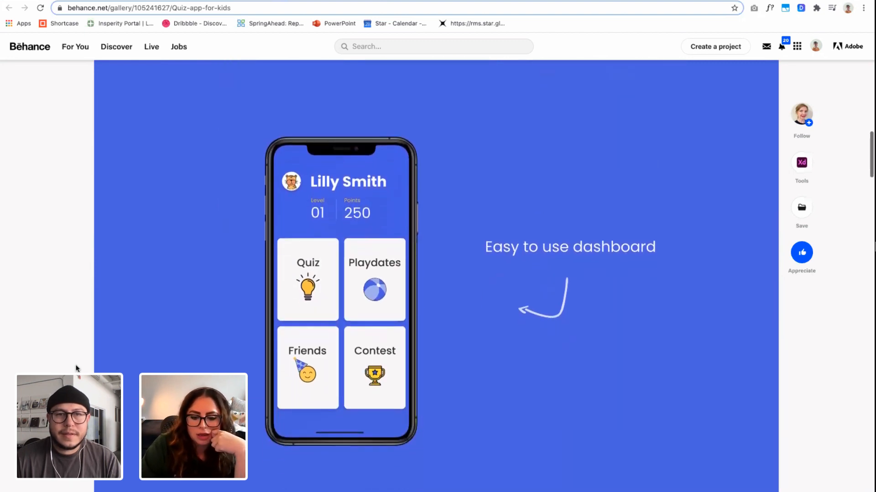
pyautogui.scroll(-8, 76, 368)
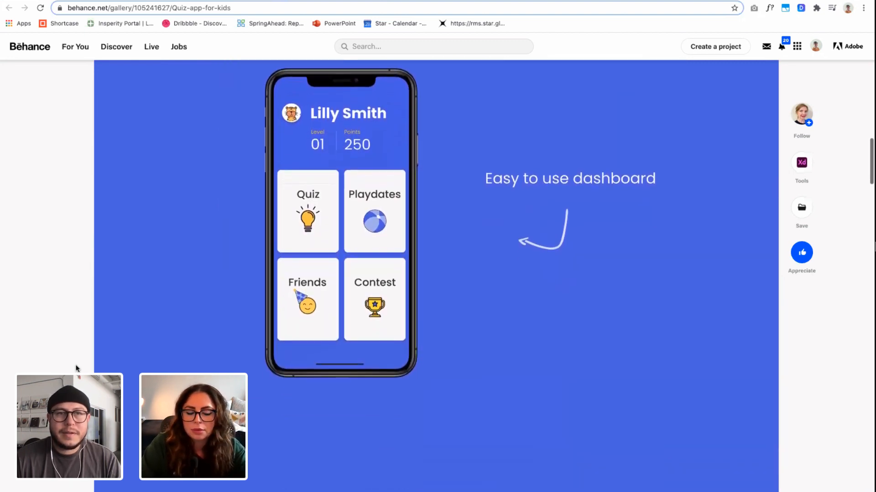
pyautogui.scroll(-9, 77, 368)
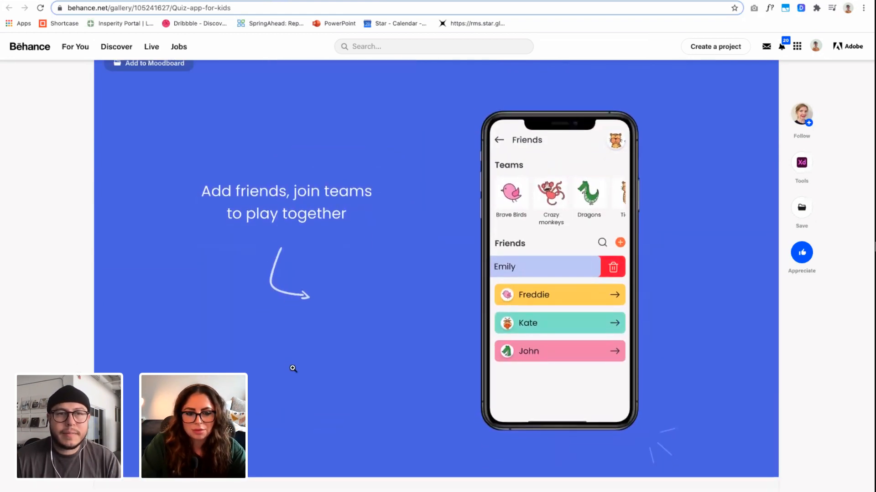
pyautogui.scroll(-2, 298, 382)
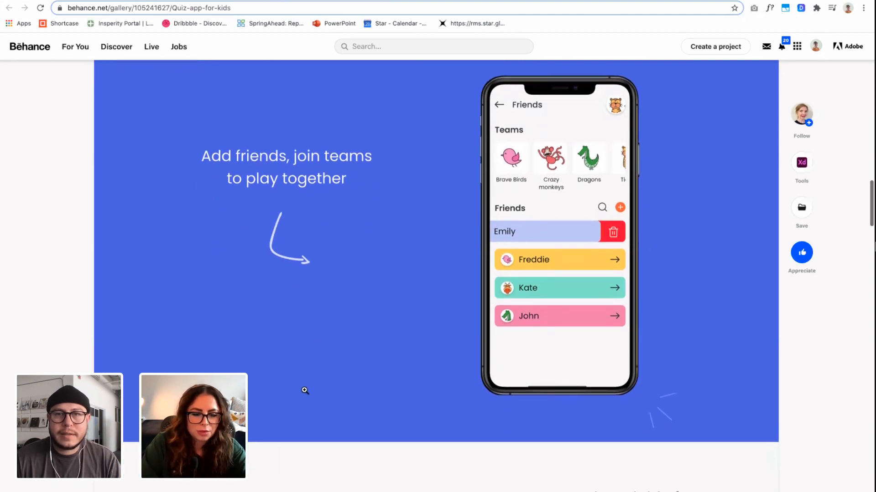
# Review the project's Poppins type styles, color palette, and the Correct! and Nice try! pop-up feedback cards
pyautogui.scroll(-15, 305, 391)
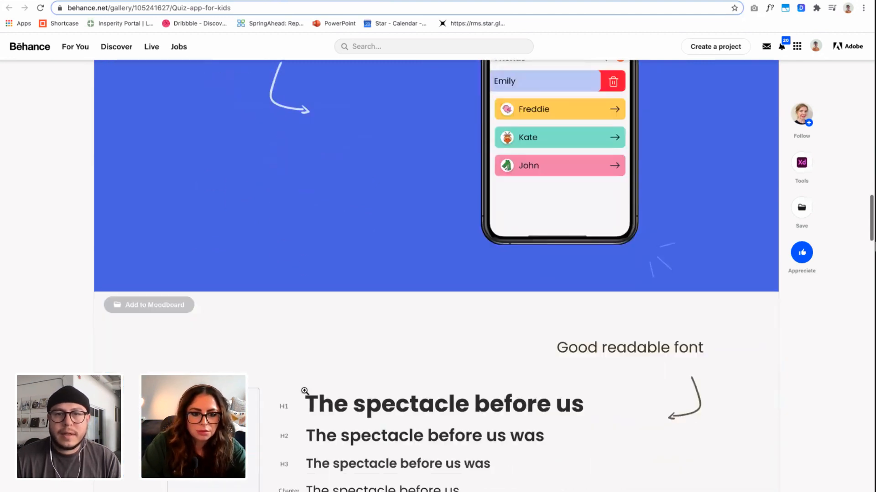
pyautogui.scroll(-1, 302, 390)
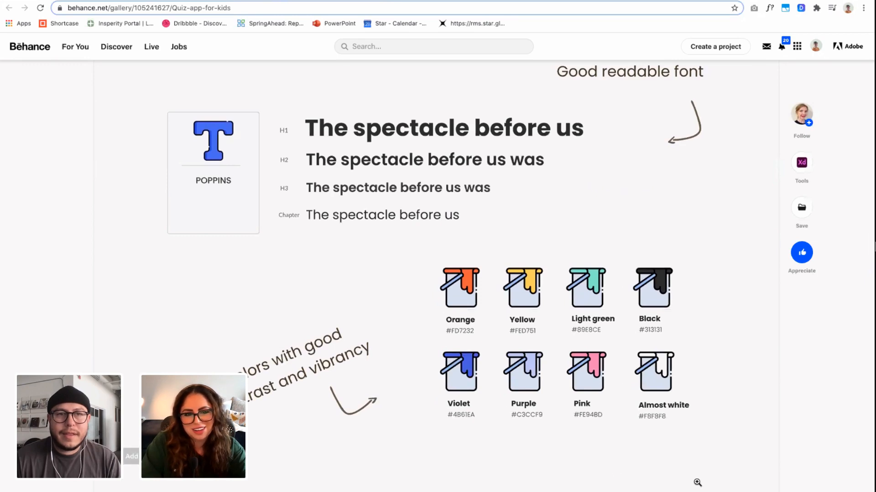
pyautogui.scroll(-1, 700, 482)
pyautogui.scroll(-1, 705, 482)
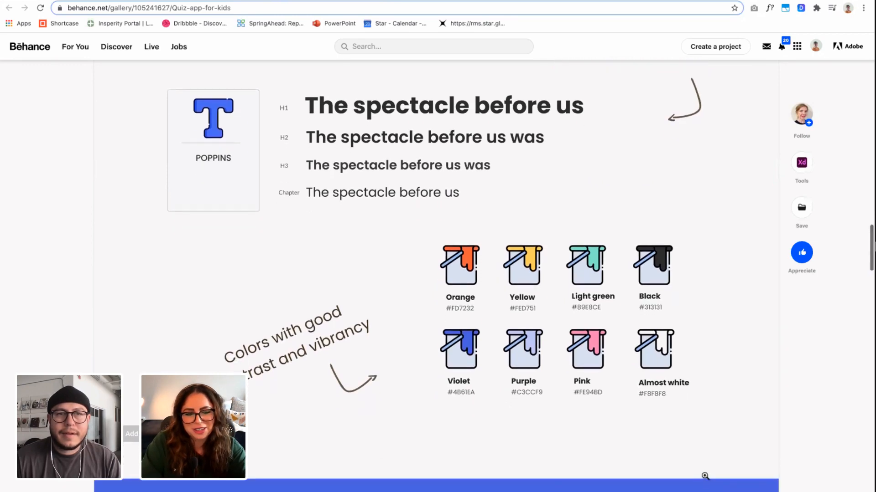
pyautogui.scroll(-1, 703, 477)
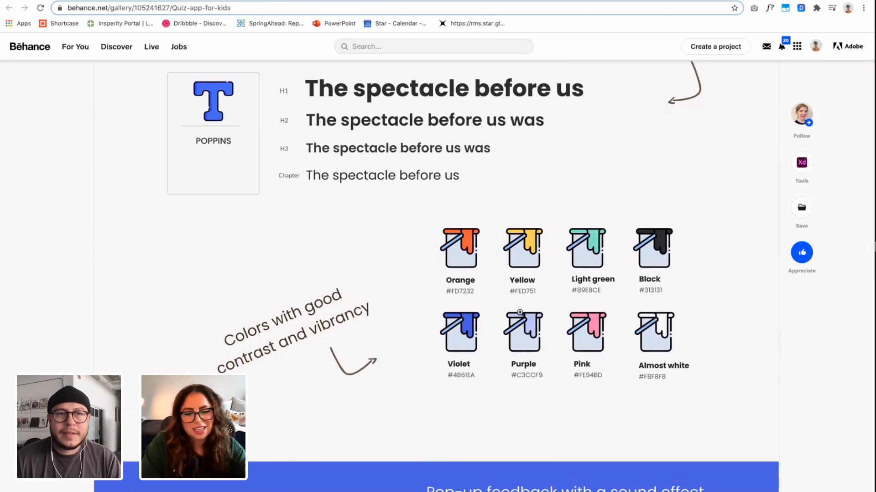
pyautogui.scroll(-5, 686, 472)
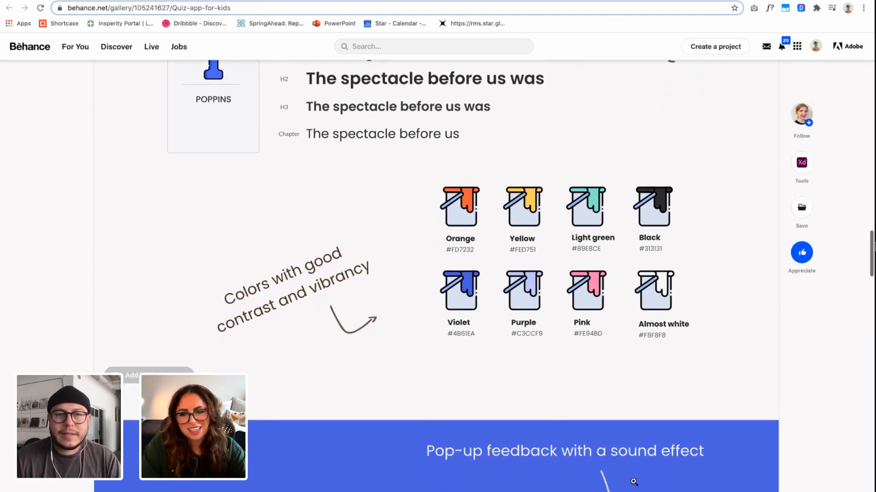
pyautogui.scroll(-6, 615, 480)
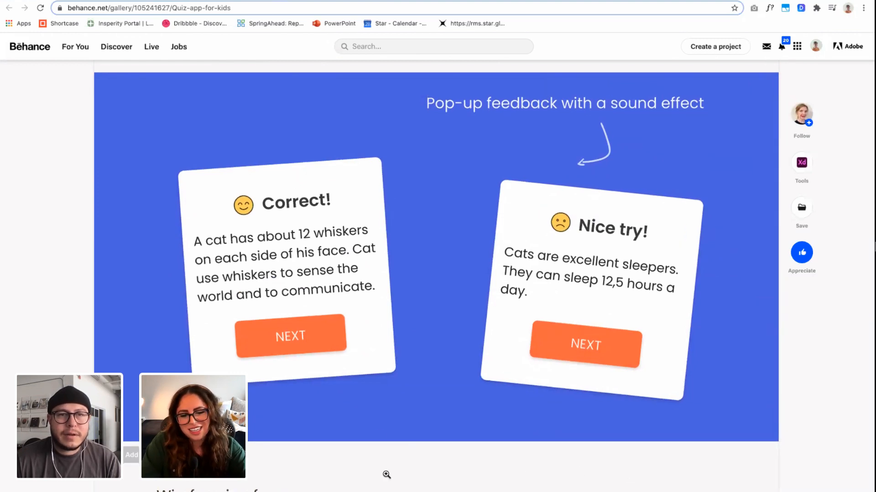
pyautogui.scroll(-3, 386, 476)
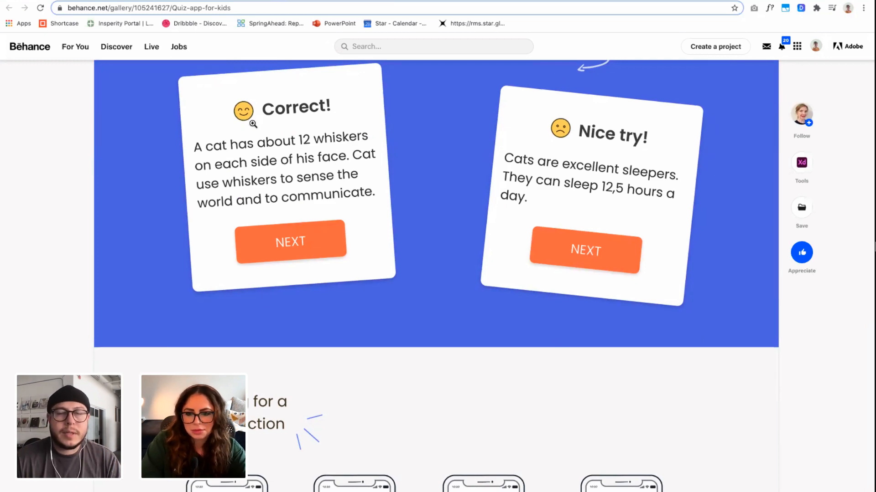
# Examine the wireframes for the videocall section and the finished Friends, calling and video quiz screens
pyautogui.scroll(-5, 456, 423)
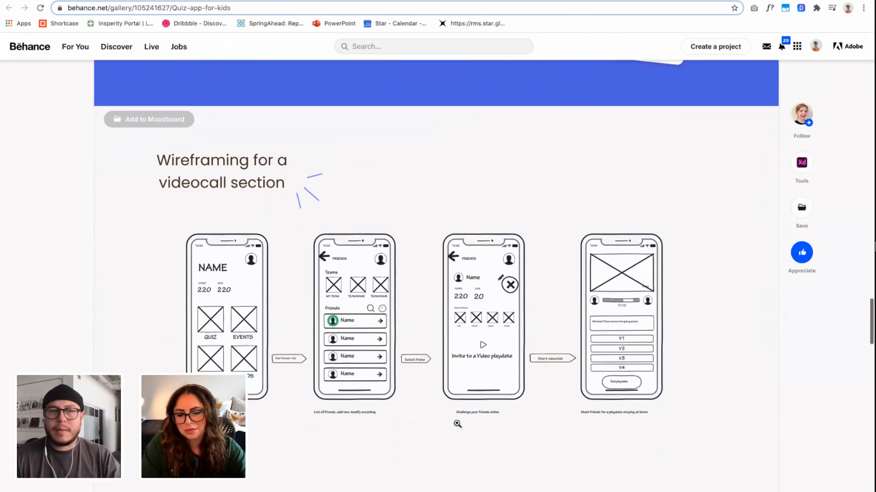
pyautogui.scroll(-3, 456, 424)
pyautogui.scroll(-8, 456, 424)
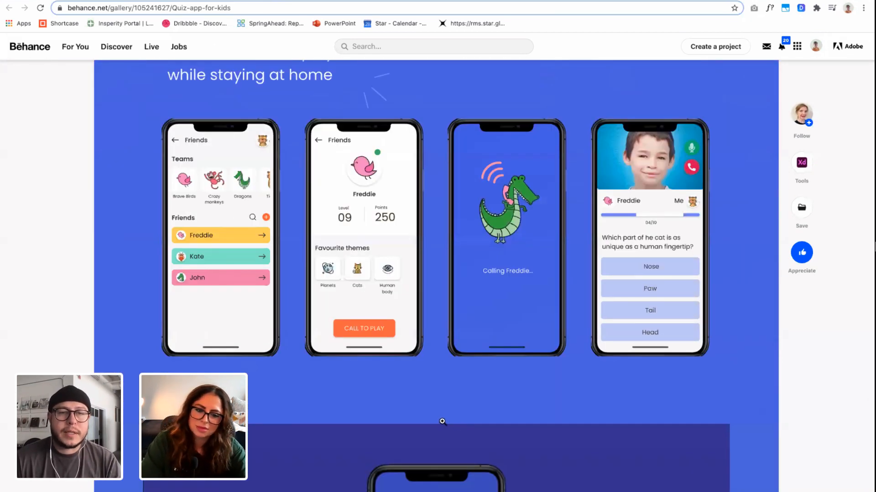
pyautogui.scroll(-2, 442, 421)
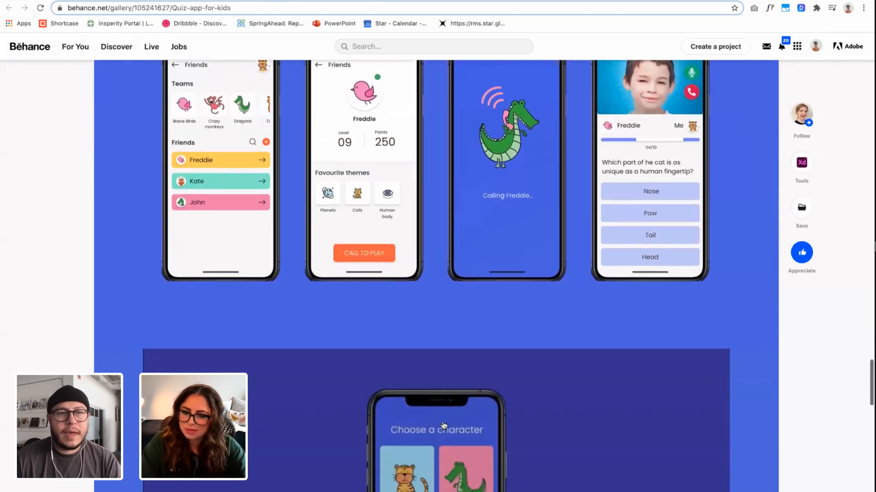
pyautogui.scroll(-1, 443, 425)
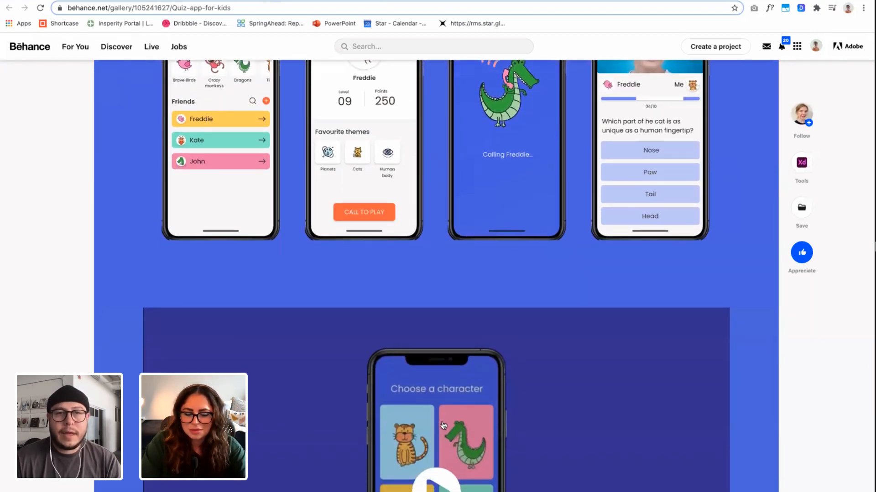
pyautogui.scroll(2, 444, 426)
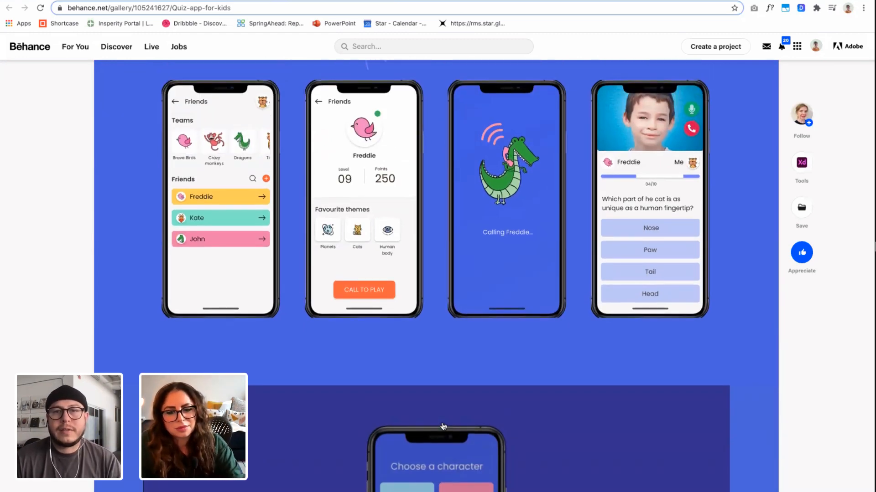
# Play the quiz app's prototype video in full screen
pyautogui.scroll(-6, 443, 426)
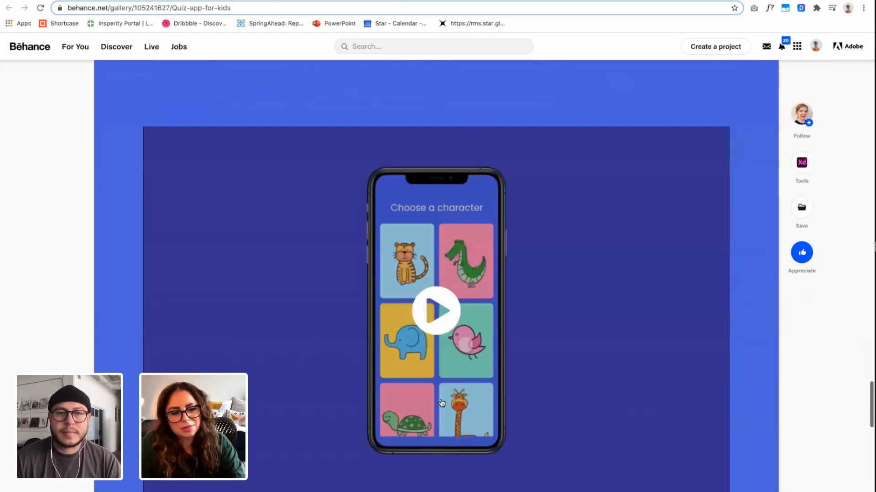
pyautogui.scroll(-1, 434, 380)
pyautogui.click(439, 262)
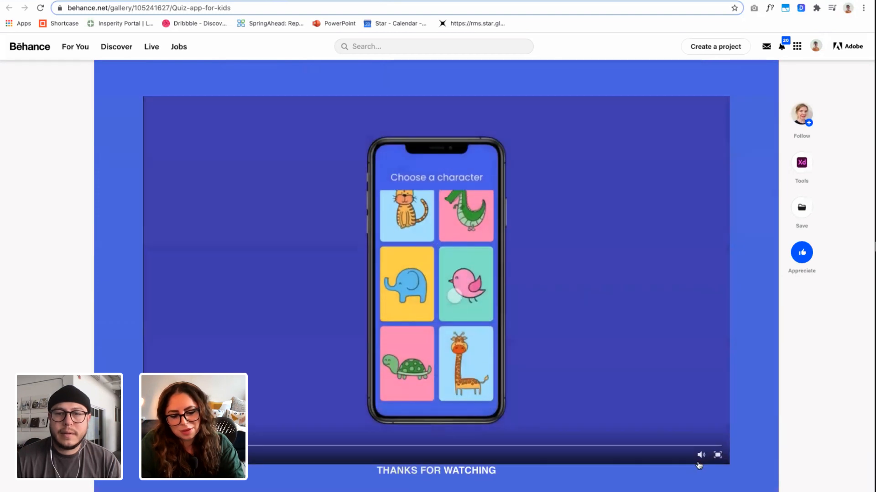
pyautogui.click(716, 456)
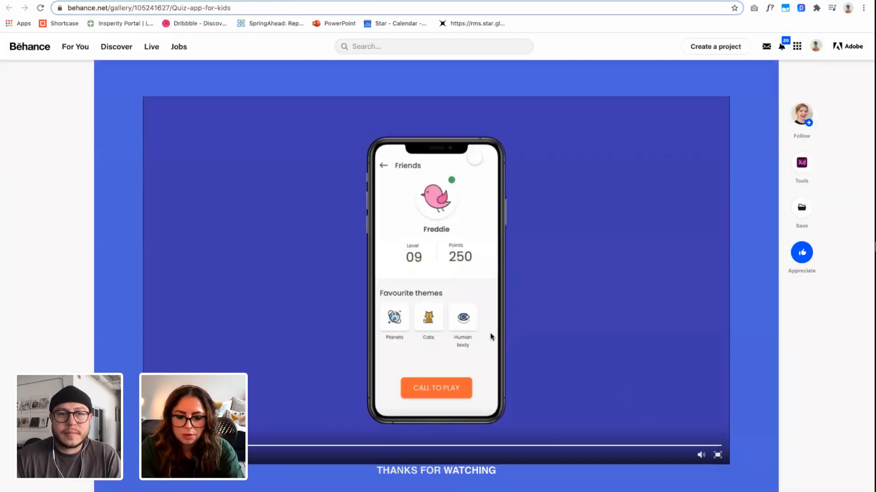
# Look over the end of the Quiz app for kids page and close the project to return to Discord
pyautogui.scroll(-5, 491, 340)
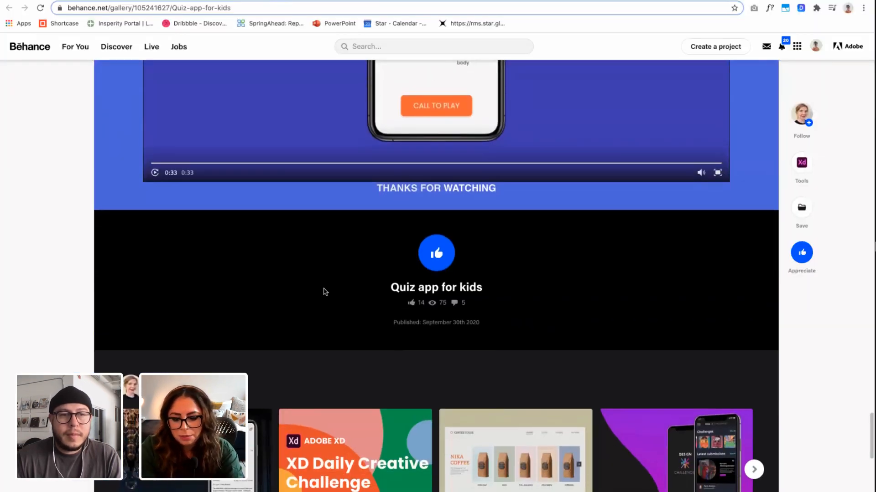
pyautogui.scroll(3, 406, 58)
pyautogui.scroll(2, 406, 58)
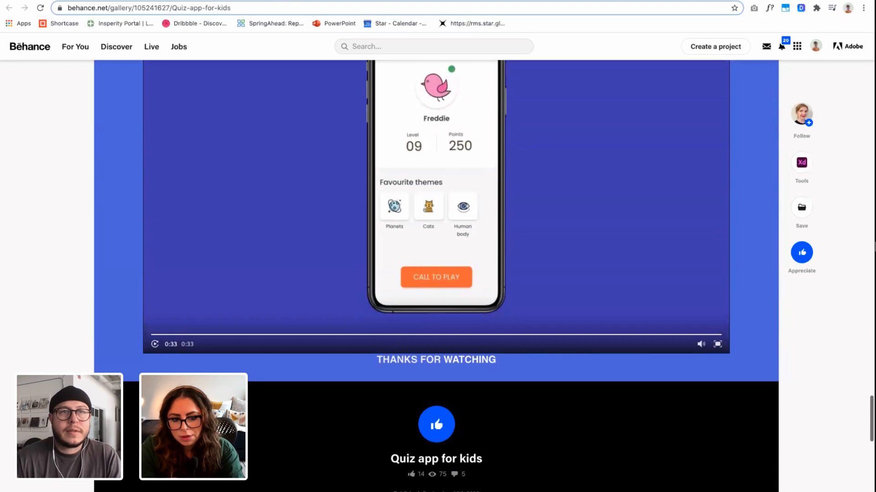
pyautogui.press('super+w')
# Find the To-do list challenge image with light and dark Today screens, enlarge it to examine the design, and close it
pyautogui.scroll(10, 374, 234)
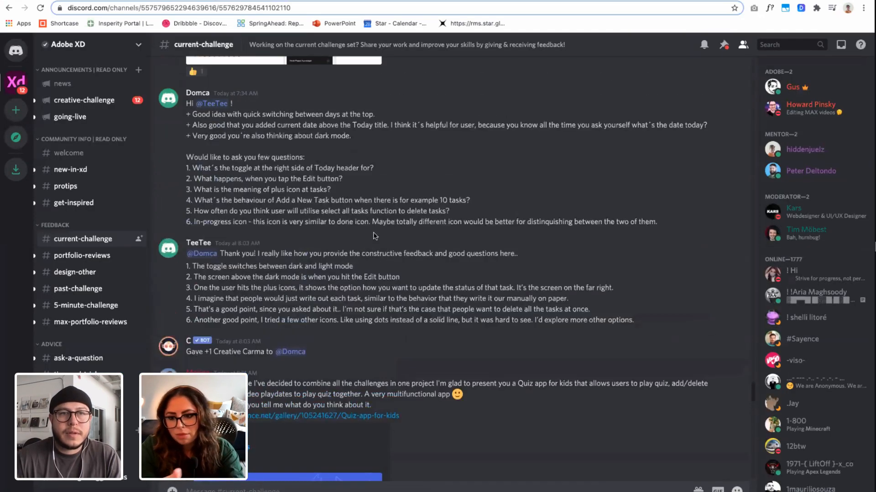
pyautogui.scroll(3, 254, 287)
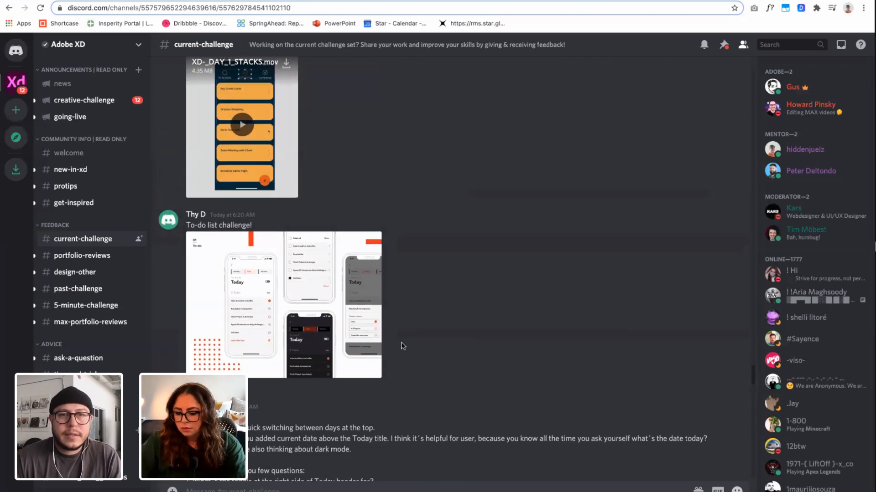
pyautogui.click(314, 314)
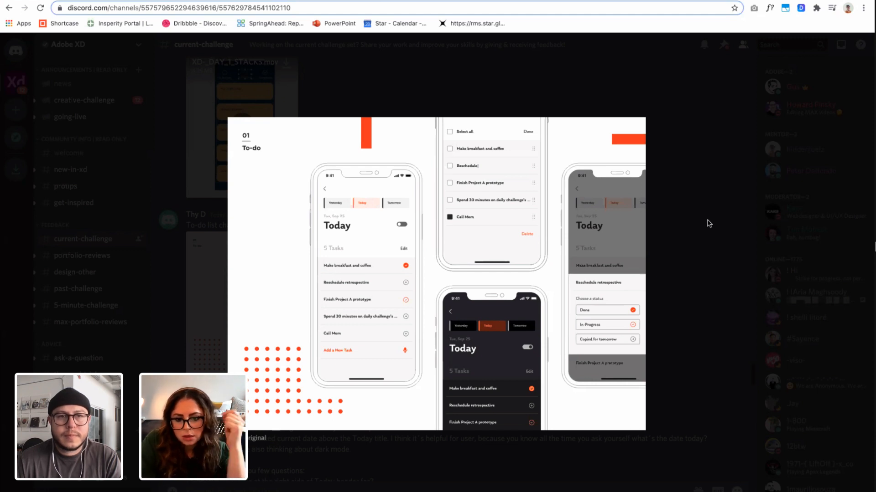
pyautogui.click(707, 221)
# Find the XD-_DAY_1_STACKS.mov to-do list submission, watch it in full screen and return to the channel
pyautogui.scroll(2, 547, 261)
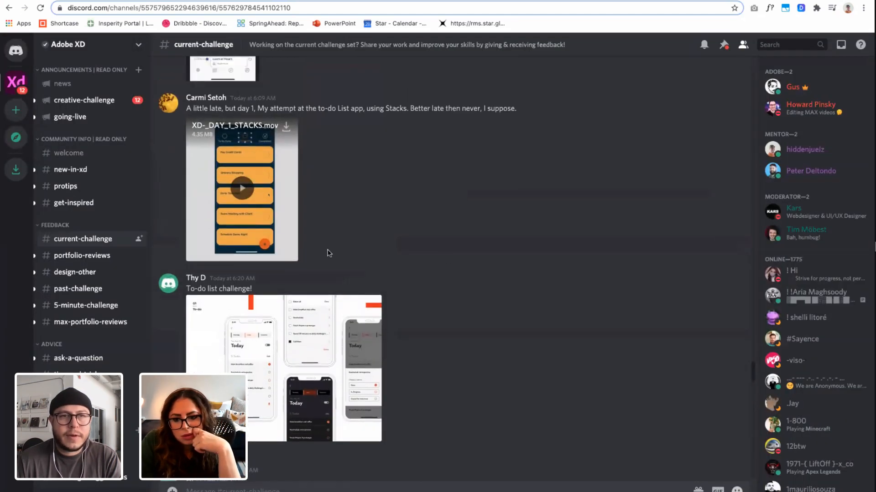
pyautogui.scroll(3, 242, 255)
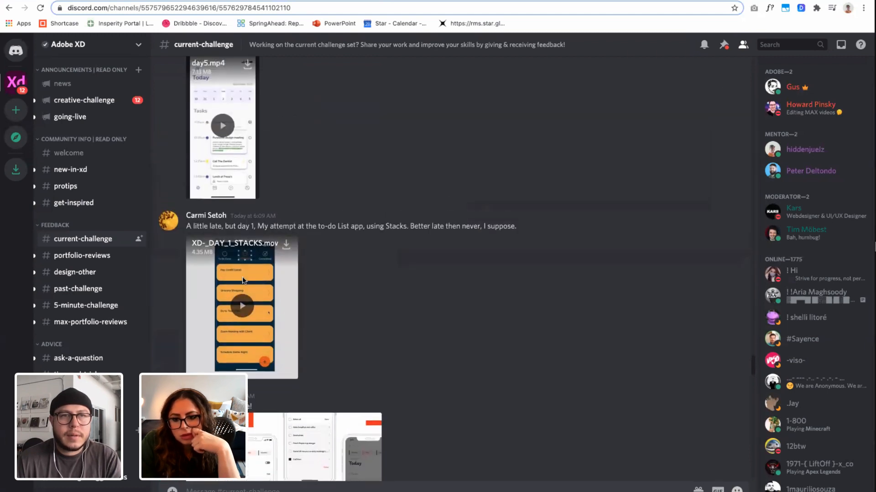
pyautogui.click(242, 307)
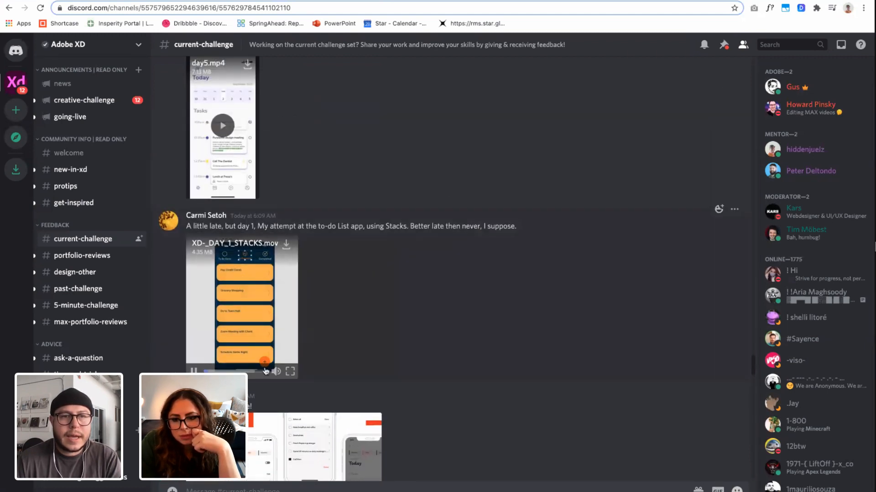
pyautogui.click(290, 371)
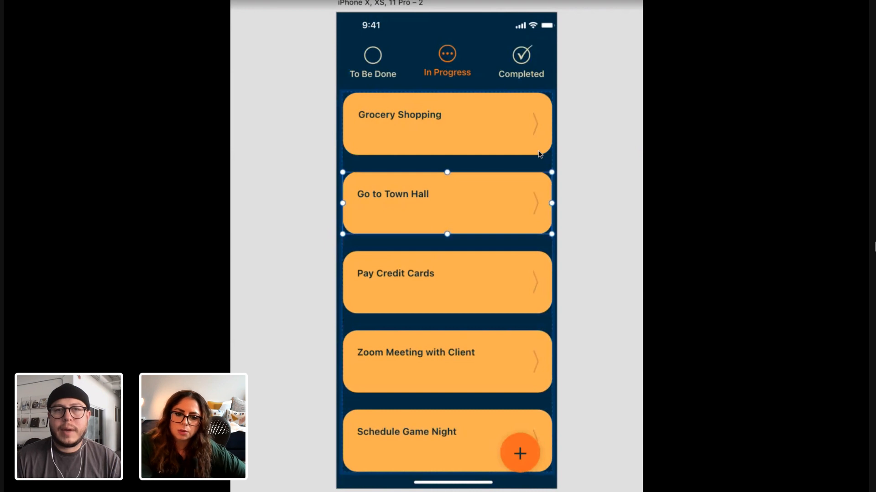
pyautogui.click(611, 175)
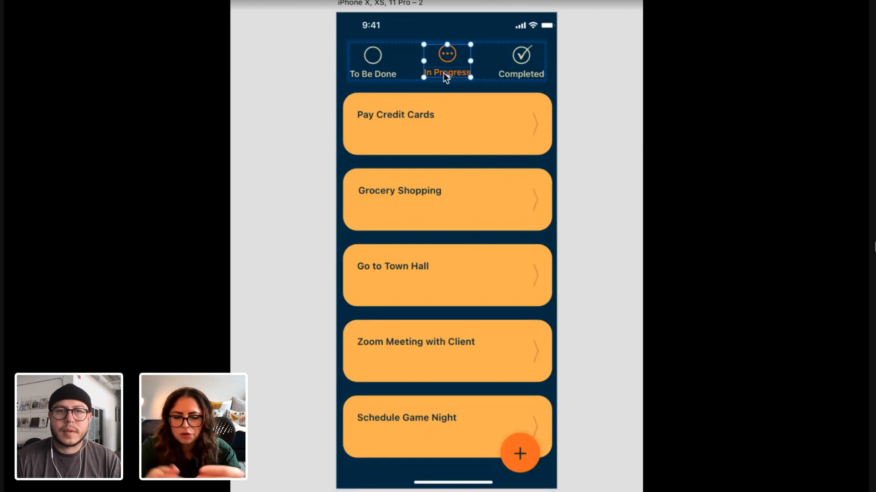
pyautogui.moveTo(444, 73)
pyautogui.mouseDown()
pyautogui.moveTo(380, 74)
pyautogui.moveTo(451, 74)
pyautogui.mouseUp()
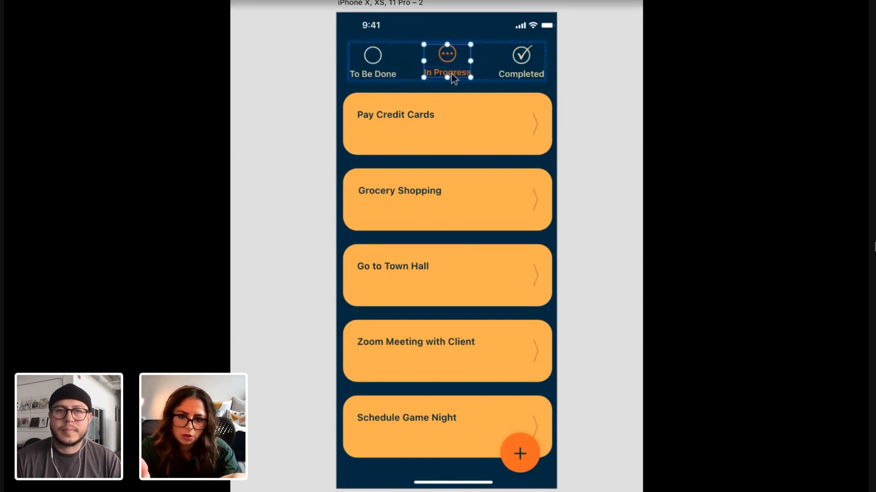
pyautogui.doubleClick(447, 124)
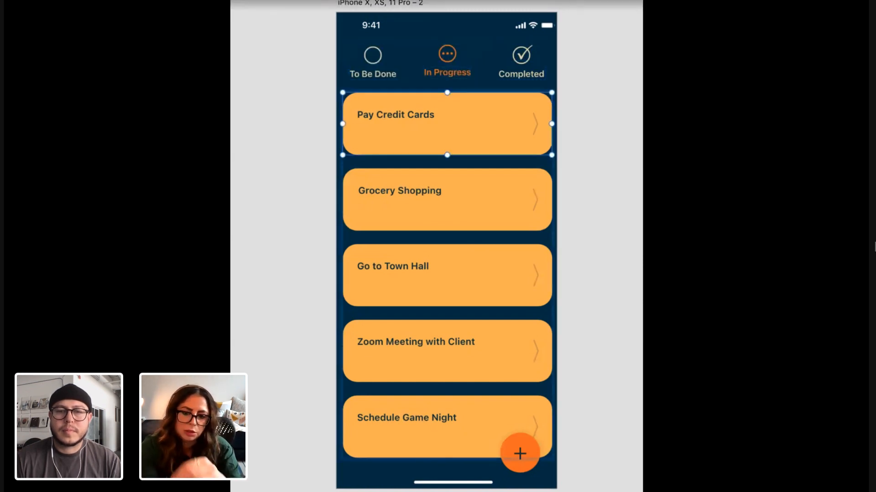
pyautogui.moveTo(467, 128); pyautogui.dragTo(466, 199)
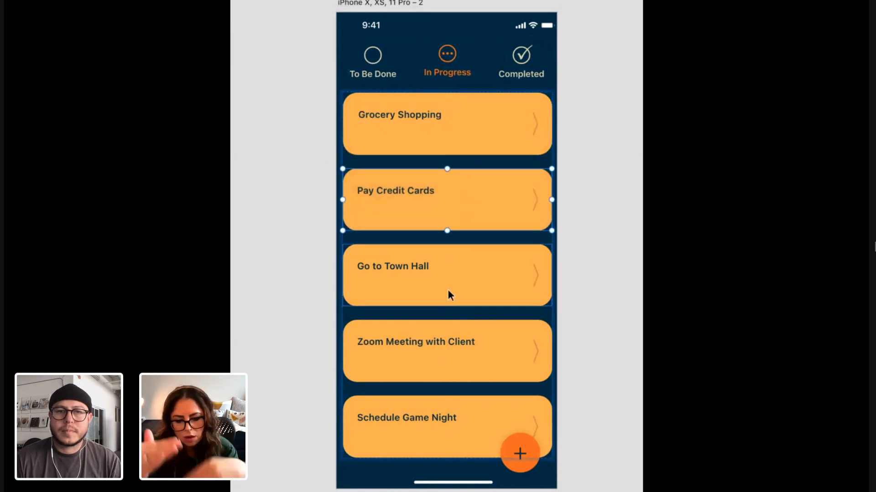
pyautogui.click(465, 278)
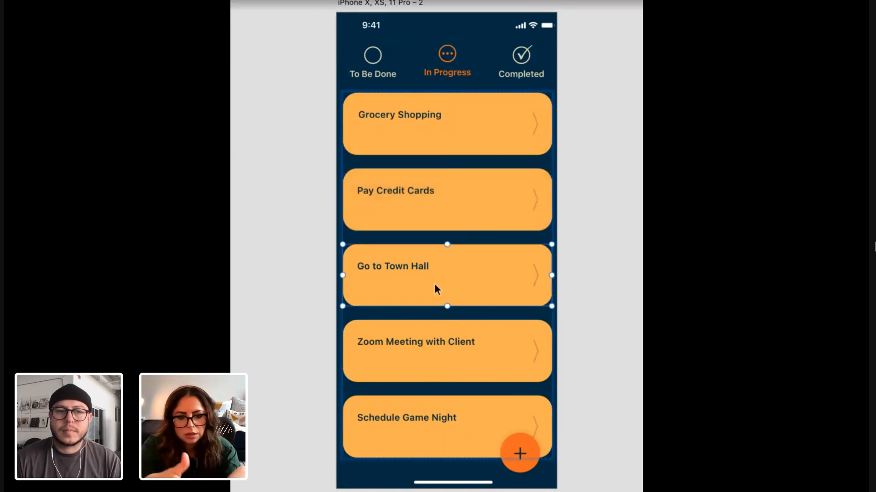
pyautogui.moveTo(435, 285); pyautogui.dragTo(448, 206)
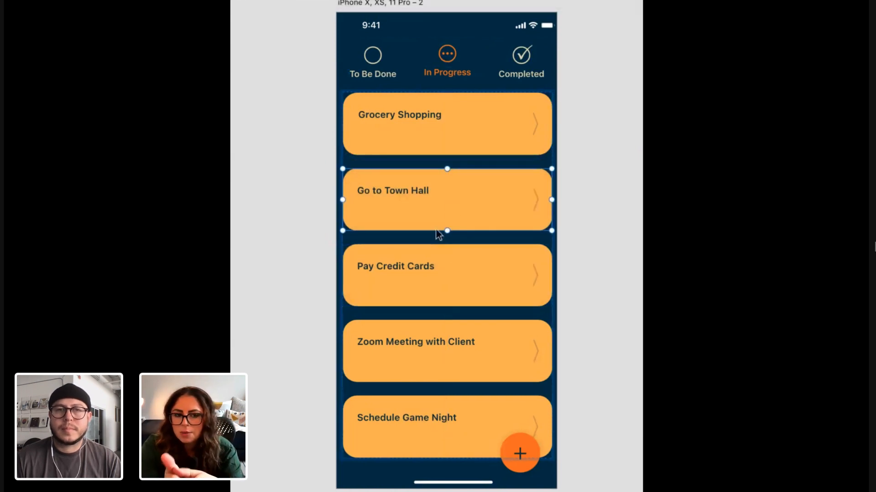
pyautogui.moveTo(434, 235); pyautogui.dragTo(434, 225)
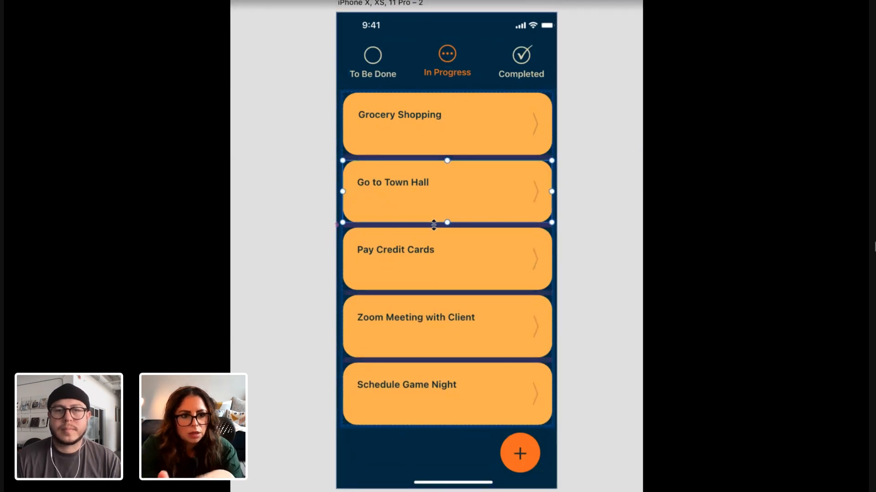
pyautogui.moveTo(434, 225); pyautogui.dragTo(435, 236)
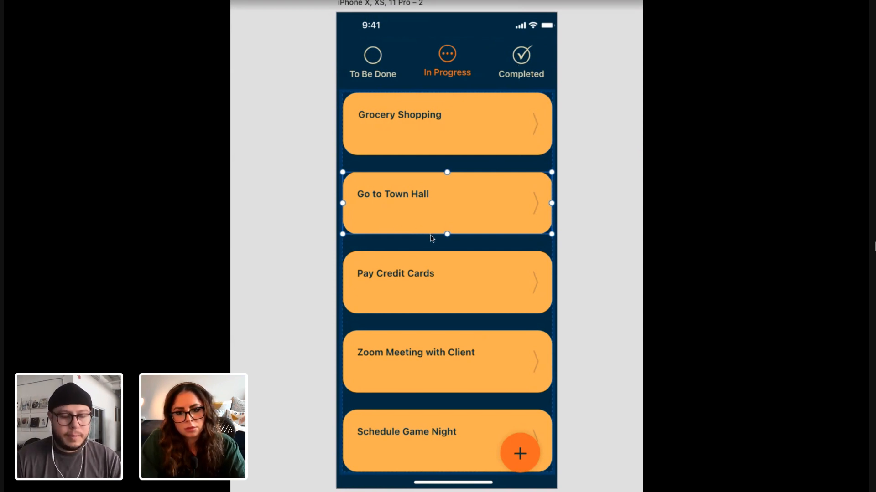
pyautogui.press('Escape')
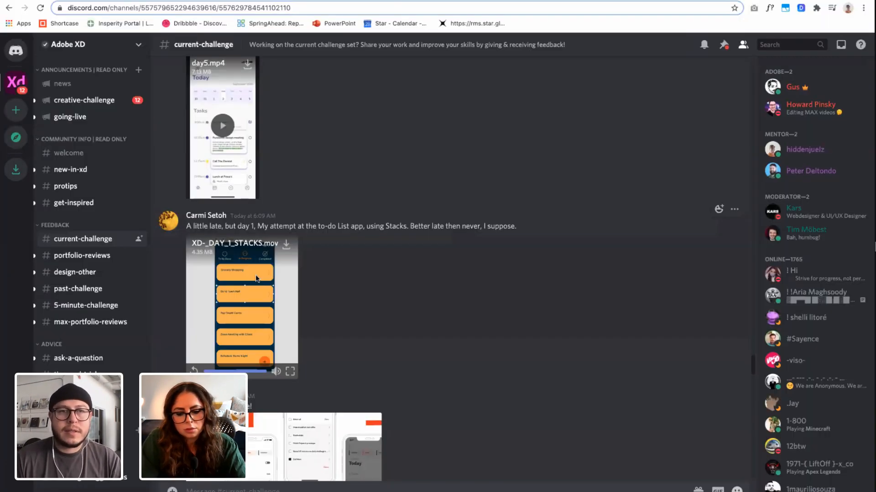
# Play the day5.mp4 submission with the swipe-to-delete and archive tasks in full screen, pausing as needed, and exit it
pyautogui.scroll(2, 254, 238)
pyautogui.scroll(1, 242, 224)
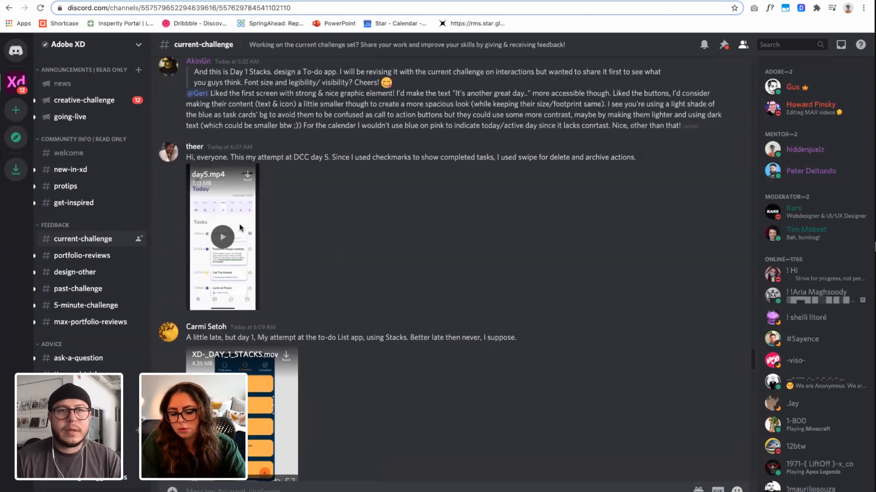
pyautogui.click(249, 305)
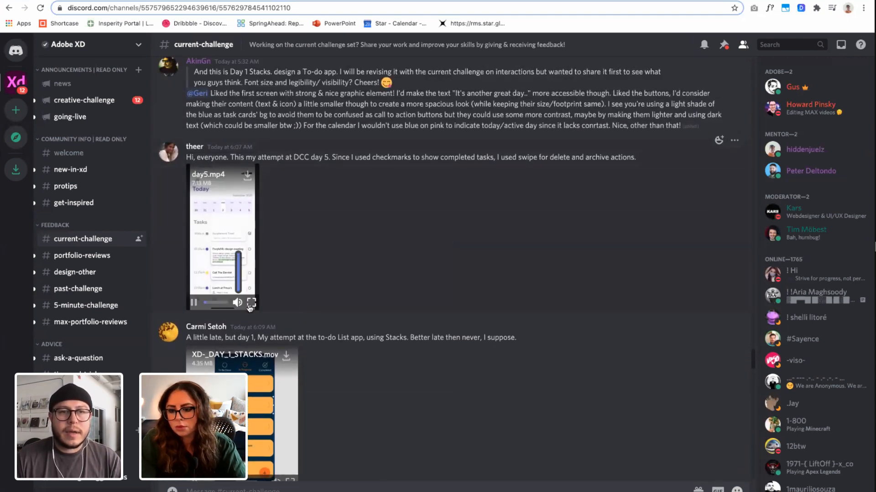
pyautogui.click(252, 303)
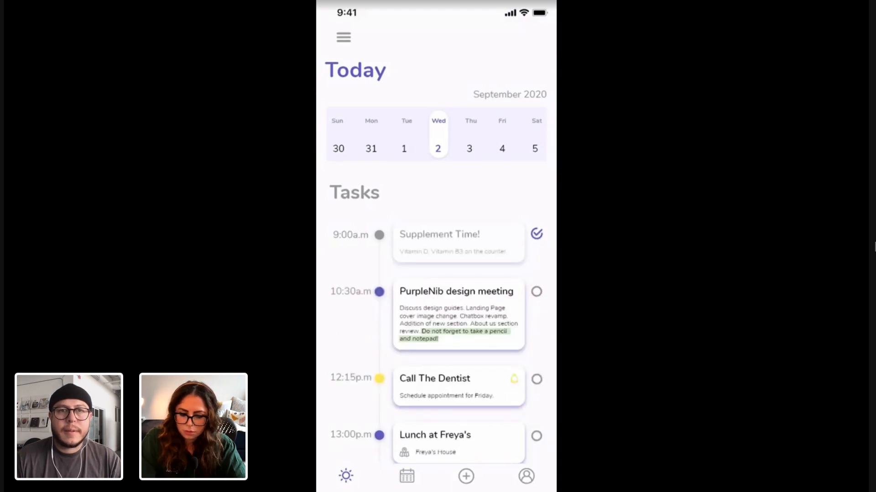
pyautogui.press('space')
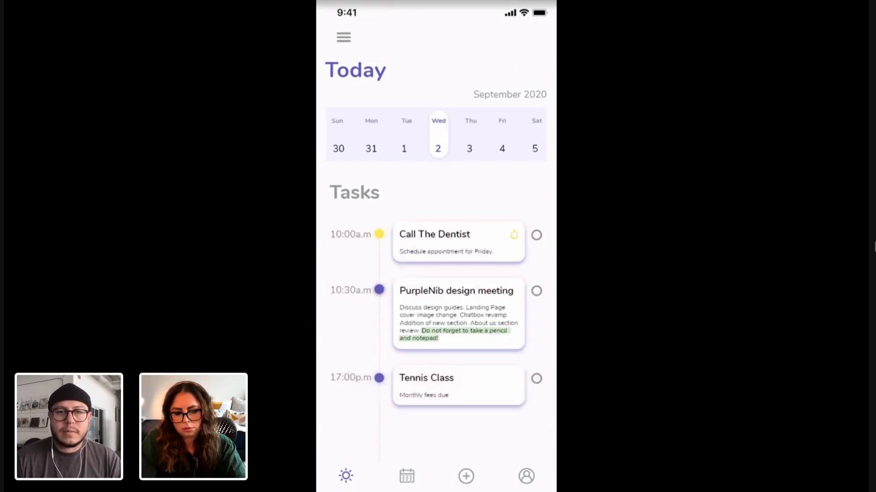
pyautogui.press('space')
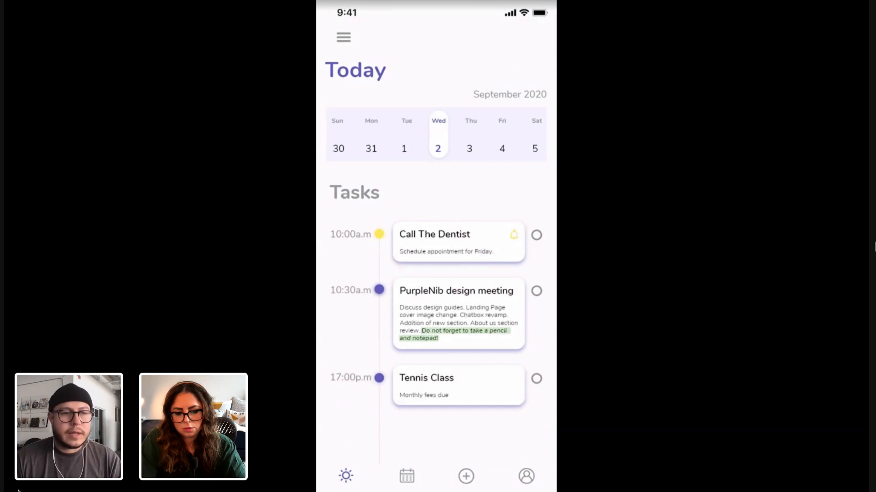
pyautogui.press('space')
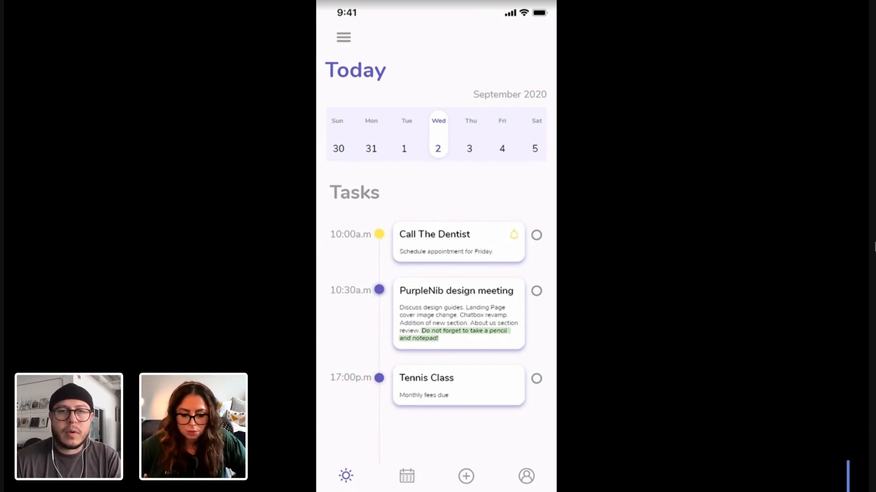
pyautogui.press('Escape')
# Look through the older challenge posts, including the To do app Stacks, Video Calling Interface and Netflix designs
pyautogui.scroll(9, 315, 289)
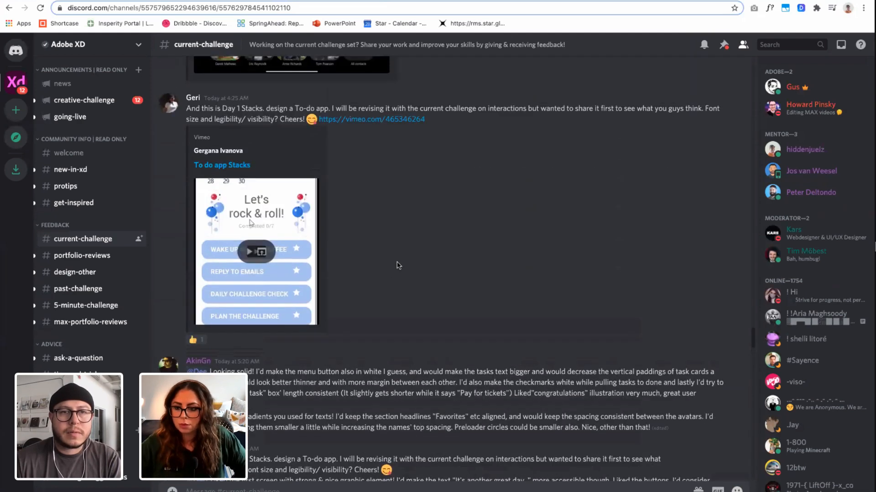
pyautogui.scroll(3, 315, 273)
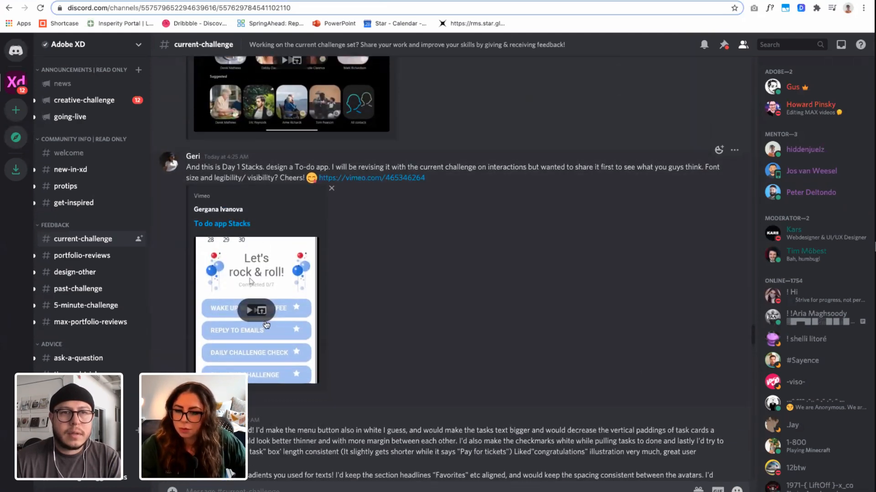
pyautogui.scroll(-5, 266, 324)
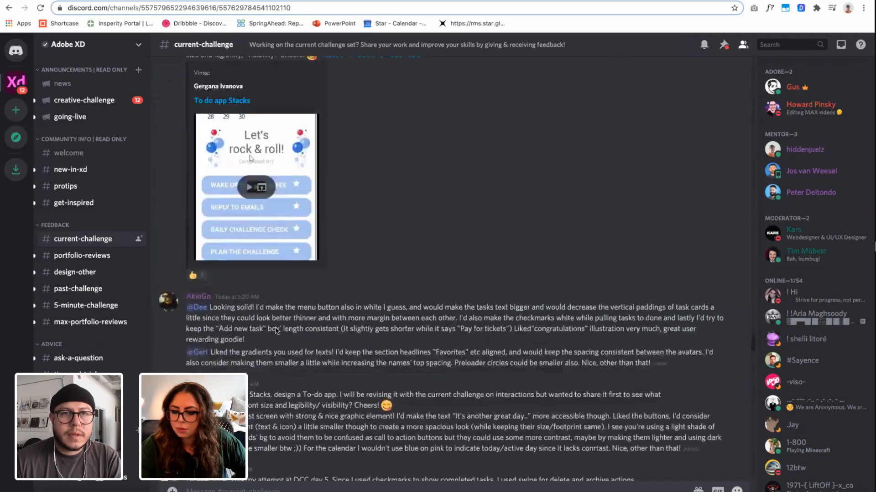
pyautogui.scroll(5, 276, 331)
pyautogui.scroll(5, 279, 336)
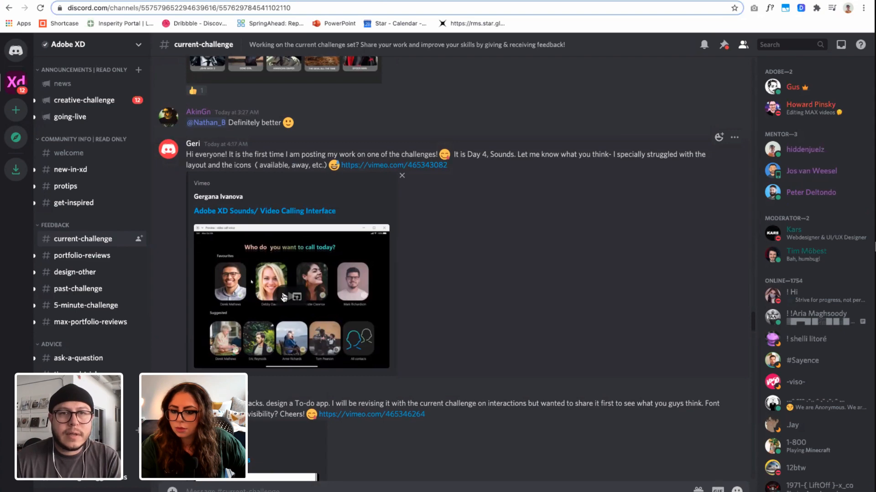
pyautogui.scroll(8, 283, 297)
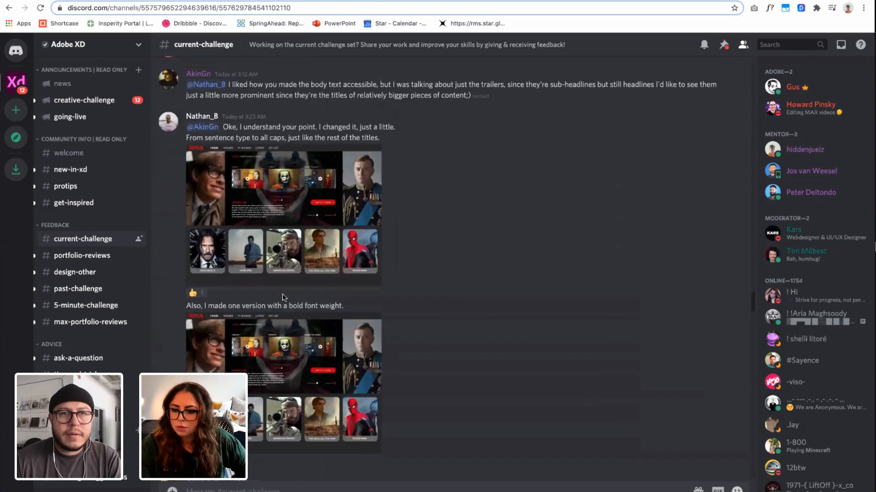
pyautogui.scroll(10, 283, 297)
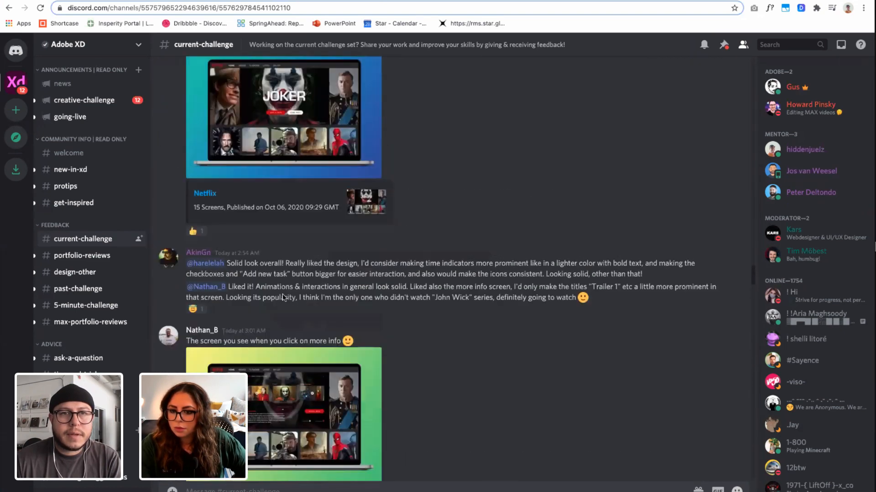
pyautogui.scroll(5, 283, 298)
# Return to the To do app Stacks post, watch its Vimeo video in full screen and exit to the channel
pyautogui.scroll(-12, 283, 298)
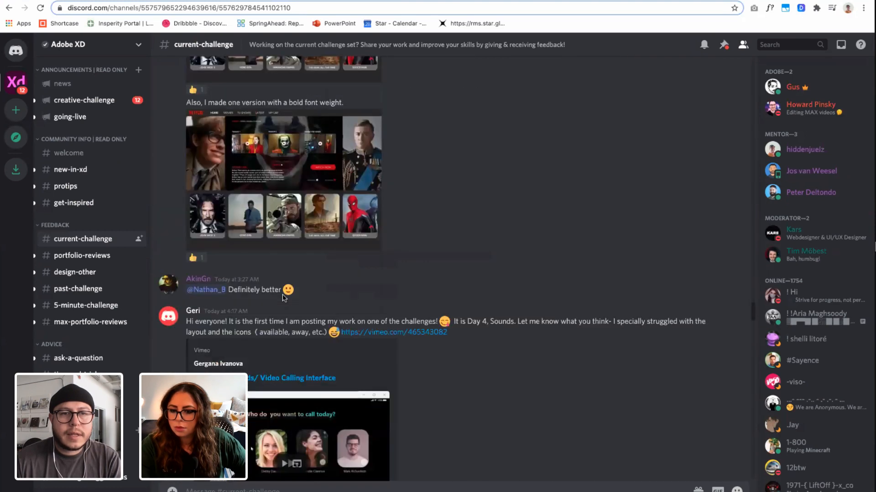
pyautogui.scroll(-7, 319, 329)
pyautogui.scroll(-1, 294, 381)
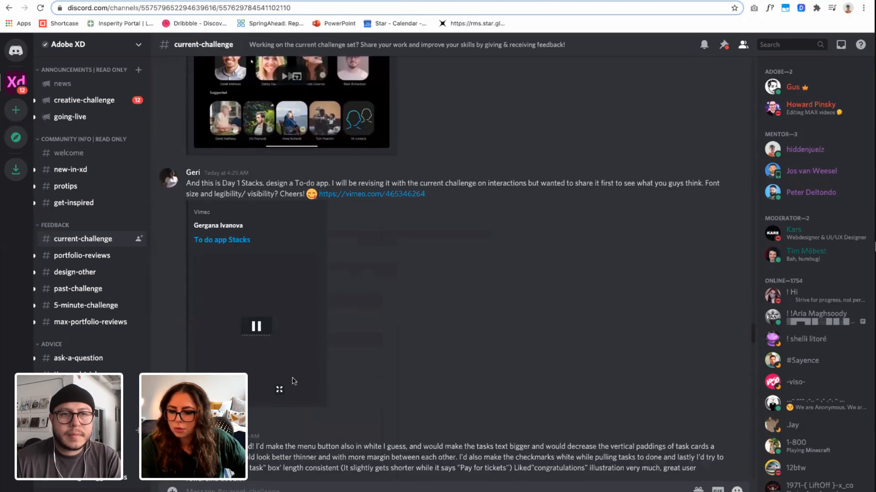
pyautogui.click(281, 391)
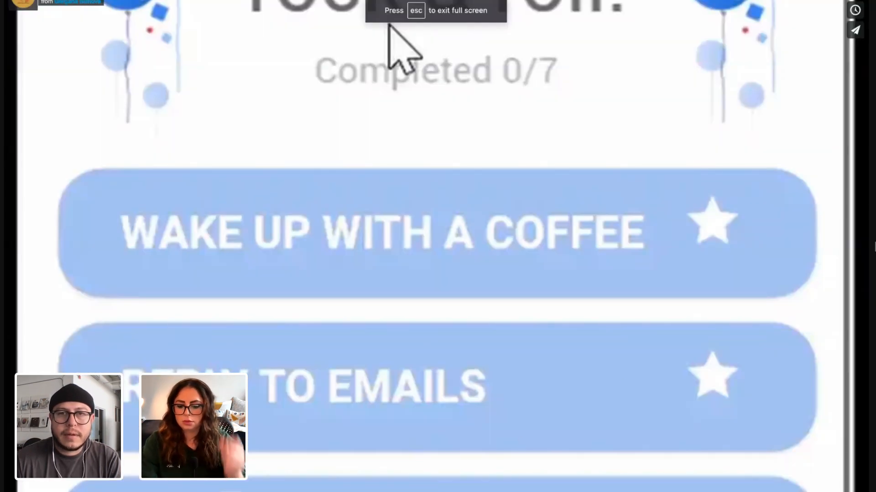
pyautogui.press('Escape')
pyautogui.click(256, 326)
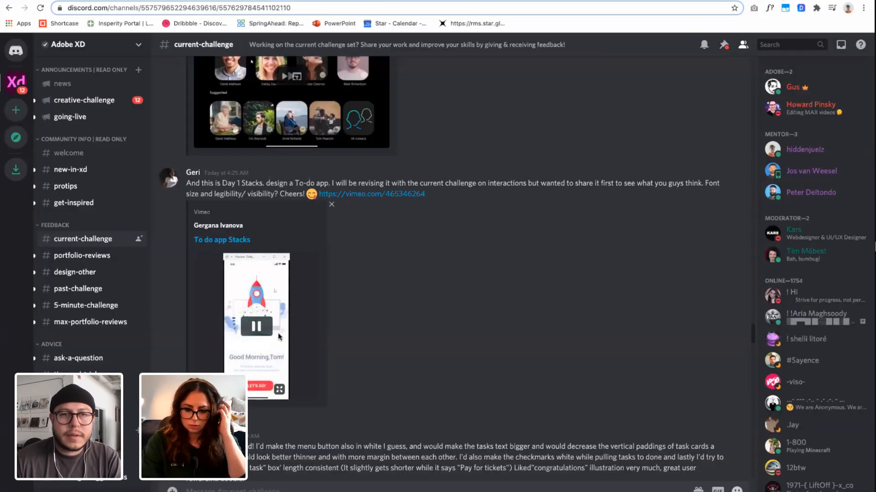
pyautogui.click(280, 390)
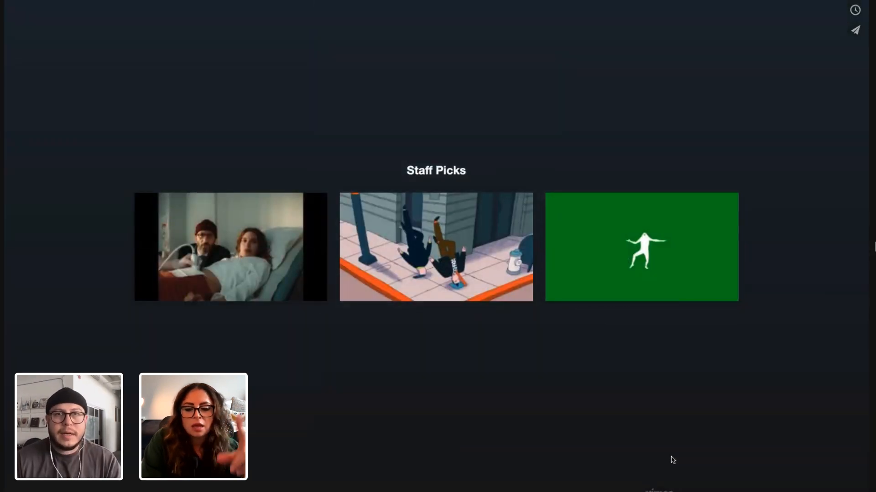
pyautogui.press('Escape')
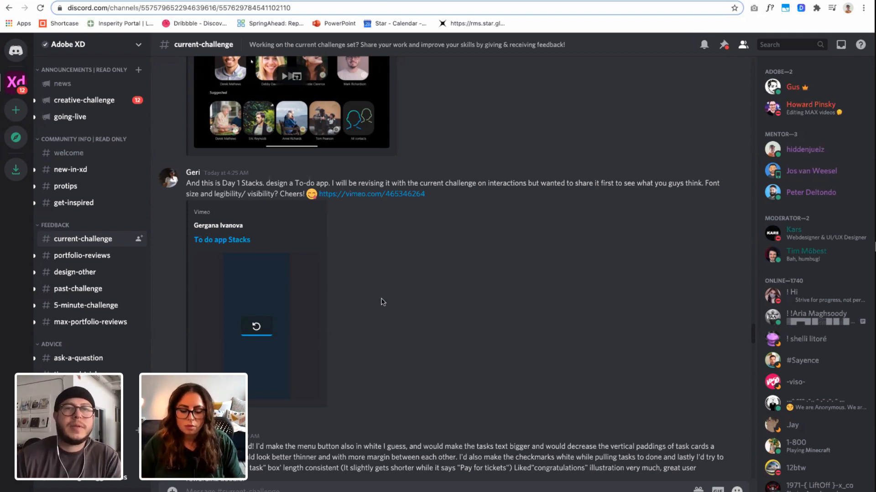
pyautogui.scroll(1, 397, 302)
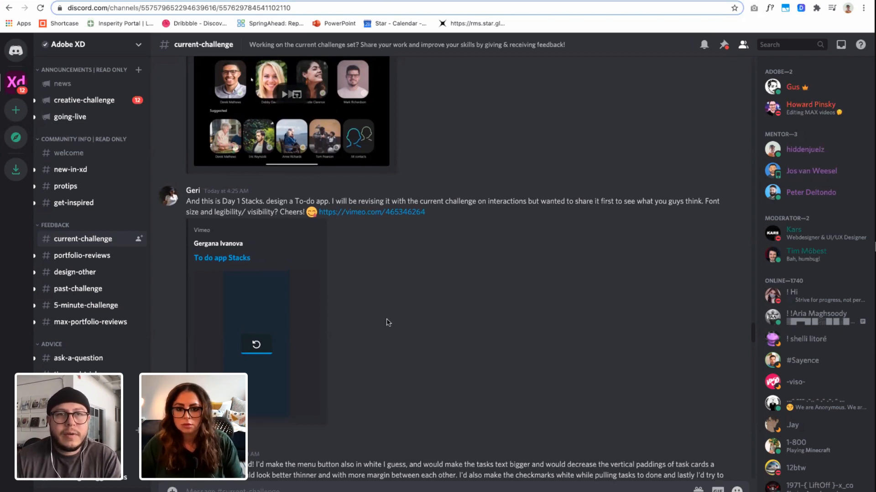
pyautogui.scroll(-1, 386, 323)
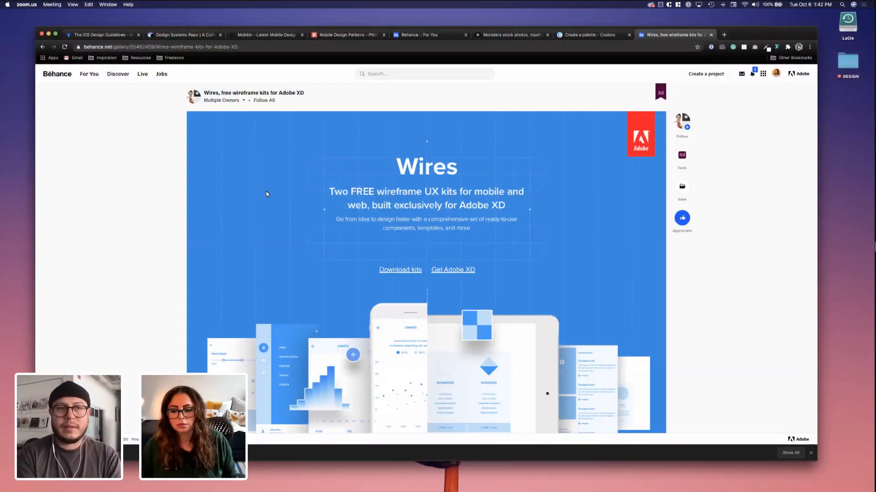
# Dismiss the downloads bar in the browser window showing the Wires wireframe kits page on Behance
pyautogui.click(811, 453)
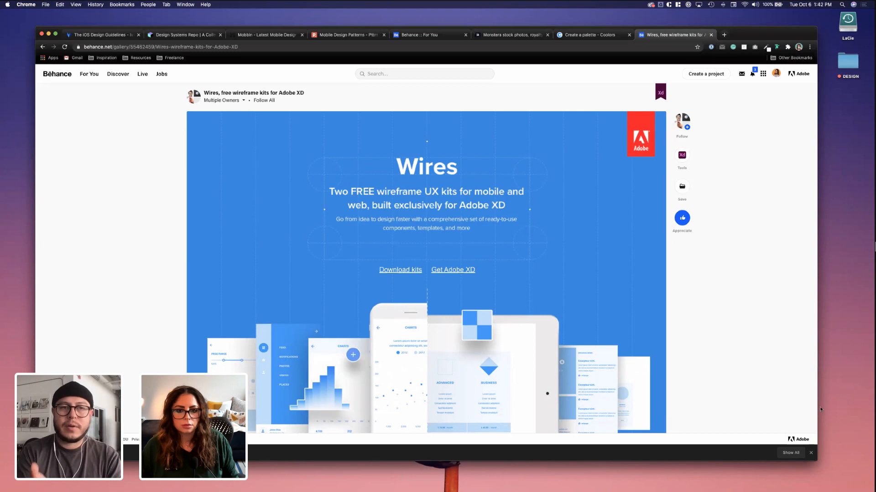
pyautogui.click(811, 452)
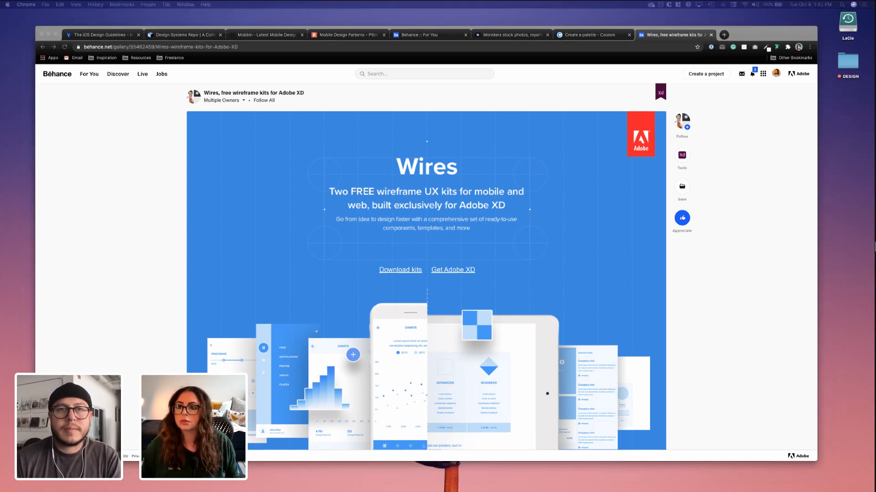
# Switch to Adobe XD and enlarge the Wires – Mobile kit window
pyautogui.click(164, 203)
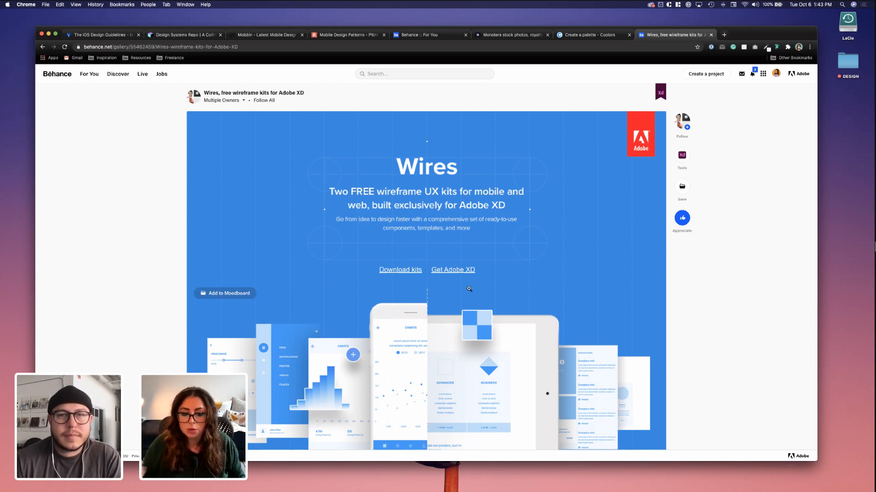
pyautogui.hotkey('ctrl', 'Left')
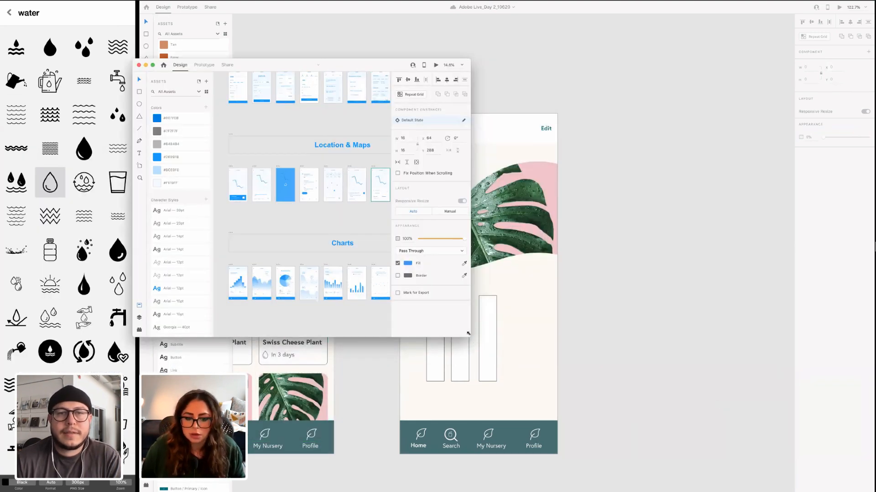
pyautogui.moveTo(468, 334); pyautogui.dragTo(789, 430)
# Copy the Total Earn area chart from the kit's 4 Charts artboard and return to the Monty plant design document
pyautogui.scroll(3, 381, 281)
pyautogui.scroll(1, 372, 301)
pyautogui.scroll(10, 372, 301)
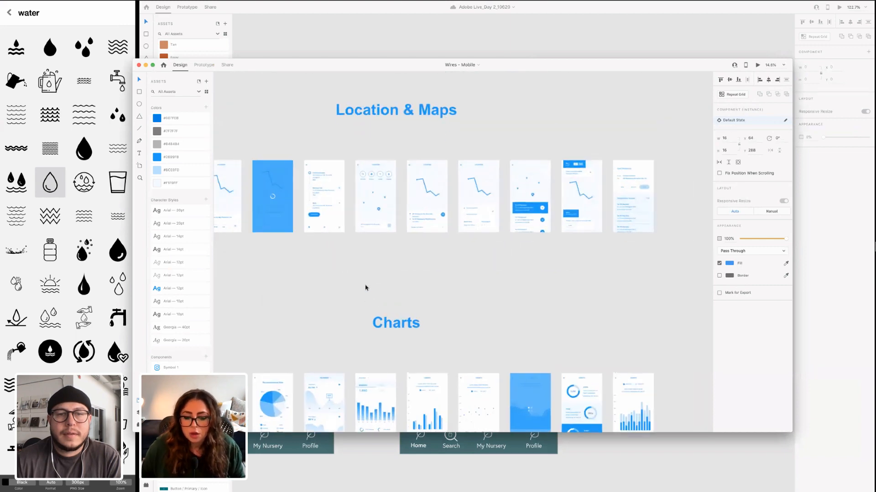
pyautogui.scroll(5, 504, 332)
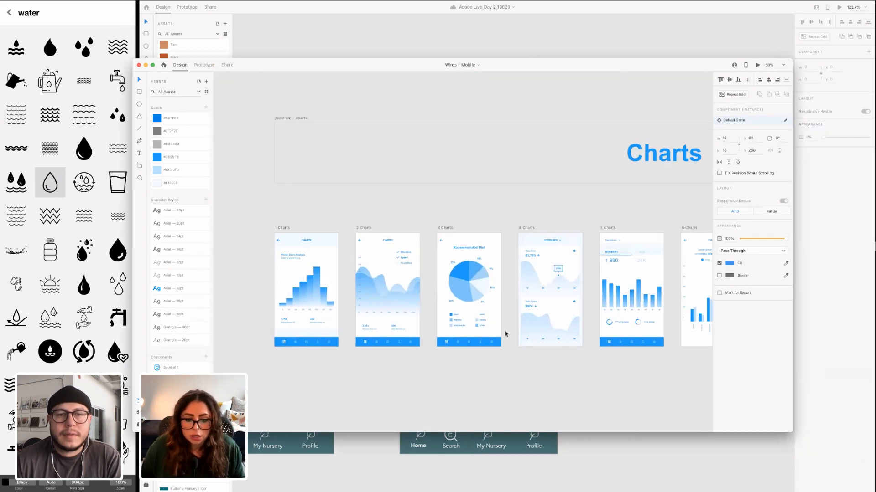
pyautogui.scroll(1, 471, 297)
pyautogui.hscroll(3, 465, 295)
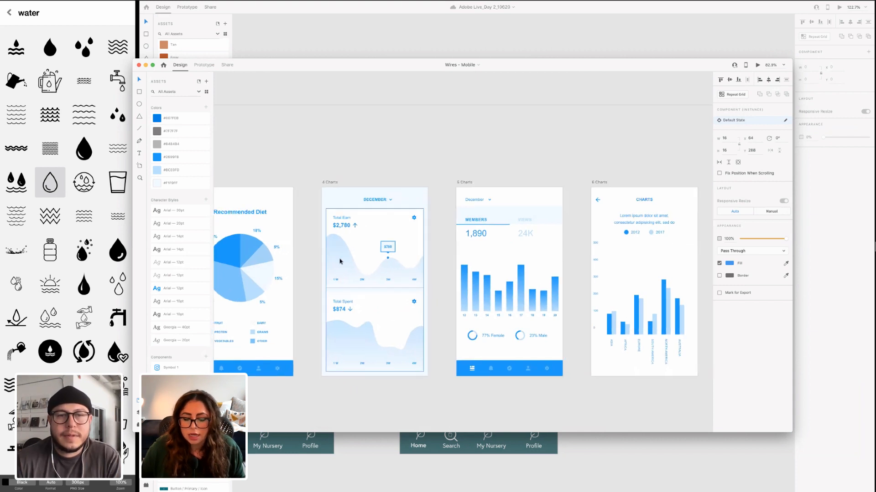
pyautogui.click(339, 261)
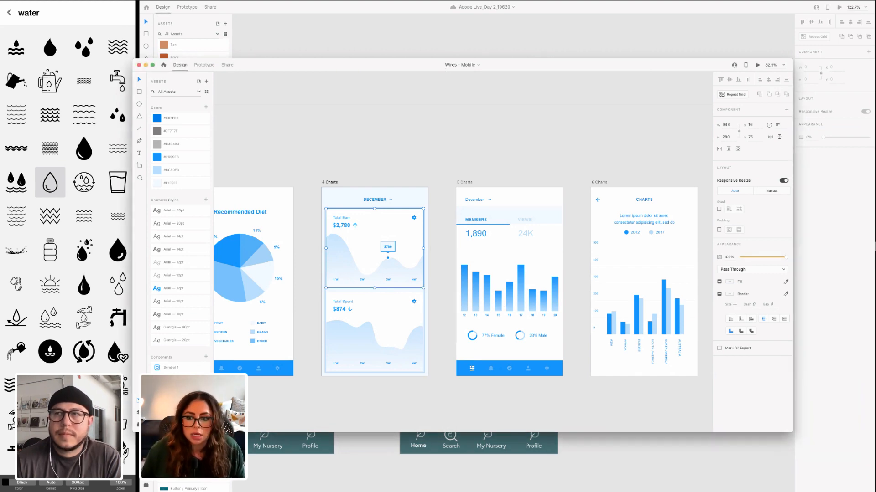
pyautogui.moveTo(365, 65); pyautogui.dragTo(0, 46)
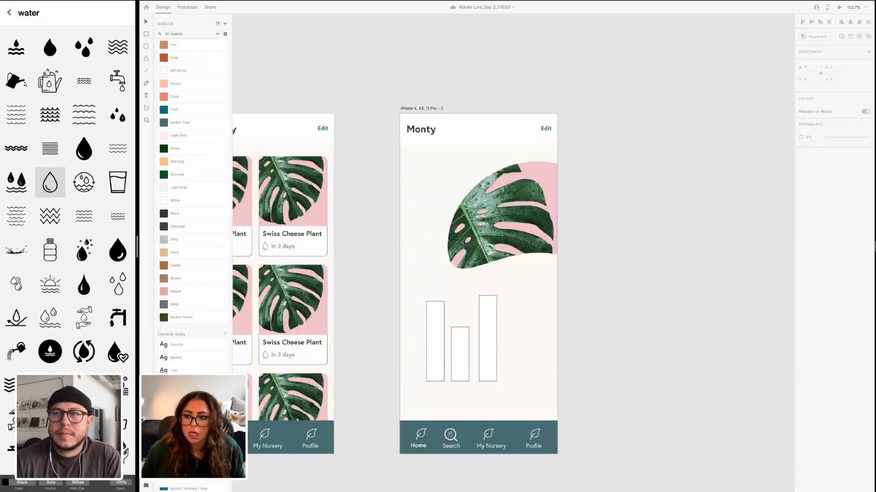
# Delete the three placeholder bar rectangles from the Monty plant detail artboard
pyautogui.click(432, 348)
pyautogui.moveTo(406, 307); pyautogui.dragTo(488, 370)
pyautogui.press('Delete')
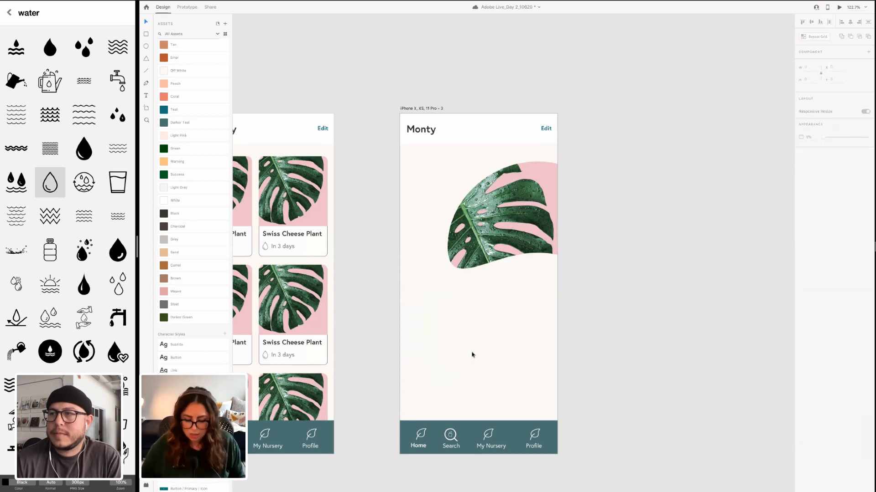
# Paste the Total Earn chart card into the Monty artboard and place it below the plant image at about X 16, Y 408
pyautogui.hotkey('ctrl', 'v')
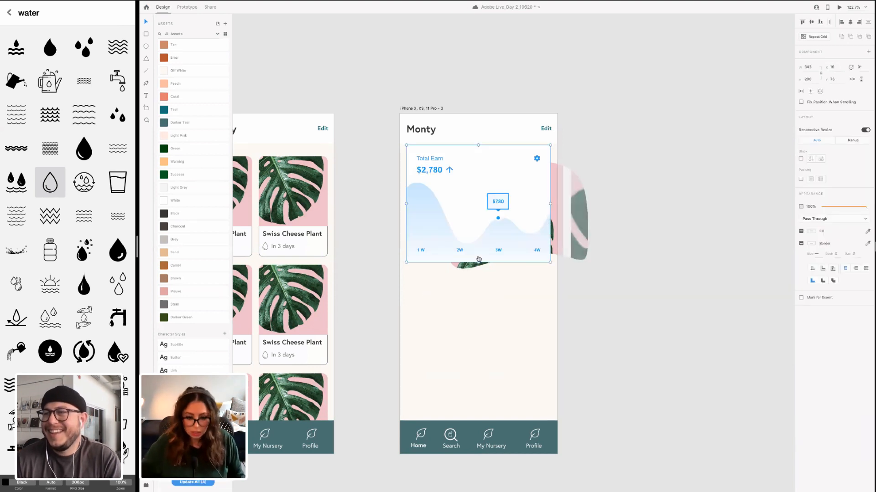
pyautogui.moveTo(463, 165); pyautogui.dragTo(461, 307)
pyautogui.scroll(5, 494, 334)
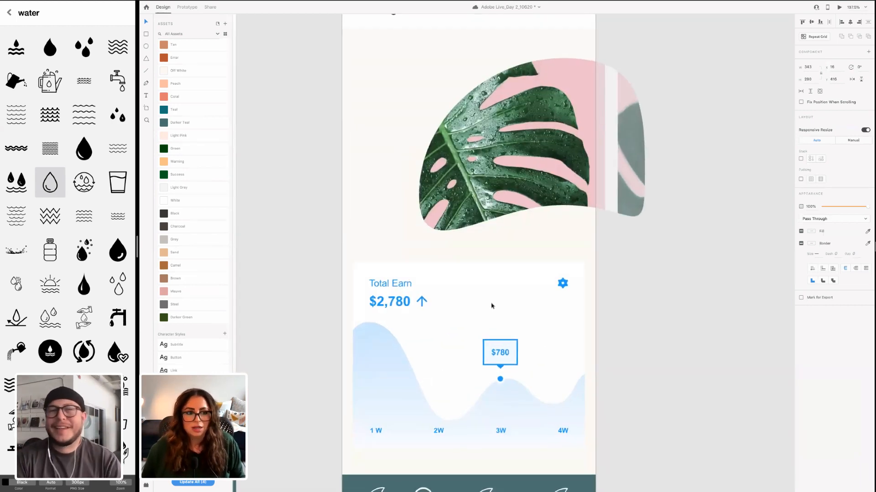
pyautogui.scroll(-1, 490, 305)
pyautogui.scroll(3, 451, 280)
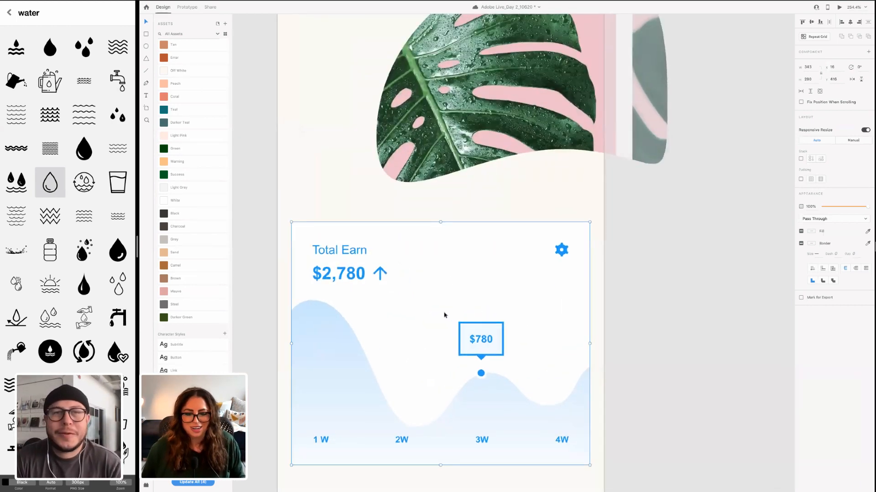
pyautogui.scroll(-1, 444, 315)
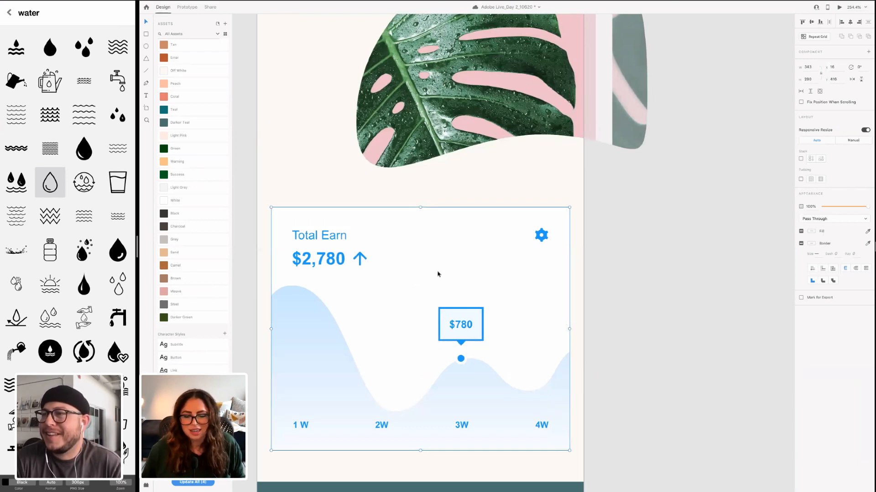
pyautogui.moveTo(446, 274); pyautogui.dragTo(484, 254)
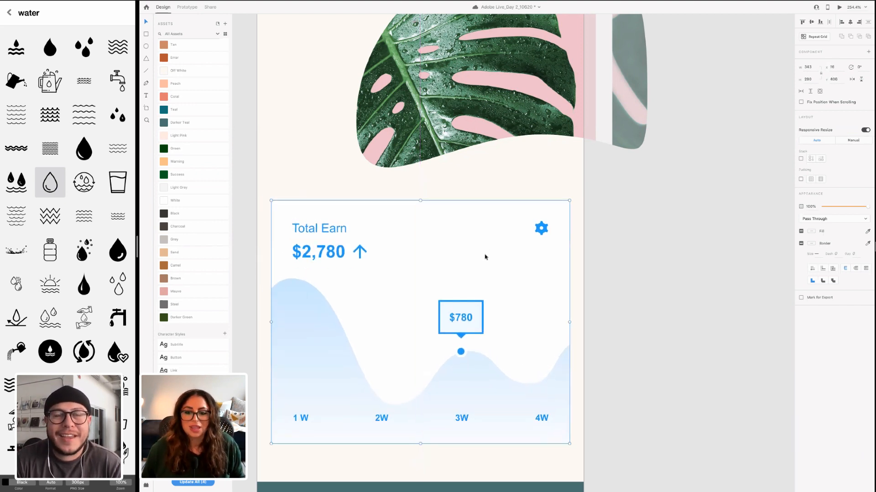
# Change the chart card's "Total Earn" title to "Temperature"
pyautogui.scroll(-3, 399, 334)
pyautogui.hscroll(2, 399, 334)
pyautogui.hscroll(1, 451, 303)
pyautogui.scroll(-1, 450, 303)
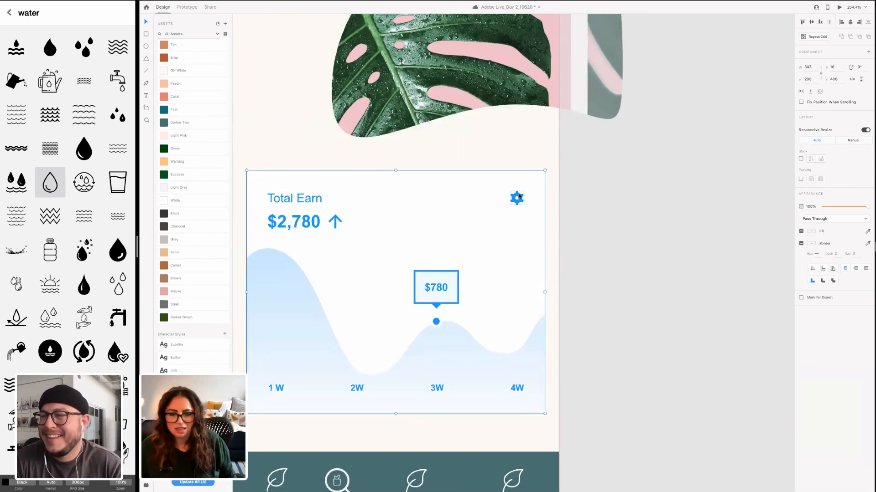
pyautogui.doubleClick(302, 199)
pyautogui.doubleClick(303, 199)
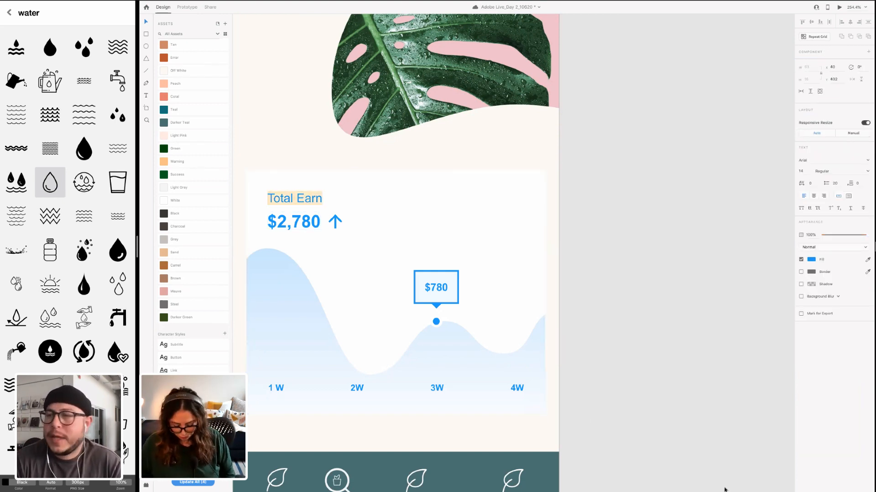
pyautogui.write('Tempempera')
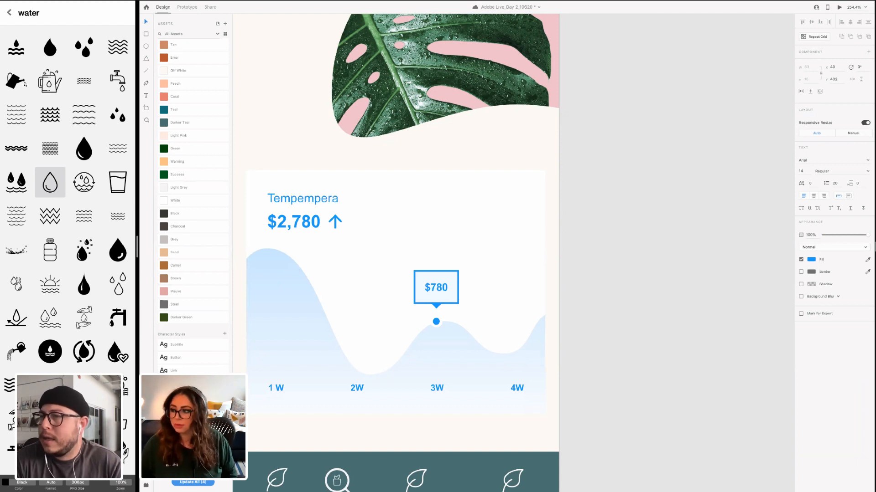
pyautogui.press('BackSpace')
pyautogui.press('BackSpace')
pyautogui.press('BackSpace')
pyautogui.press('BackSpace')
pyautogui.press('BackSpace')
pyautogui.press('BackSpace')
pyautogui.press('BackSpace')
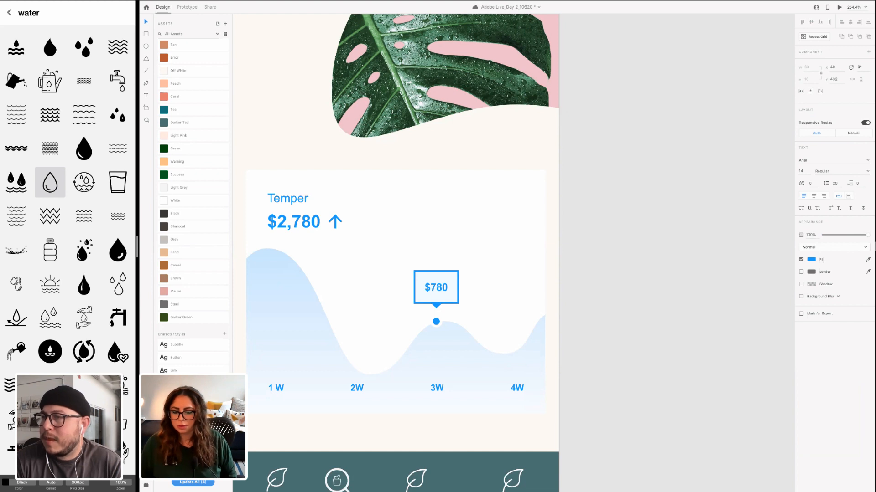
pyautogui.write('ratyu')
pyautogui.press('BackSpace')
pyautogui.press('BackSpace')
pyautogui.press('BackSpace')
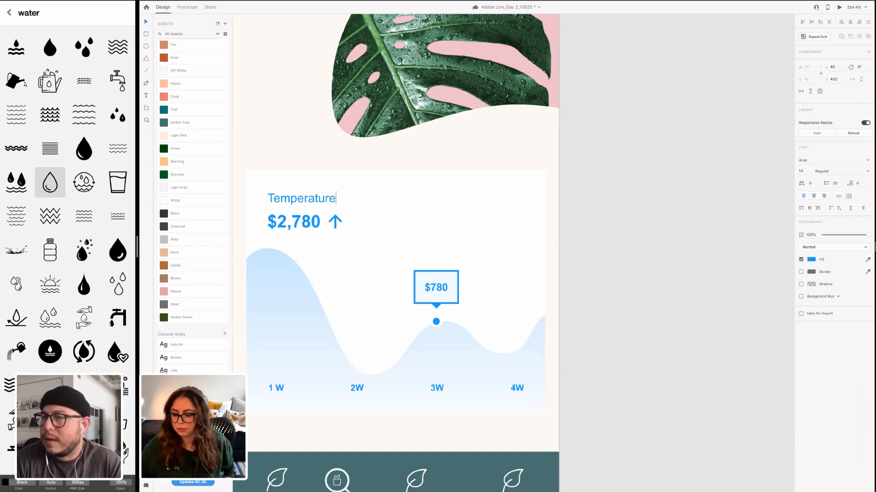
pyautogui.press('Escape')
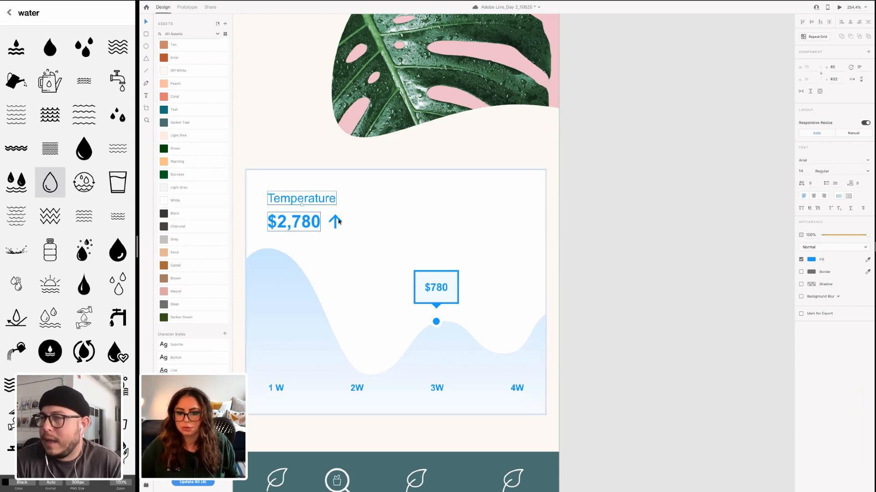
# Delete the up arrow beside the card's main value and extend the title to "Average Temperature"
pyautogui.click(337, 221)
pyautogui.press('Delete')
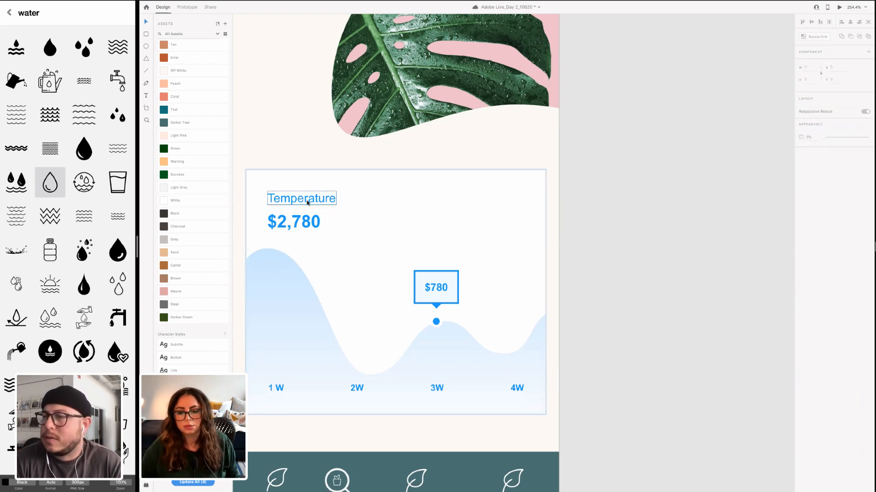
pyautogui.doubleClick(271, 199)
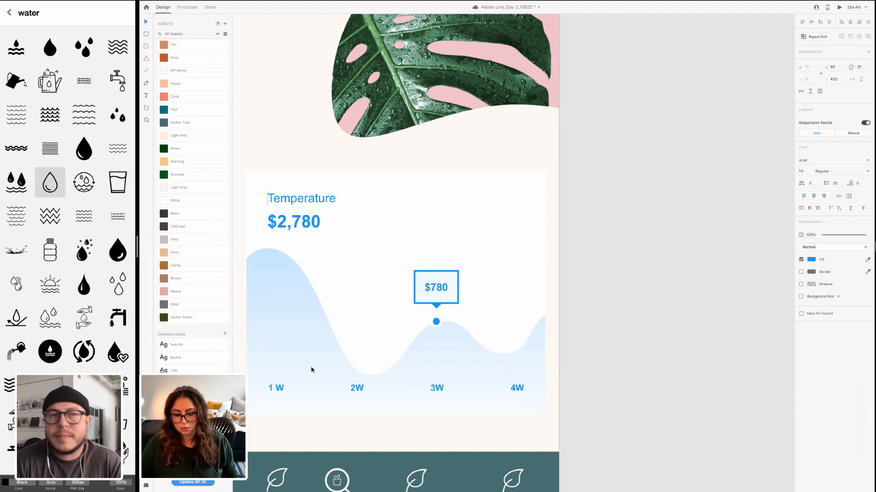
pyautogui.write('Avera')
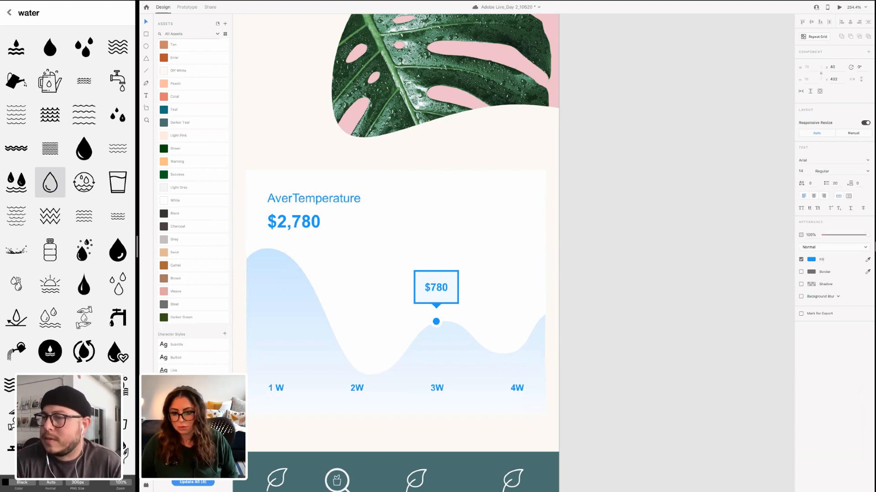
pyautogui.write('ge')
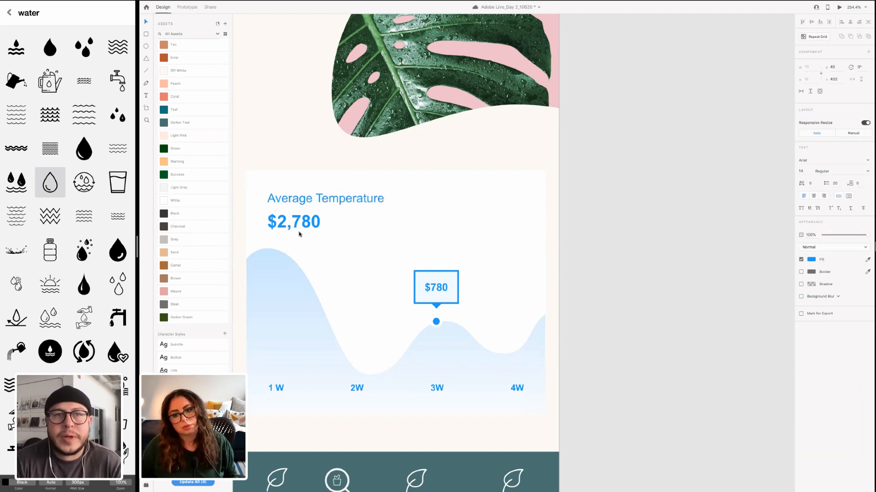
# Replace the main value under the Average Temperature title with "75 F"
pyautogui.doubleClick(294, 223)
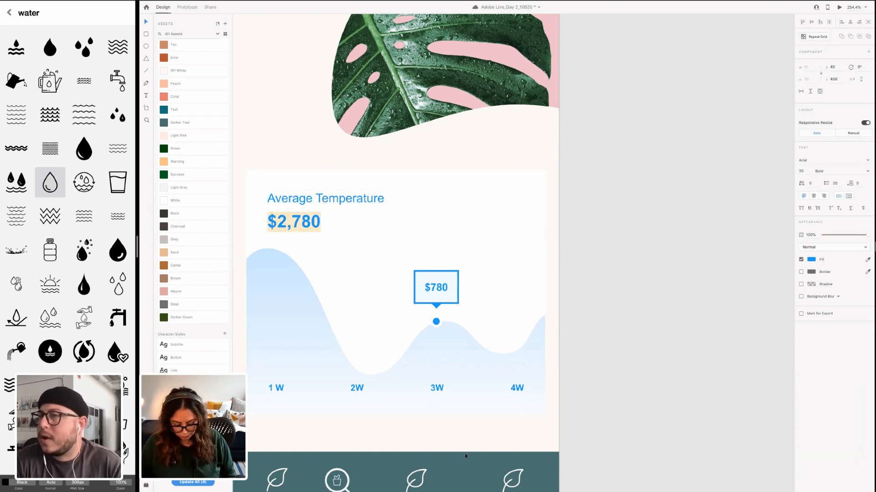
pyautogui.write('75')
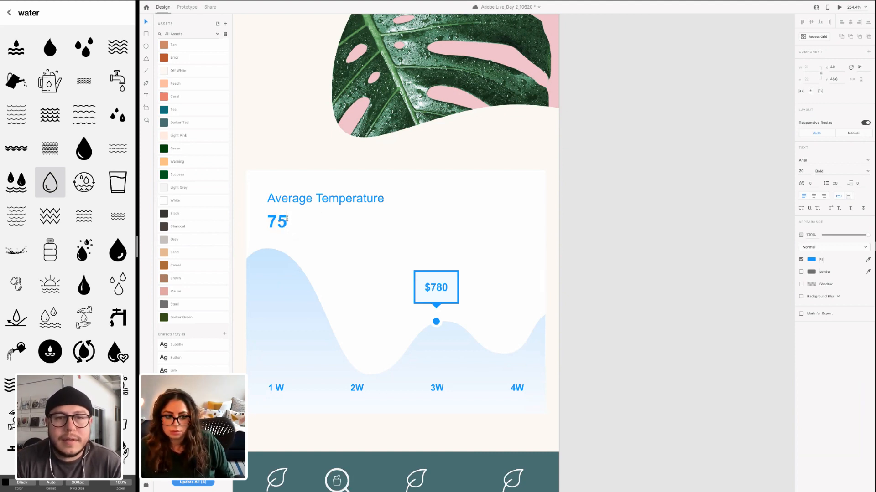
pyautogui.press('Escape')
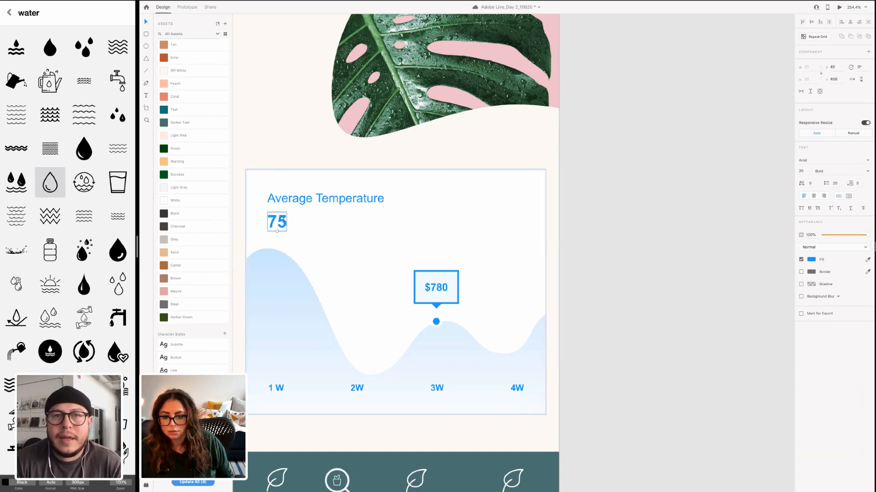
pyautogui.press('Escape')
pyautogui.write('F')
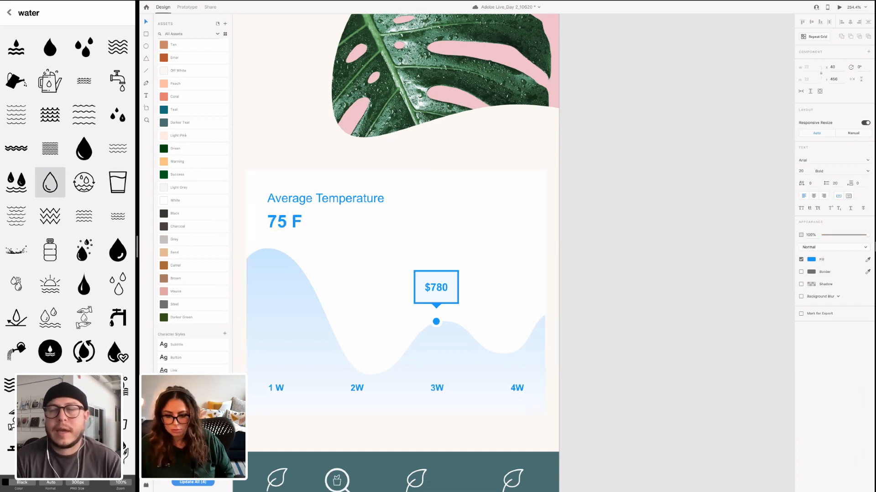
pyautogui.press('Escape')
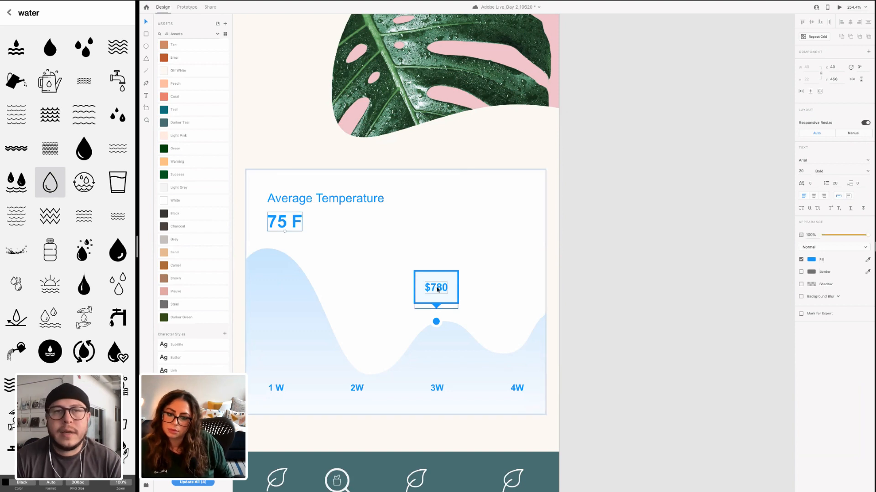
pyautogui.press('Escape')
# Replace the dollar amount in the chart's callout above 3W with "80F"
pyautogui.doubleClick(434, 287)
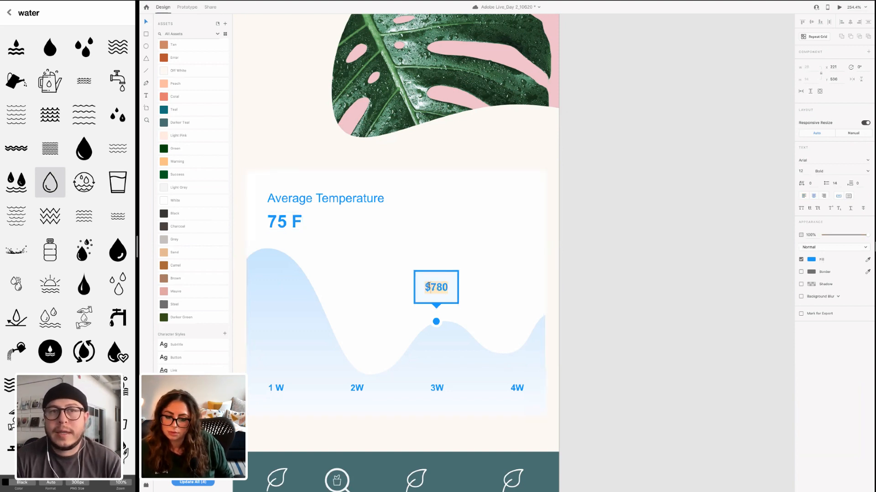
pyautogui.click(428, 286)
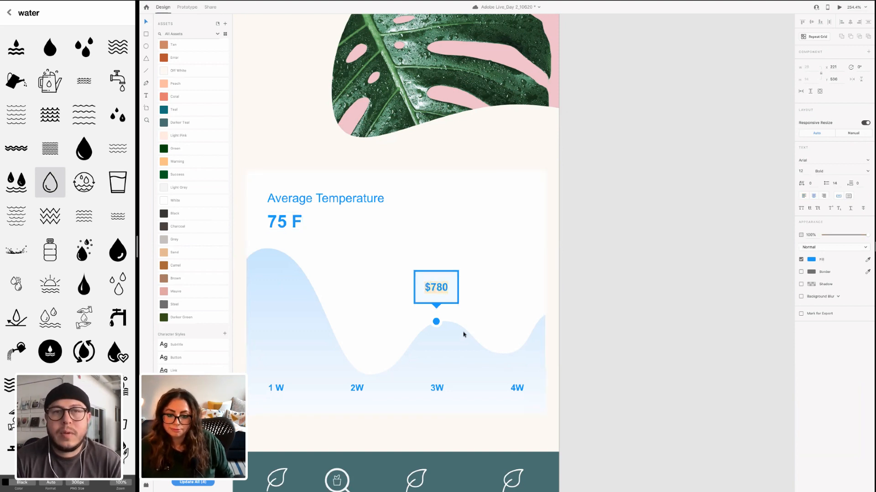
pyautogui.write('8')
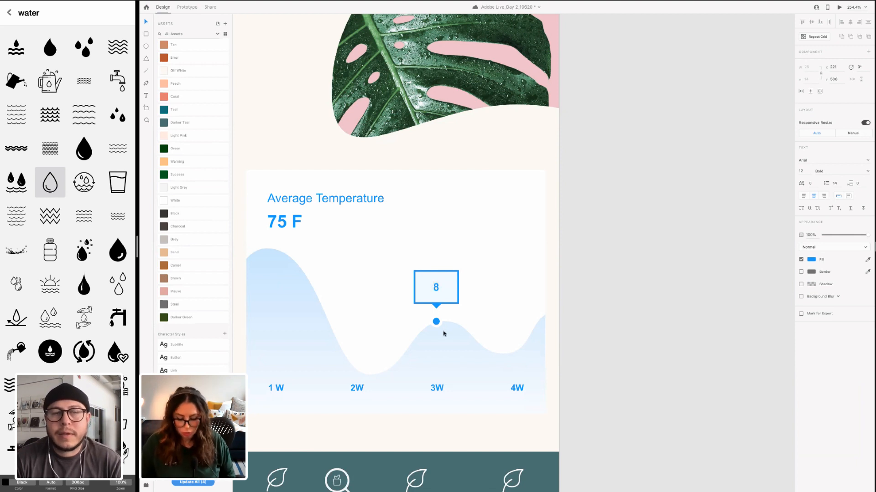
pyautogui.write('0F')
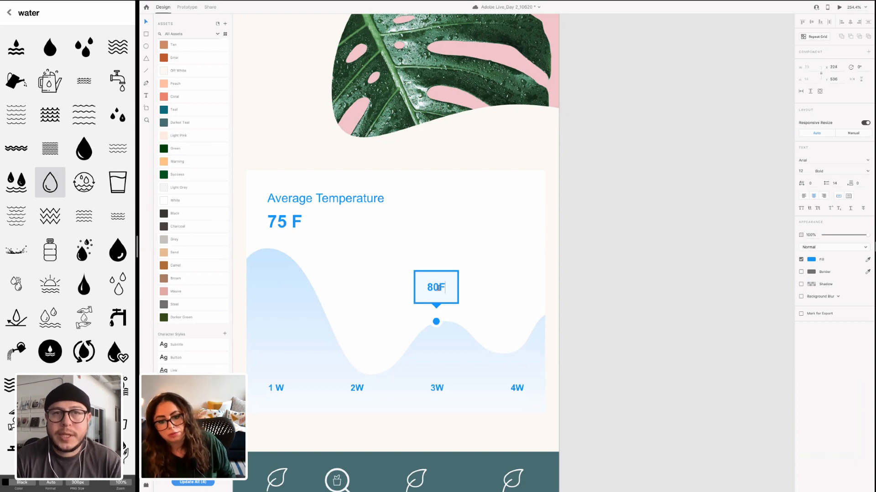
pyautogui.click(438, 287)
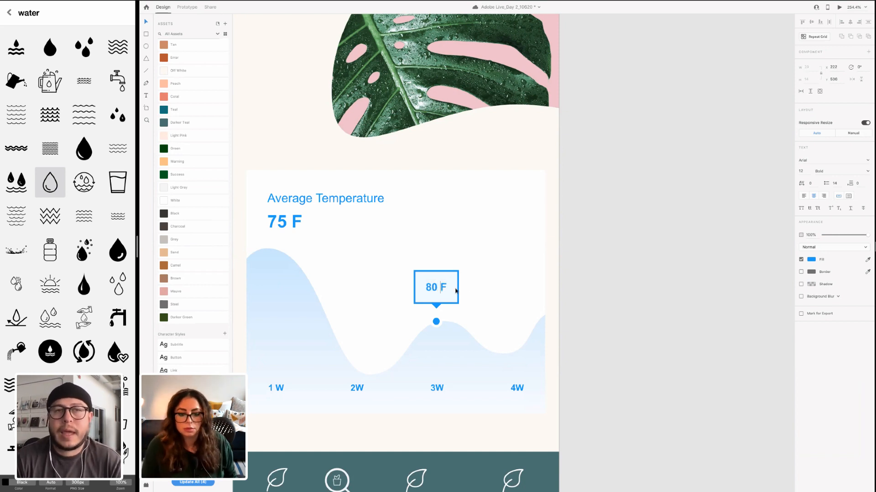
pyautogui.press('BackSpace')
pyautogui.press('Escape')
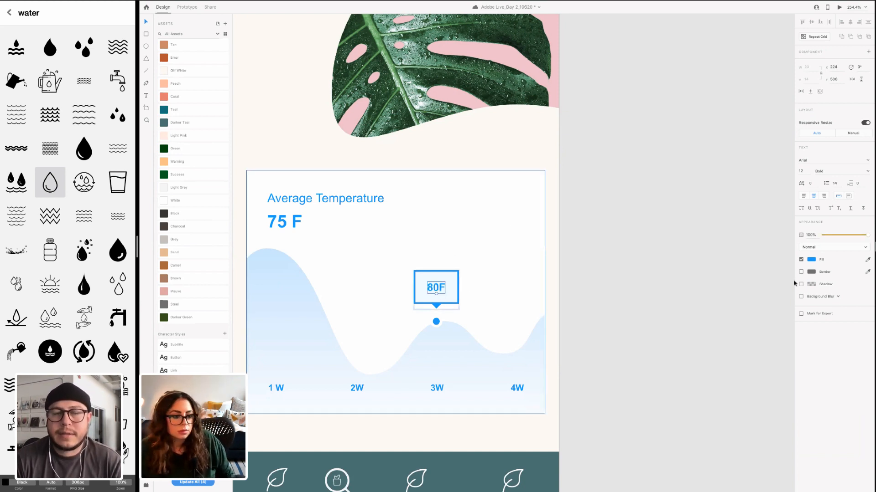
# Recolour the callout's "80F" text with the Mauve swatch
pyautogui.click(810, 260)
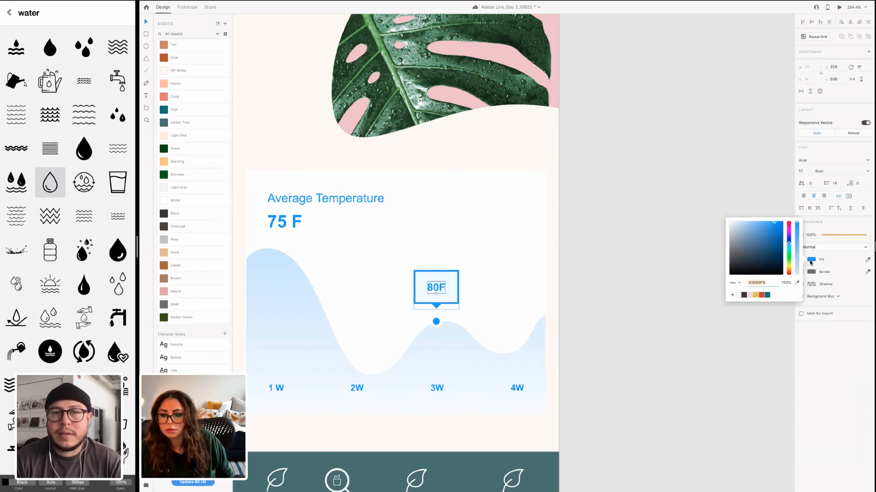
pyautogui.click(810, 262)
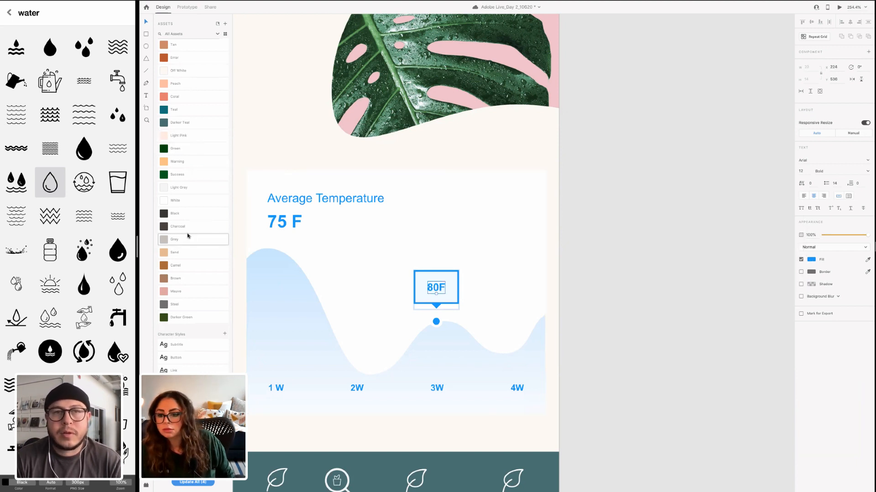
pyautogui.click(193, 292)
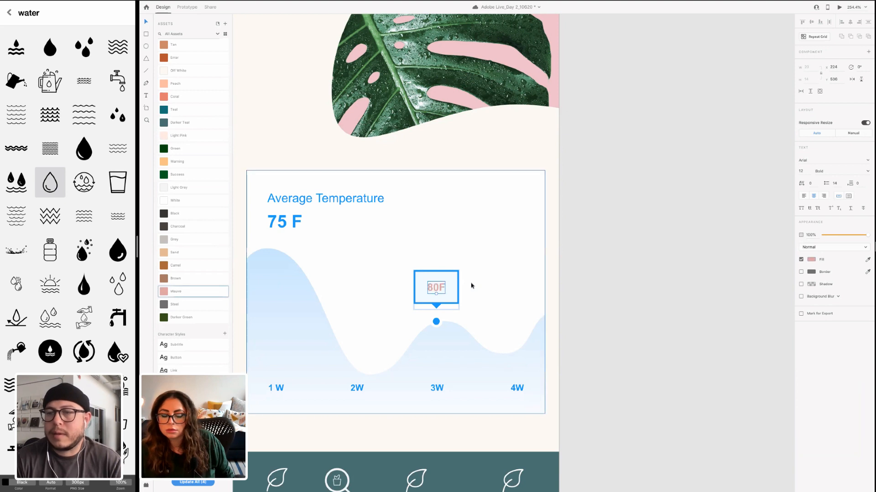
# Change the starting colour of the chart wave's linear gradient by sampling the Mauve swatch
pyautogui.click(420, 242)
pyautogui.click(193, 291)
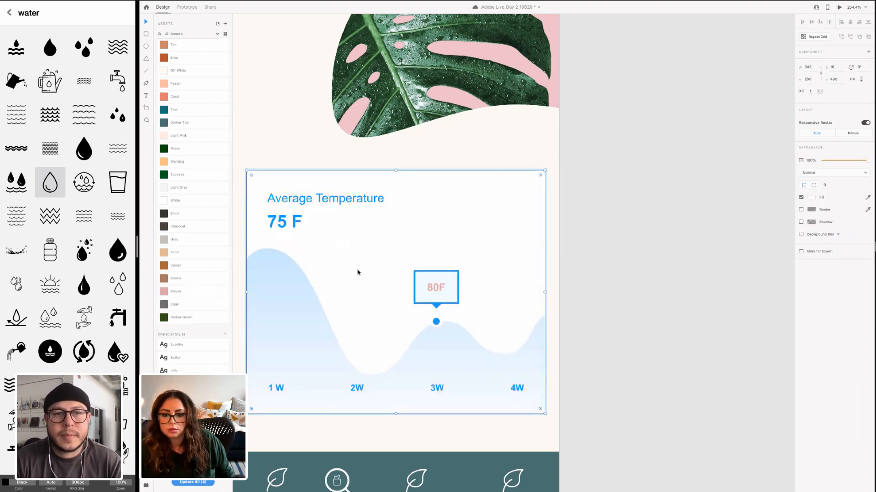
pyautogui.doubleClick(311, 333)
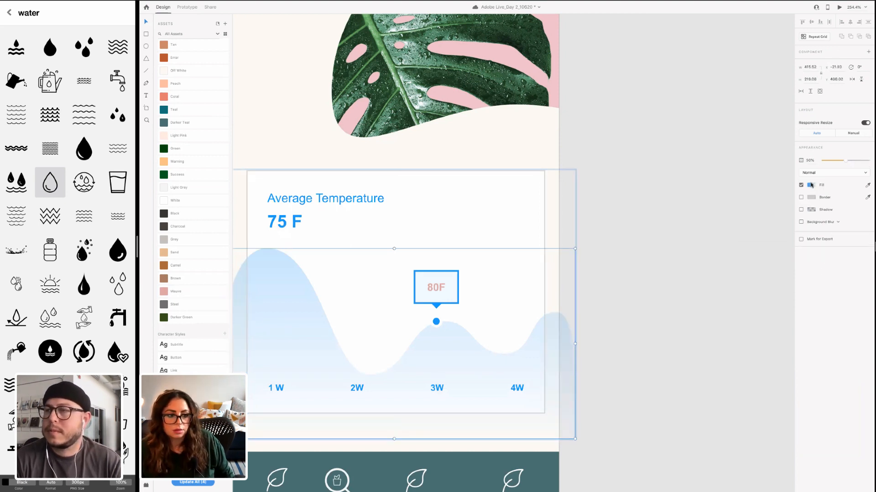
pyautogui.click(810, 185)
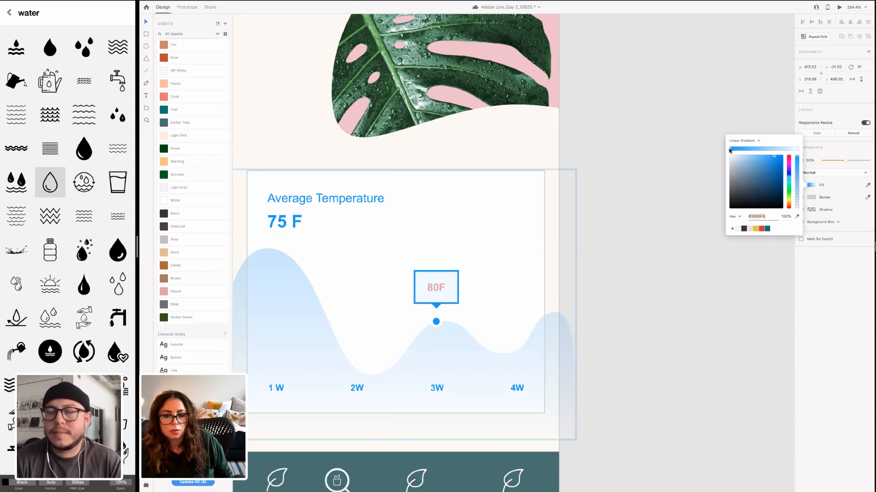
pyautogui.click(798, 217)
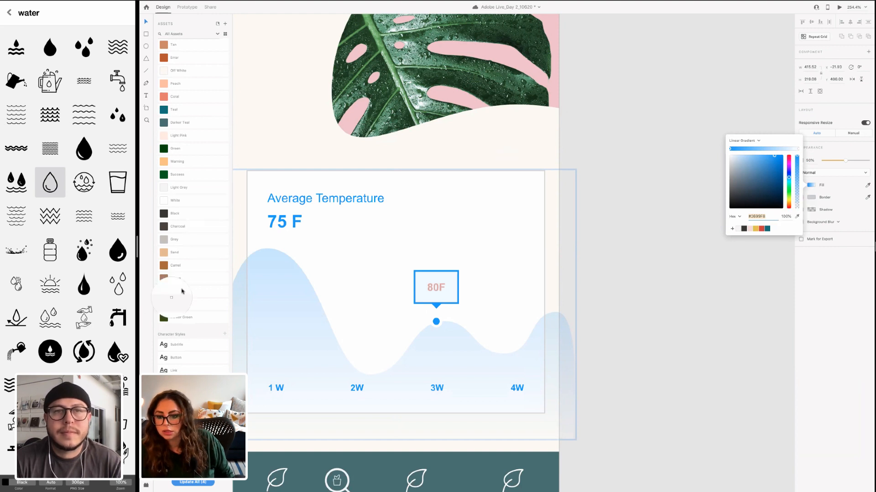
pyautogui.click(164, 291)
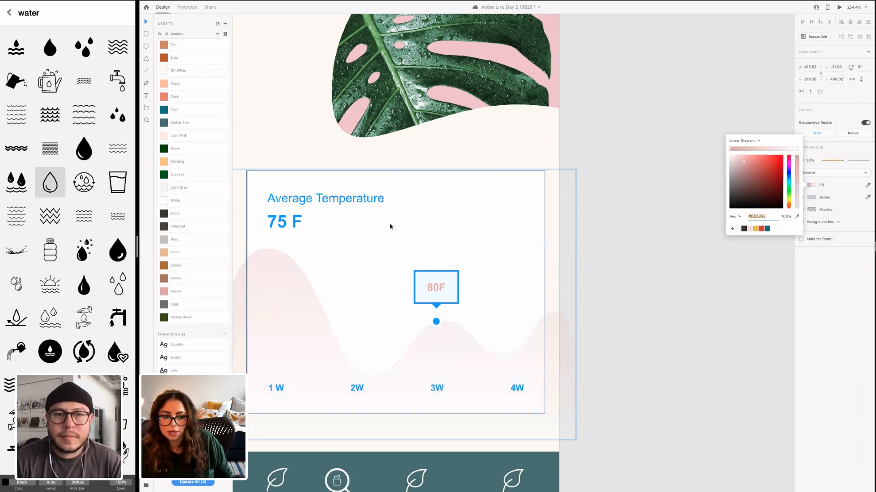
pyautogui.click(354, 281)
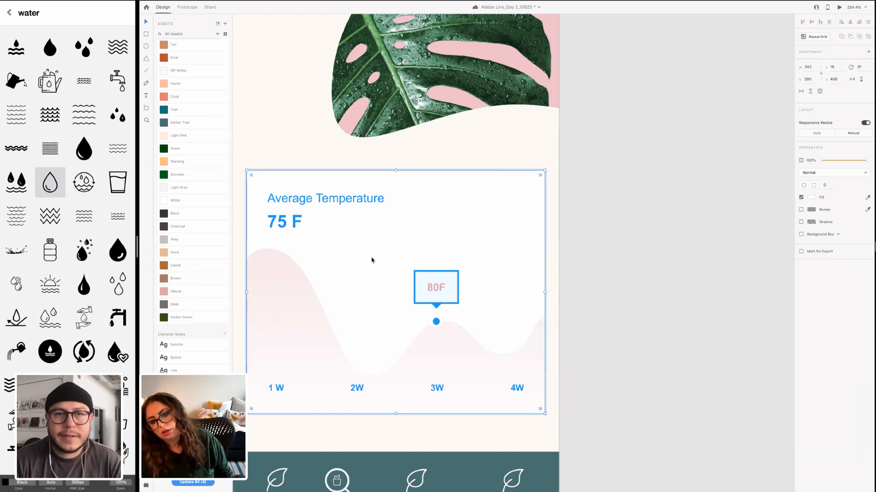
# Recolour the "Average Temperature" title and the "75 F" value with the Green swatch
pyautogui.doubleClick(288, 219)
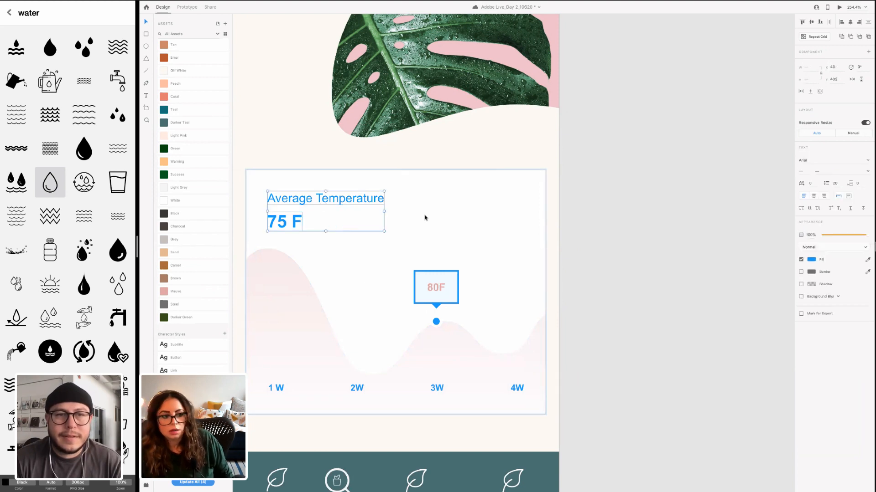
pyautogui.click(810, 259)
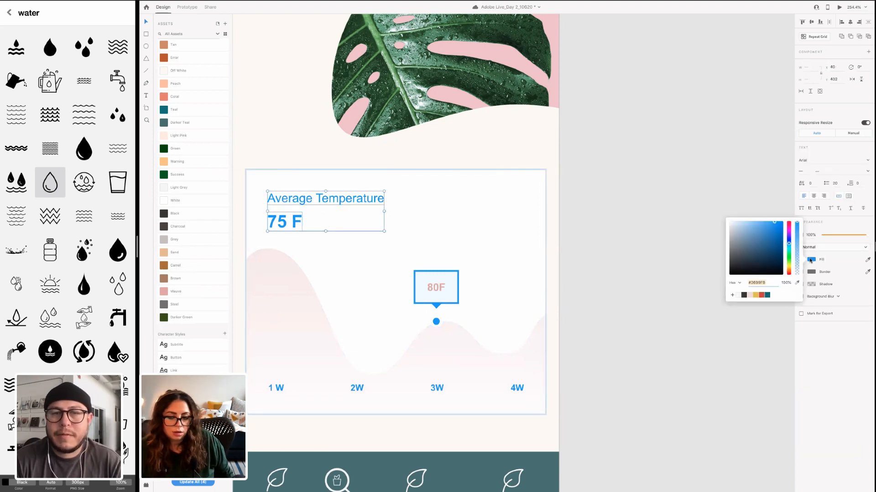
pyautogui.click(191, 213)
pyautogui.scroll(2, 184, 298)
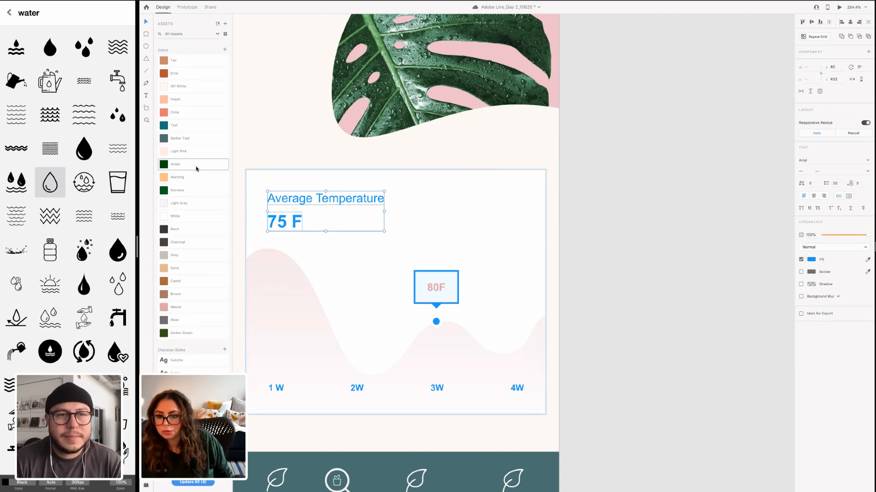
pyautogui.click(197, 167)
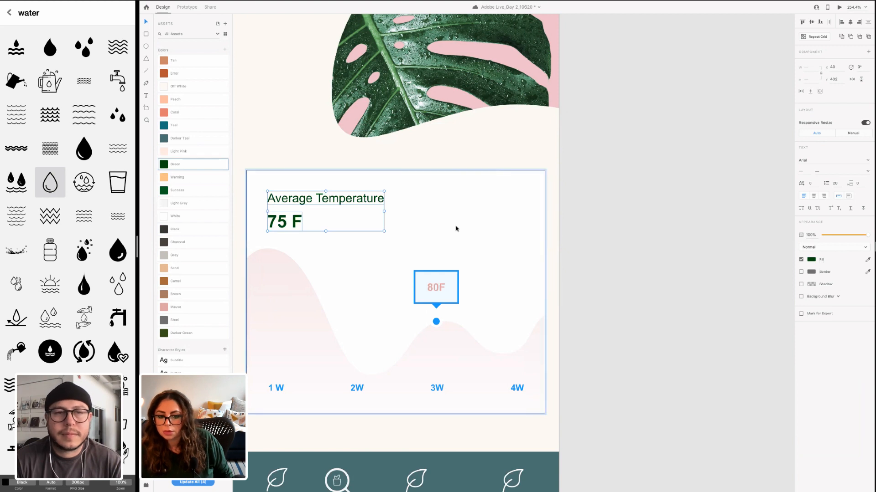
# Try to recolour the whole callout shape around 80F with the Mauve swatch, and undo it
pyautogui.click(335, 323)
pyautogui.doubleClick(427, 303)
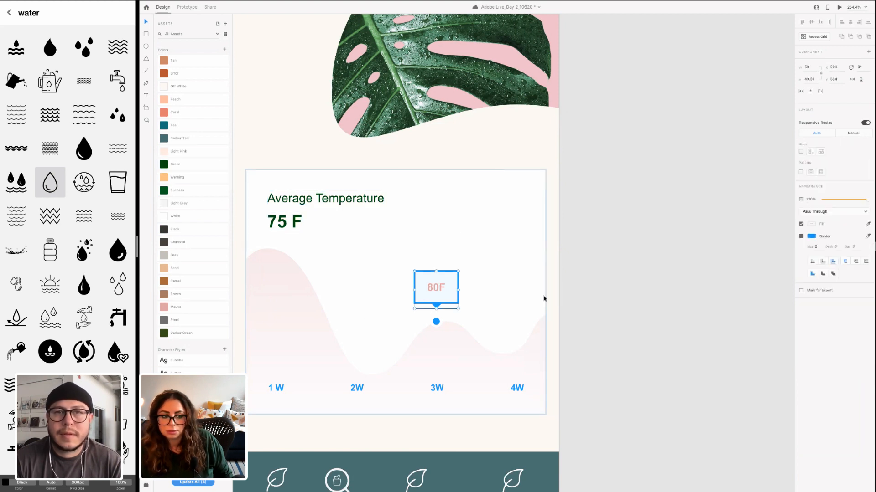
pyautogui.click(811, 236)
pyautogui.click(811, 236)
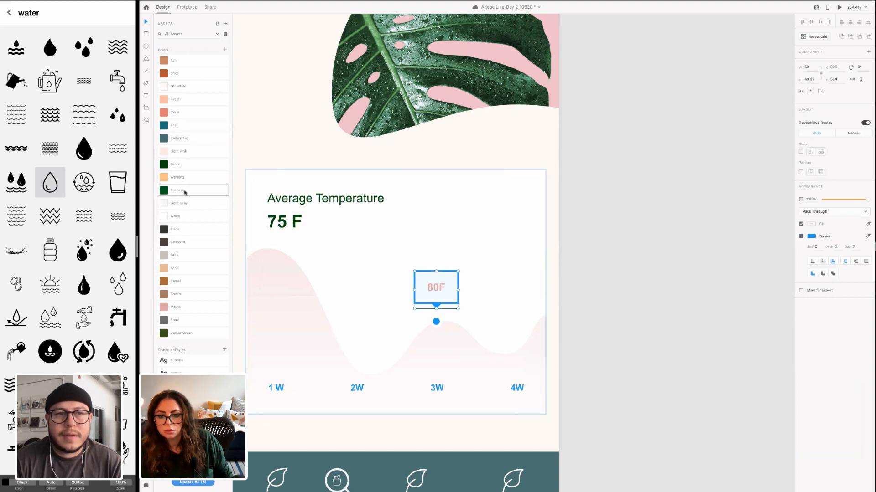
pyautogui.click(176, 311)
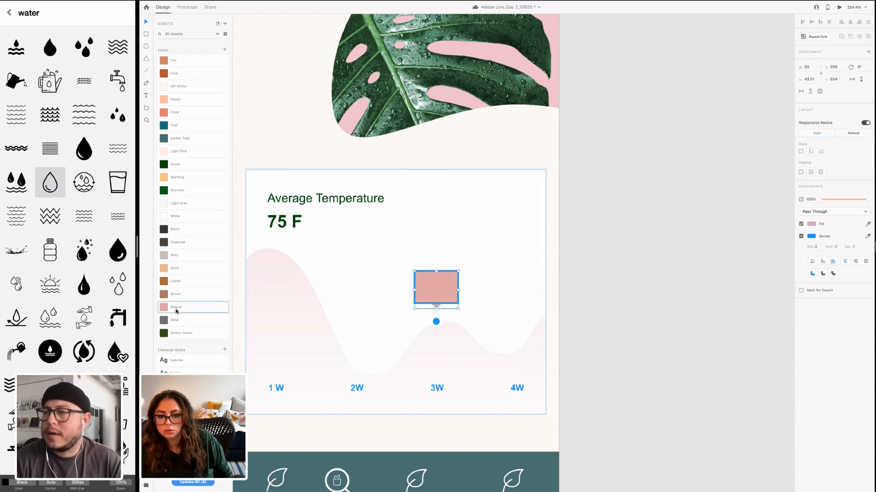
pyautogui.hotkey('ctrl', 'z')
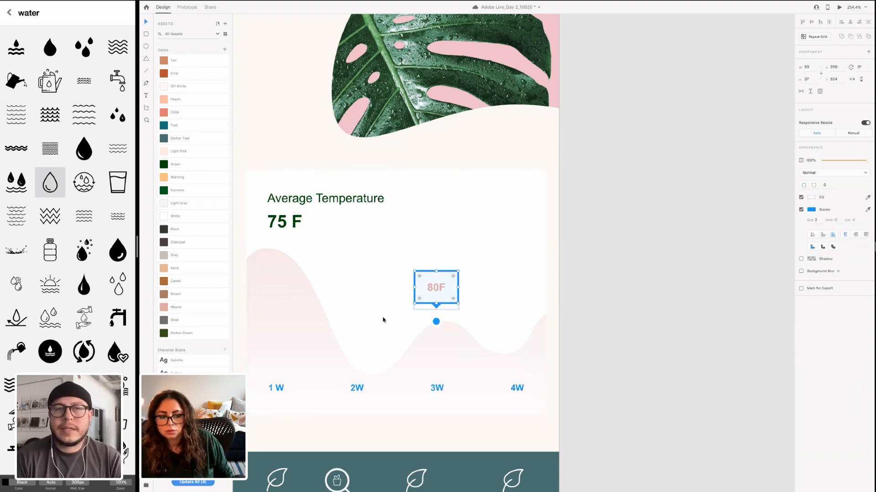
# Recolour the small pointer under the 80F callout with the Mauve swatch
pyautogui.click(433, 311)
pyautogui.doubleClick(436, 309)
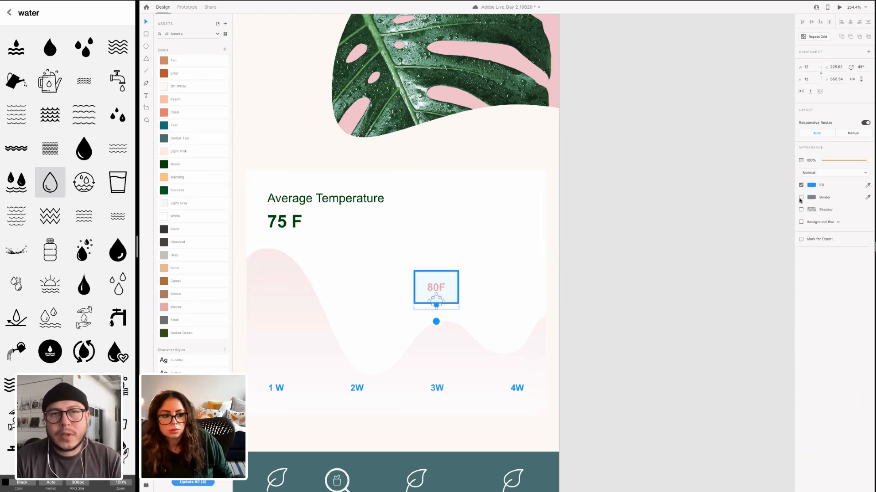
pyautogui.click(175, 307)
# Try to fill the 80F callout's rectangle with a colour sampled from the Mauve swatch
pyautogui.click(453, 301)
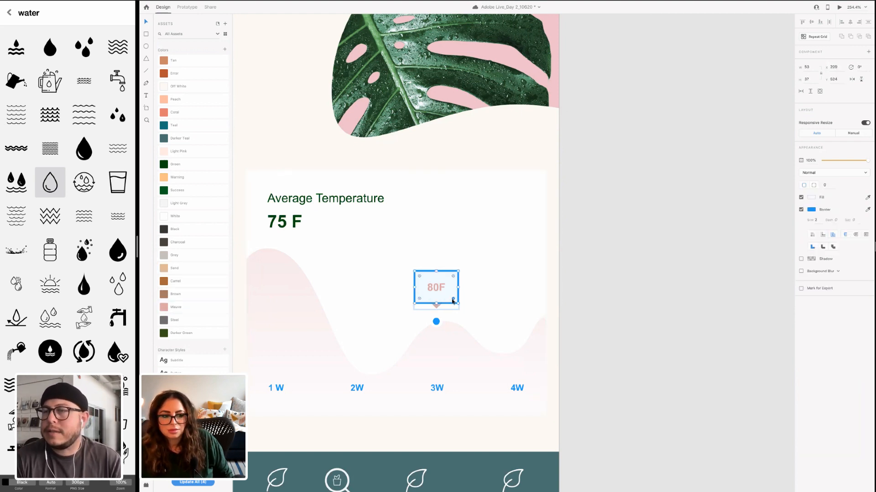
pyautogui.click(810, 198)
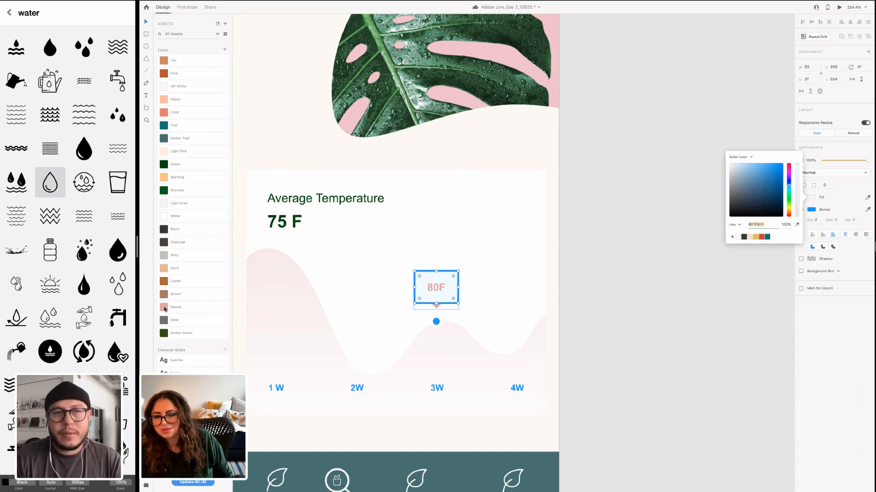
pyautogui.click(796, 227)
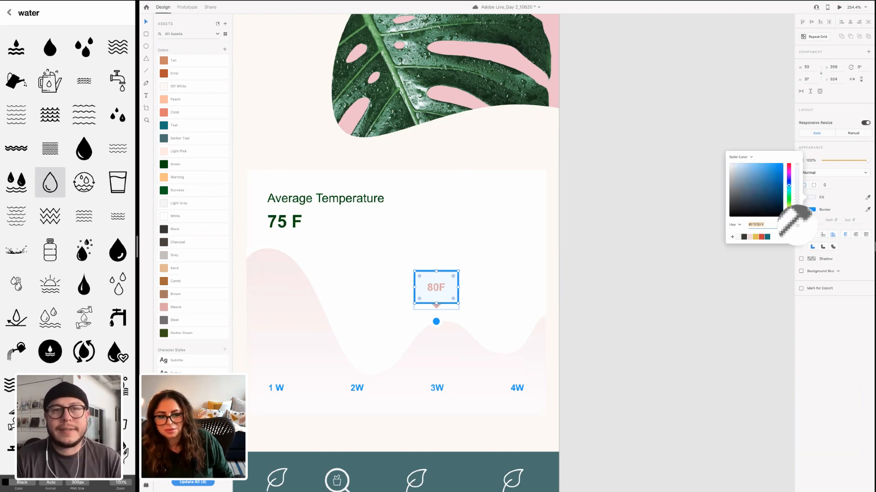
pyautogui.click(164, 306)
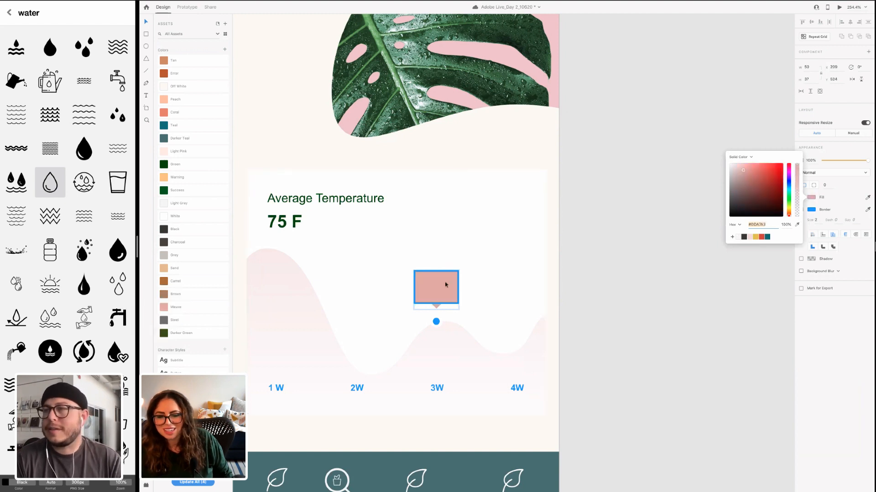
pyautogui.press('Escape')
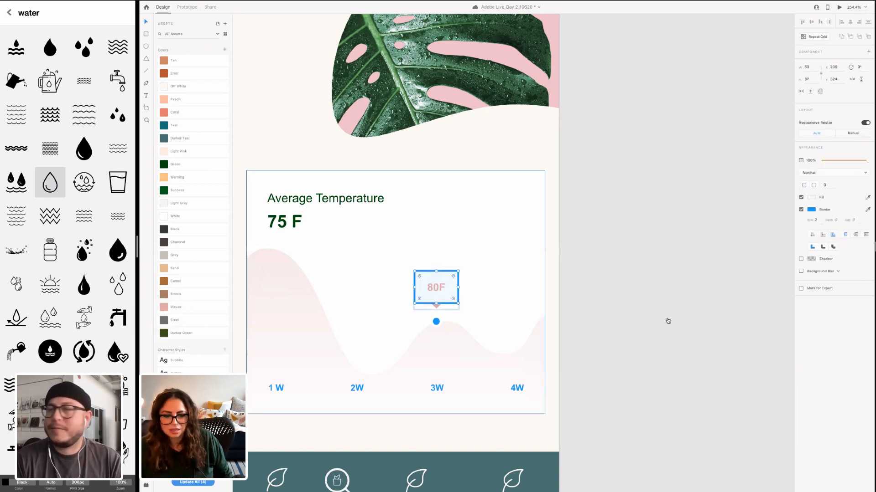
pyautogui.click(810, 198)
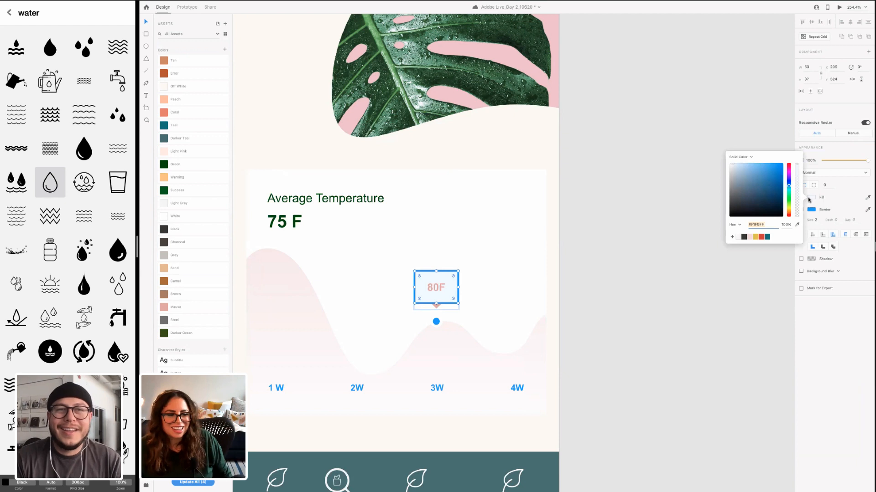
pyautogui.press('Escape')
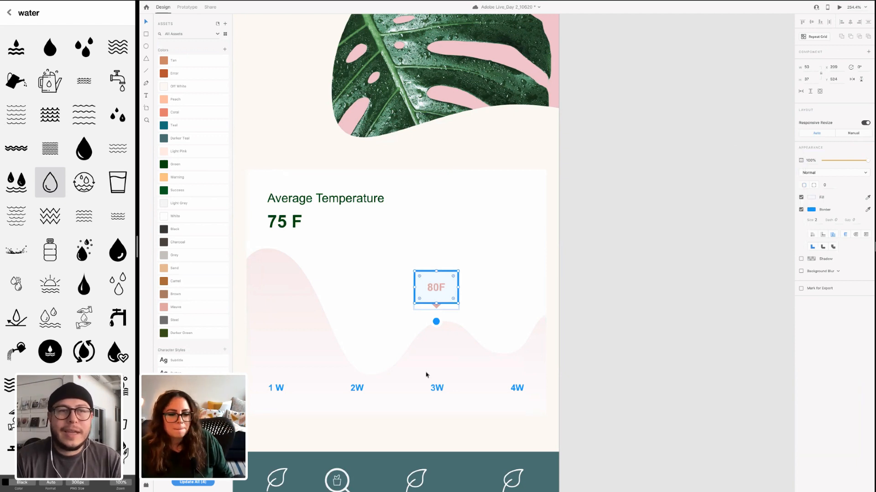
# Change the border colour of the 80F callout's rectangle by sampling the Mauve swatch
pyautogui.click(477, 301)
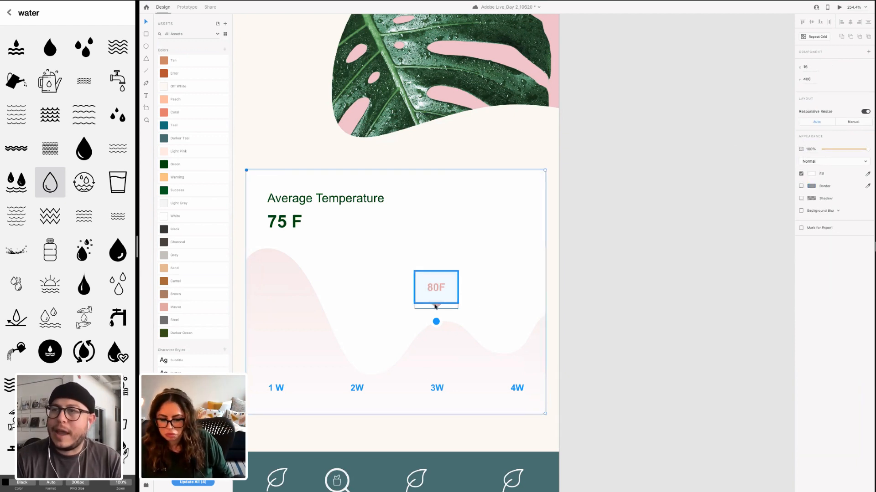
pyautogui.doubleClick(424, 304)
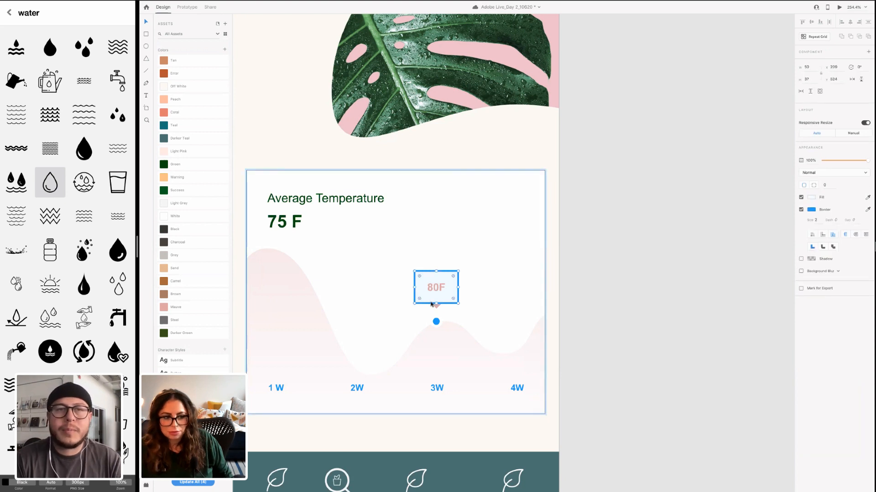
pyautogui.click(811, 210)
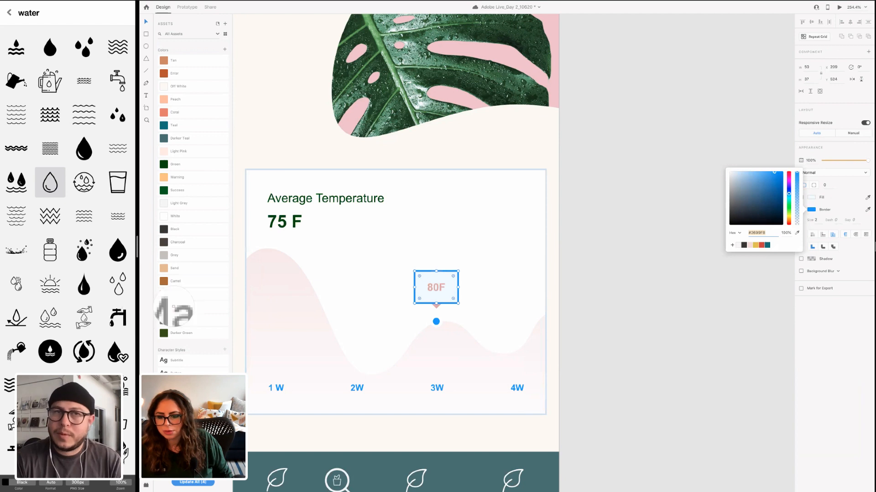
pyautogui.click(167, 307)
pyautogui.click(612, 299)
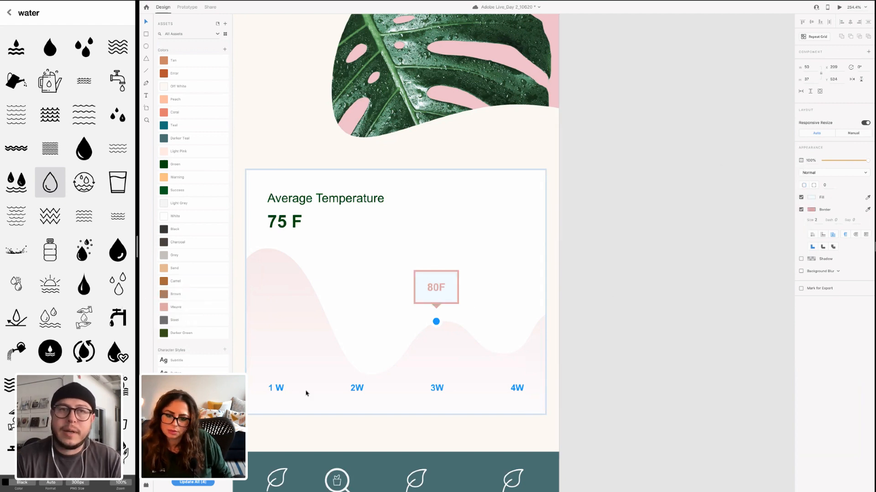
# Try Mauve on the chart's 4W axis label, then recolour the label with the Green swatch
pyautogui.click(431, 392)
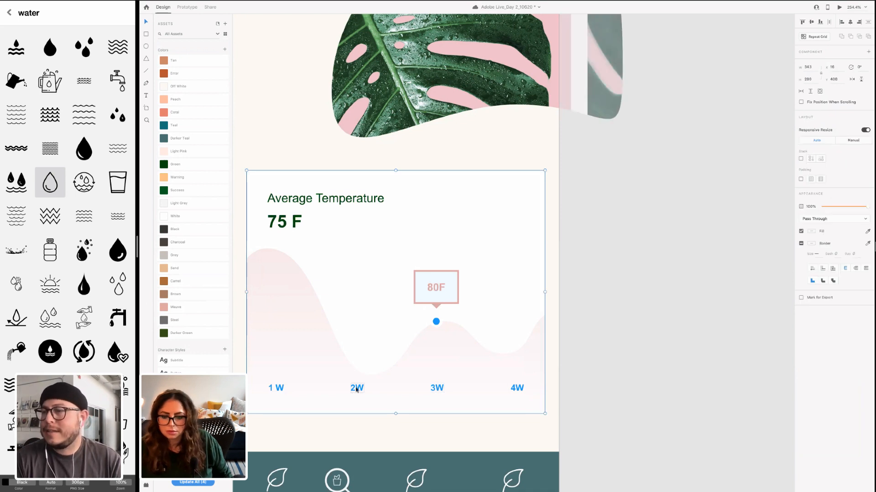
pyautogui.doubleClick(518, 388)
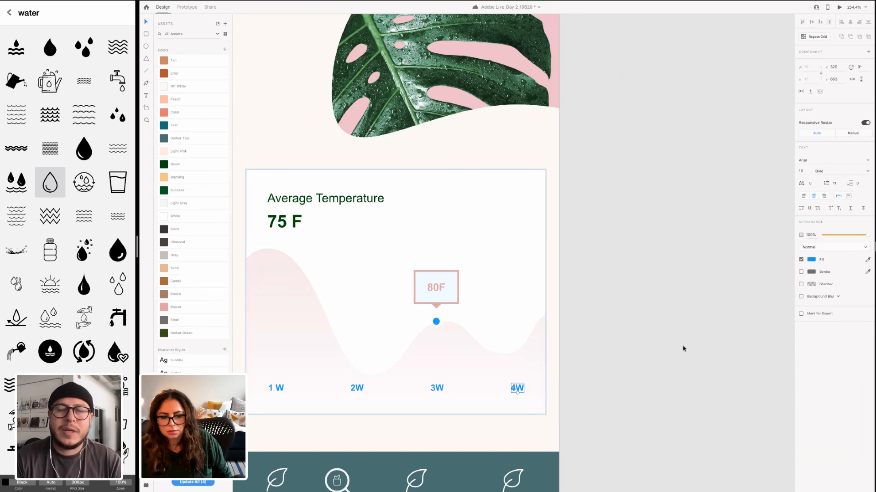
pyautogui.click(178, 311)
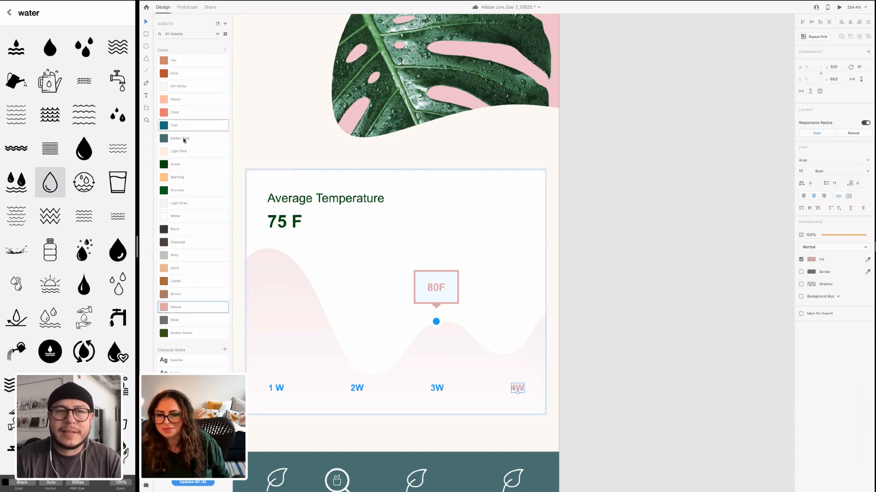
pyautogui.click(173, 165)
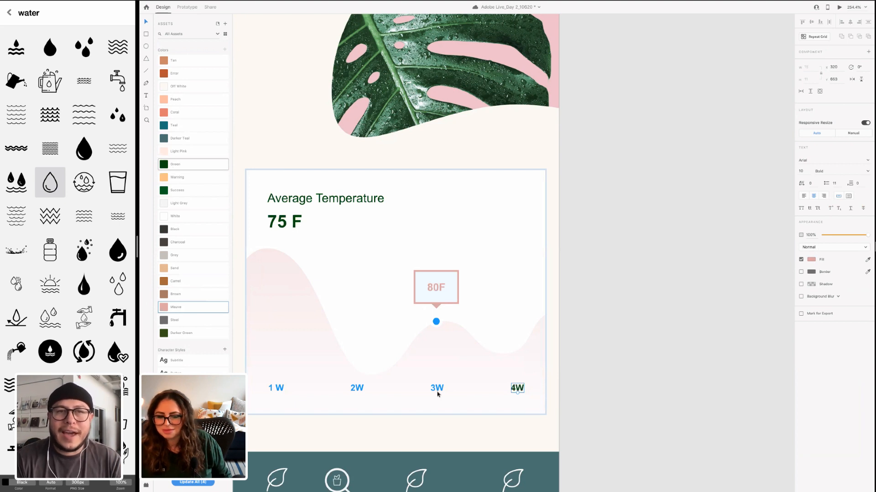
# Recolour the chart's 1 W, 2W and 3W axis labels and the data-point dot with the Green swatch
pyautogui.click(436, 388)
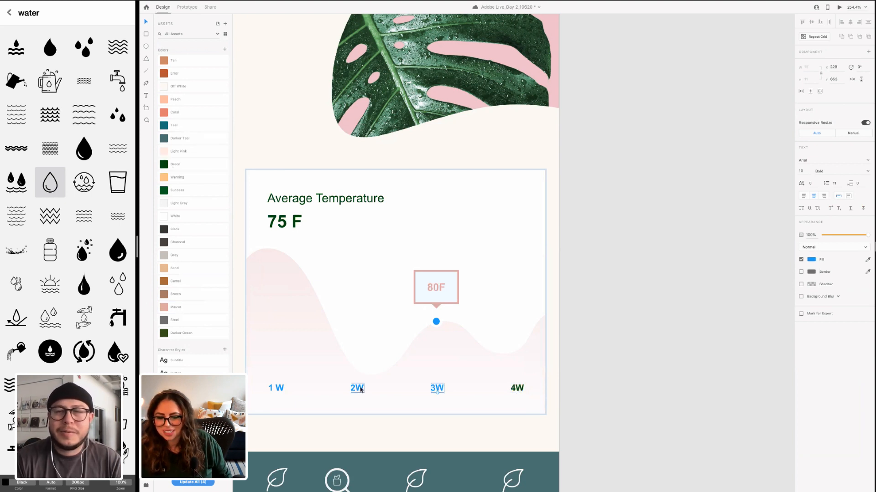
pyautogui.keyDown('shift'); pyautogui.click(277, 389); pyautogui.keyUp('shift')
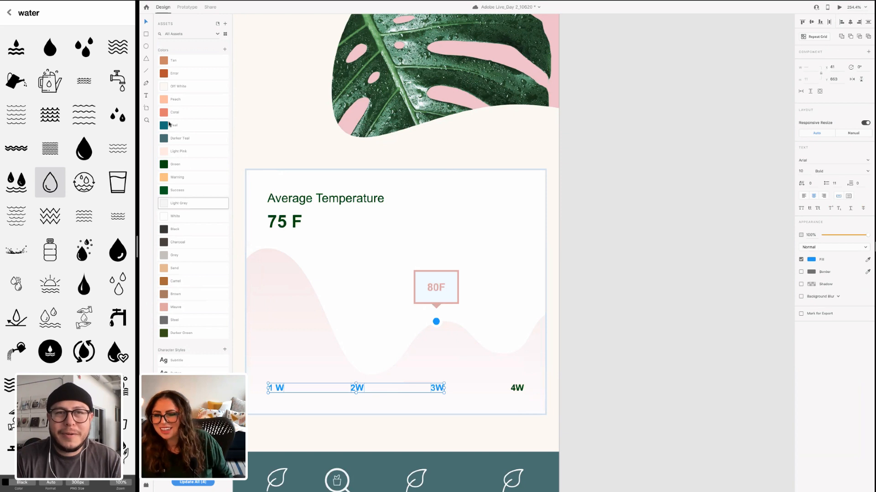
pyautogui.click(165, 165)
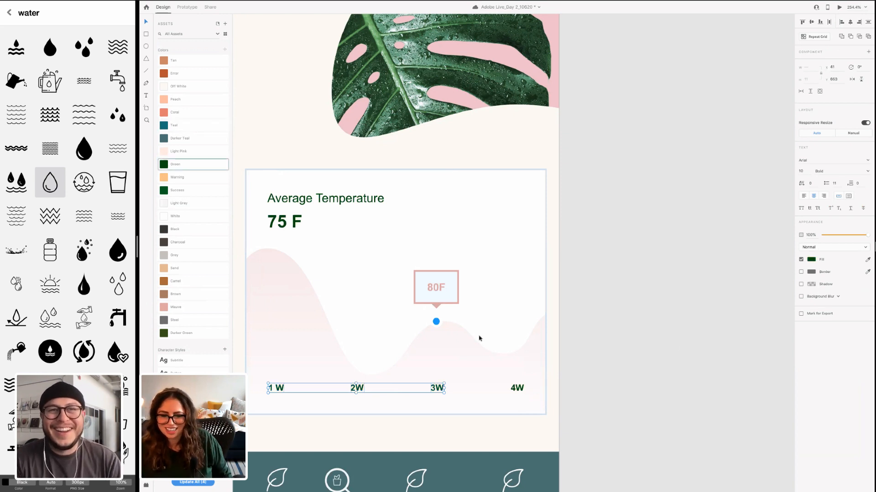
pyautogui.click(436, 322)
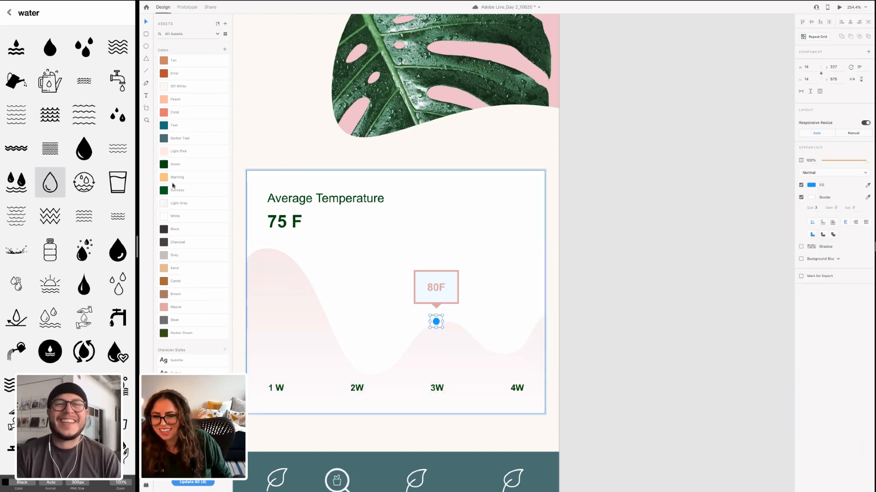
pyautogui.click(161, 168)
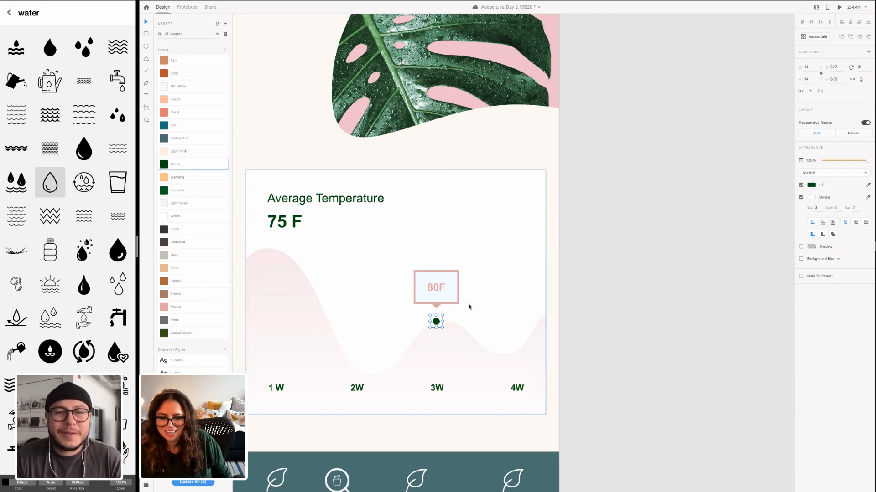
pyautogui.press('Escape')
# Change the fill of the 80F callout's rectangle to a light pink
pyautogui.click(451, 299)
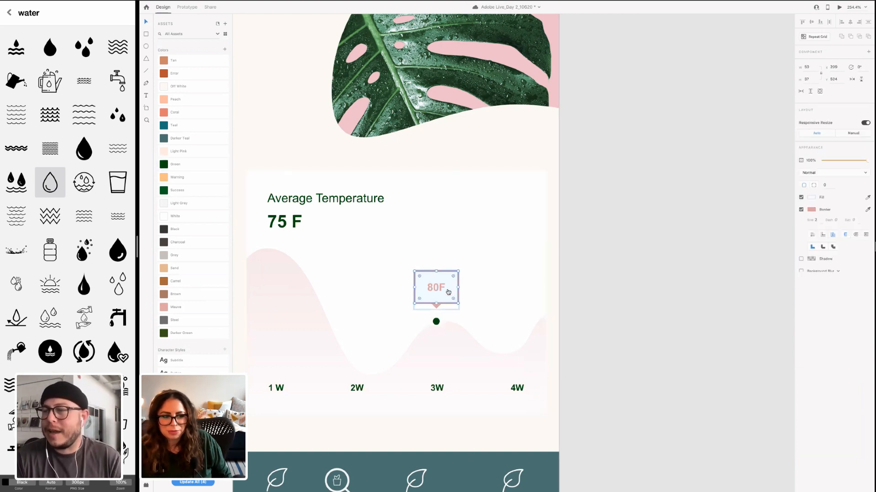
pyautogui.click(812, 199)
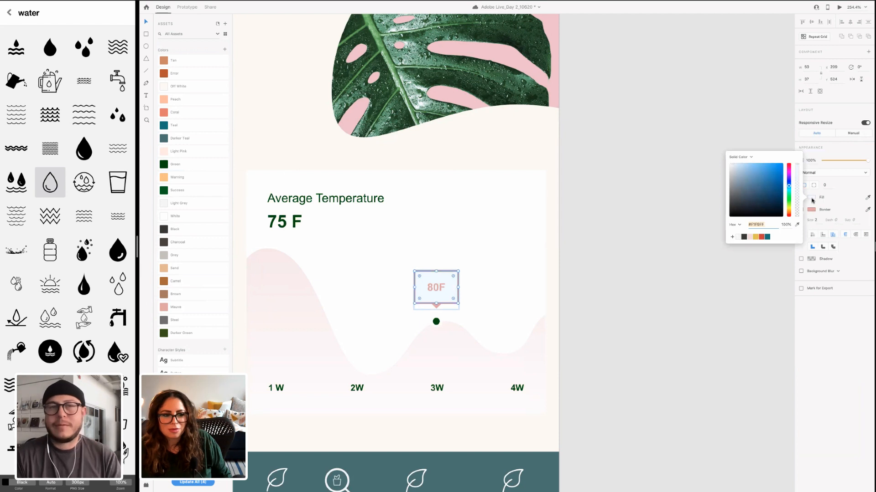
pyautogui.click(750, 237)
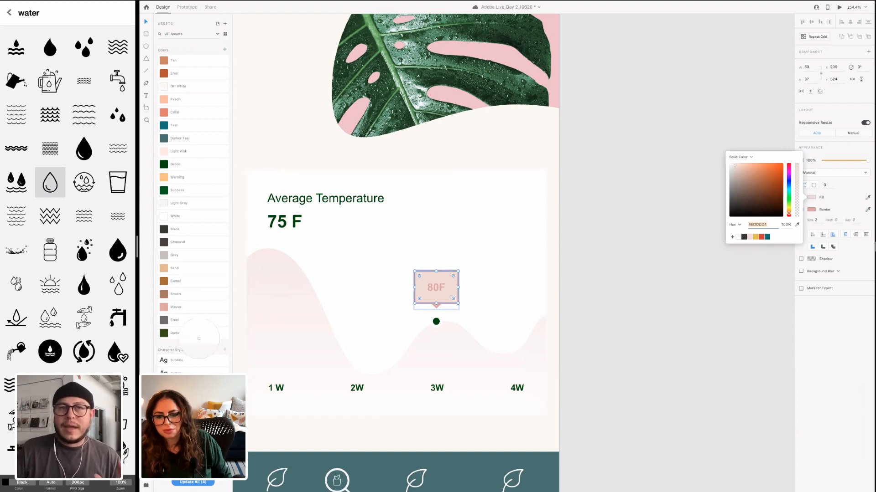
pyautogui.click(619, 304)
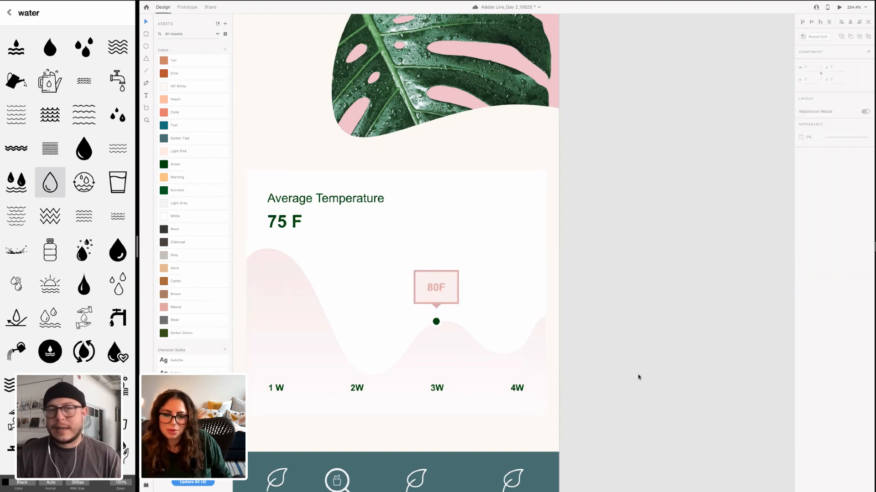
# Round the corners of the average temperature card's white background, trying radii of 4 and 5 before setting 12
pyautogui.click(524, 225)
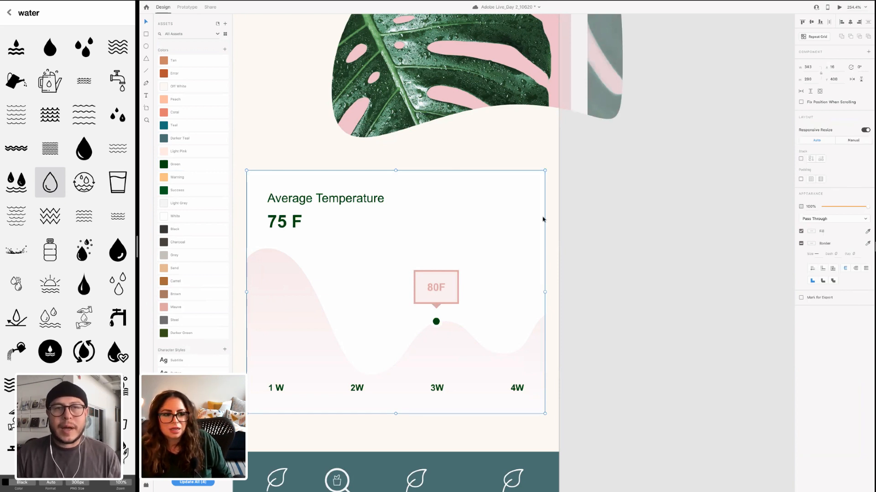
pyautogui.doubleClick(507, 194)
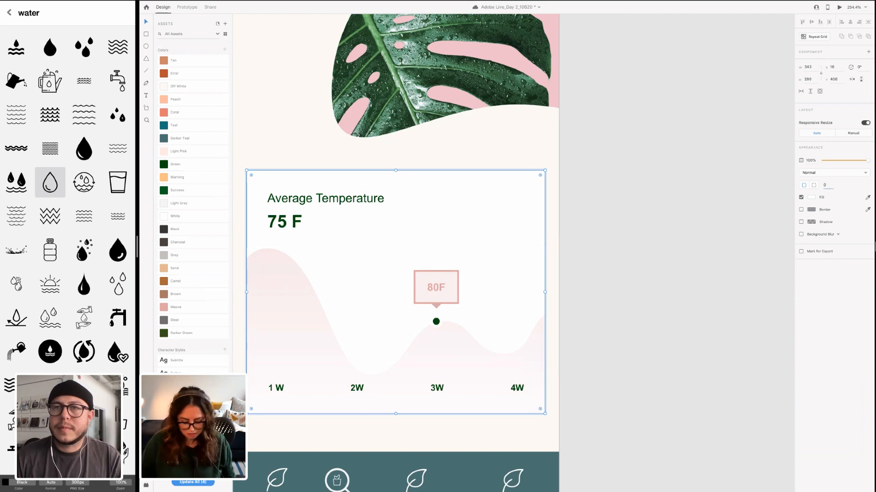
pyautogui.write('4')
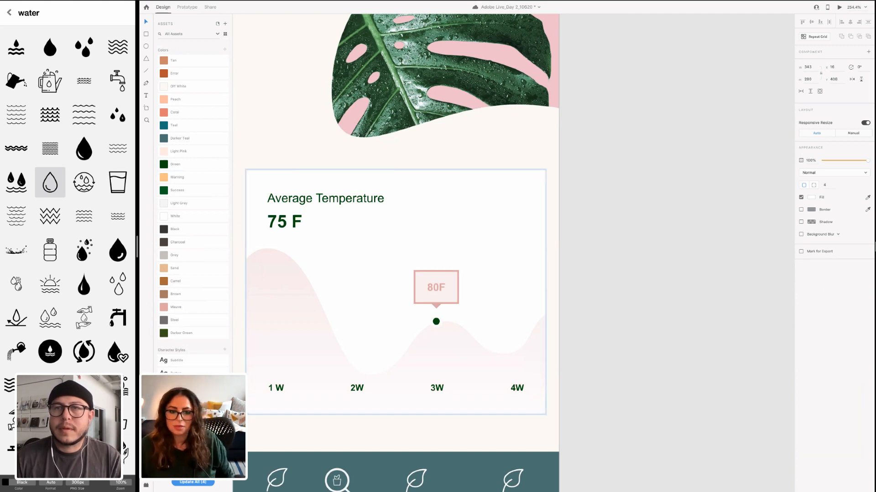
pyautogui.click(827, 185)
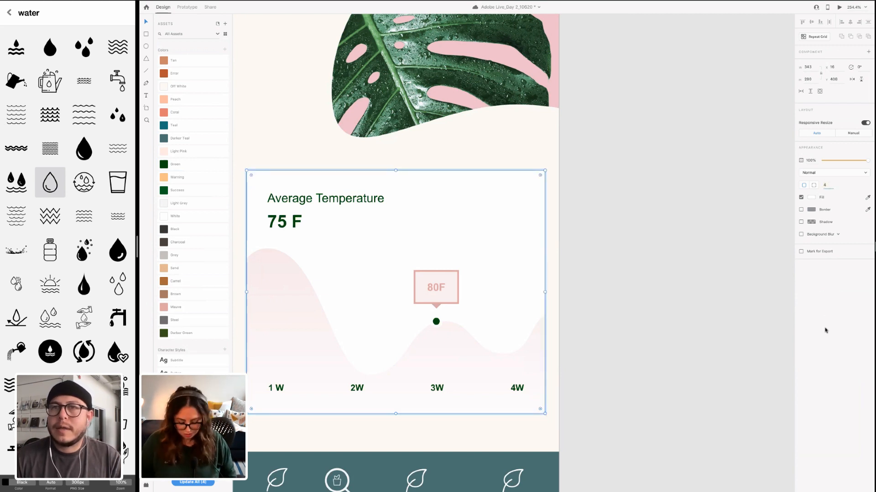
pyautogui.write('5')
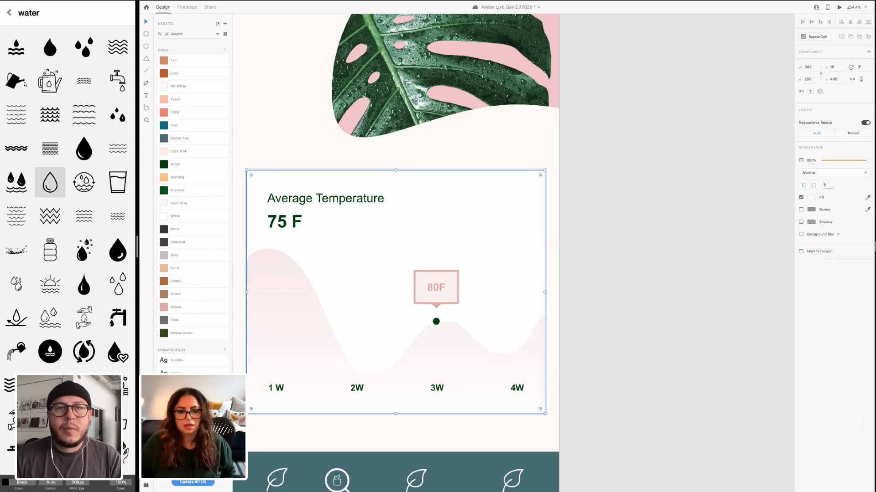
pyautogui.press('Return')
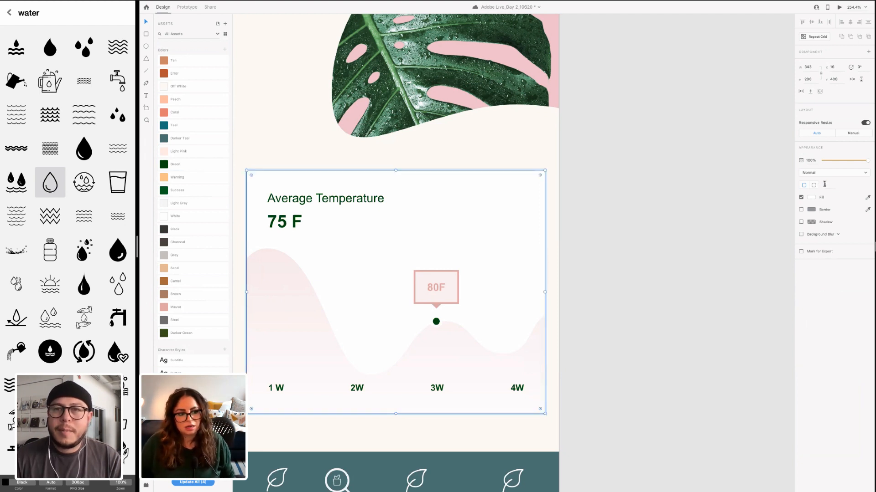
pyautogui.write('12')
pyautogui.press('Return')
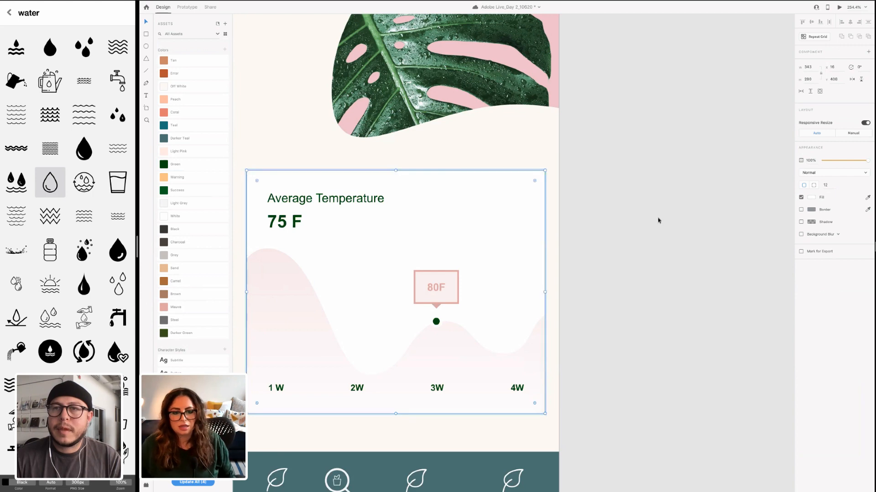
pyautogui.click(671, 236)
# Shift the average temperature card partly past the artboard's left edge and place a copy beside it with a 16 px gap
pyautogui.scroll(-2, 624, 356)
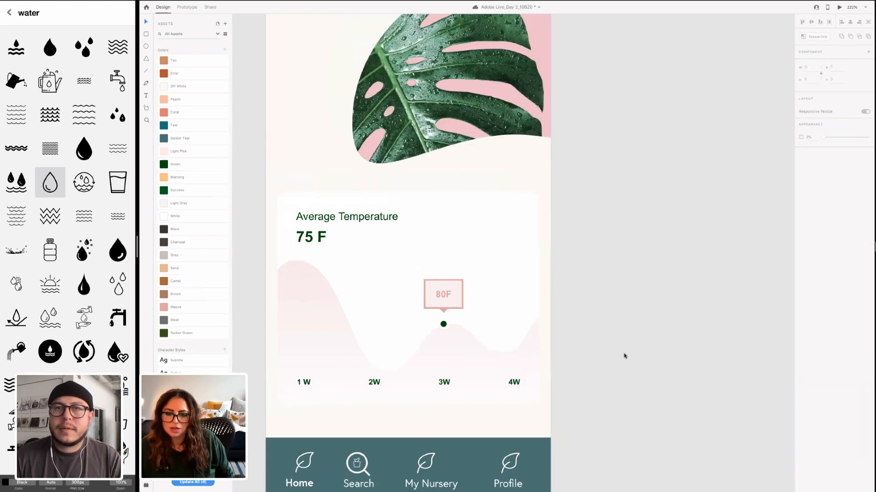
pyautogui.scroll(1, 624, 356)
pyautogui.scroll(3, 547, 392)
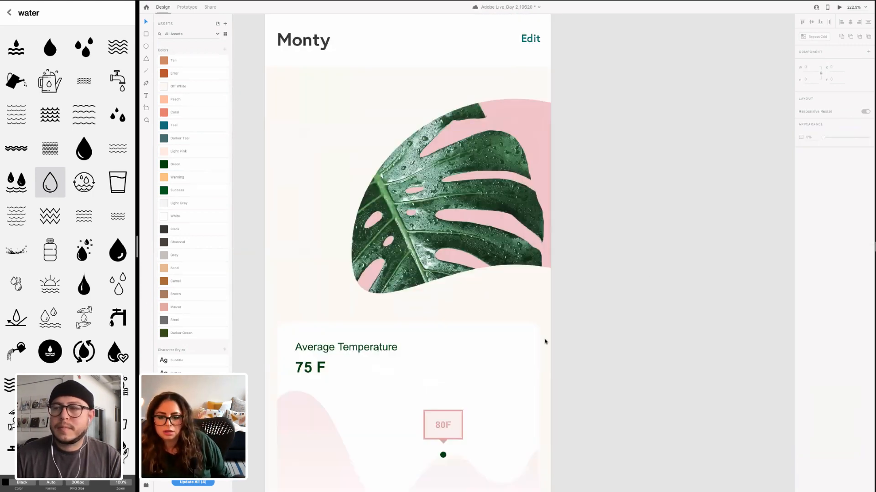
pyautogui.scroll(-3, 510, 447)
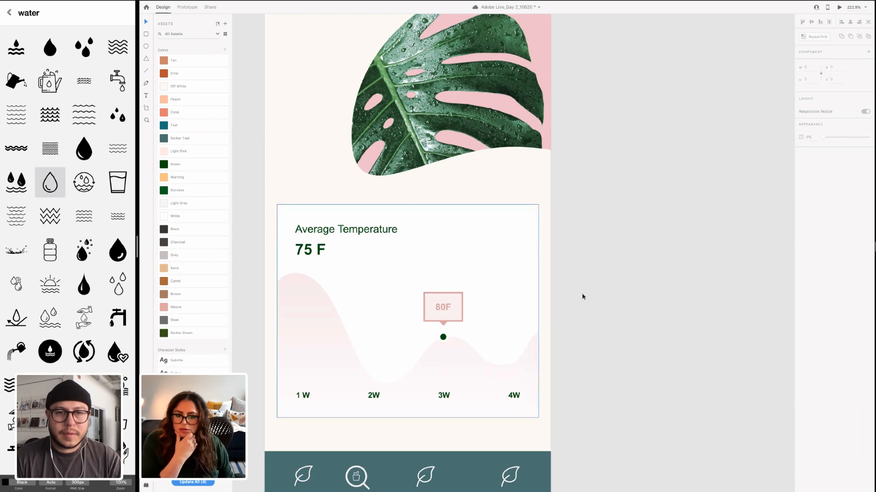
pyautogui.scroll(4, 627, 394)
pyautogui.scroll(-2, 374, 318)
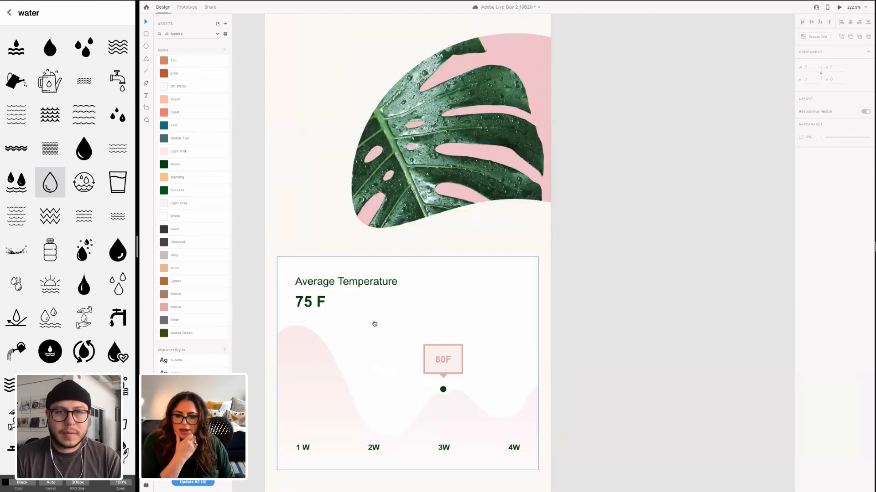
pyautogui.moveTo(374, 319); pyautogui.dragTo(389, 322)
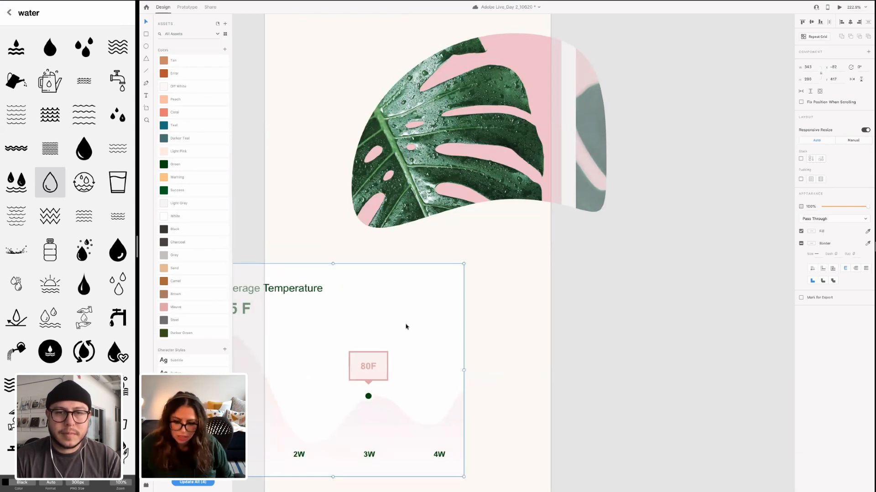
pyautogui.moveTo(678, 292)
pyautogui.mouseDown()
pyautogui.moveTo(688, 321)
pyautogui.moveTo(689, 305)
pyautogui.moveTo(675, 307)
pyautogui.mouseUp()
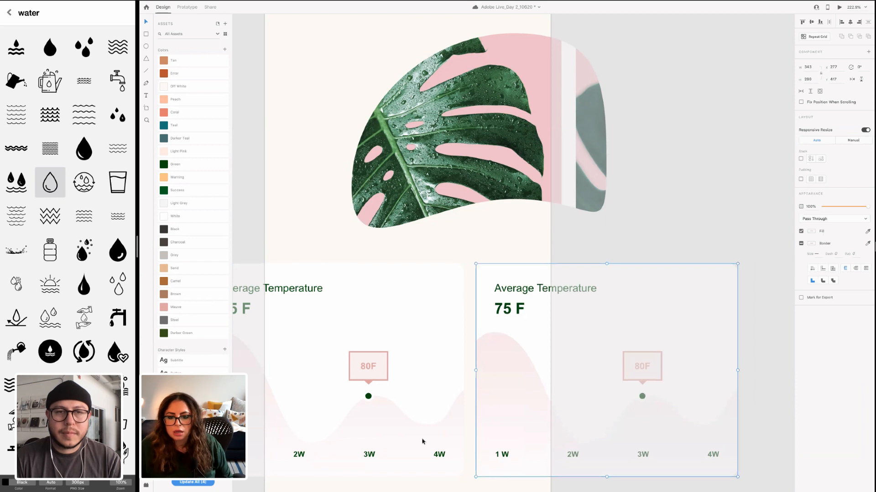
pyautogui.press('Escape')
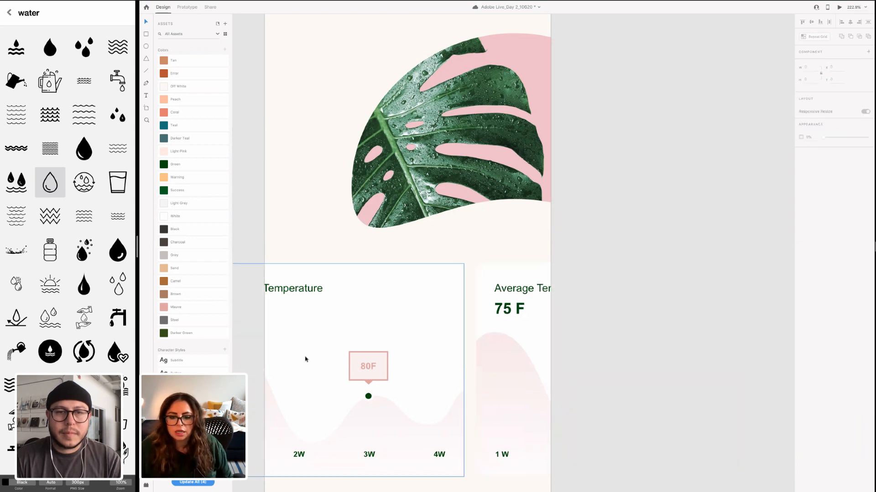
# Review the Monty screen with its side-by-side cards, and compare it with the My Nursery and welcome screens
pyautogui.scroll(-3, 412, 342)
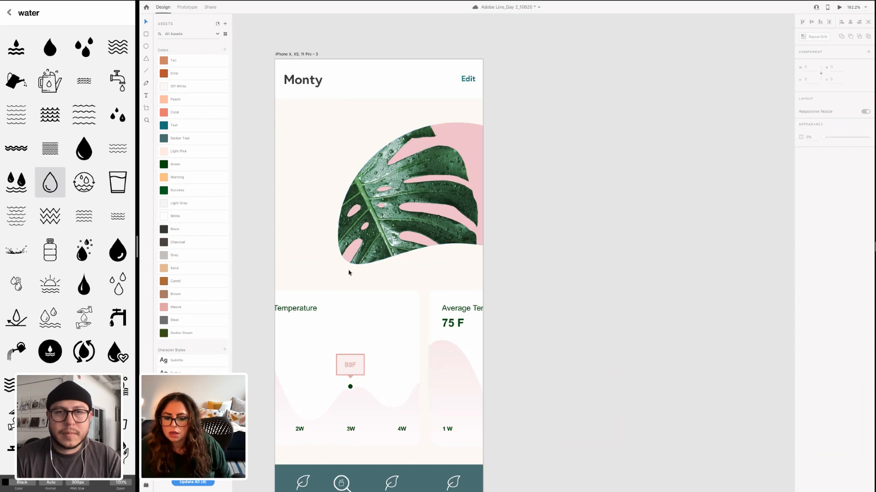
pyautogui.scroll(-2, 356, 391)
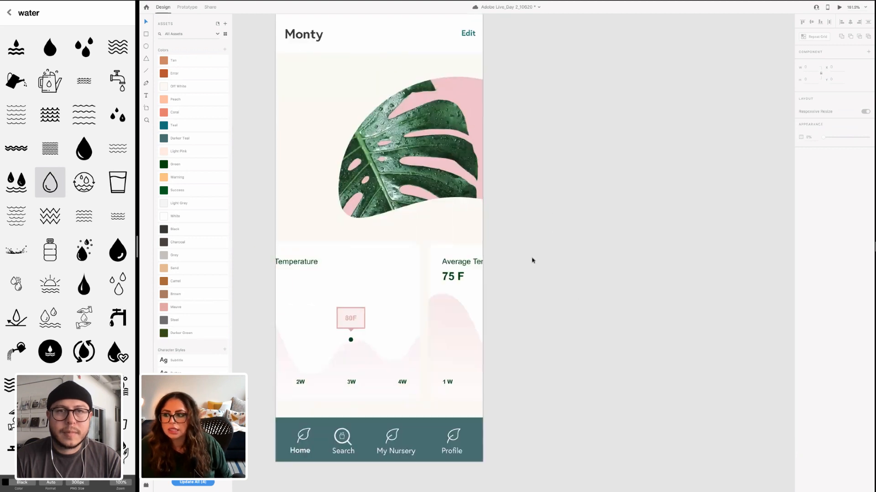
pyautogui.scroll(-2, 536, 283)
pyautogui.hscroll(-1, 541, 303)
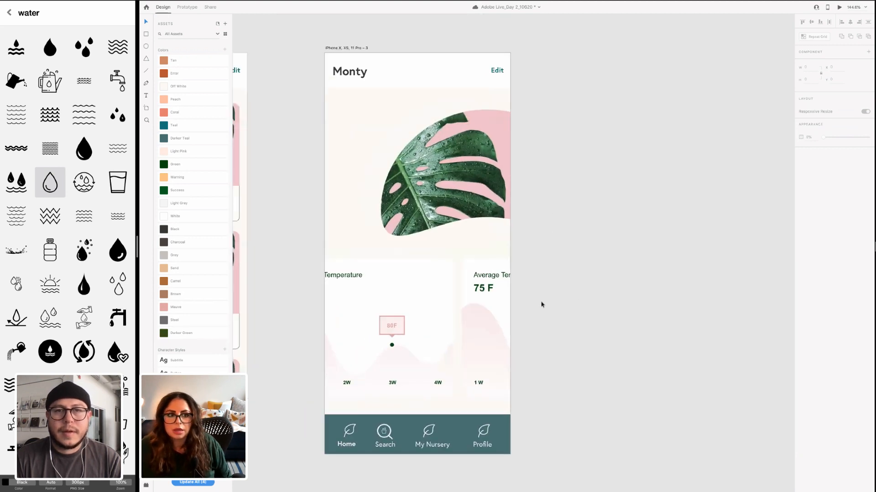
pyautogui.scroll(-5, 571, 313)
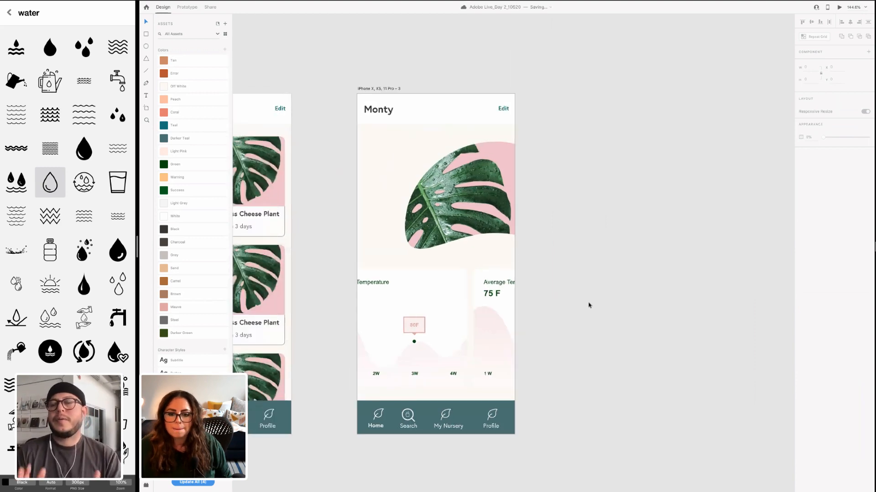
pyautogui.hscroll(-5, 384, 195)
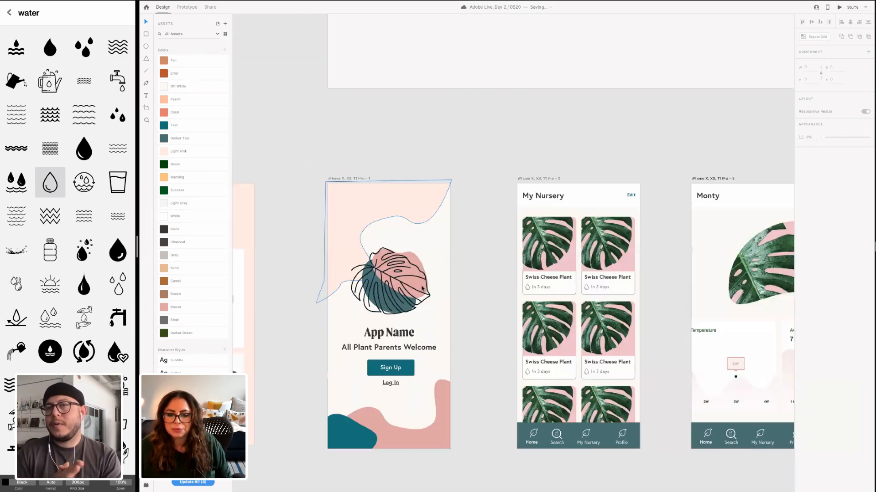
pyautogui.scroll(-4, 418, 283)
pyautogui.scroll(6, 420, 289)
pyautogui.hscroll(-2, 424, 287)
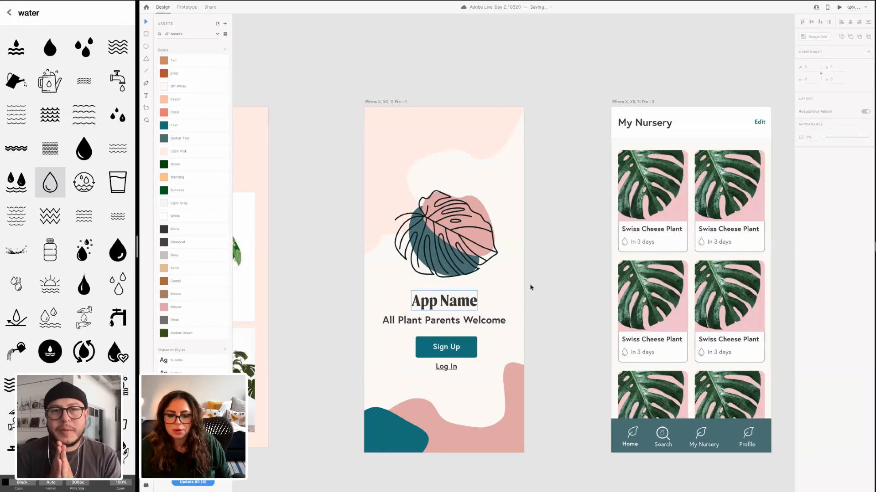
pyautogui.scroll(2, 530, 287)
pyautogui.scroll(2, 557, 283)
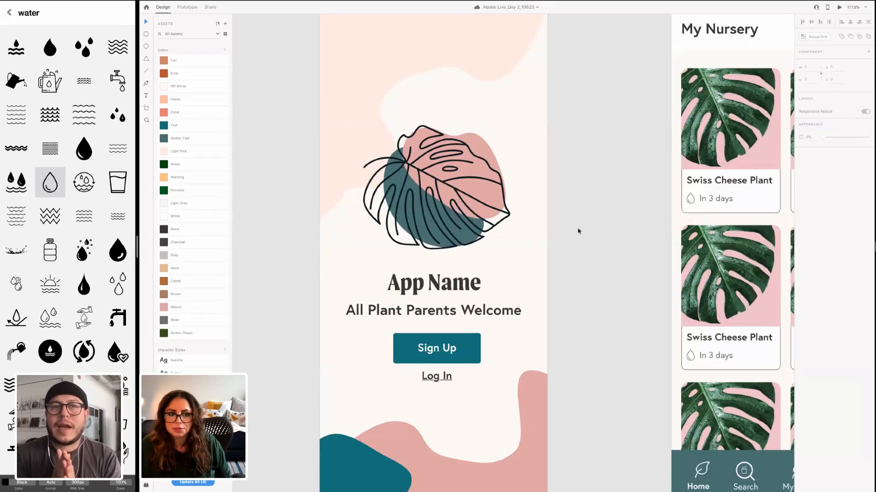
pyautogui.scroll(-1, 565, 239)
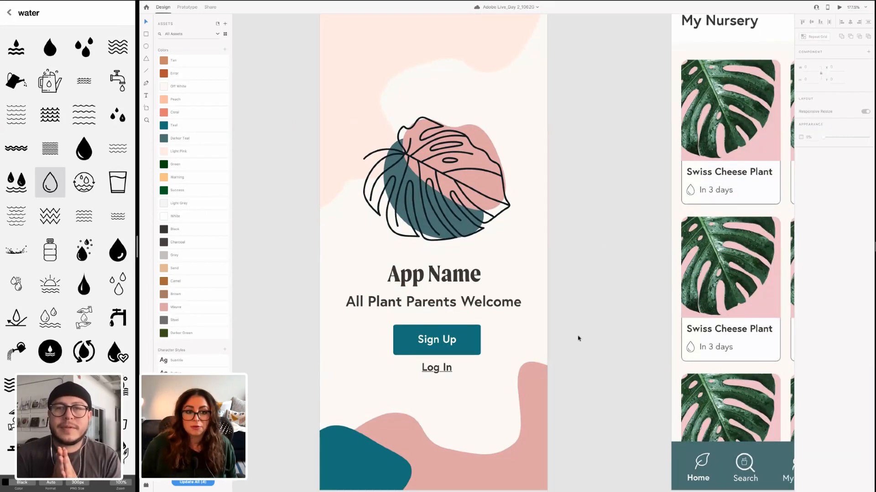
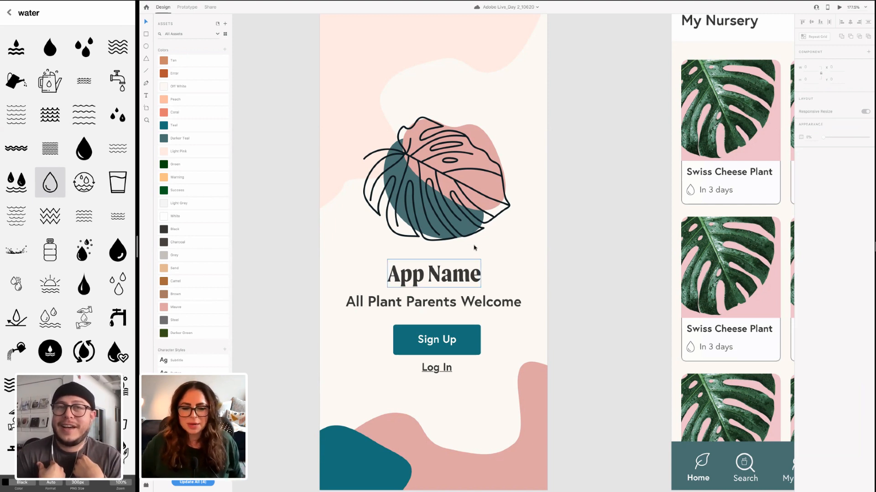
# Replace the "App Name" title on the welcome screen with "Flora"
pyautogui.doubleClick(463, 268)
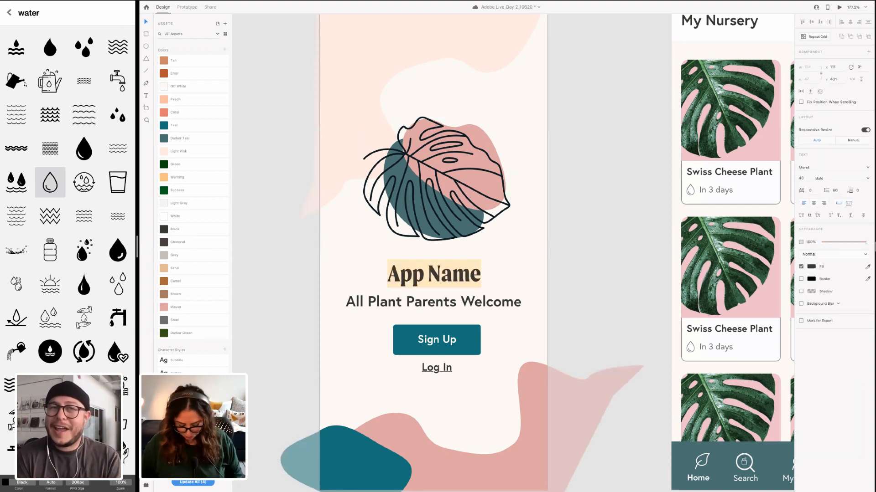
pyautogui.write('Flora')
pyautogui.press('Escape')
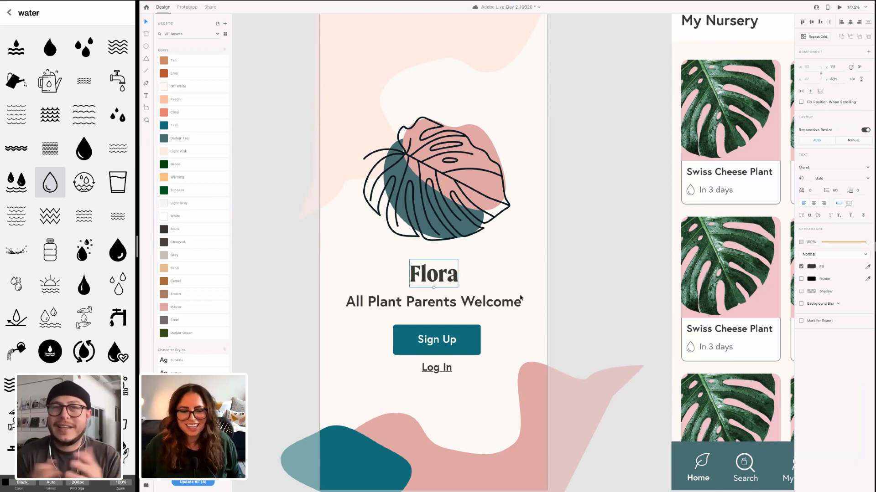
pyautogui.click(584, 288)
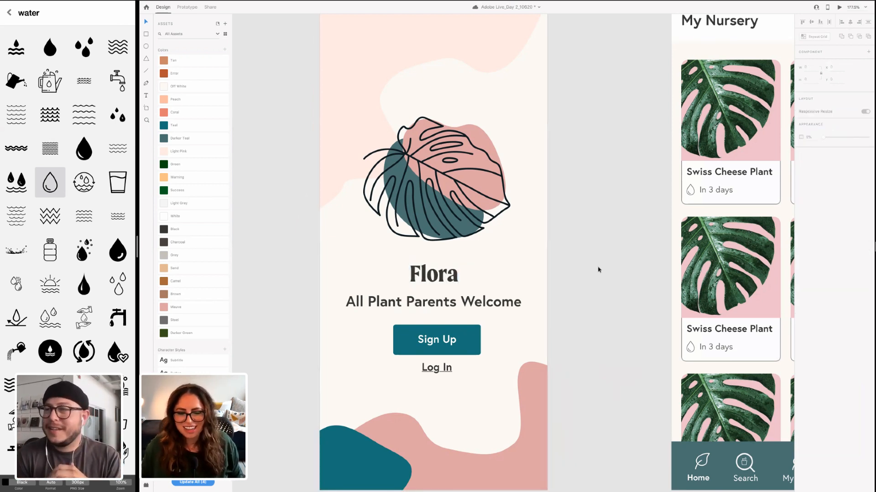
# Replace the "App Name Here" title on the Logo artboard with "Flora" and centre it beneath the leaf illustration
pyautogui.scroll(-3, 595, 274)
pyautogui.scroll(10, 593, 274)
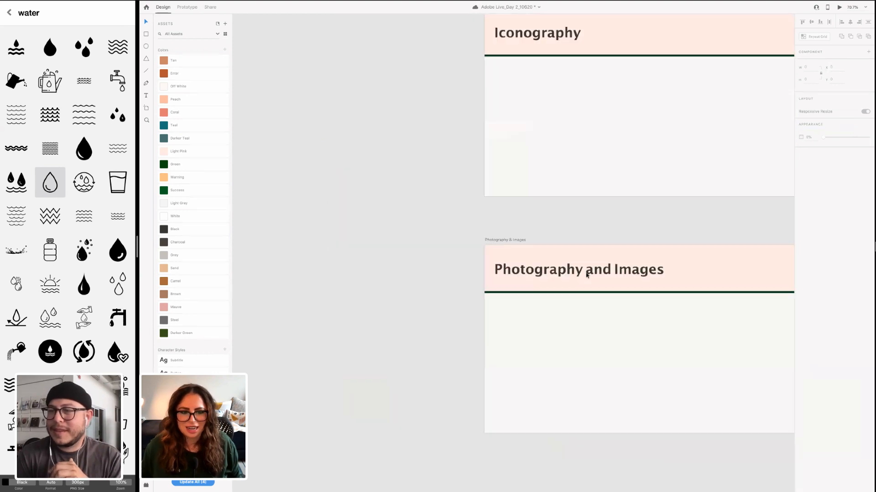
pyautogui.scroll(10, 552, 231)
pyautogui.scroll(2, 515, 301)
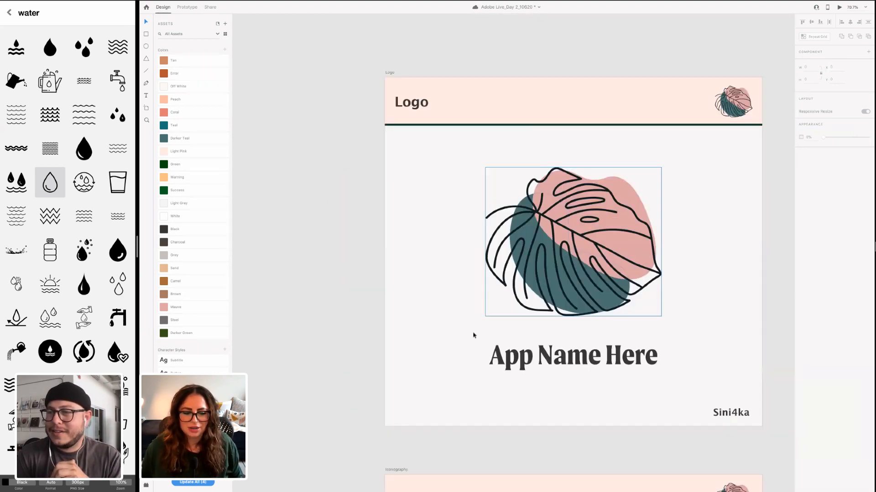
pyautogui.hscroll(3, 473, 335)
pyautogui.click(473, 333)
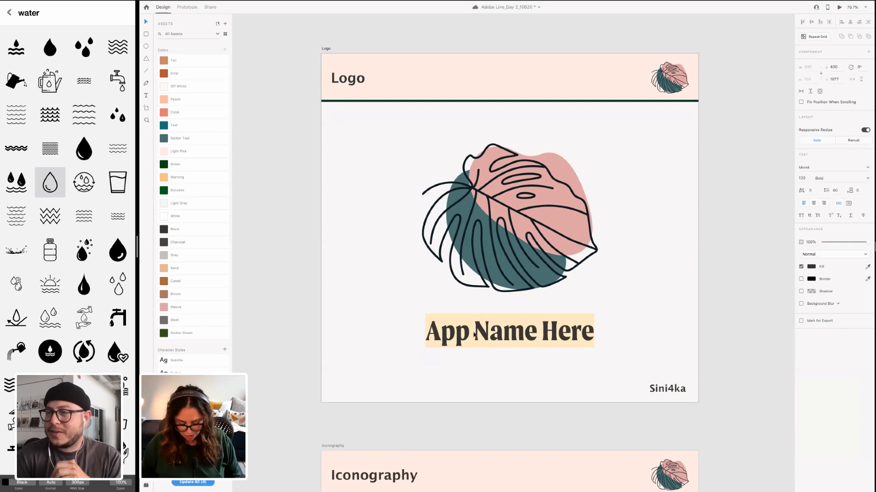
pyautogui.write('Flora')
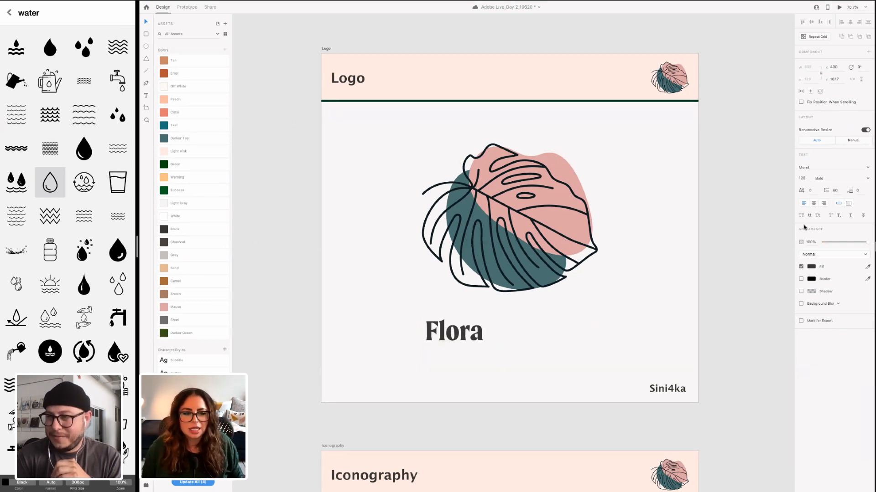
pyautogui.press('Escape')
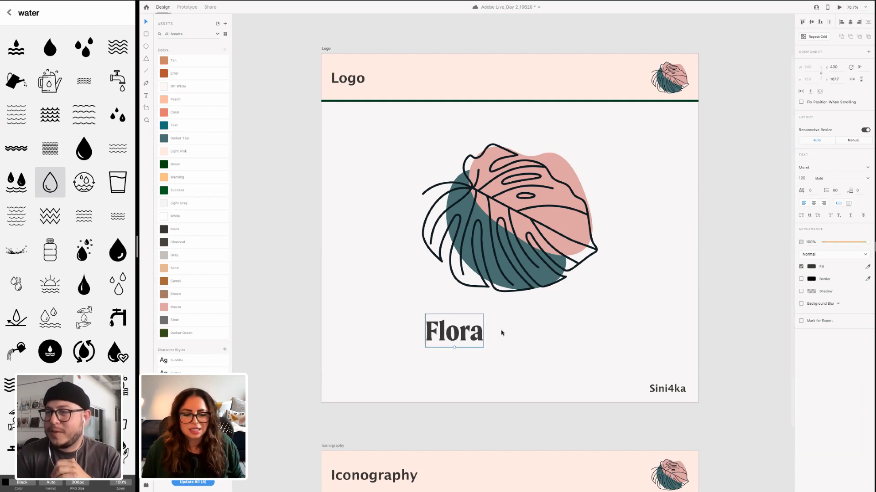
pyautogui.moveTo(455, 333); pyautogui.dragTo(511, 330)
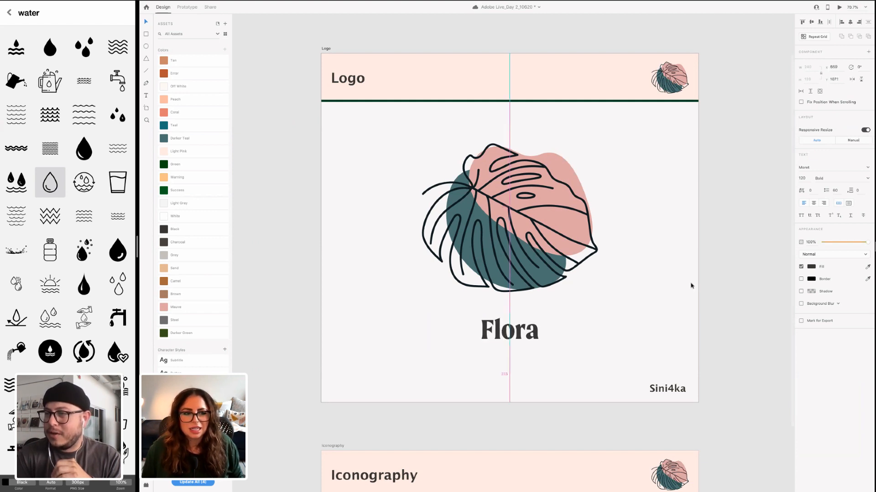
# Change the title under the leaf on the Logo artboard to "Clean Leaf"
pyautogui.hscroll(3, 574, 317)
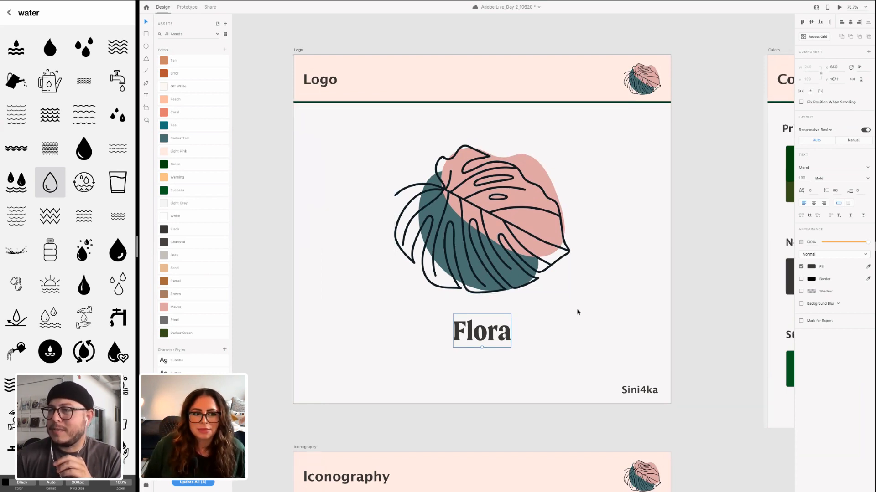
pyautogui.doubleClick(485, 332)
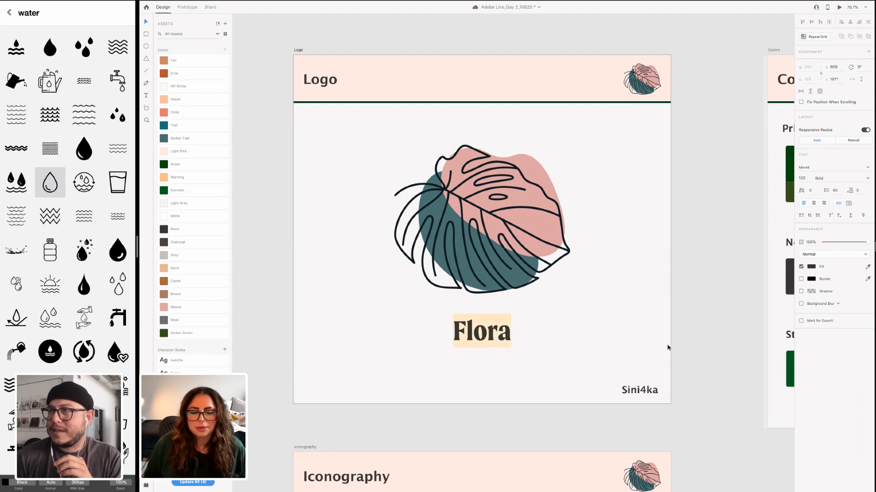
pyautogui.write('Cl')
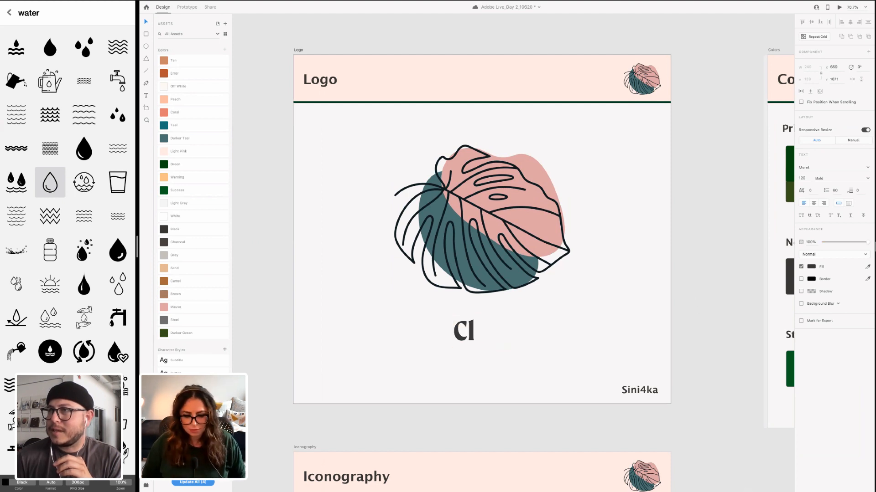
pyautogui.write('ean Leag')
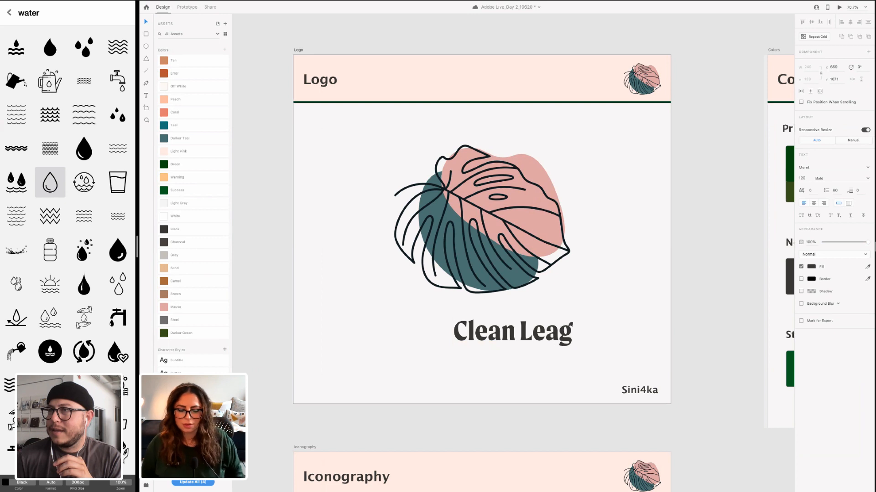
pyautogui.press('BackSpace')
pyautogui.write('eagf')
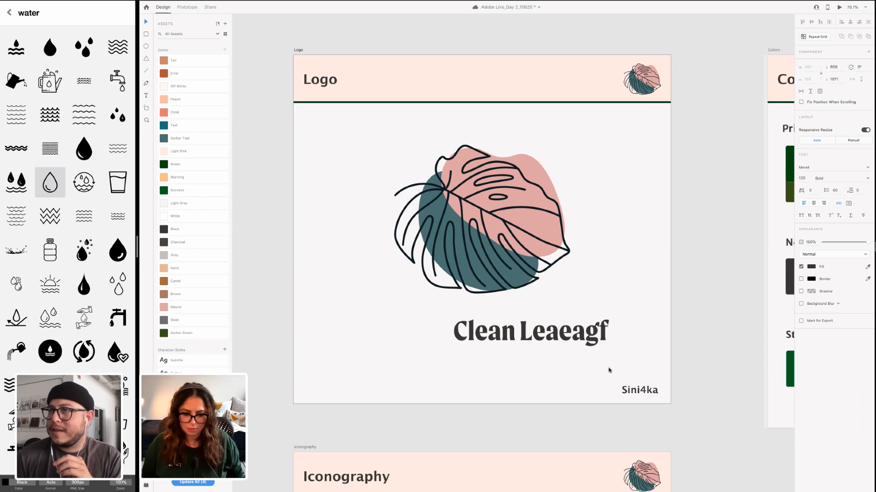
pyautogui.moveTo(559, 335); pyautogui.dragTo(595, 334)
pyautogui.press('BackSpace')
pyautogui.press('Escape')
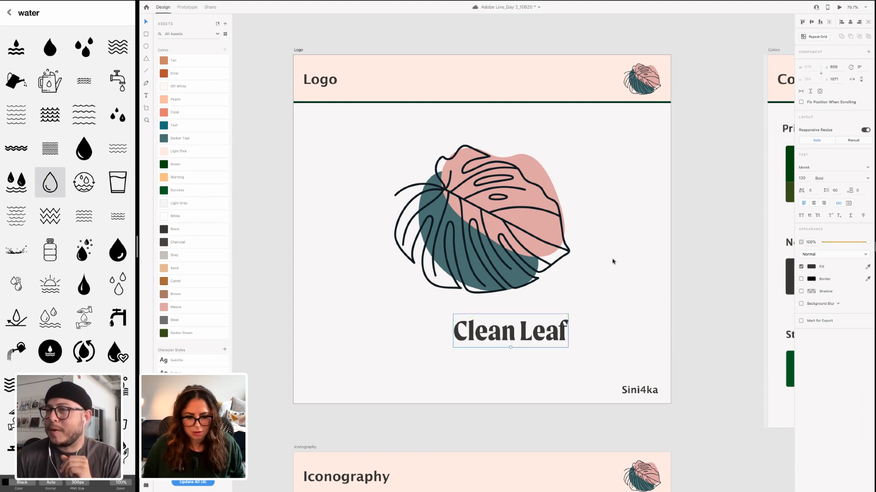
# Centre the "Clean Leaf" title horizontally on the Logo artboard, slightly closer to the leaf illustration, and deselect it
pyautogui.moveTo(526, 326); pyautogui.dragTo(499, 319)
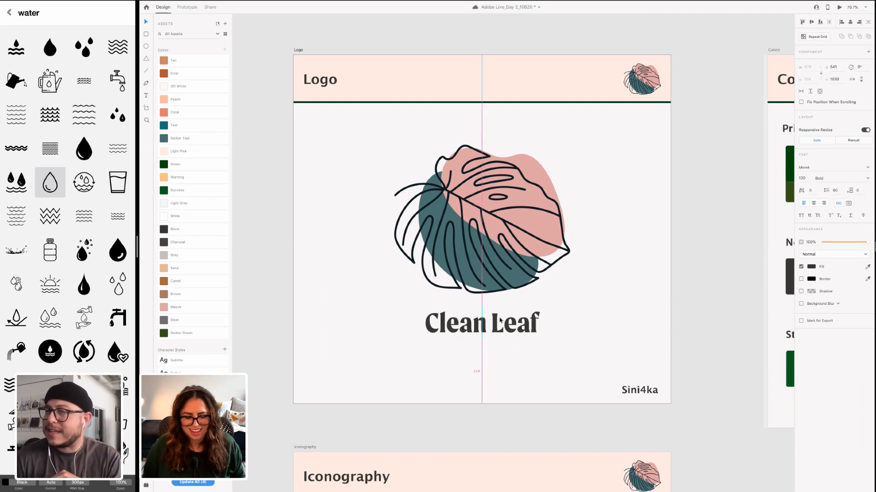
pyautogui.hscroll(1, 556, 337)
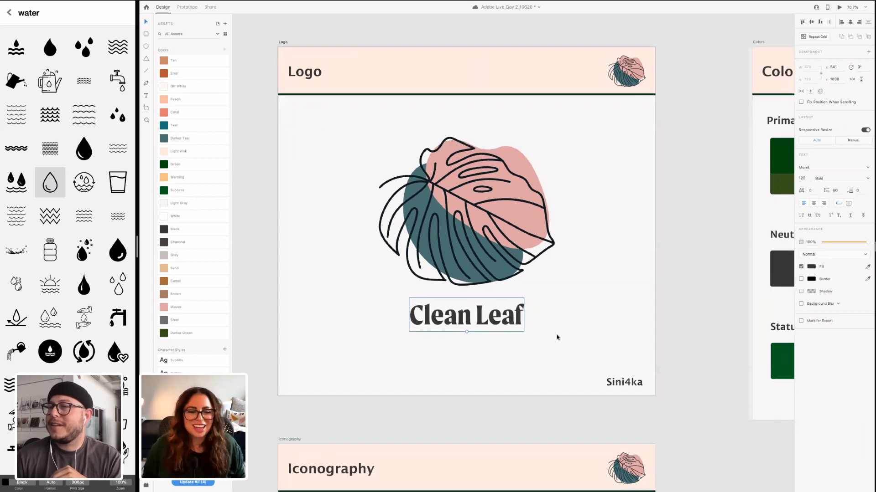
pyautogui.scroll(-1, 502, 319)
pyautogui.hscroll(2, 445, 291)
pyautogui.hscroll(-1, 442, 295)
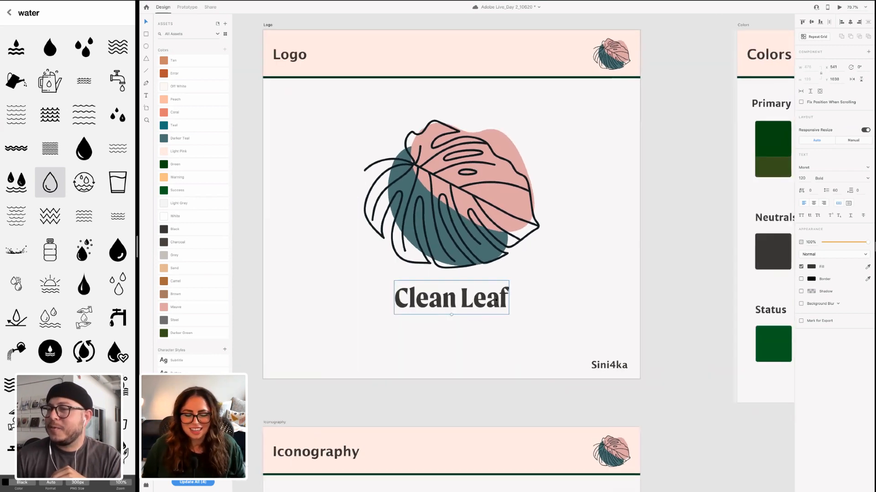
pyautogui.moveTo(494, 299); pyautogui.dragTo(494, 300)
pyautogui.click(525, 340)
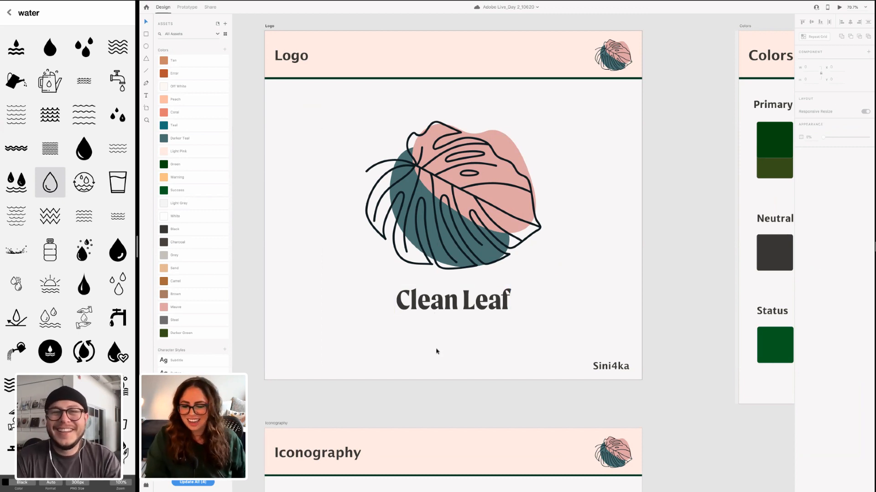
# Review the Logo, Iconography and Photography and Images artboards together with the three phone screens below them
pyautogui.hscroll(1, 436, 351)
pyautogui.scroll(-2, 436, 349)
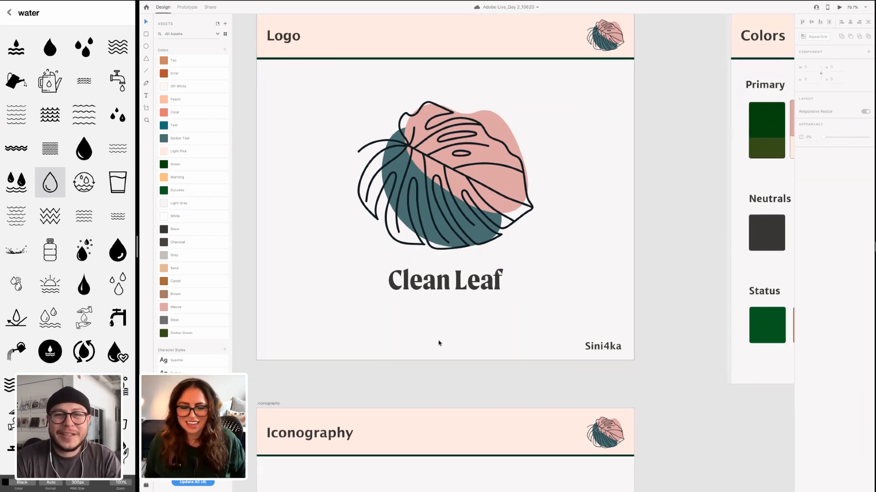
pyautogui.scroll(-1, 436, 349)
pyautogui.scroll(-5, 436, 351)
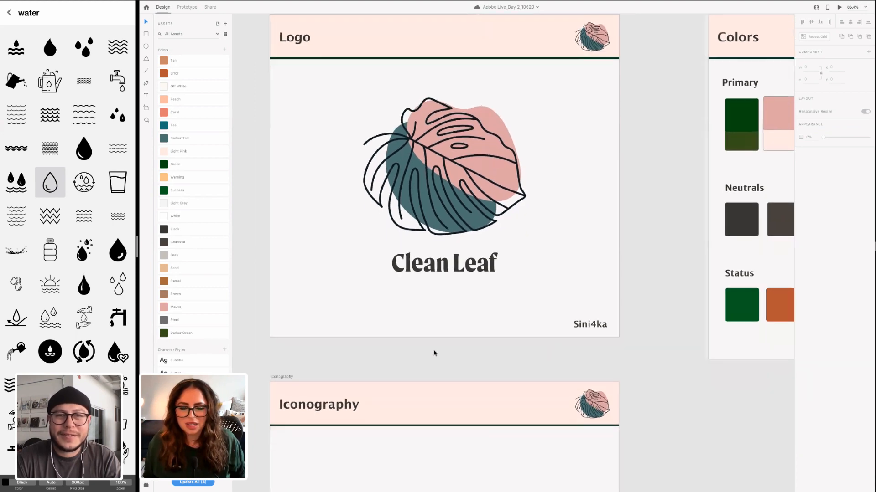
pyautogui.scroll(1, 436, 357)
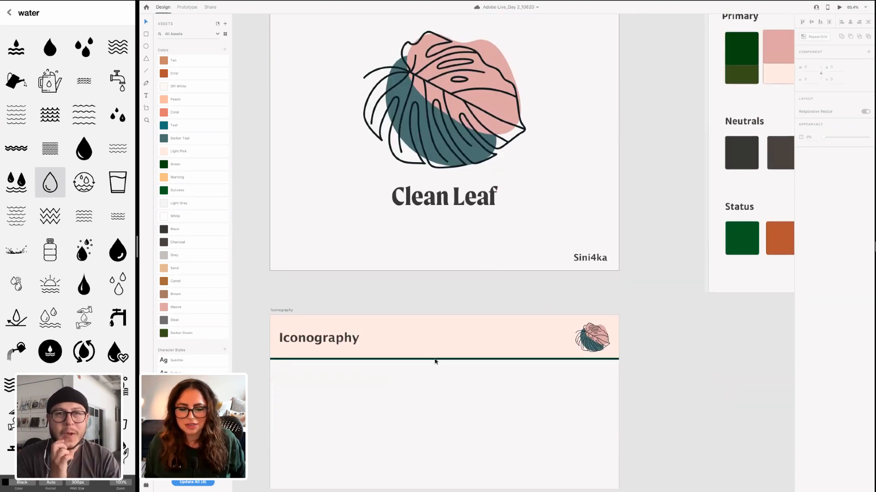
pyautogui.scroll(-20, 436, 362)
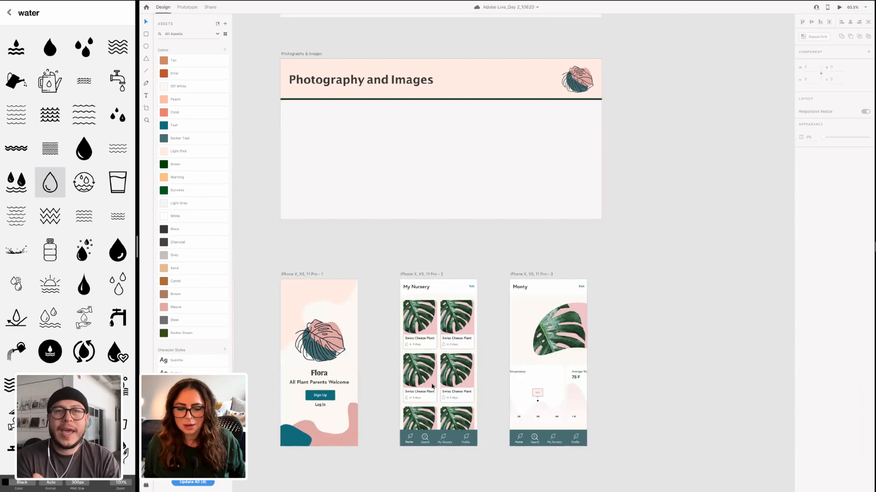
pyautogui.scroll(-1, 404, 360)
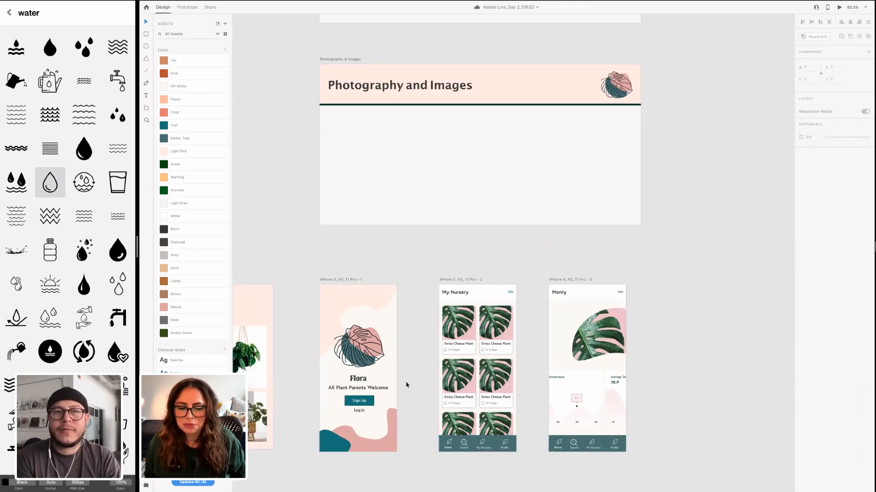
pyautogui.scroll(-2, 405, 388)
pyautogui.scroll(10, 402, 397)
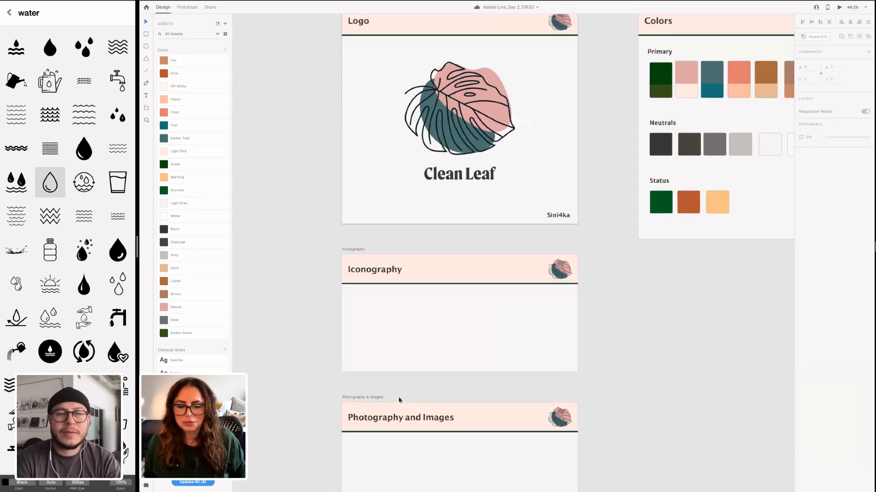
# Examine the Colors, Typography, Buttons and Form Fields artboards of the style guide
pyautogui.hscroll(5, 399, 400)
pyautogui.scroll(6, 628, 352)
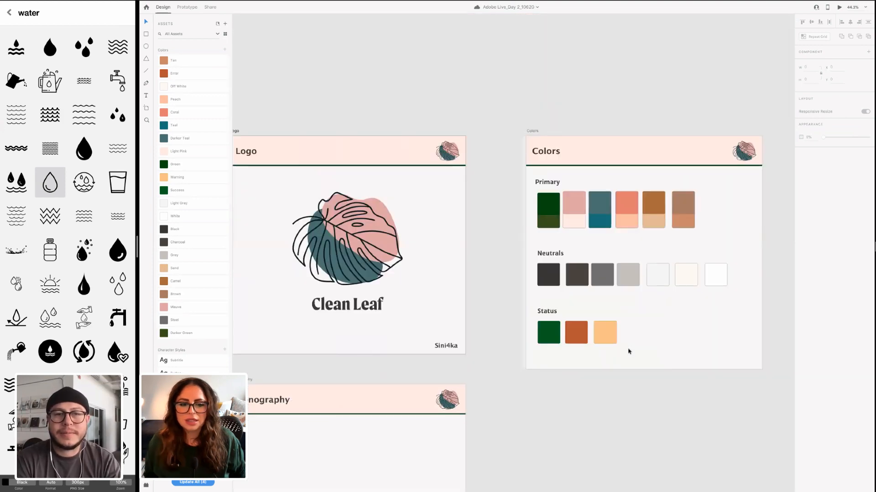
pyautogui.scroll(-2, 628, 352)
pyautogui.hscroll(7, 597, 391)
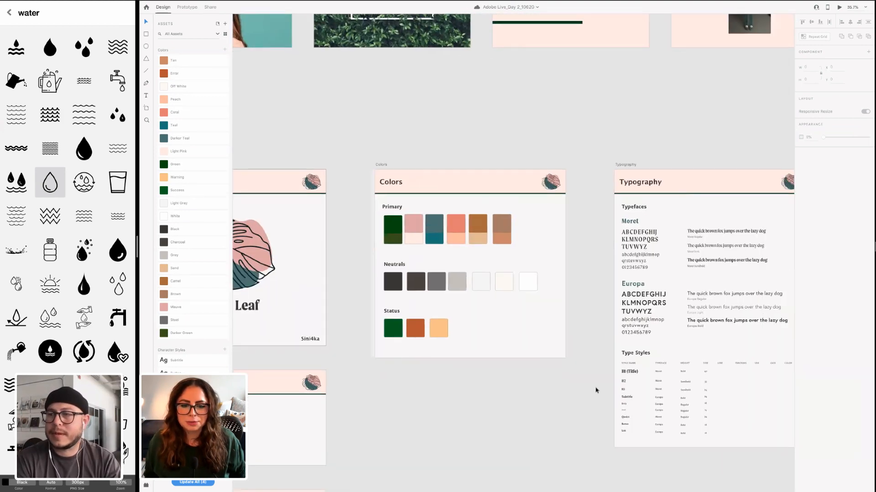
pyautogui.hscroll(7, 596, 391)
pyautogui.scroll(-1, 650, 285)
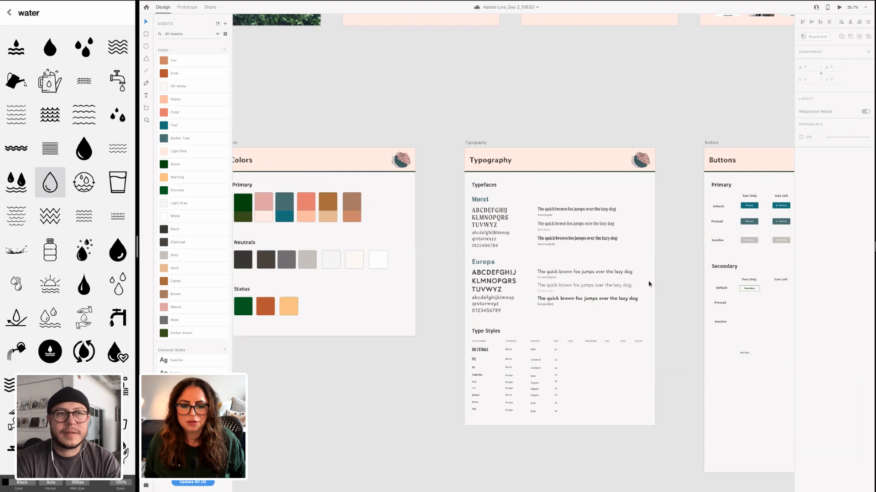
pyautogui.hscroll(9, 649, 284)
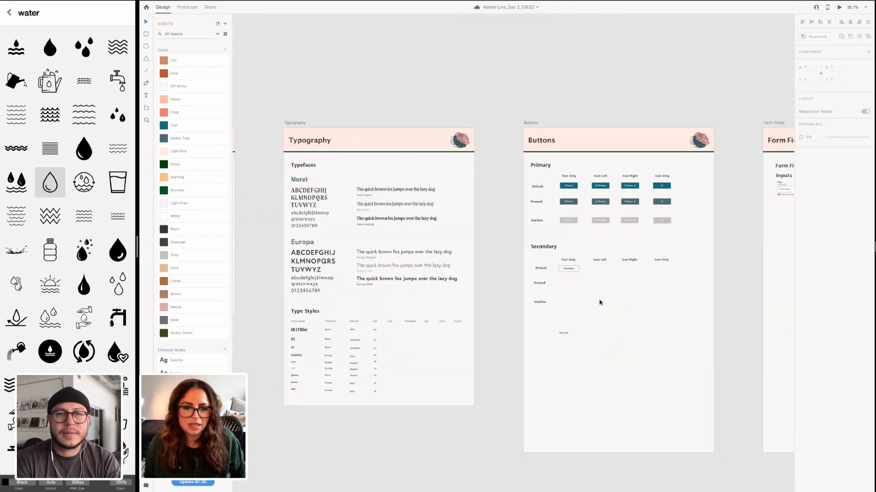
pyautogui.hscroll(5, 600, 302)
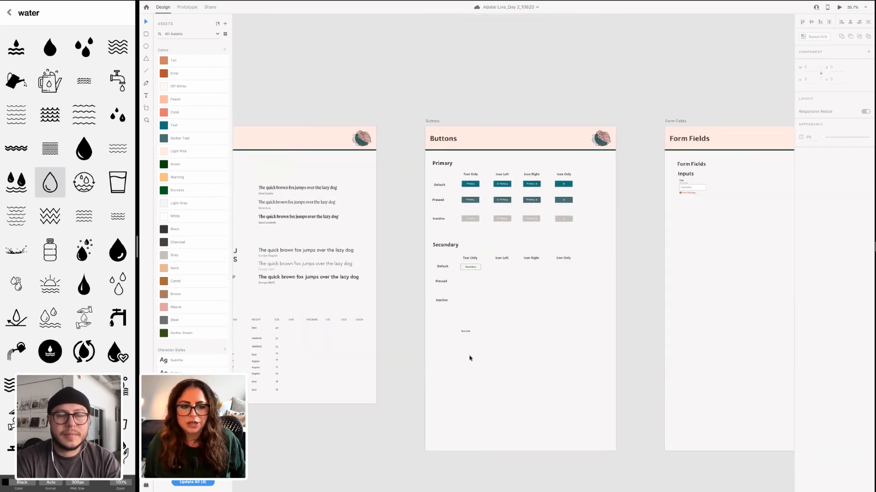
pyautogui.scroll(-1, 545, 327)
pyautogui.hscroll(-4, 489, 354)
pyautogui.scroll(-3, 487, 357)
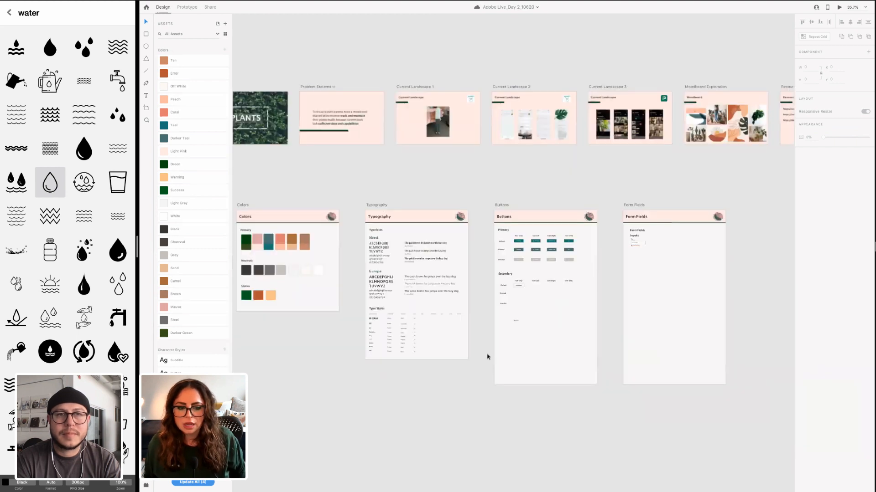
# Return to the phone screens, select the welcome screen's artboard and compare it with the neighbouring moodboard
pyautogui.scroll(-15, 487, 357)
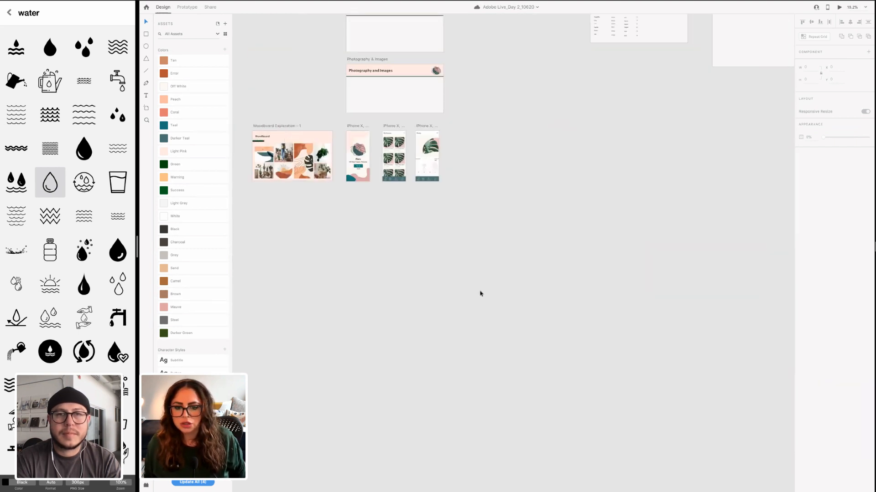
pyautogui.scroll(5, 479, 294)
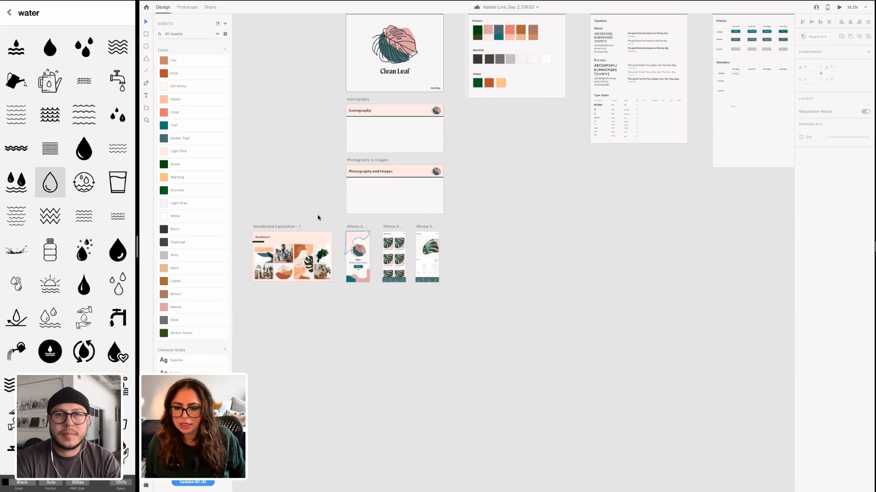
pyautogui.scroll(-1, 315, 220)
pyautogui.scroll(10, 312, 223)
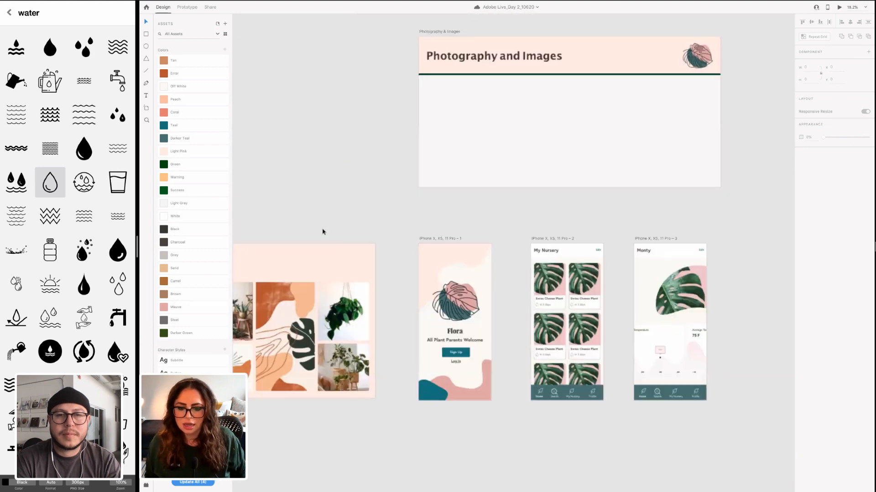
pyautogui.hscroll(4, 436, 307)
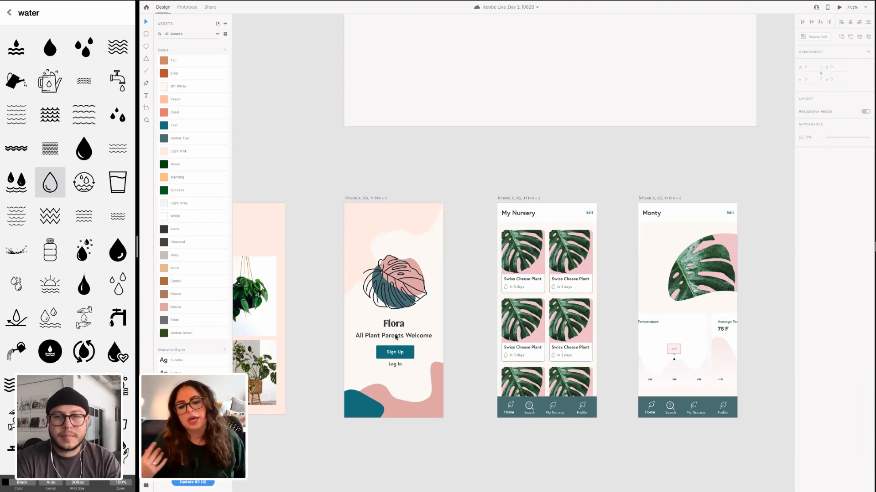
pyautogui.click(353, 199)
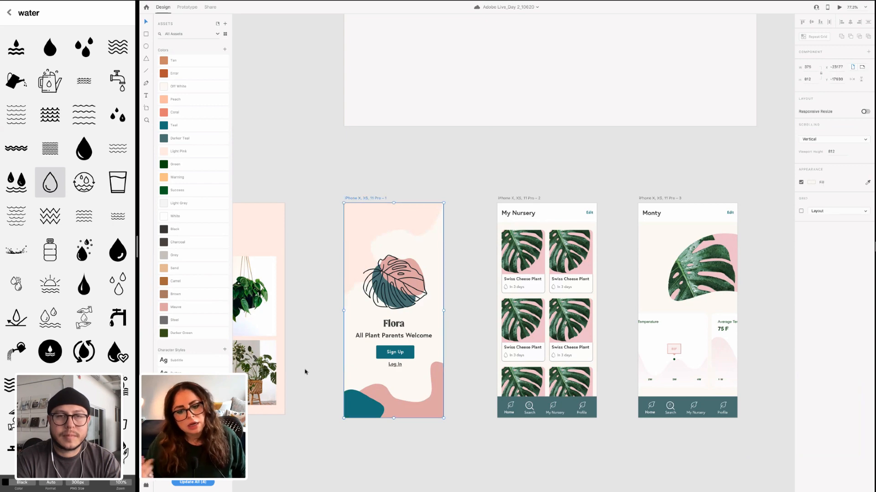
pyautogui.hscroll(-6, 385, 299)
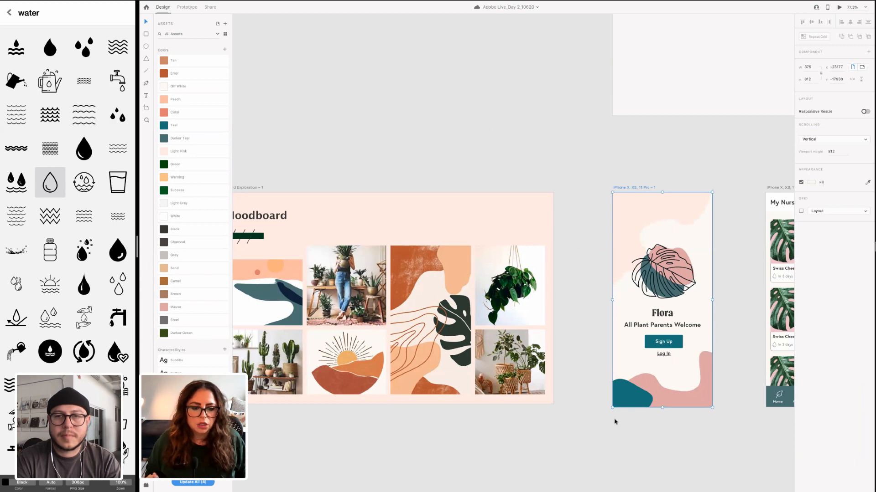
pyautogui.hscroll(5, 678, 168)
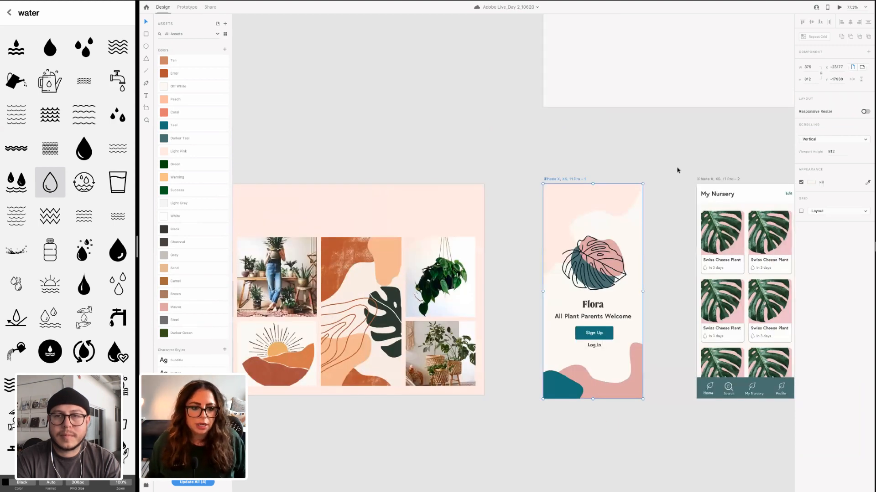
# Examine the My Nursery screen's plant cards, watering labels and navigation bar beside the welcome screen
pyautogui.hscroll(2, 578, 417)
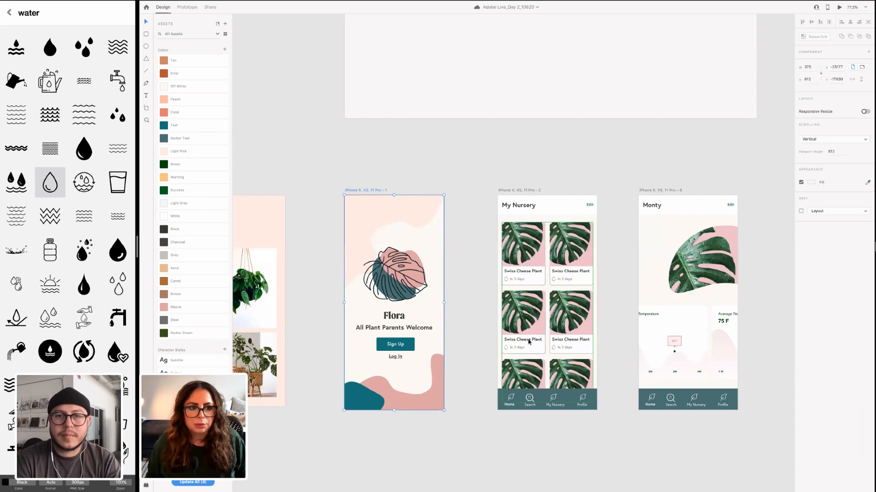
pyautogui.scroll(3, 527, 340)
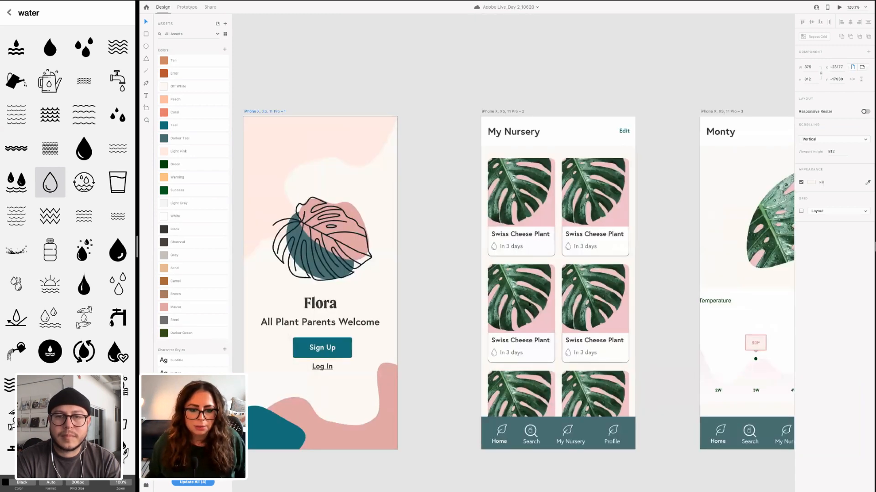
pyautogui.hscroll(1, 532, 158)
pyautogui.scroll(3, 534, 241)
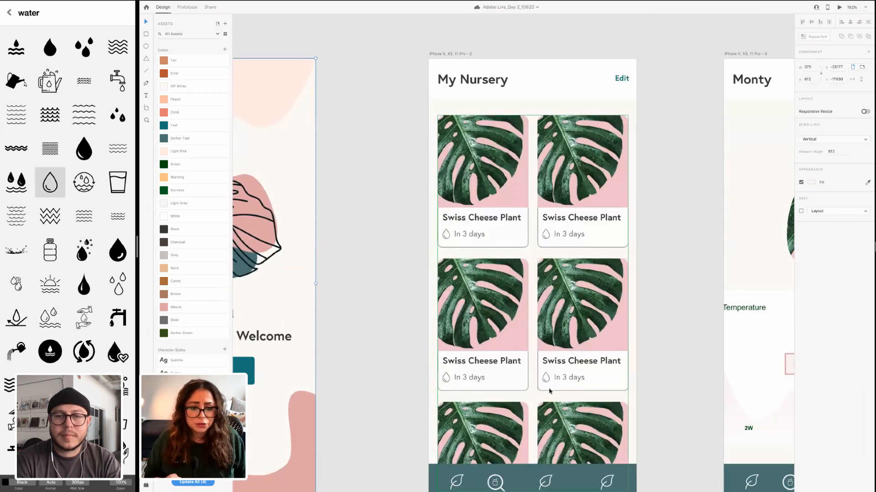
pyautogui.scroll(-1, 549, 388)
pyautogui.scroll(-1, 549, 388)
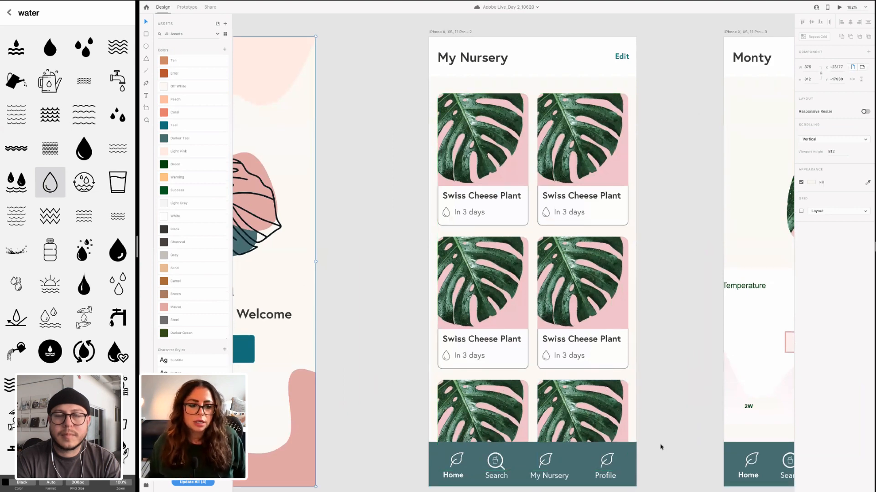
pyautogui.hscroll(1, 657, 445)
pyautogui.hscroll(1, 604, 209)
pyautogui.scroll(-1, 605, 213)
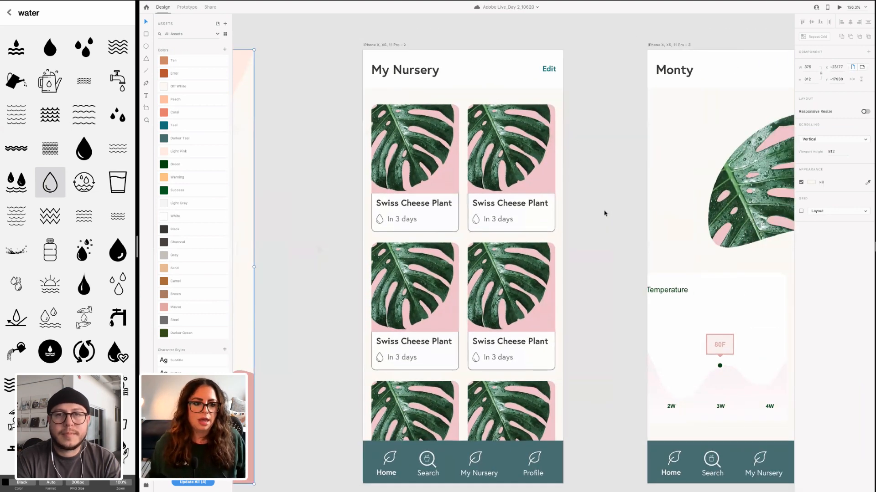
# Move the first Average Temperature card fully inside the Monty screen and delete the second card overhanging the artboard's edge
pyautogui.hscroll(5, 448, 191)
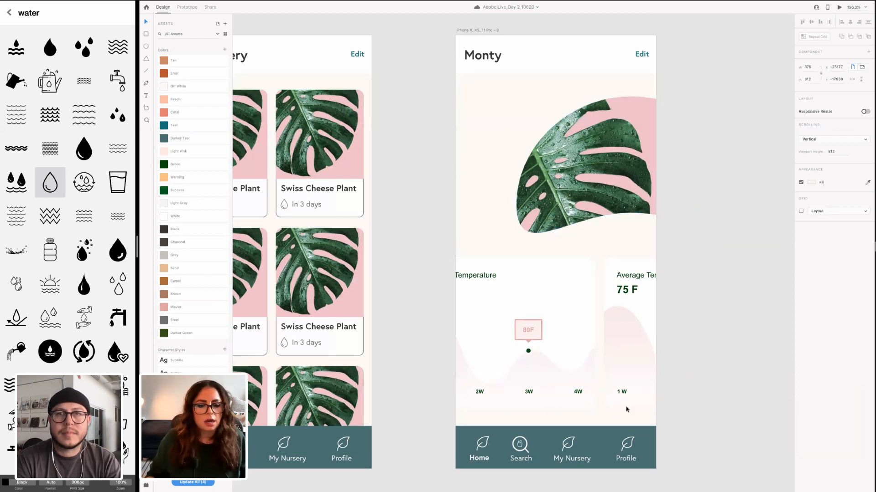
pyautogui.moveTo(529, 341); pyautogui.dragTo(571, 342)
pyautogui.click(719, 337)
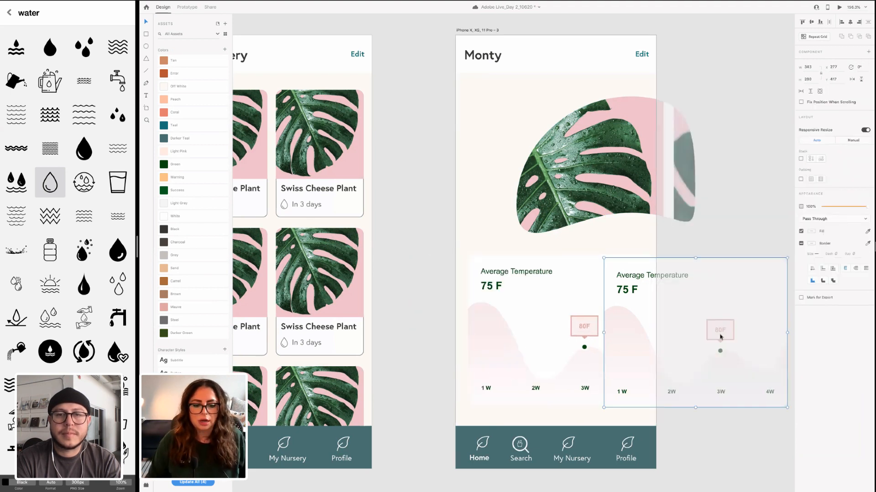
pyautogui.press('Escape')
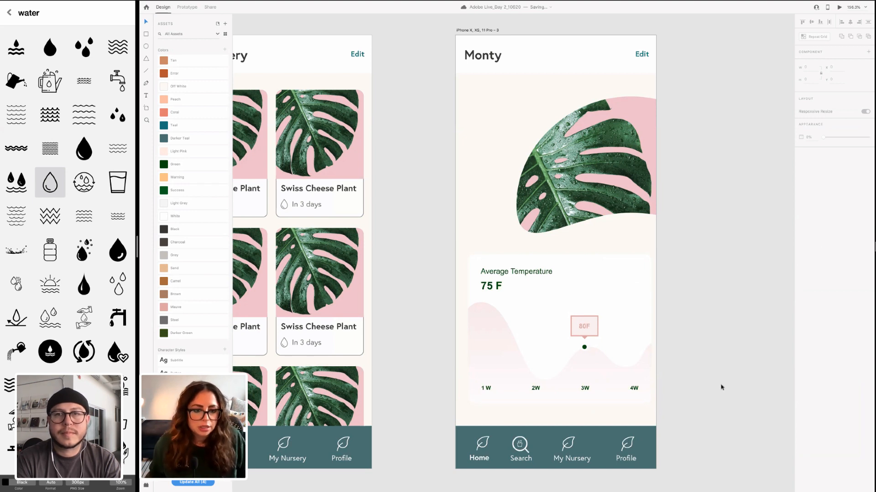
pyautogui.scroll(1, 719, 392)
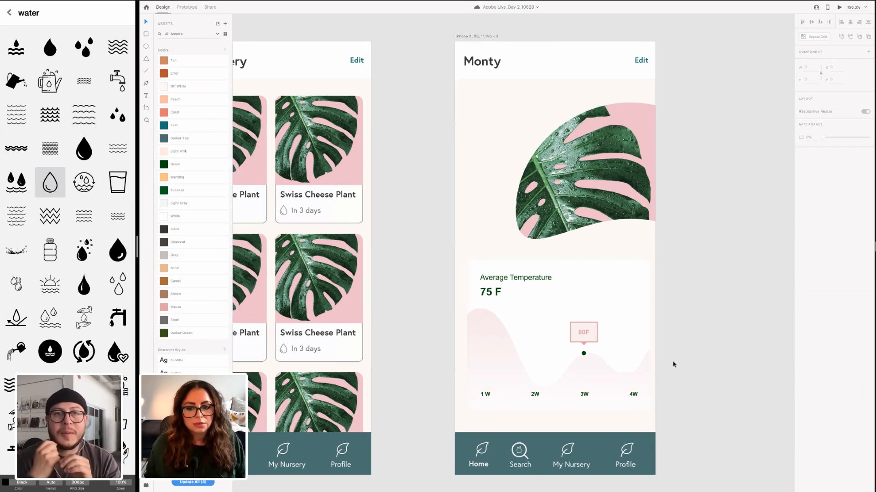
# Survey the whole set of artboards and examine the Intro artboard with the designer's introduction and social handle
pyautogui.scroll(-3, 674, 366)
pyautogui.hotkey('ctrl', '0')
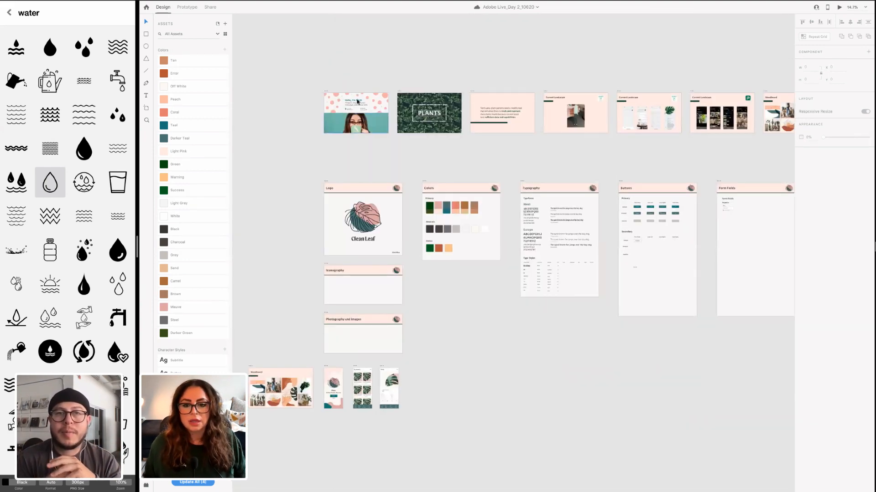
pyautogui.scroll(5, 359, 102)
pyautogui.scroll(5, 414, 190)
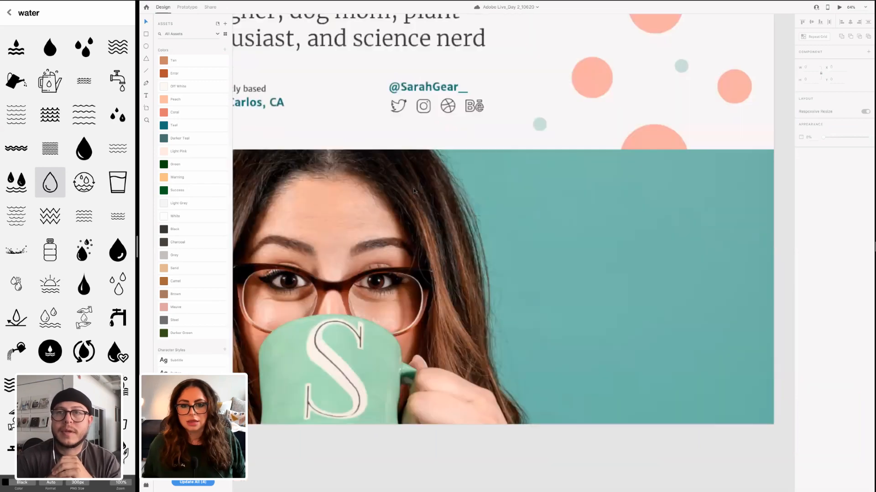
pyautogui.scroll(-3, 450, 195)
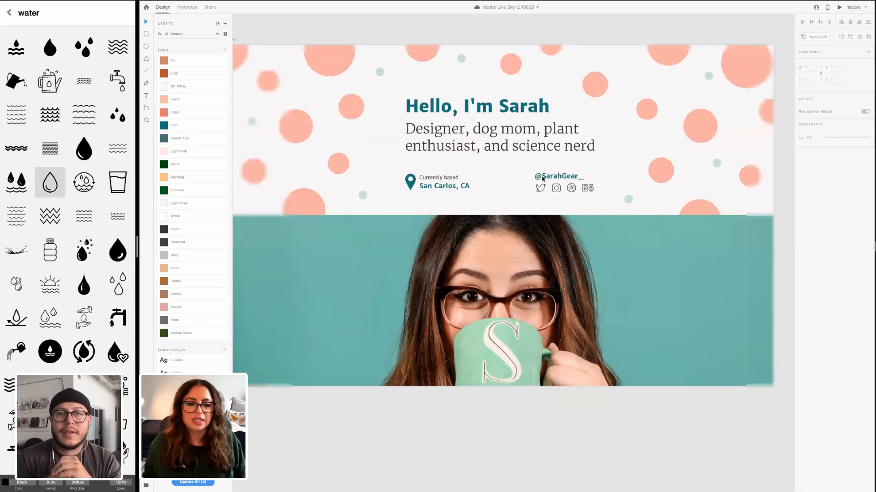
pyautogui.scroll(2, 541, 178)
pyautogui.hscroll(-3, 542, 178)
pyautogui.scroll(1, 542, 178)
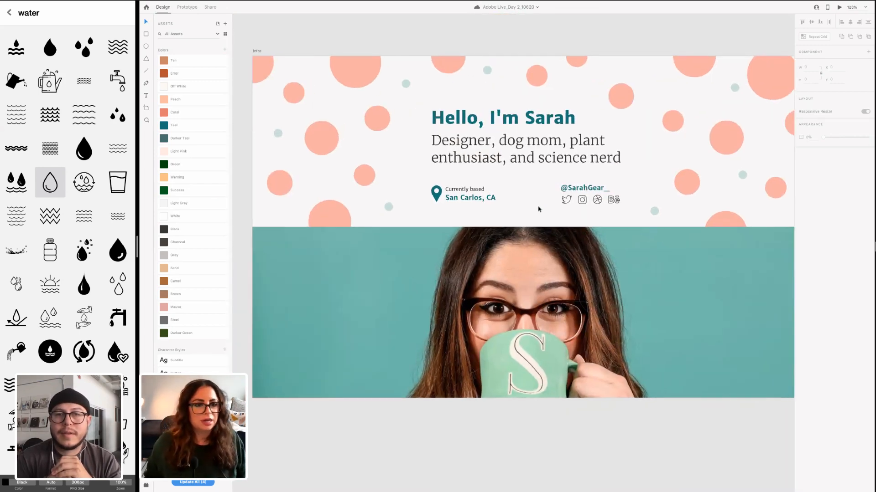
pyautogui.hscroll(3, 539, 206)
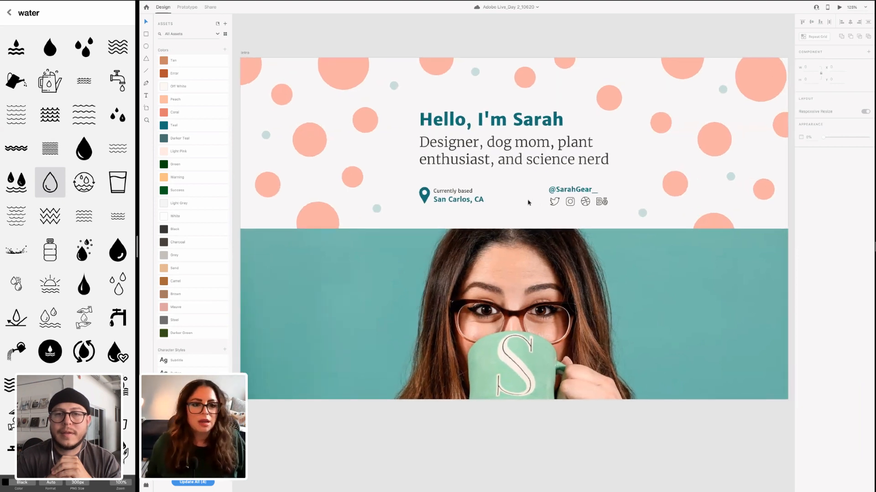